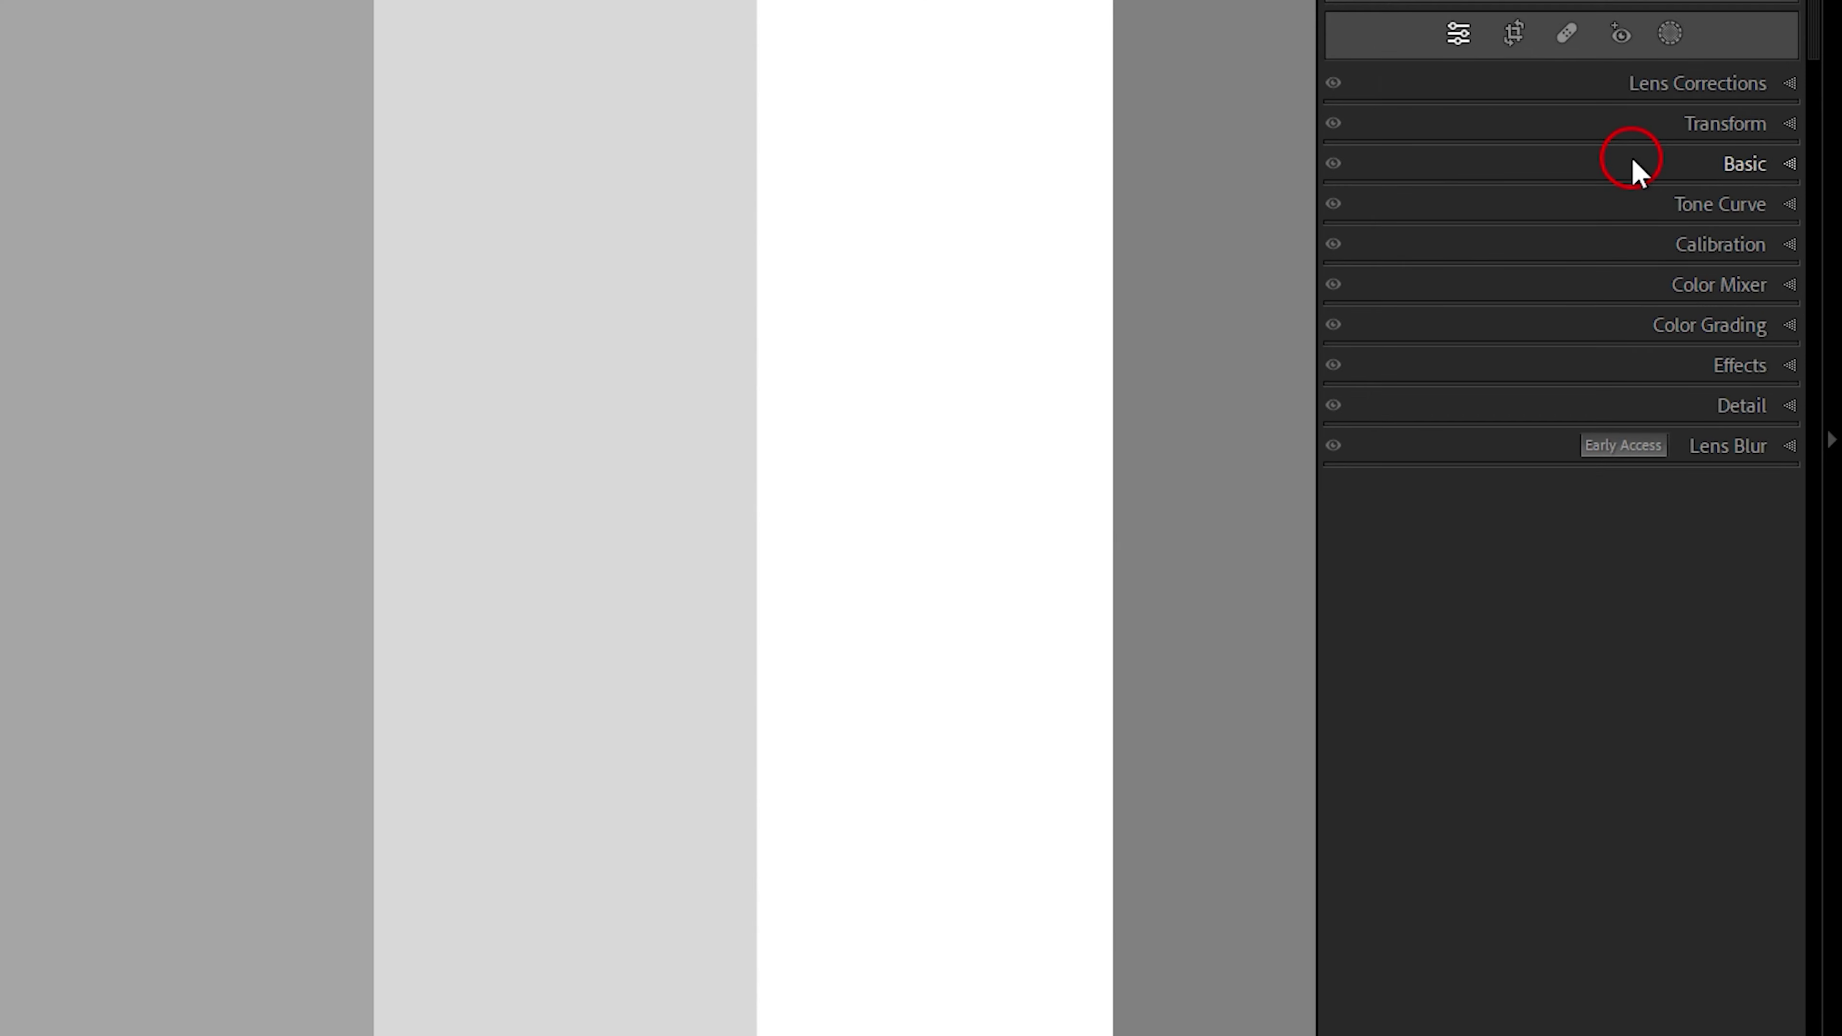
- In the Basic panel, test and reset Contrast, then settle it at -25
click(1722, 317)
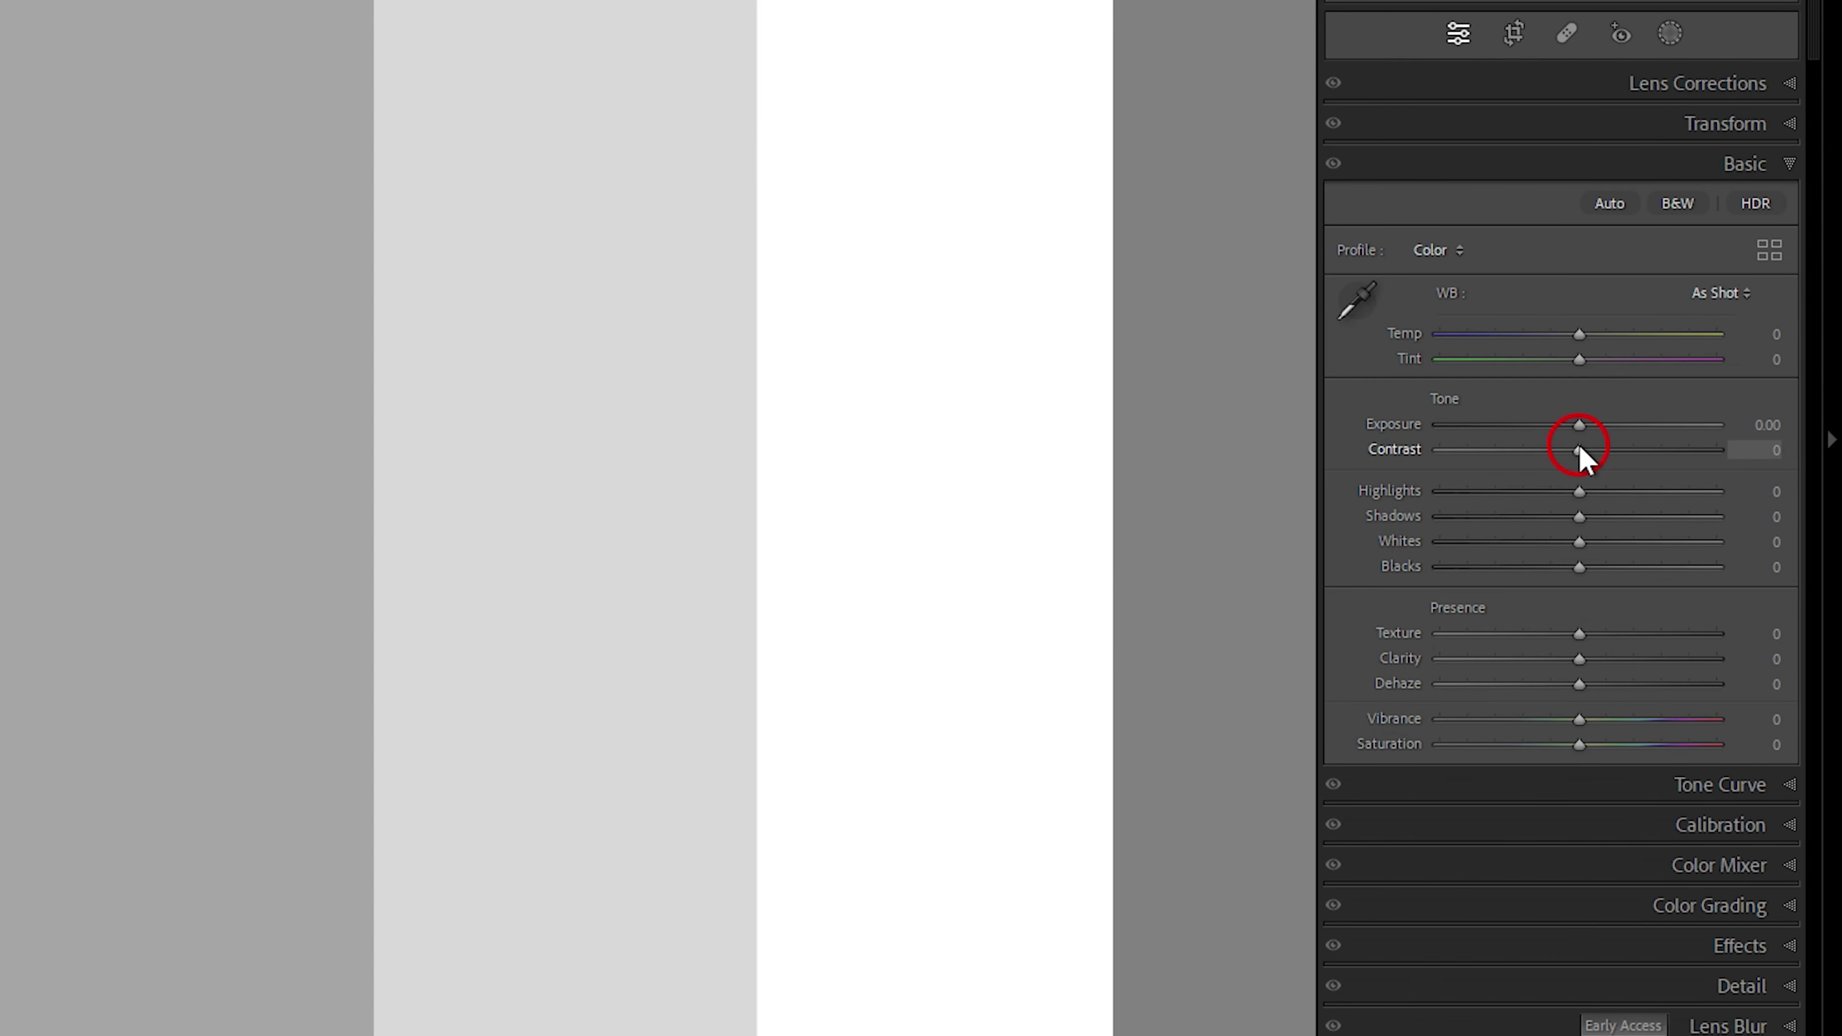
drag(1581, 451, 1474, 449)
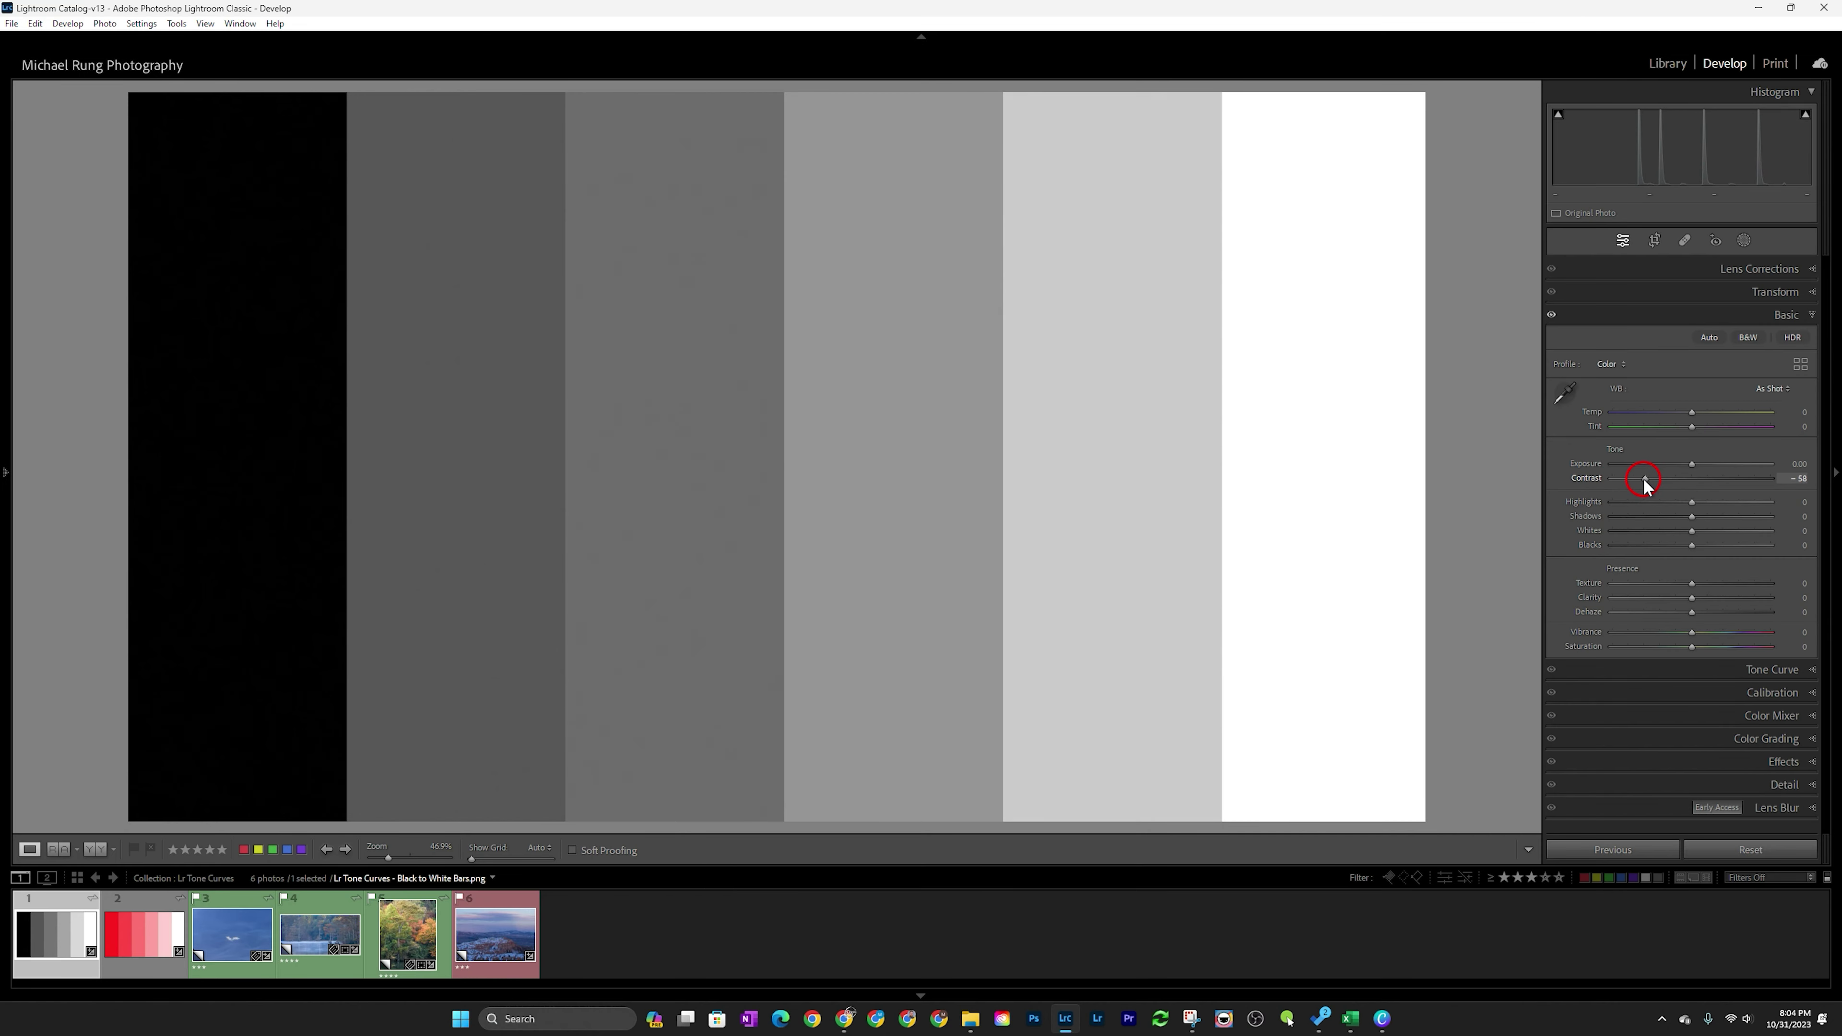
drag(1633, 480, 1677, 492)
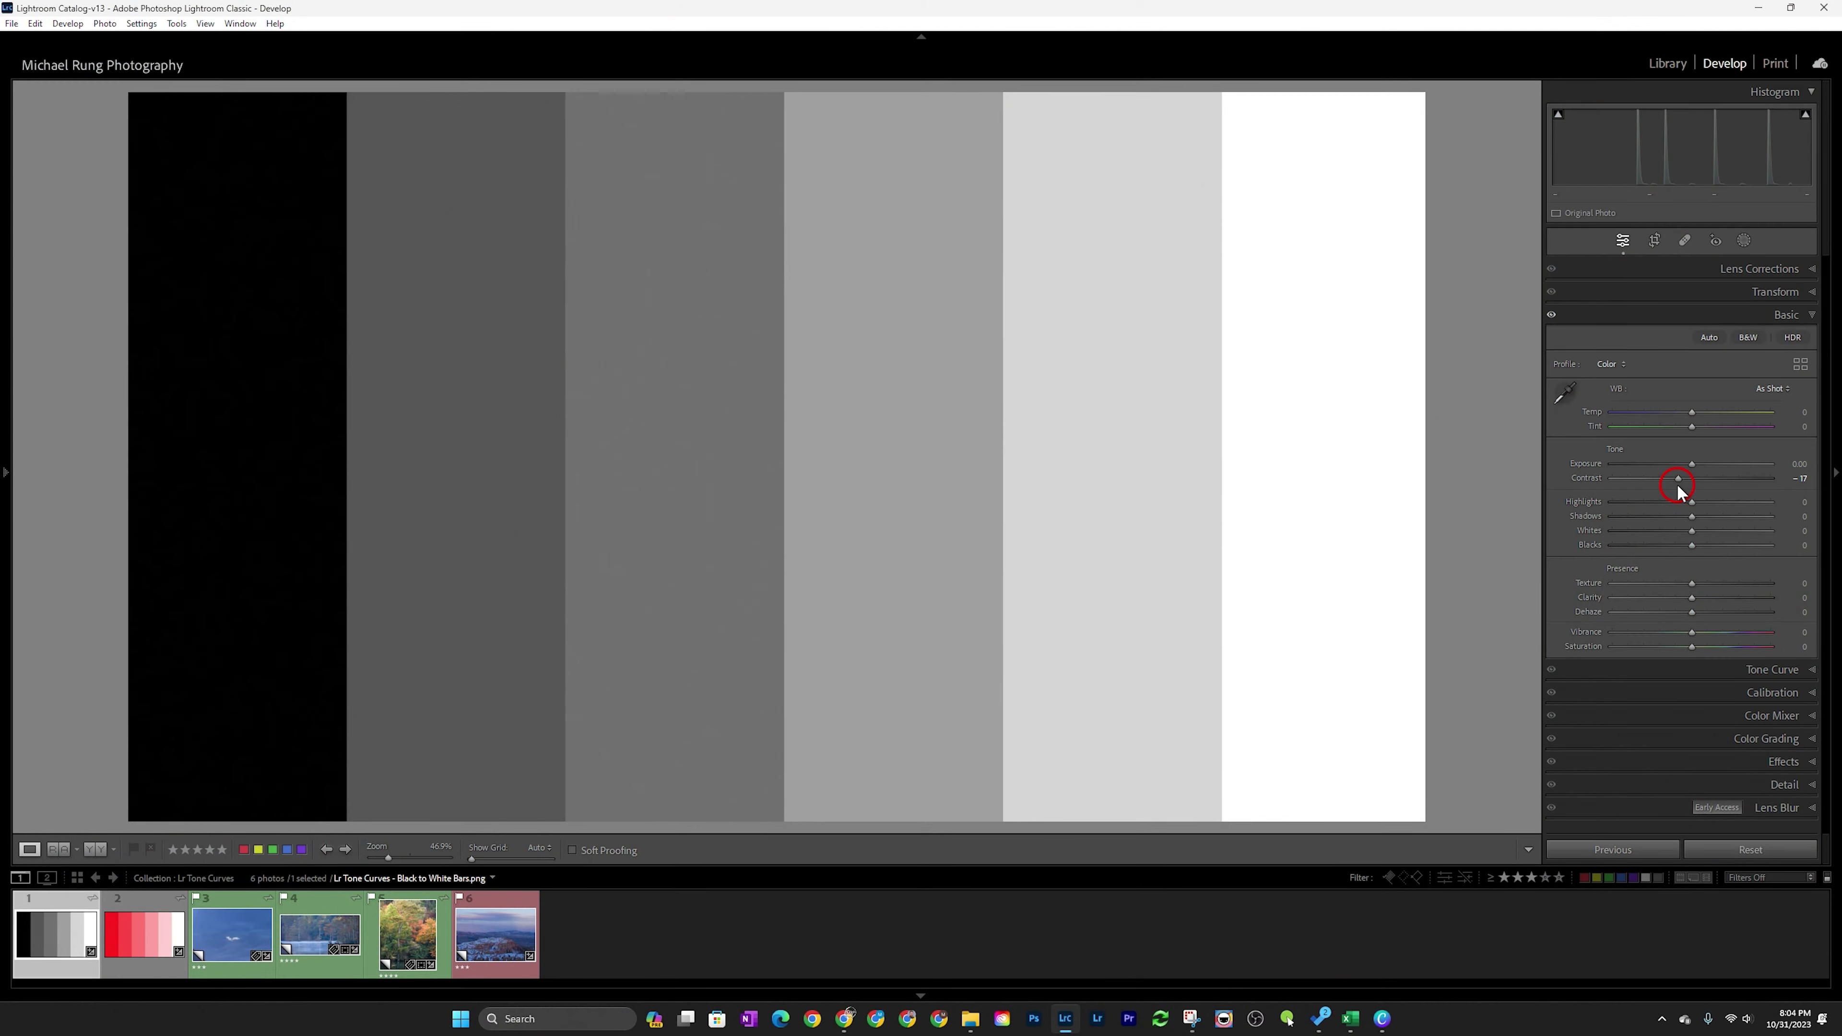
double_click(1678, 480)
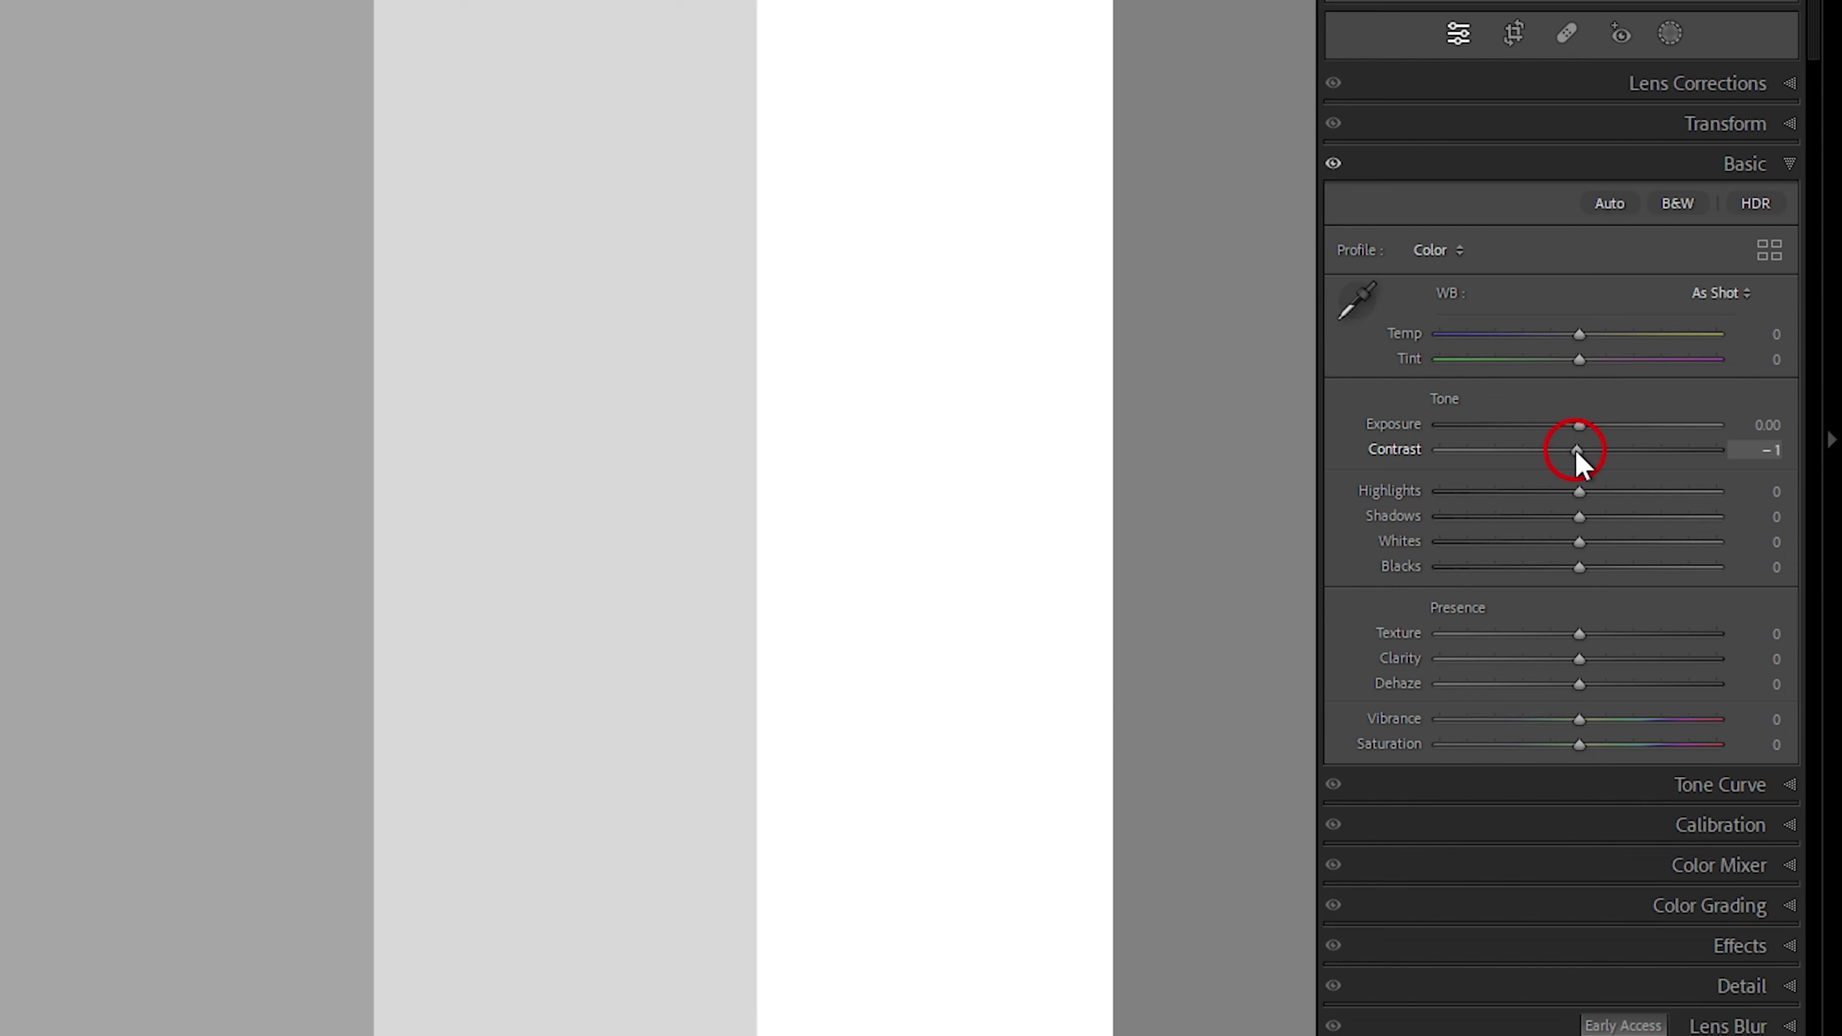
drag(1578, 448, 1547, 449)
drag(1546, 451, 1543, 451)
- Show the Tone Curve, preview the Red, Green and Blue channel curves, then return to Parametric
click(1580, 782)
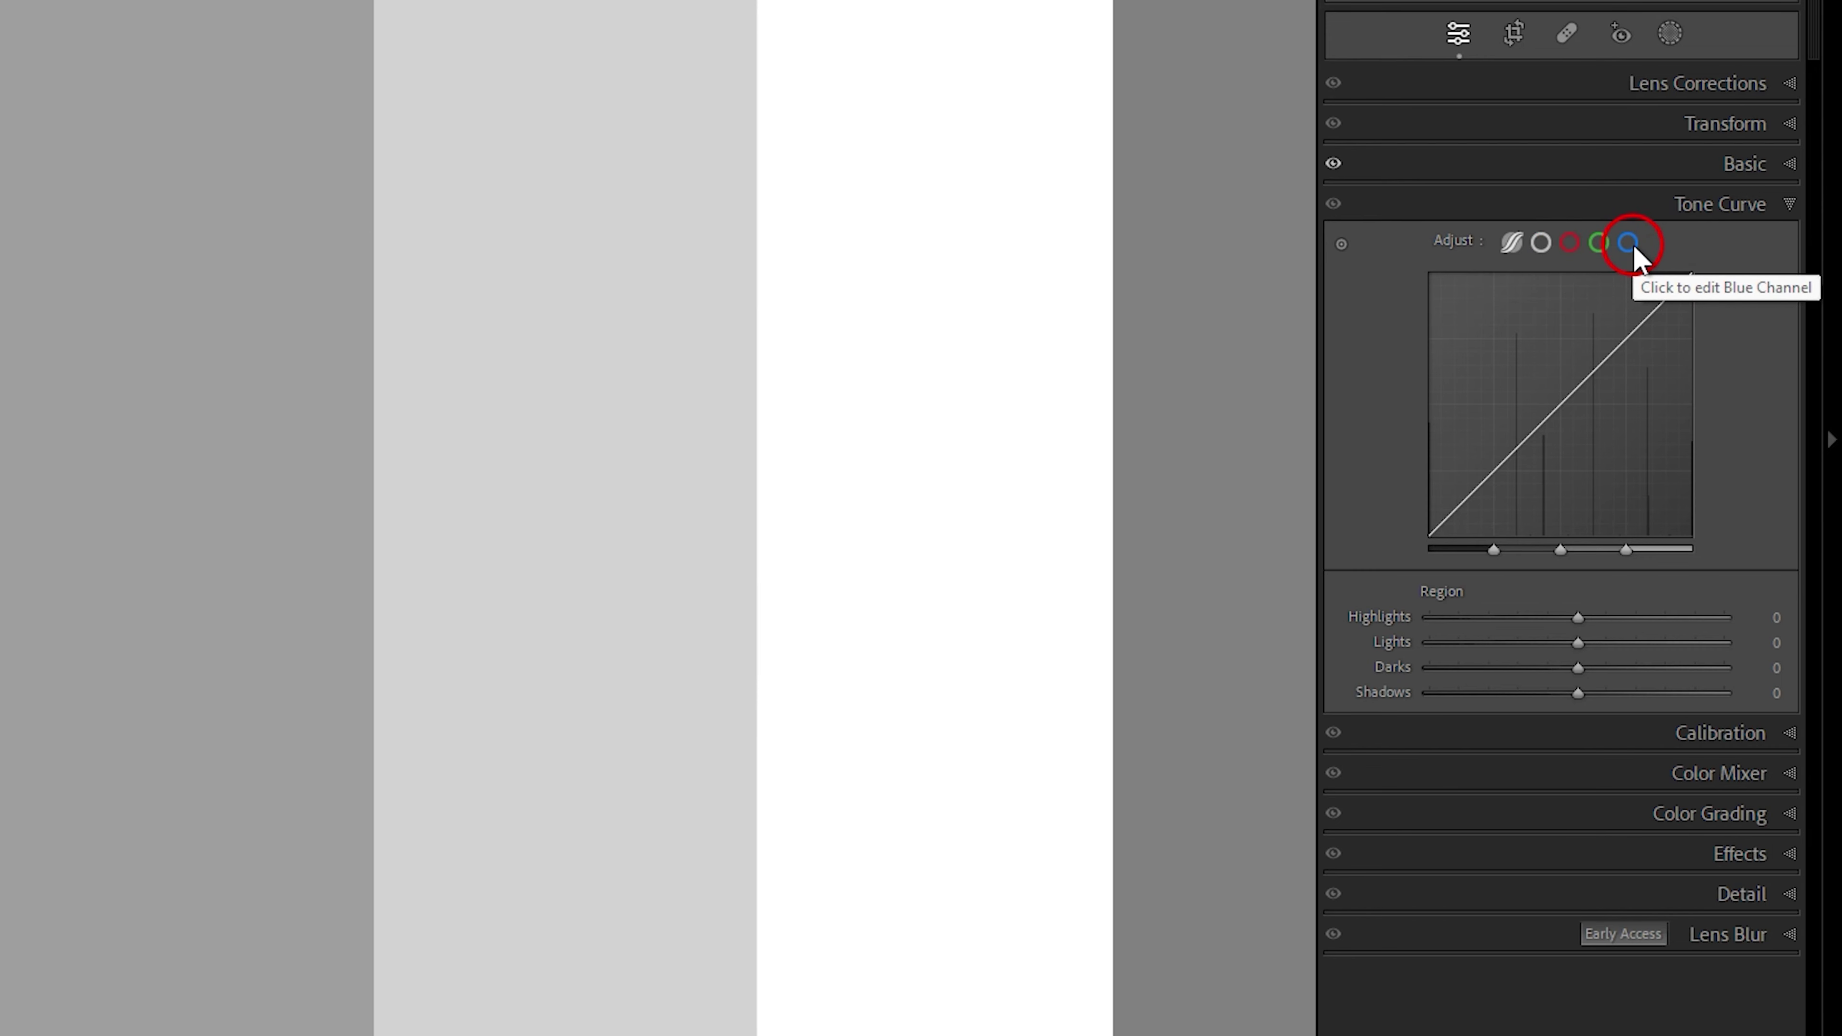
click(1571, 243)
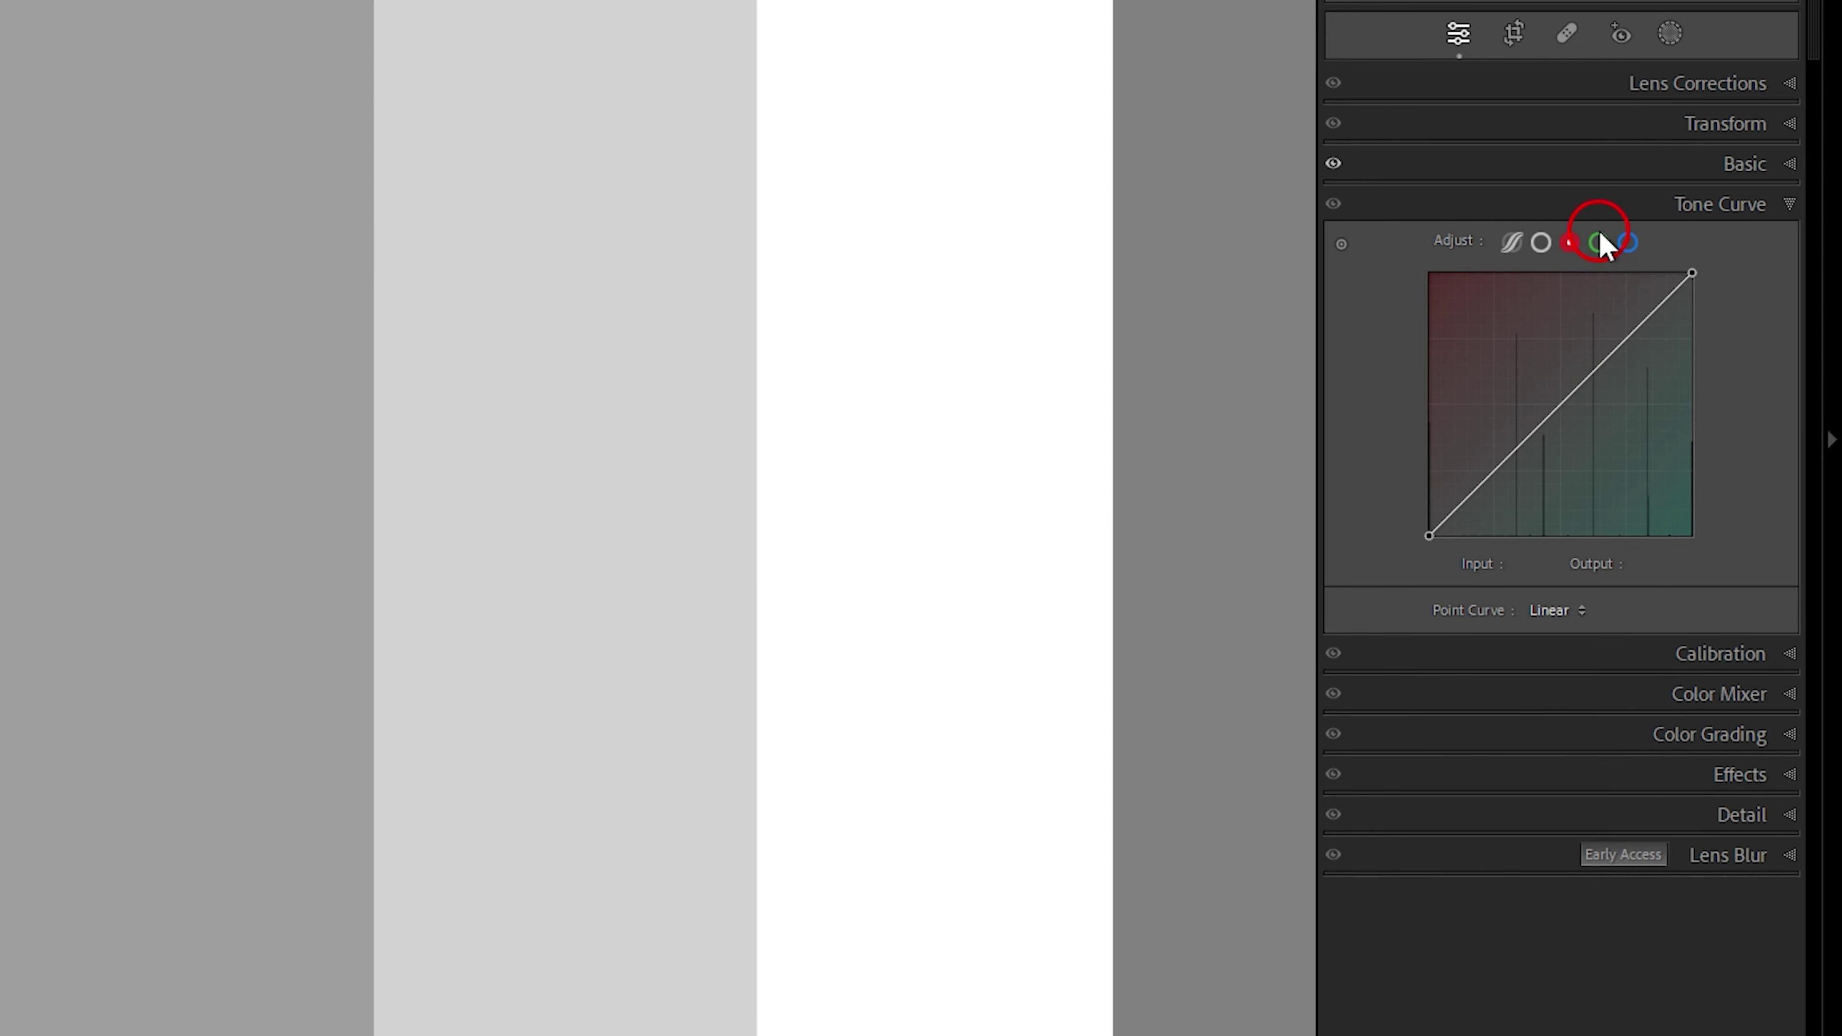
click(1598, 242)
click(1627, 242)
click(1510, 242)
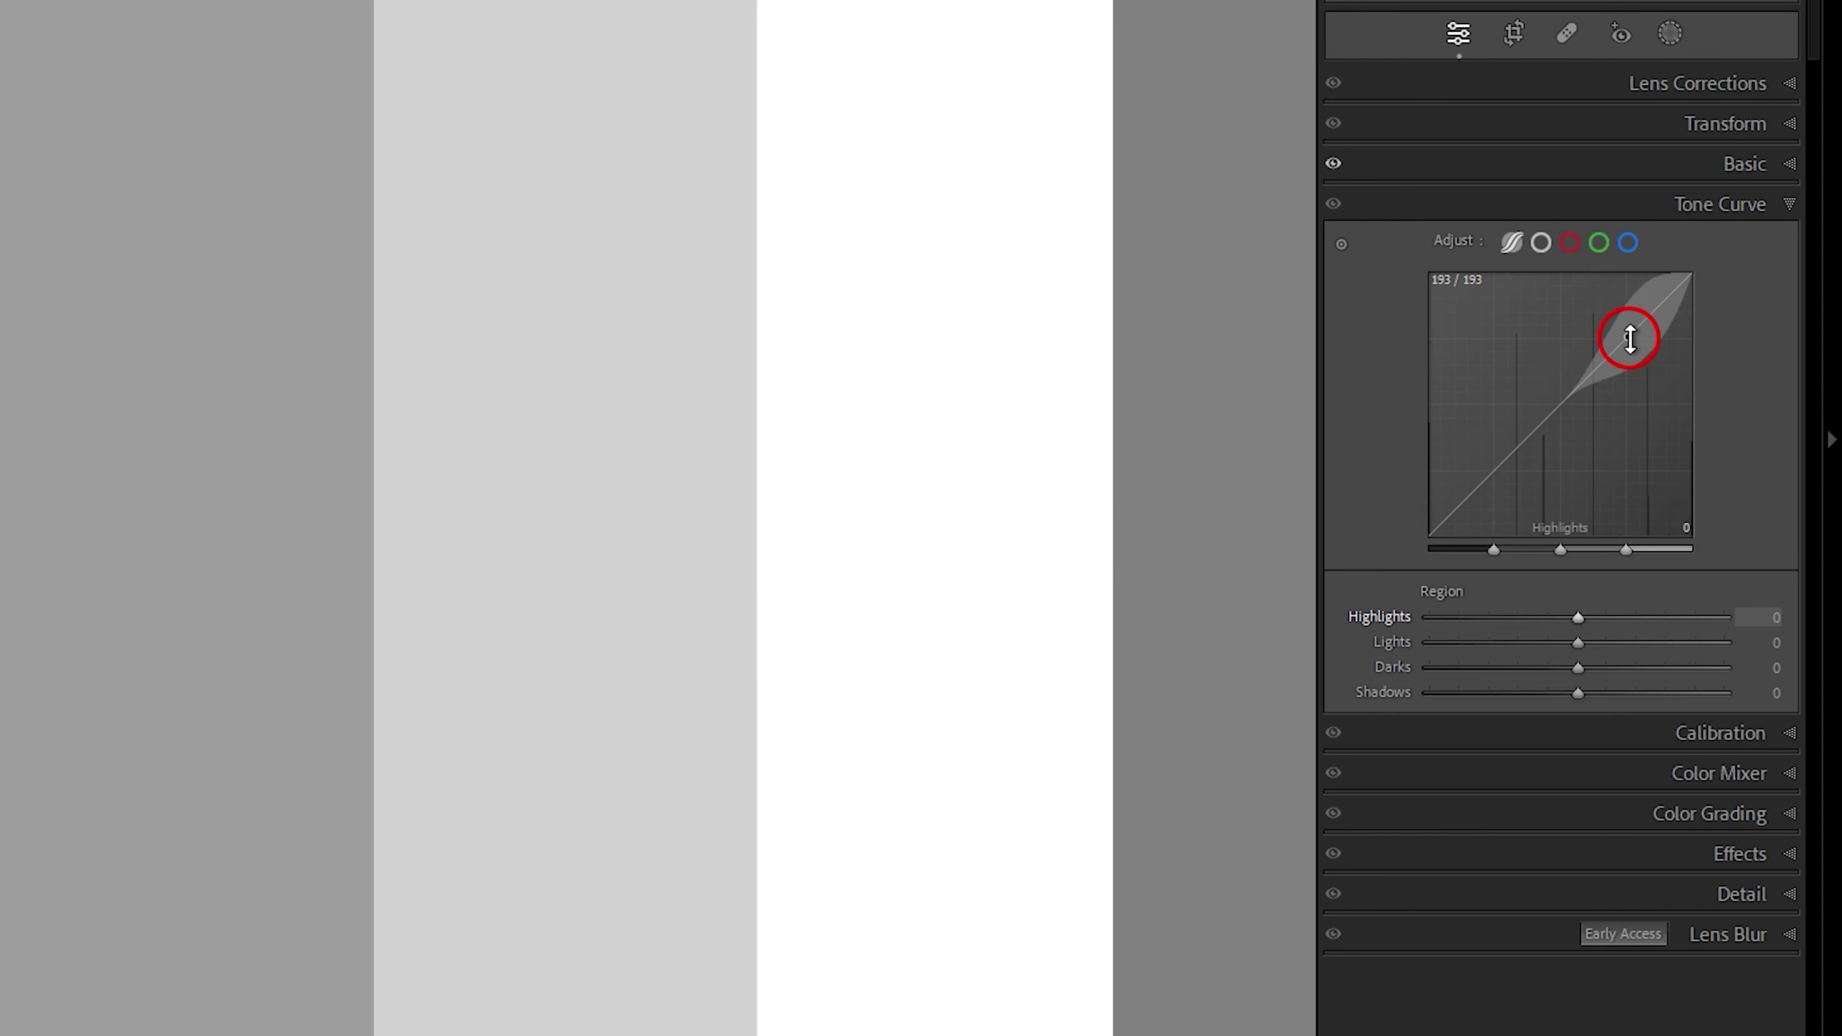
mouse_move(1629, 338)
mouse_down()
mouse_move(1608, 222)
mouse_move(1630, 498)
mouse_move(1619, 243)
mouse_move(1624, 461)
mouse_move(1624, 268)
mouse_move(1627, 314)
mouse_move(1721, 472)
mouse_move(1720, 381)
mouse_up()
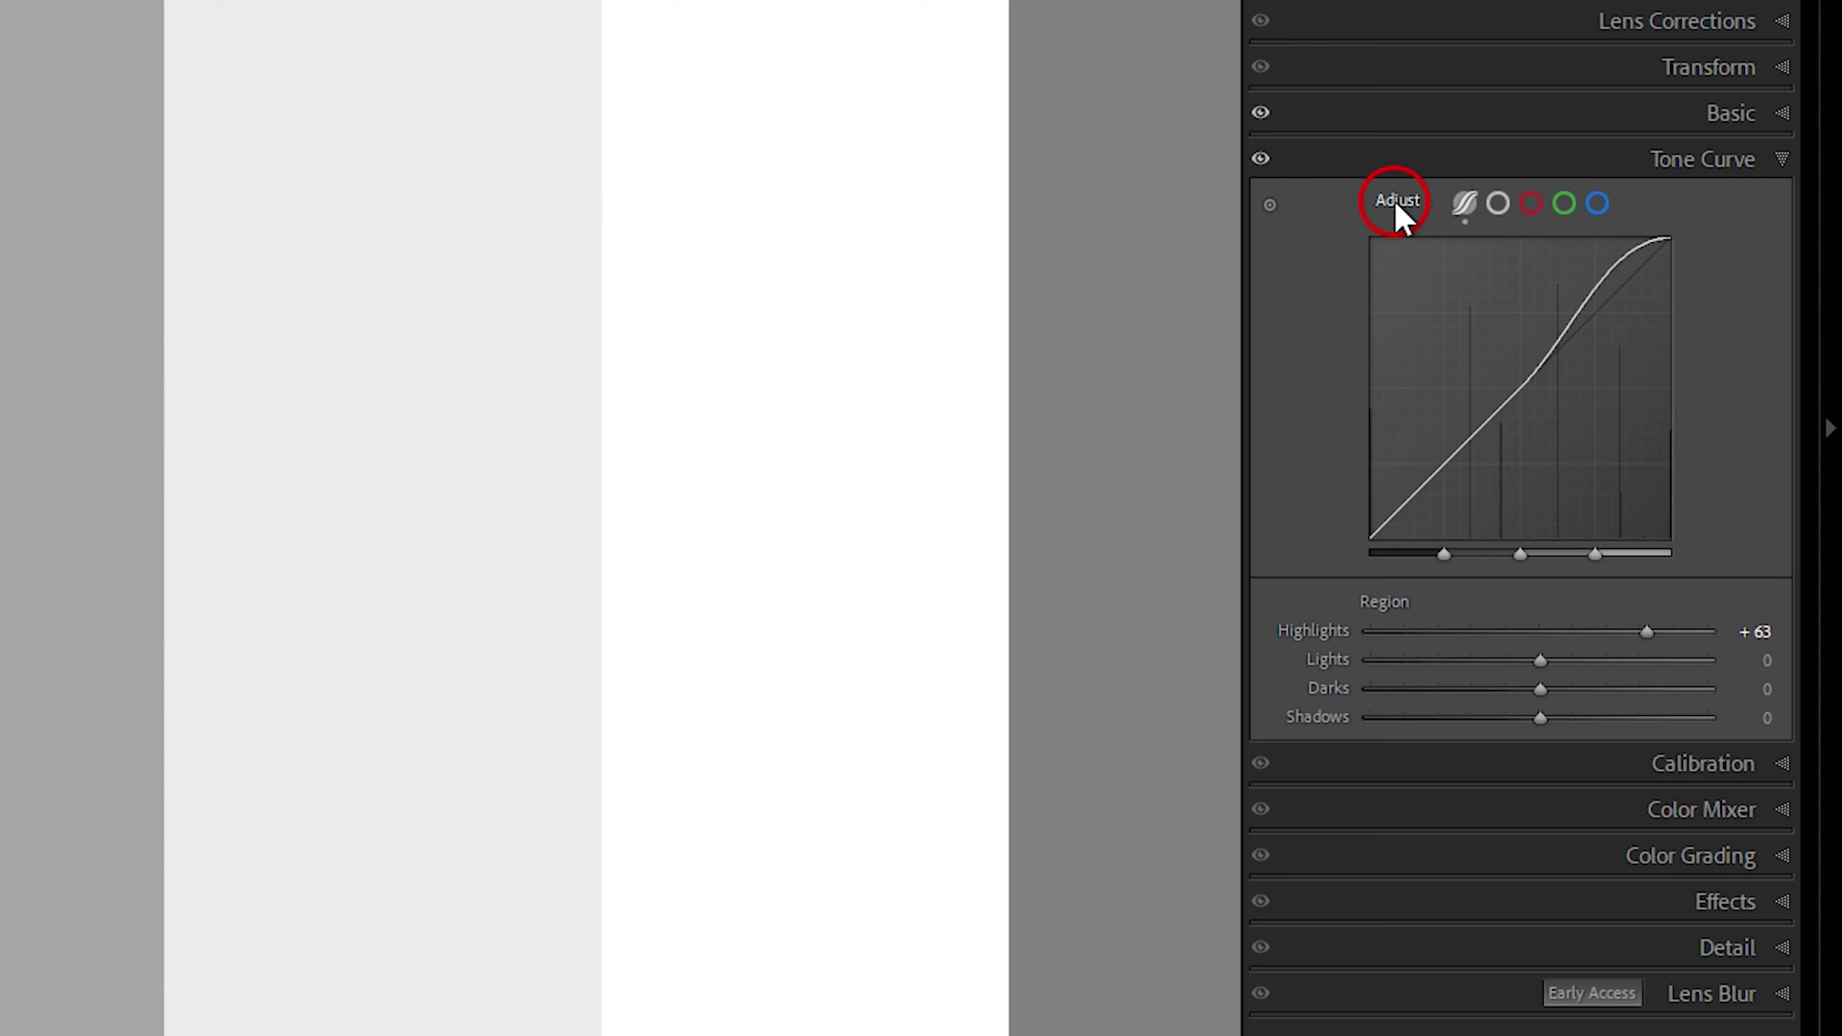
double_click(1397, 203)
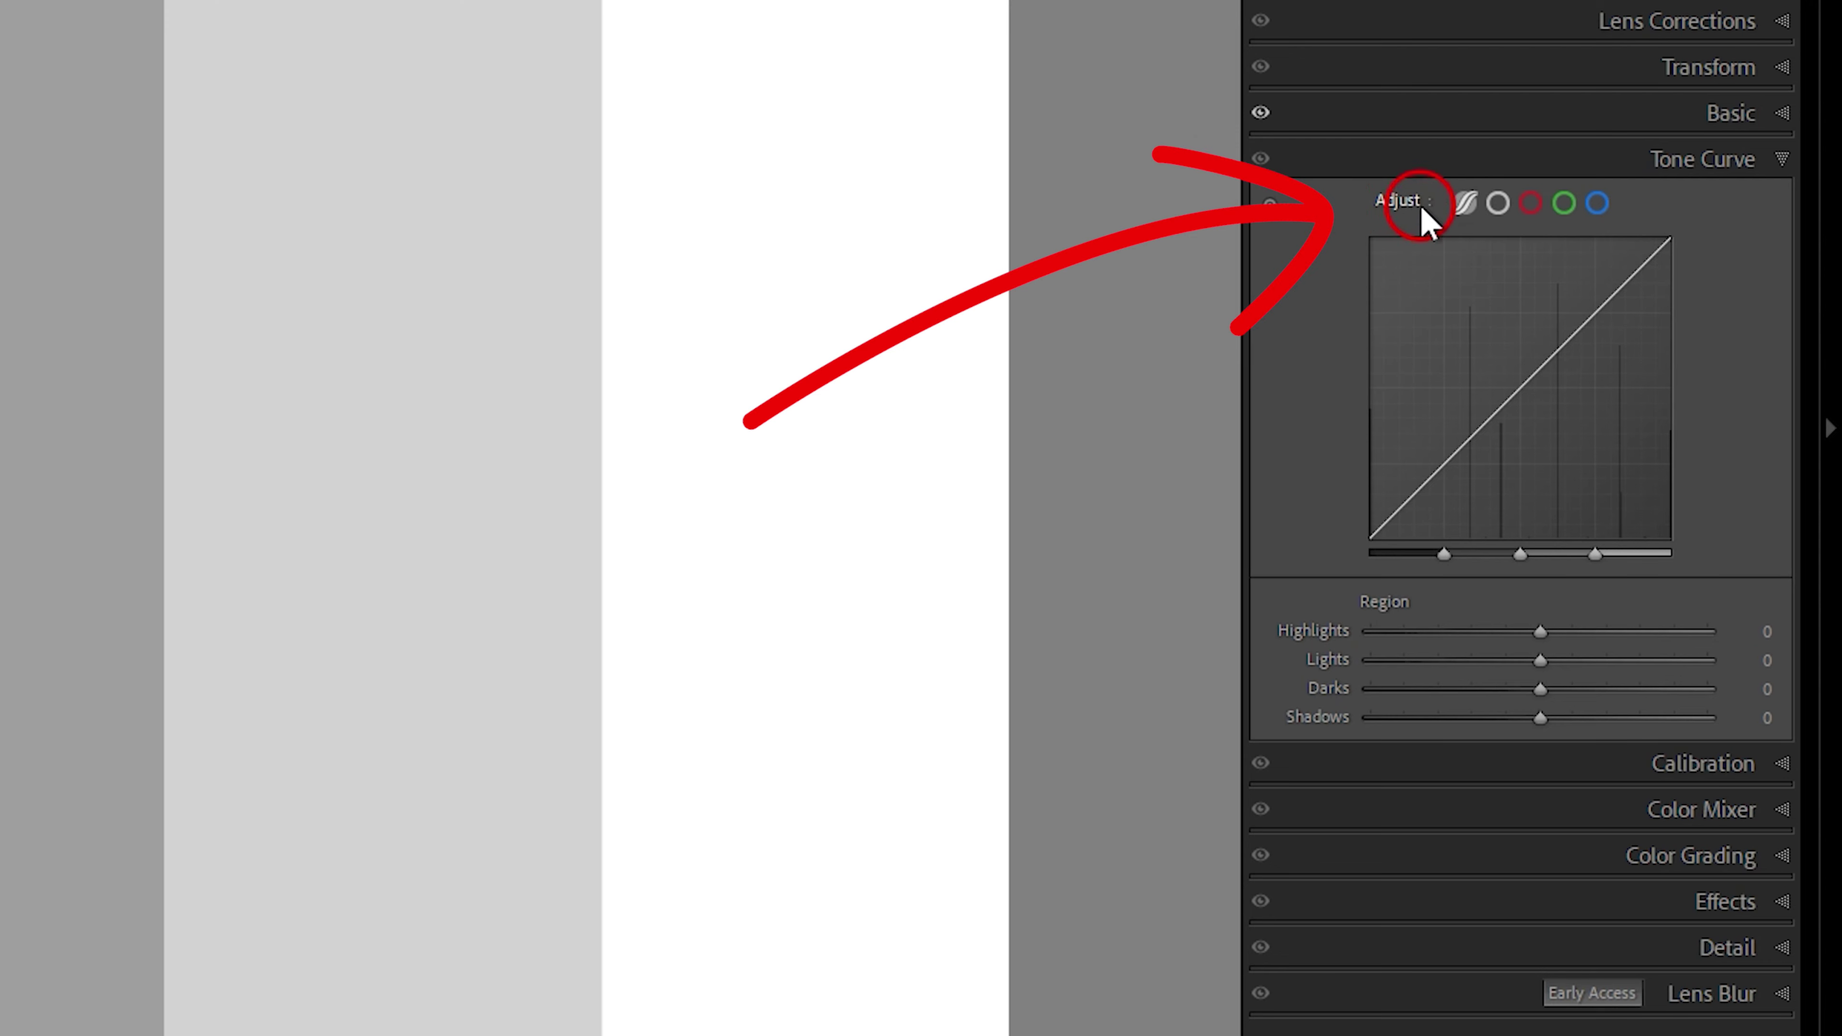
key(alt)
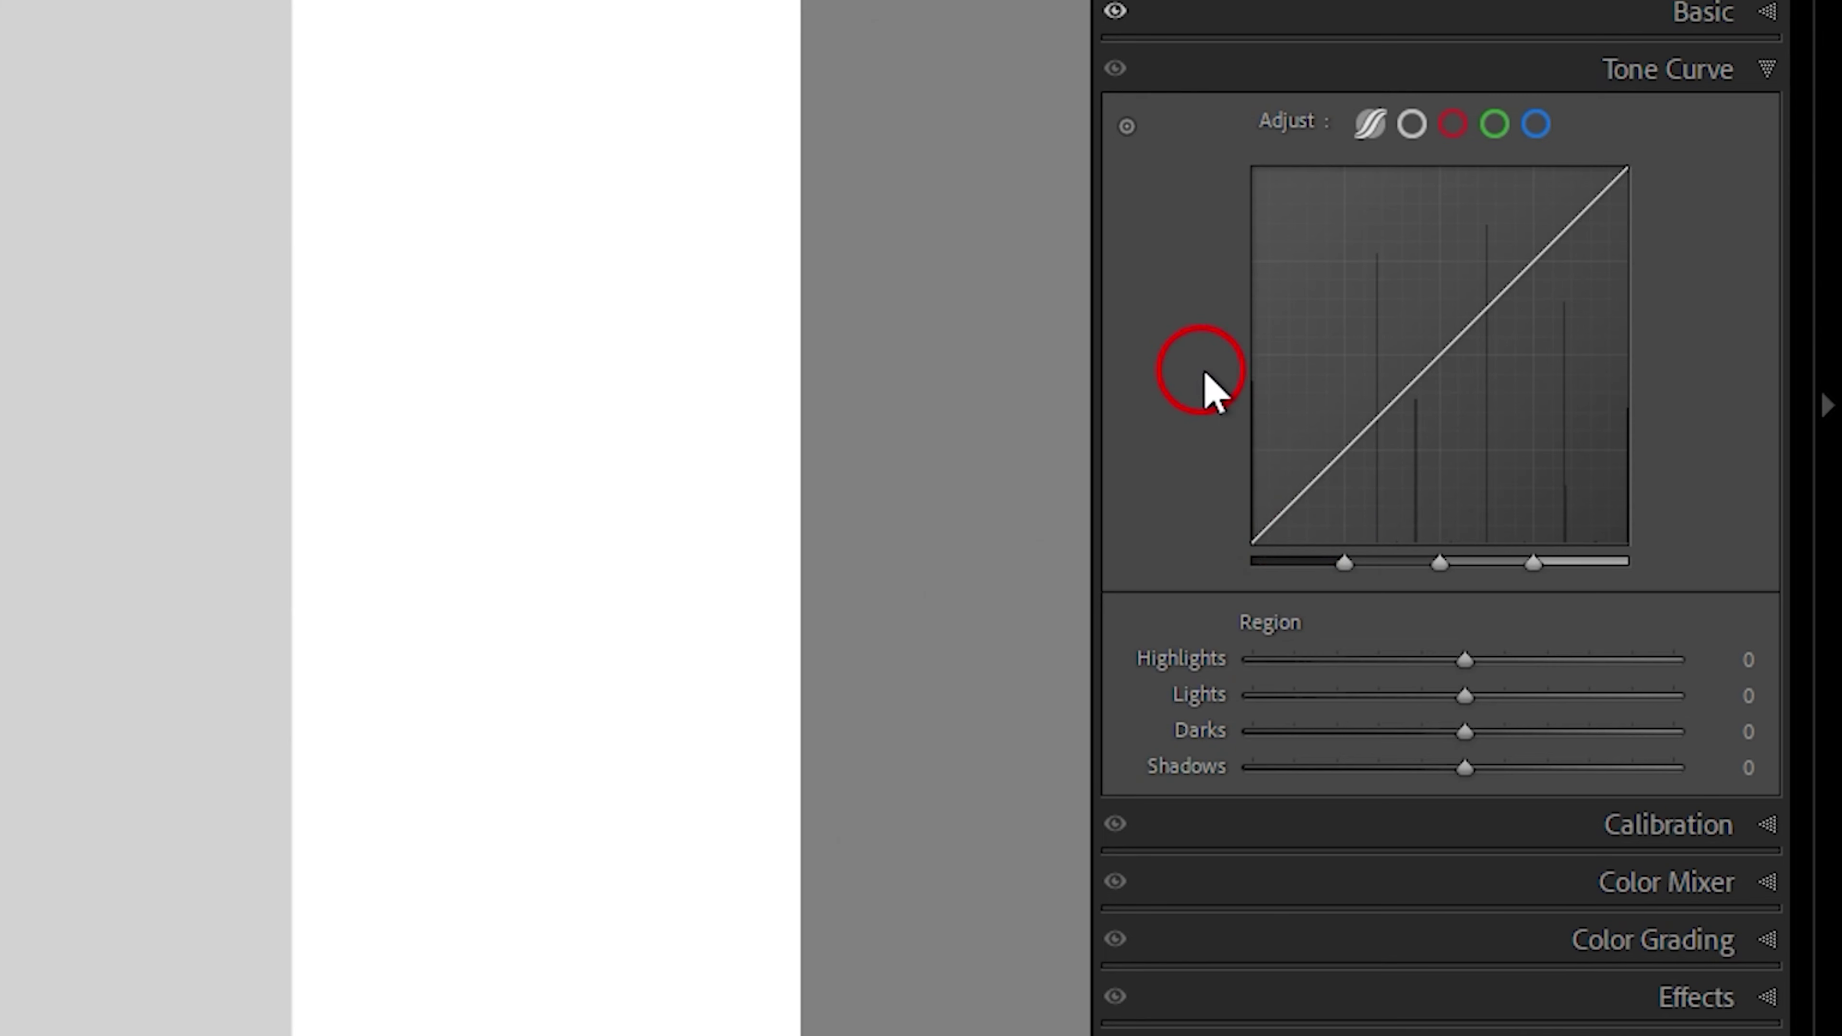
- Activate the Tone Curve's Targeted Adjustment Tool
click(1127, 127)
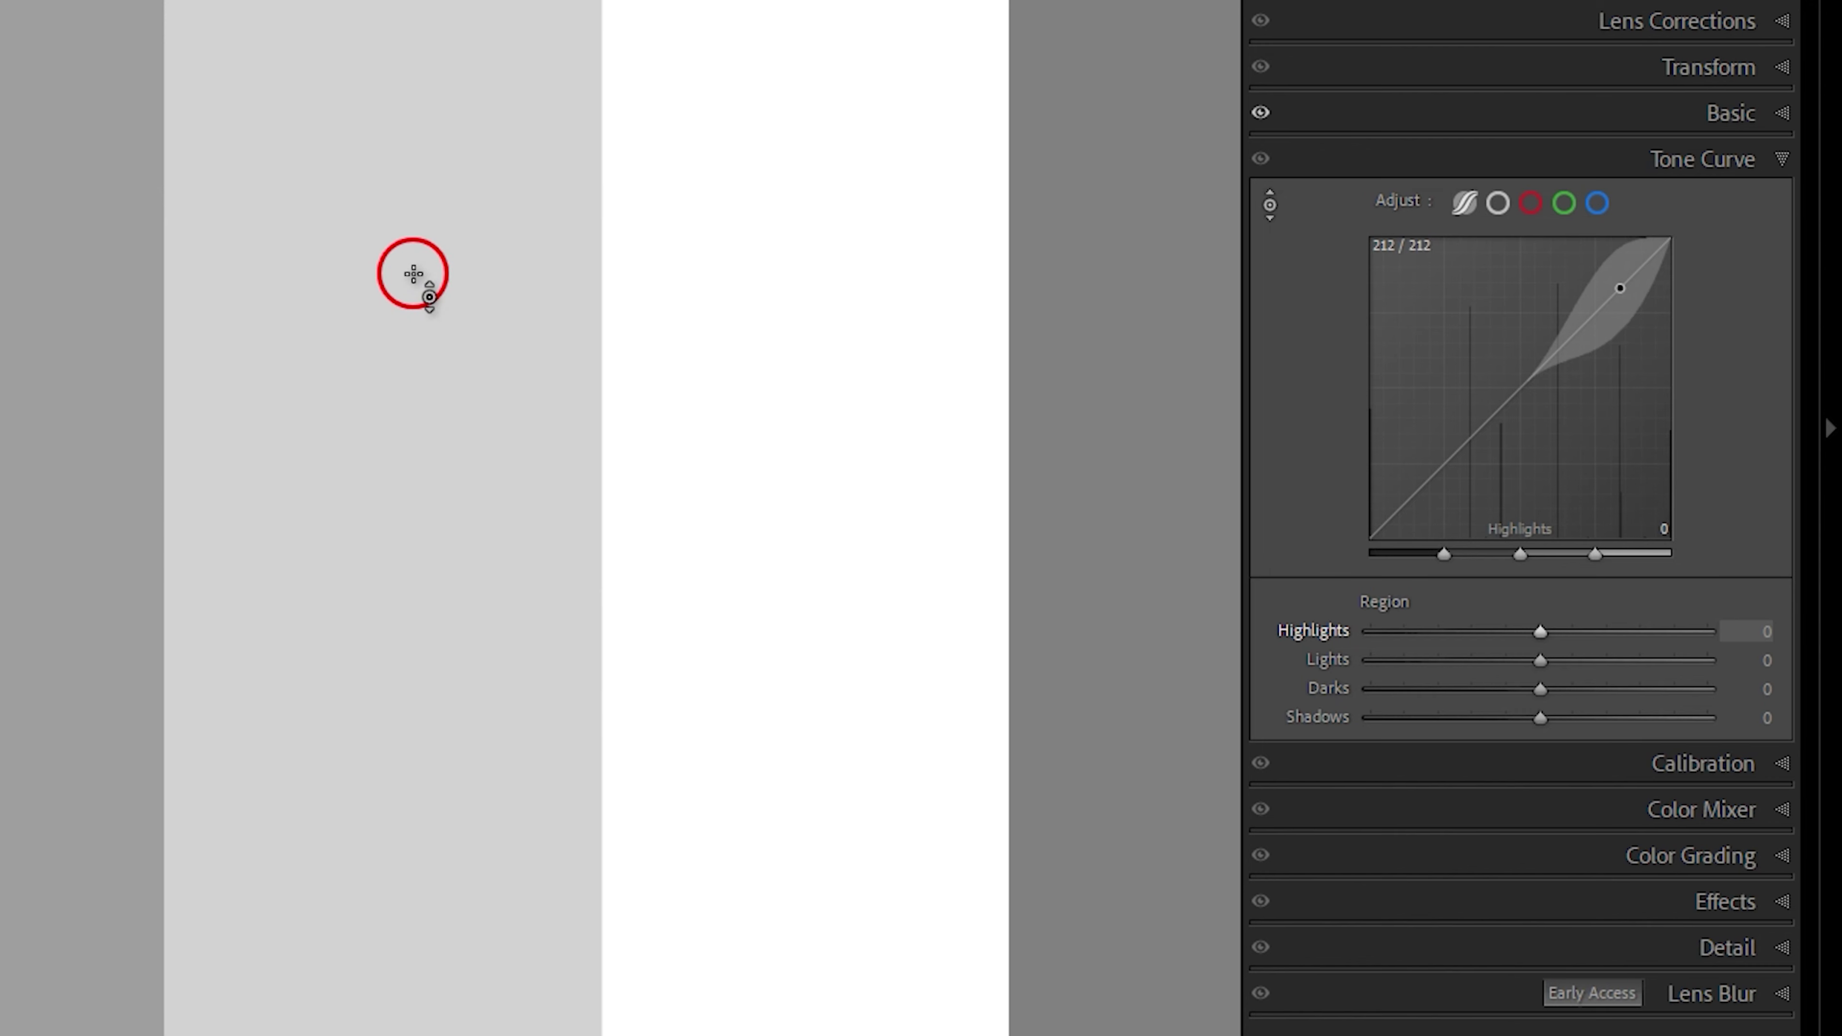
- Drag on the light grey bar with the targeted tool until Highlights reads -100
drag(413, 273, 419, 161)
drag(420, 157, 402, 85)
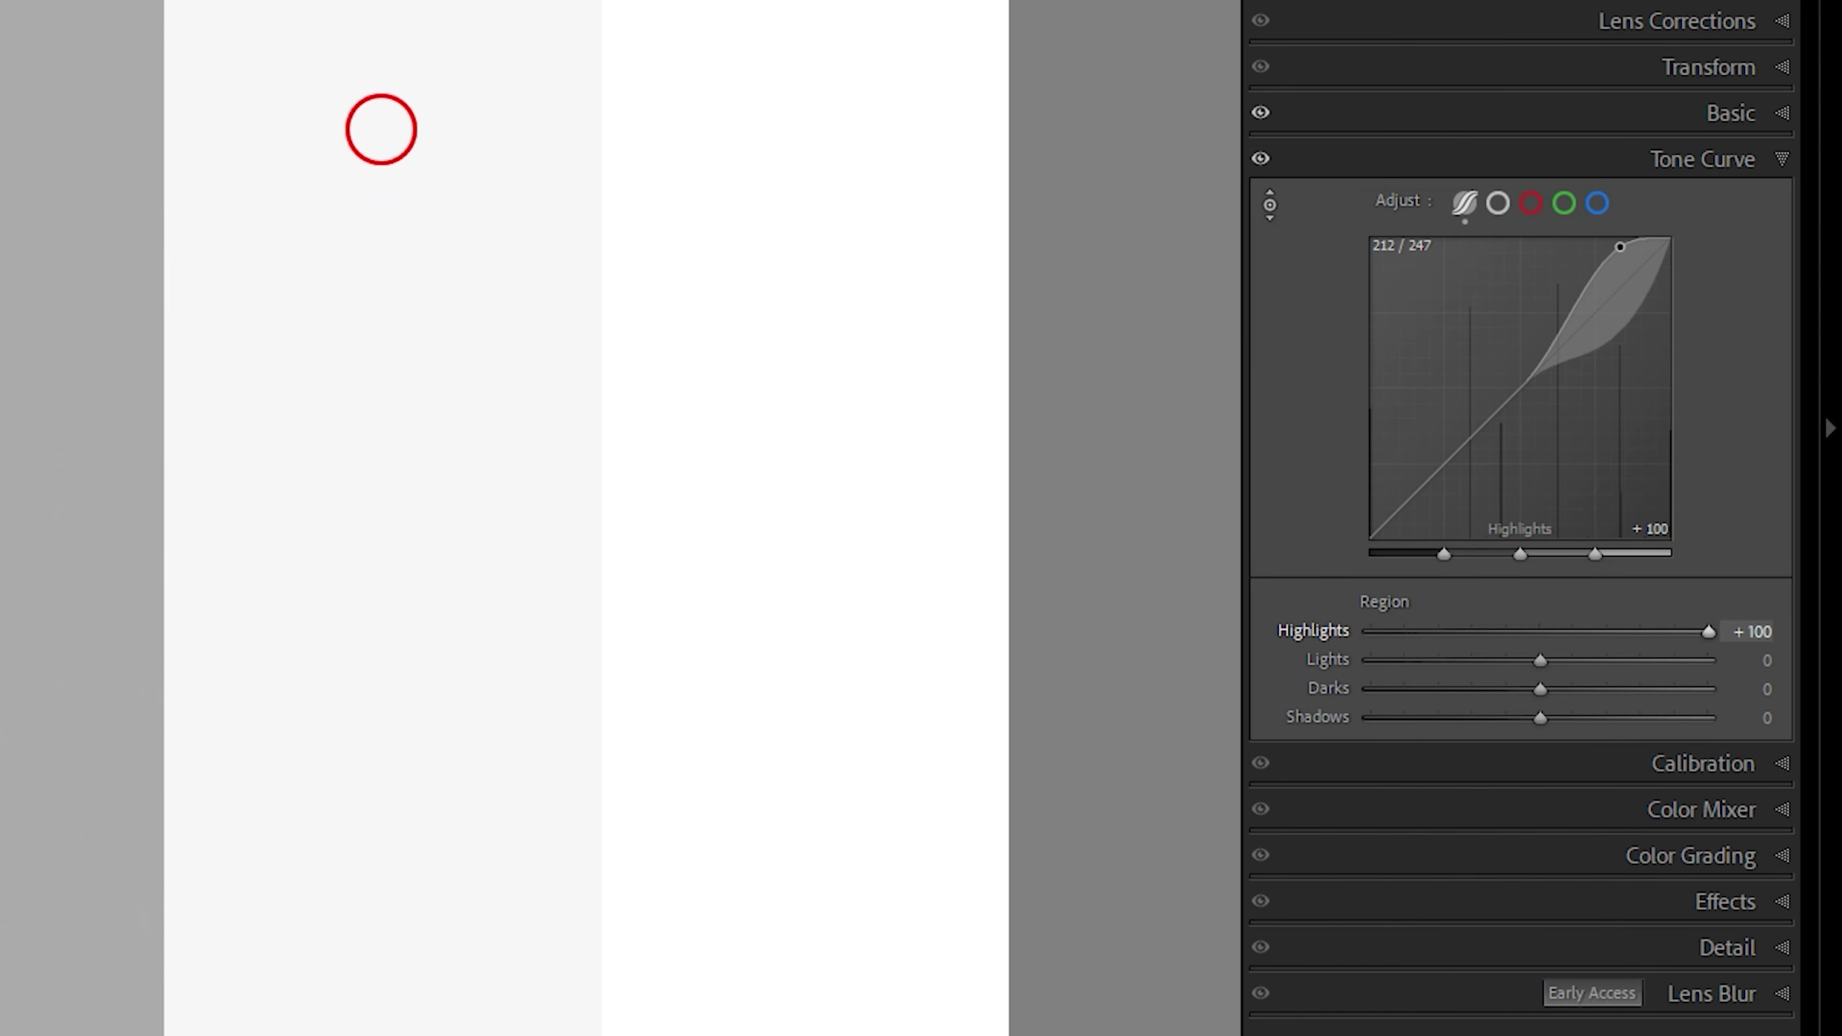
drag(406, 258, 407, 268)
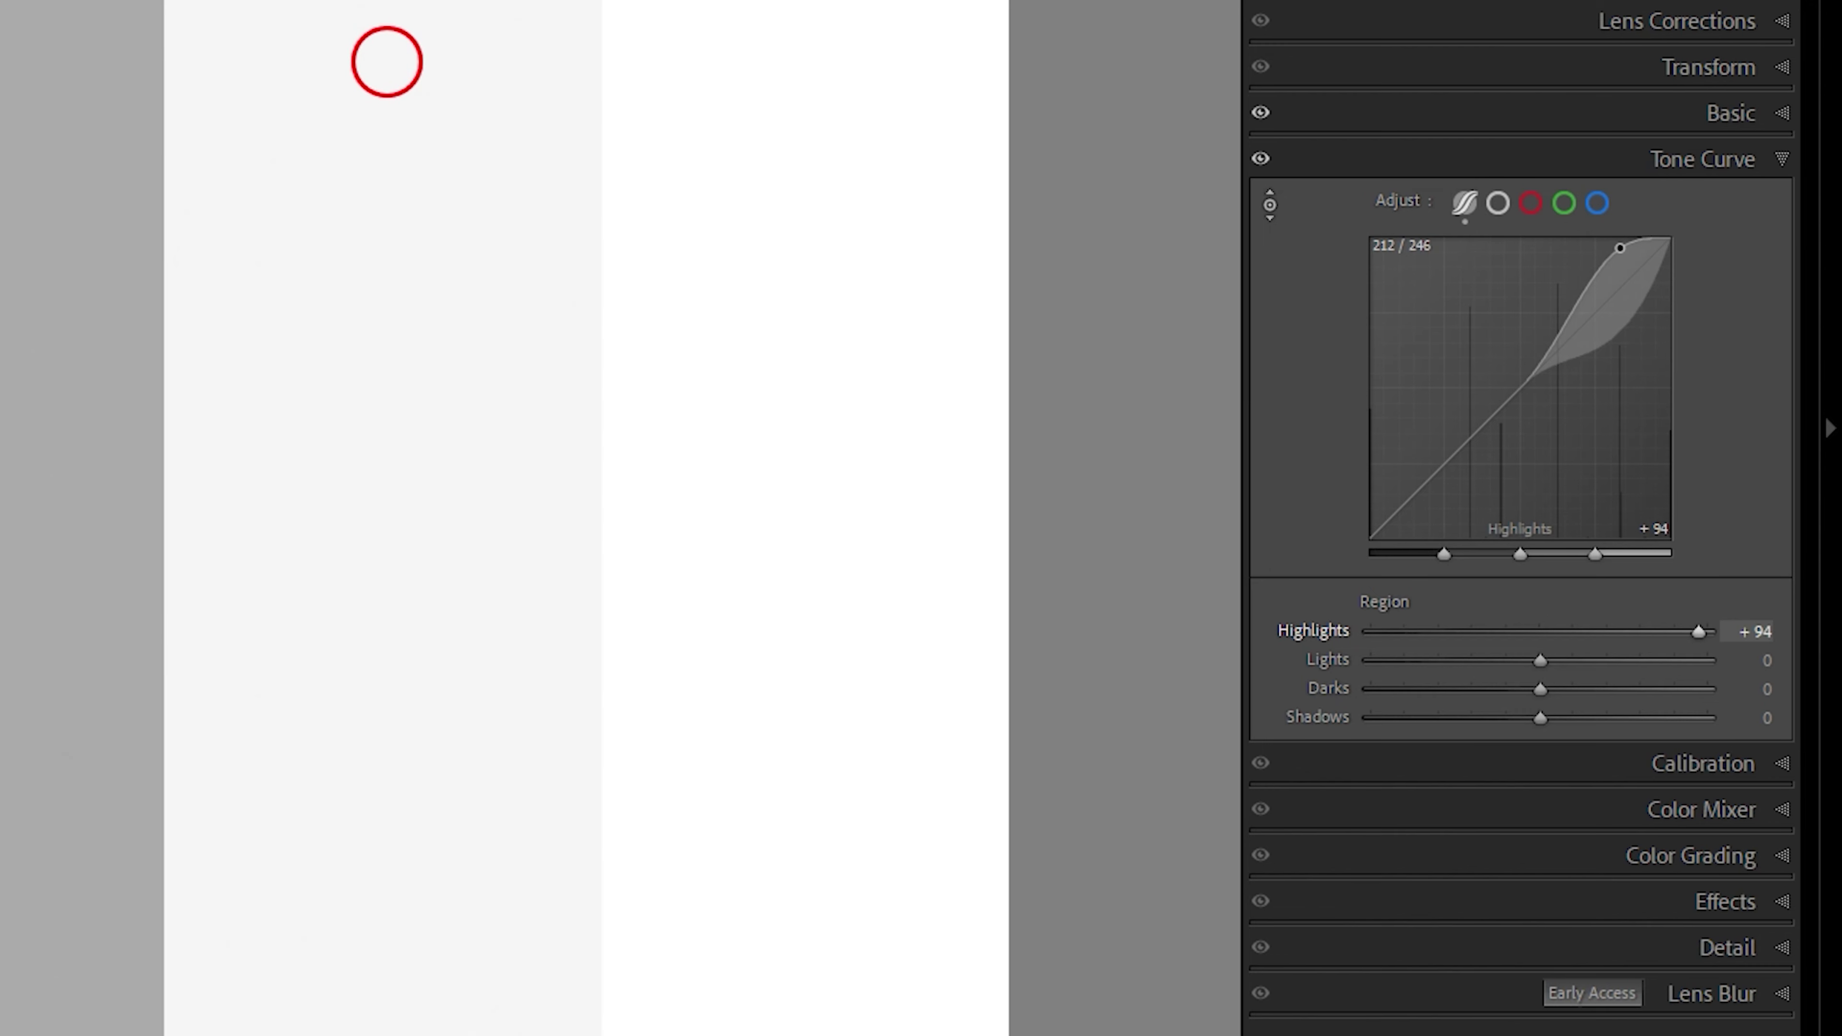
drag(400, 338, 396, 611)
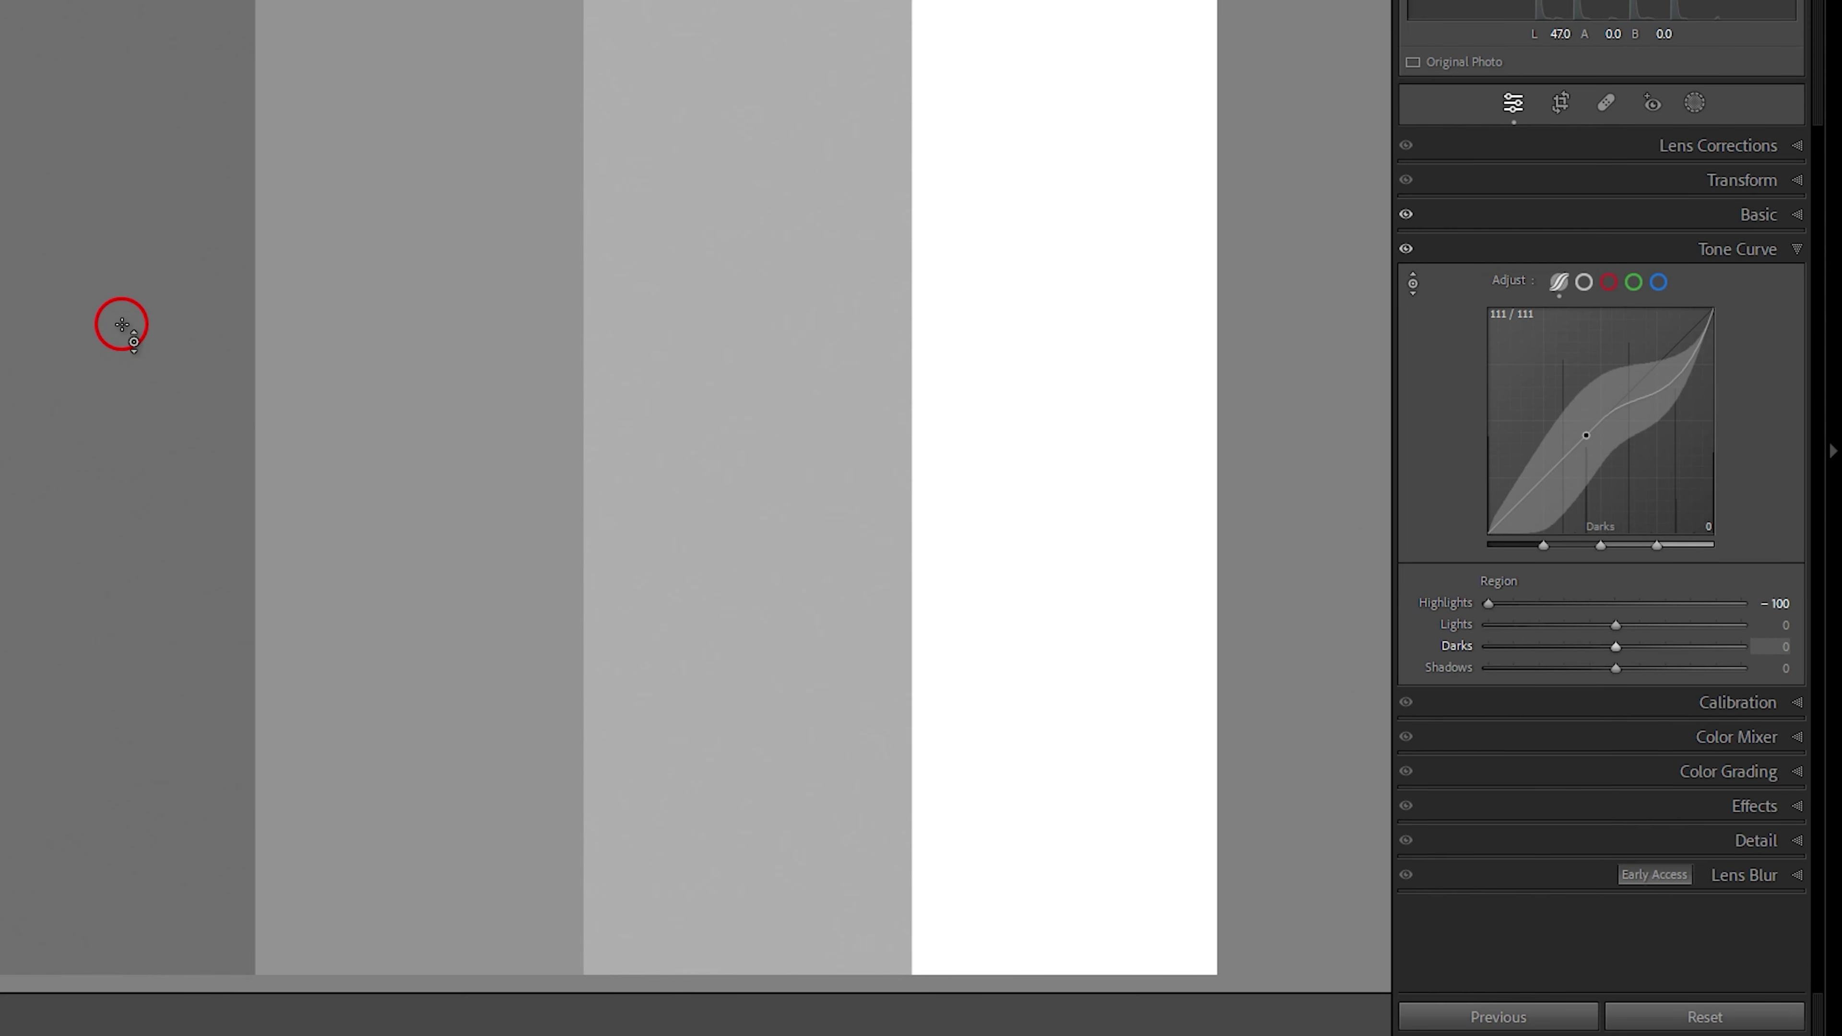
- Pull the Darks region down to -100, darkening the mid-grey bar alongside Highlights -100
drag(121, 324, 142, 184)
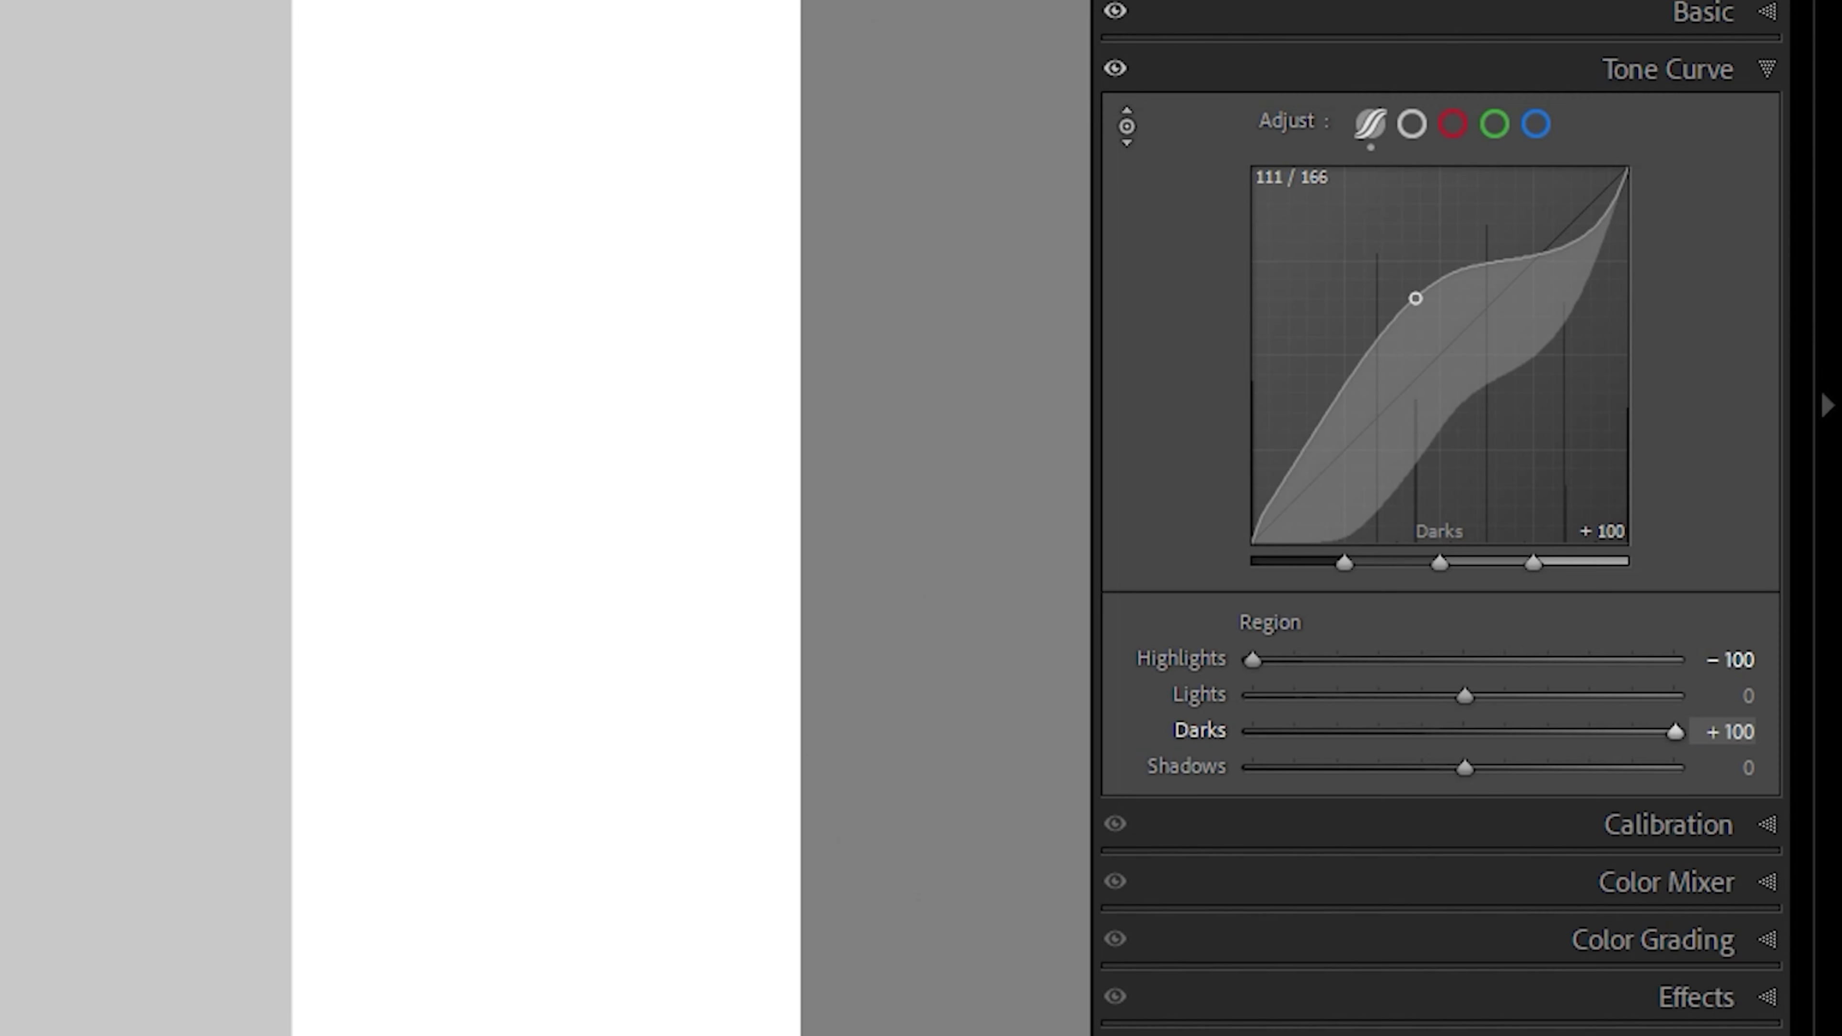
drag(1415, 299, 1416, 463)
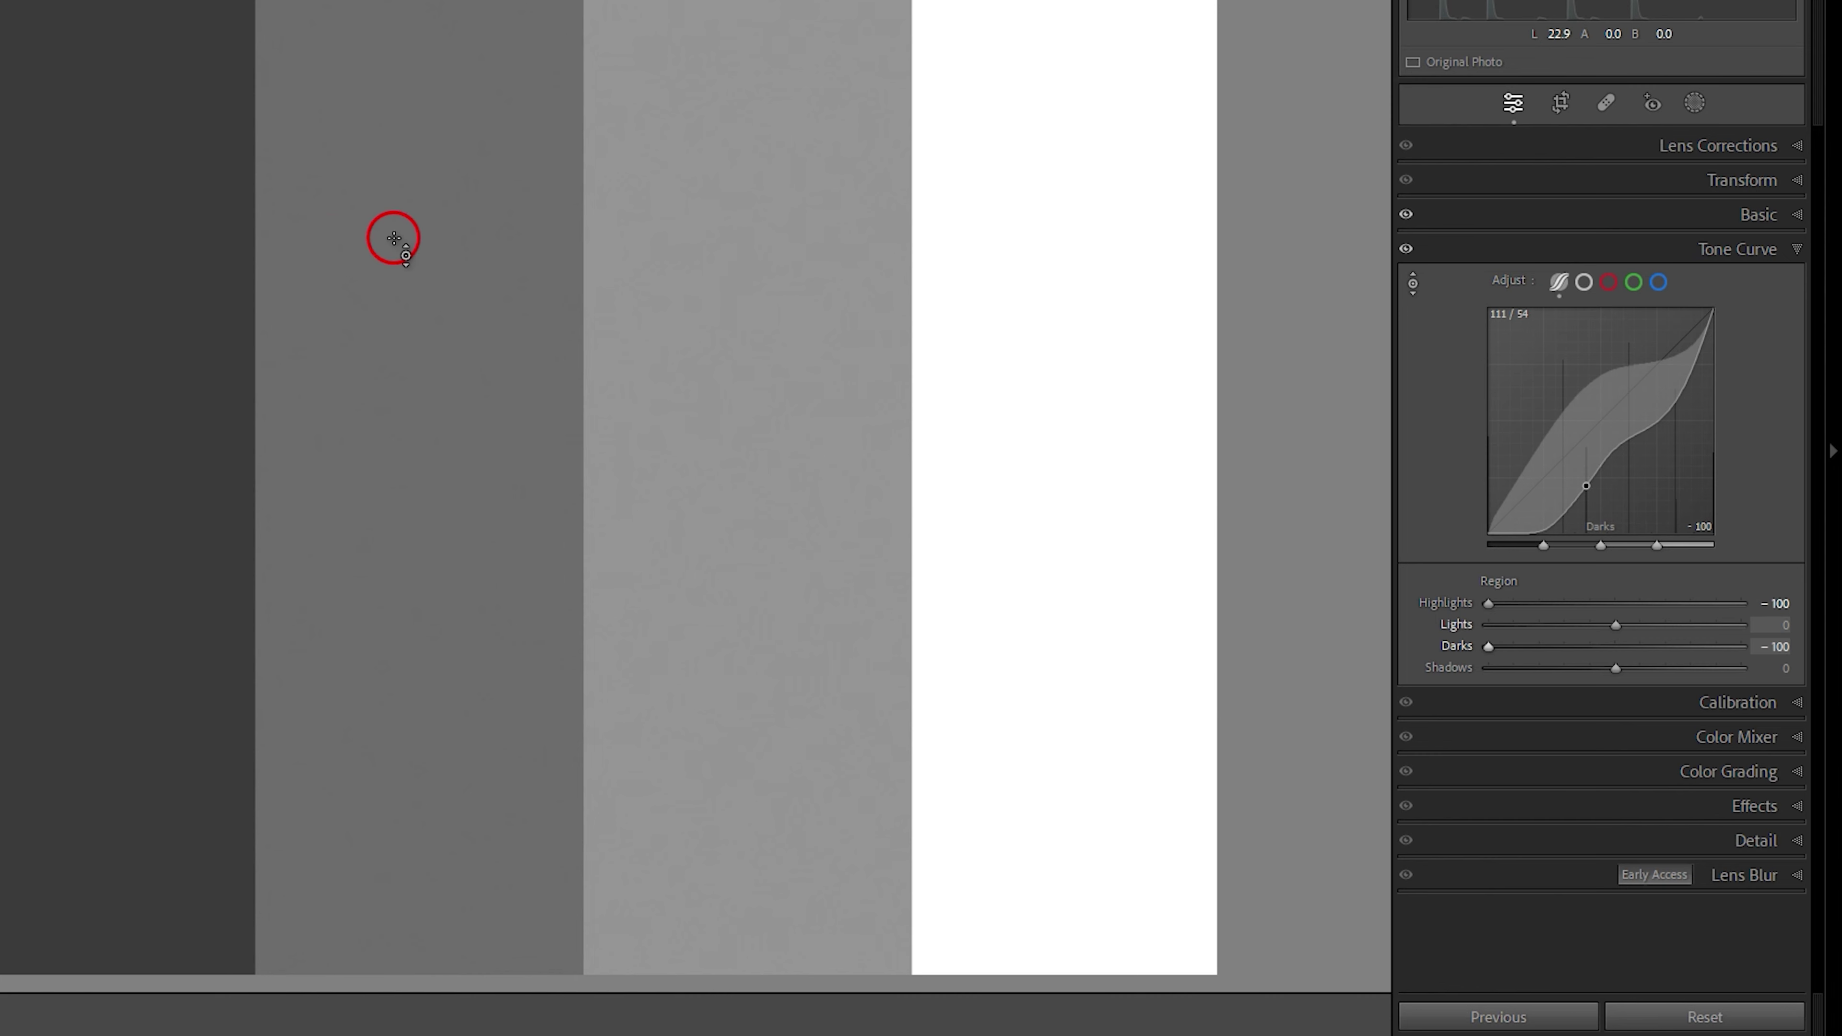
- Reset the curve, then set Highlights -54, Lights +50, Darks +63 and Shadows -18
double_click(1505, 279)
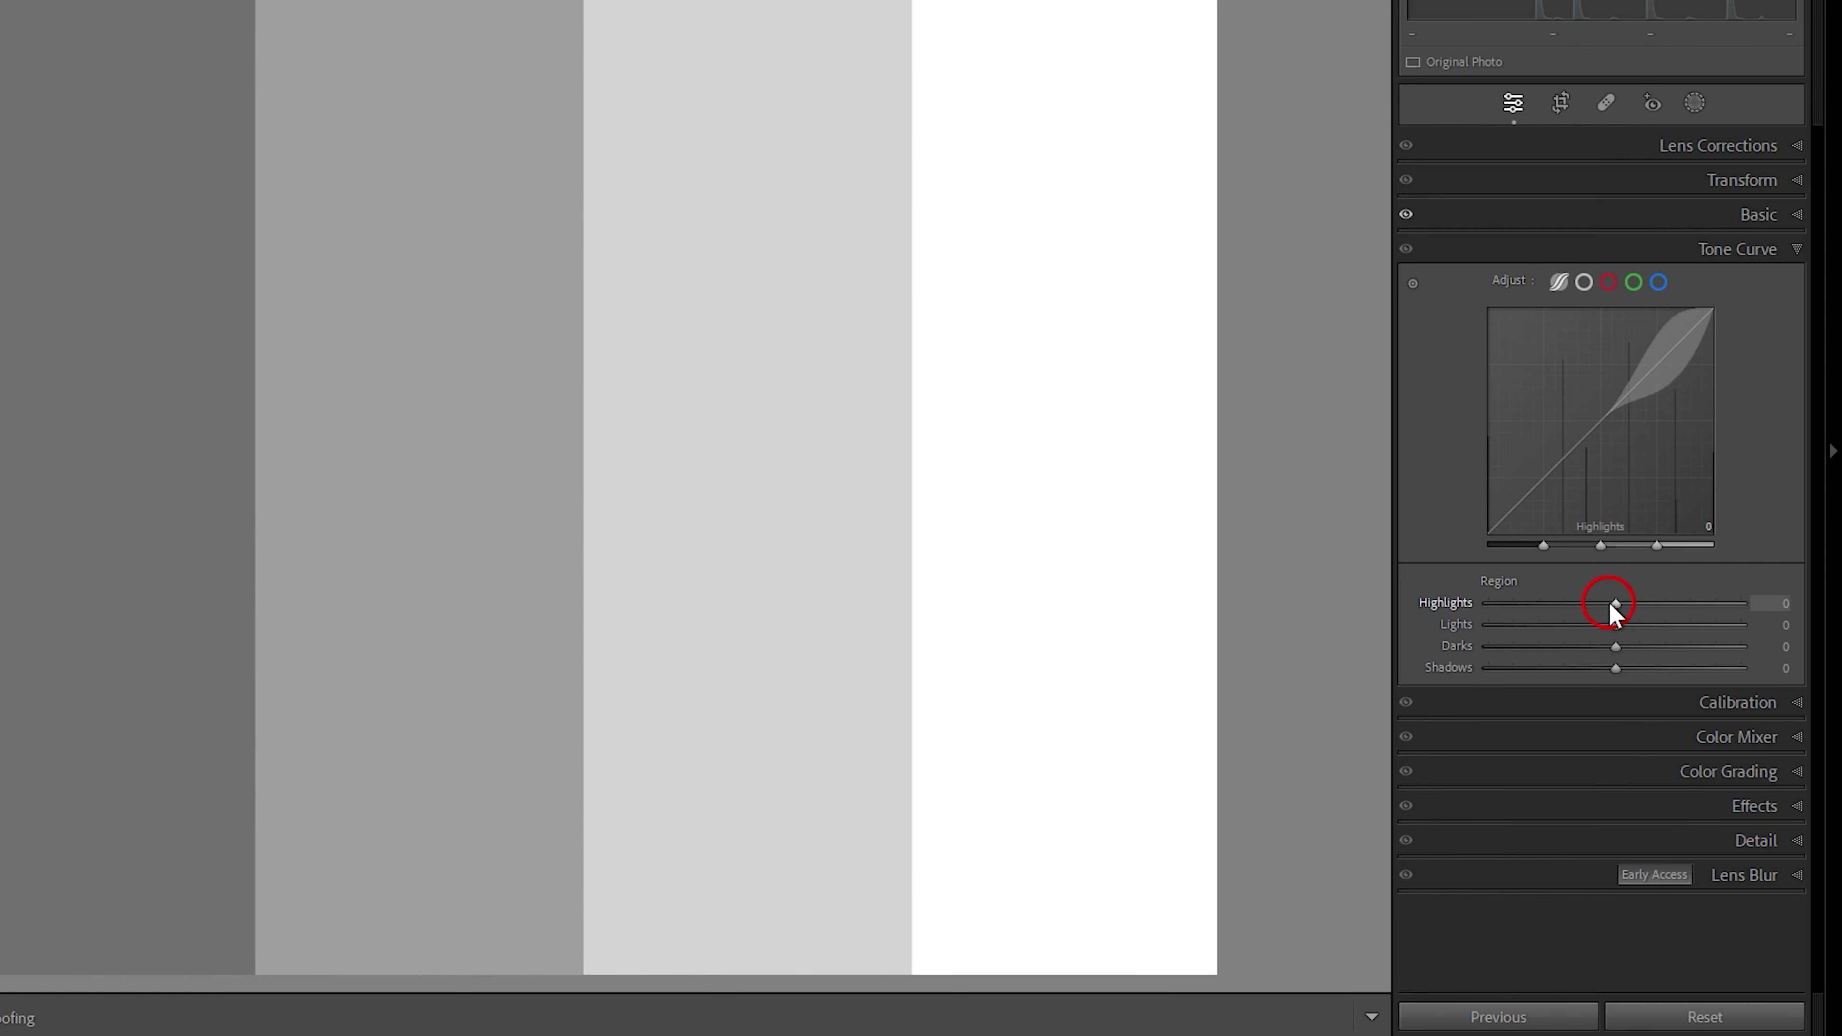
drag(1613, 603, 1593, 667)
click(1615, 646)
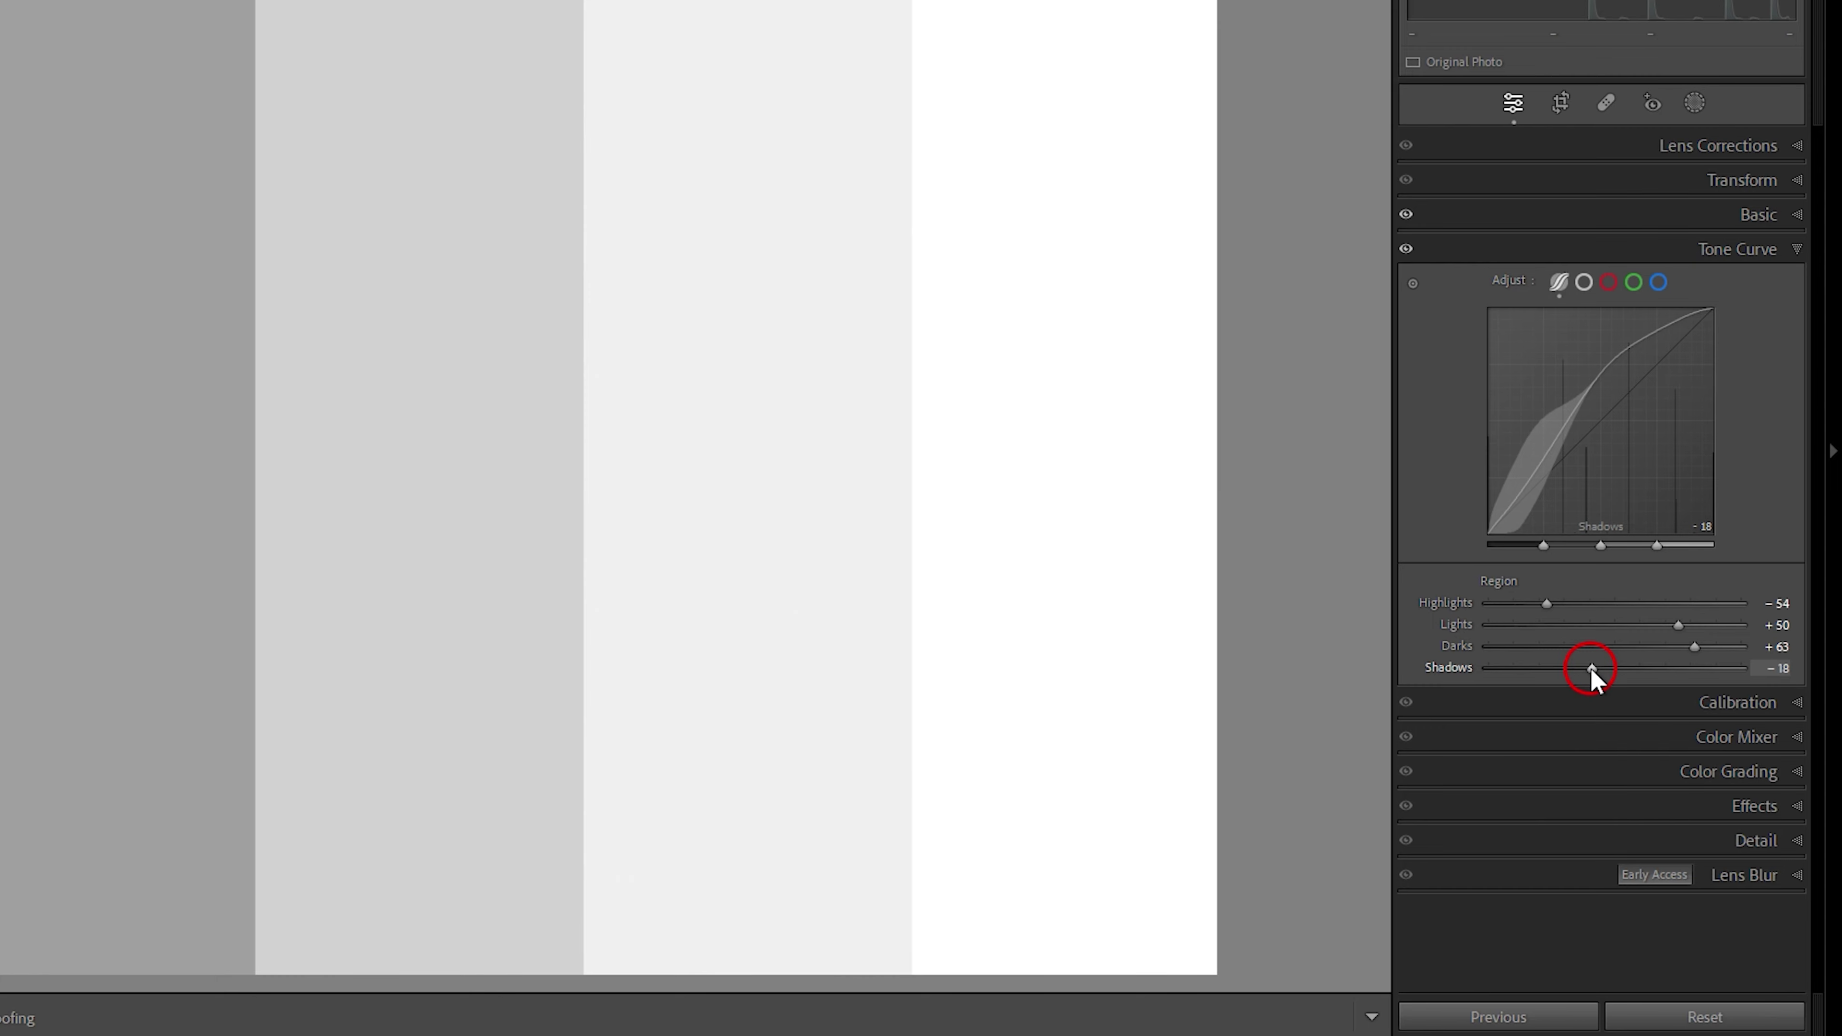
drag(1590, 667, 1590, 666)
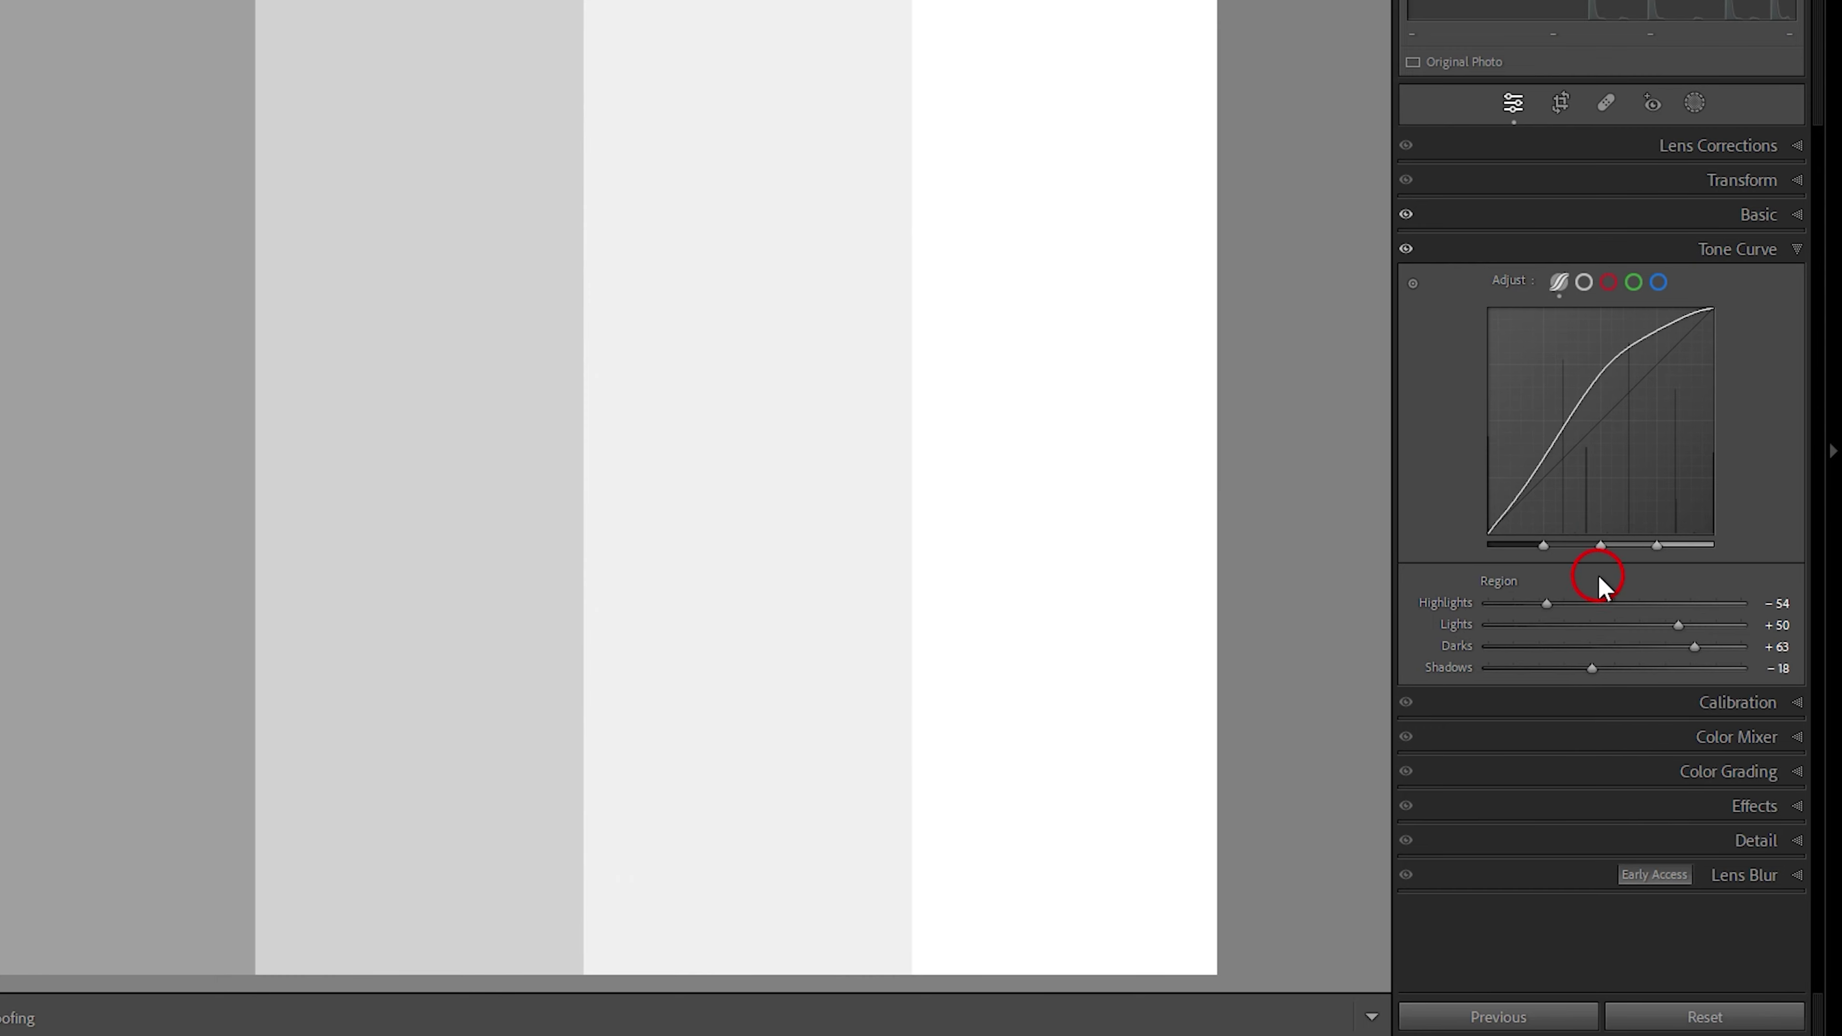
- Bring Shadows to -18, keeping Highlights -54, Lights +50 and Darks +63
drag(1600, 545, 1601, 545)
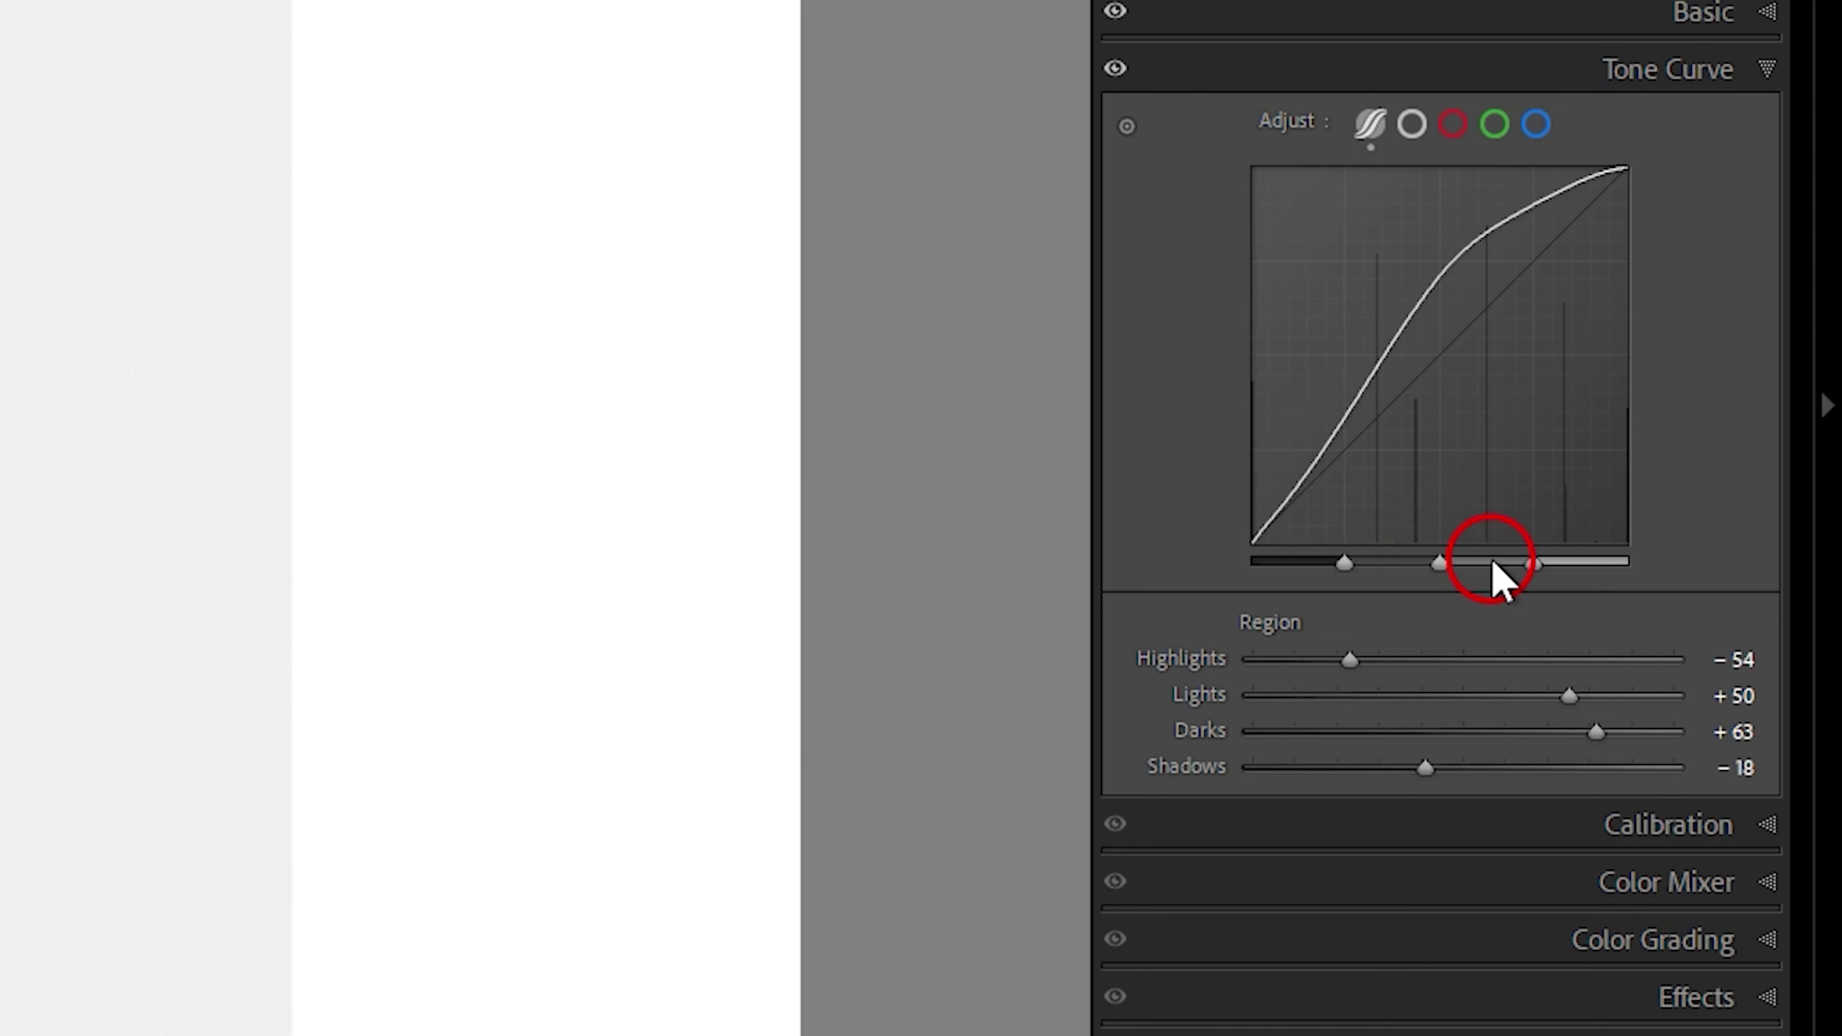
mouse_move(1537, 567)
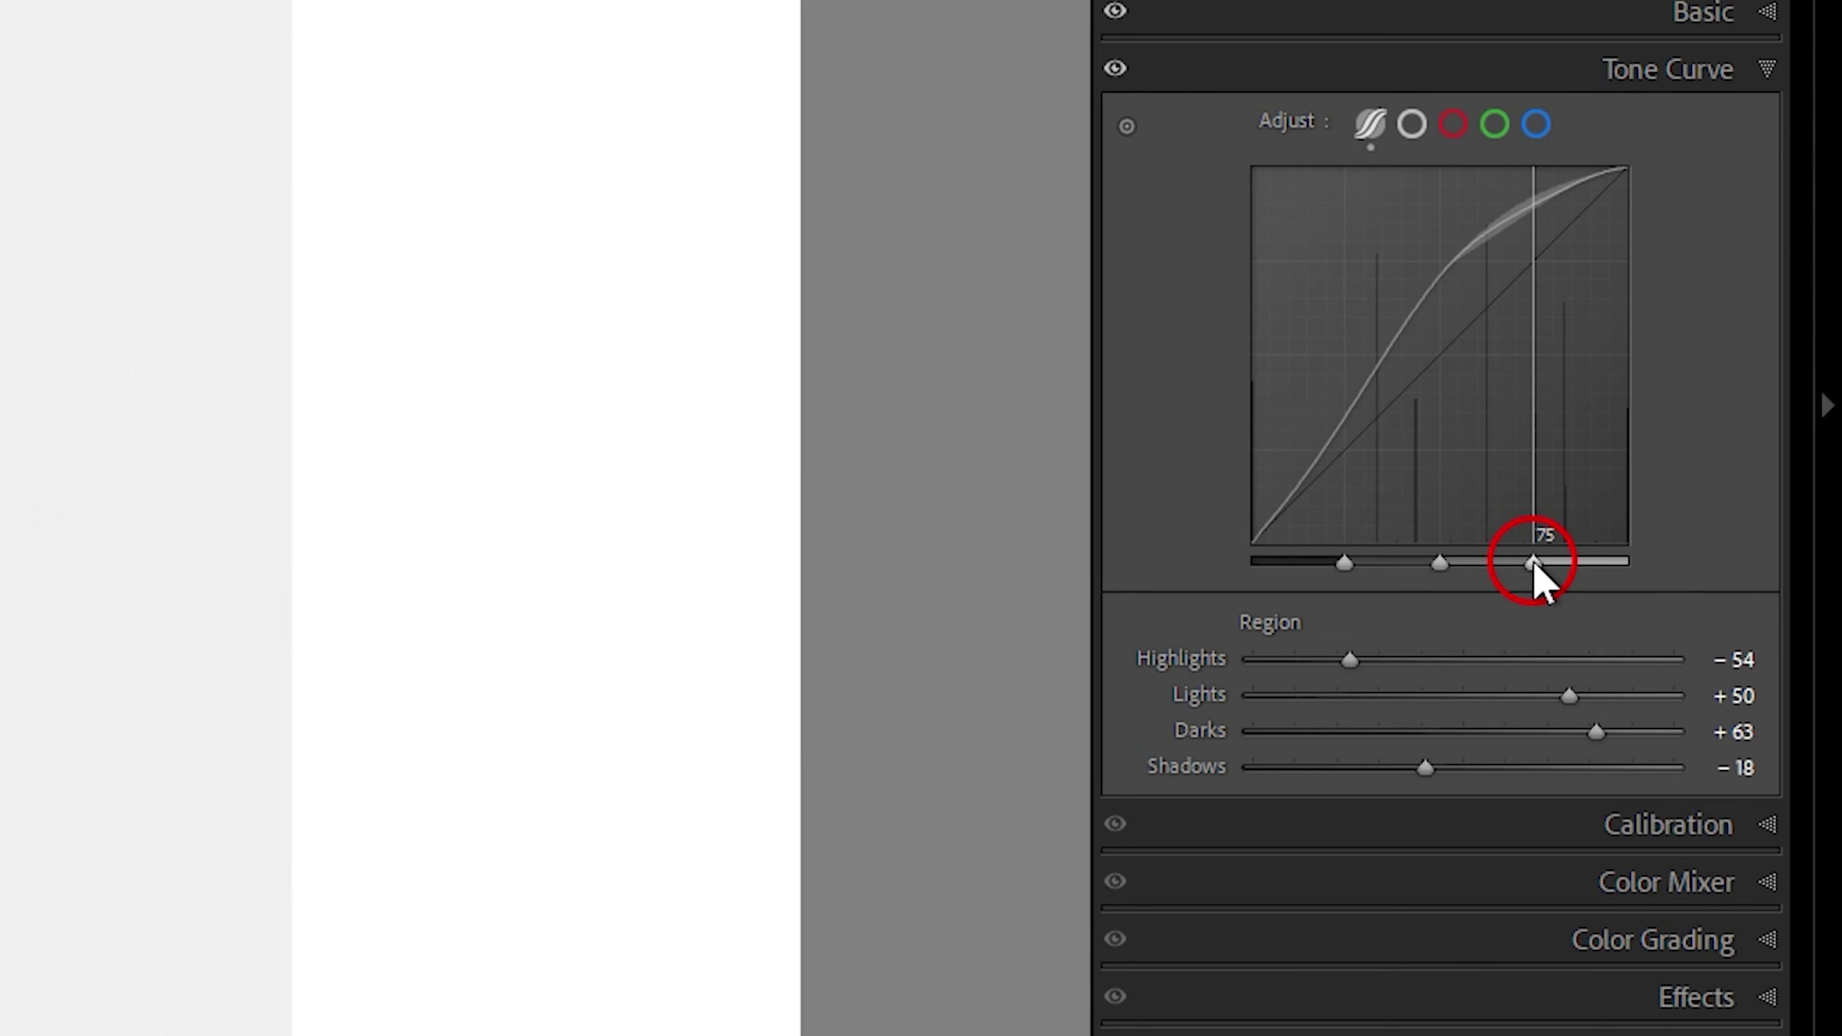
mouse_move(1335, 534)
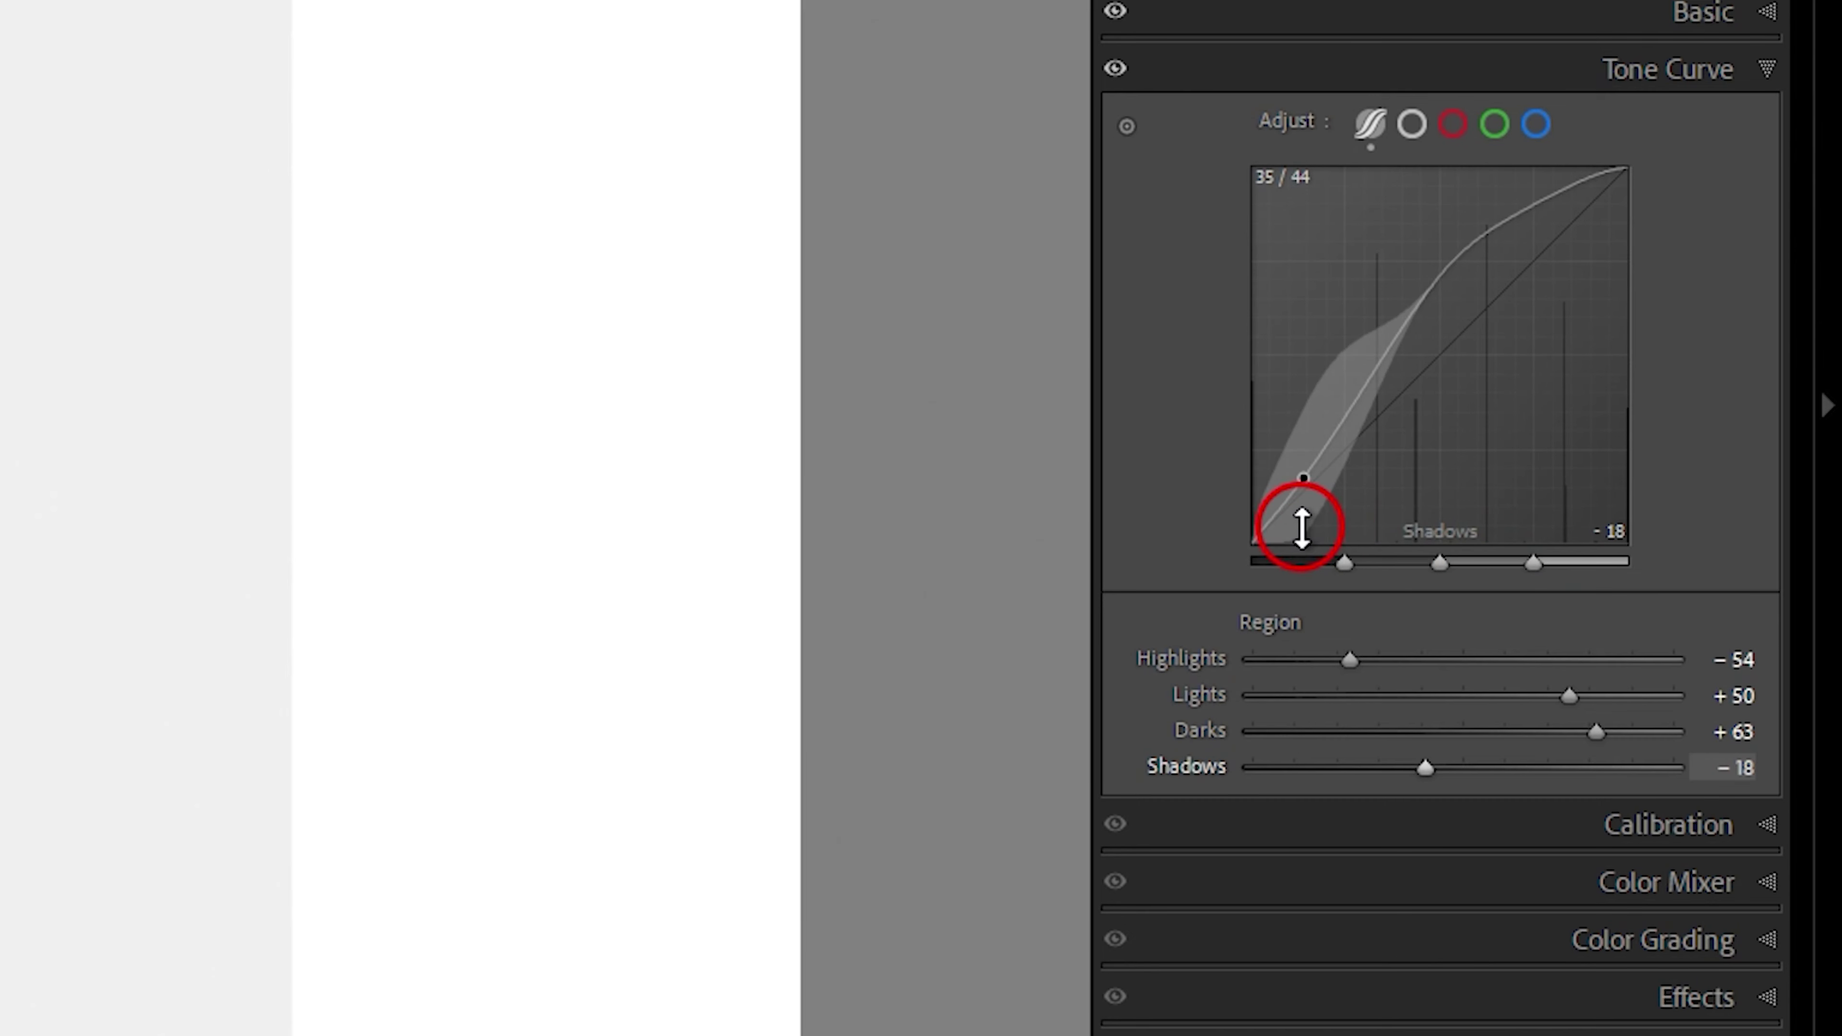
mouse_move(1402, 523)
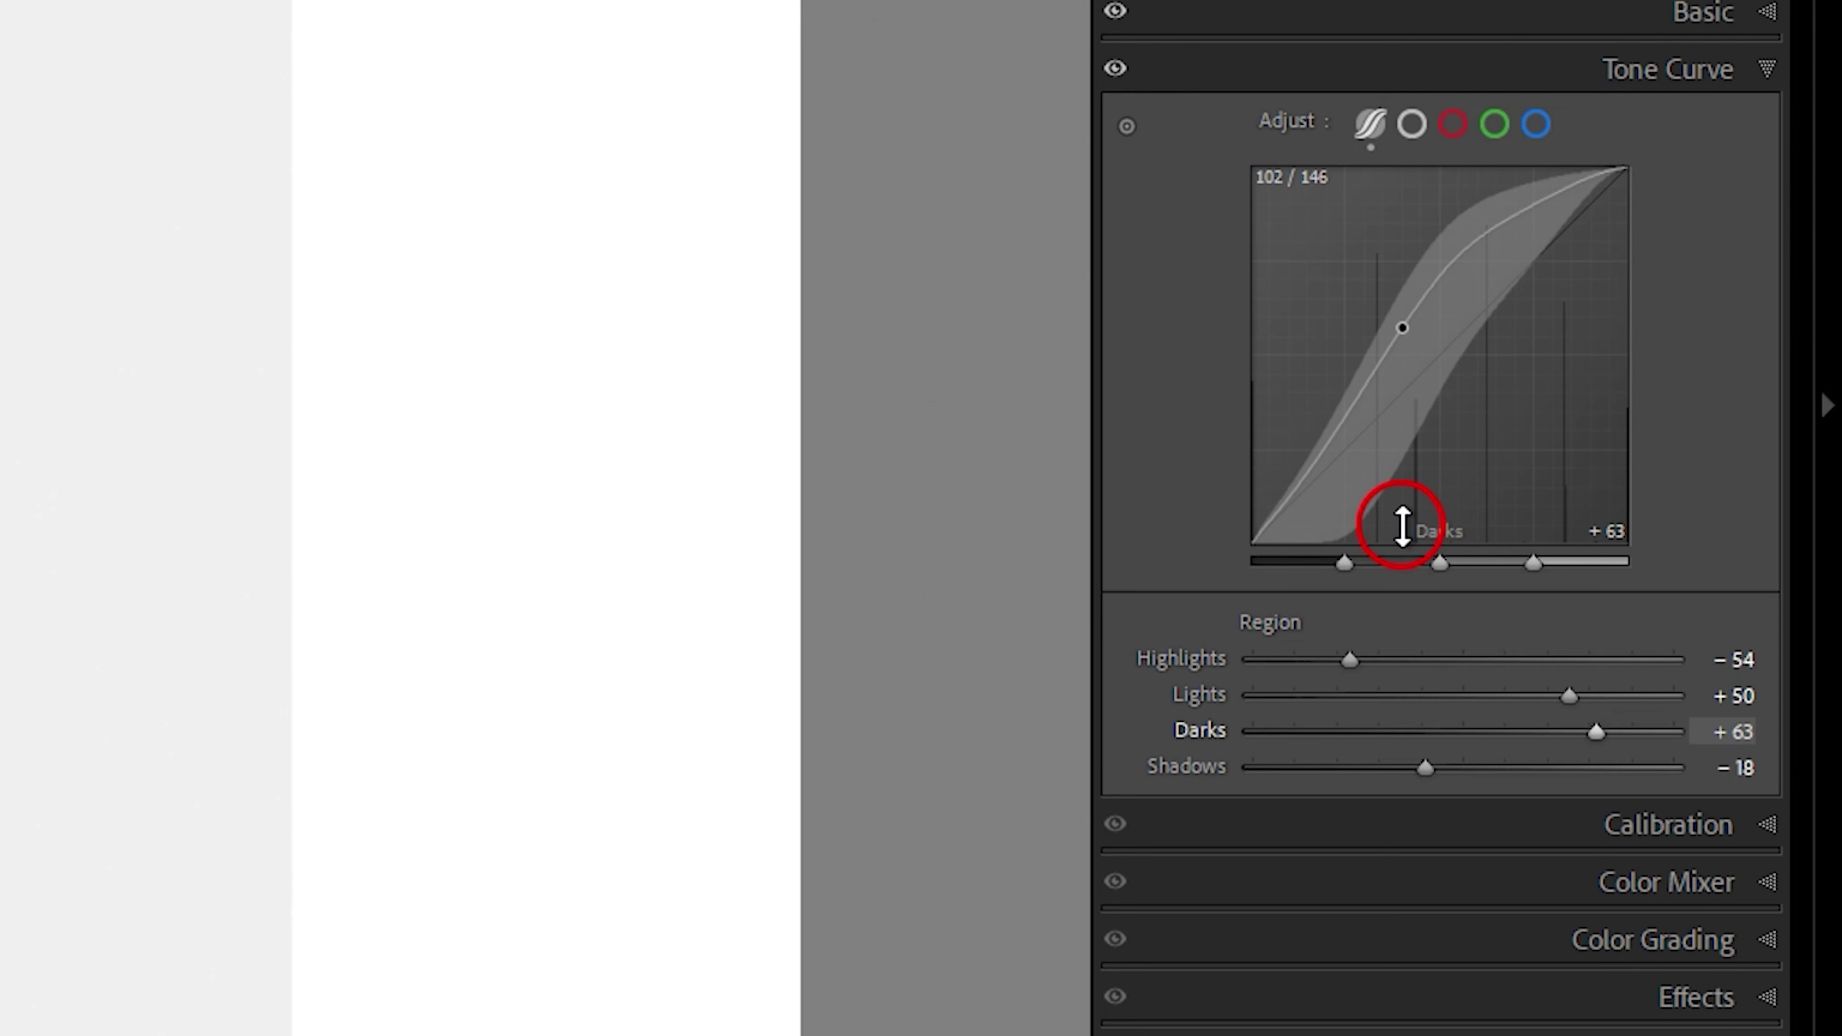
mouse_move(1541, 526)
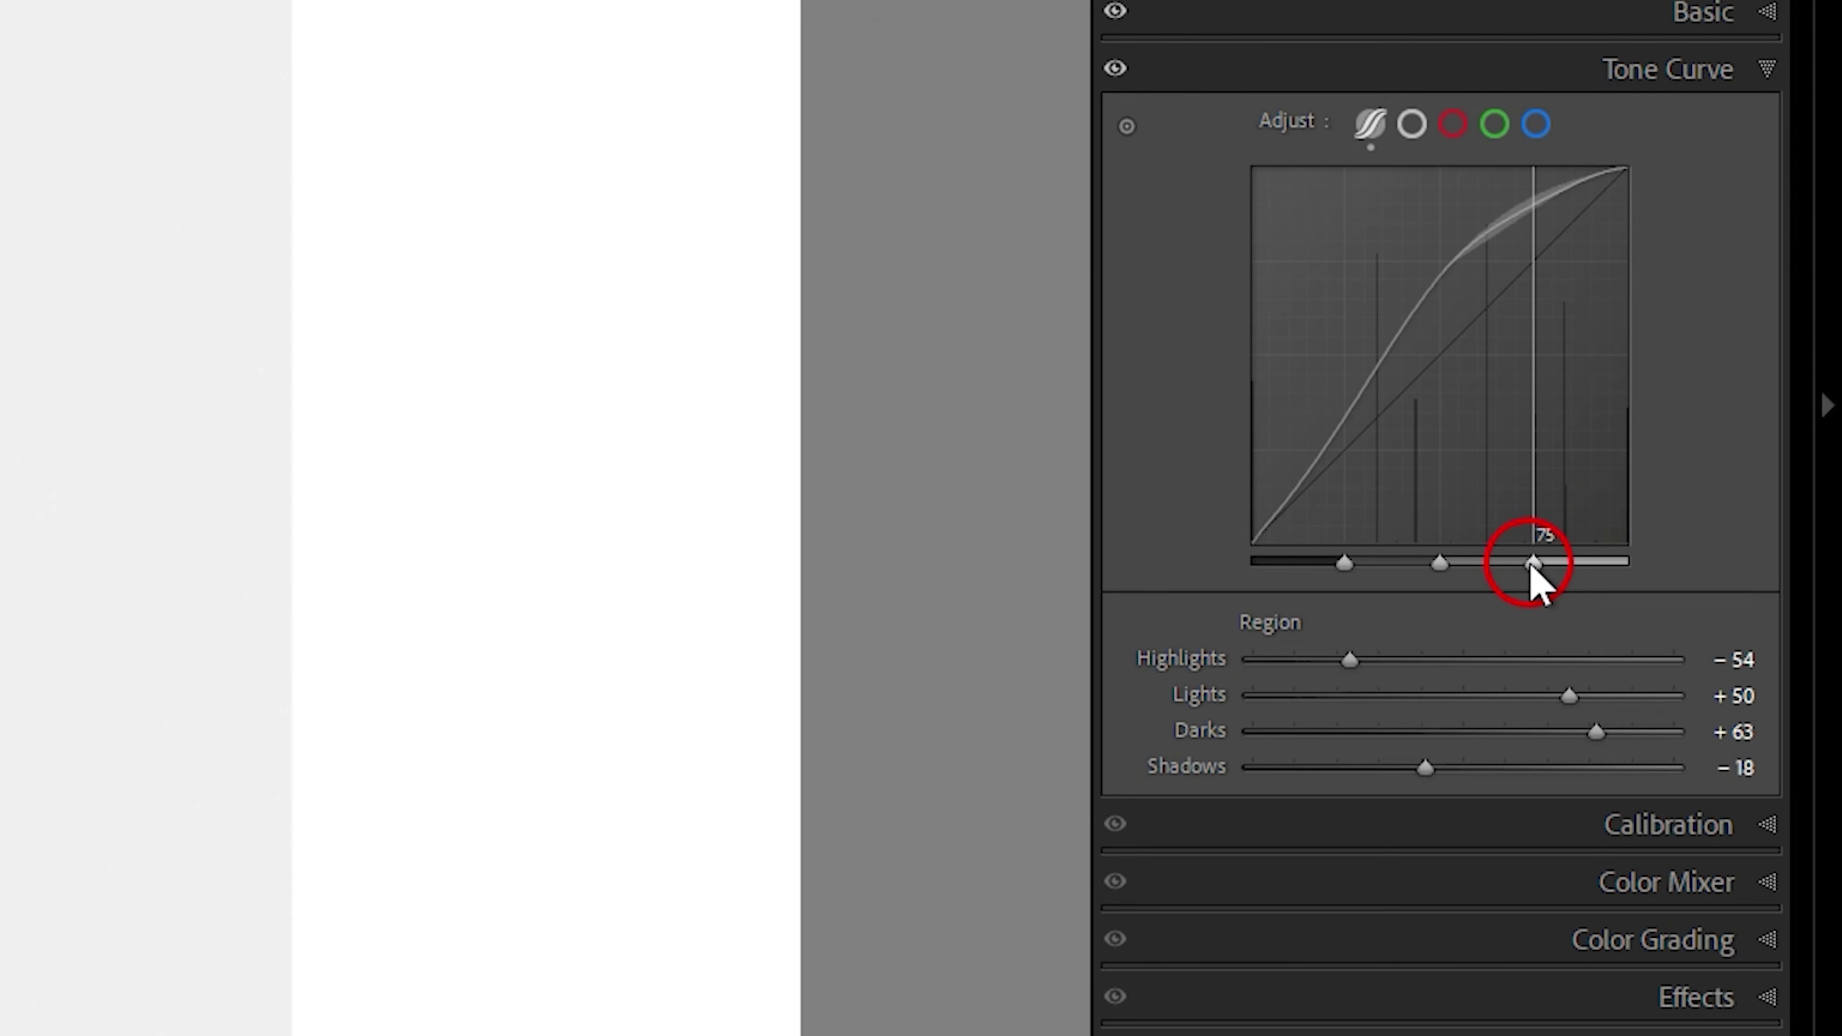
mouse_move(1441, 566)
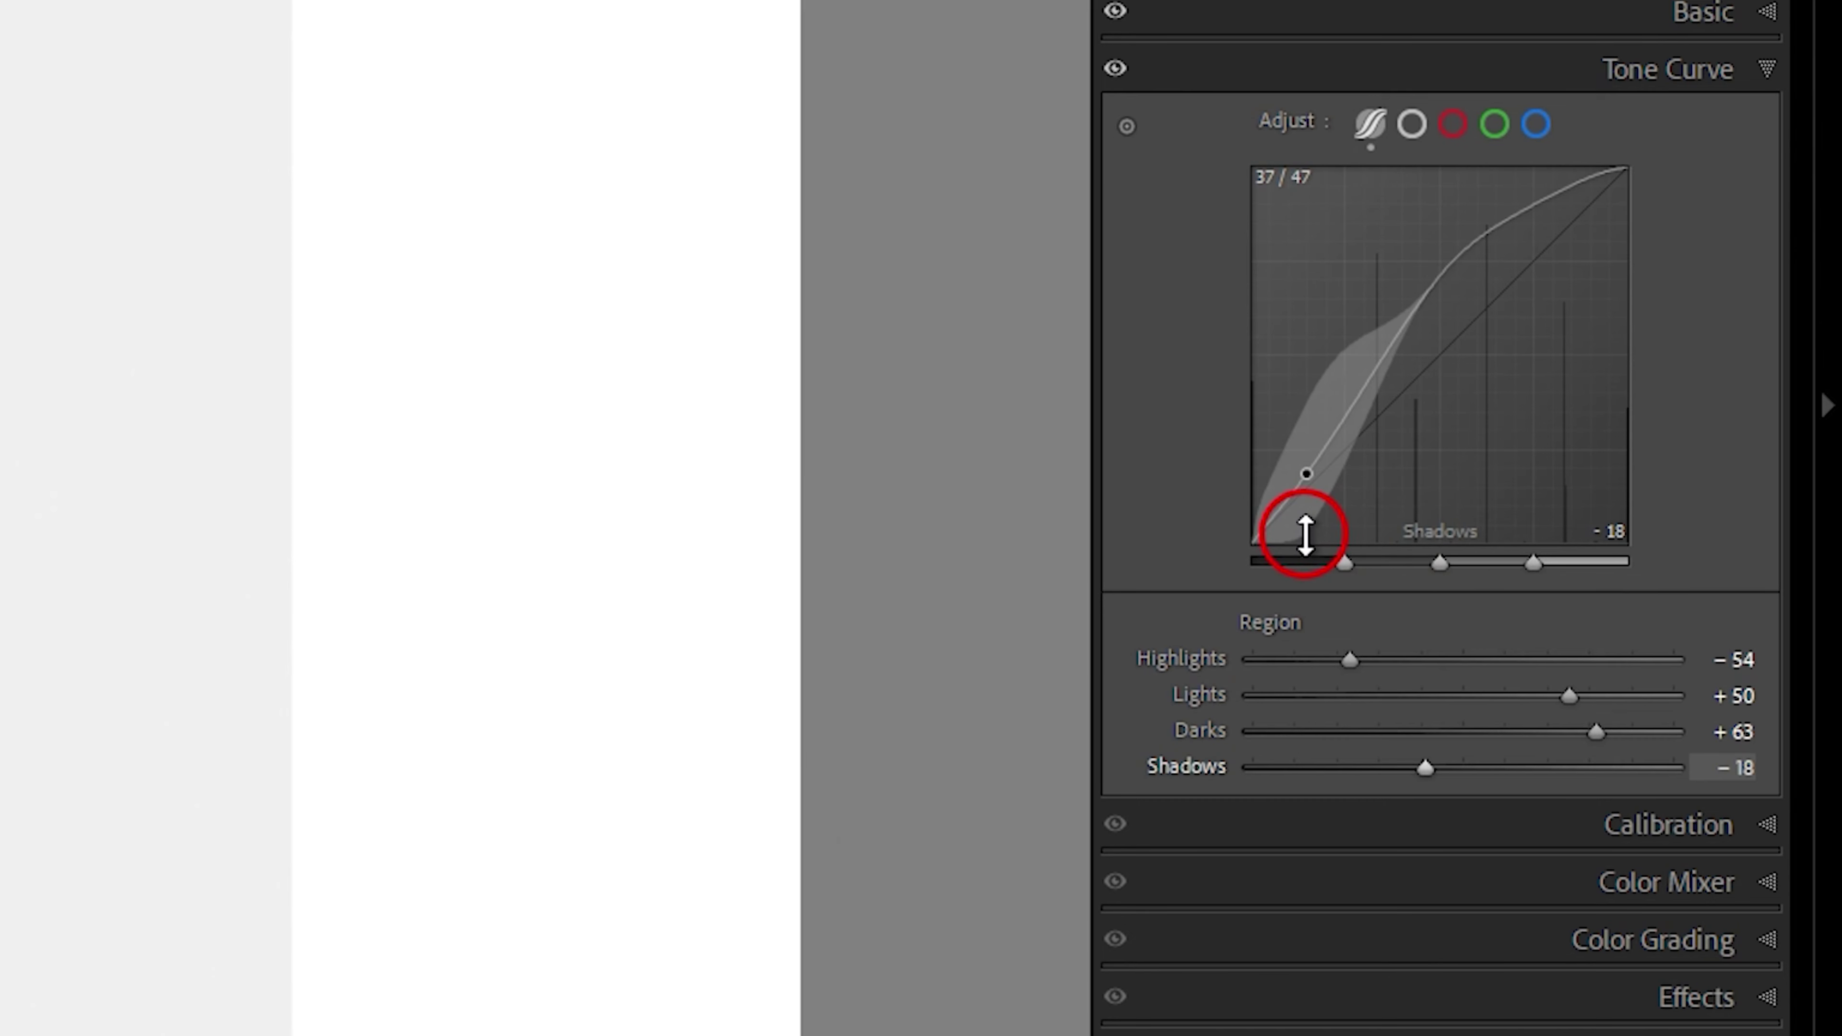
- Move the shadows/darks split to 41 then 32, reset the curve, and open Point Curve editing
mouse_move(1345, 569)
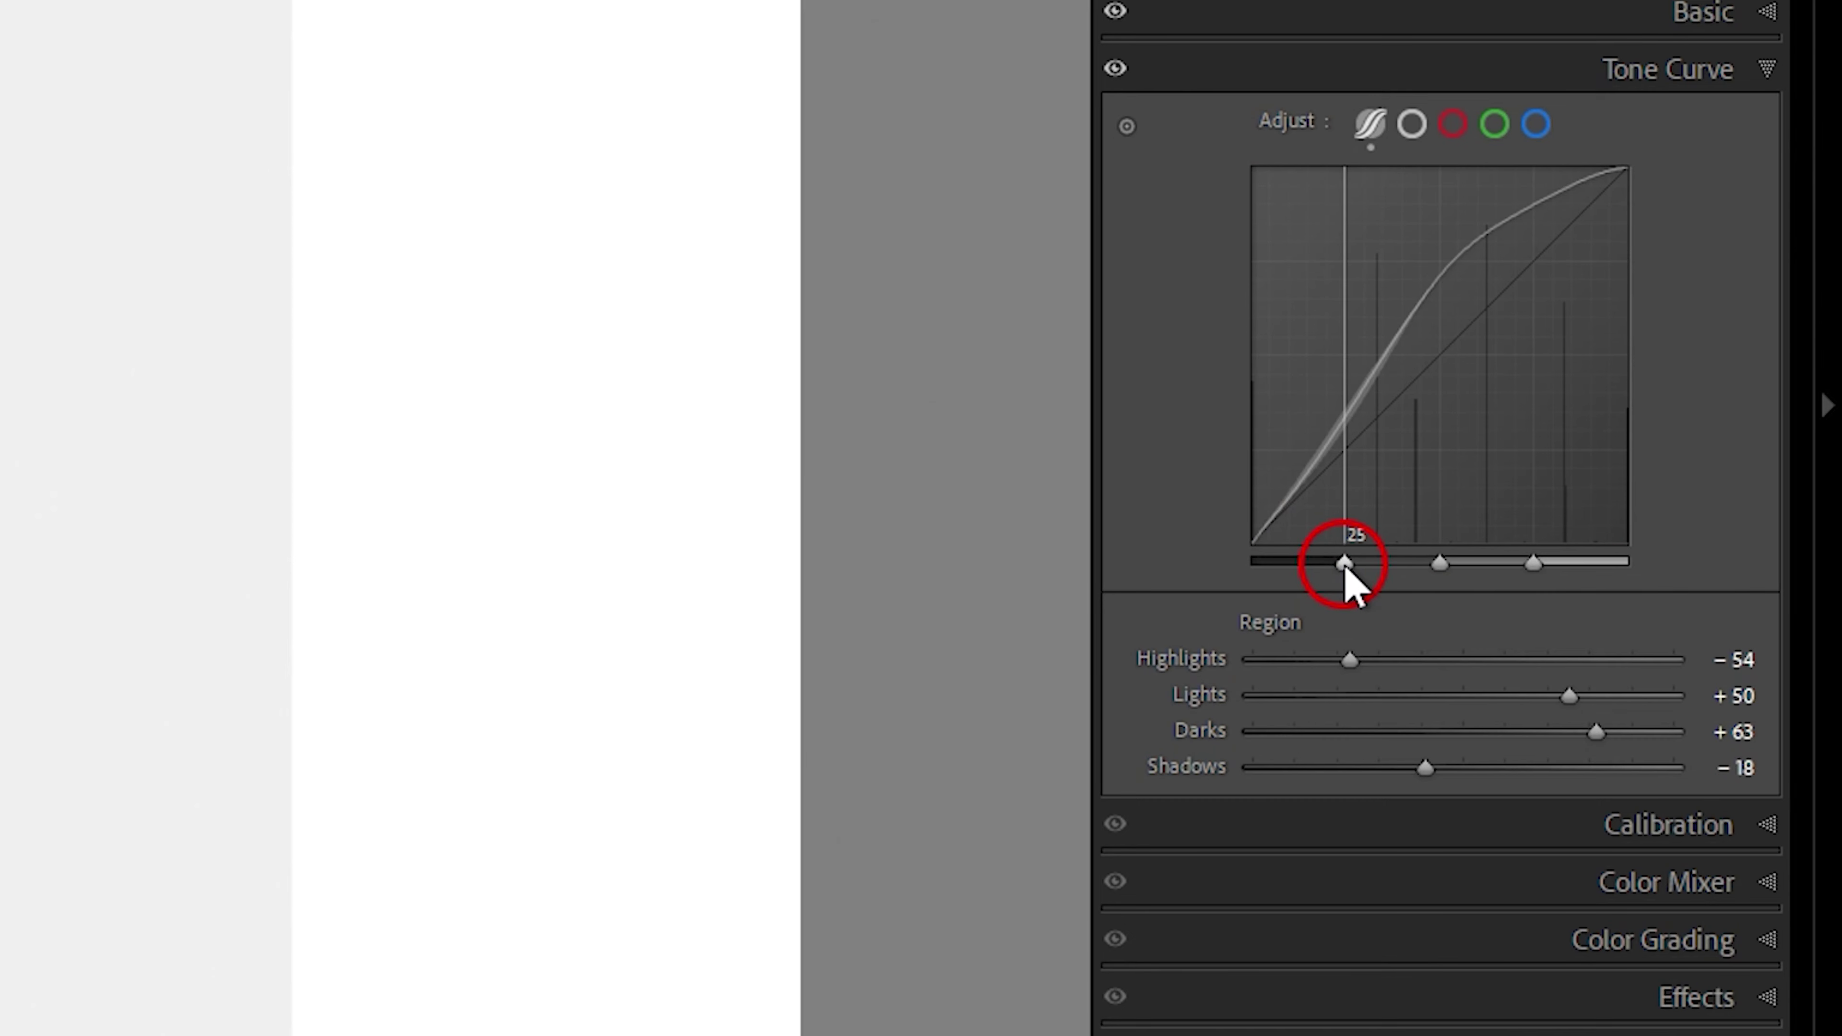
drag(1344, 569, 1408, 573)
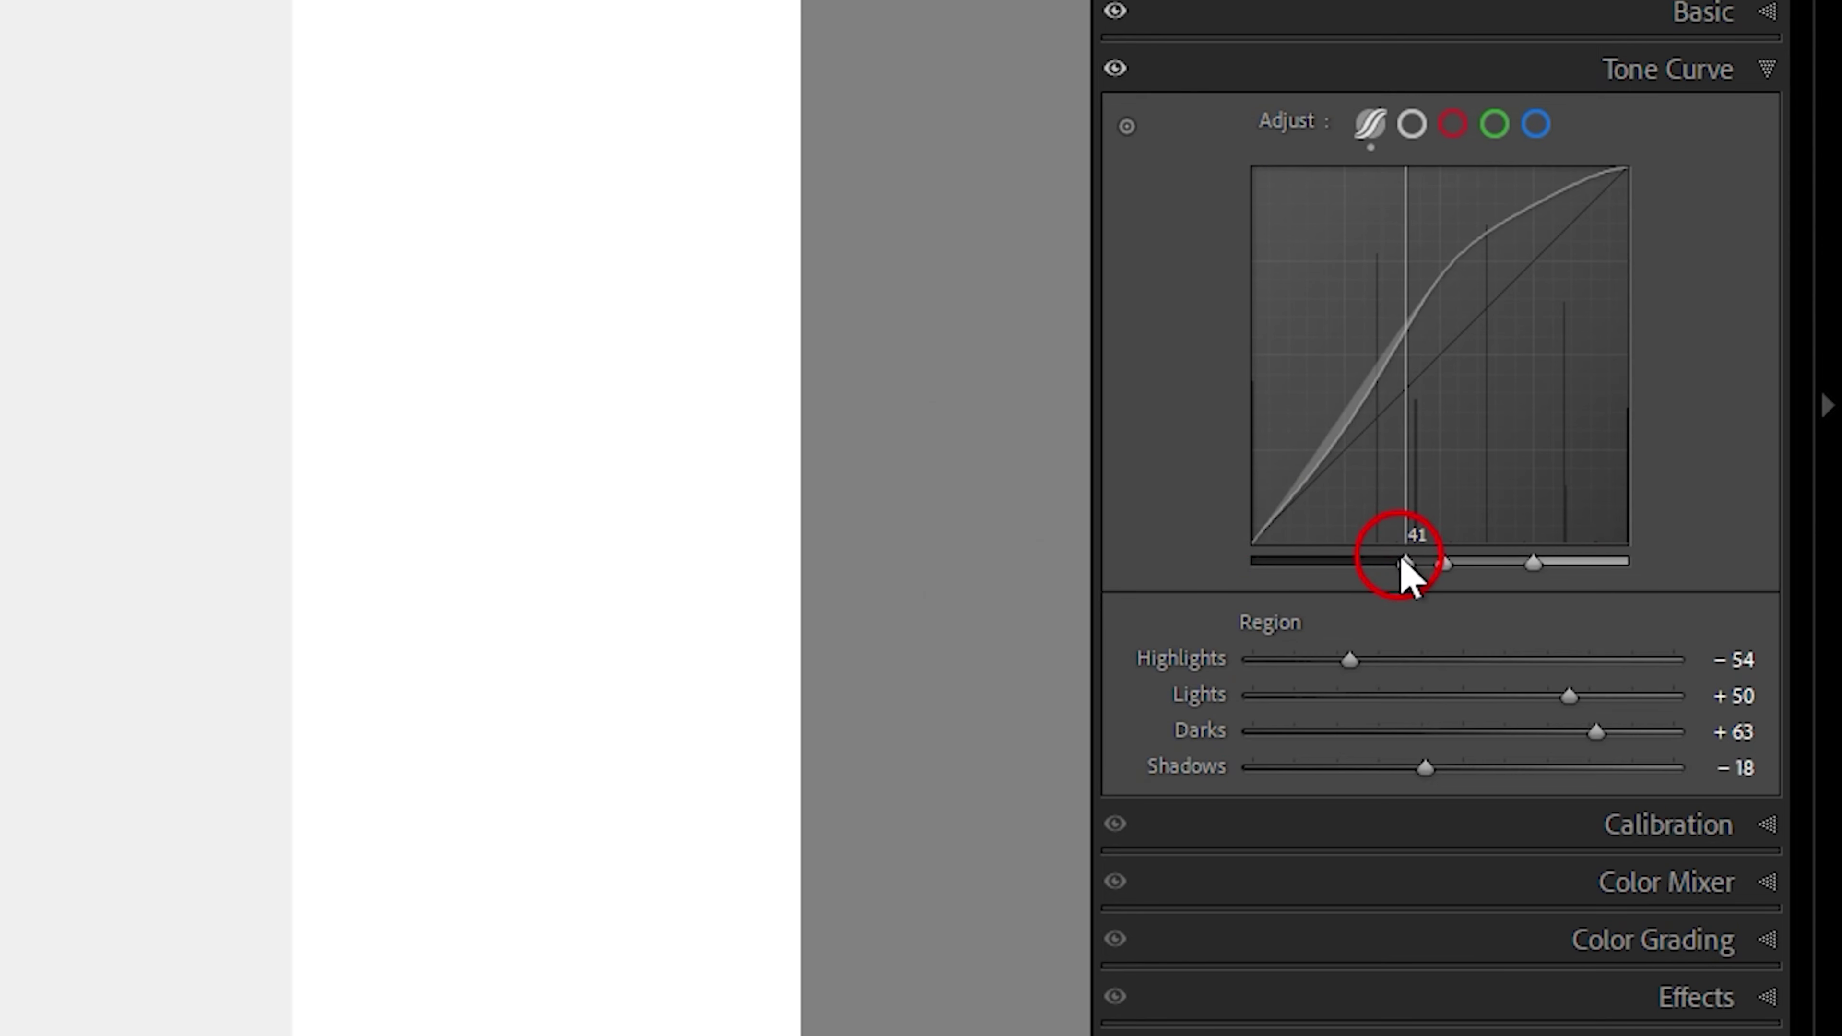
drag(1406, 565, 1281, 570)
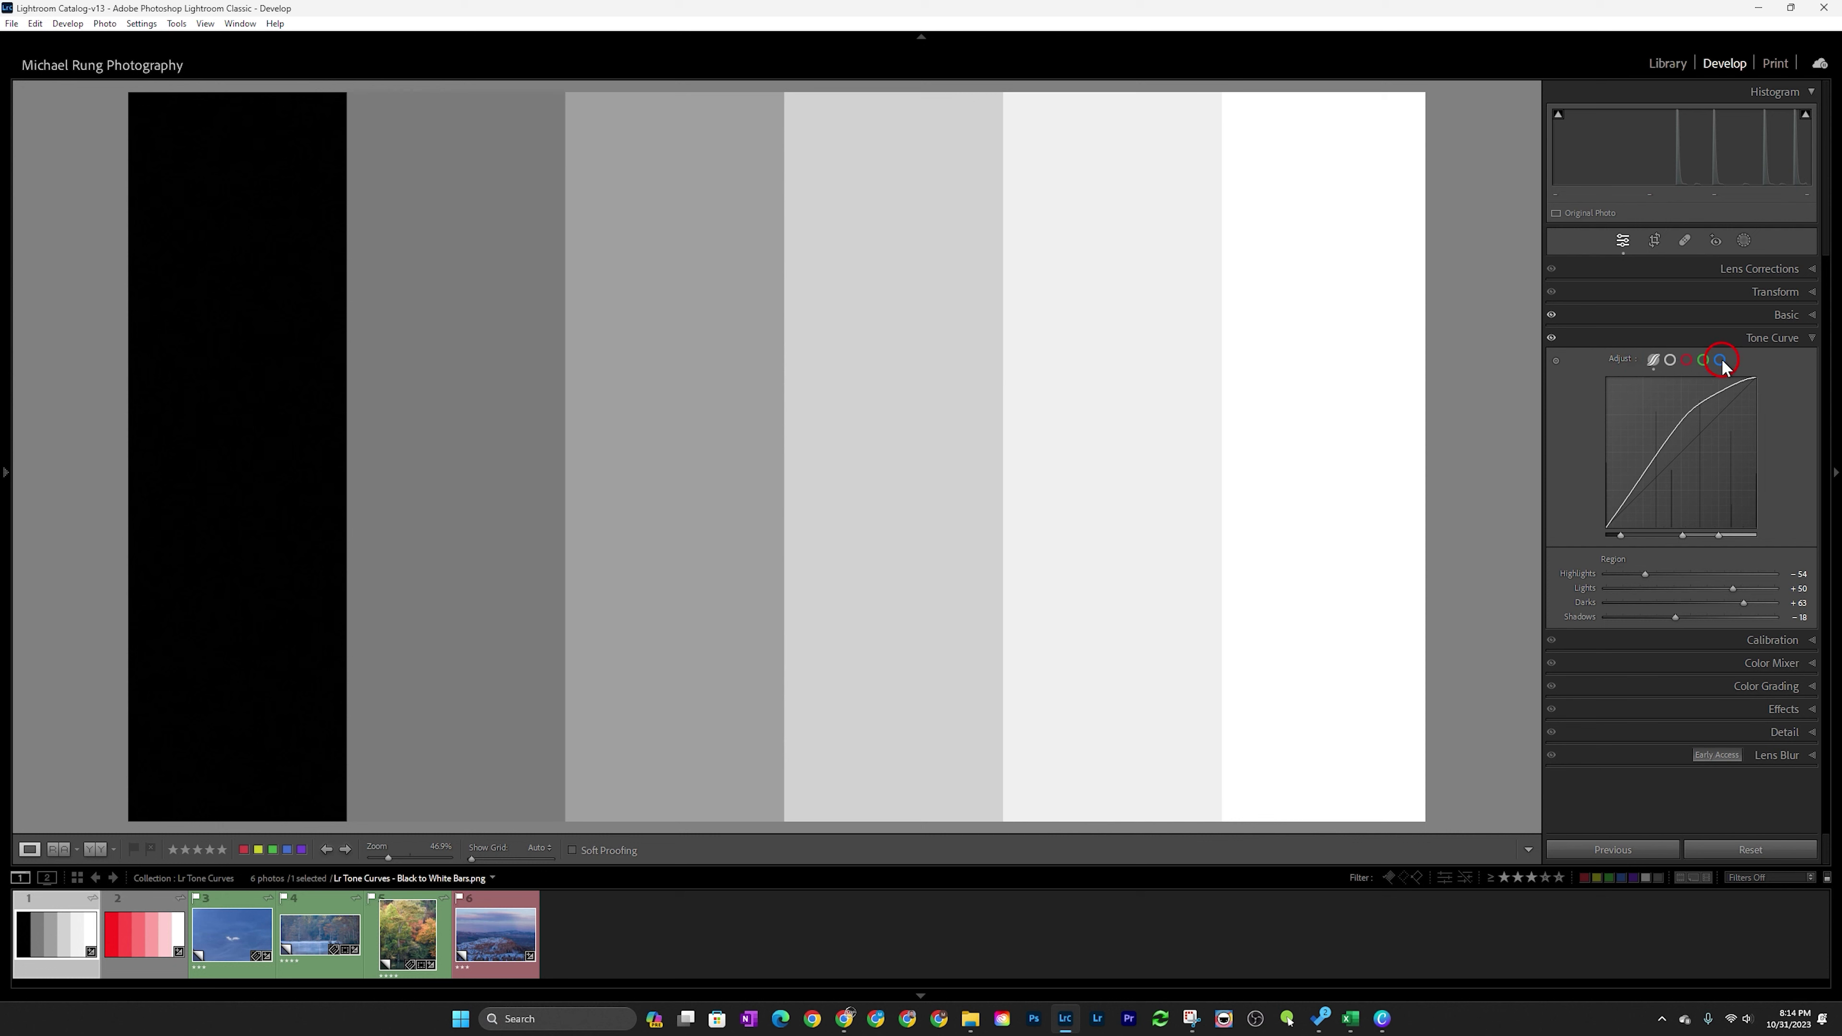
double_click(1619, 357)
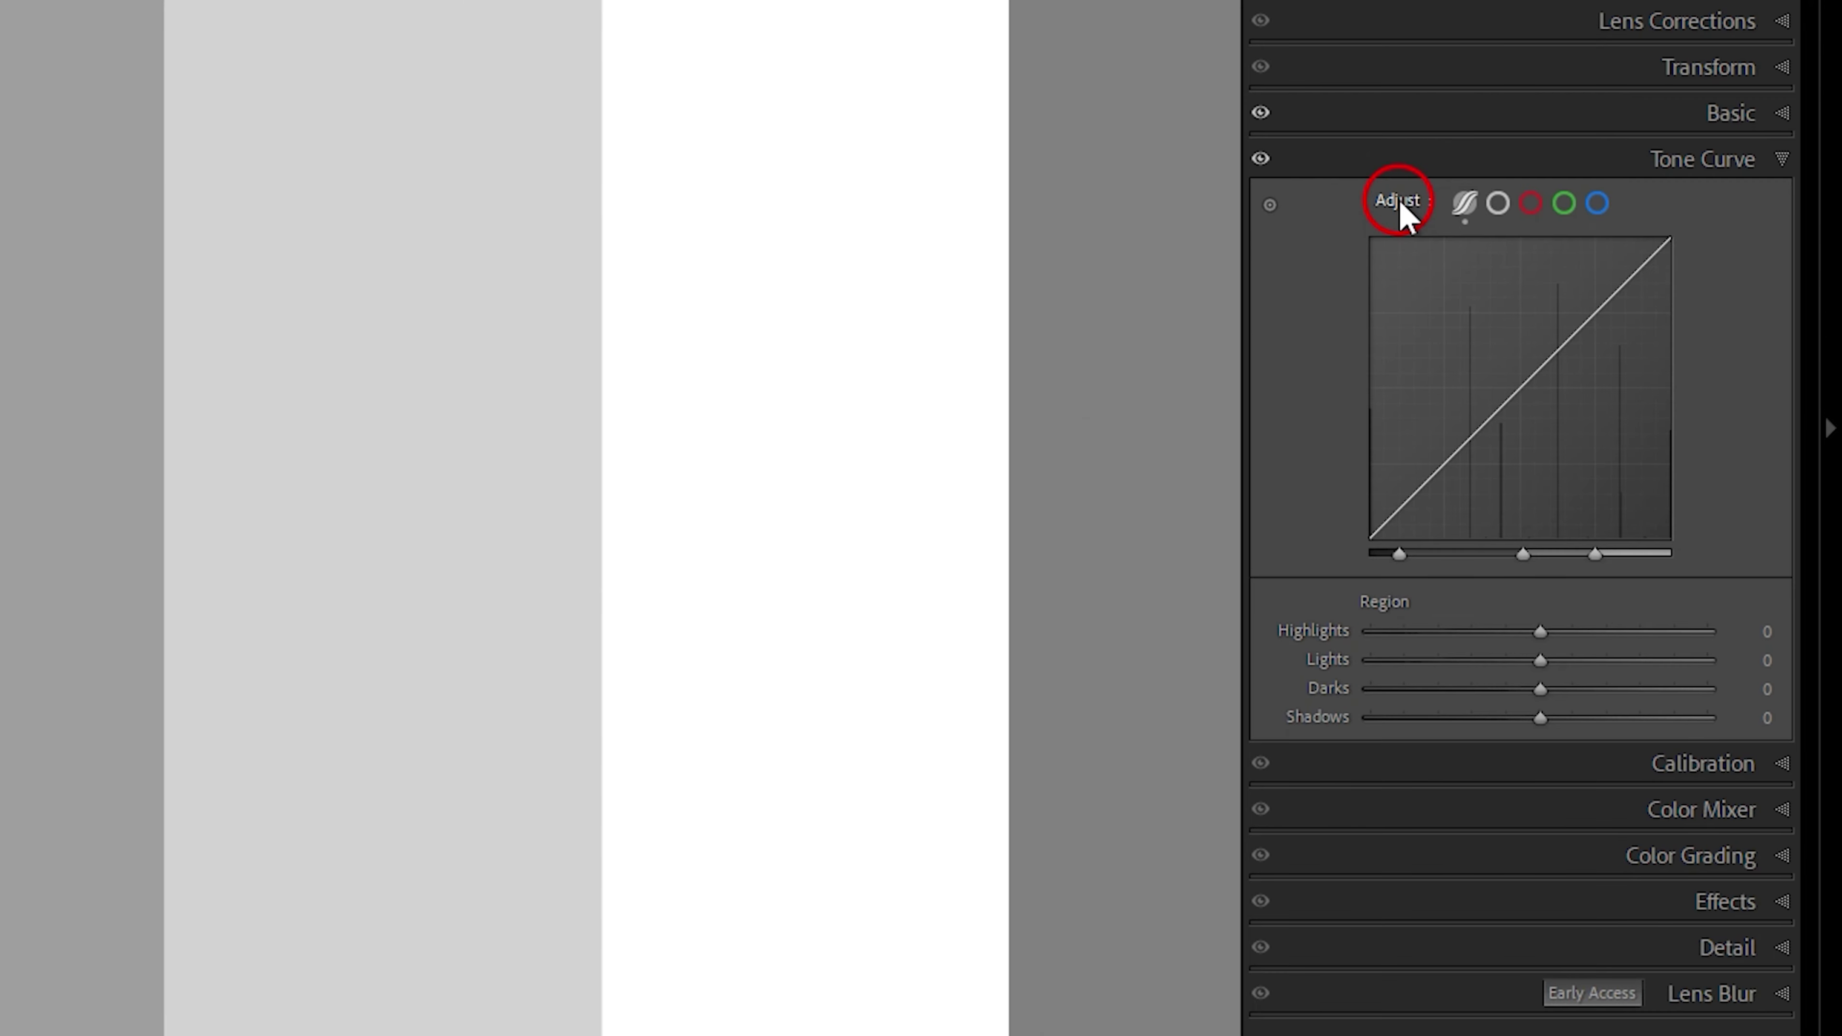
click(1497, 204)
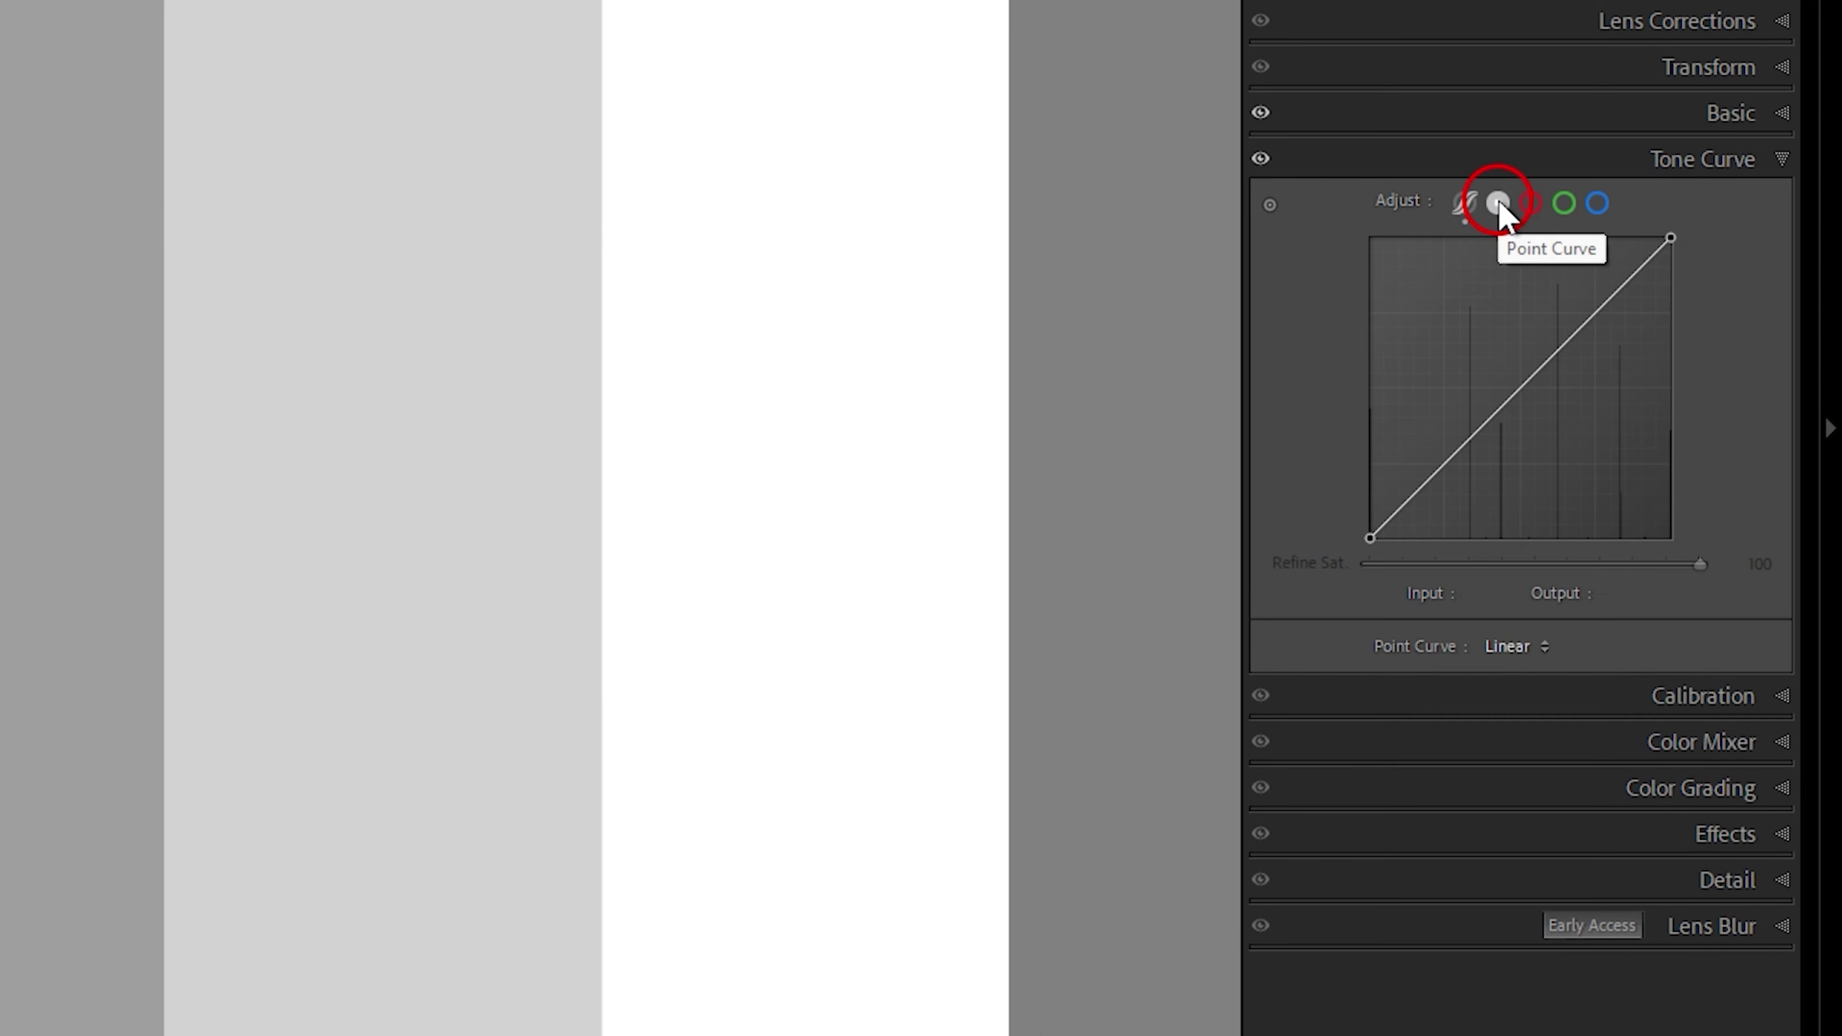
click(1464, 203)
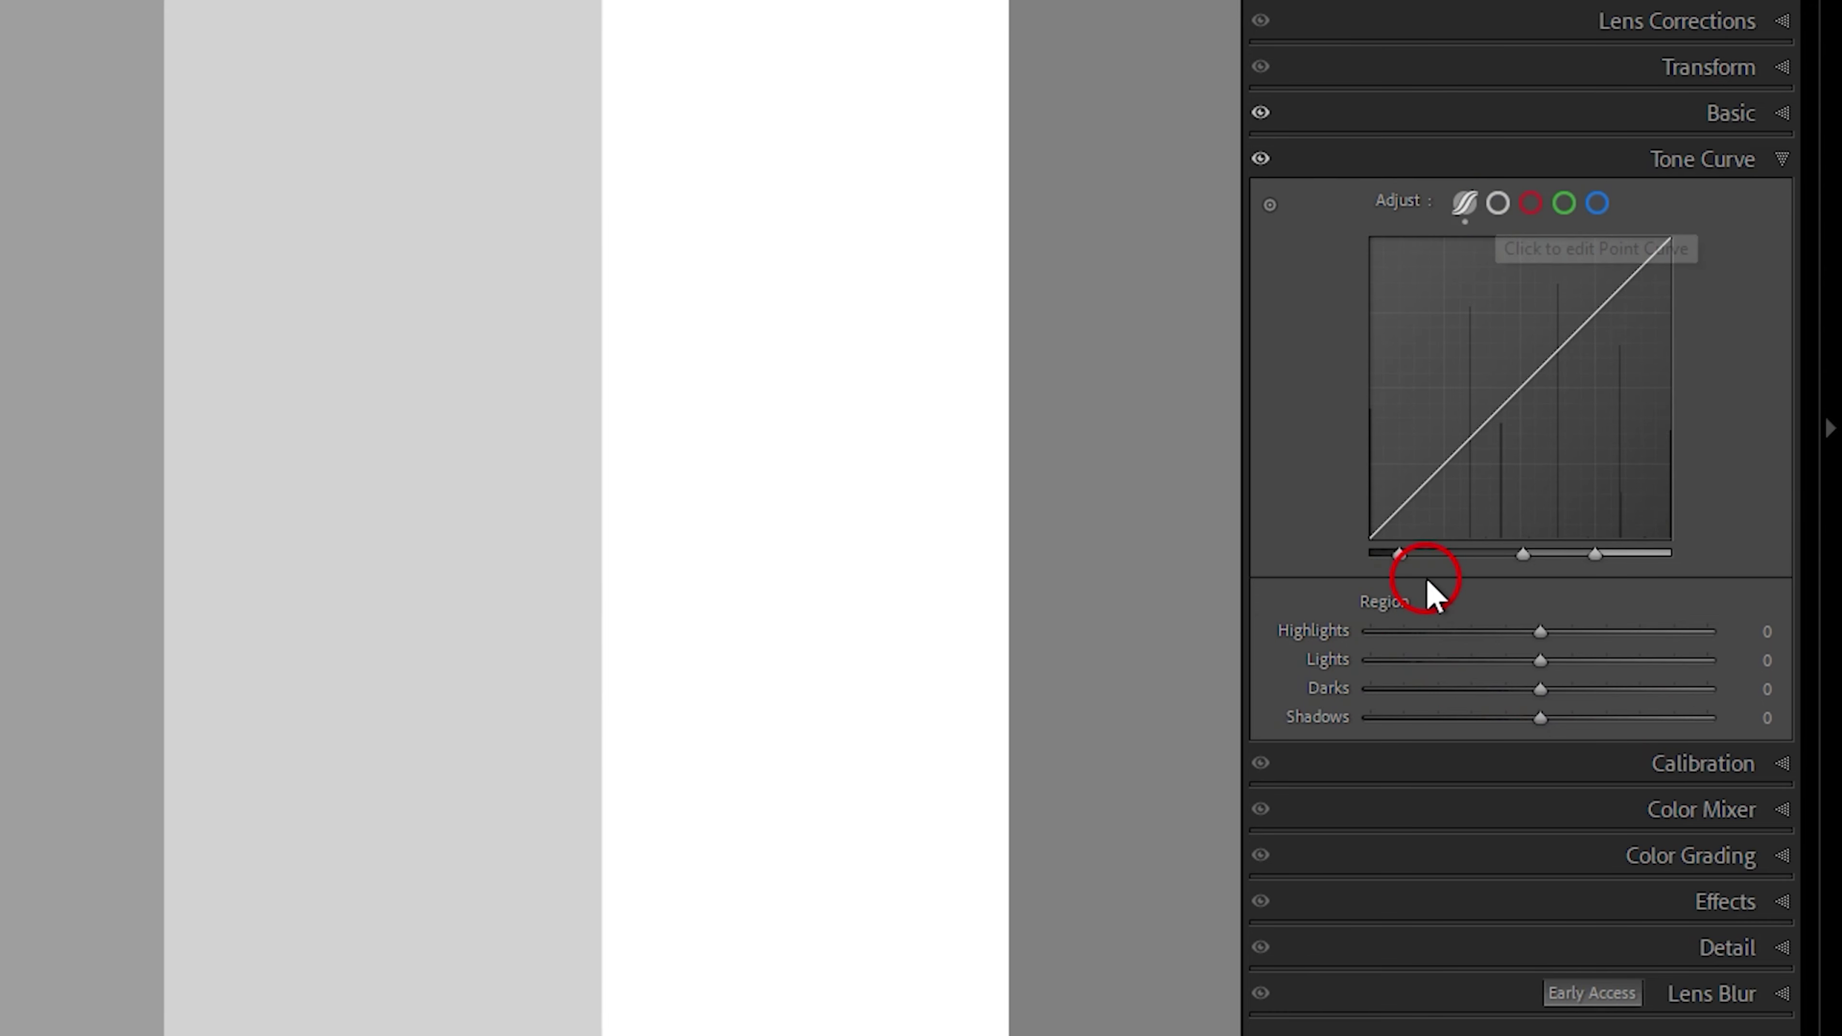
mouse_move(1403, 556)
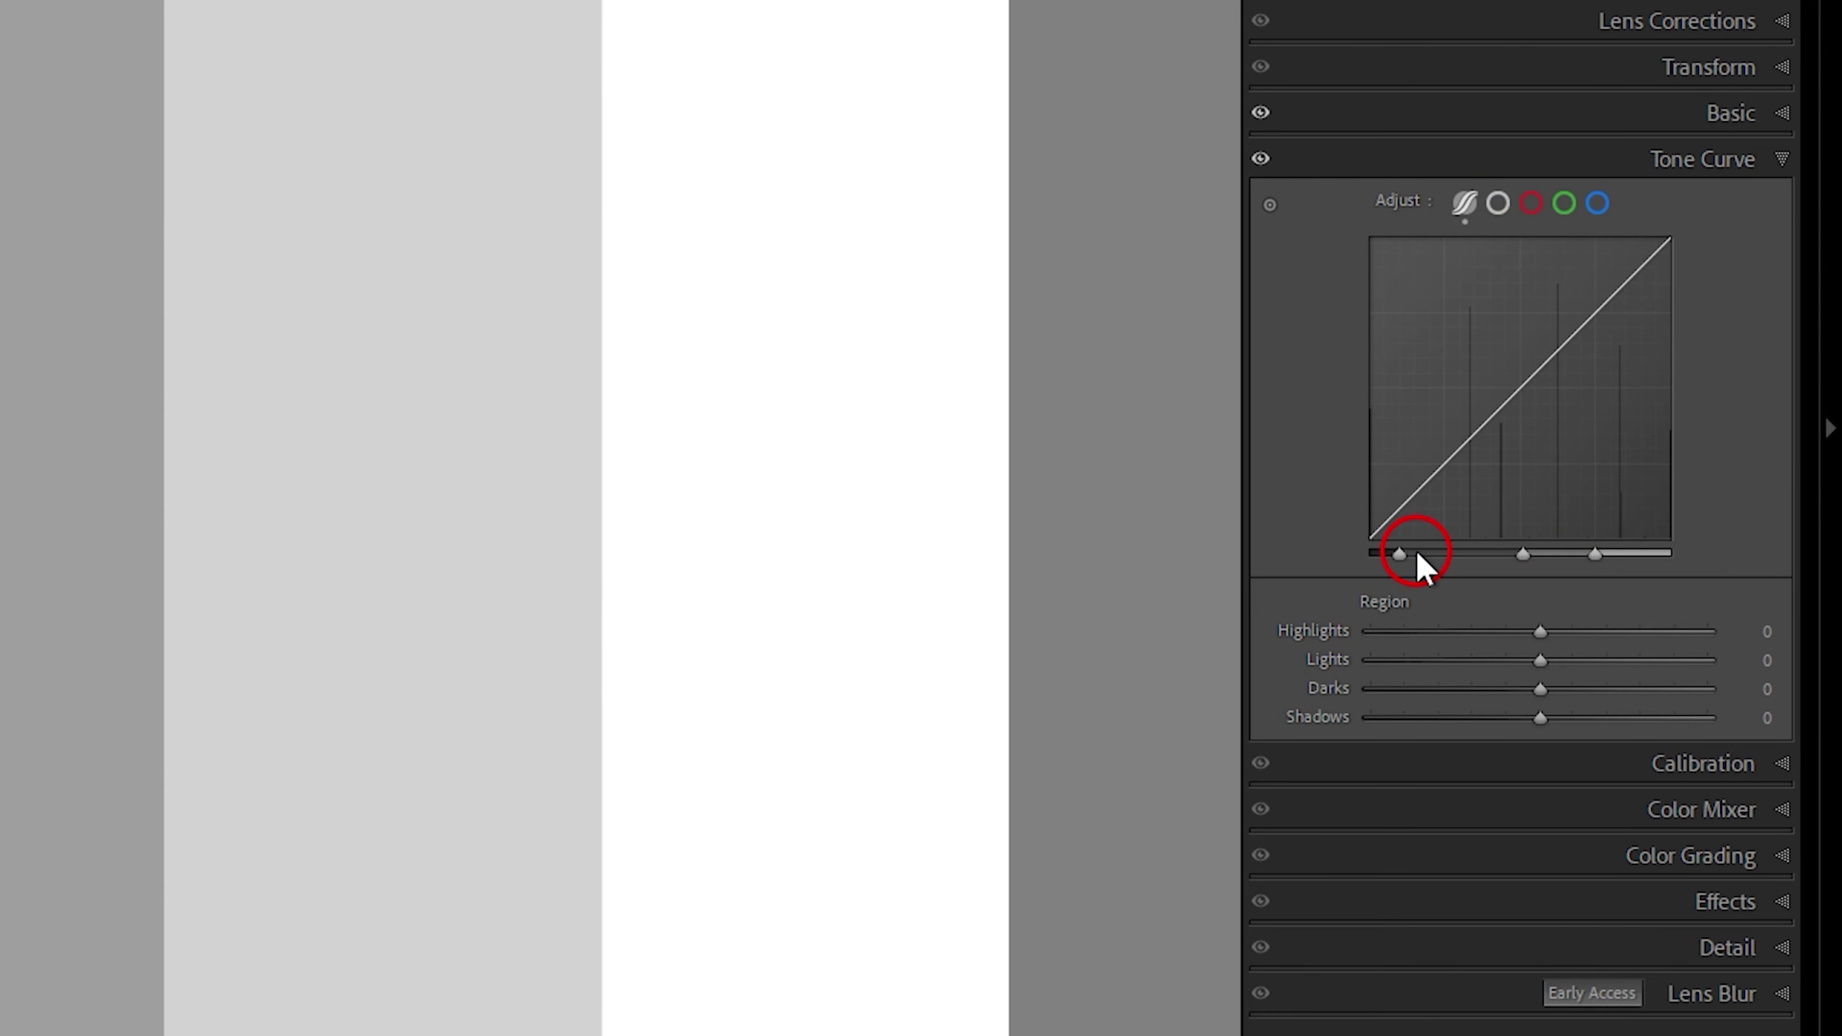
mouse_move(1521, 558)
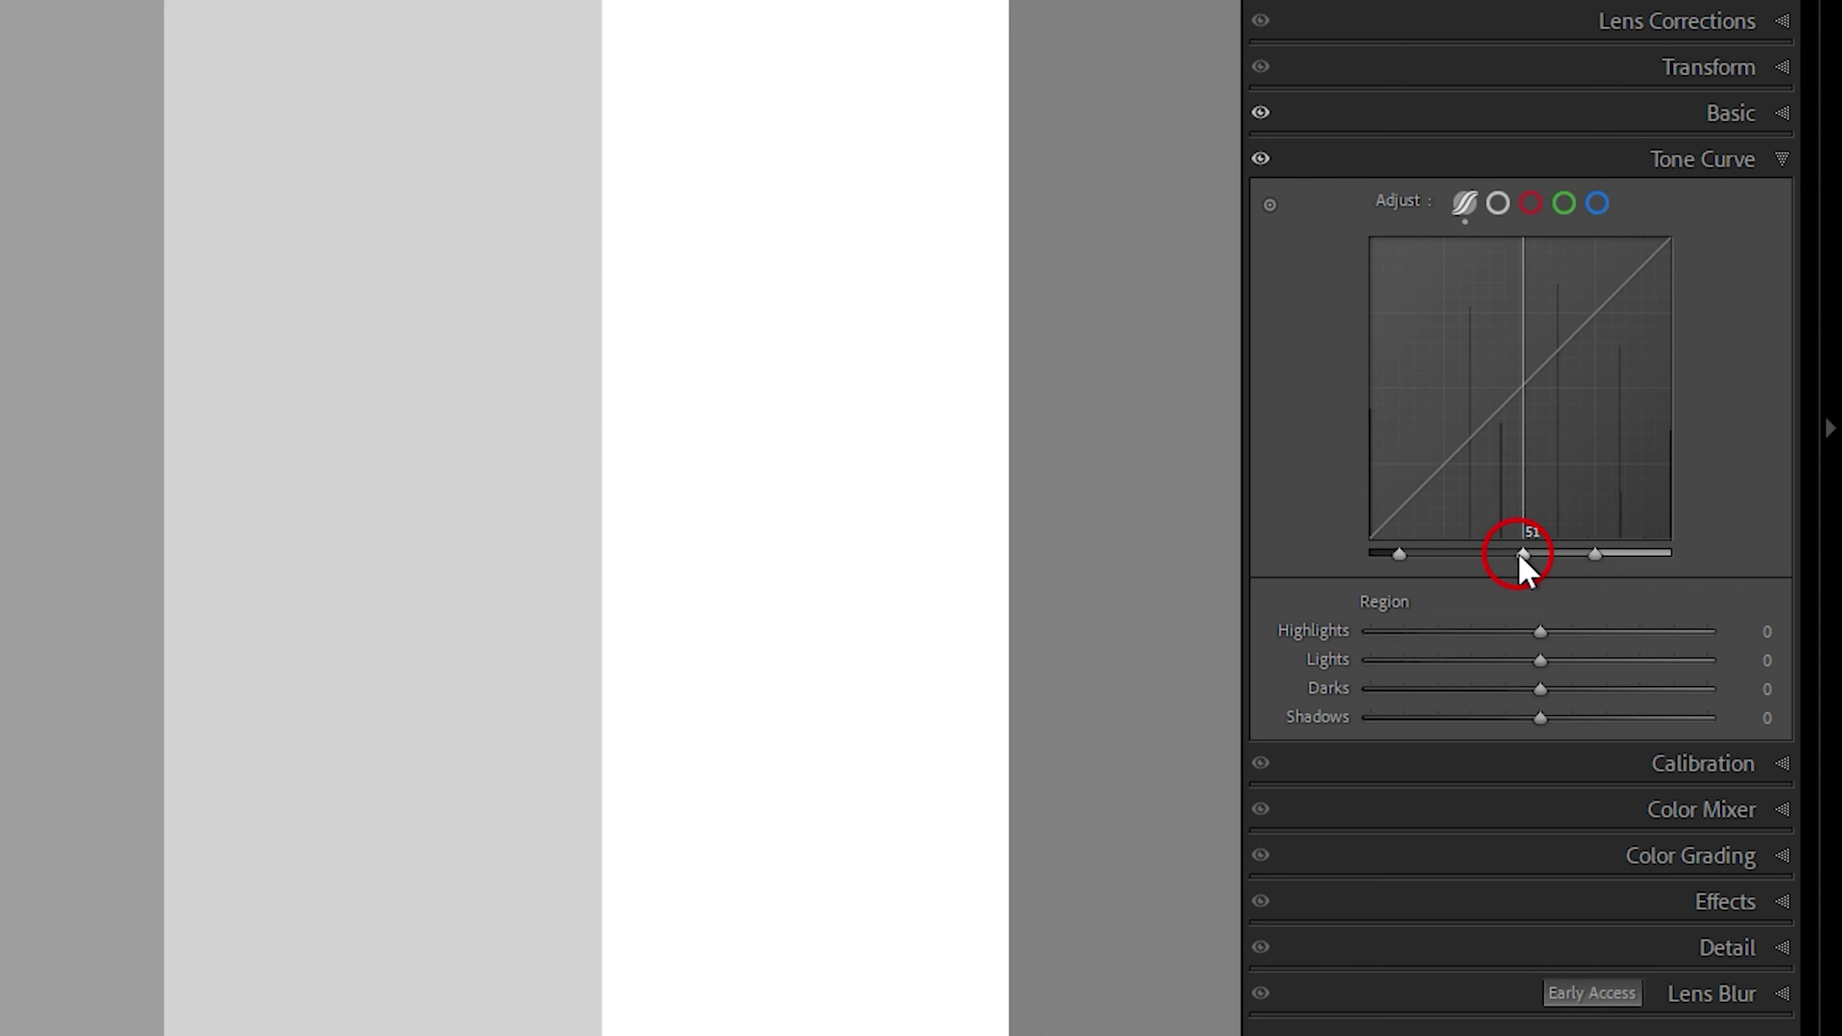
click(1498, 204)
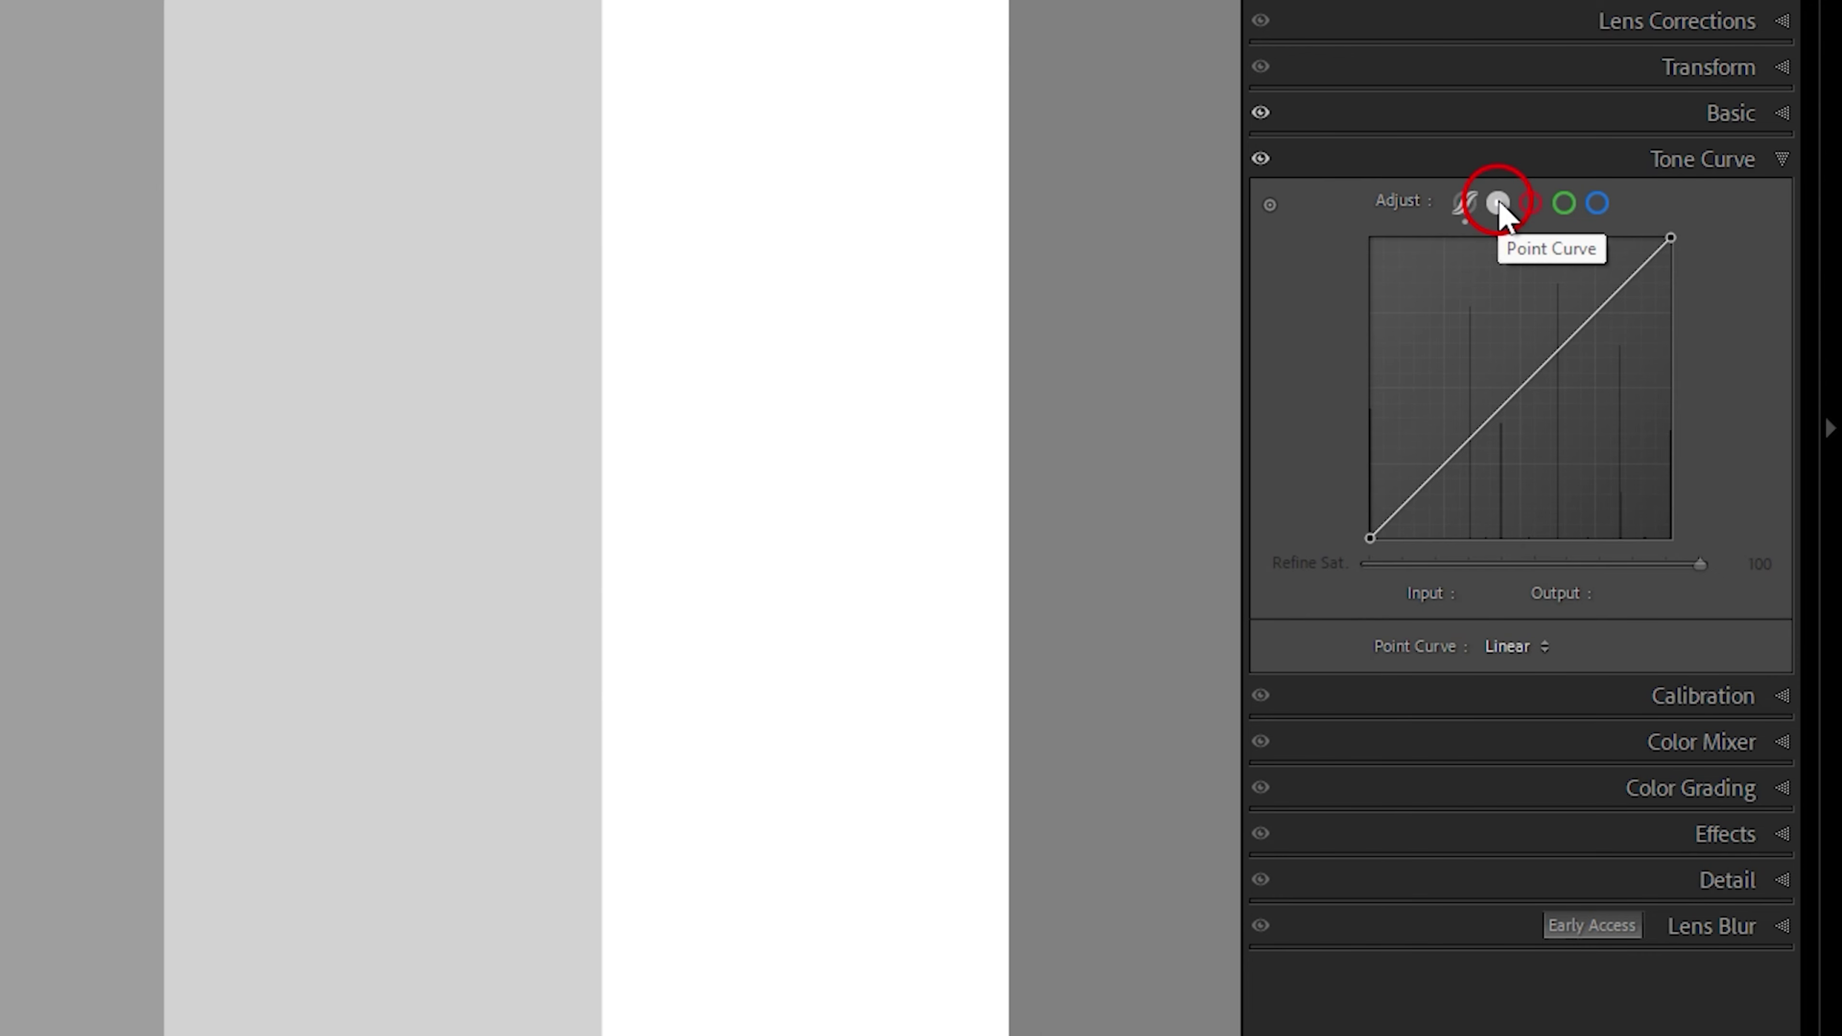
click(1533, 647)
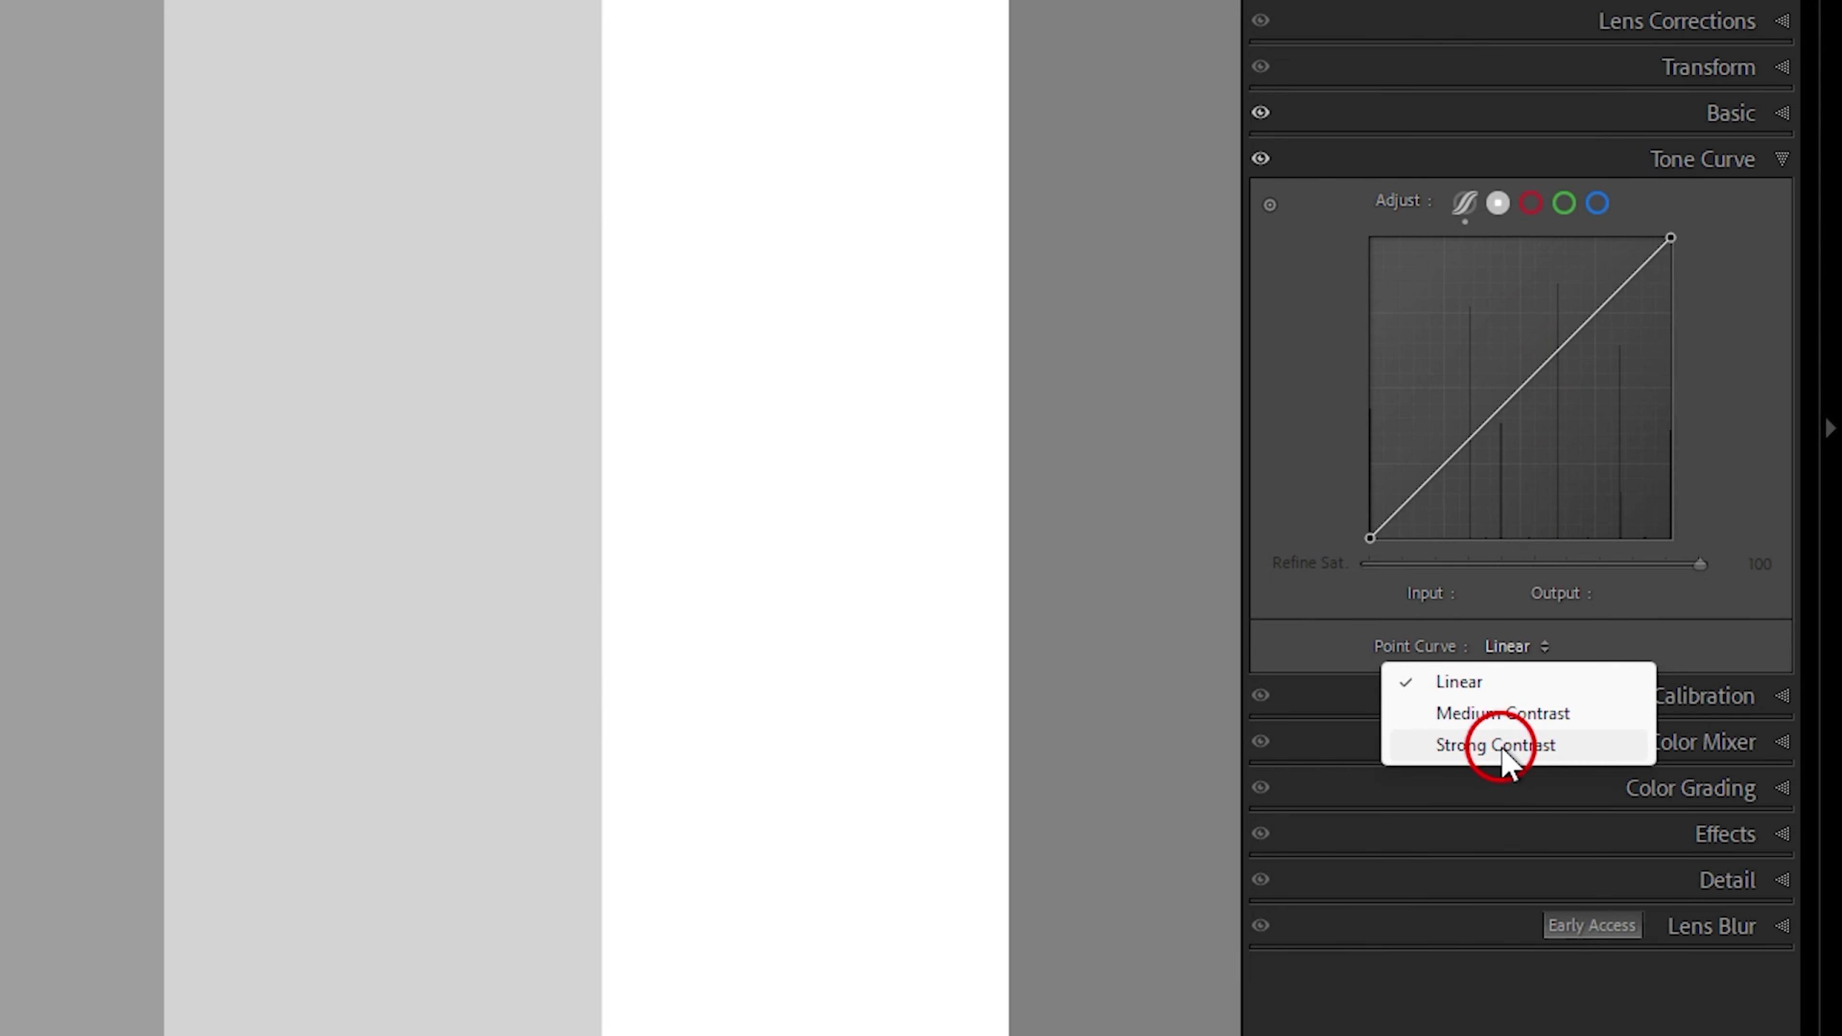
click(1497, 713)
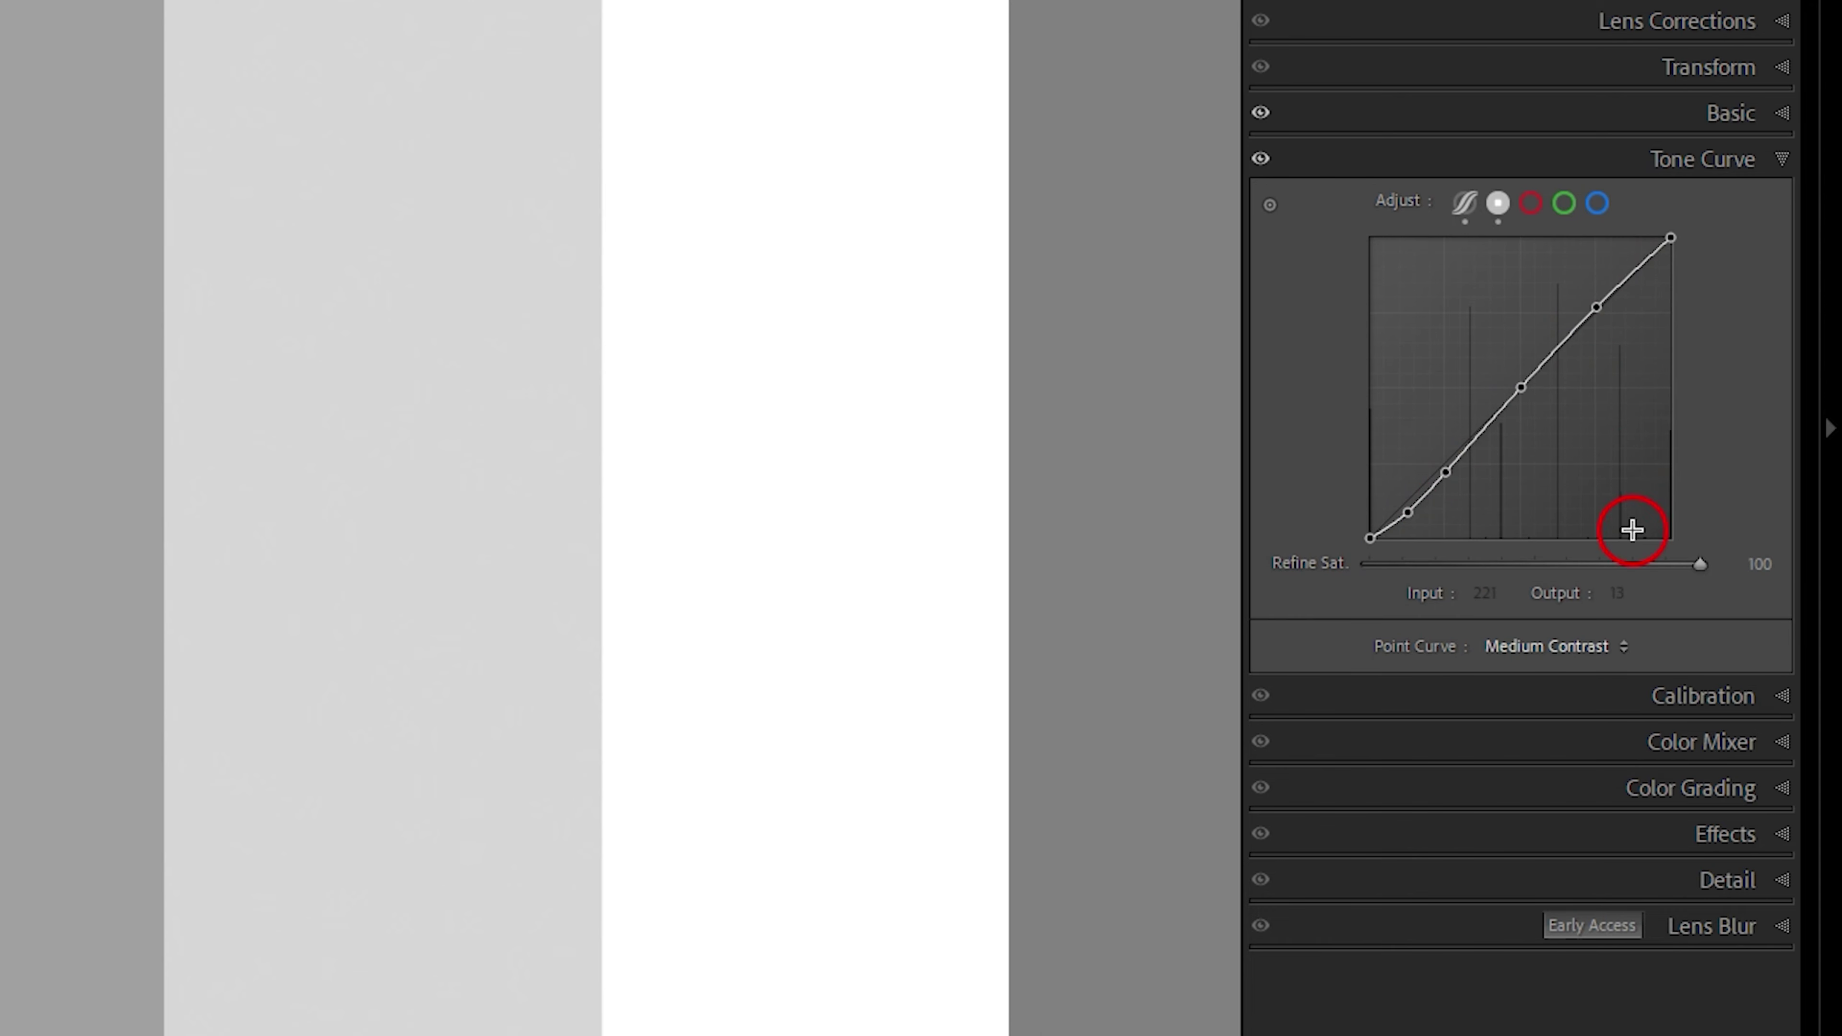
click(1602, 646)
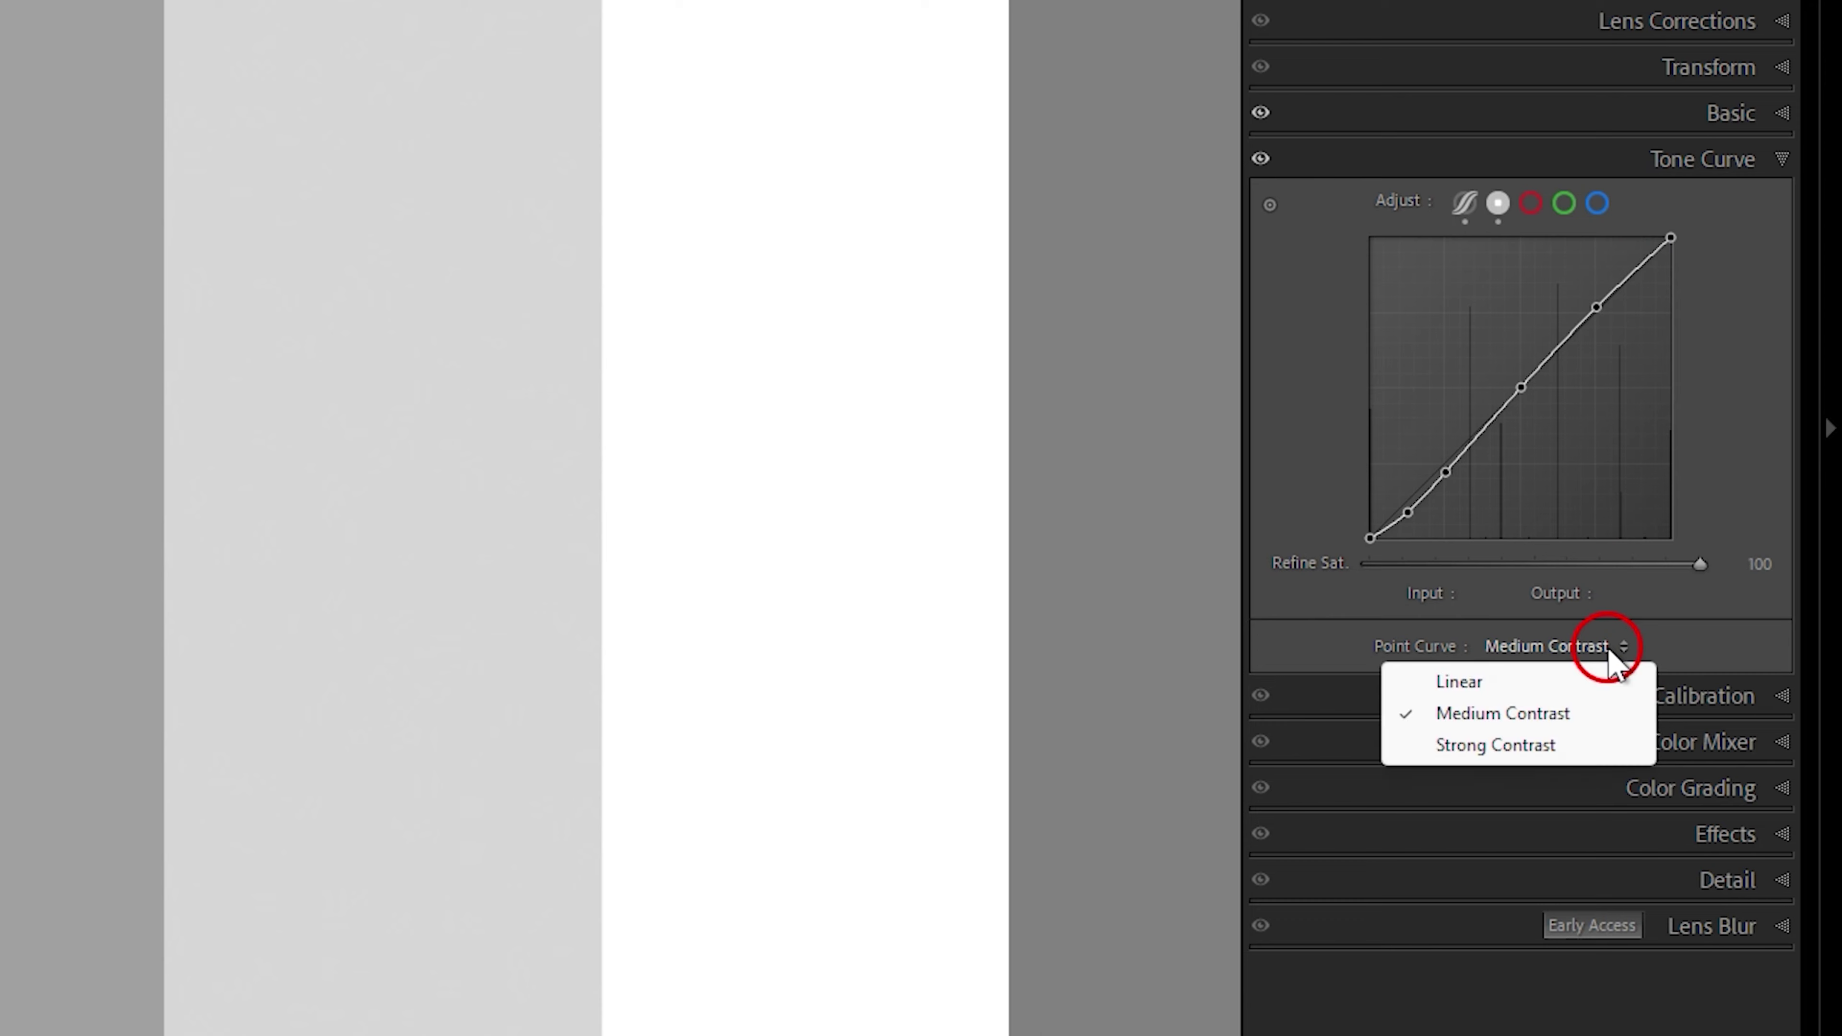
click(1545, 747)
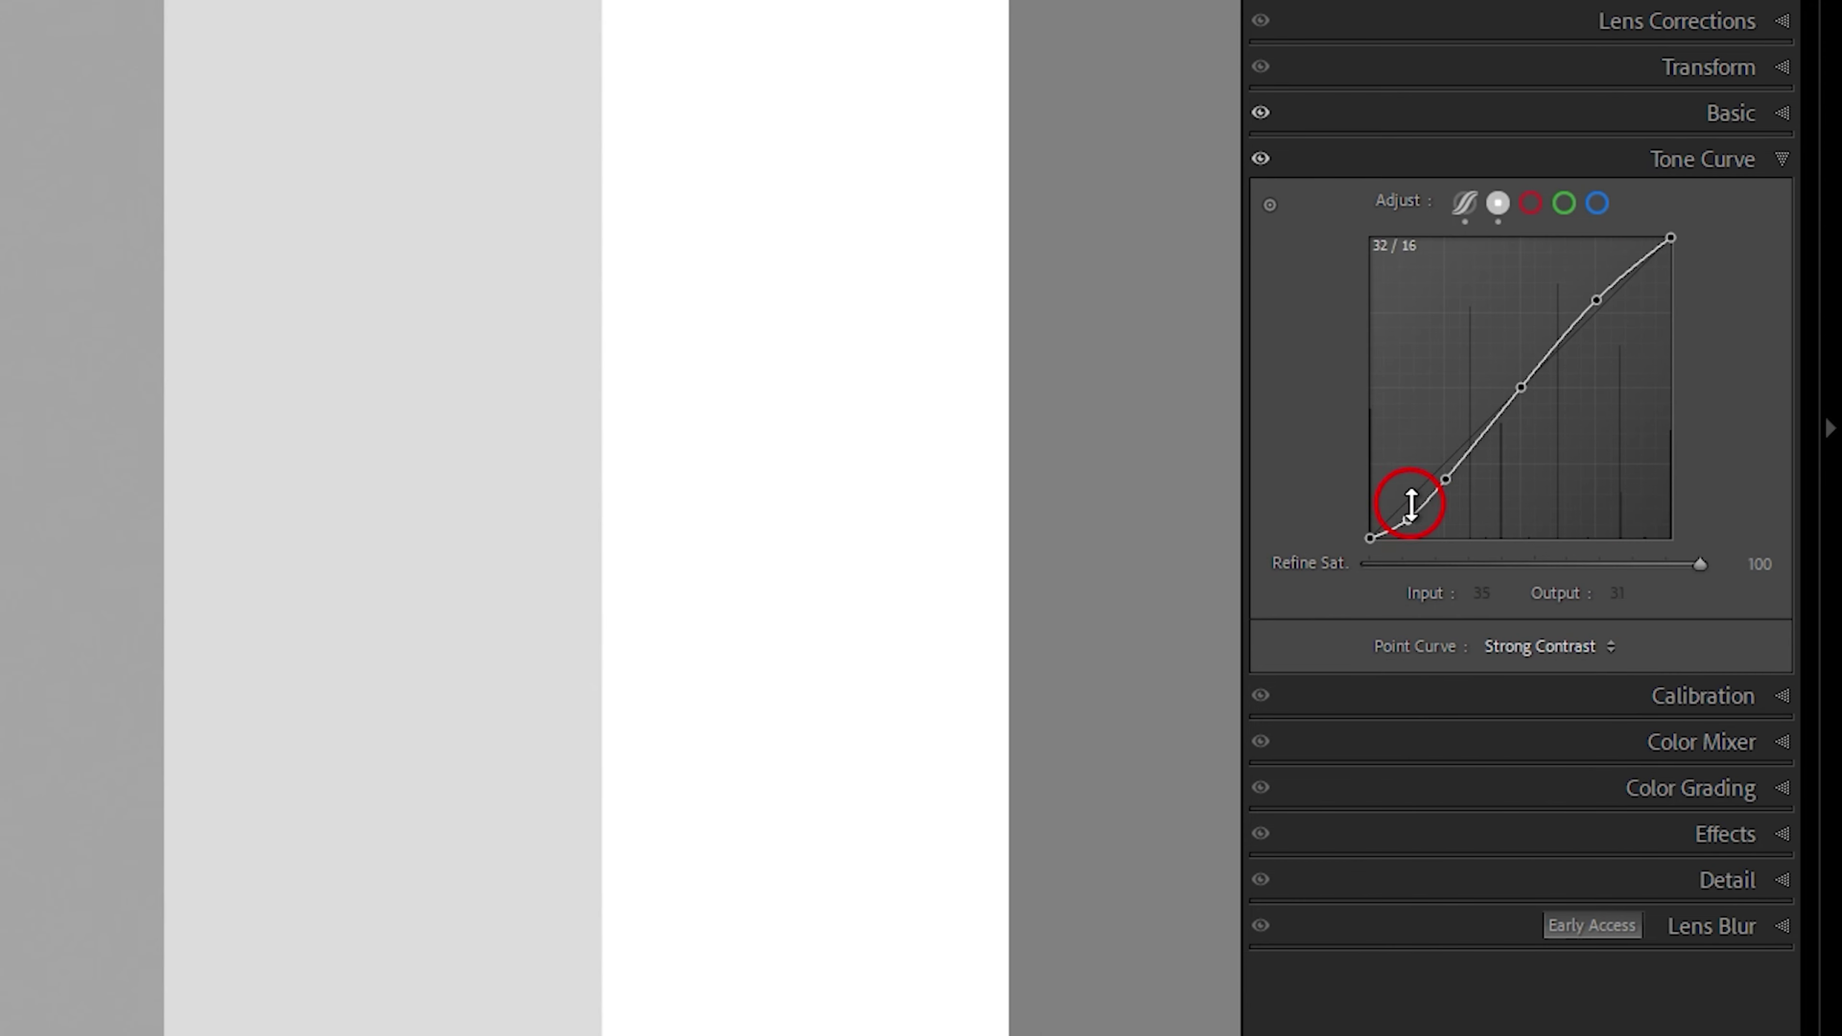
click(1584, 645)
click(1510, 685)
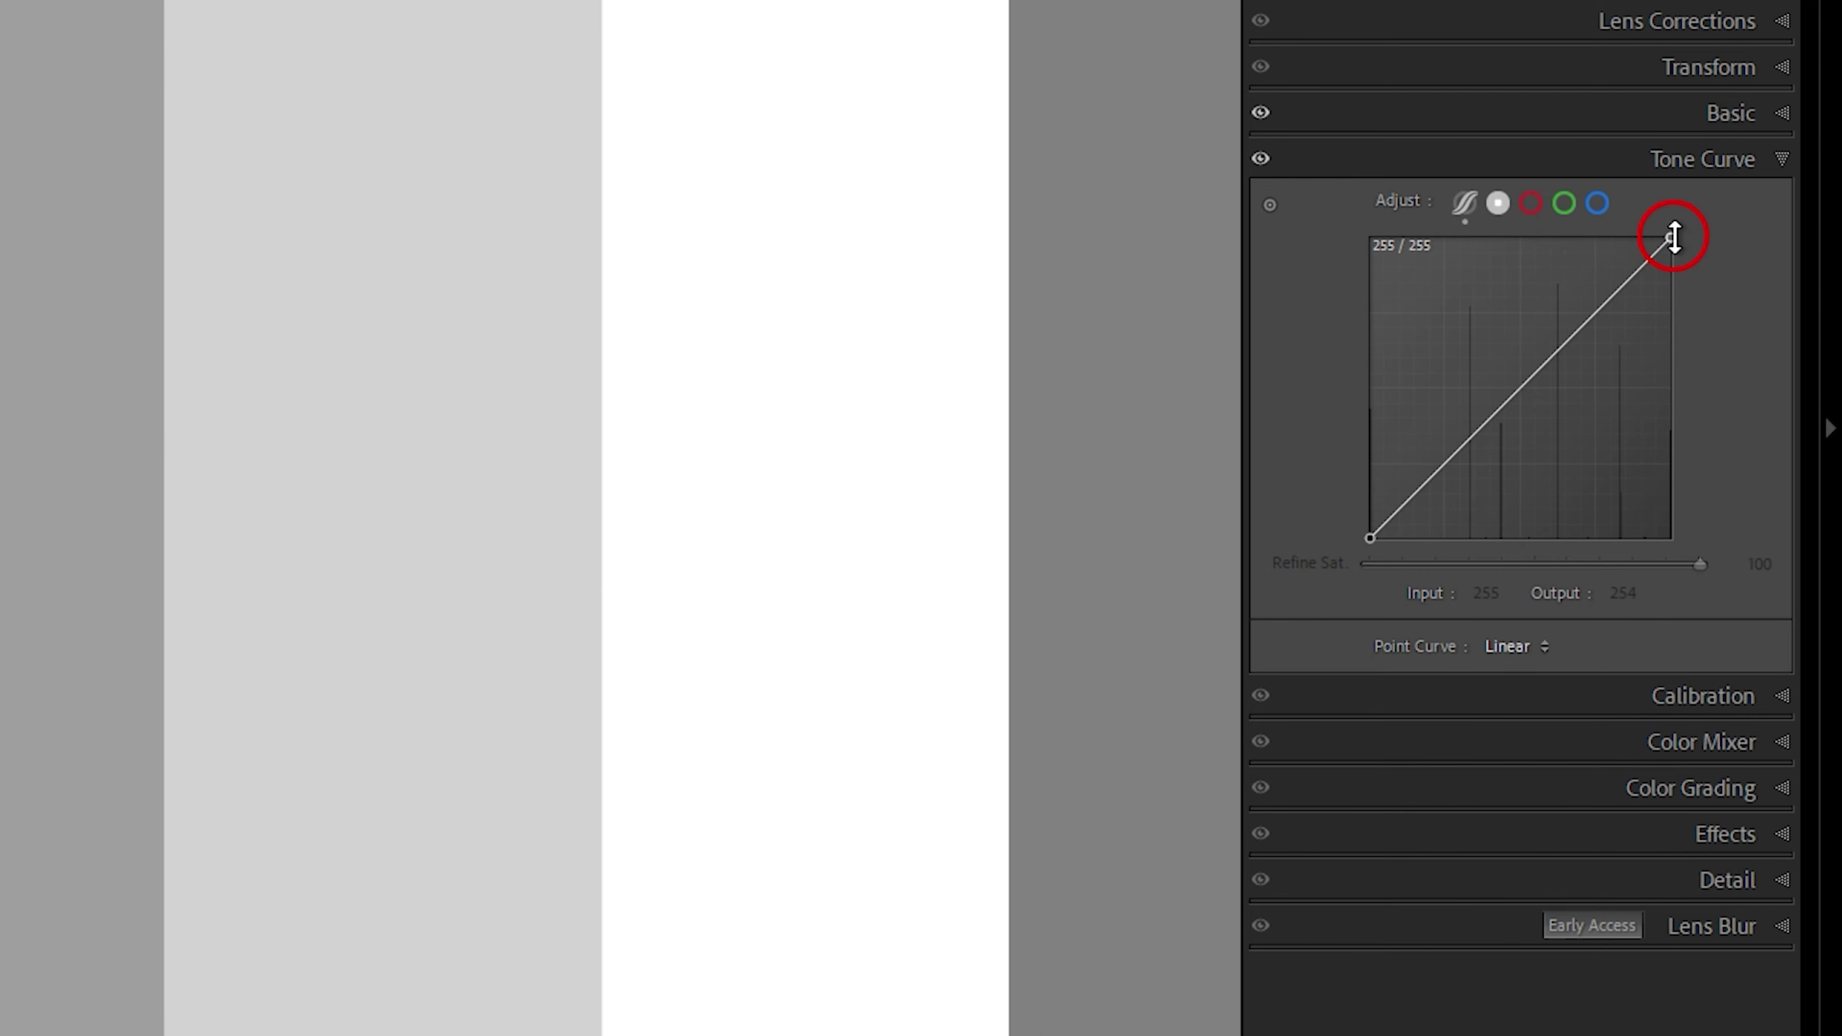
- Test the black endpoint, then drag the white endpoint to Input 255 / Output 0 to invert
click(1369, 538)
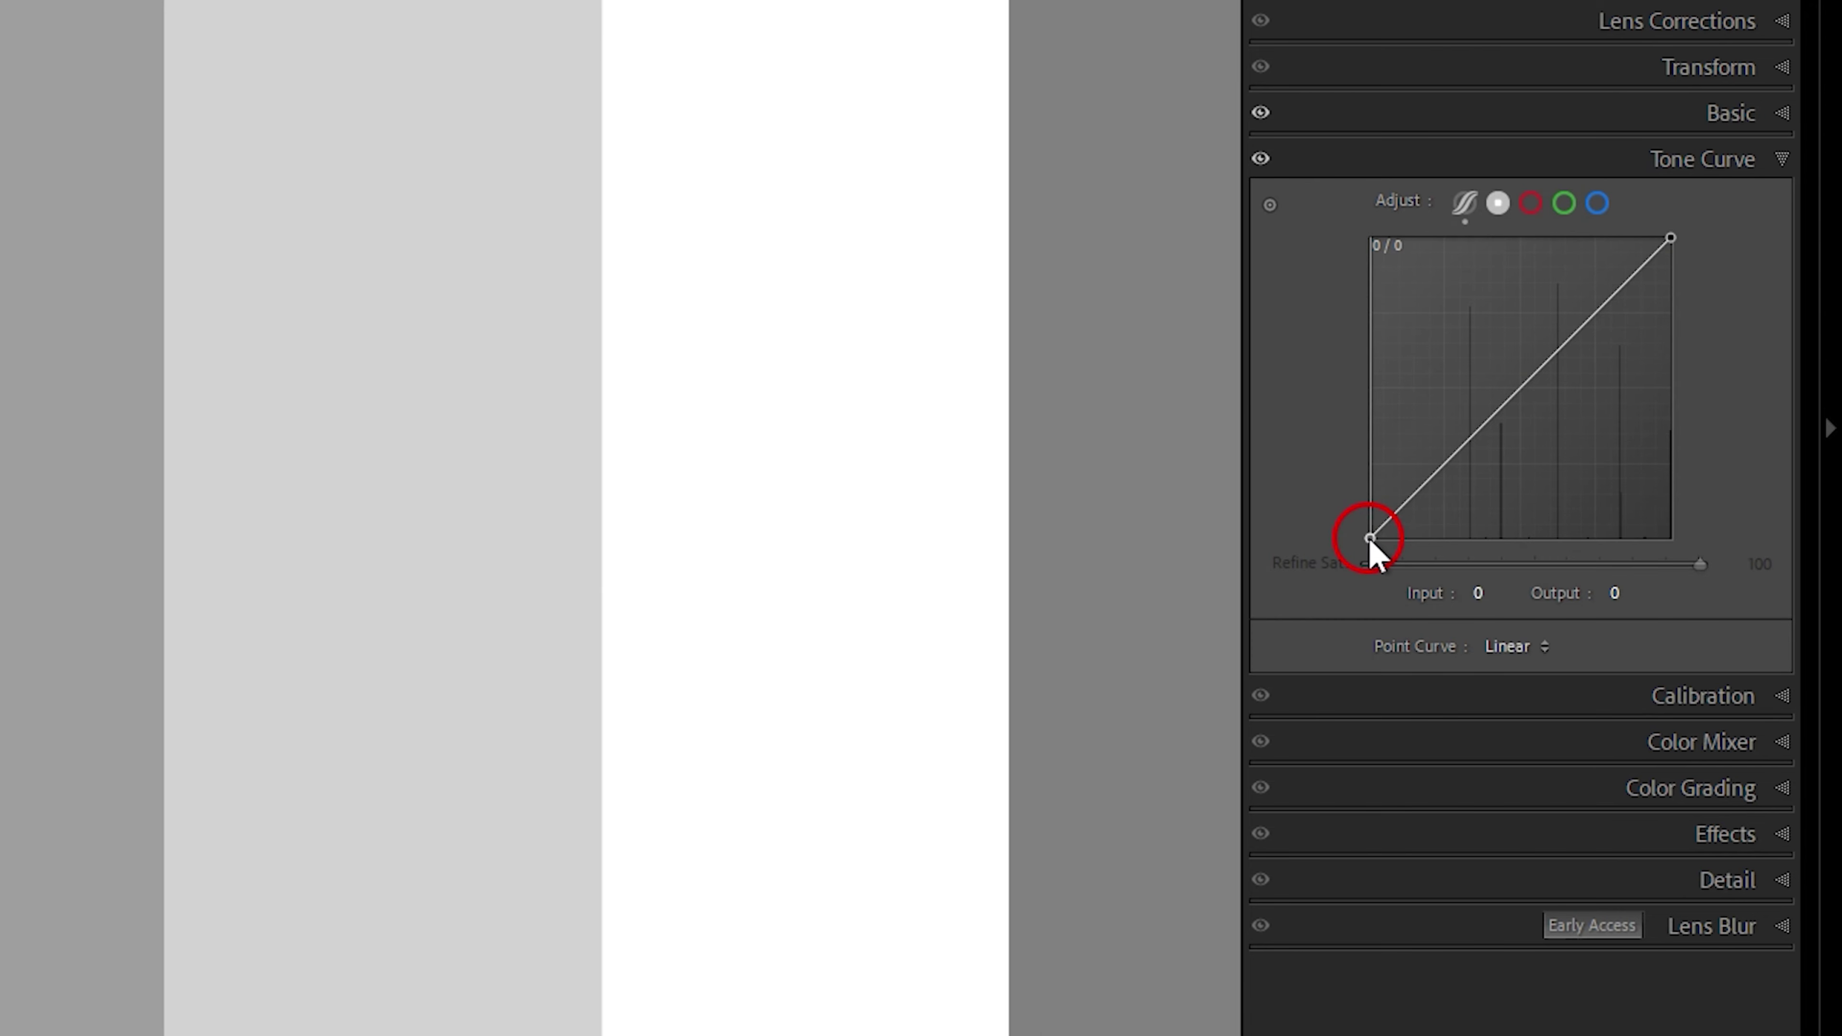
drag(1370, 541, 1519, 632)
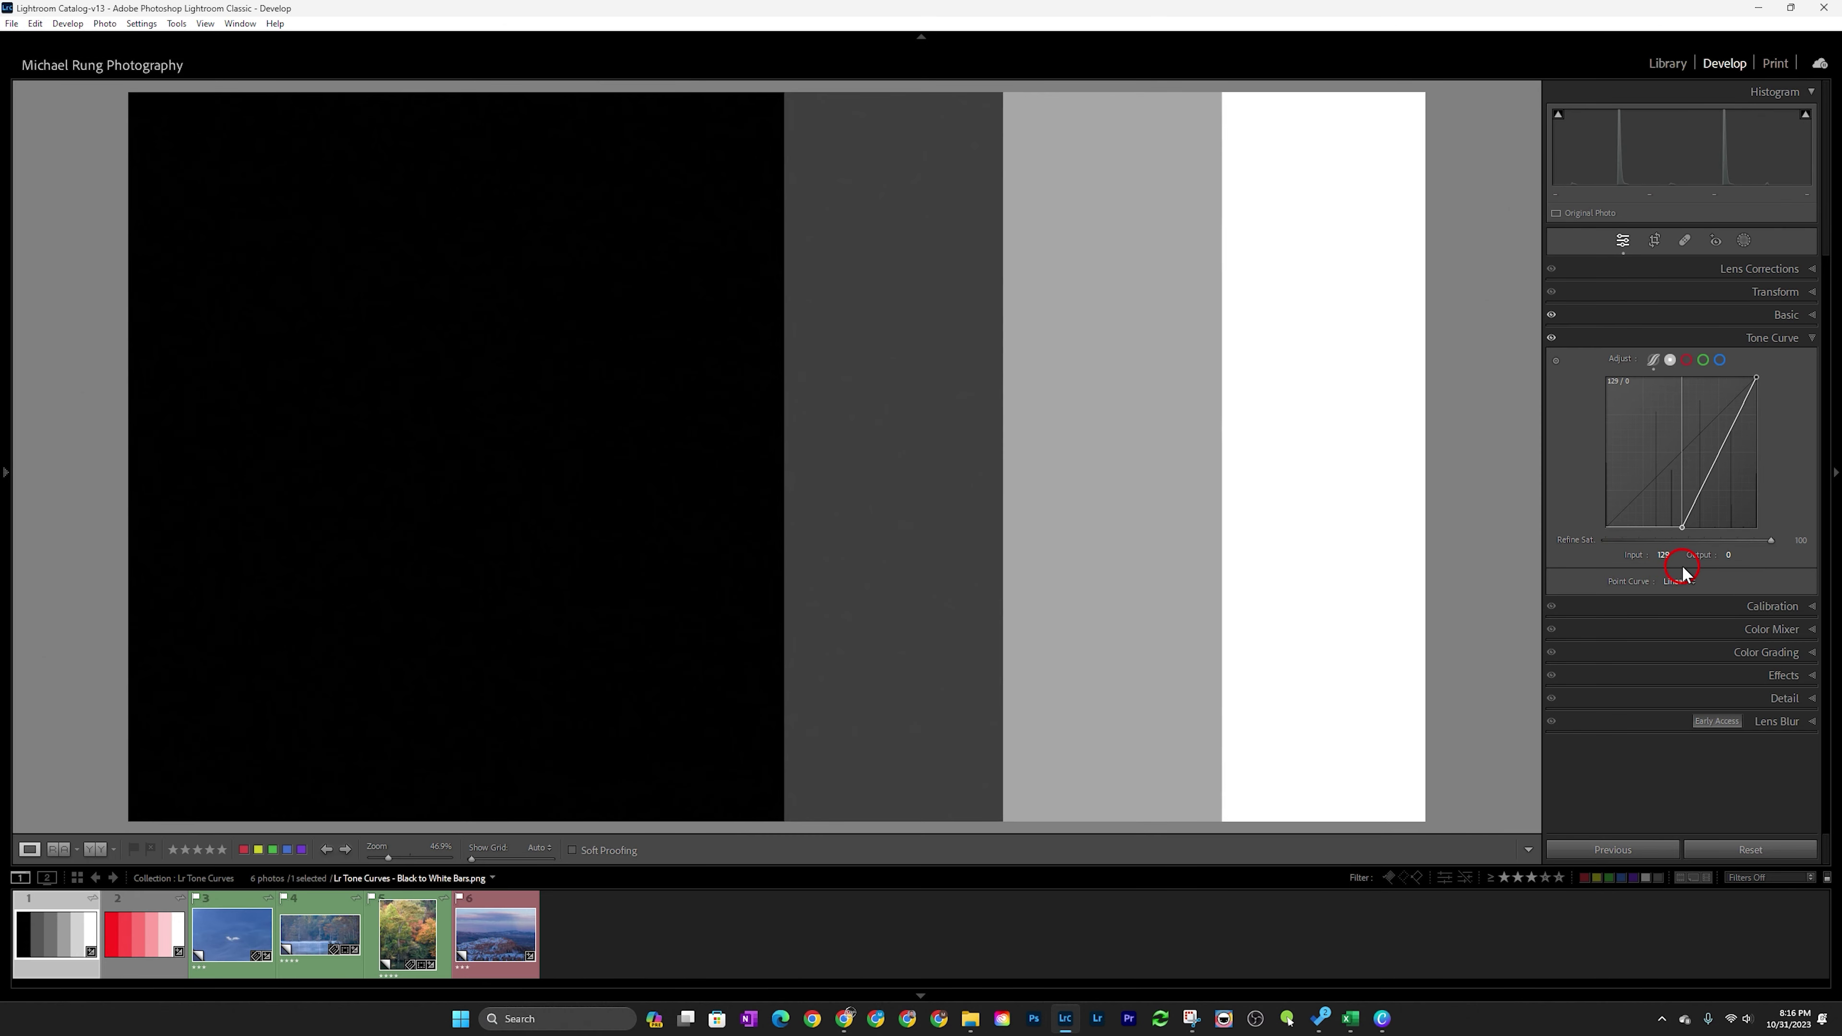
drag(1681, 570, 1737, 581)
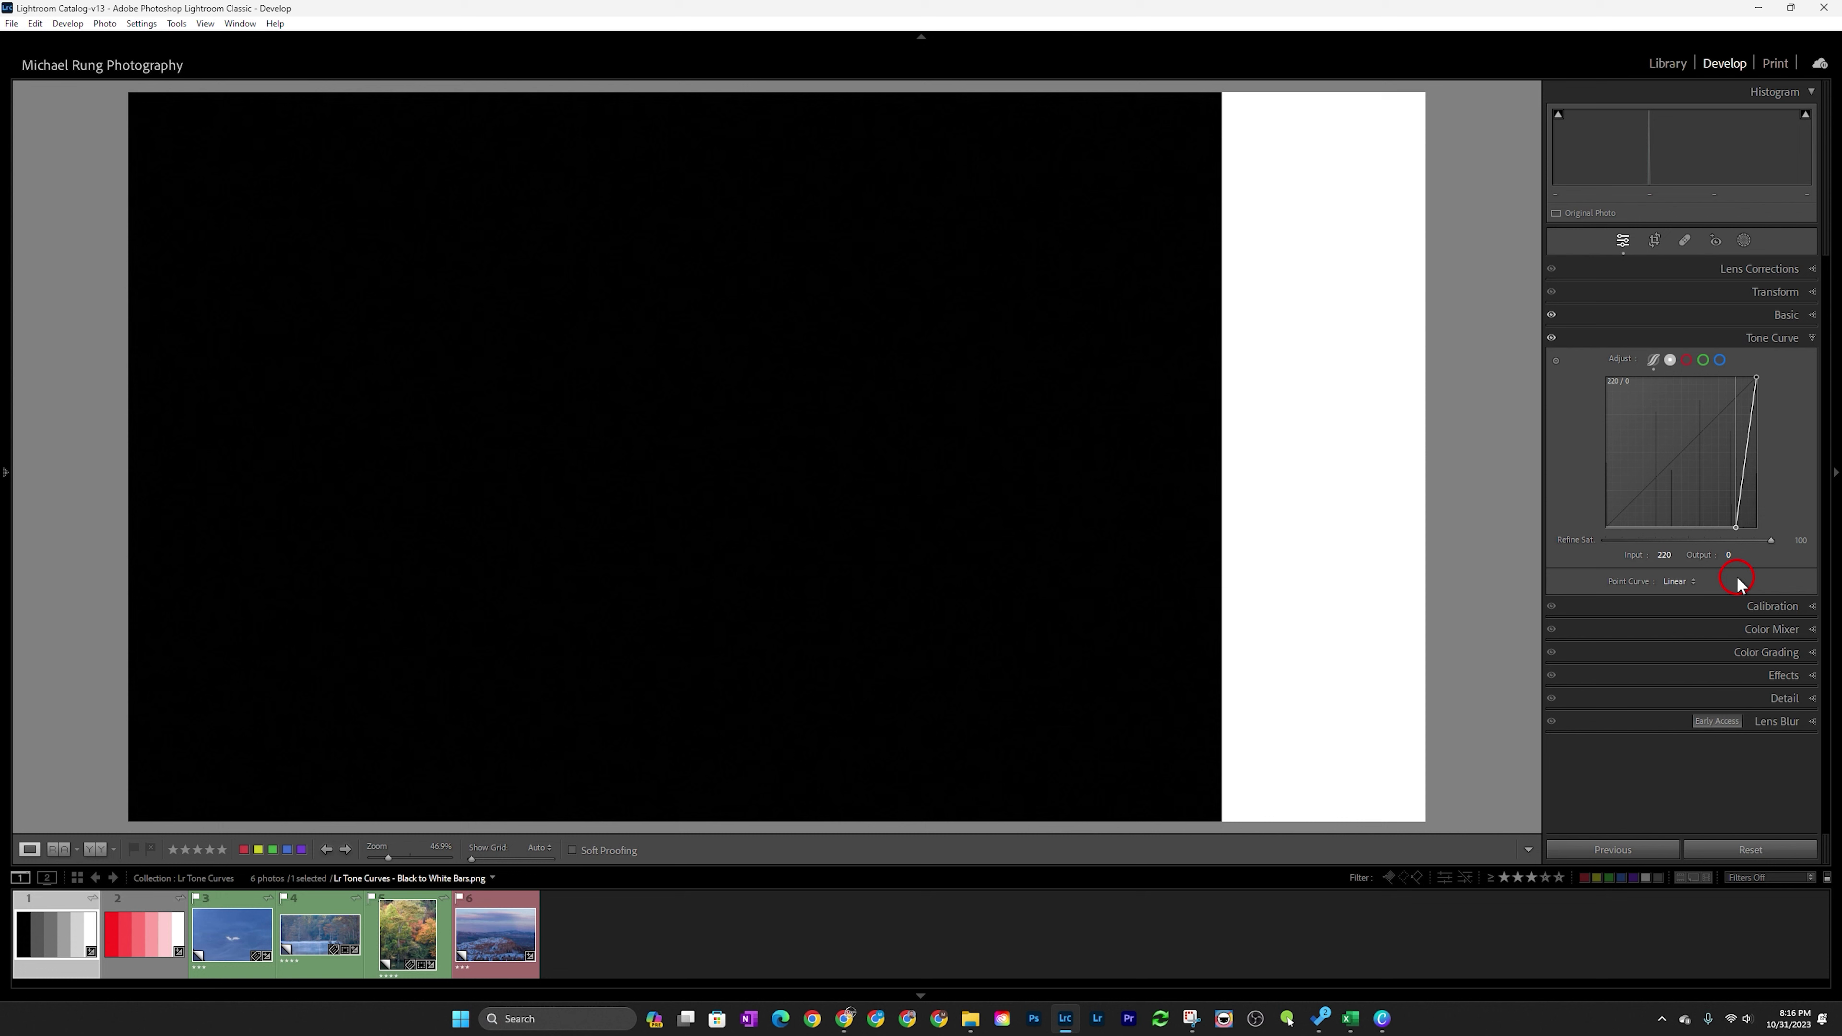
drag(1738, 581, 1601, 610)
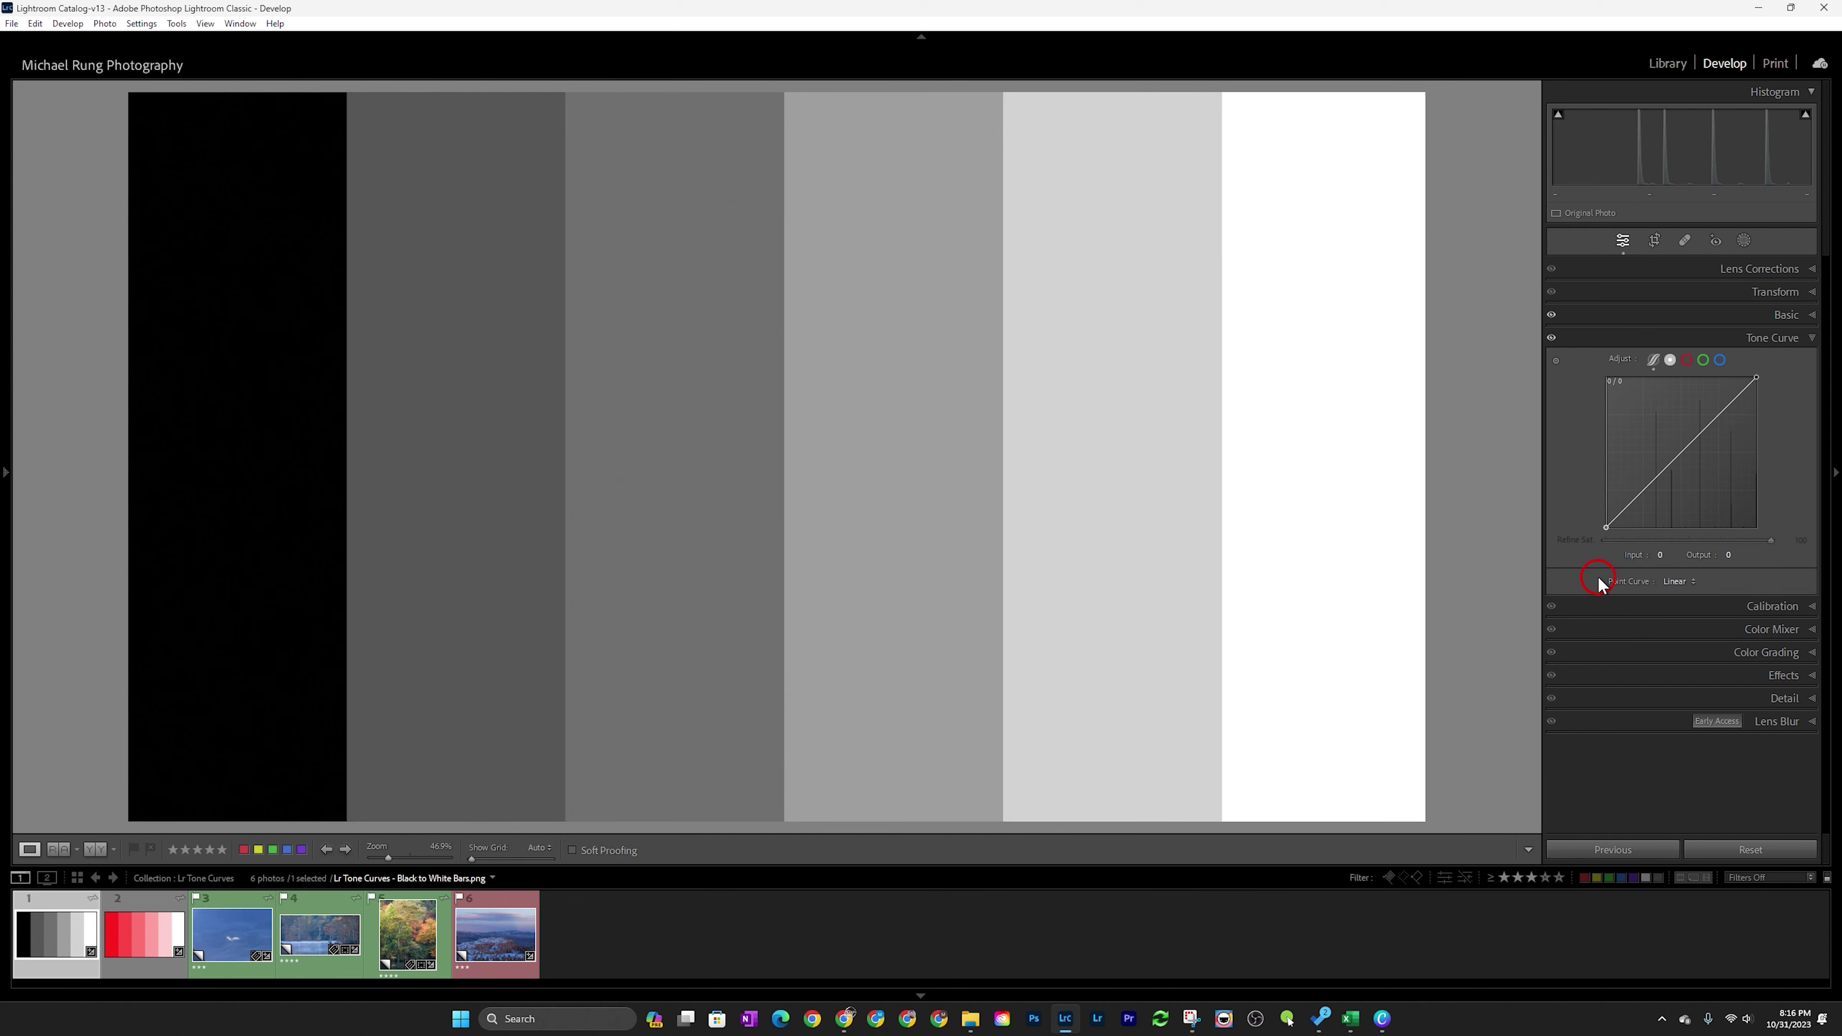
drag(1588, 544, 1602, 375)
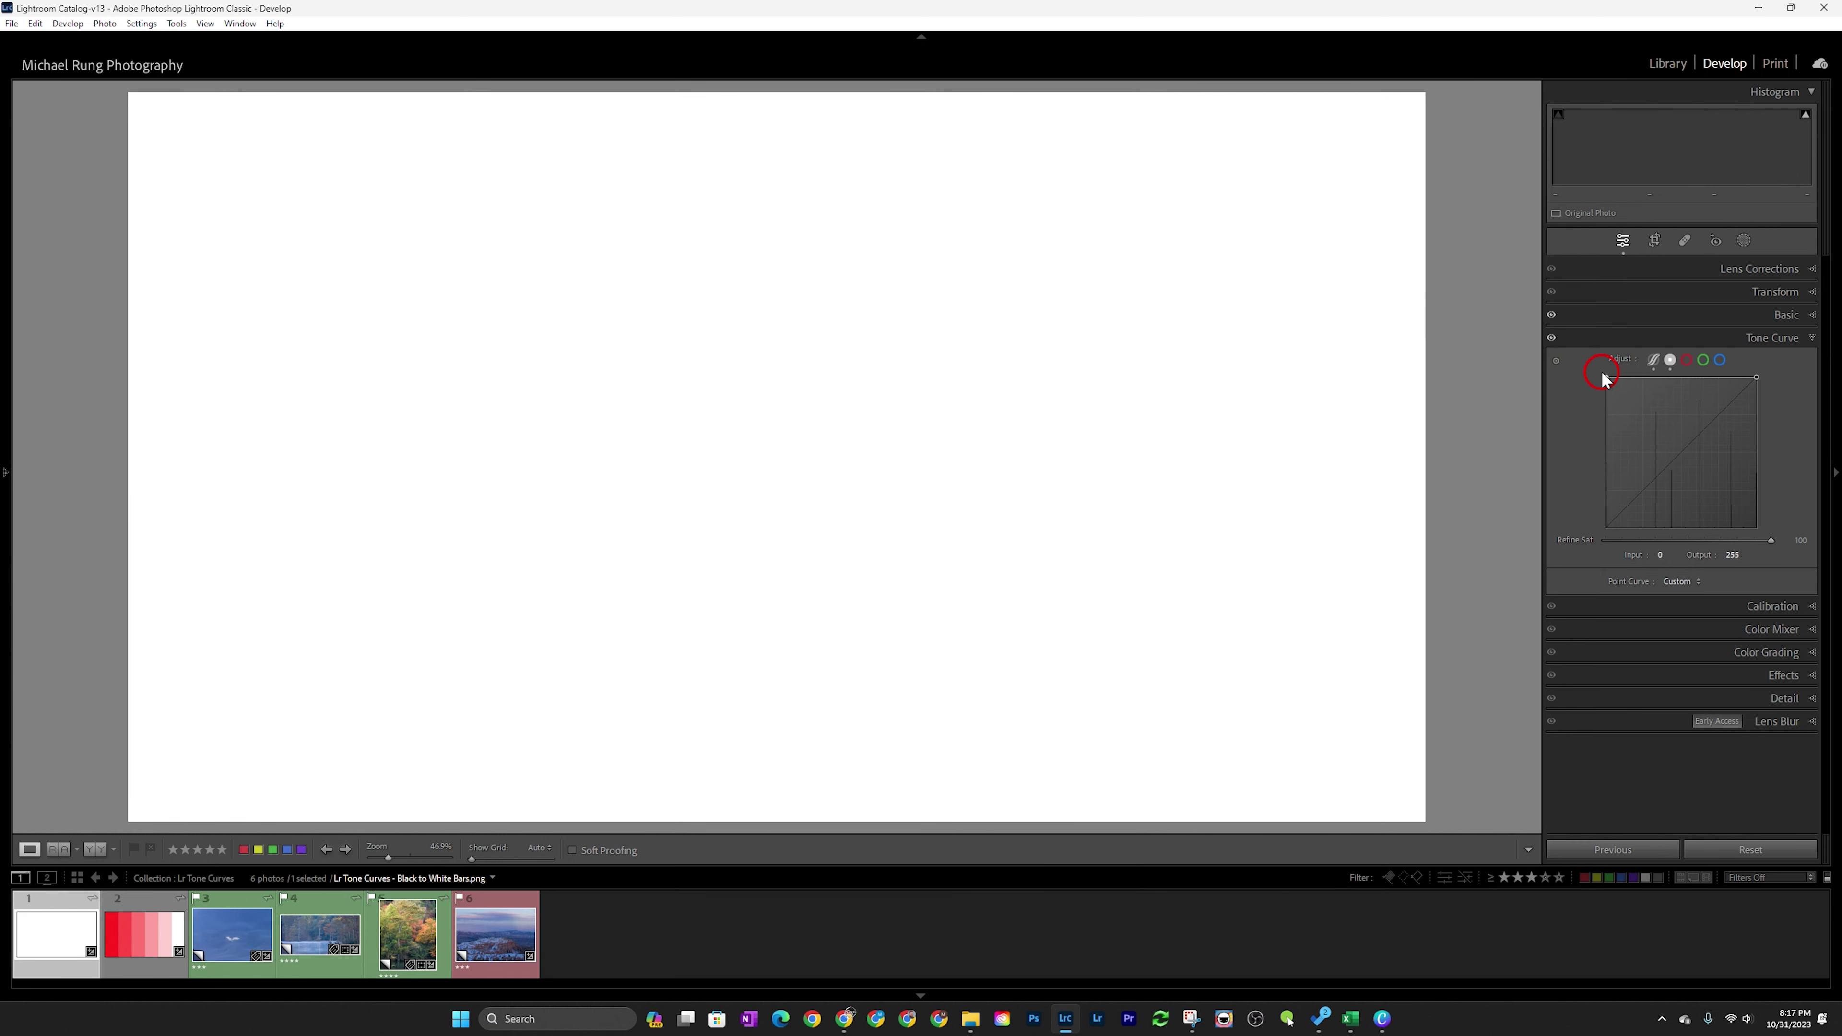
click(1756, 378)
drag(1756, 376, 1800, 542)
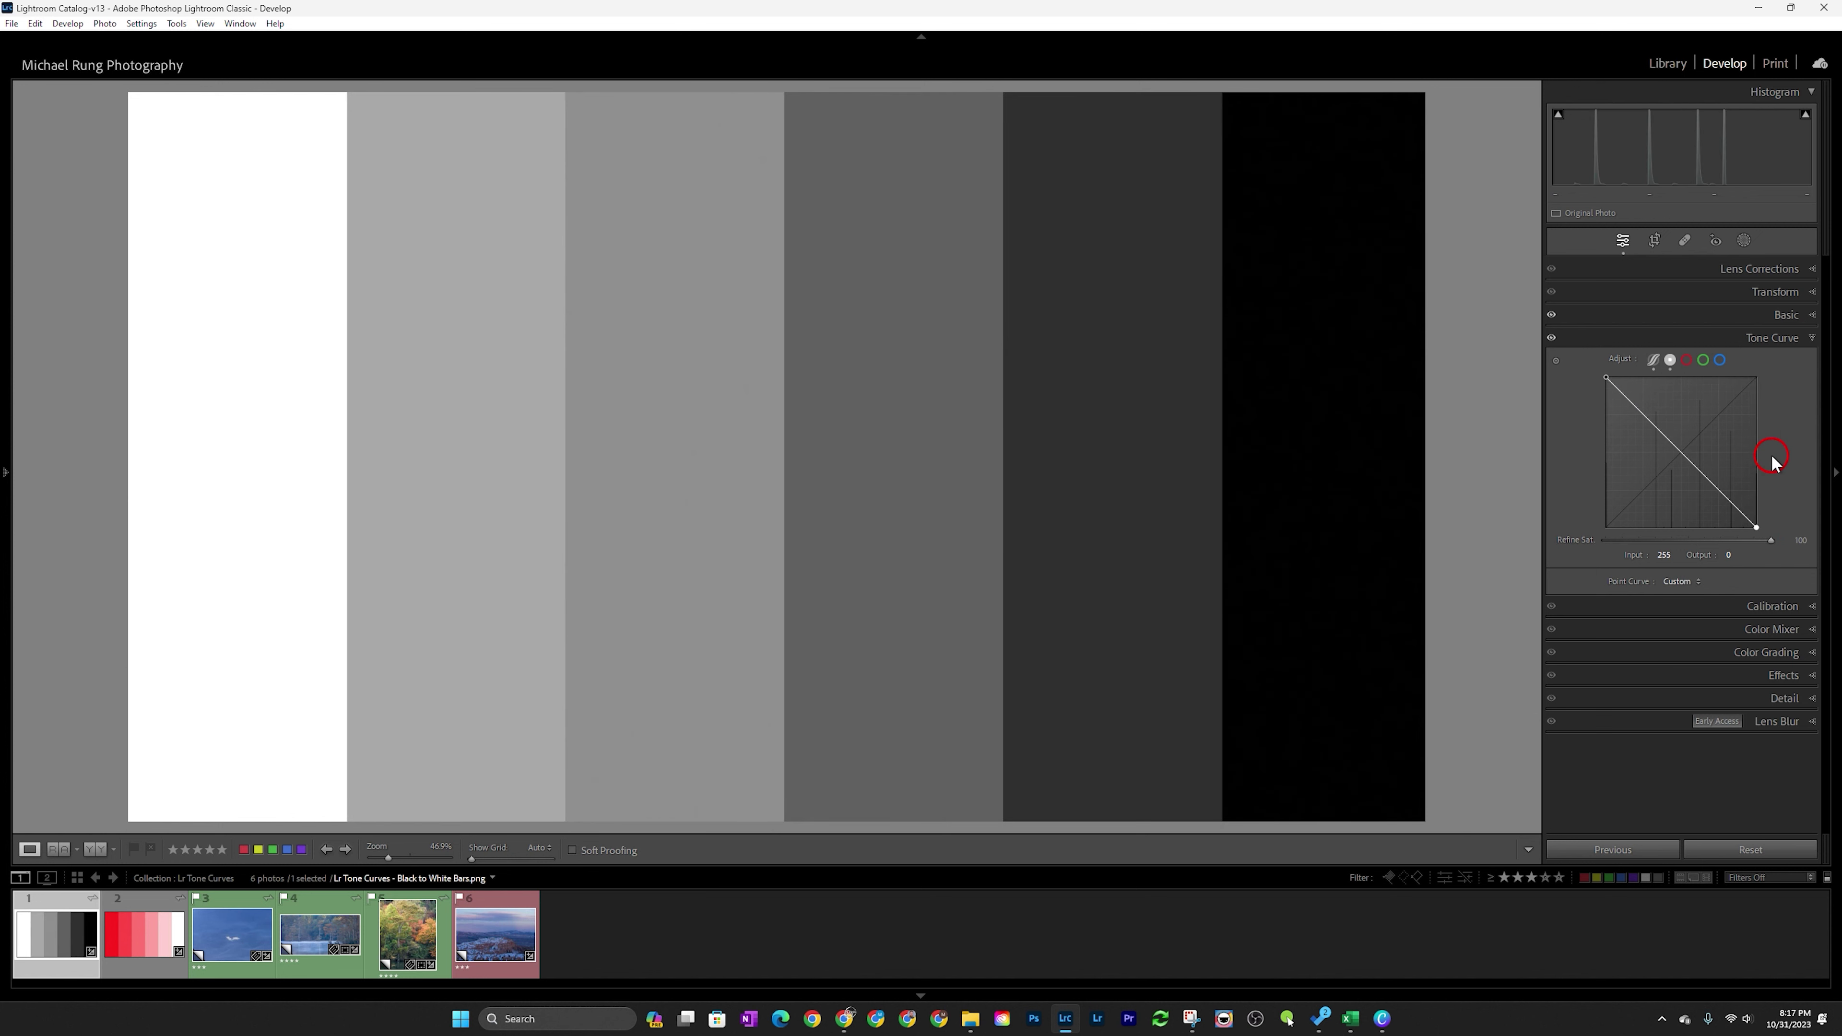
- Toggle the Tone Curve effect on and off to compare the inverted result
click(1551, 337)
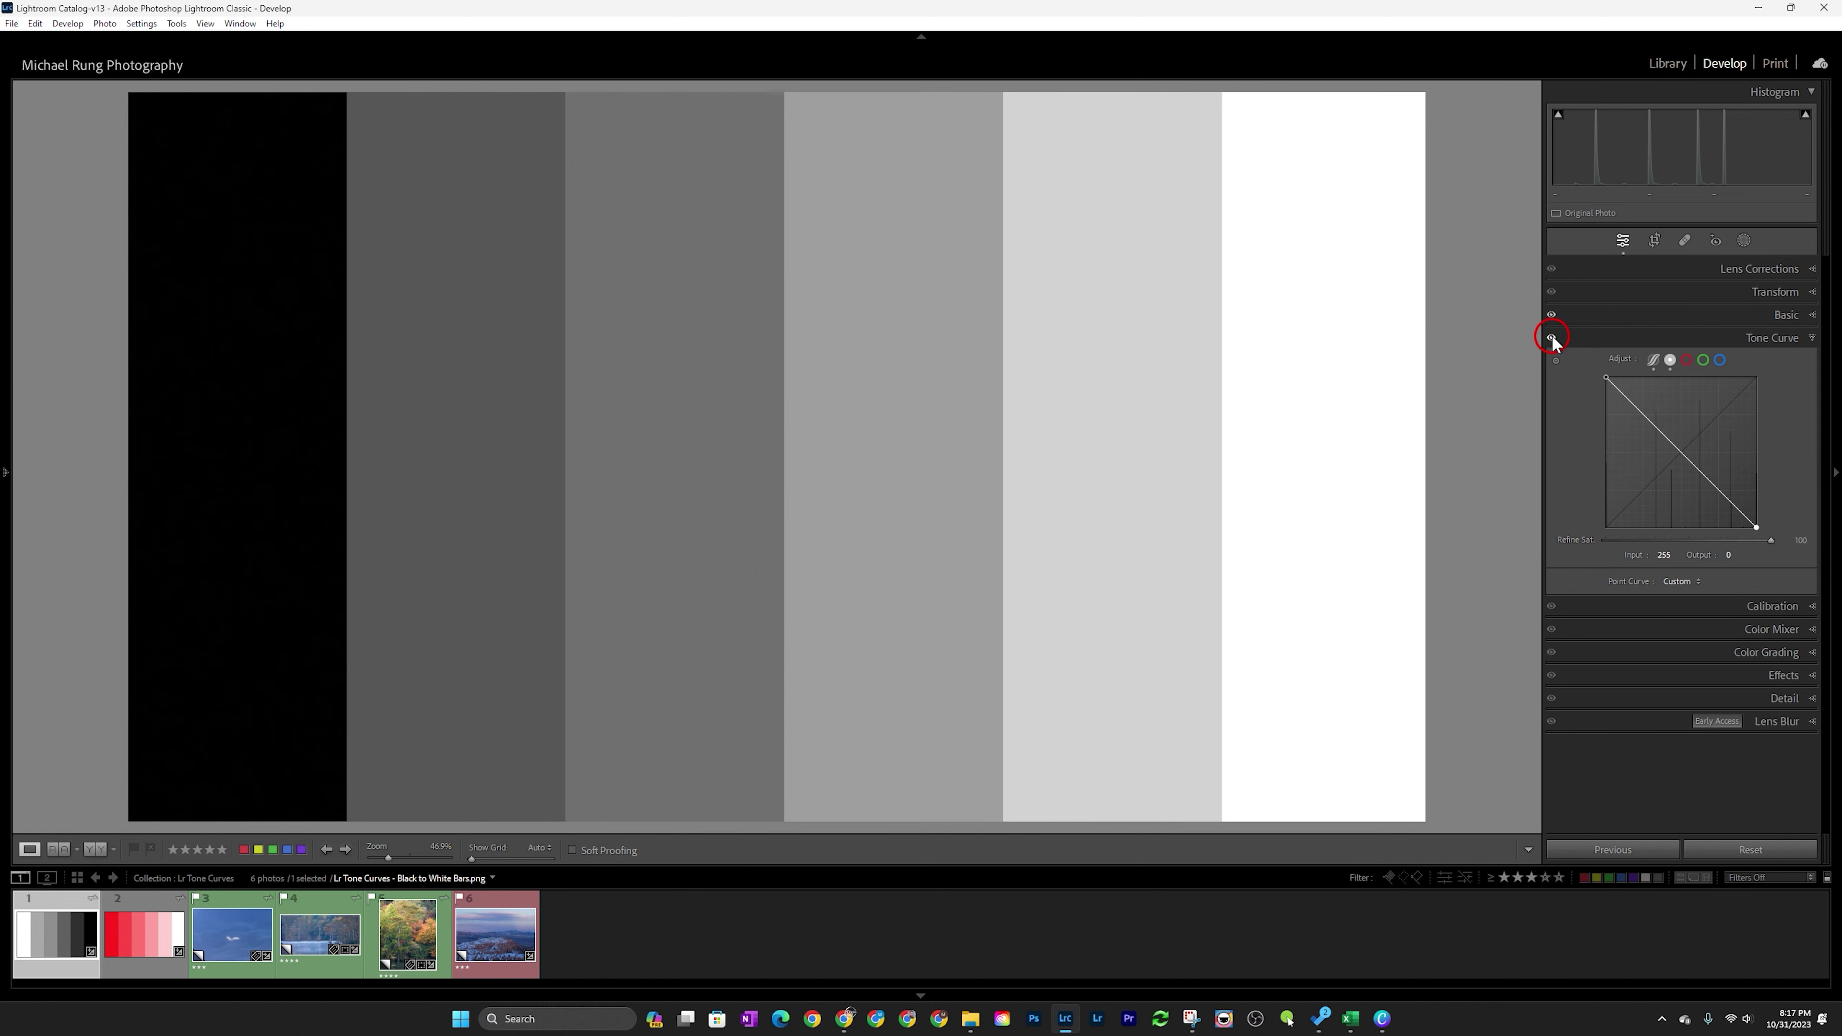
click(1551, 337)
click(1551, 337)
click(1551, 337)
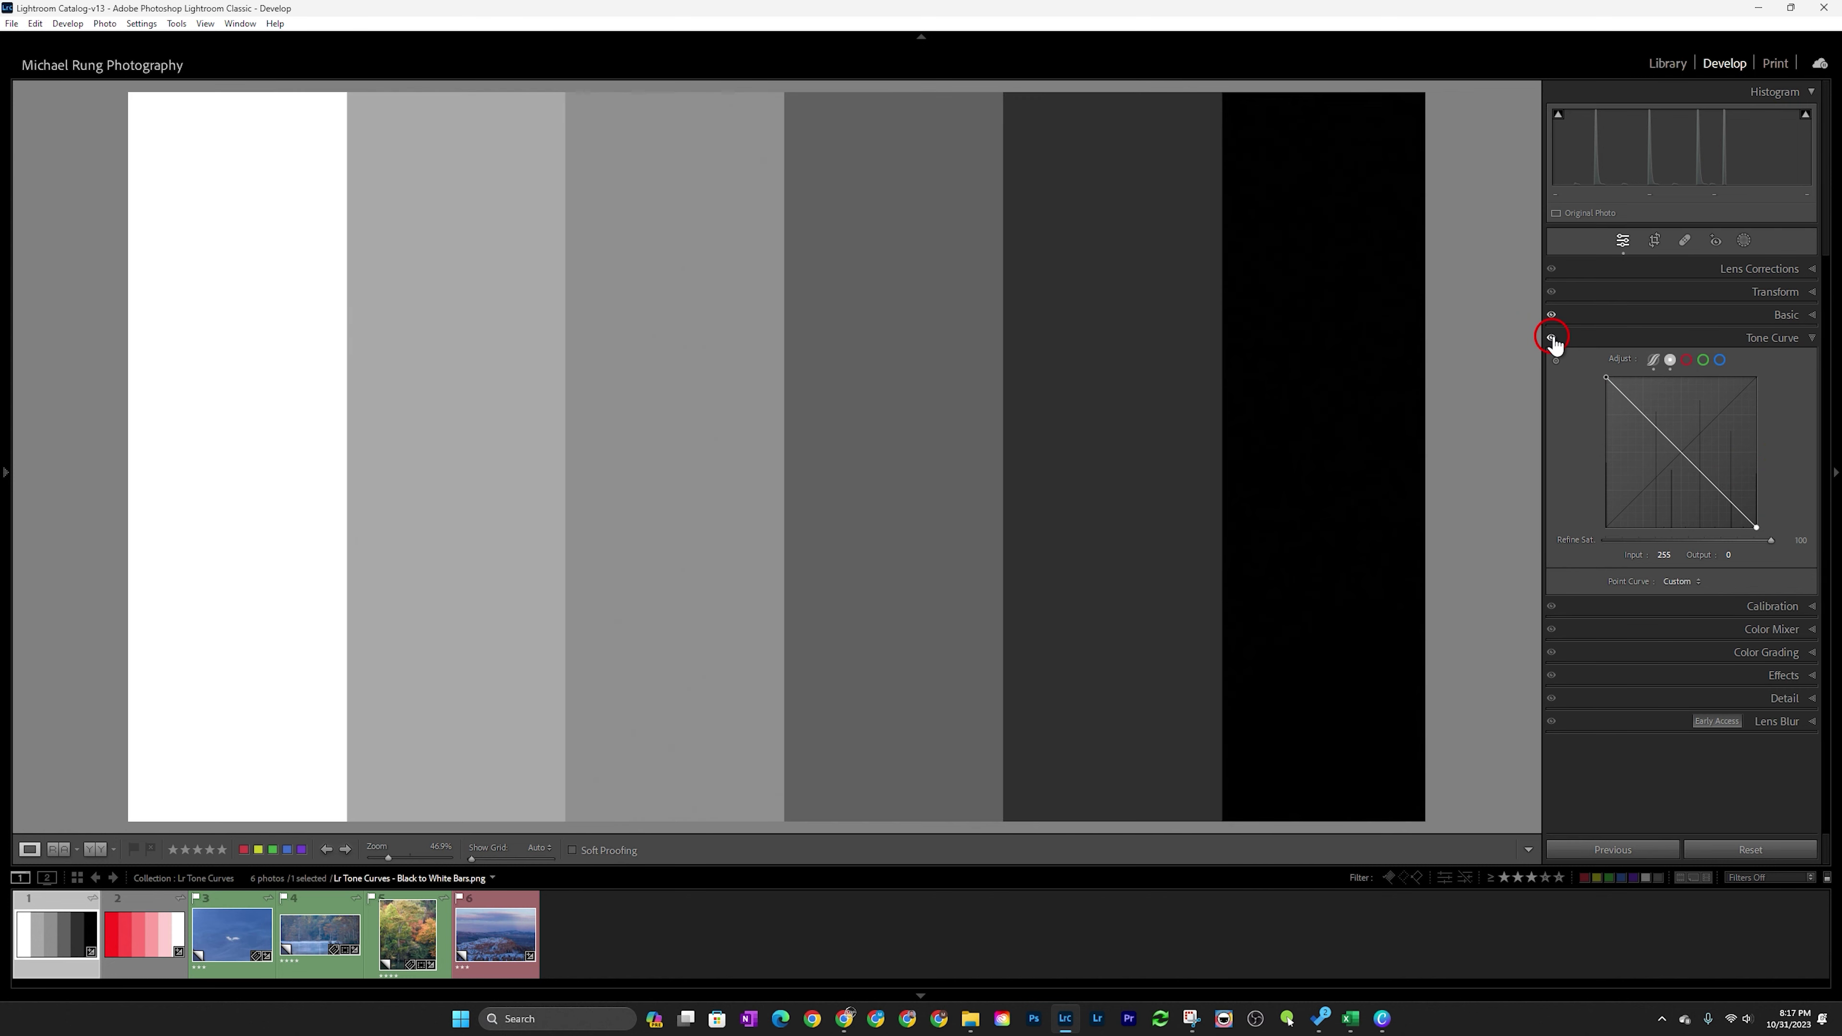
- Reset the curve to linear and pull both endpoints inward, the white point to input 218
double_click(1619, 357)
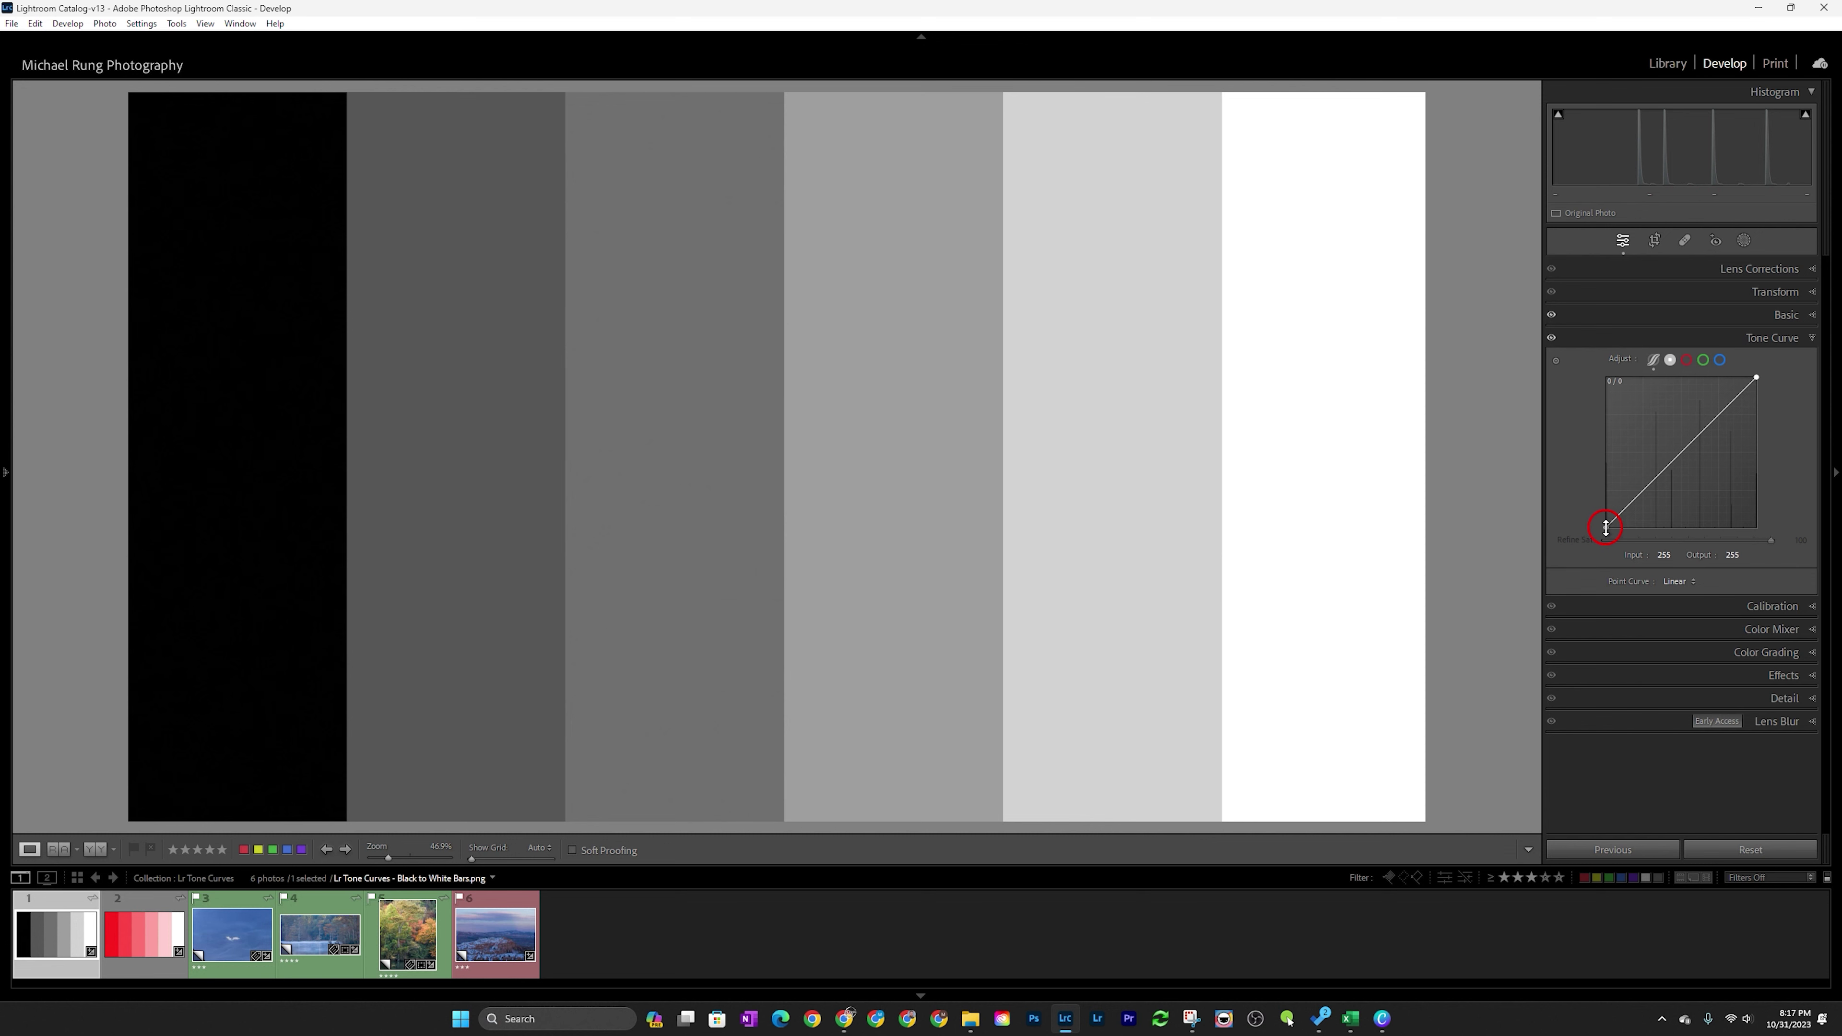
drag(1606, 527, 1649, 551)
drag(1756, 378, 1735, 378)
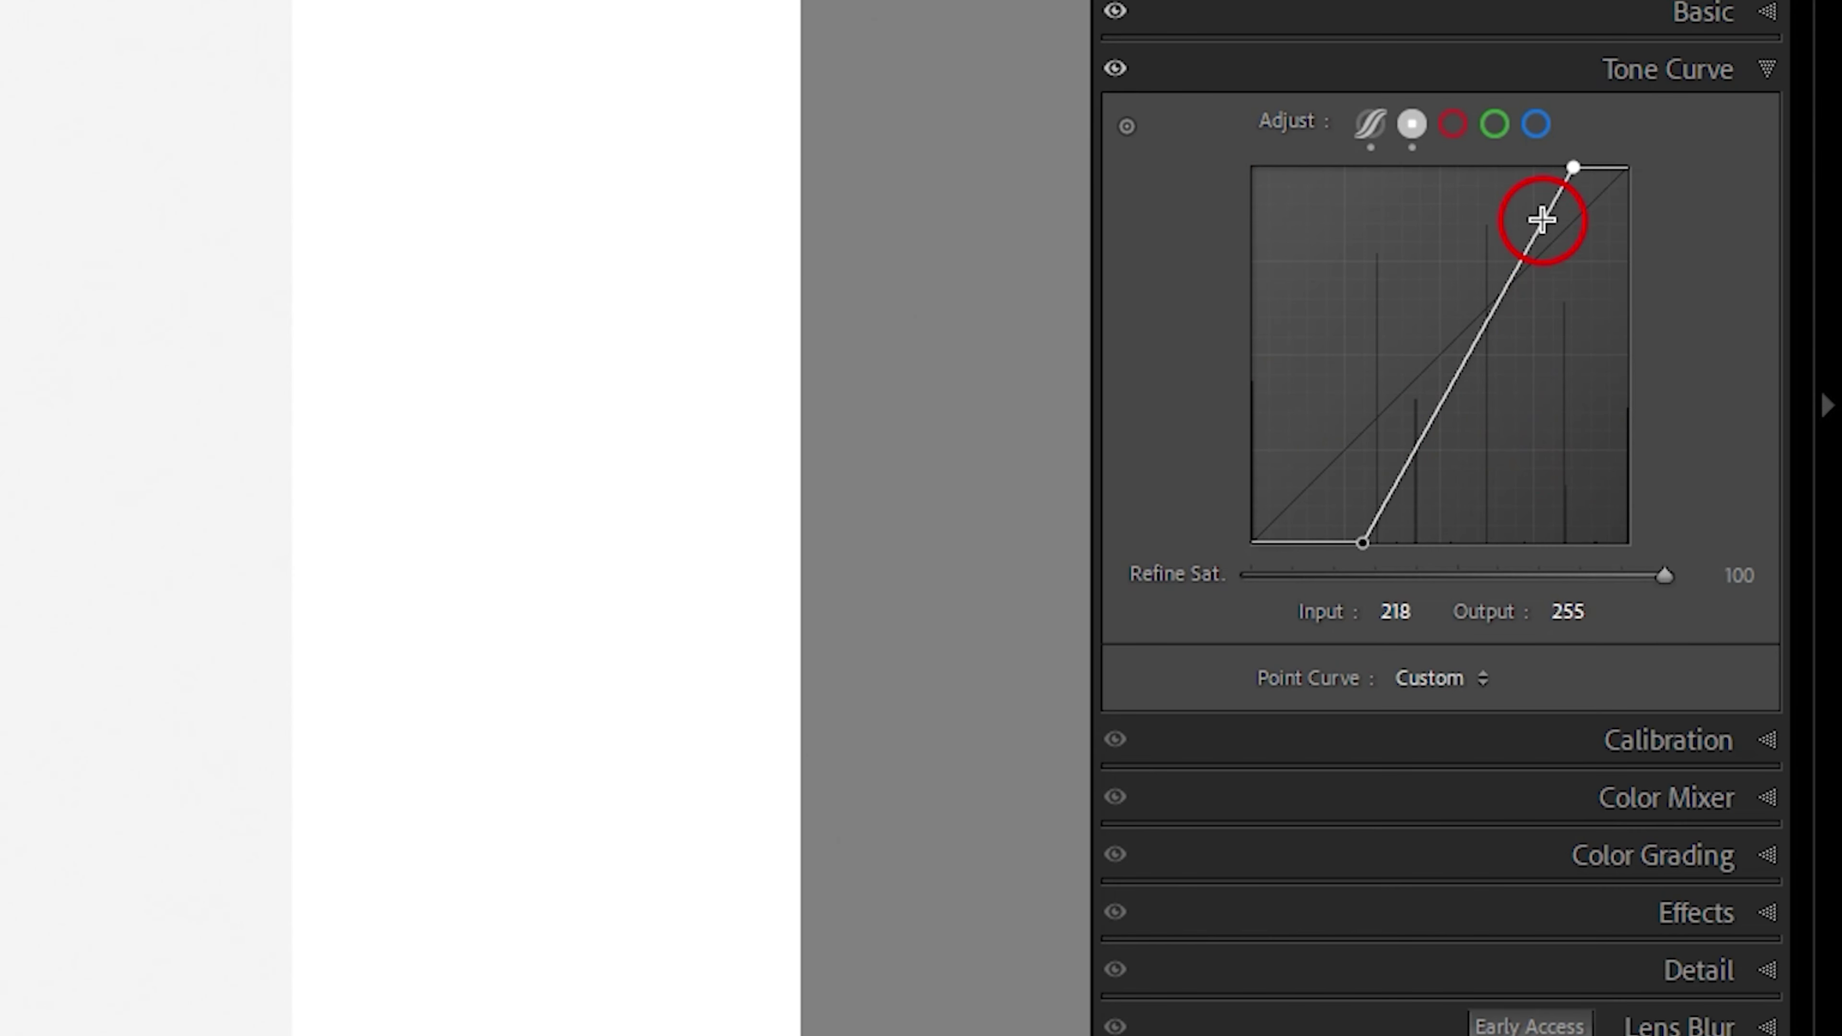
- Toggle the steep contrast curve off and on to compare the grey bars, then reset it to Linear
click(1570, 168)
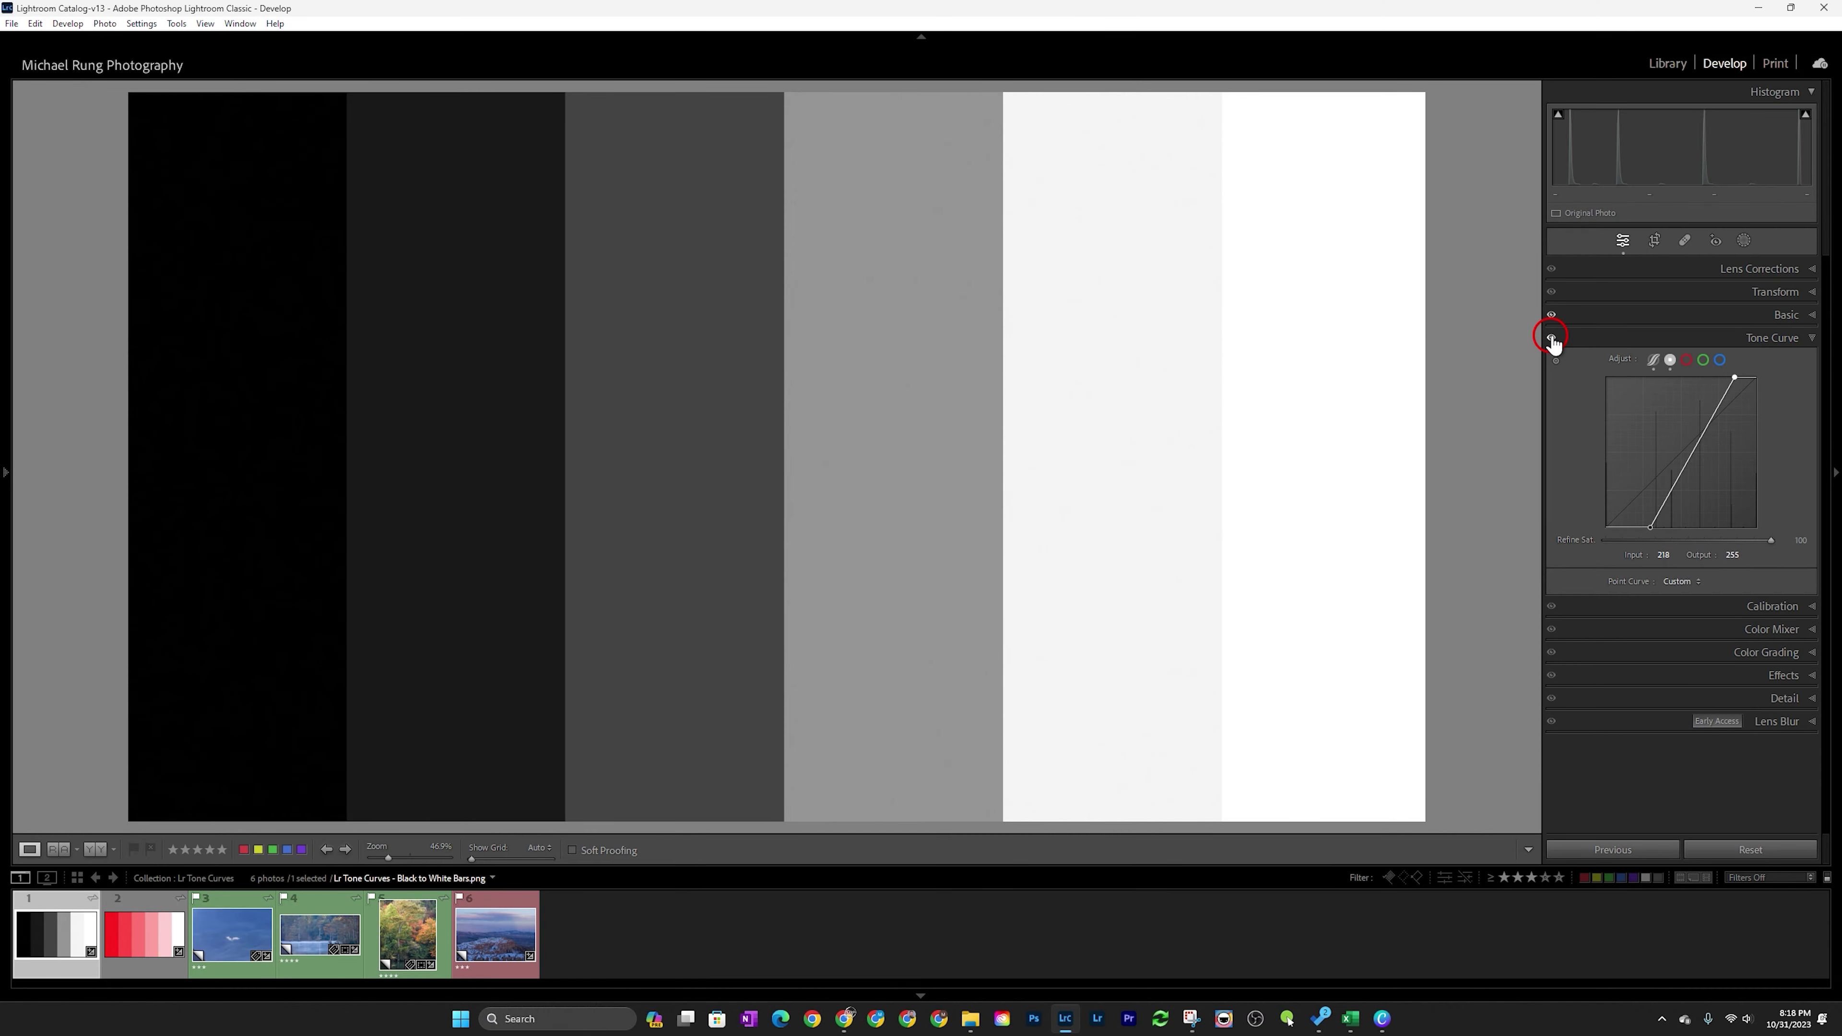
click(1115, 68)
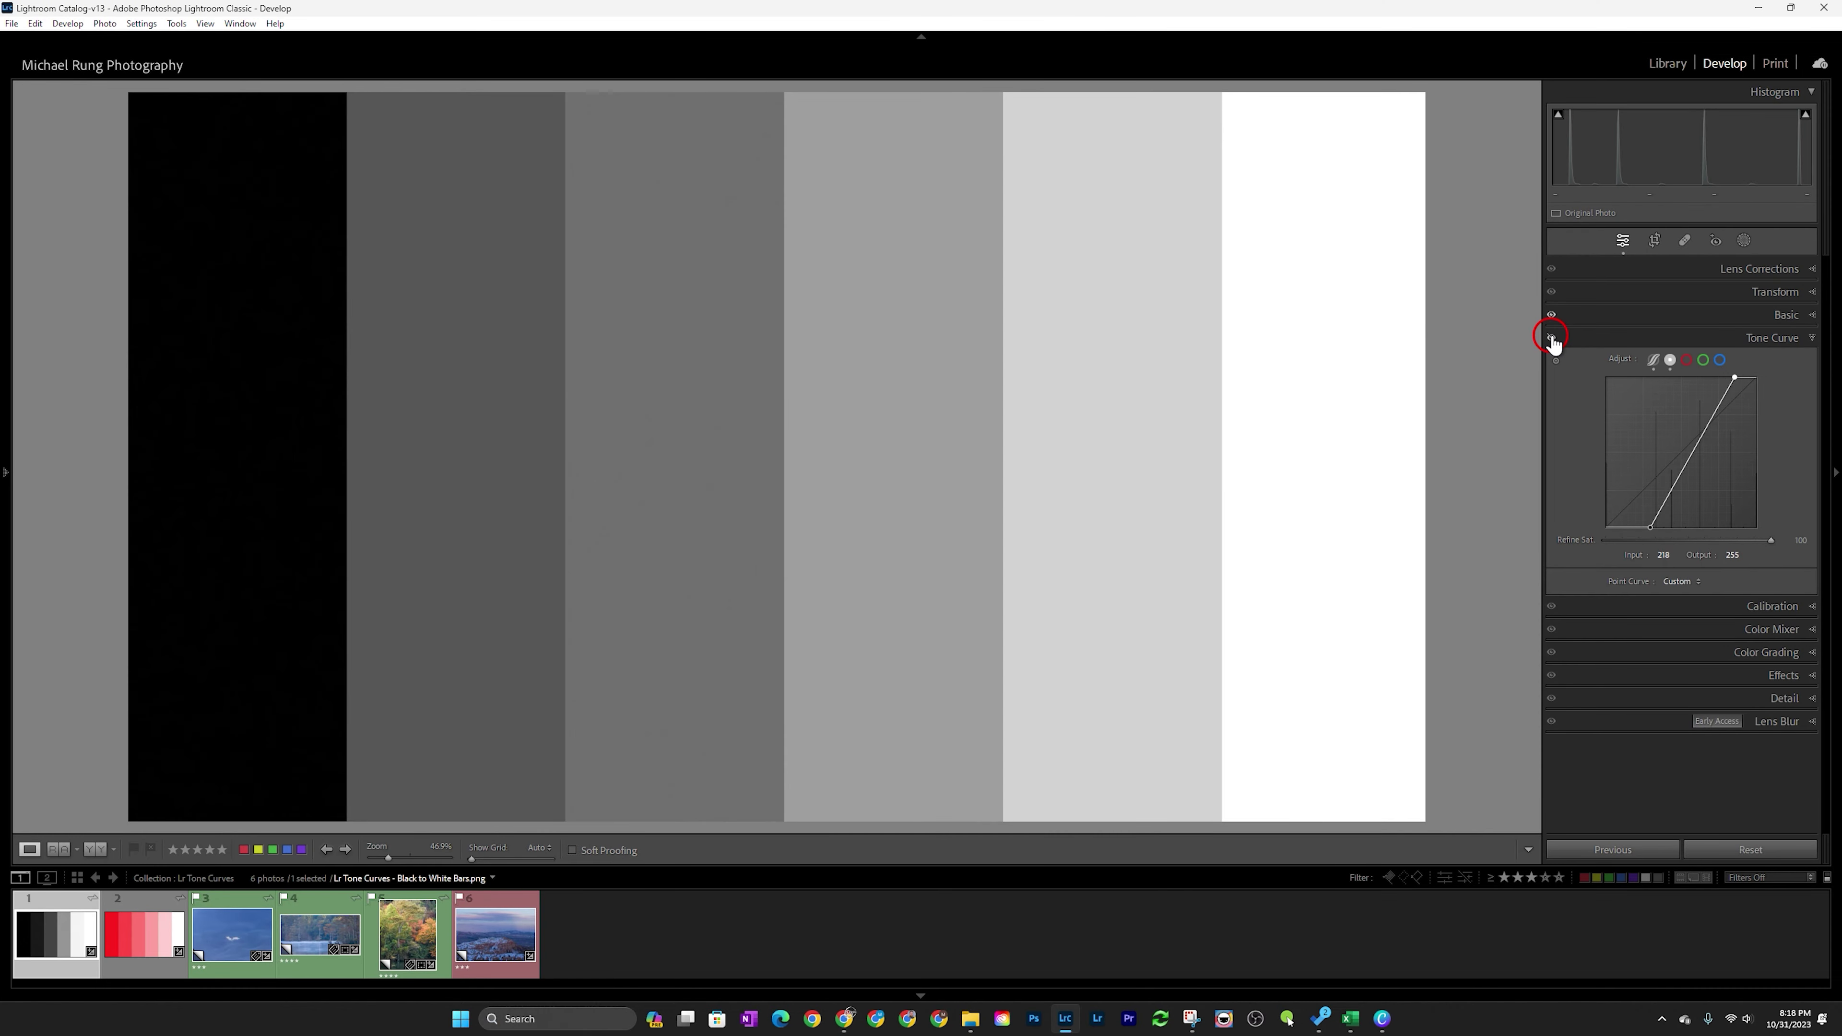
click(1552, 337)
click(1551, 338)
click(1552, 337)
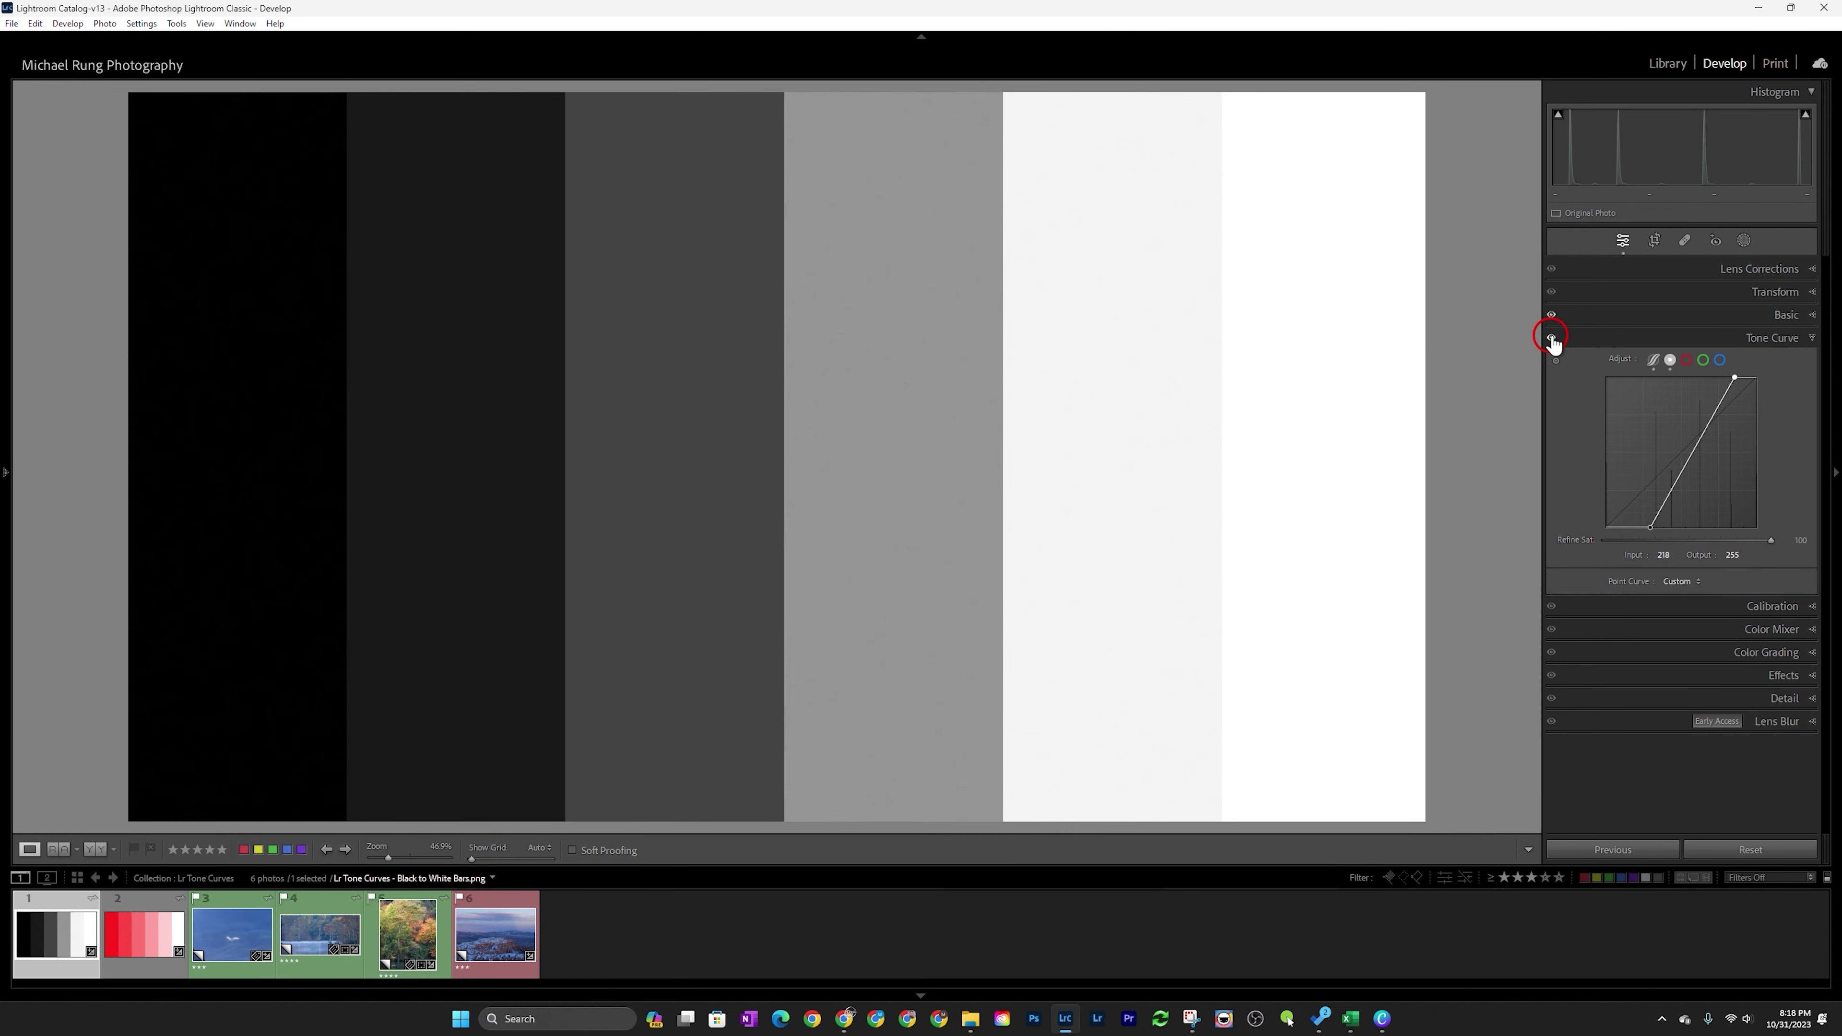
click(1552, 337)
click(1552, 337)
click(1552, 337)
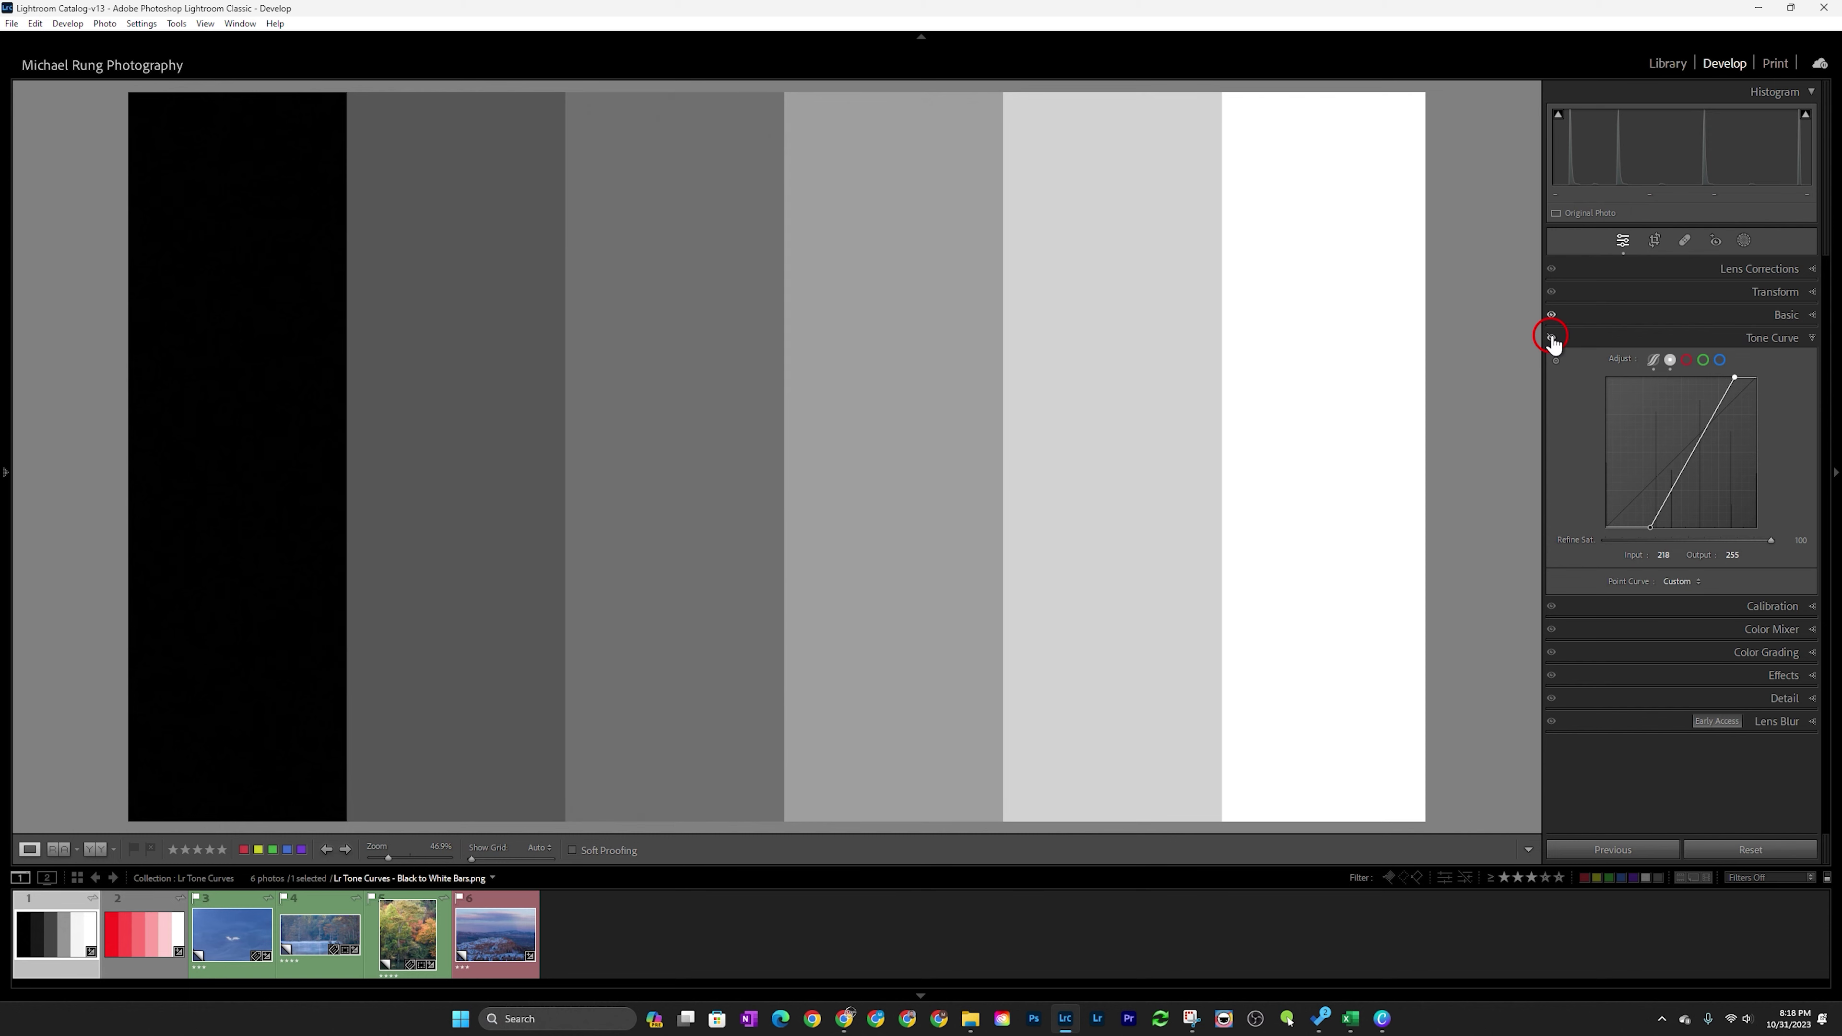
click(1552, 337)
click(1552, 337)
click(1552, 337)
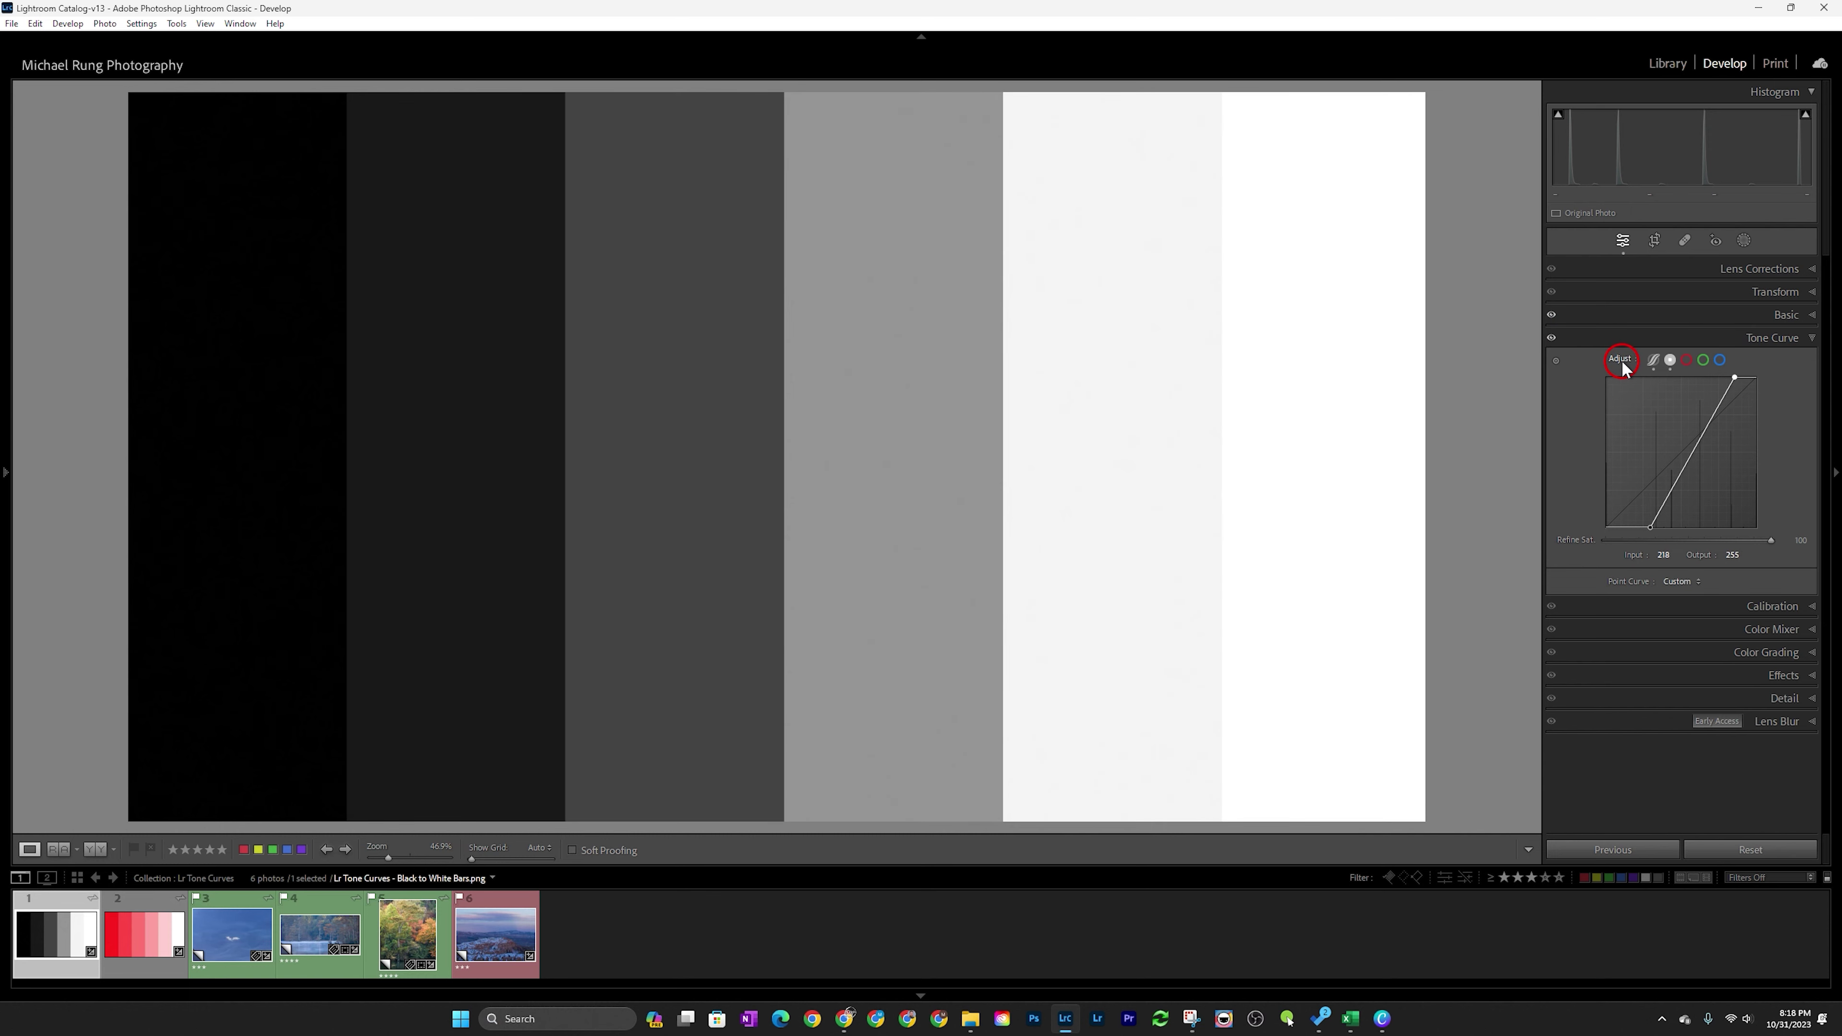
double_click(1620, 359)
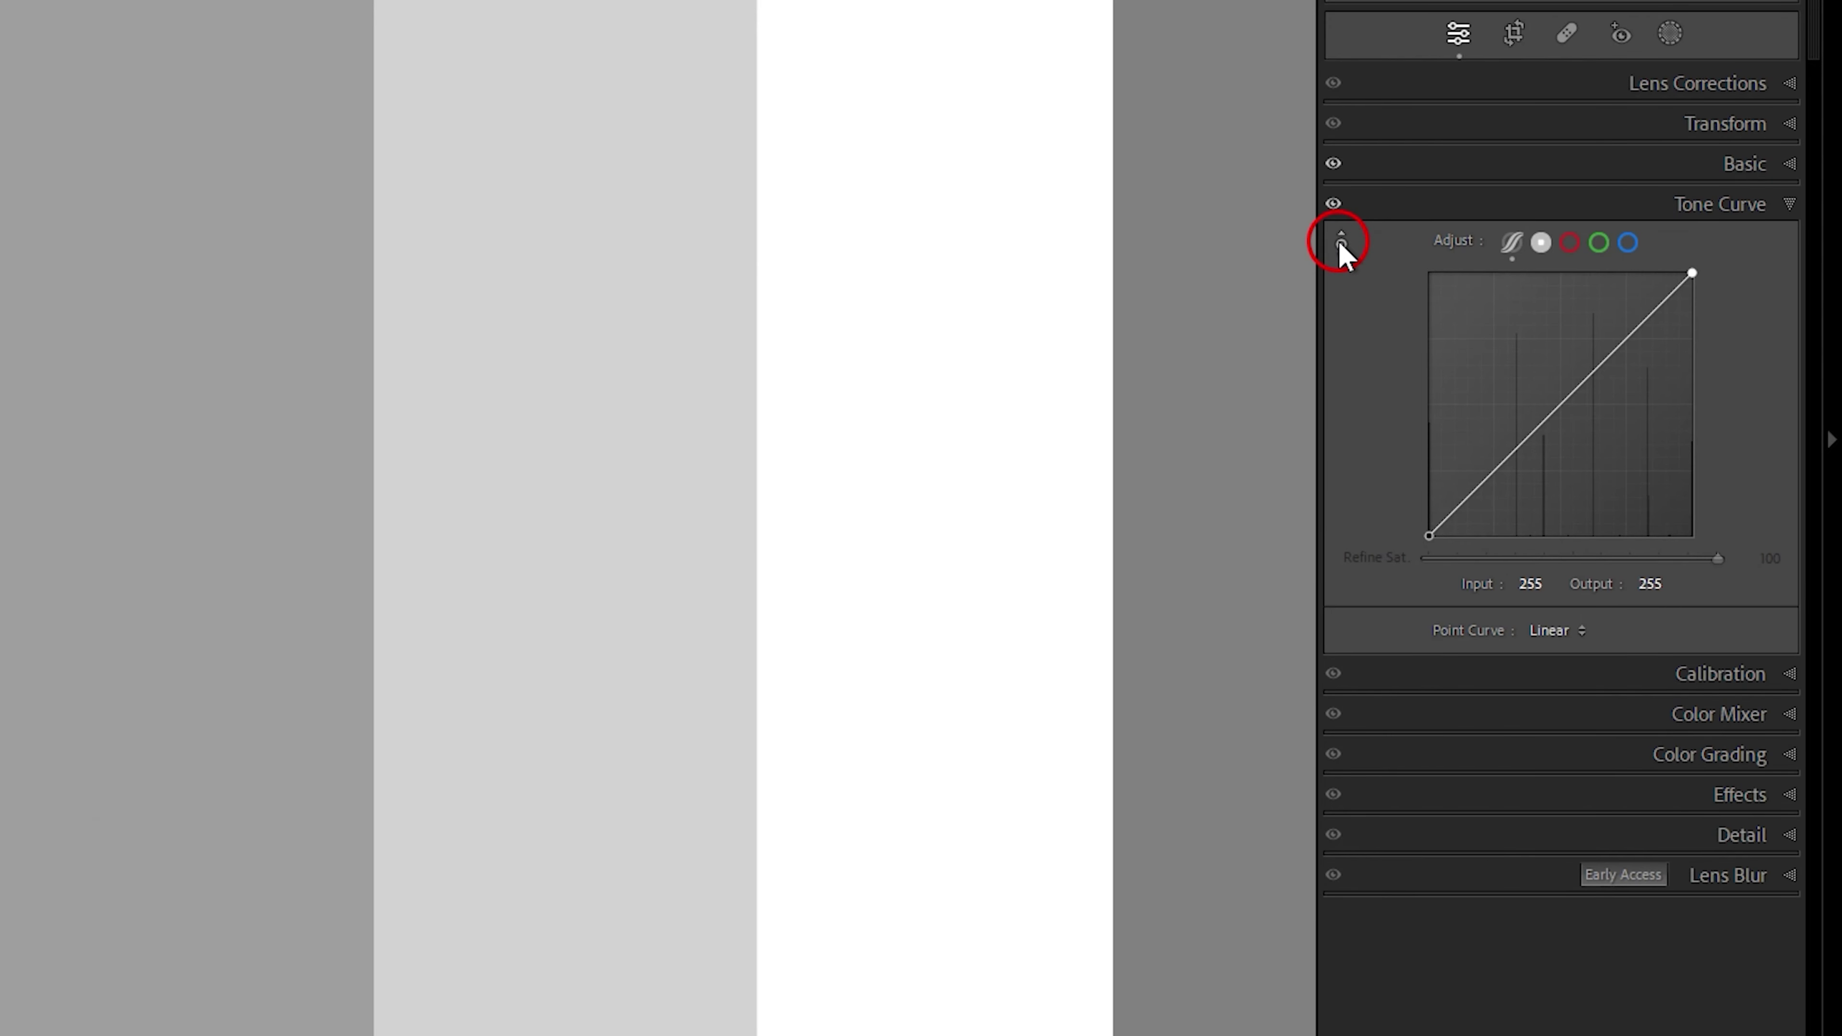
- With the targeted adjustment tool, brighten the mid-grey band and darken the third band, restarting from Linear once
click(1340, 245)
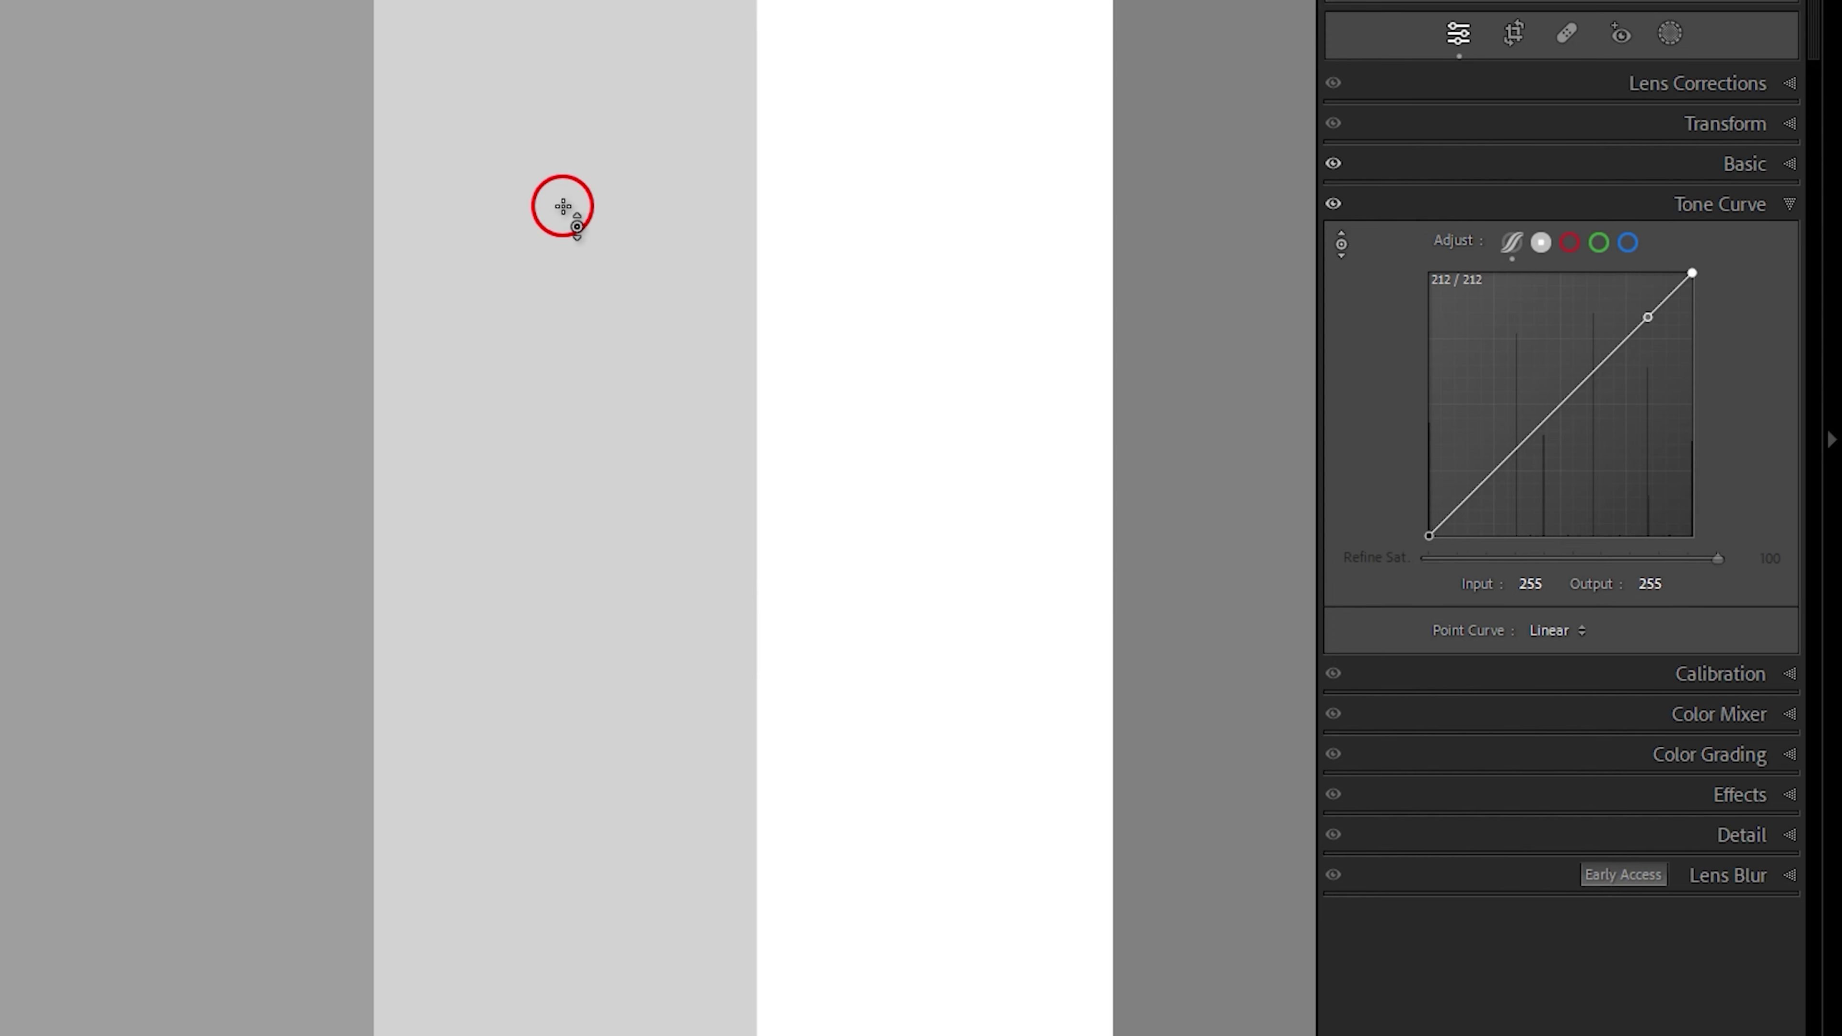
drag(562, 207, 549, 456)
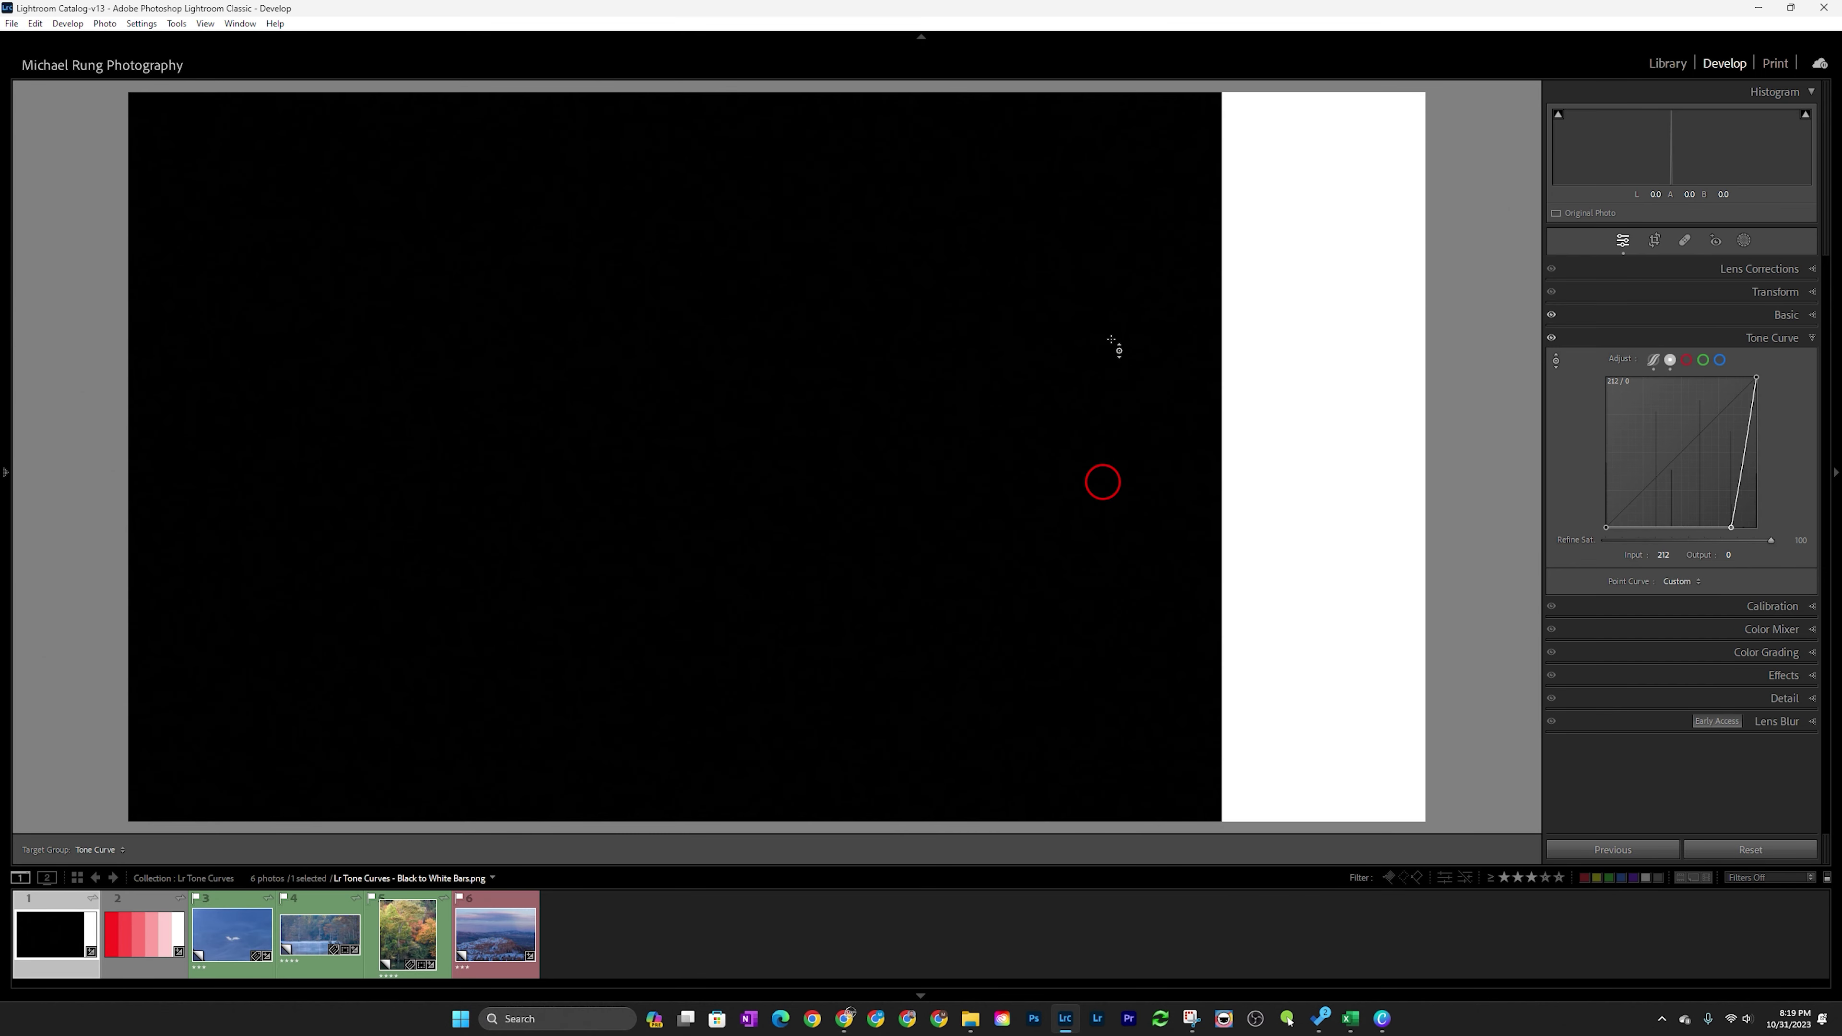
drag(1112, 339, 1107, 214)
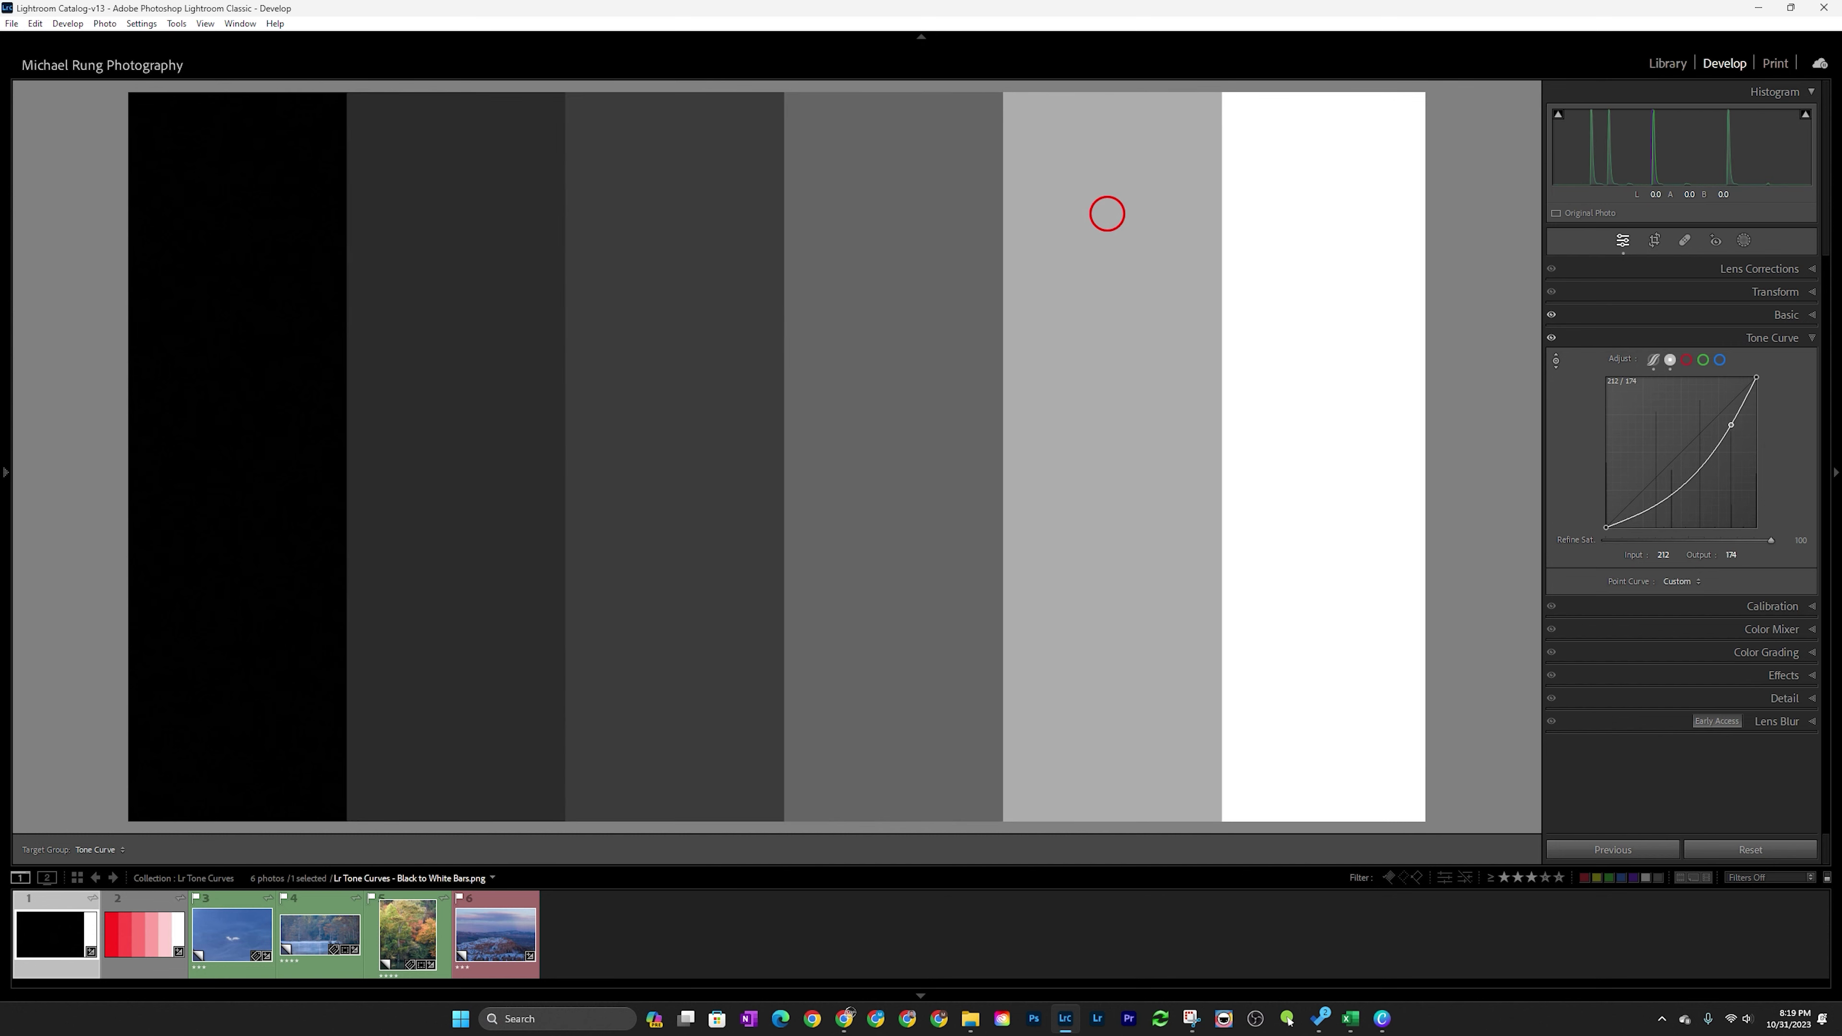
double_click(1623, 359)
click(1556, 361)
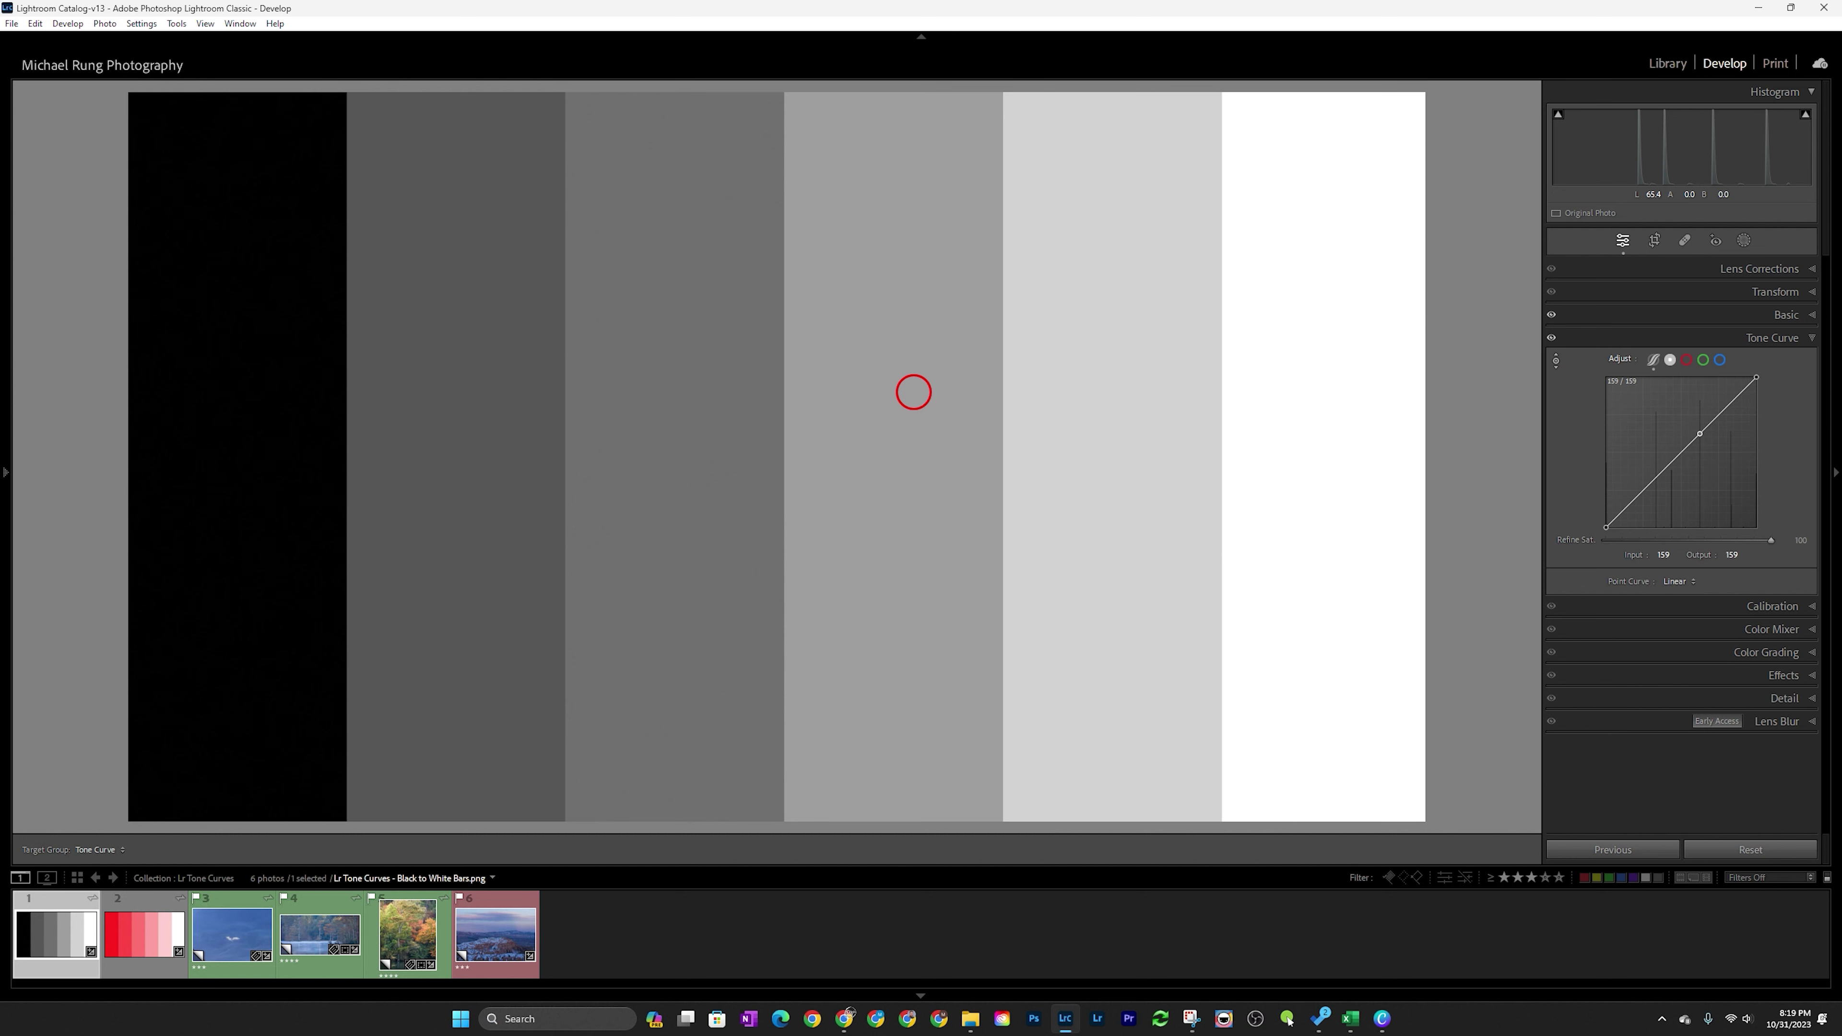
drag(914, 393, 913, 363)
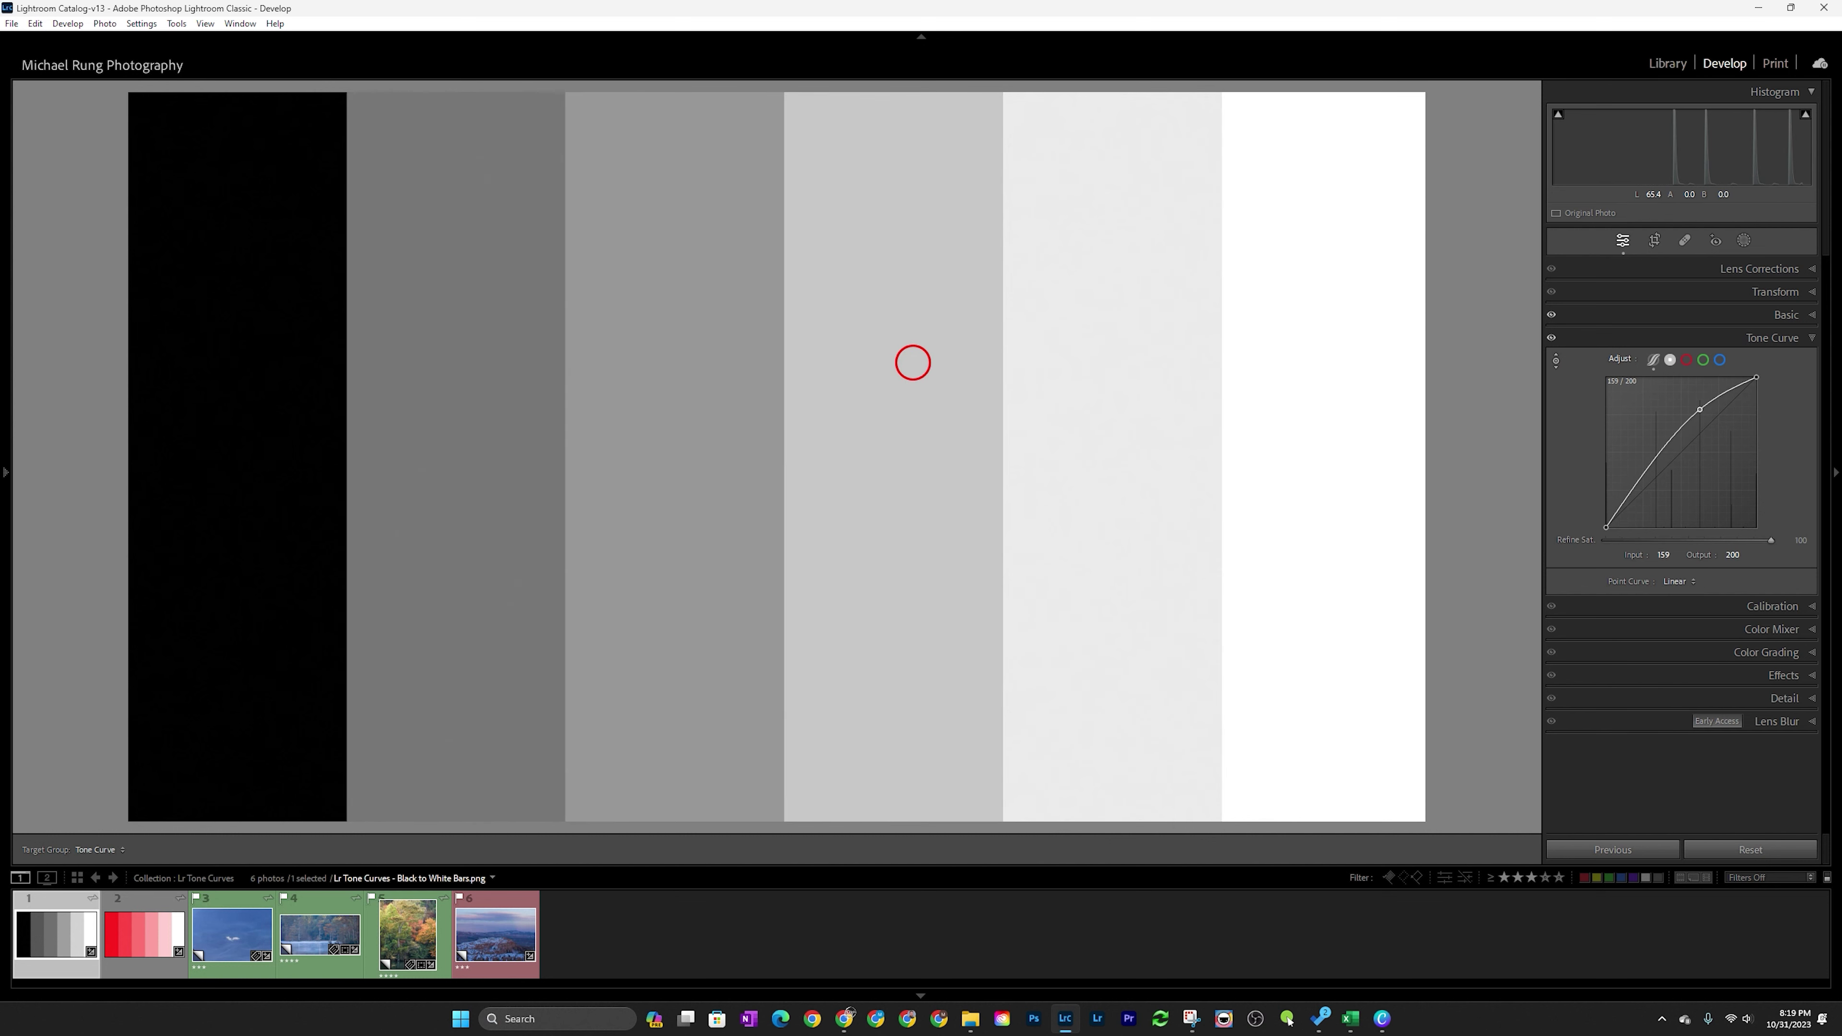
drag(696, 436, 691, 473)
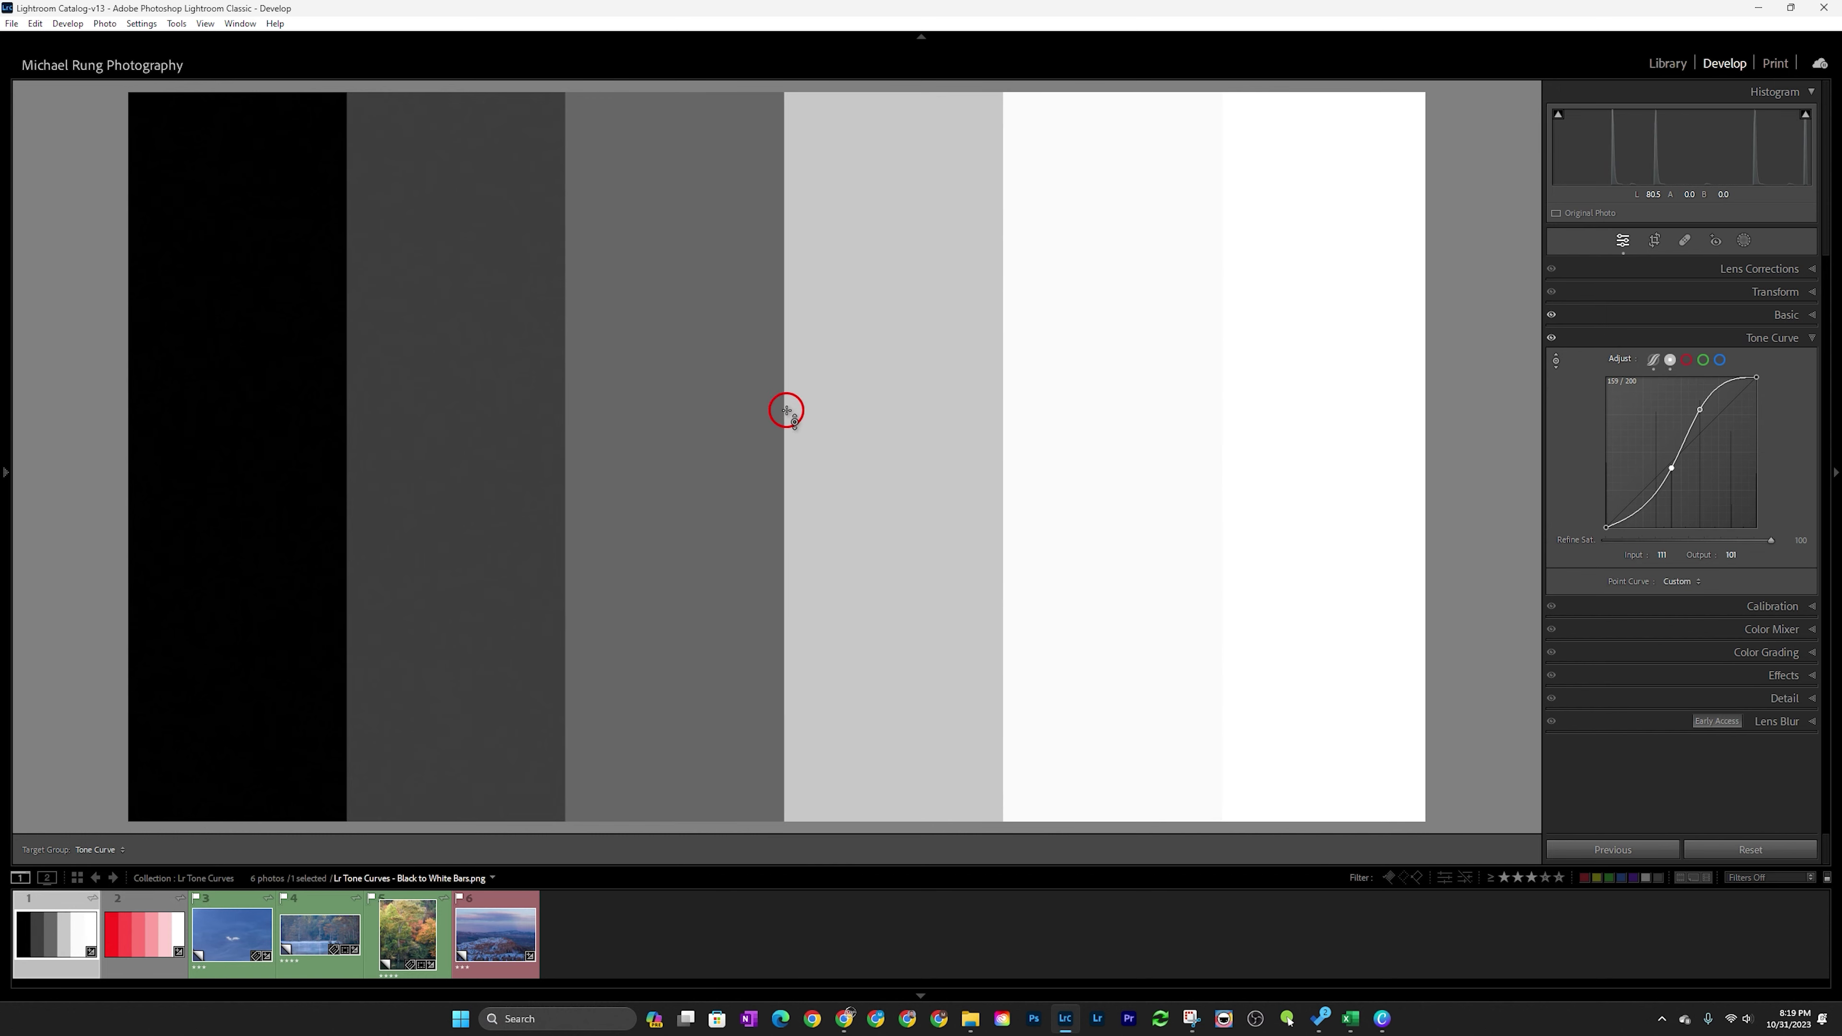
- Toggle the new S-curve off and on repeatedly to compare the grey bars
click(1553, 339)
click(1552, 338)
click(1552, 338)
click(1552, 338)
click(1552, 339)
click(1553, 339)
click(1552, 339)
click(1552, 338)
- Darken the near-white band slightly, then type 212 as the upper curve point's output
drag(1128, 370, 1133, 392)
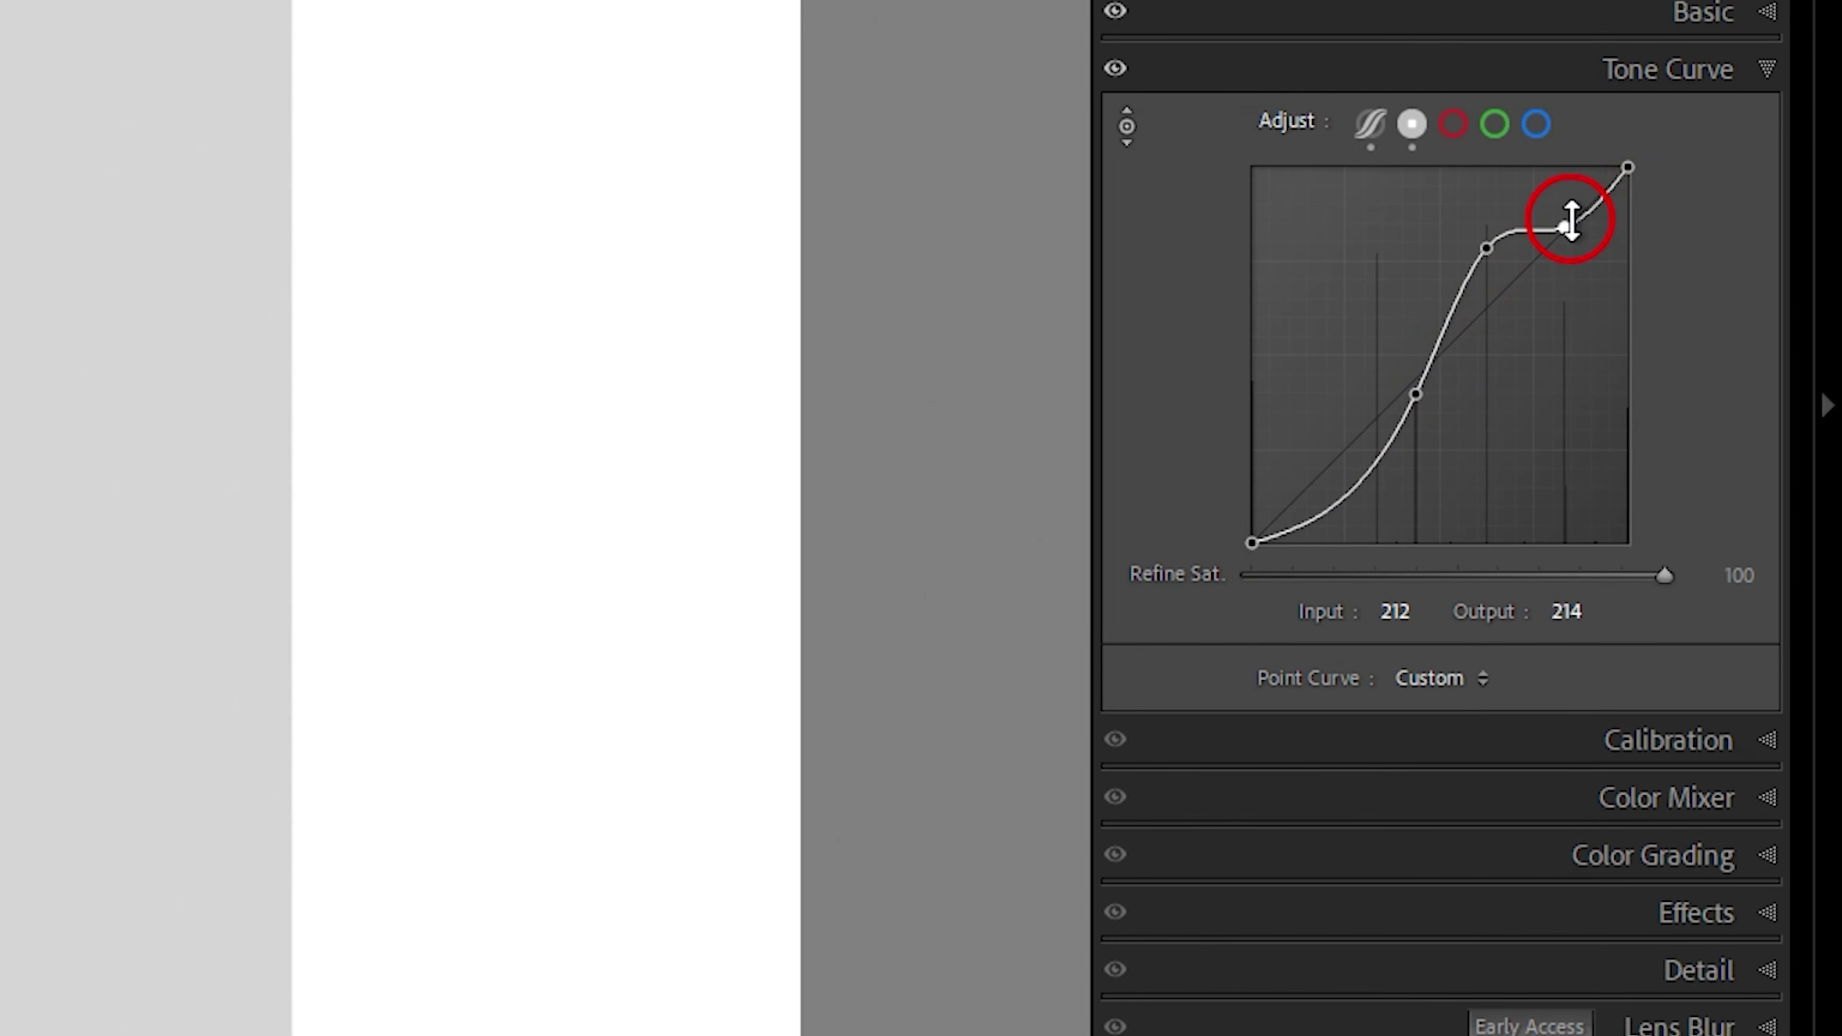
mouse_move(1254, 530)
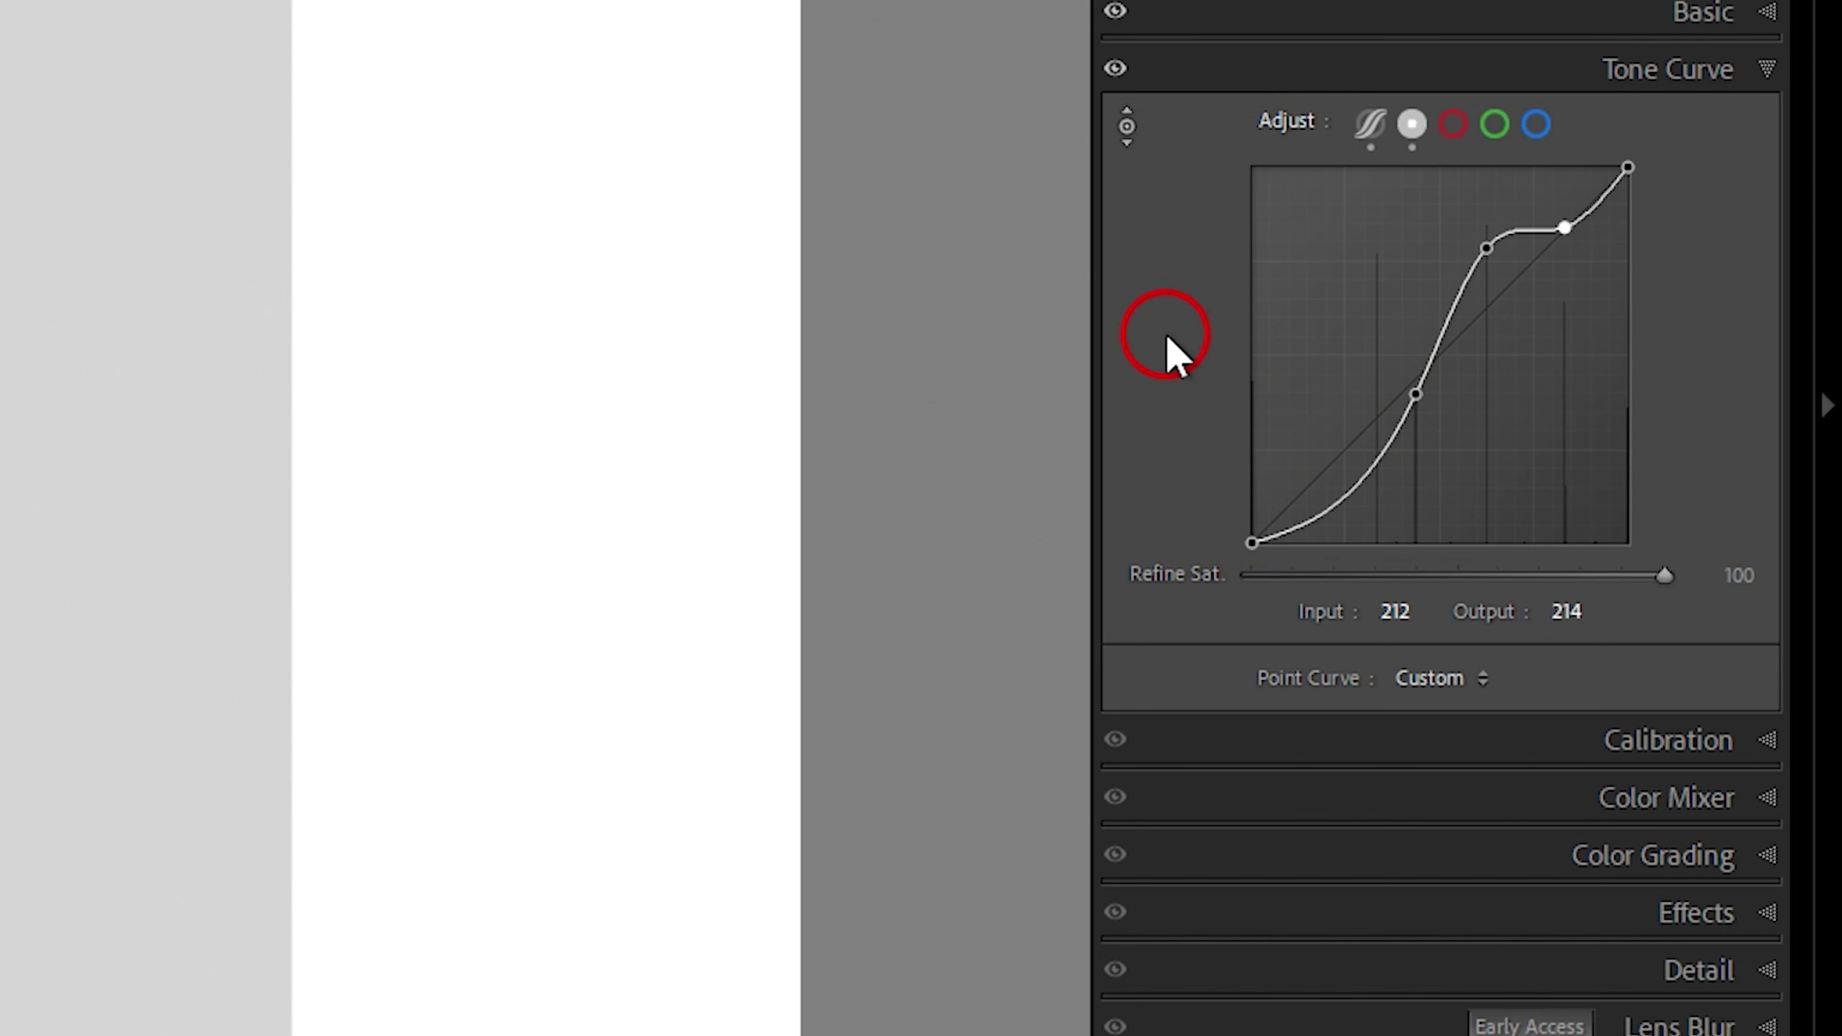
click(1566, 228)
click(1567, 611)
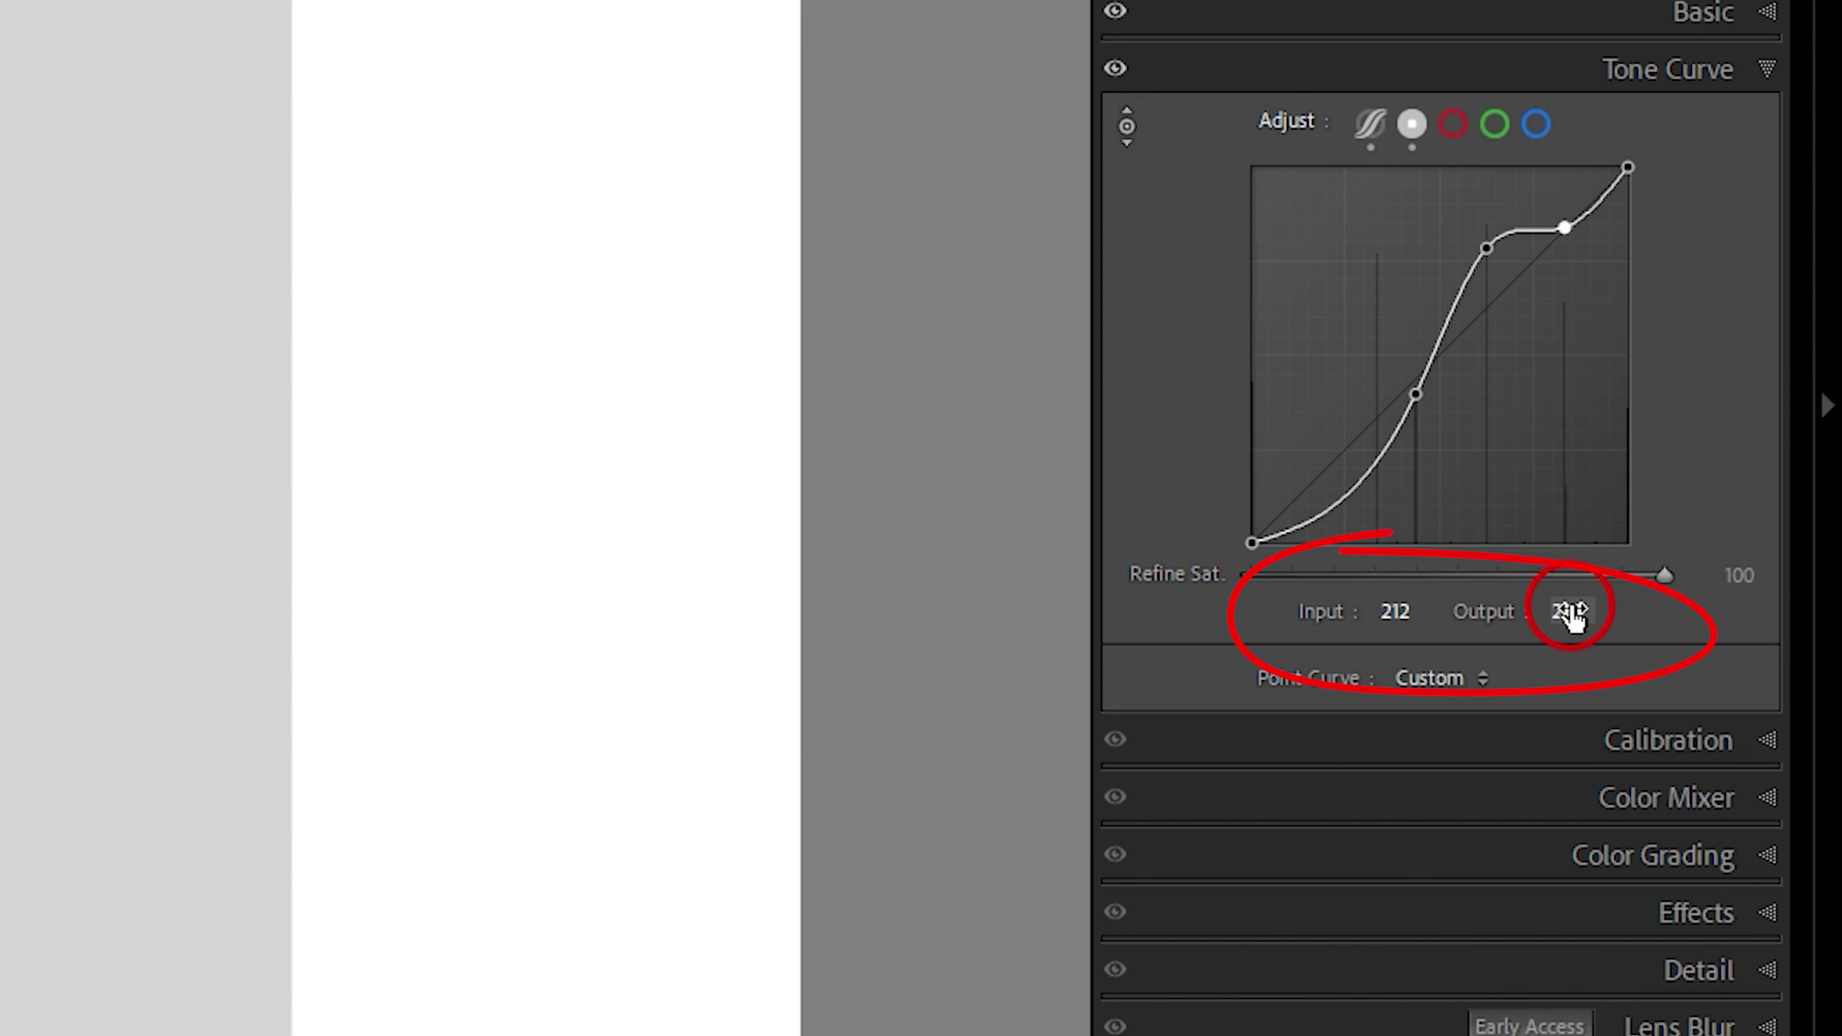
text(212)
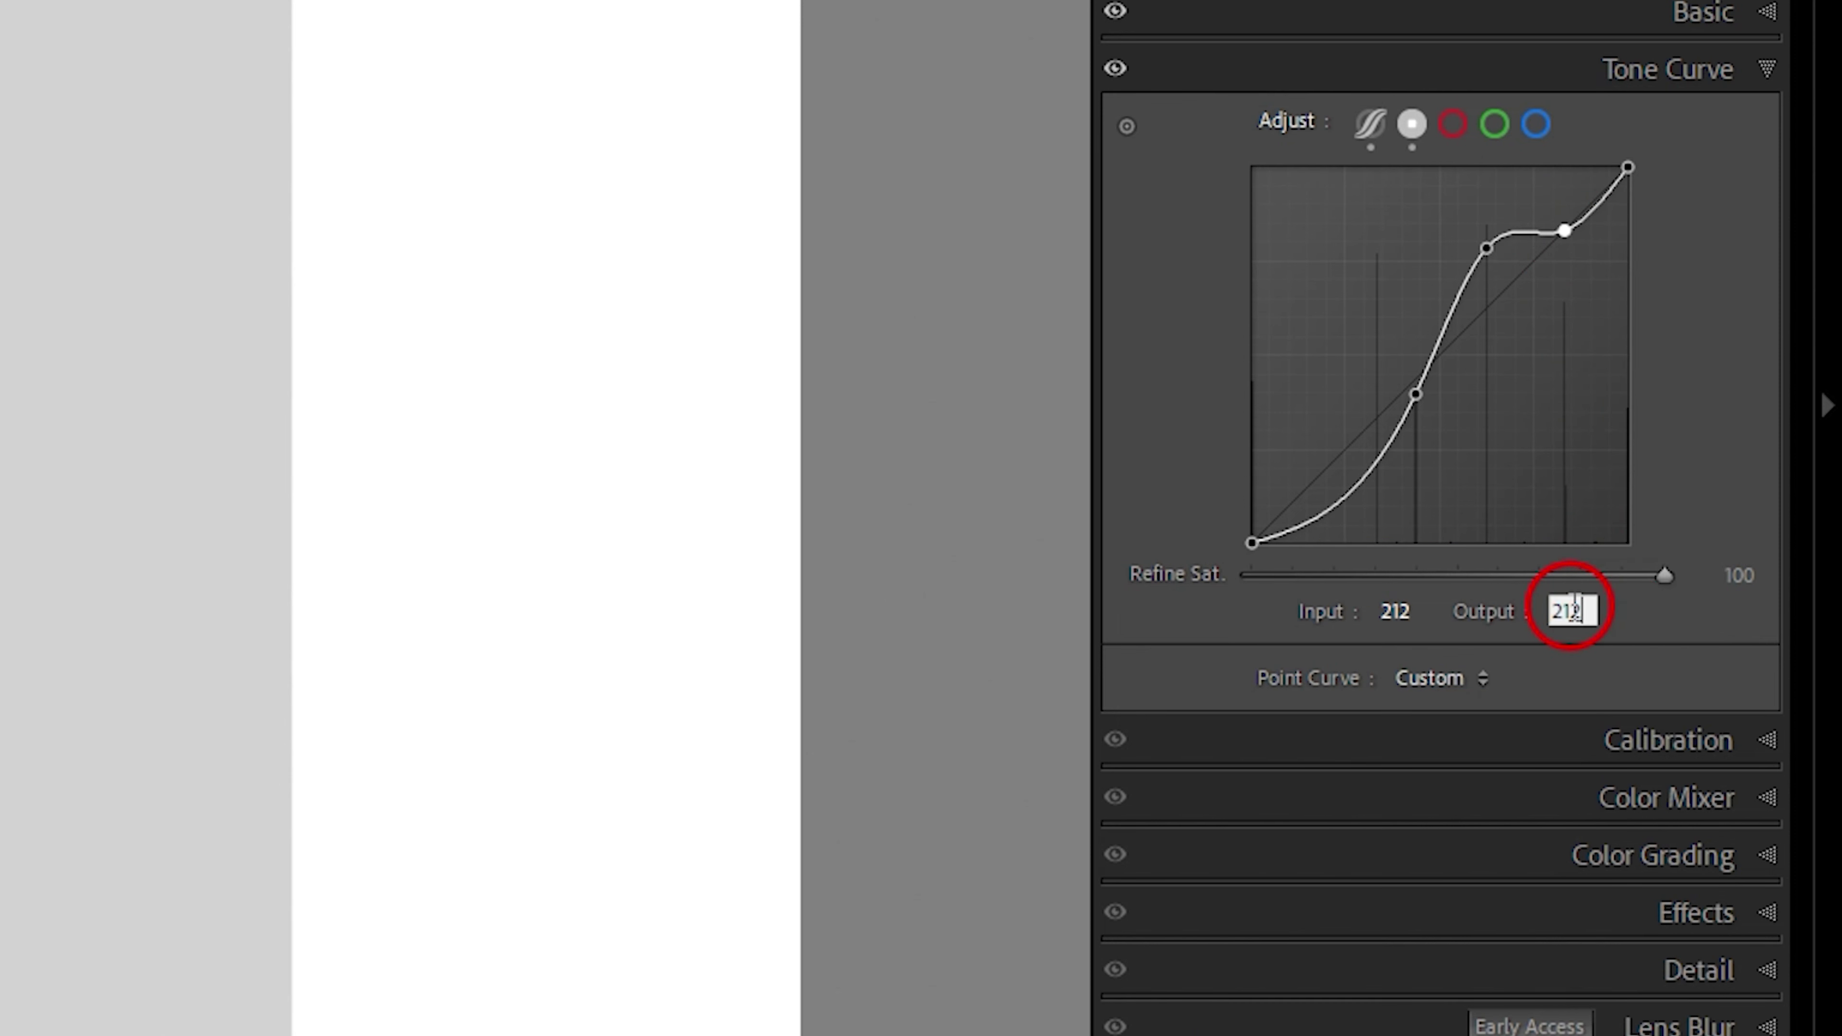
key(Return)
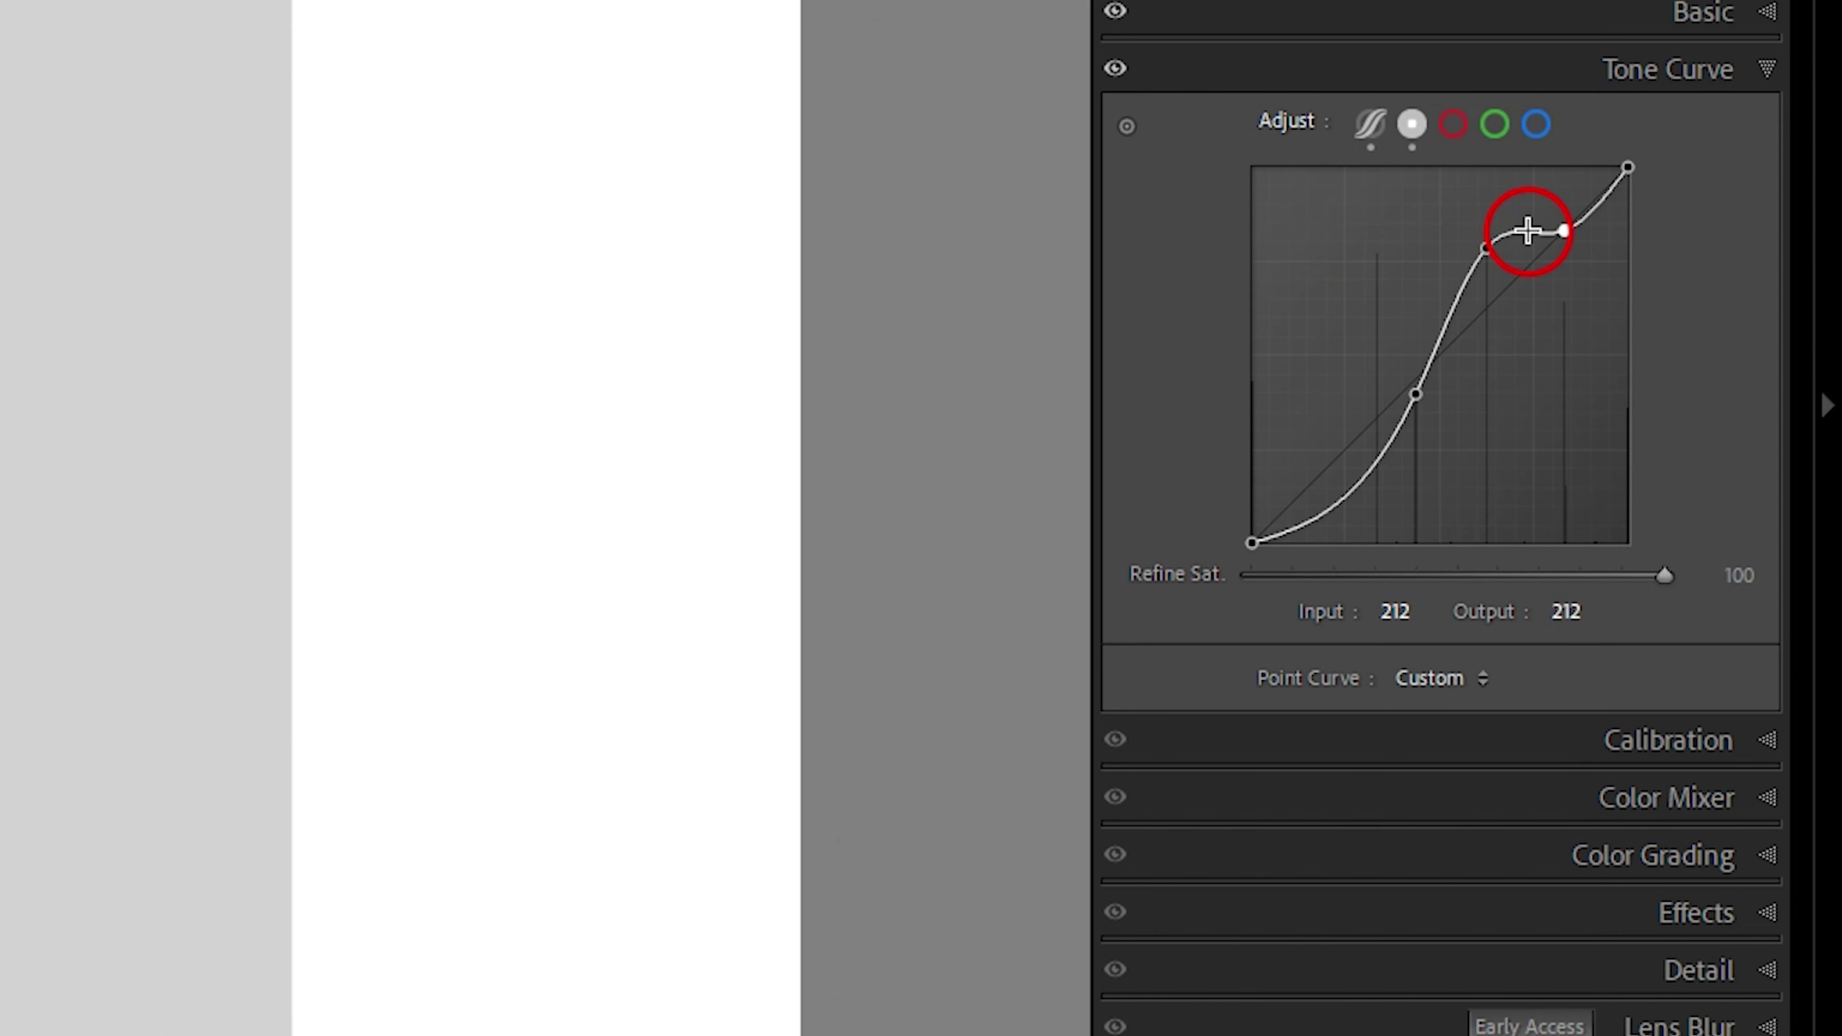
- Add curve points: lower one at input 184, raise two midtone points, and drop input 110 to output 34
drag(1524, 232, 1478, 309)
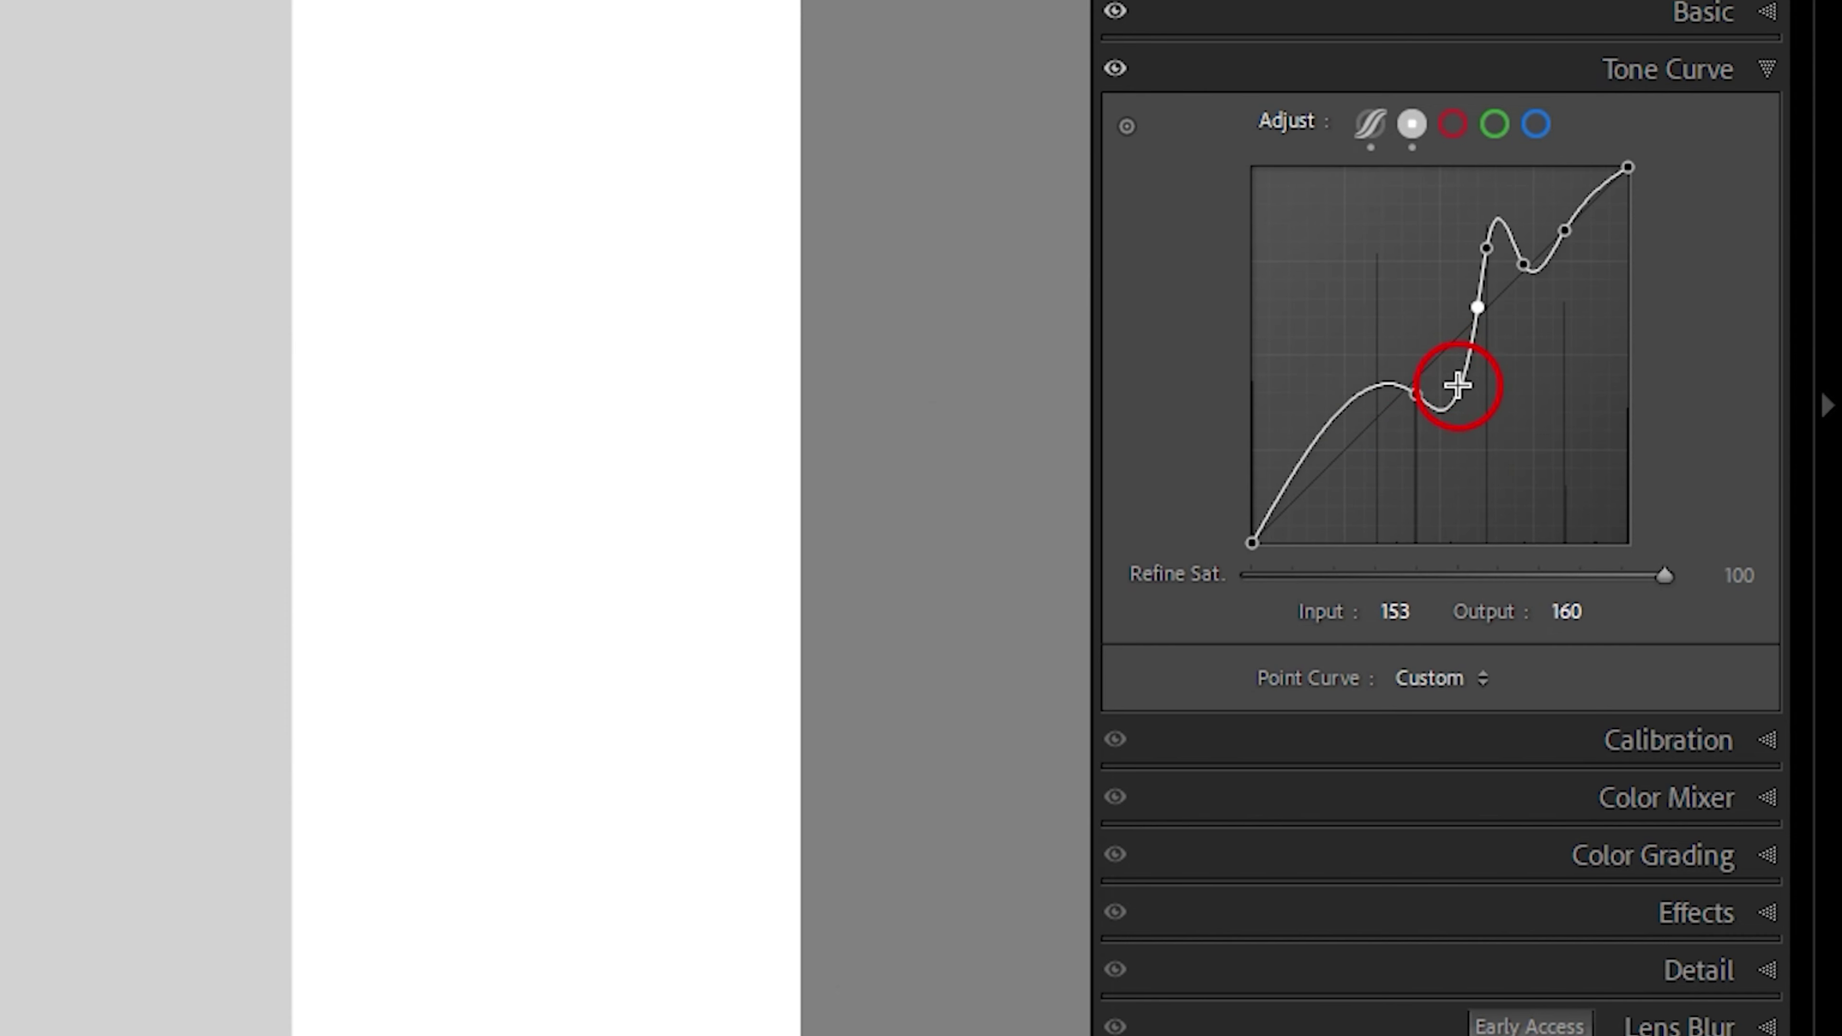
click(1455, 389)
drag(1455, 390, 1443, 359)
drag(1385, 434, 1380, 419)
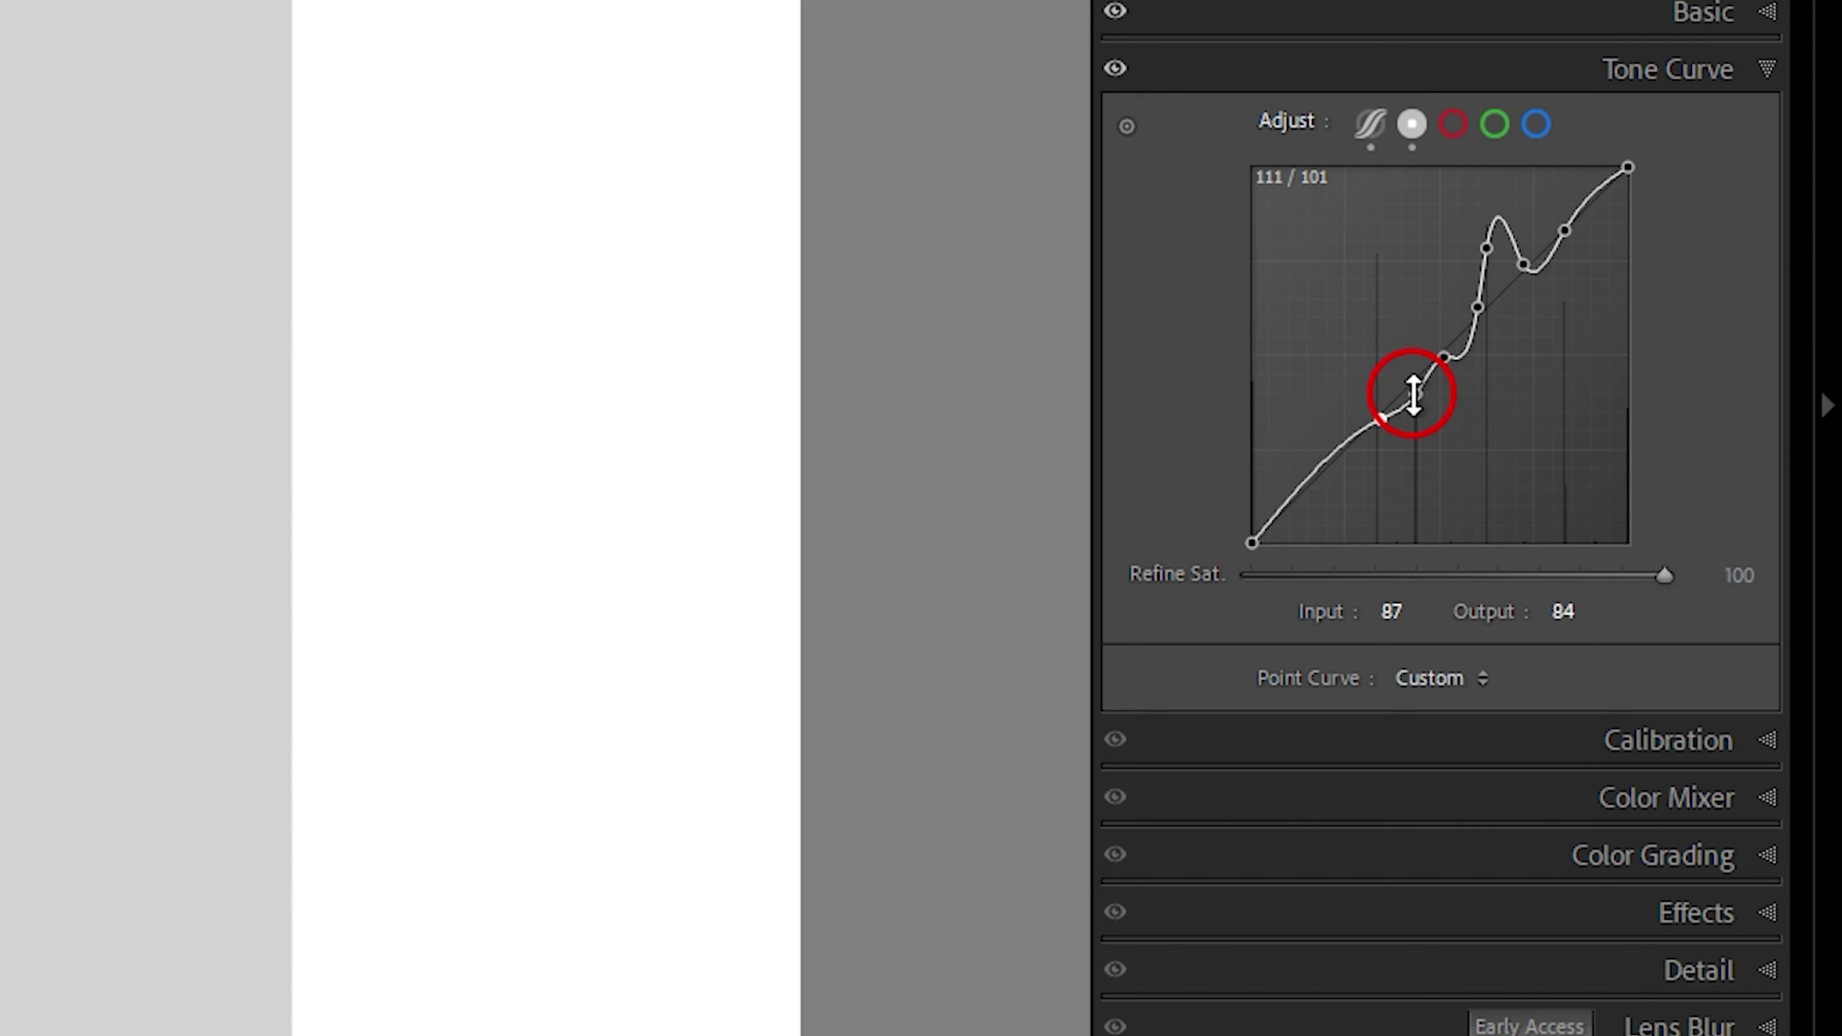
drag(1414, 395, 1416, 500)
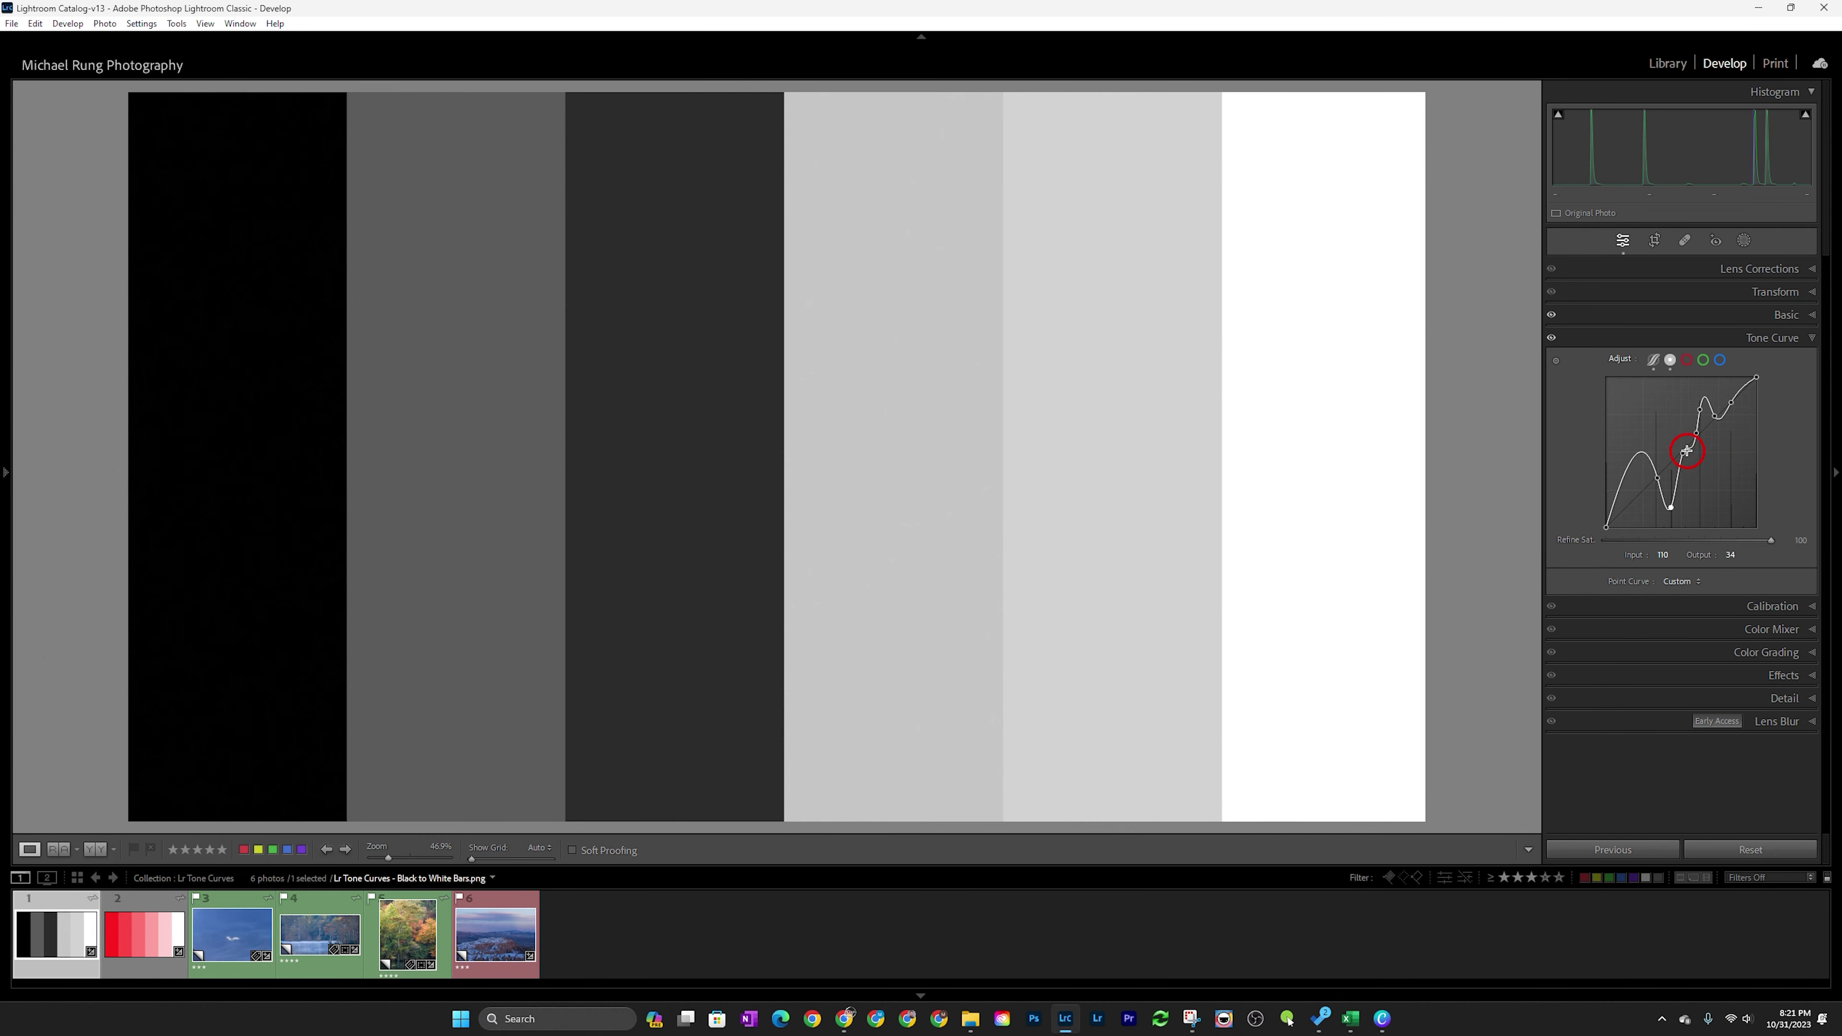
- Add lower-curve points, fine-tuning one for the third bar and pulling the lower hump point down
click(1697, 437)
drag(1671, 506, 1672, 484)
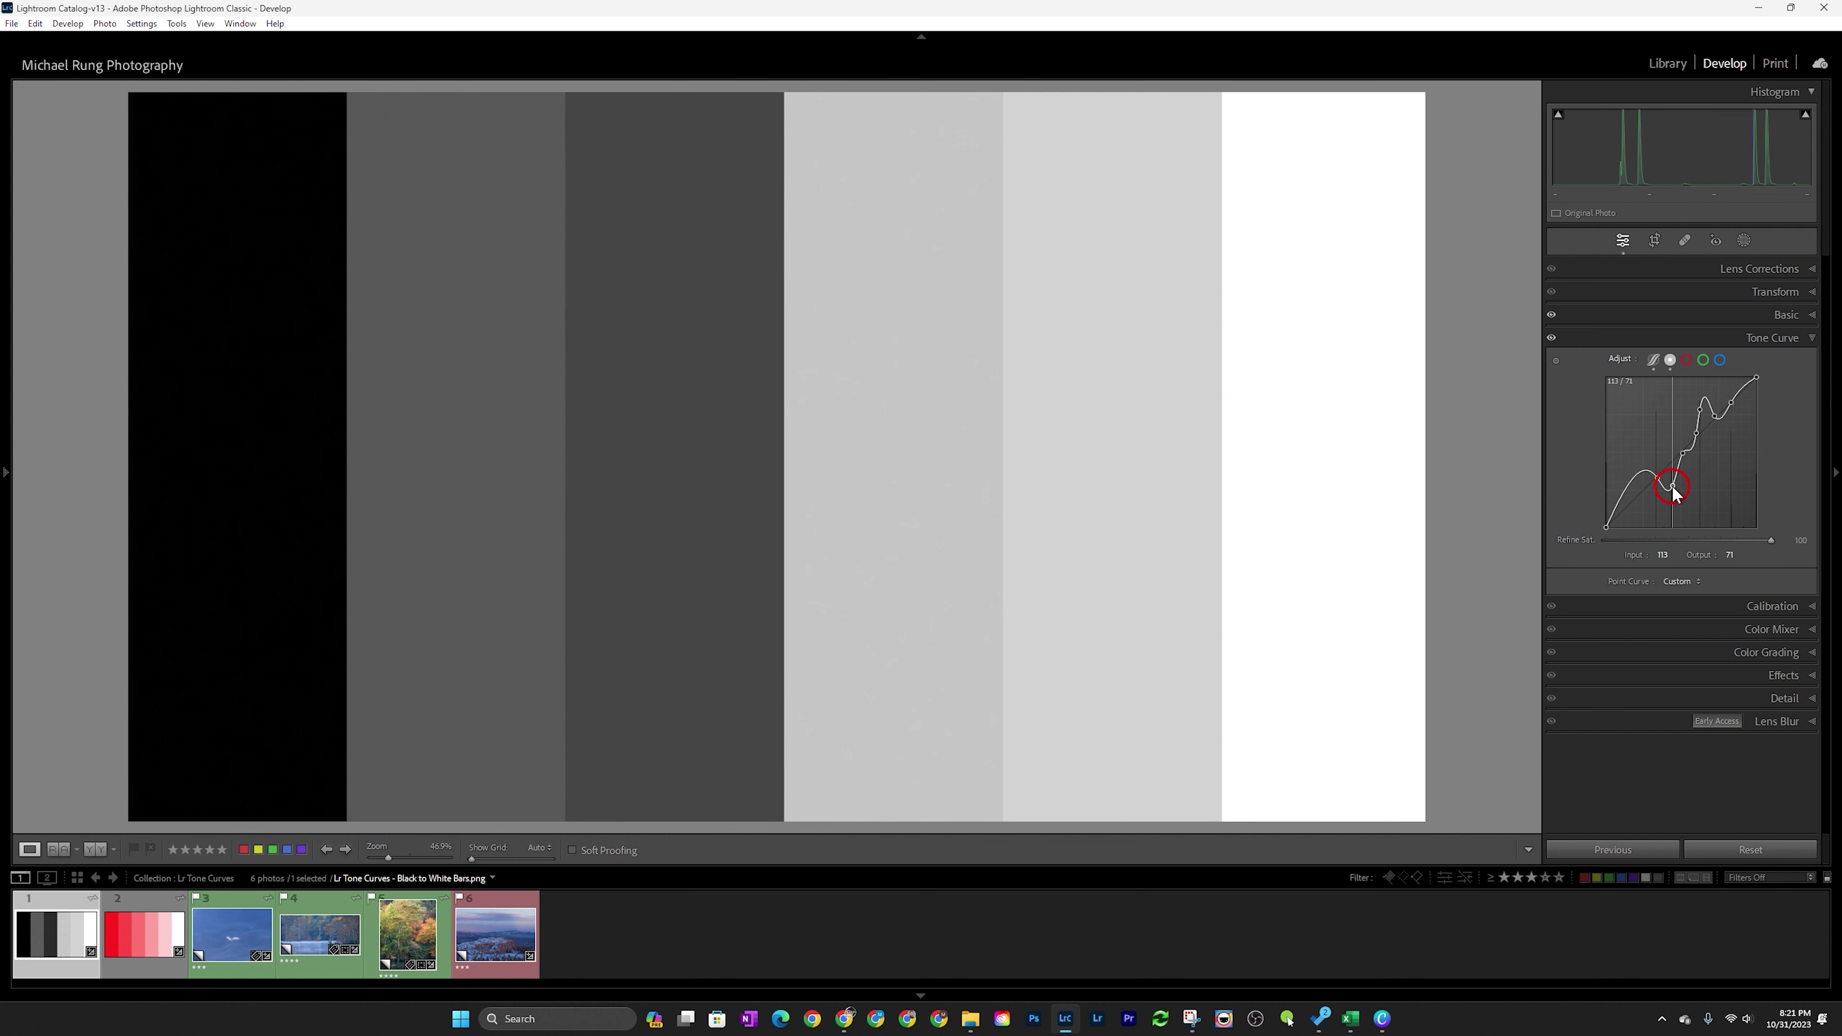
drag(1672, 491, 1672, 492)
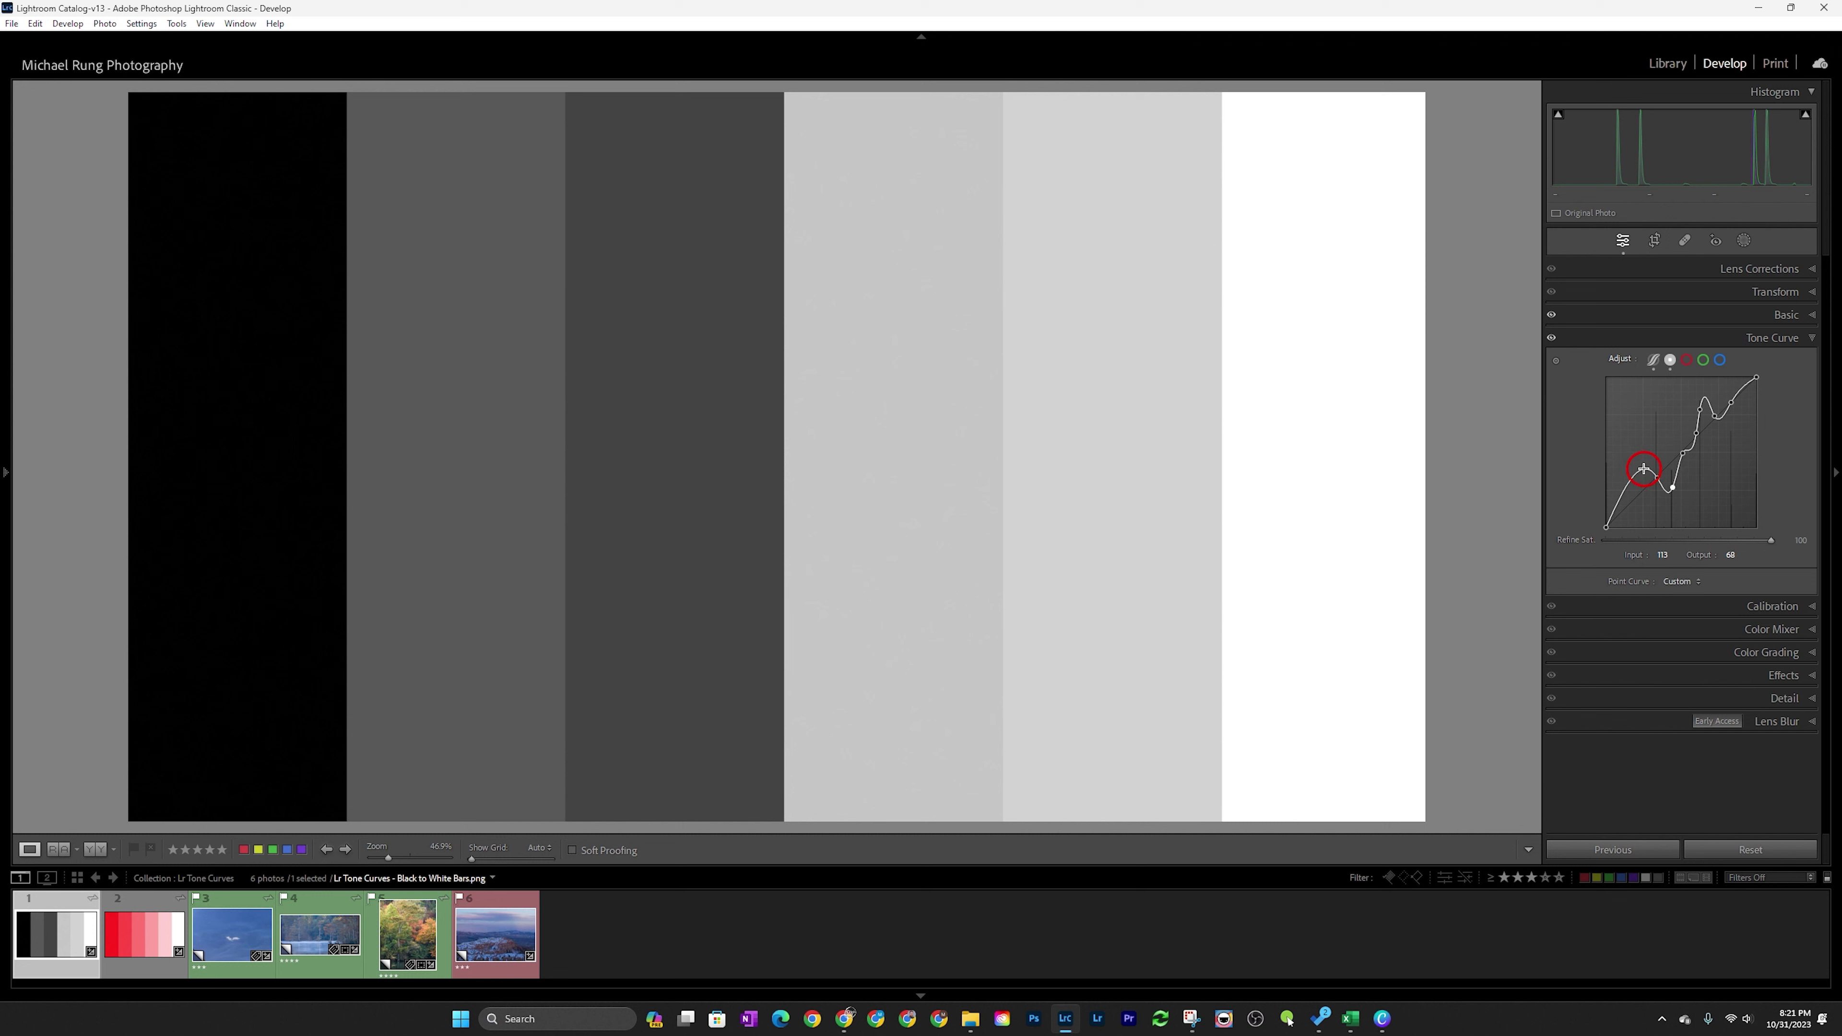
click(1643, 470)
drag(1643, 469, 1646, 488)
- Change the selected shadow point's output from 69 to 68, matching its input of 68
click(1662, 555)
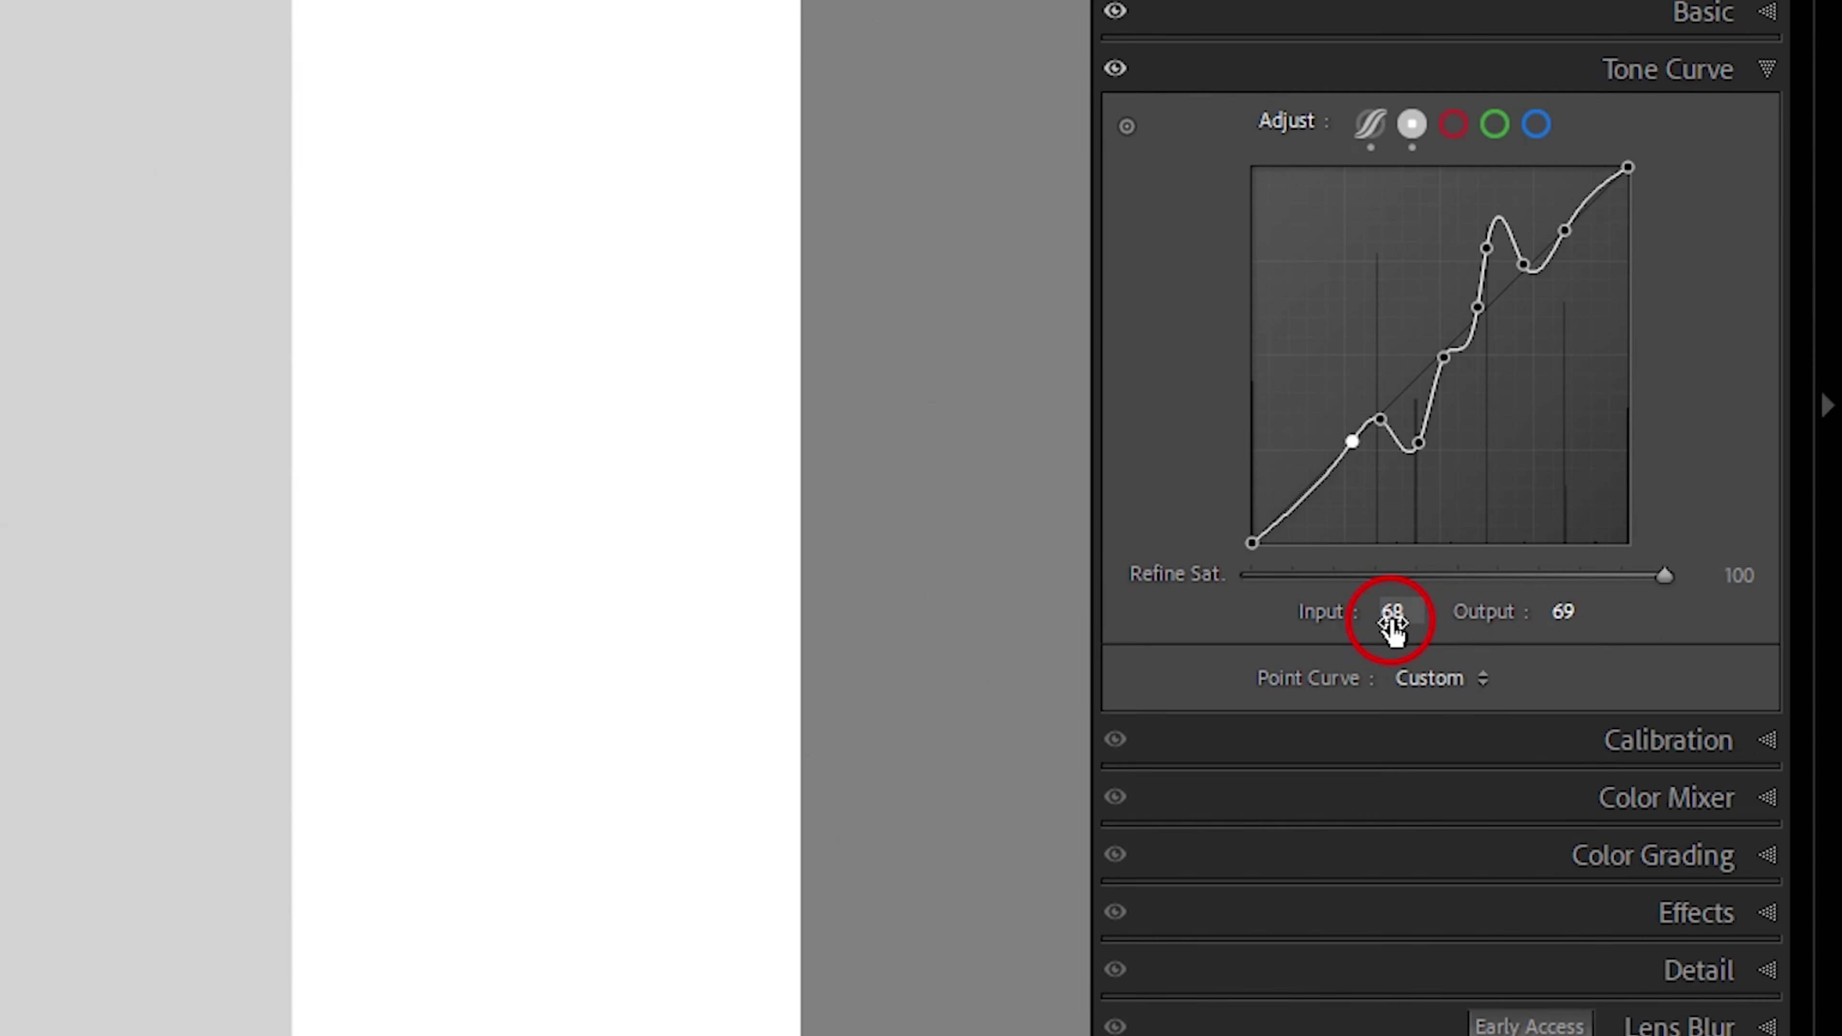
click(1564, 618)
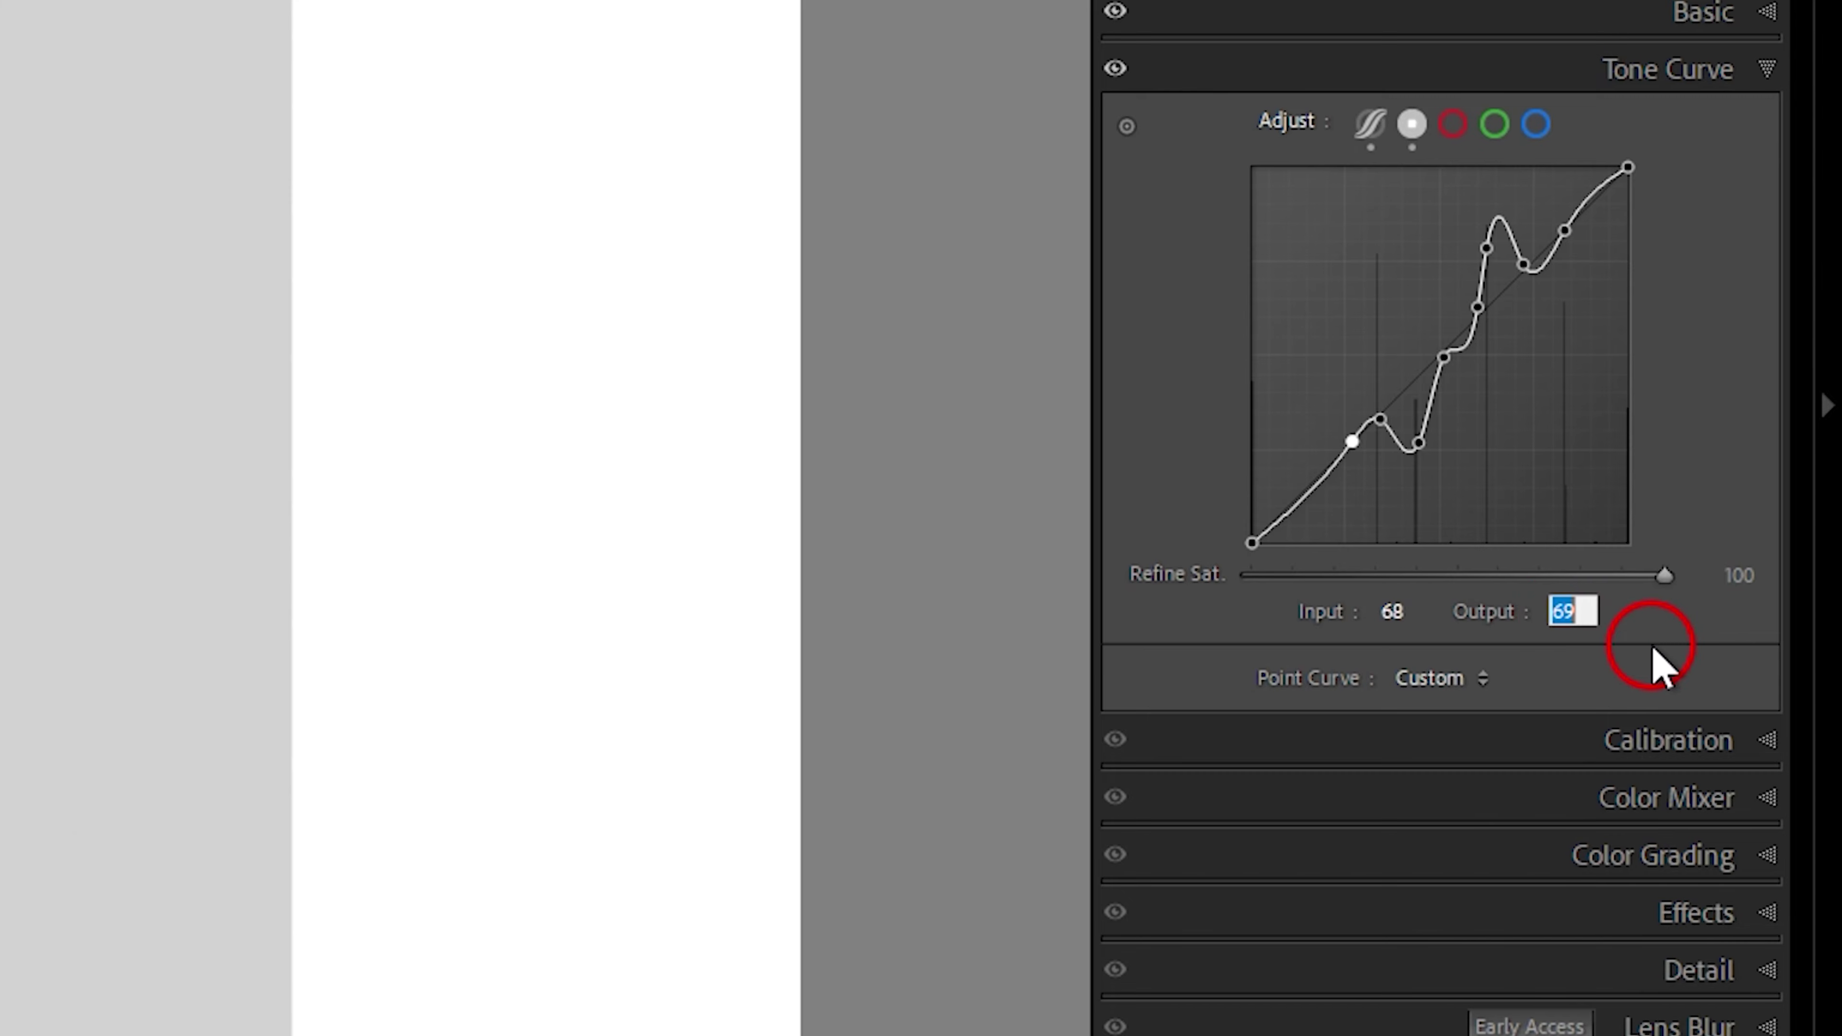
key(Down)
key(Return)
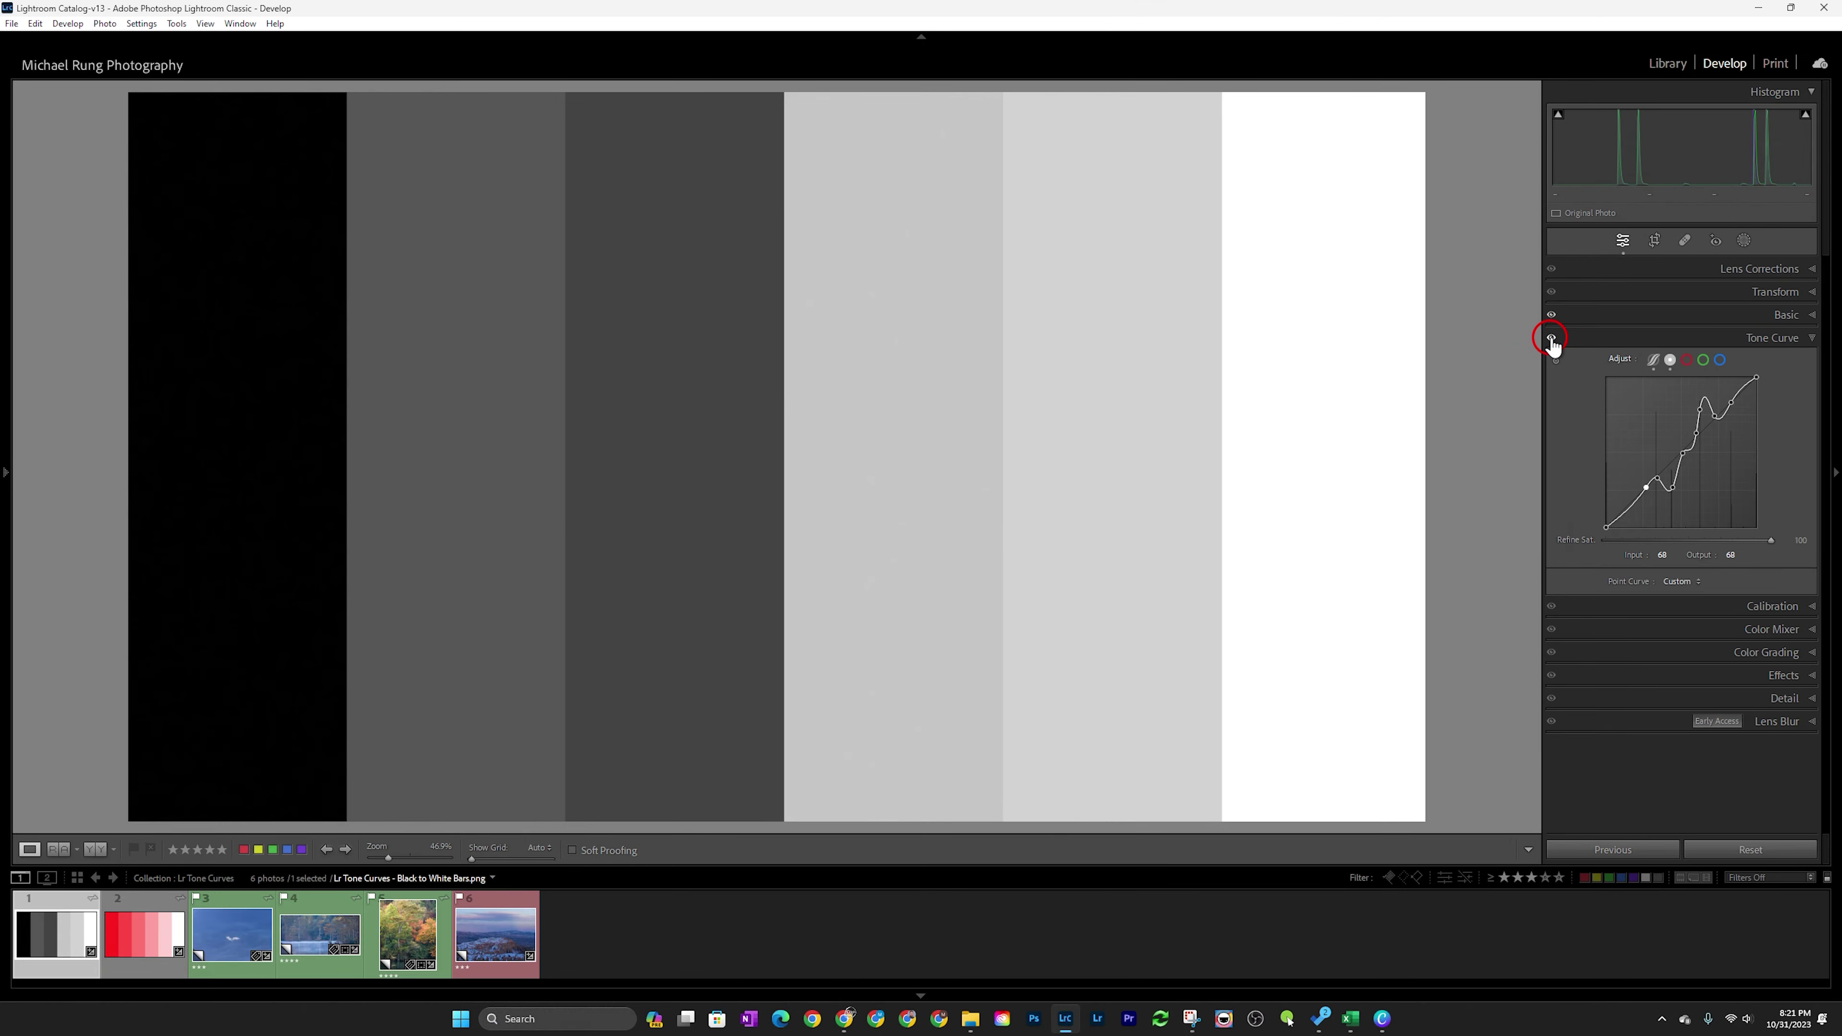
click(1551, 338)
click(1551, 338)
click(1551, 338)
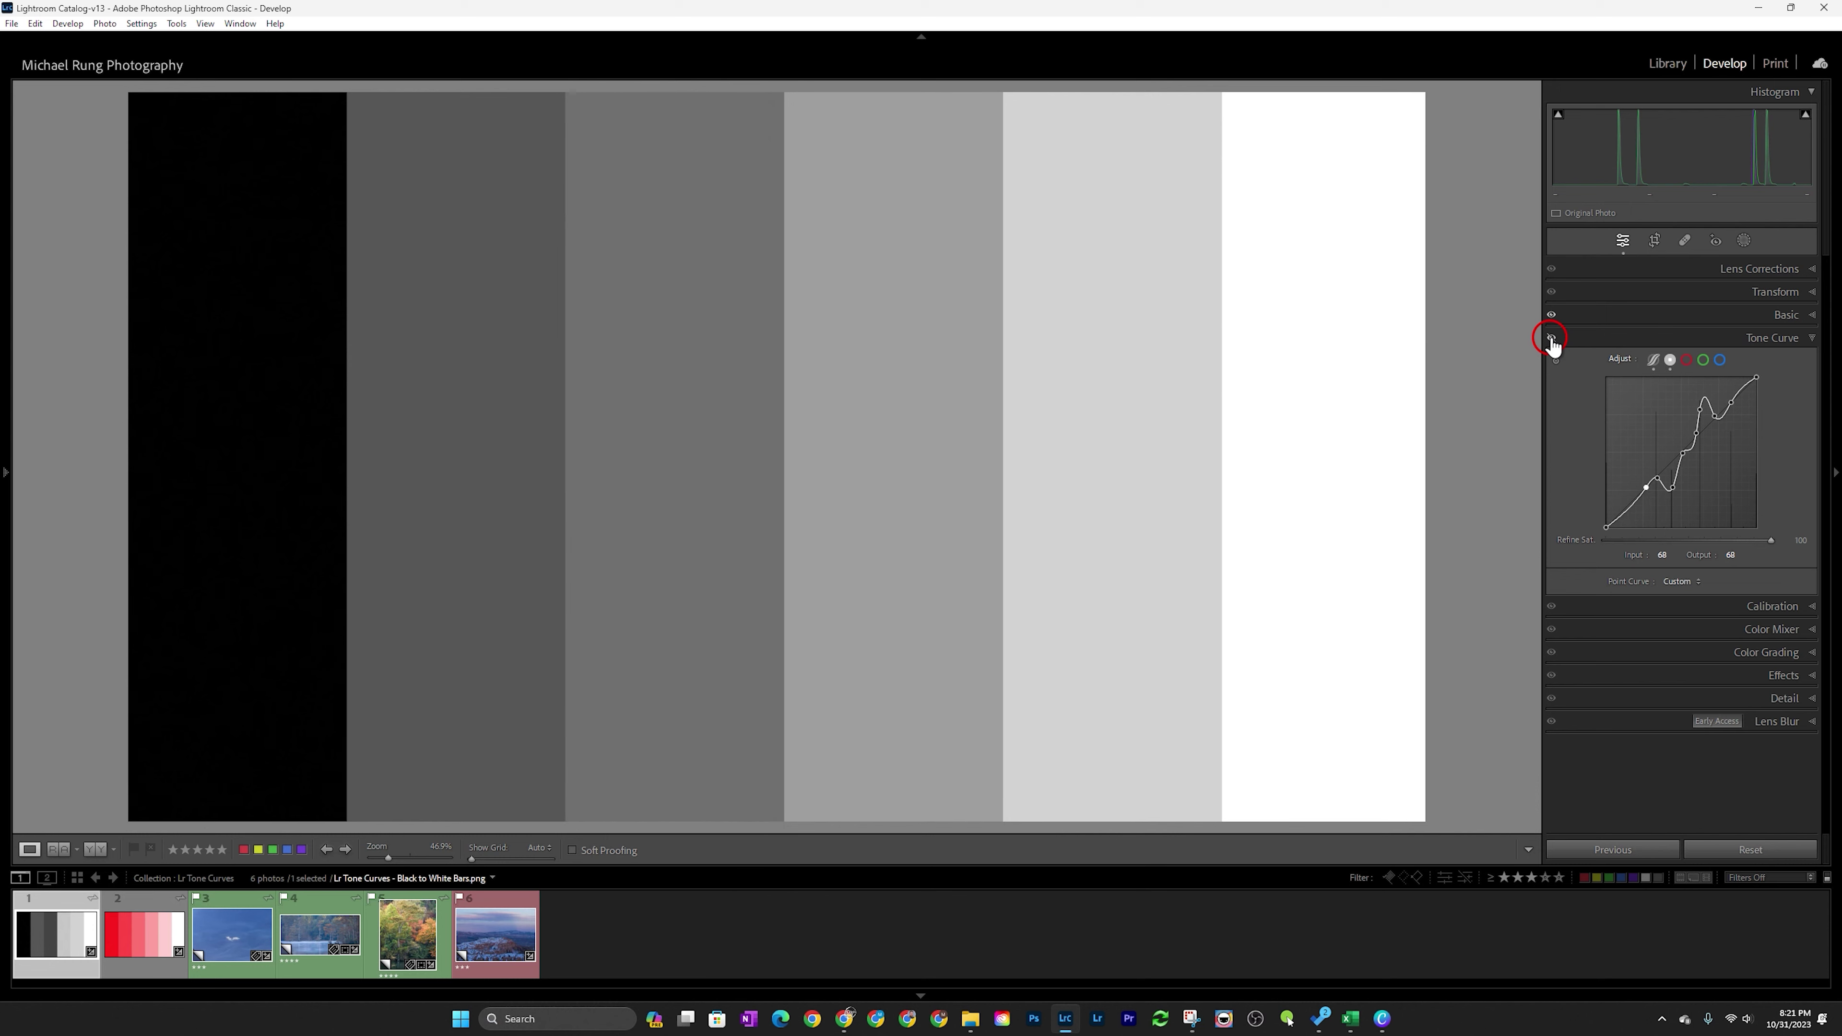
click(1551, 338)
click(1551, 339)
click(1551, 338)
click(1551, 338)
click(1551, 338)
click(1551, 338)
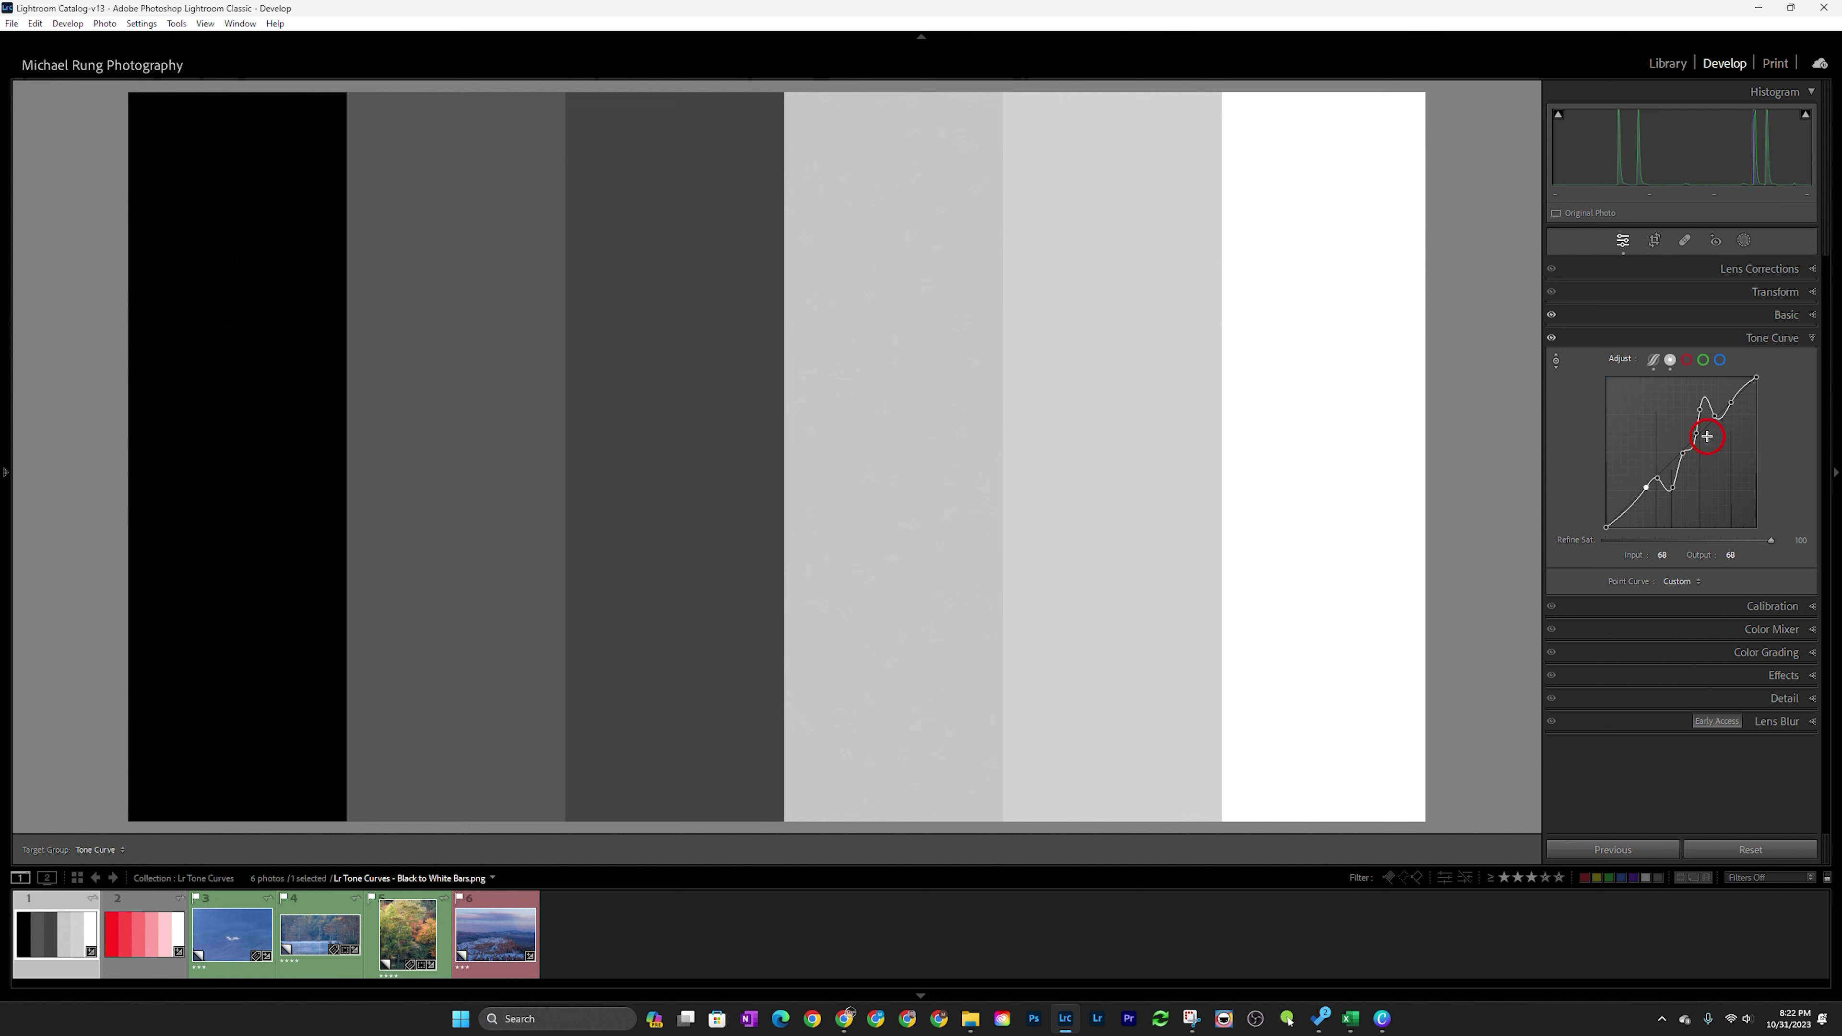
- Reset the curve to Linear, select the red channel, and reopen the Tone Curve panel after Color Grading expands
double_click(1621, 361)
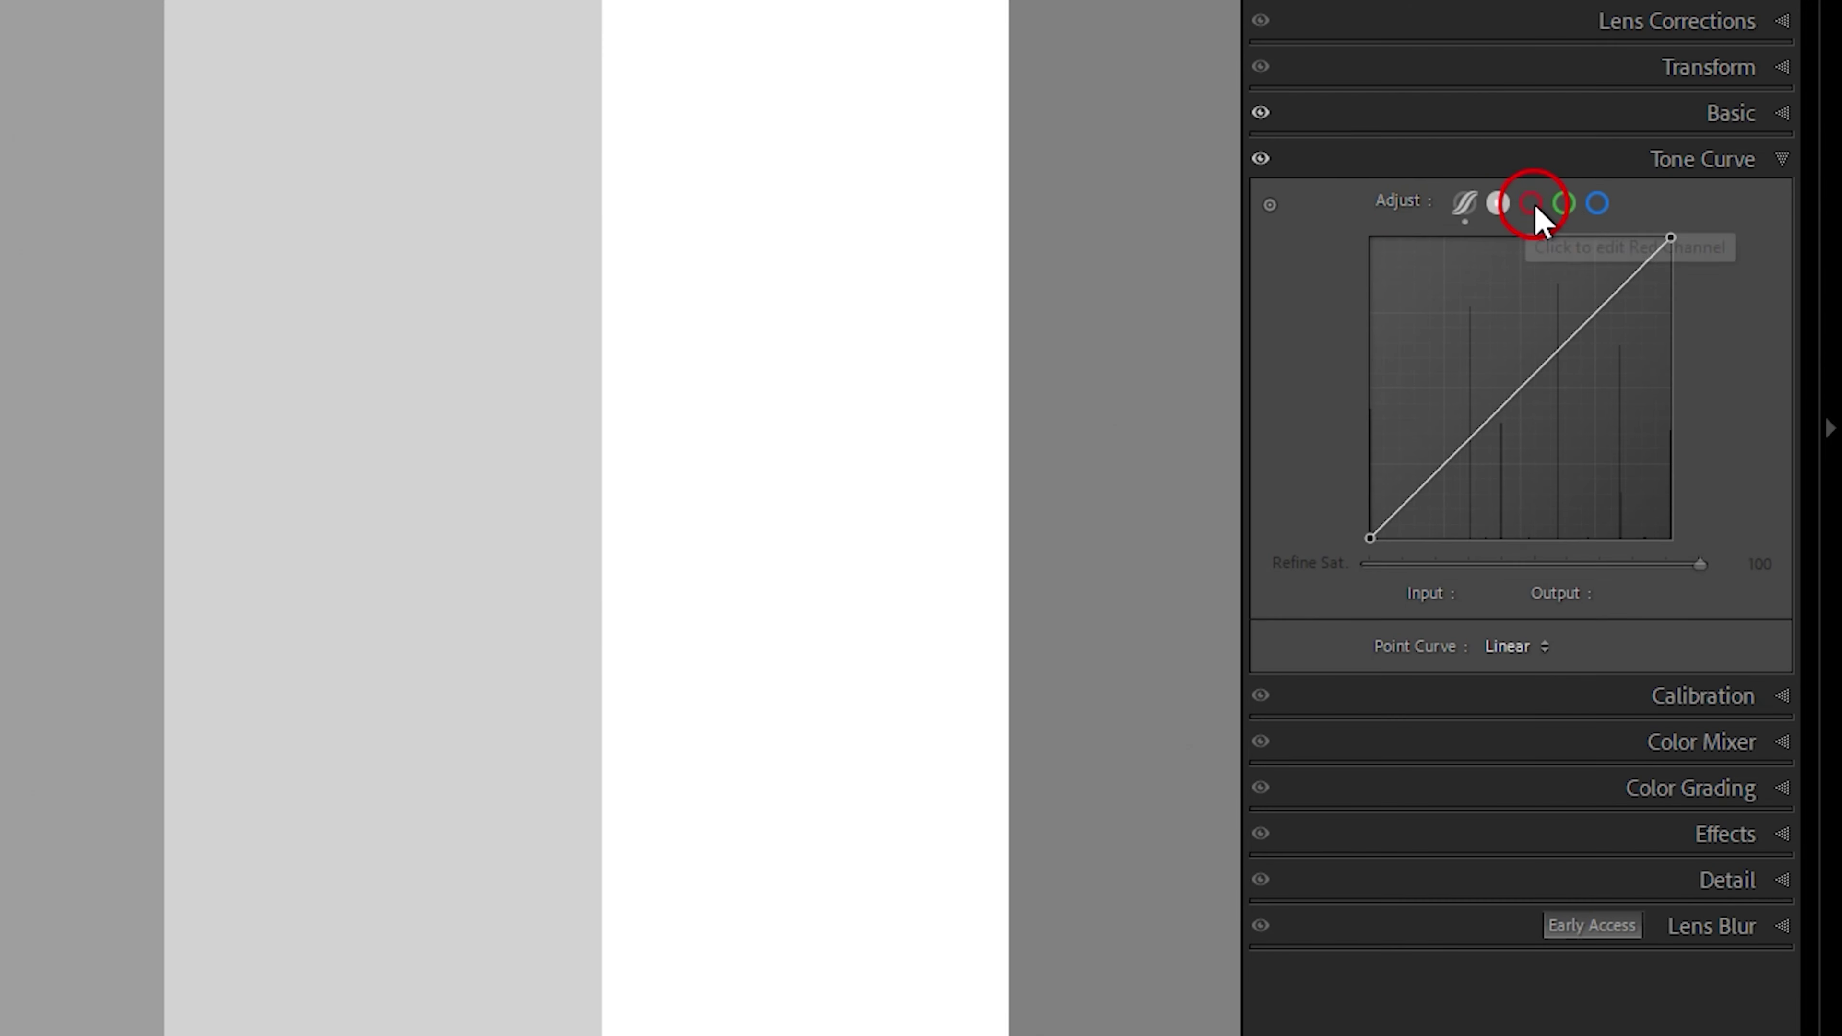
click(1532, 205)
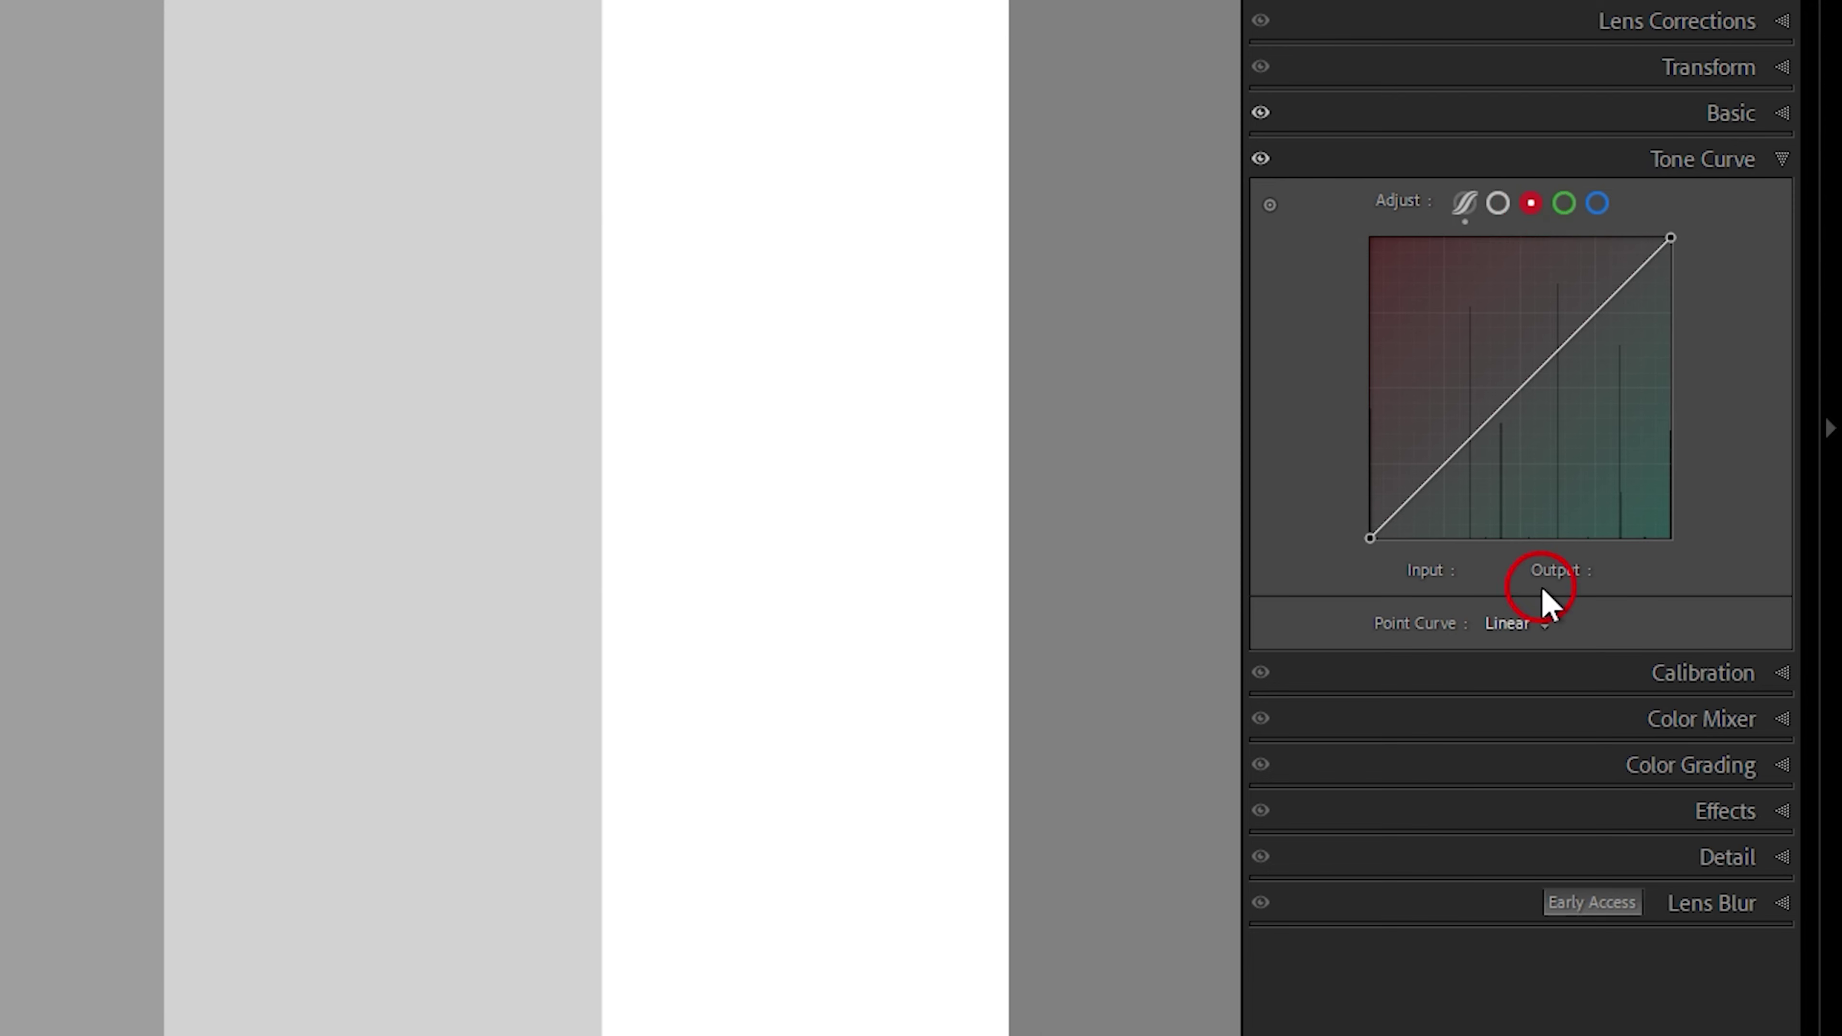
click(1541, 764)
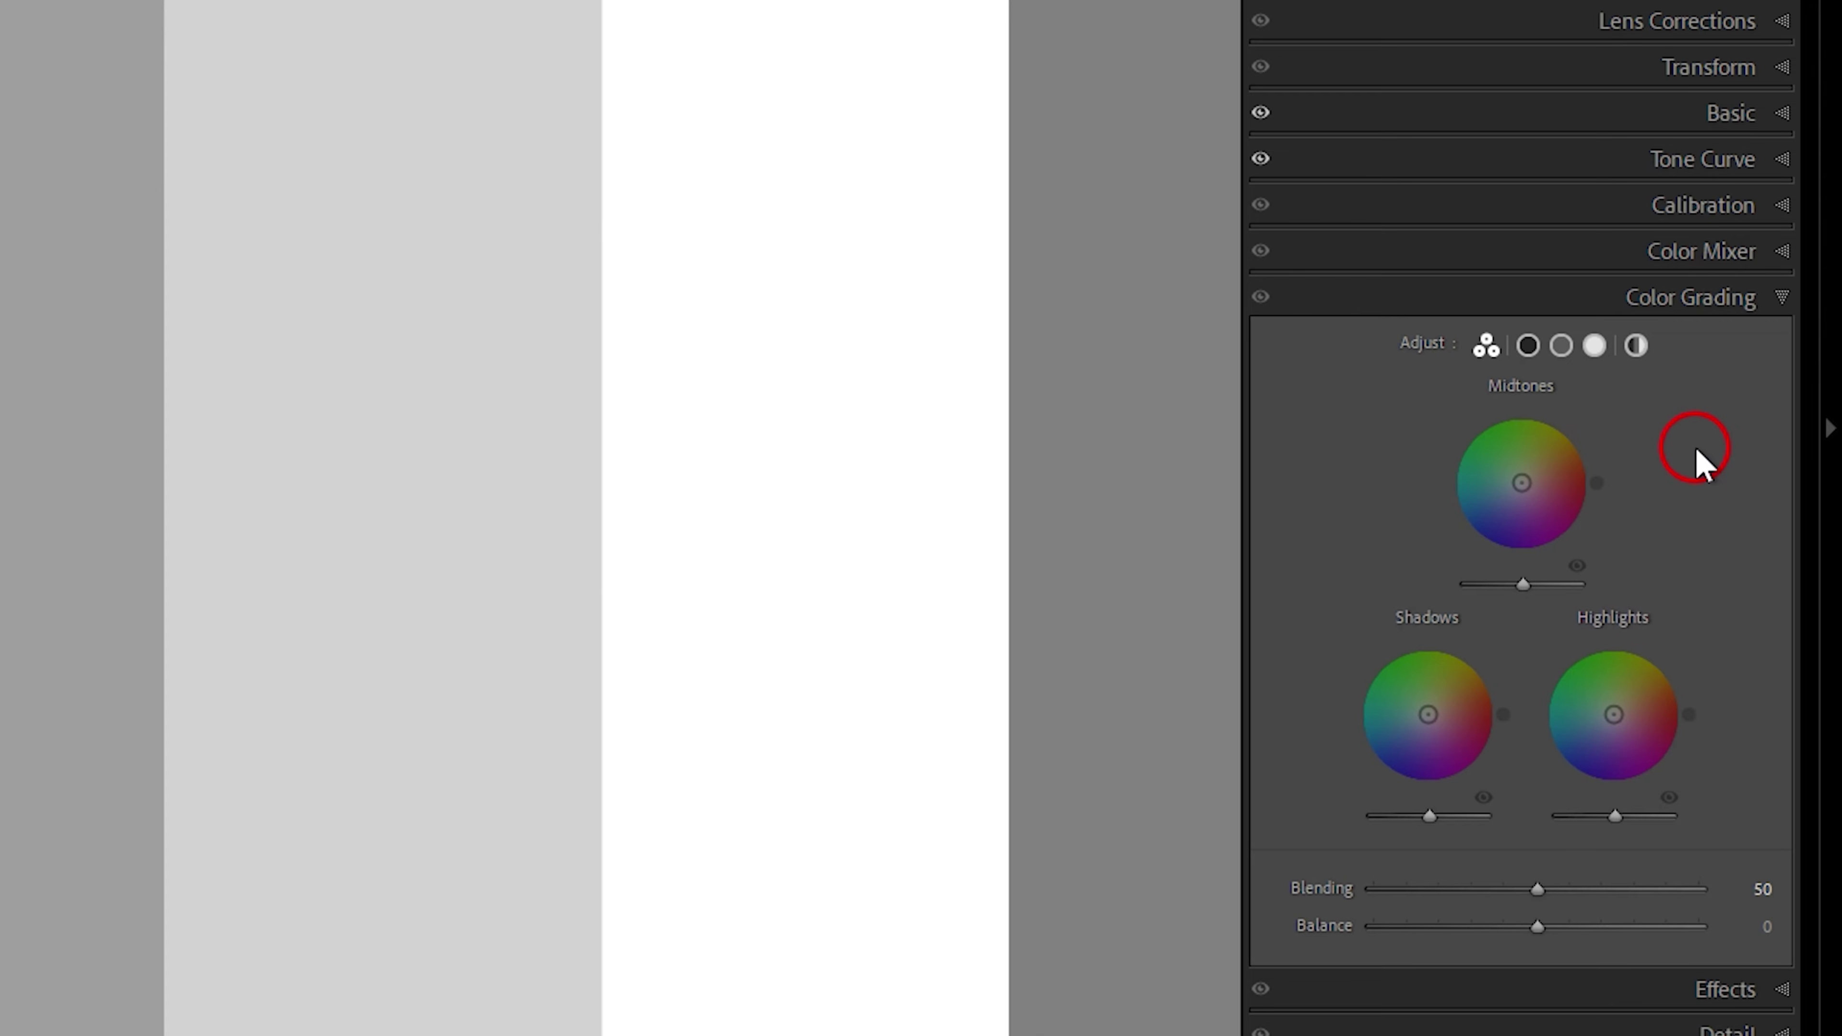
click(1563, 161)
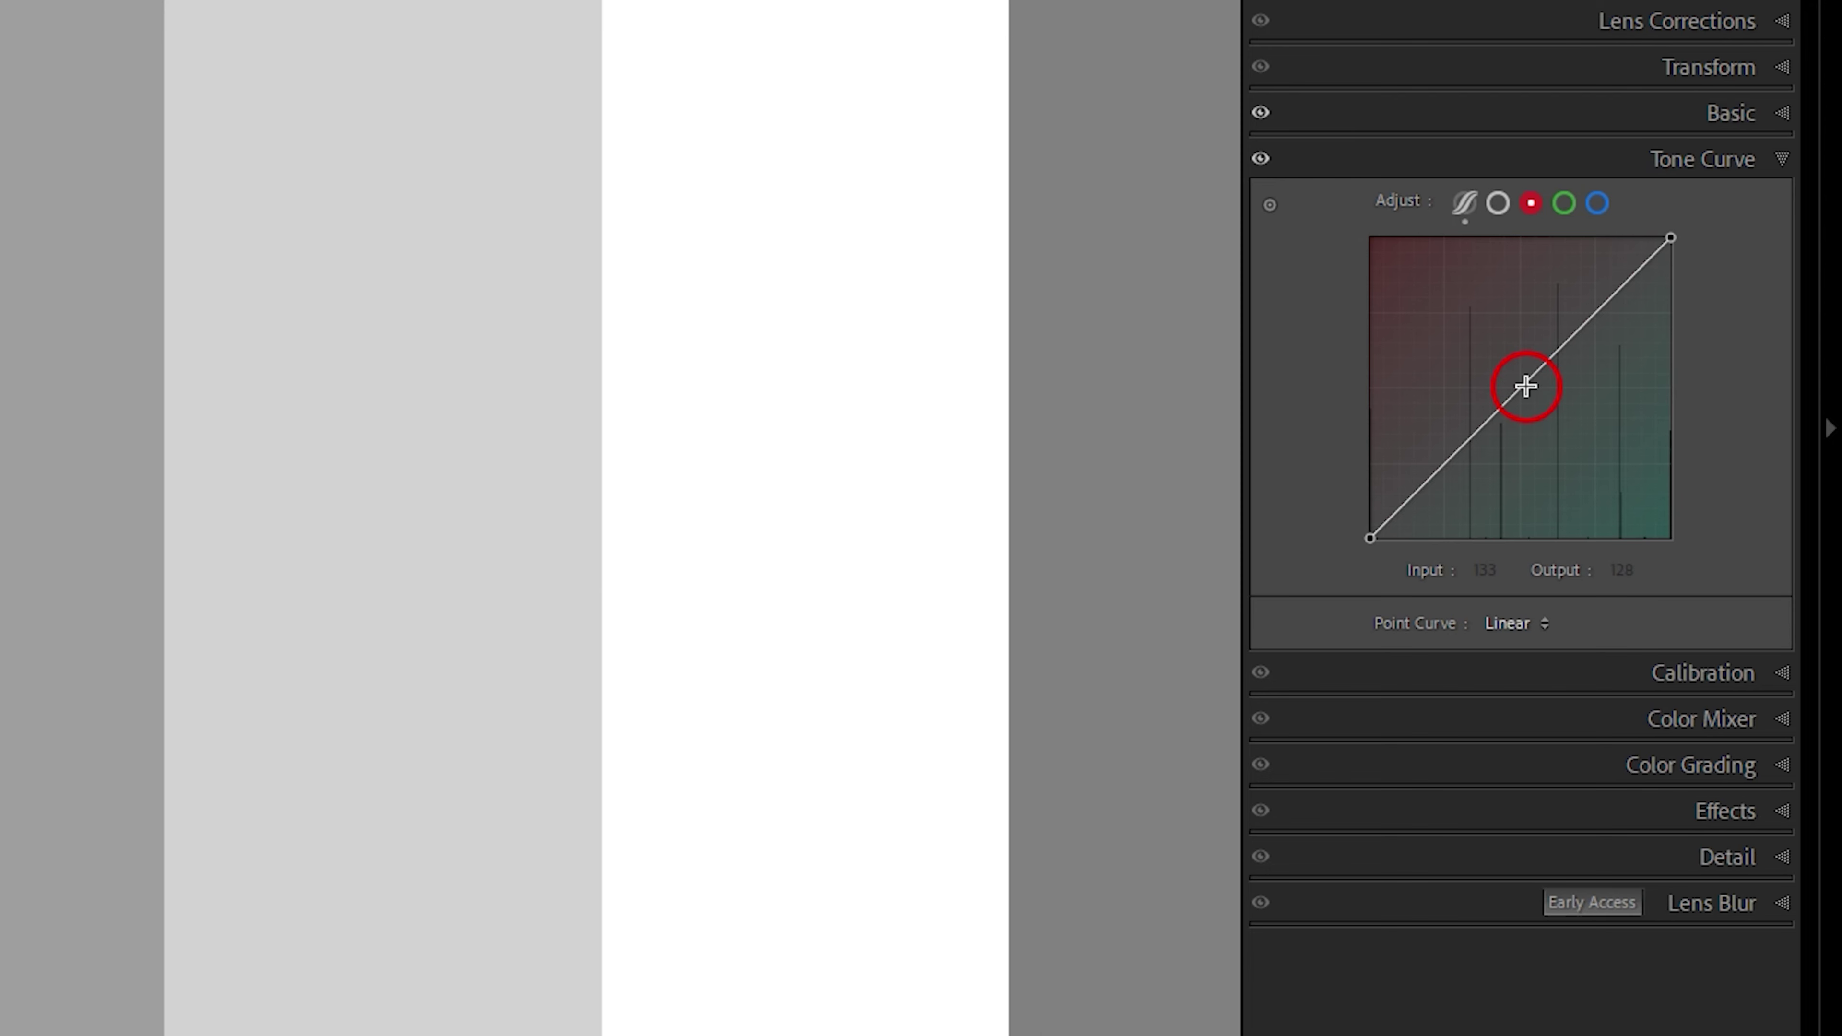
- Drag on the bars with the targeted tool, lowering red in darker bars to teal and raising it in lighter bars to pink
click(1271, 205)
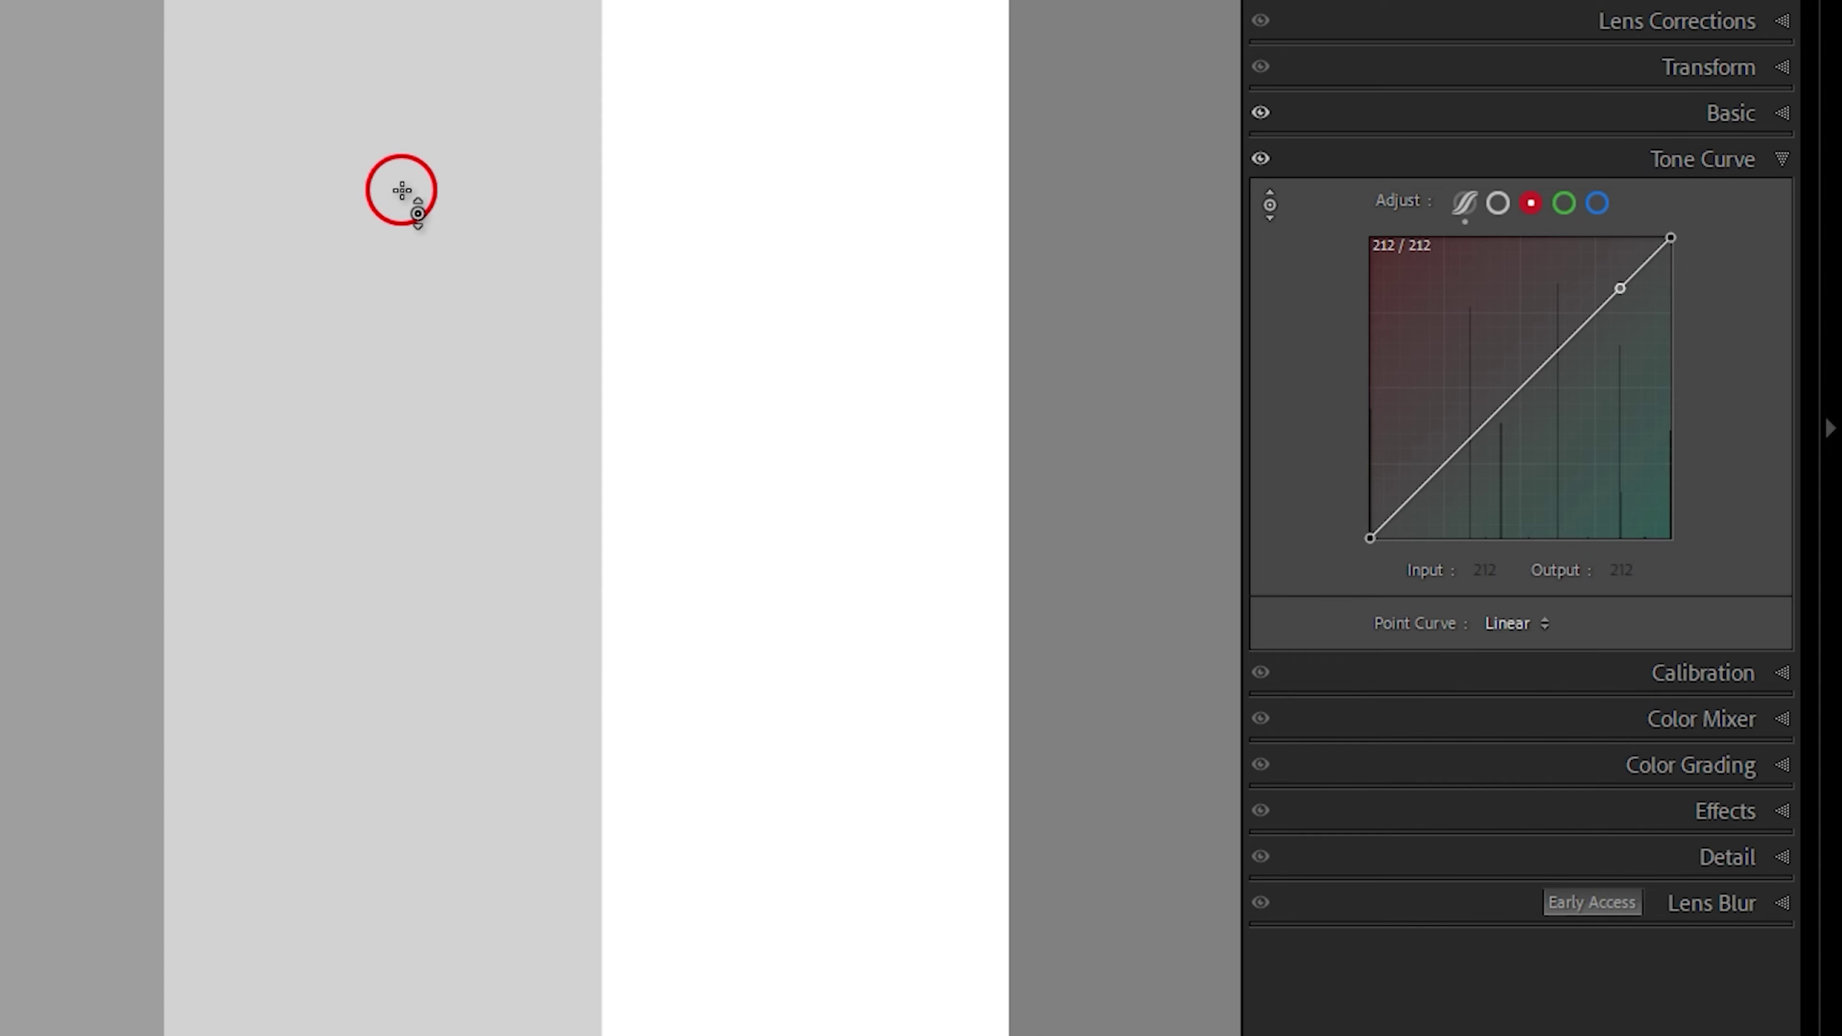
drag(400, 190, 400, 224)
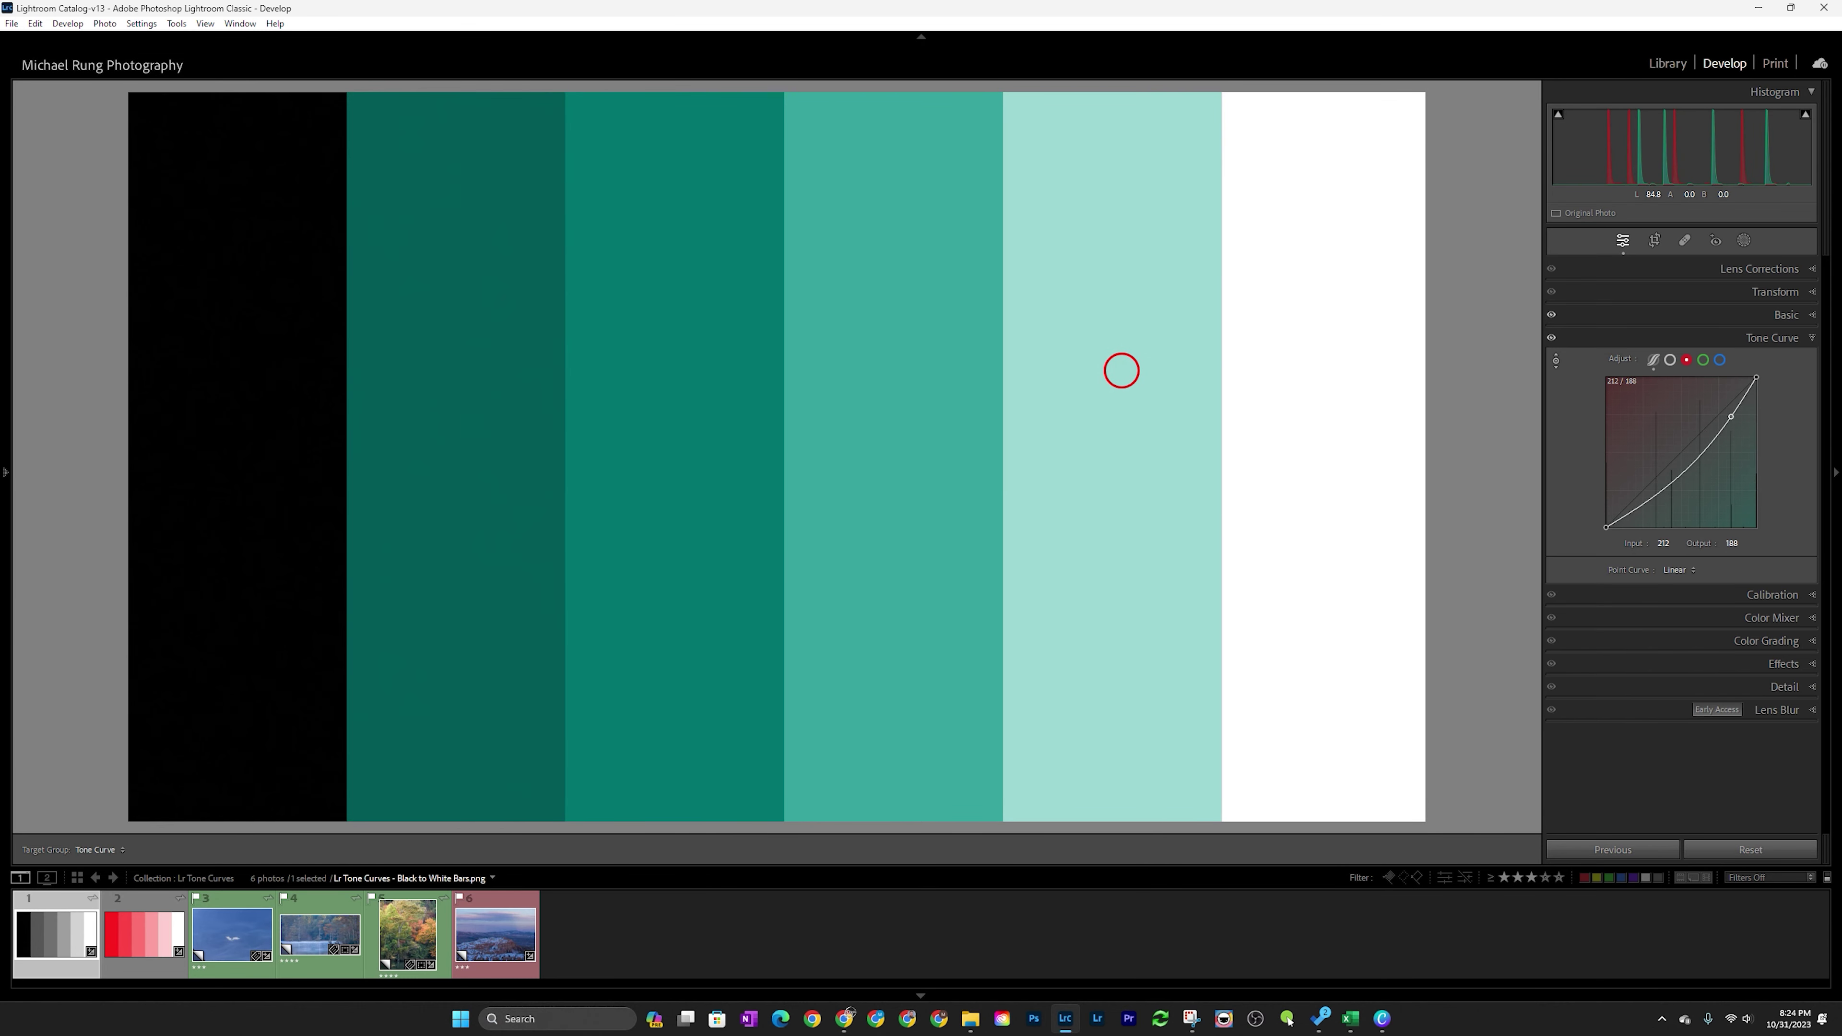
drag(1121, 370, 1120, 340)
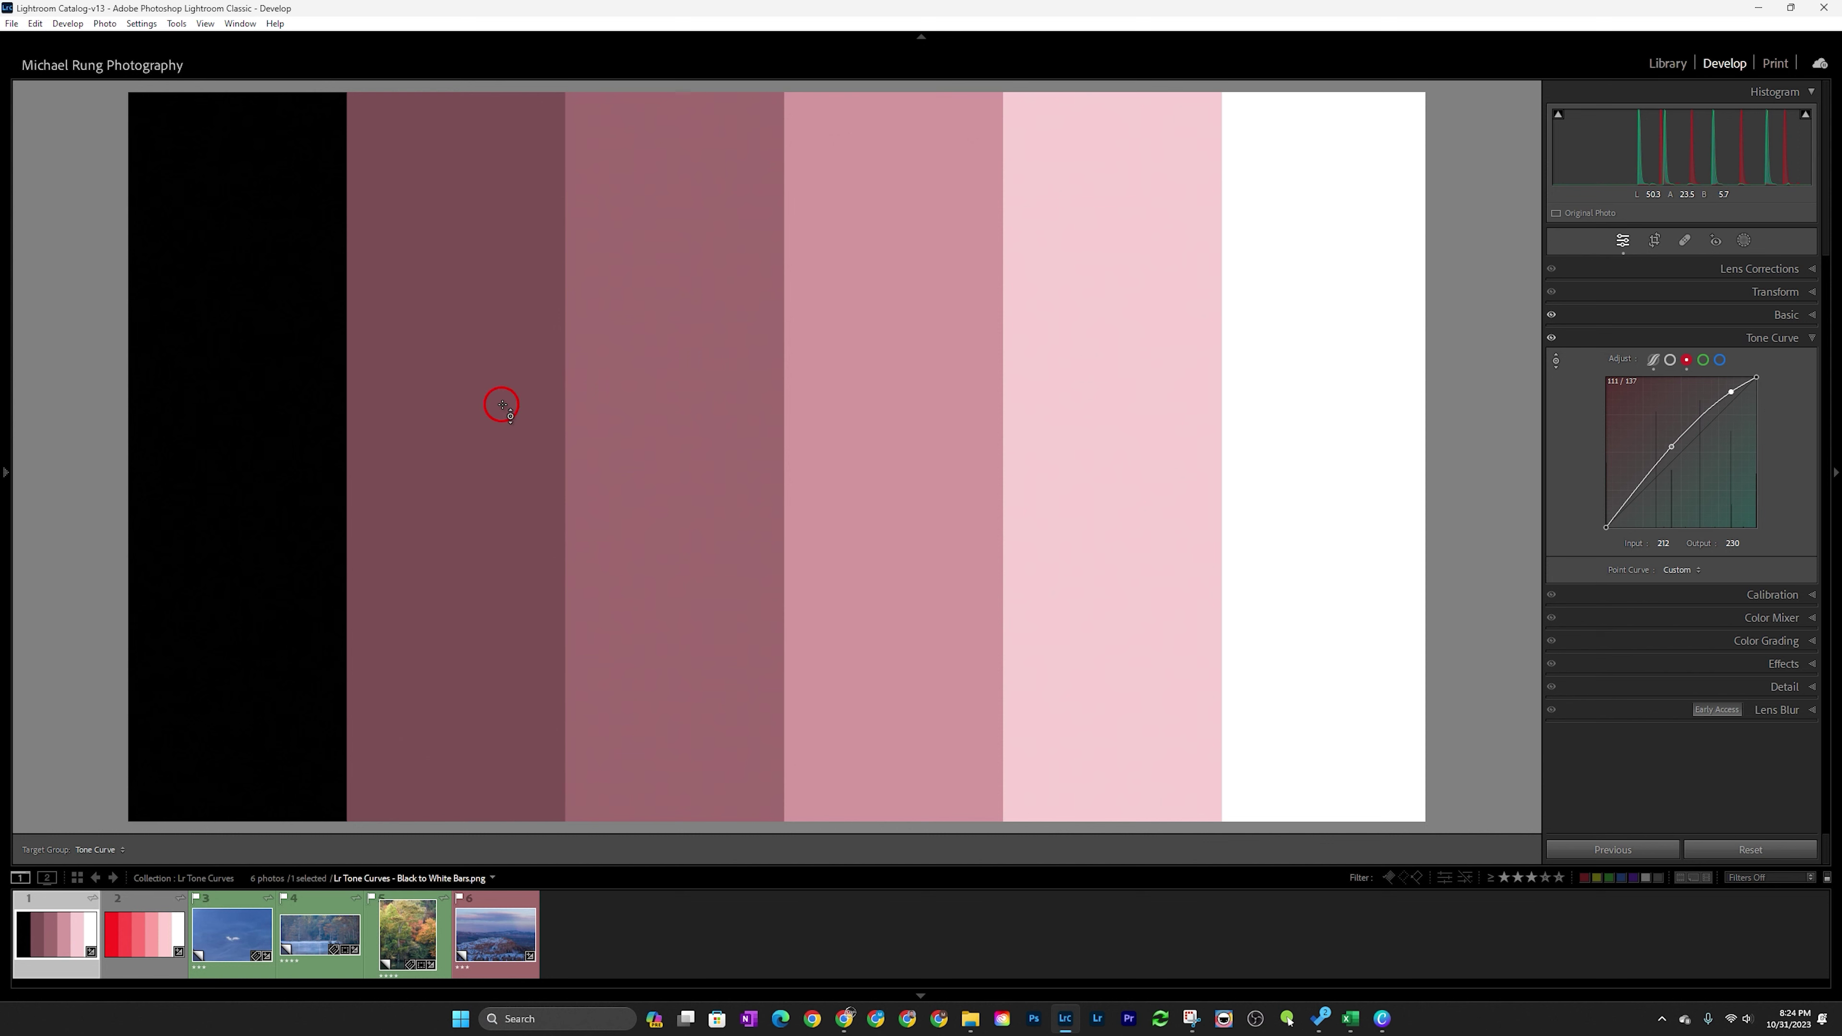
drag(483, 396, 482, 450)
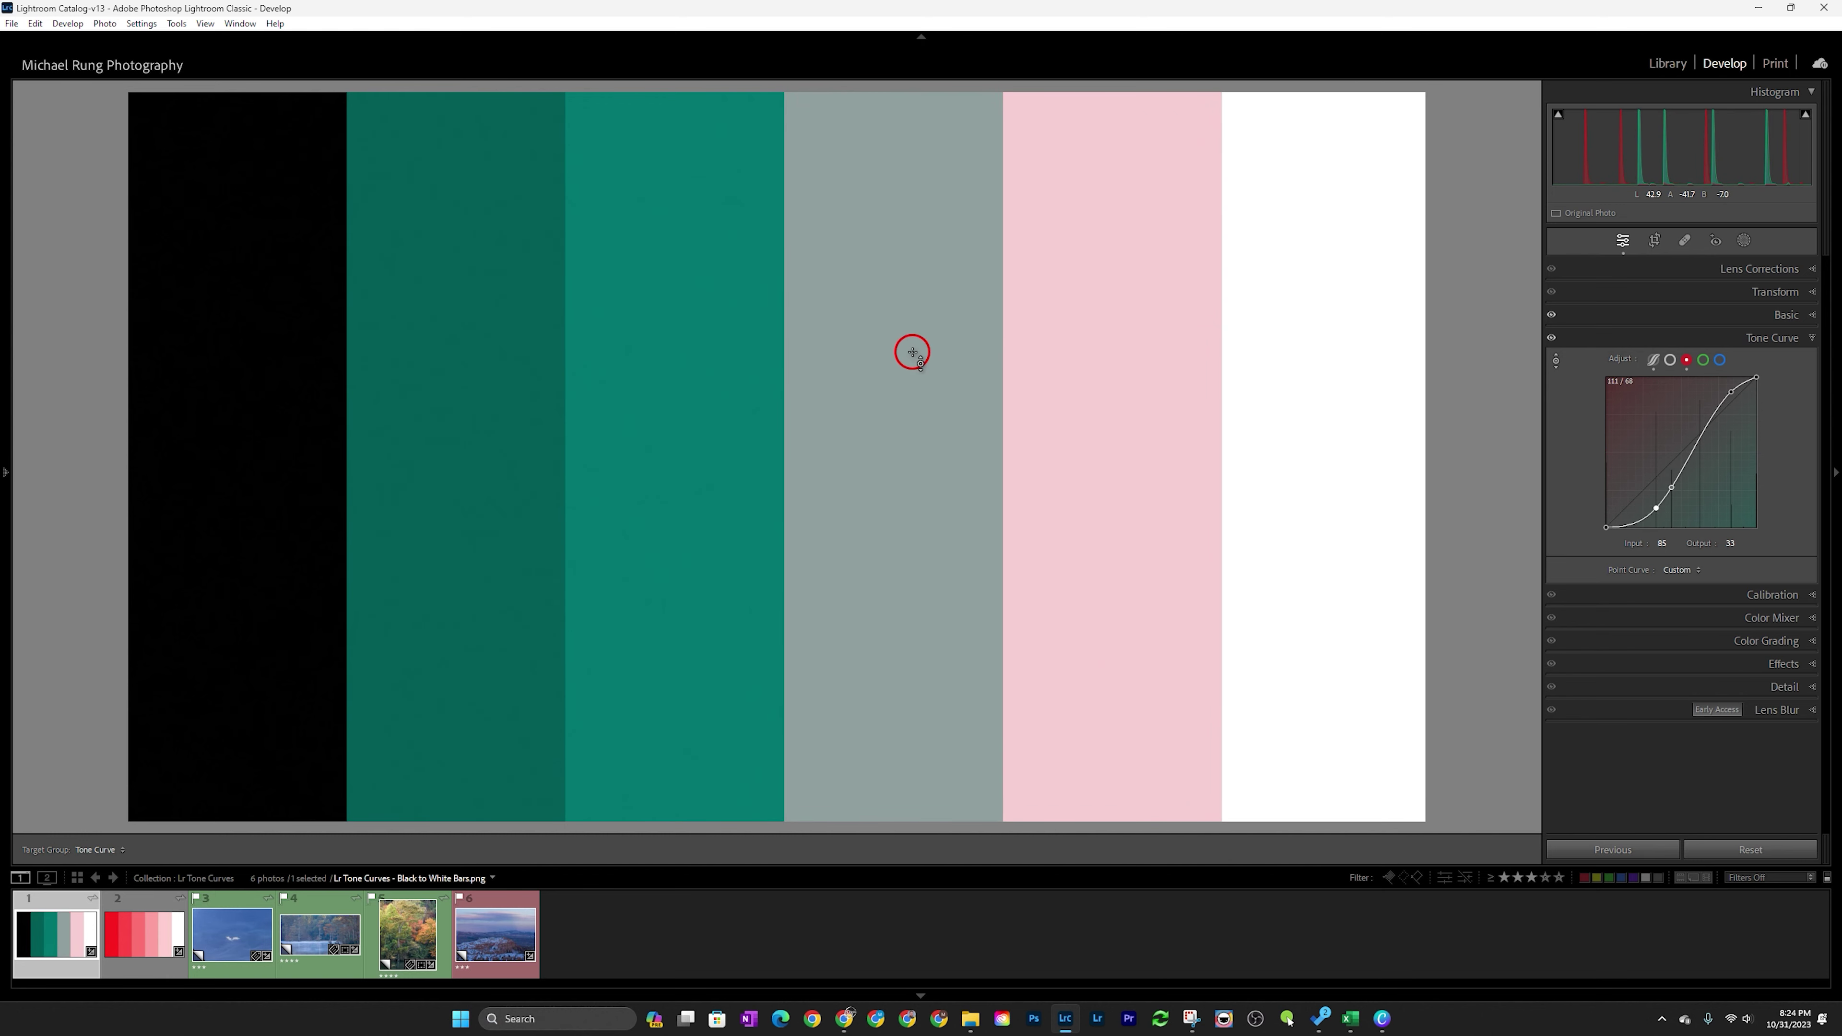
drag(1106, 399, 1106, 382)
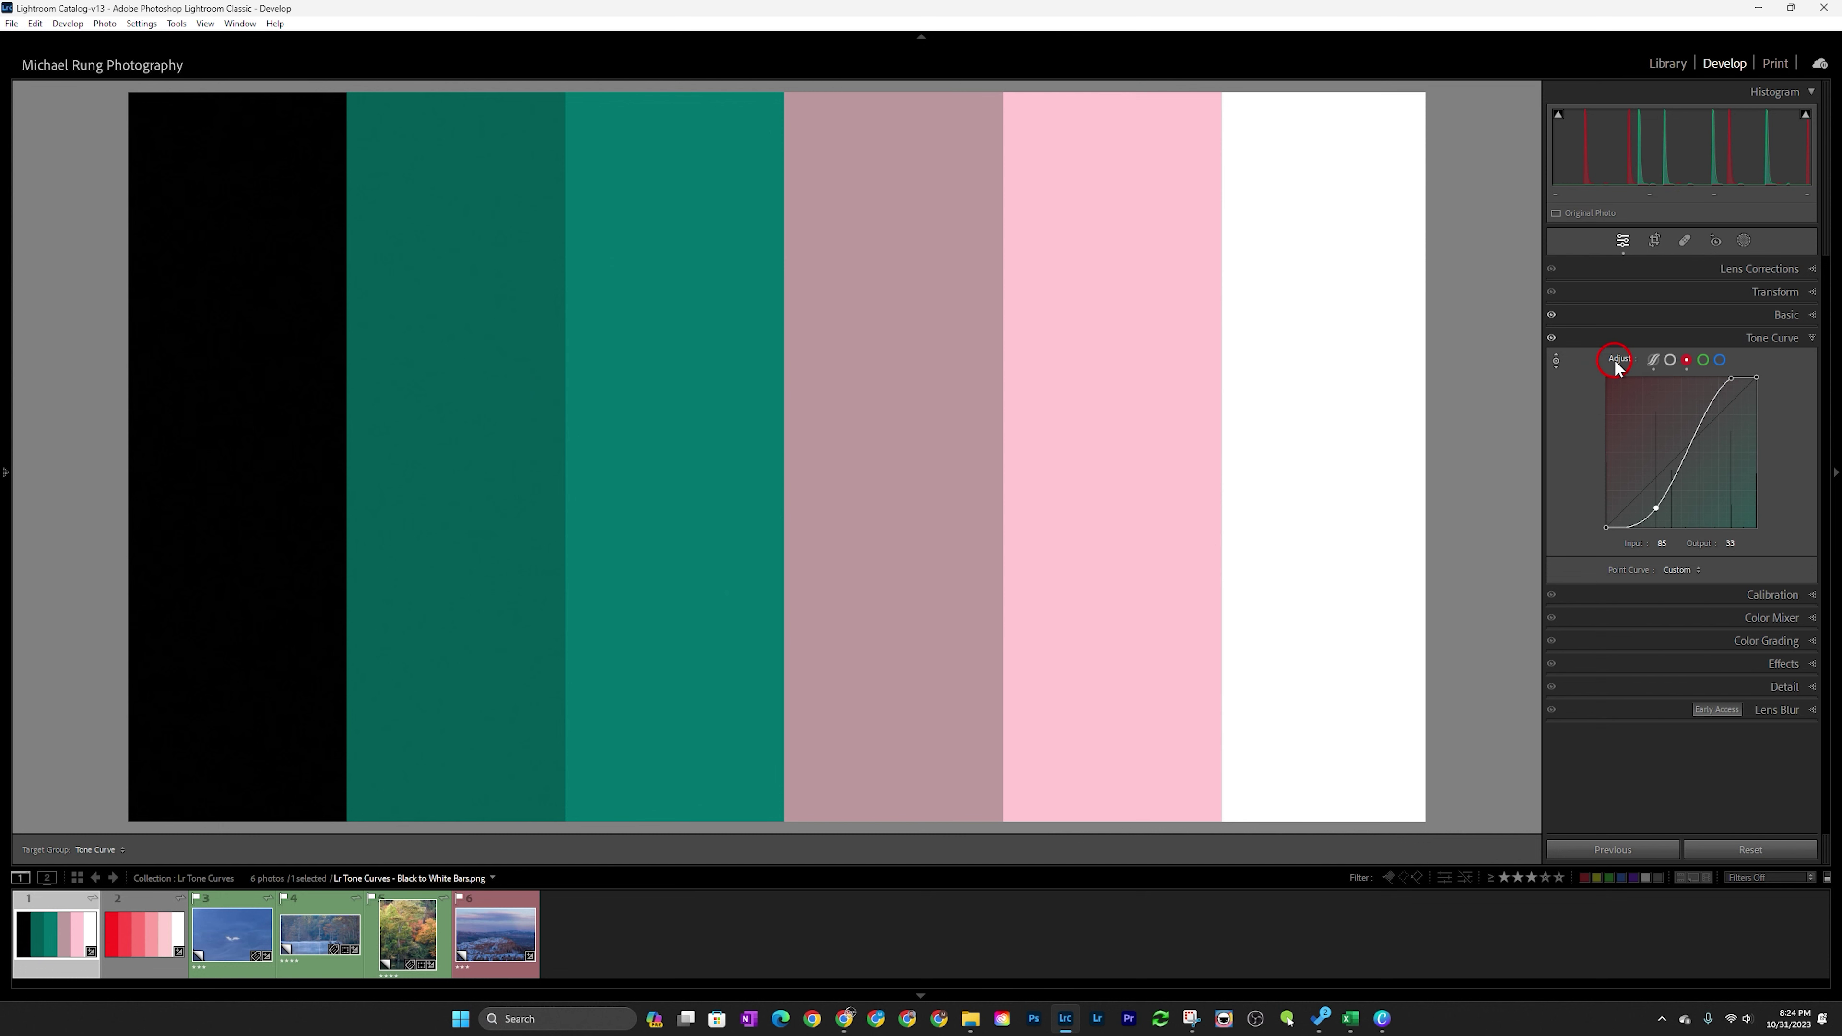
- Clear the red curve, switch to green, and drag on the bars to raise green in the darker middle bars
key(ctrl+shift+r)
click(1703, 361)
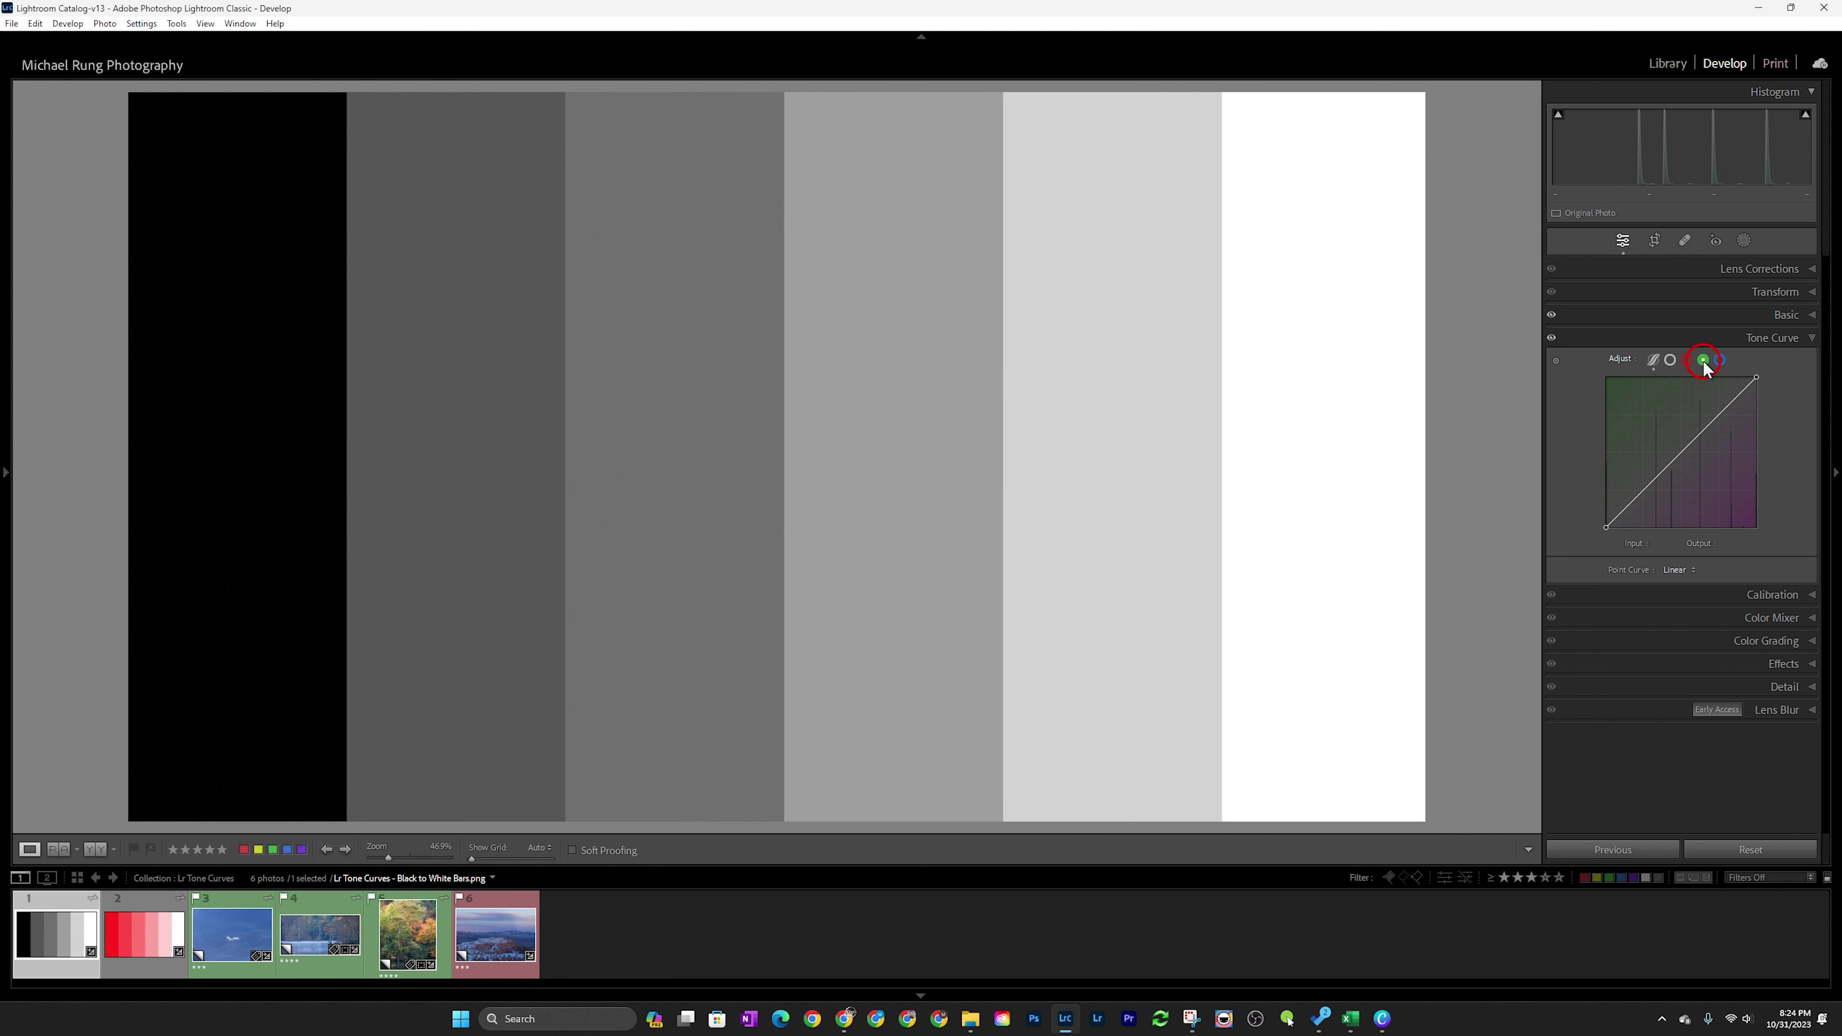
click(1555, 361)
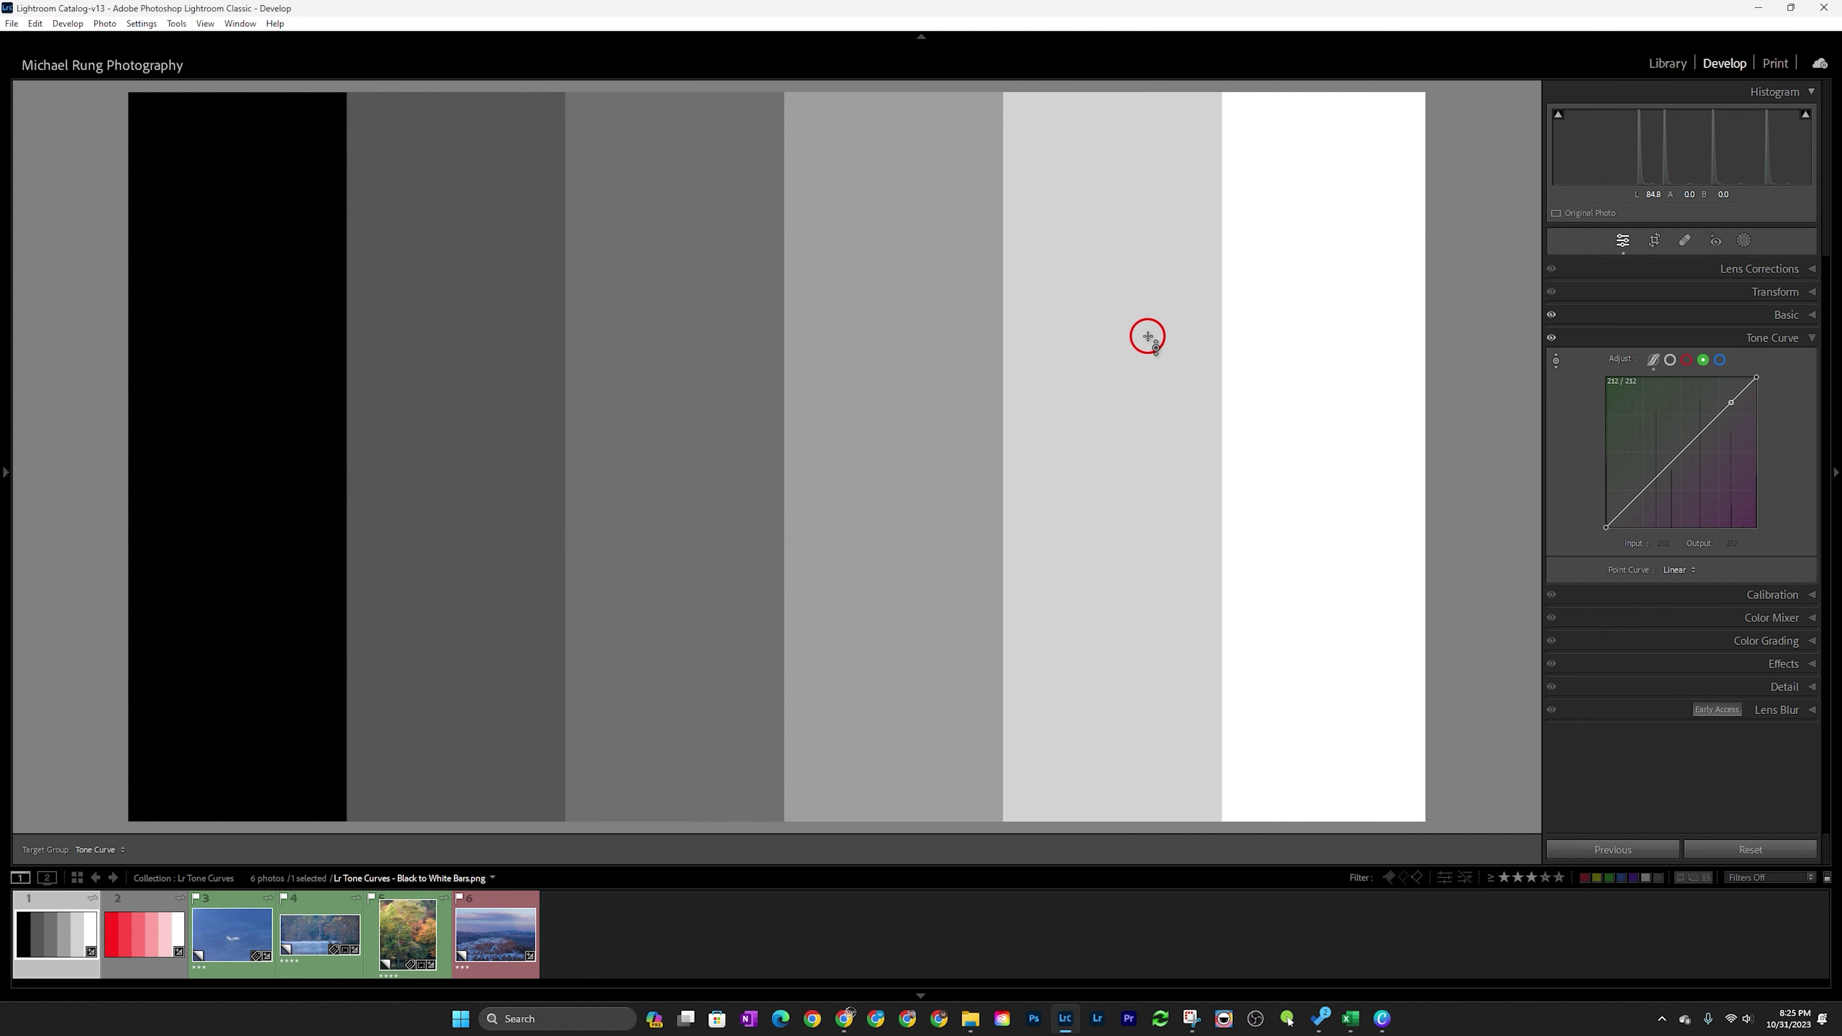
mouse_move(1147, 337)
mouse_down()
mouse_move(1147, 314)
mouse_move(1144, 363)
mouse_up()
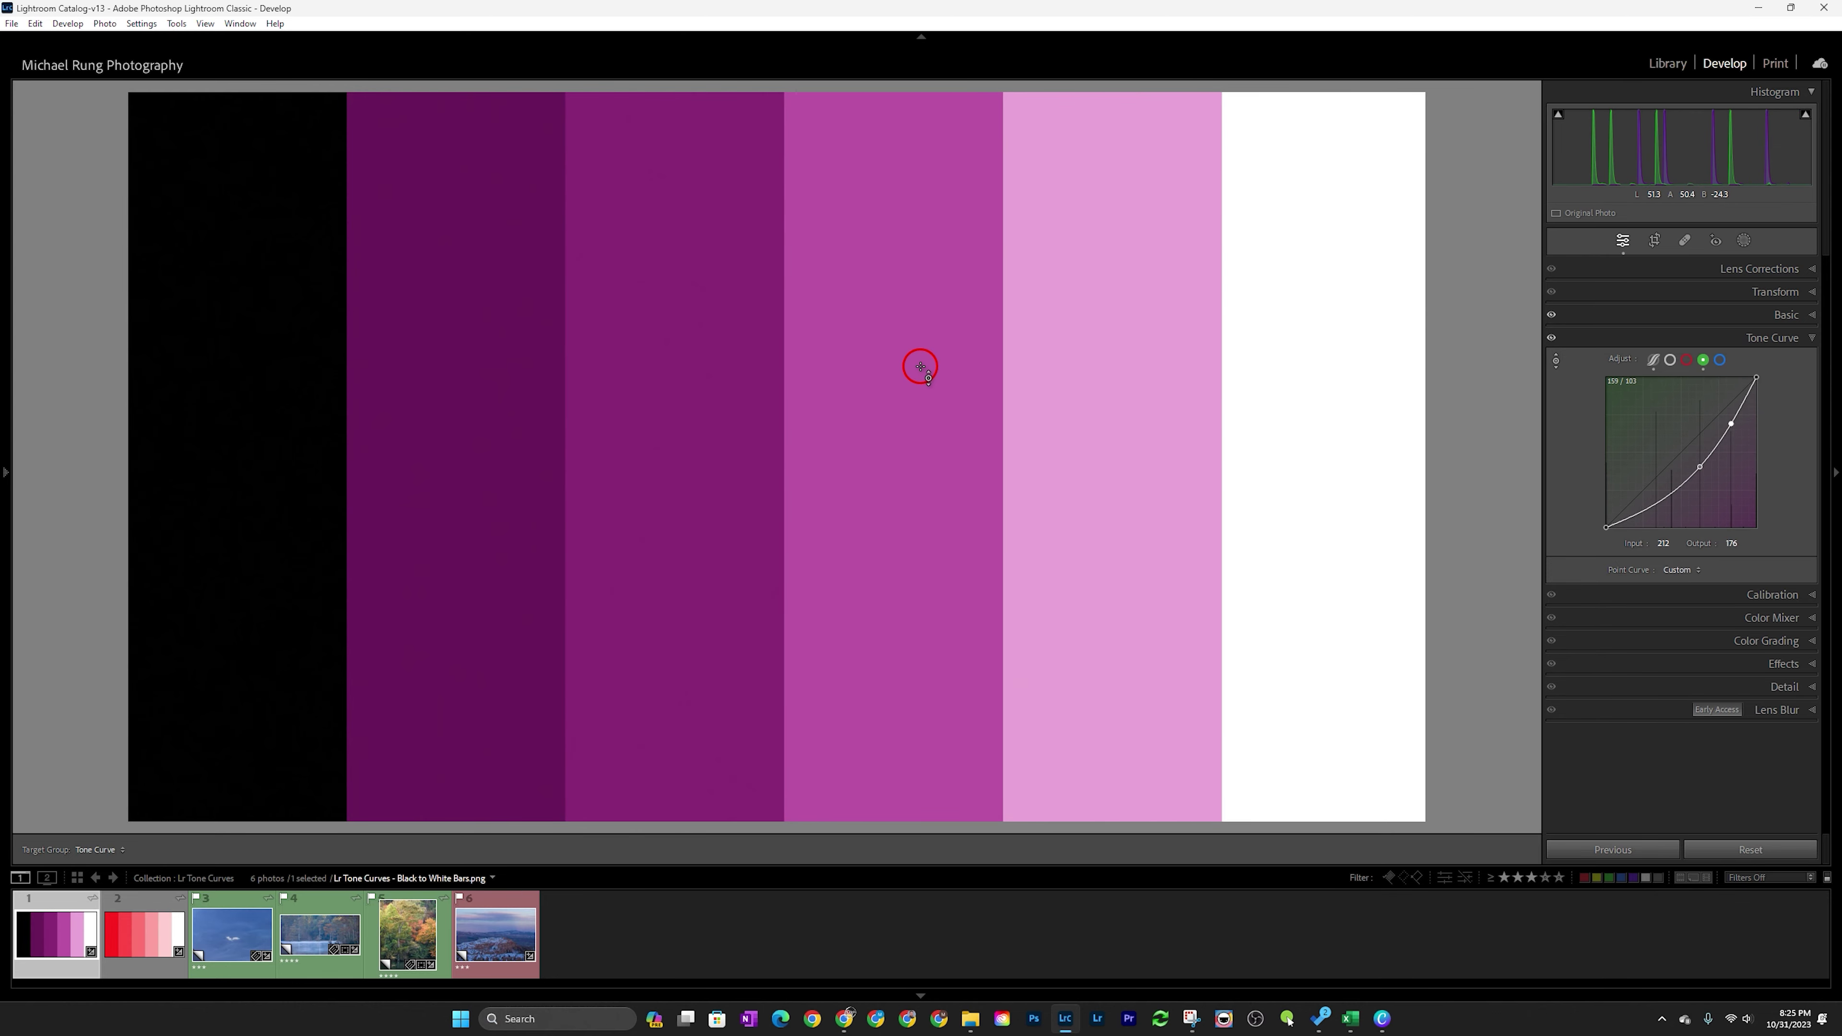
drag(884, 383, 895, 324)
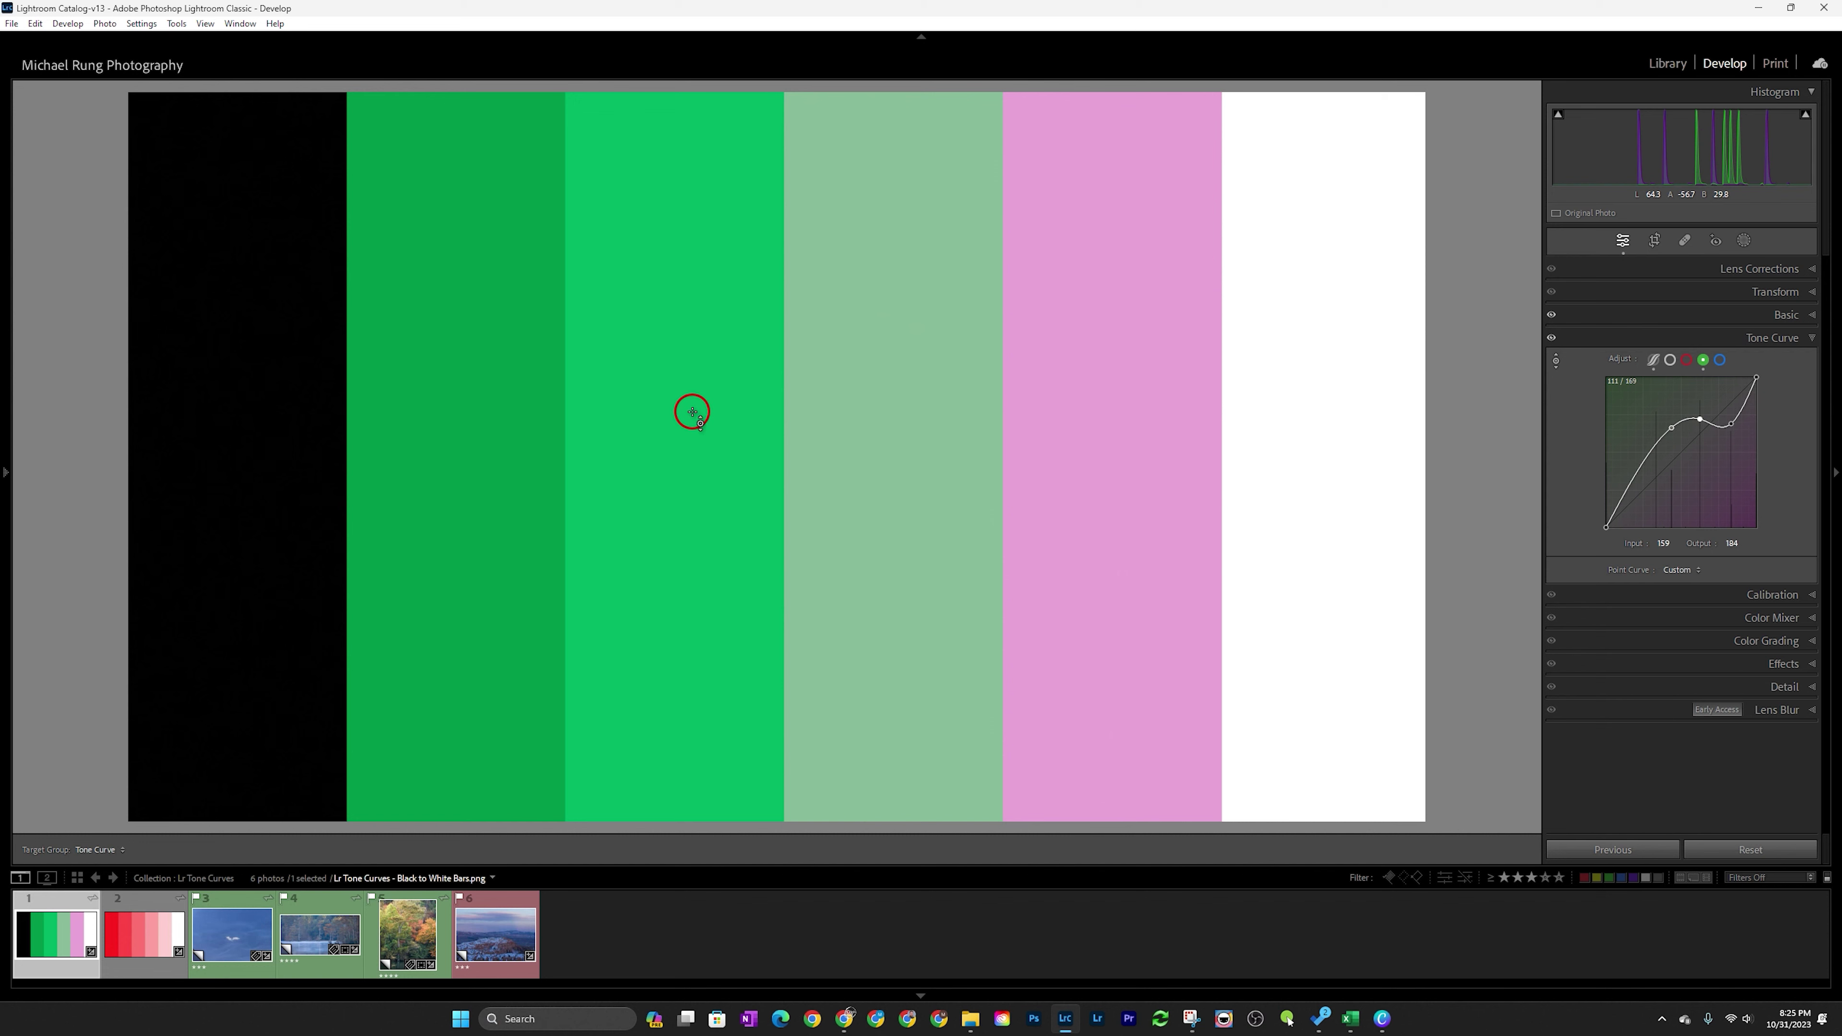
drag(691, 411, 693, 470)
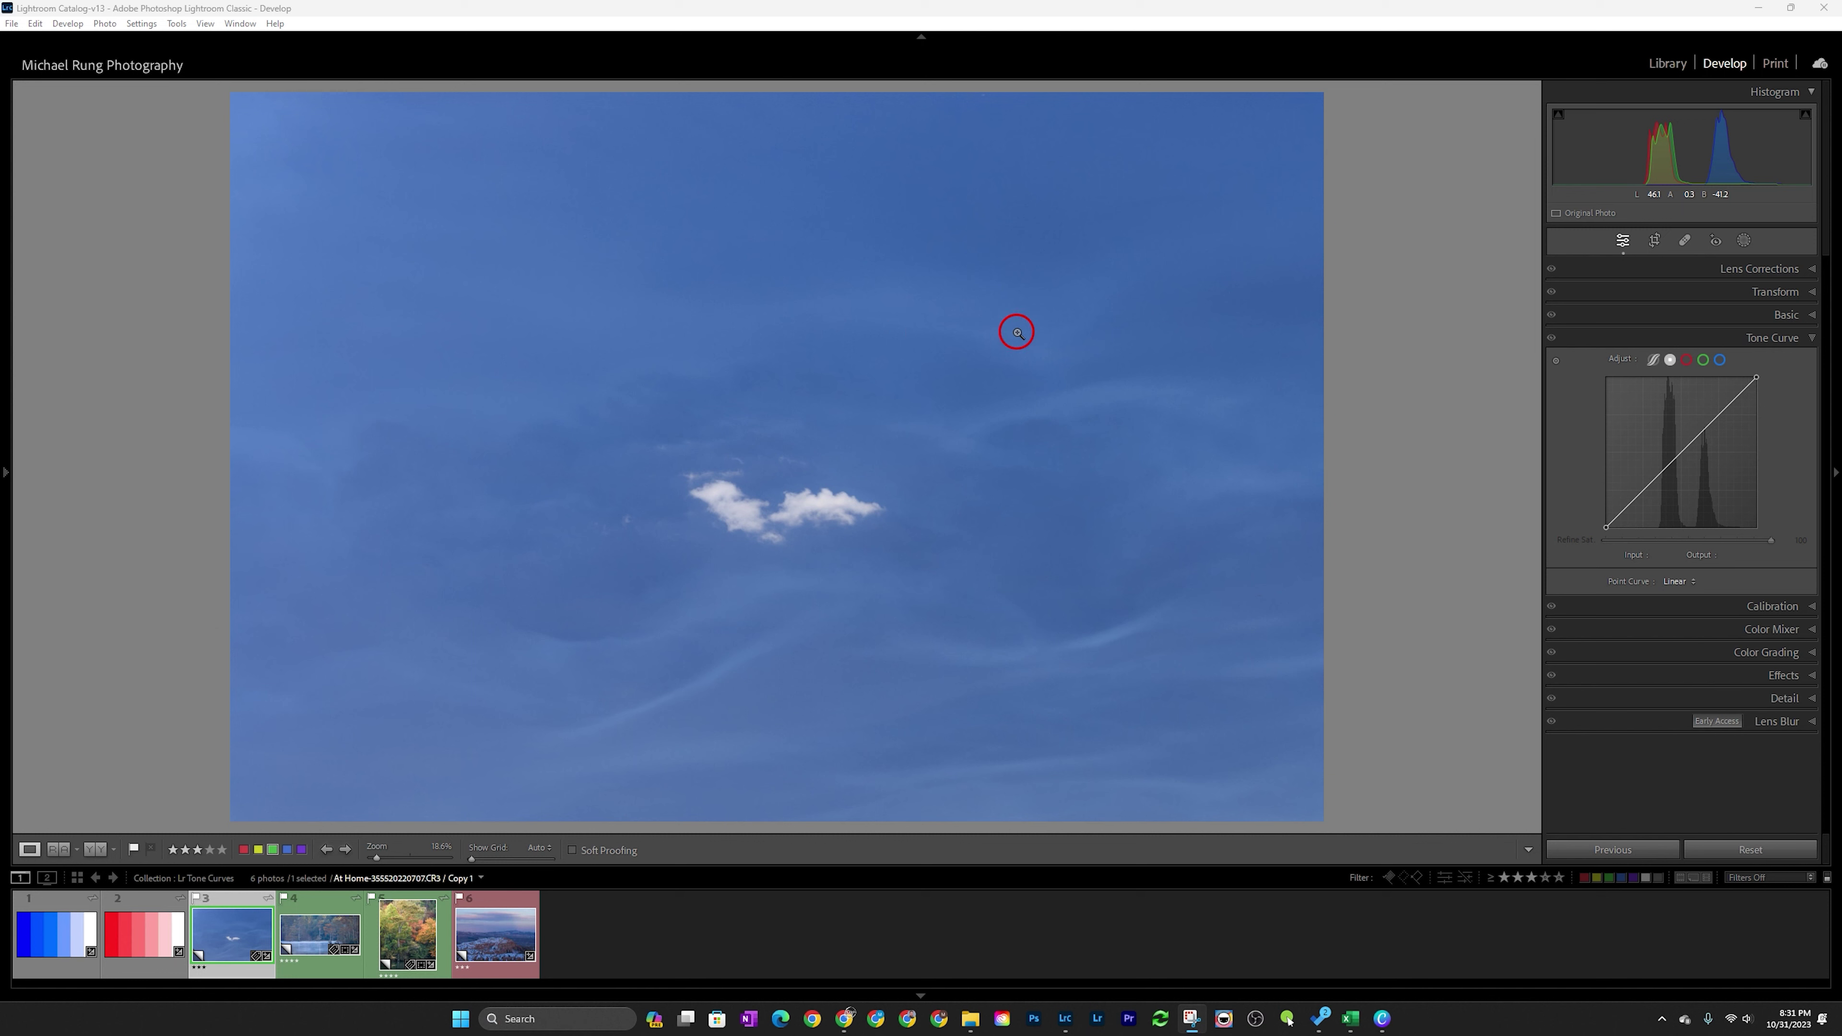
- Collapse and re-expand the Tone Curve panel for the blue-sky photo
click(1701, 338)
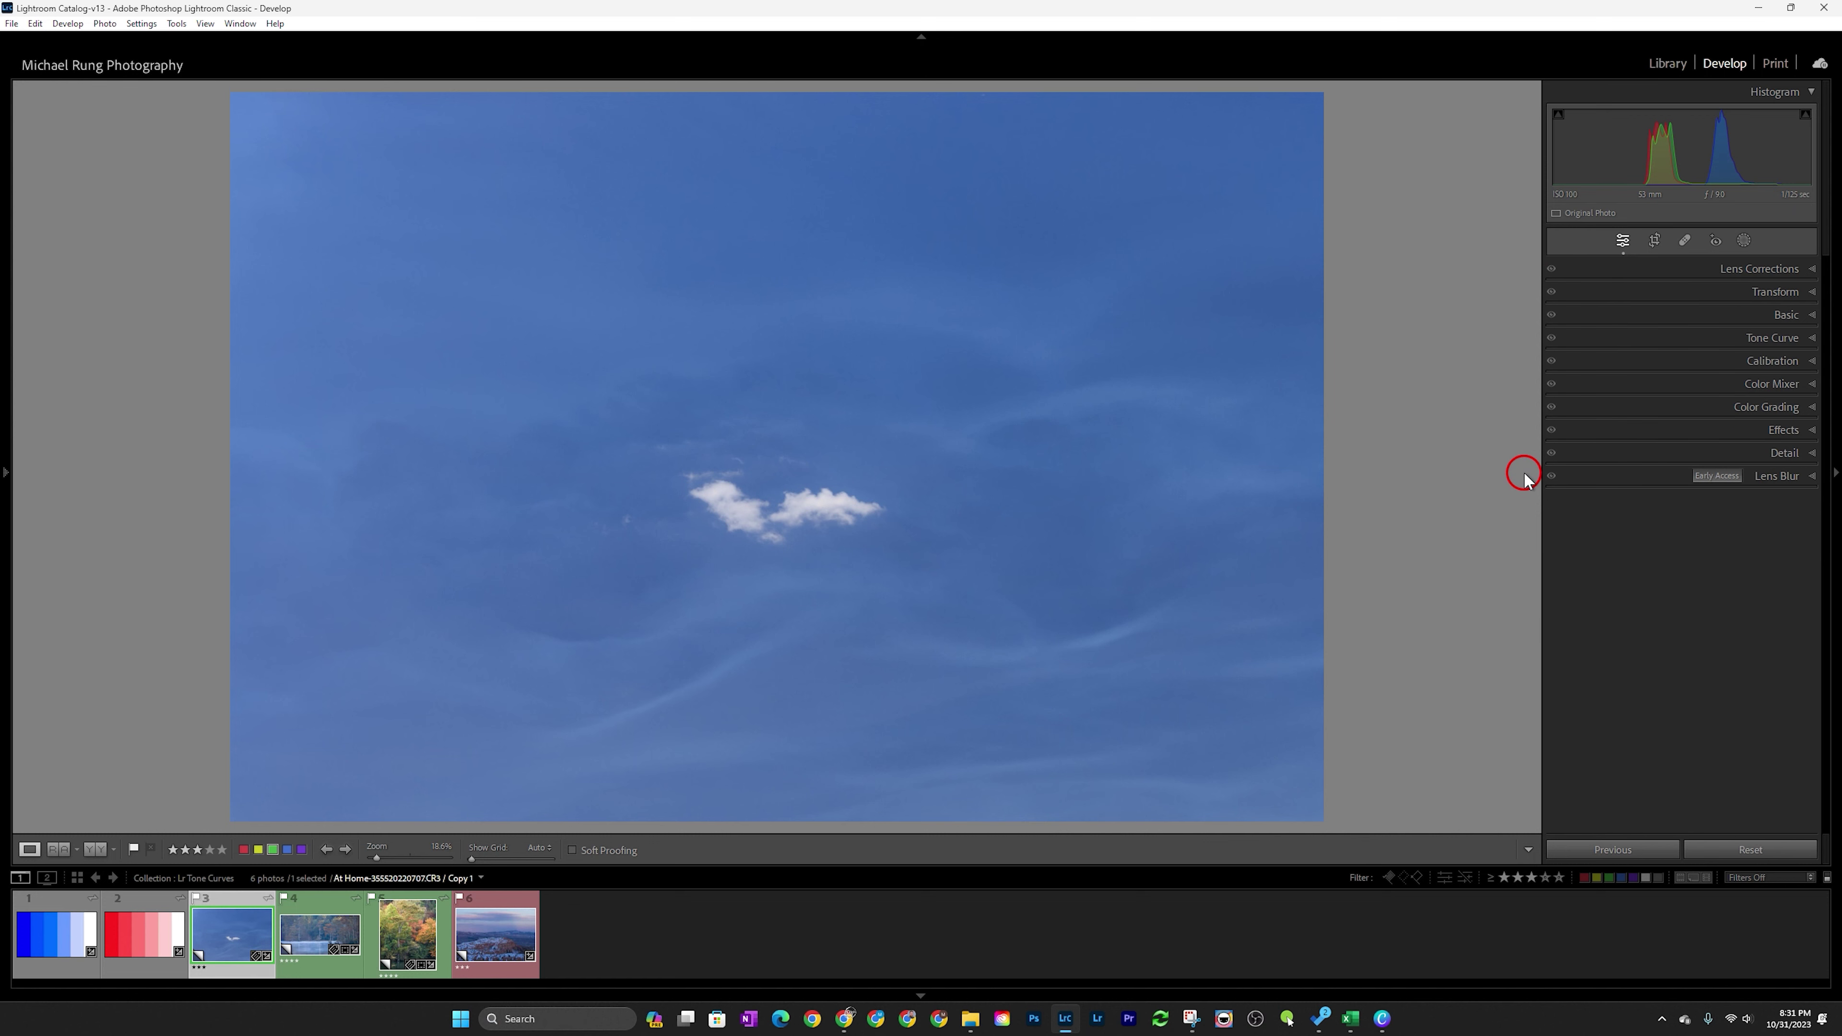
click(1700, 338)
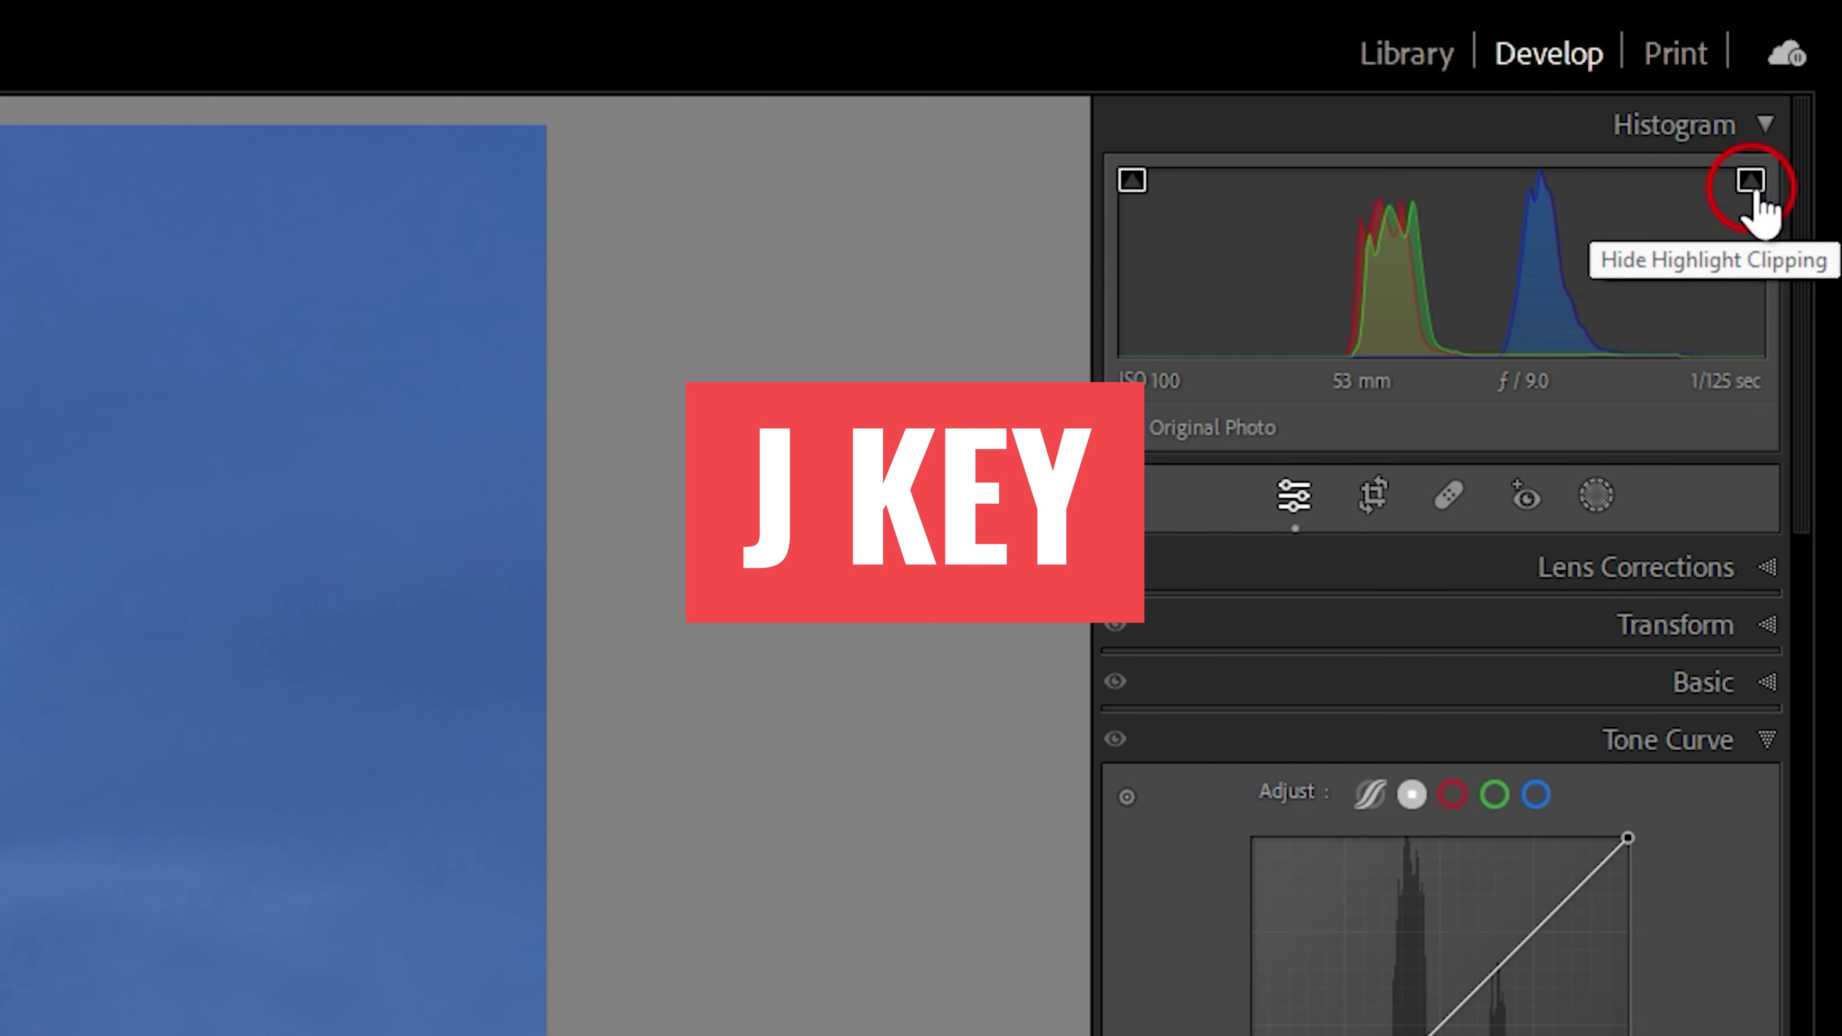
click(1131, 179)
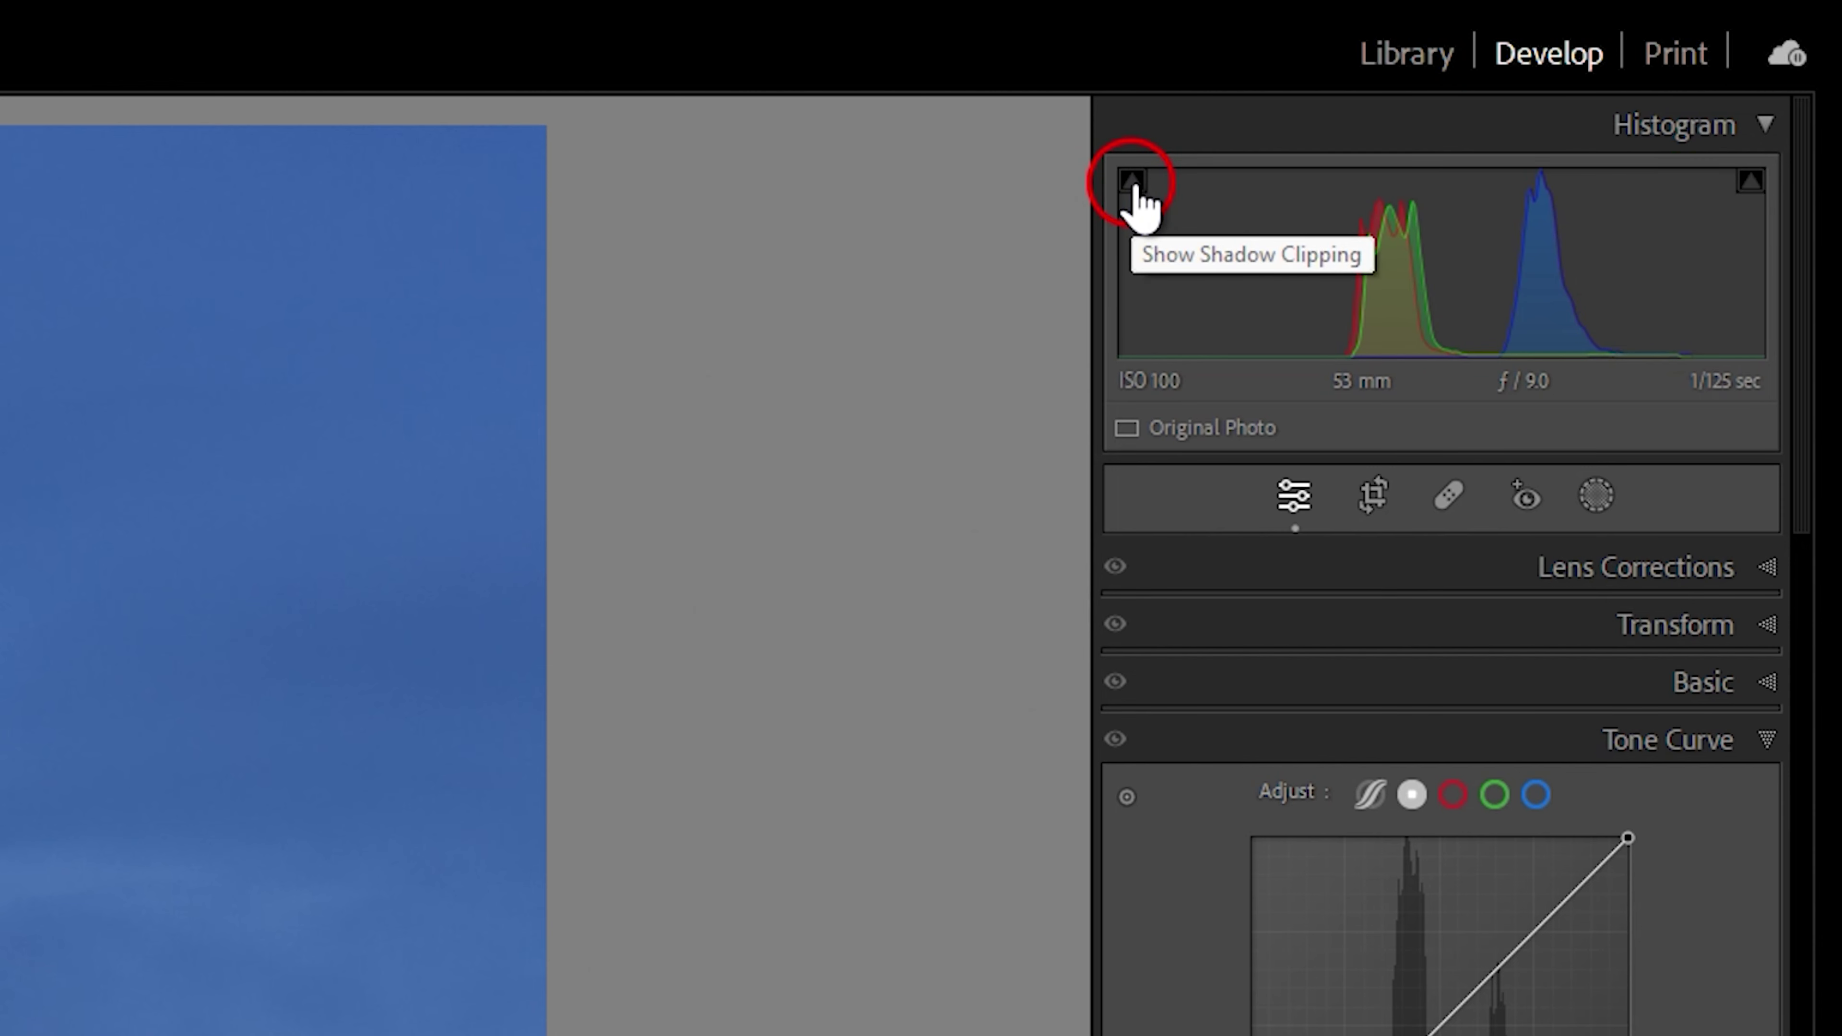
click(1132, 181)
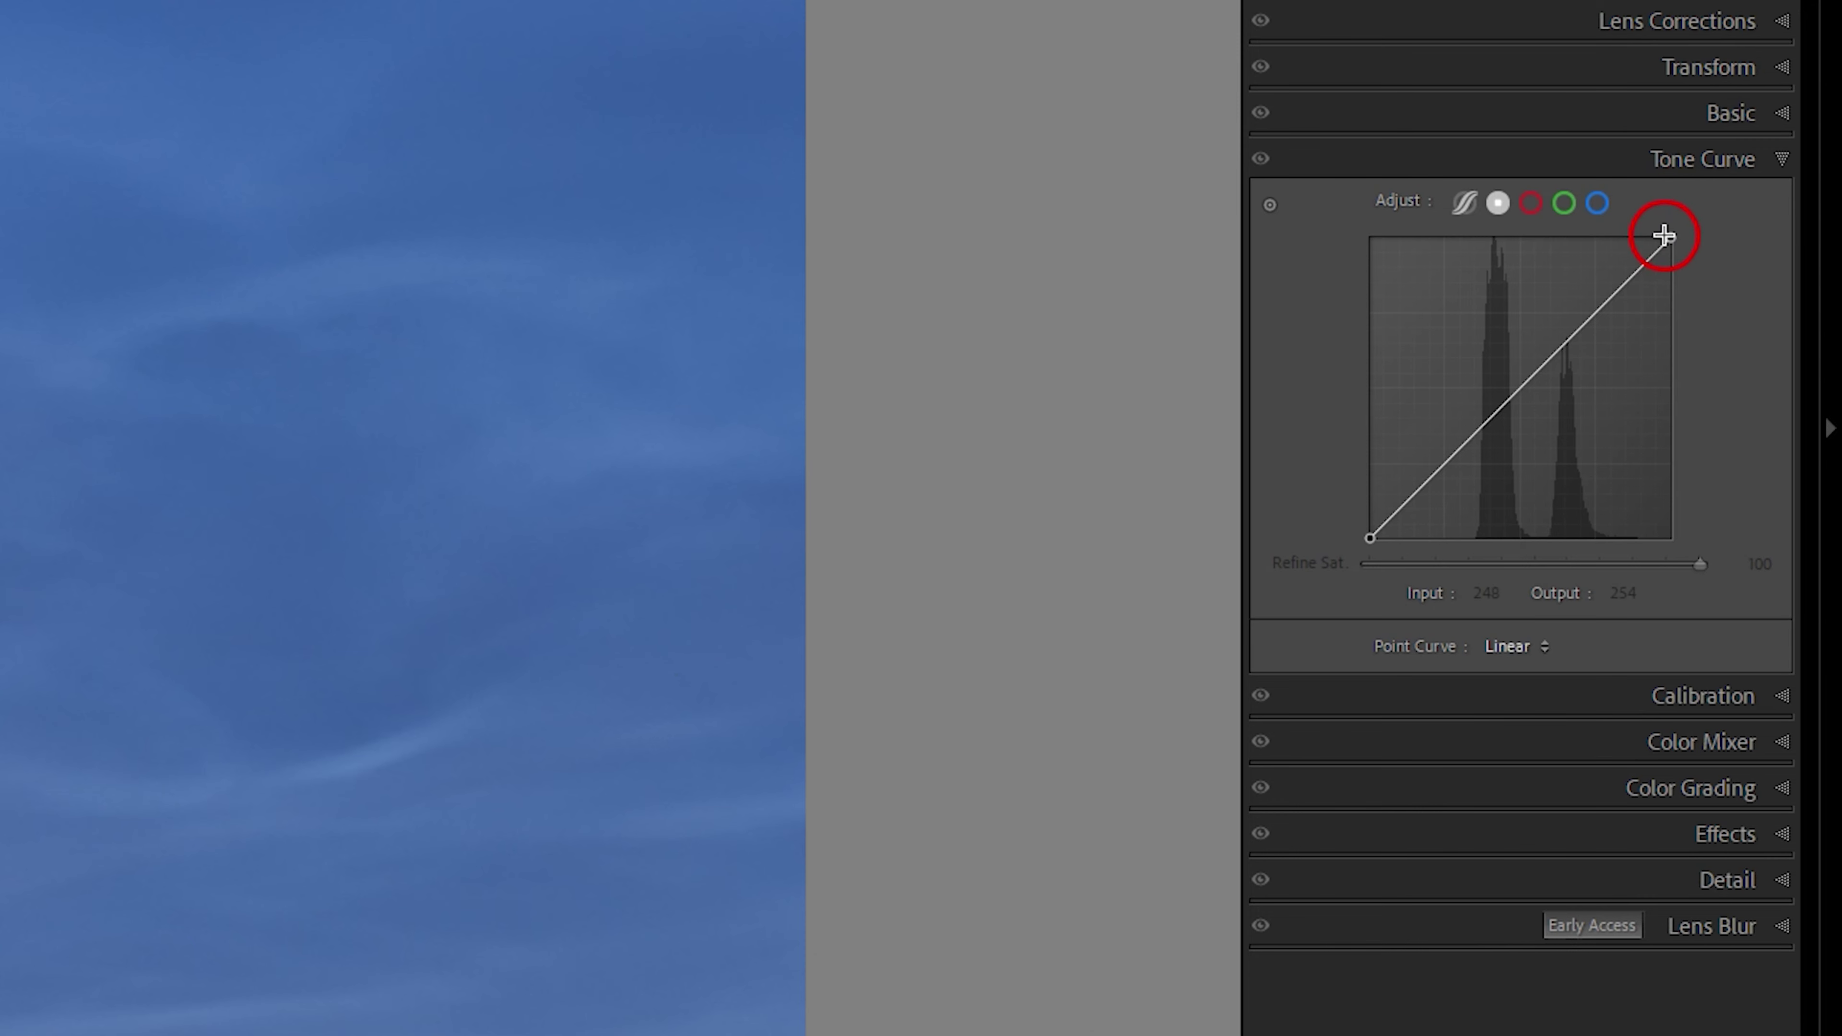
click(1669, 239)
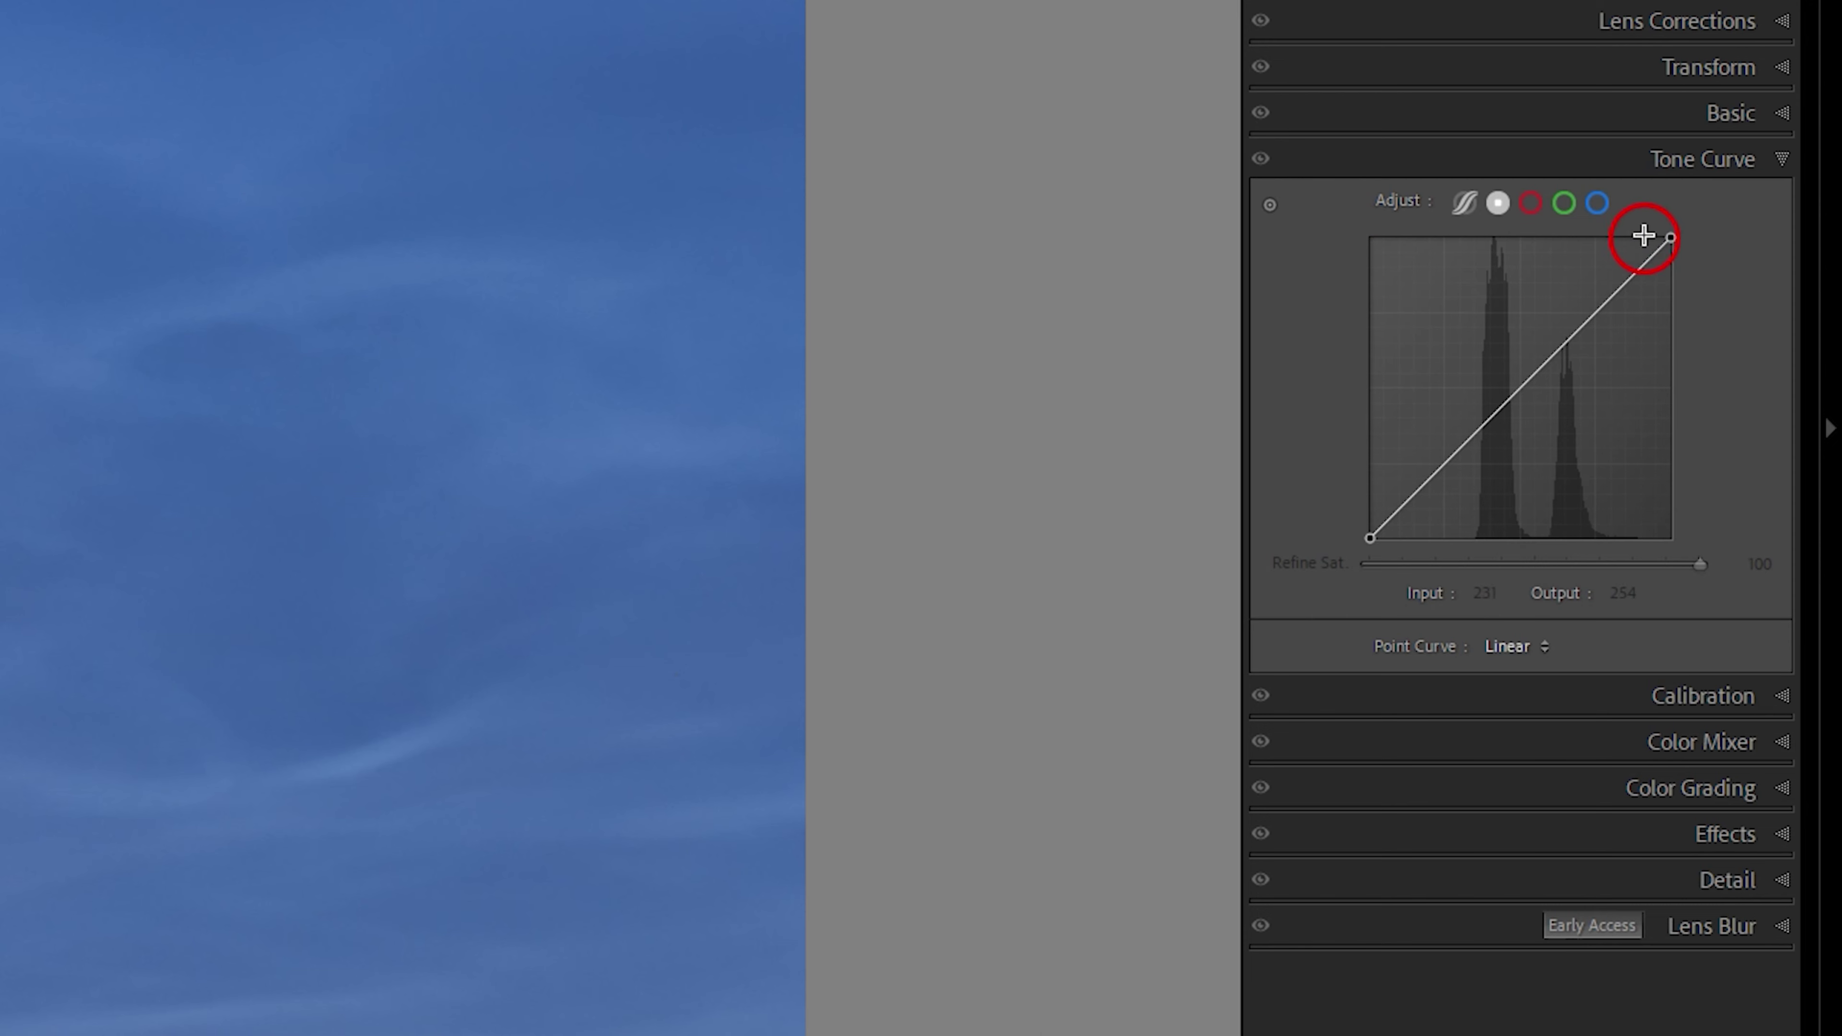
- Drag the top-right white point inward to input 227, output 255, easing it to limit cloud clipping
click(1670, 237)
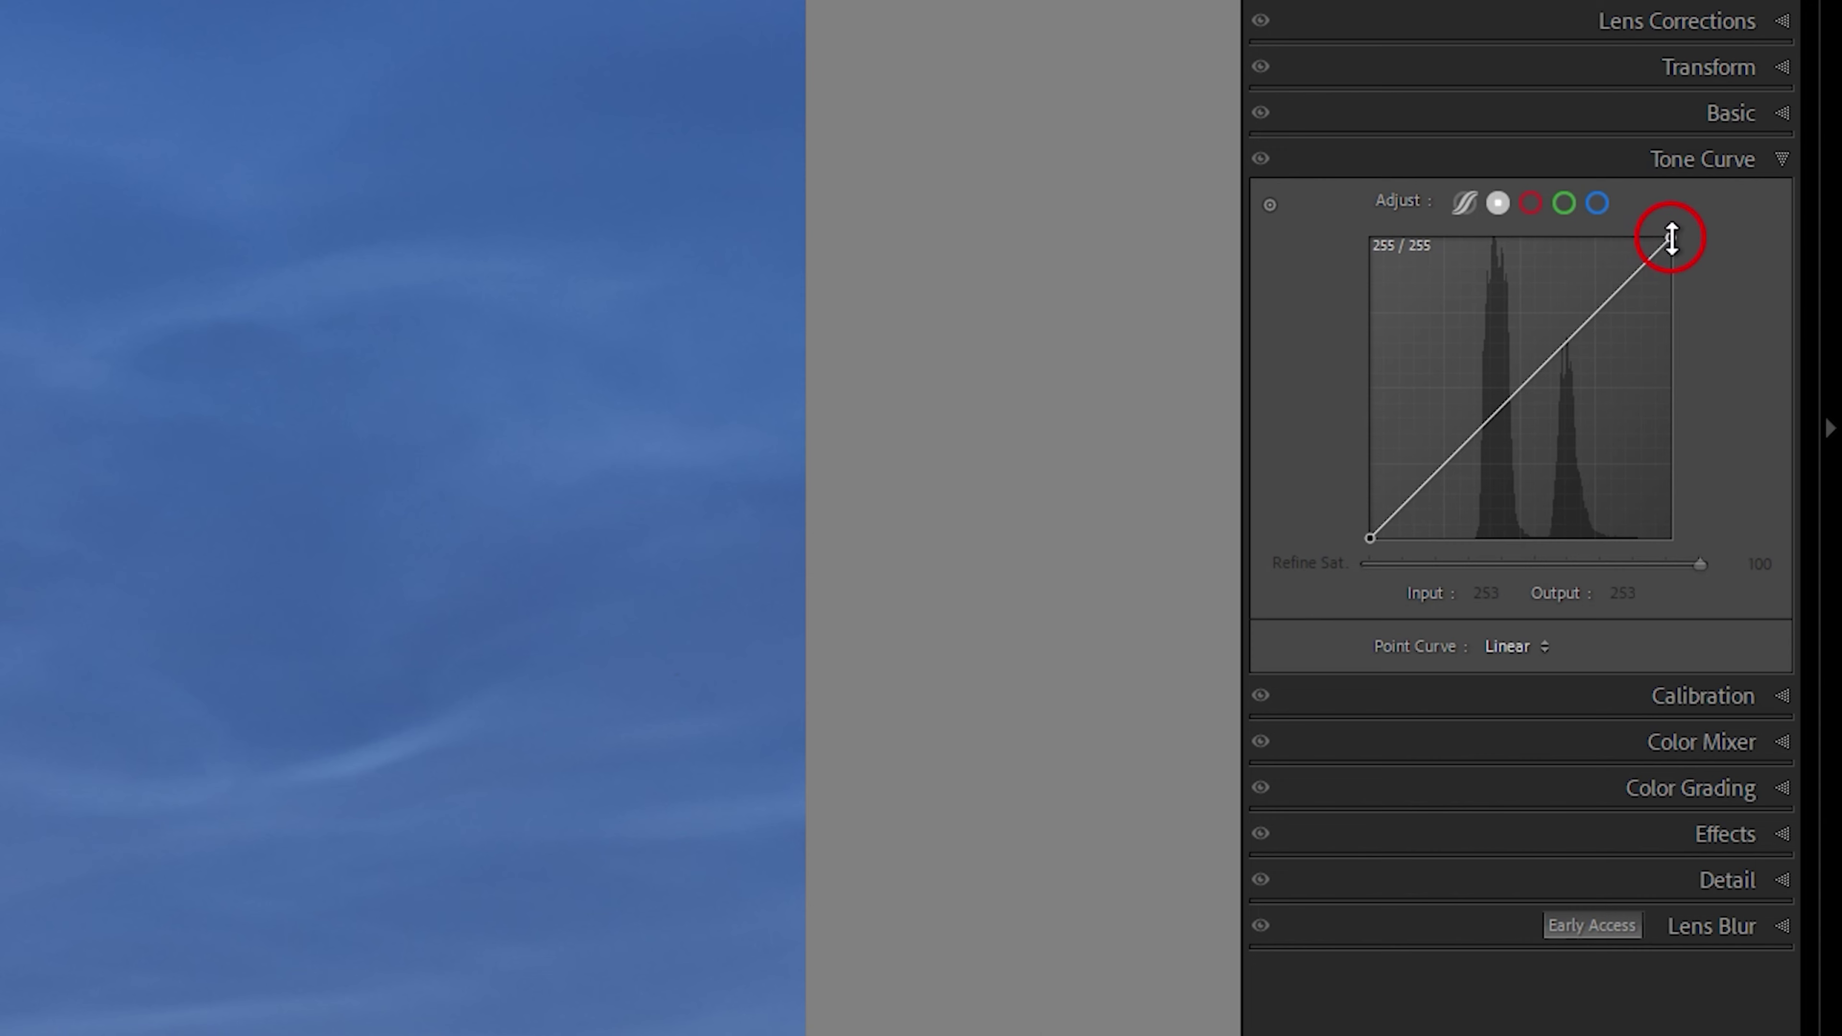
click(1671, 238)
drag(1671, 237, 1638, 238)
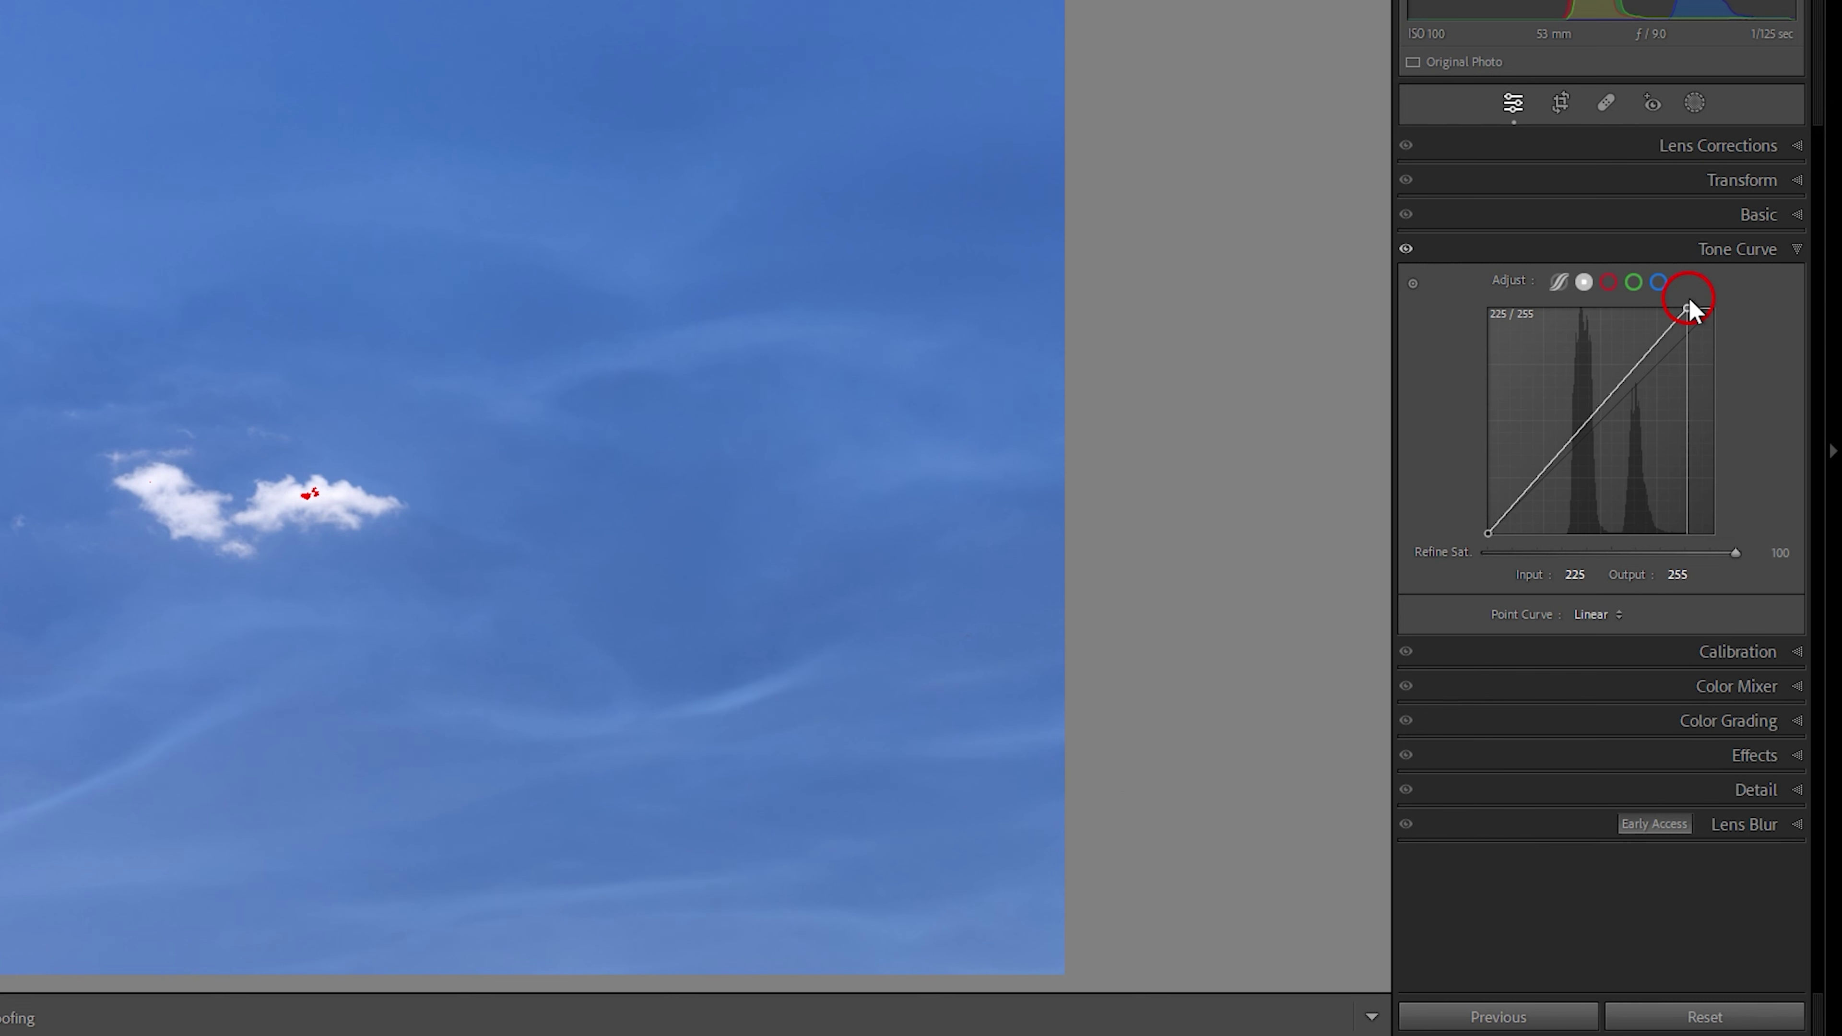
drag(1688, 297, 1685, 294)
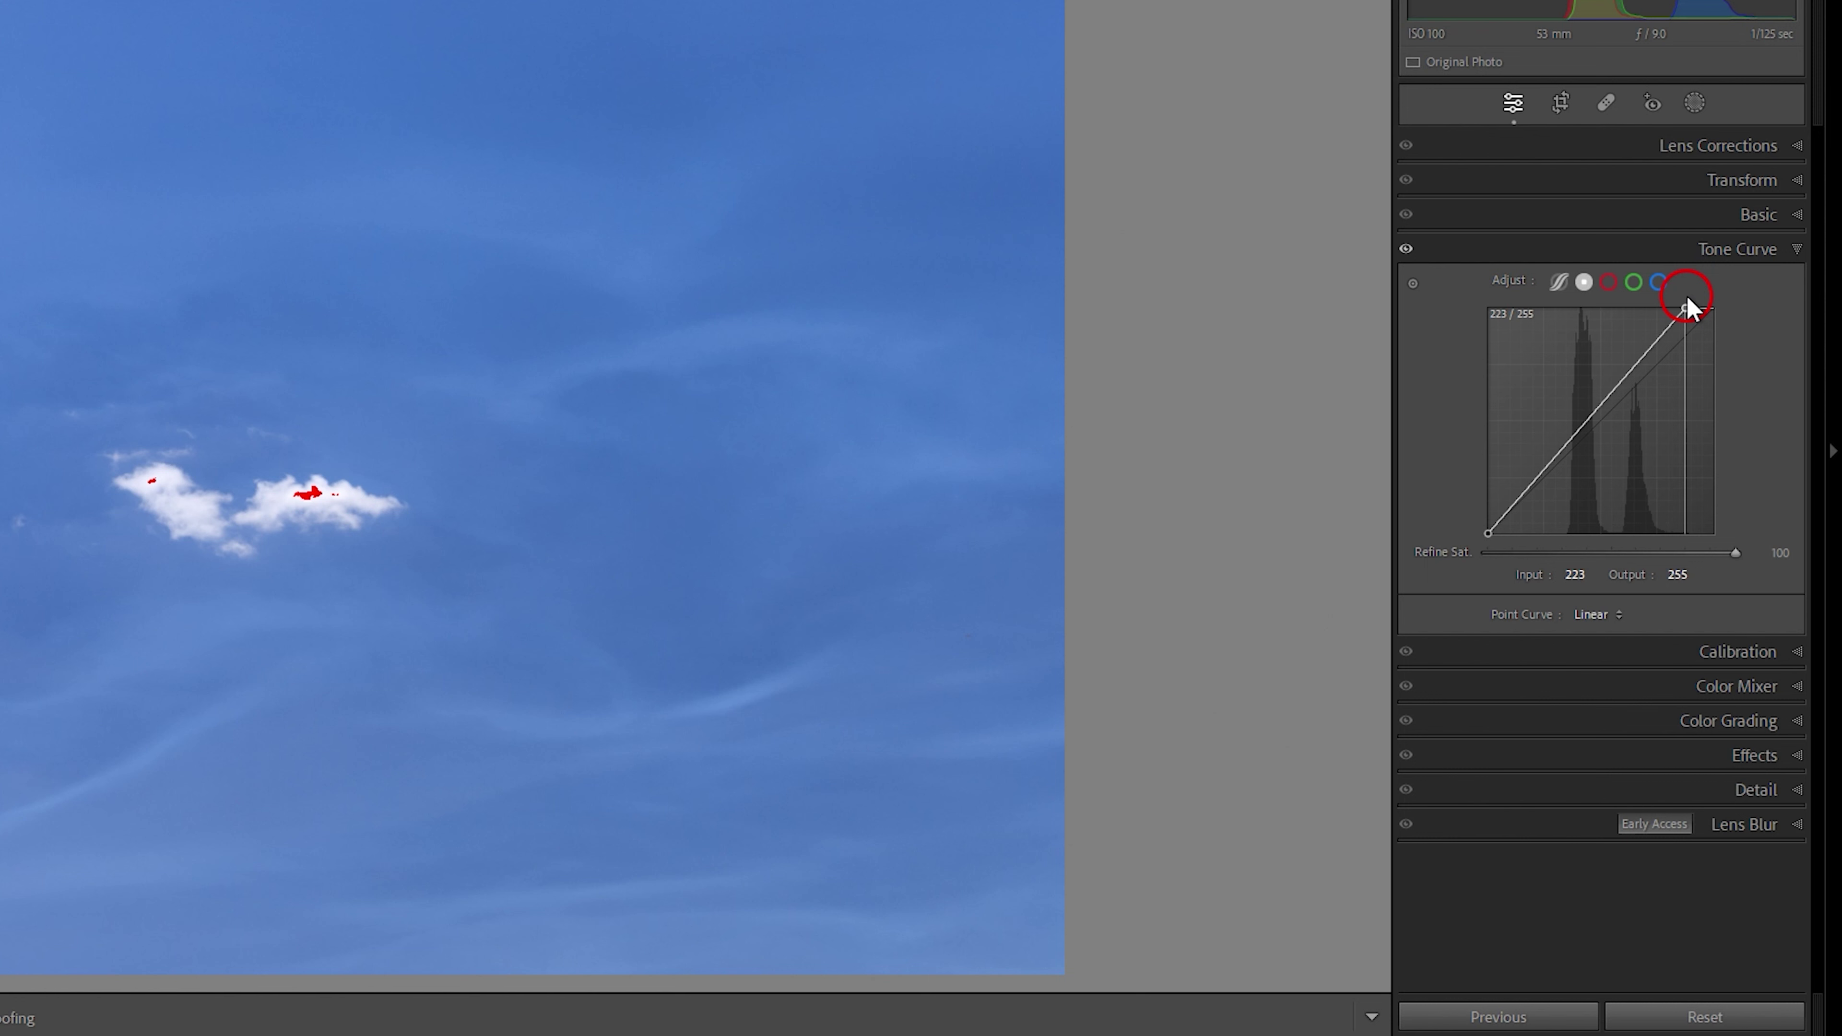
drag(1686, 298, 1689, 298)
drag(1686, 304, 1686, 304)
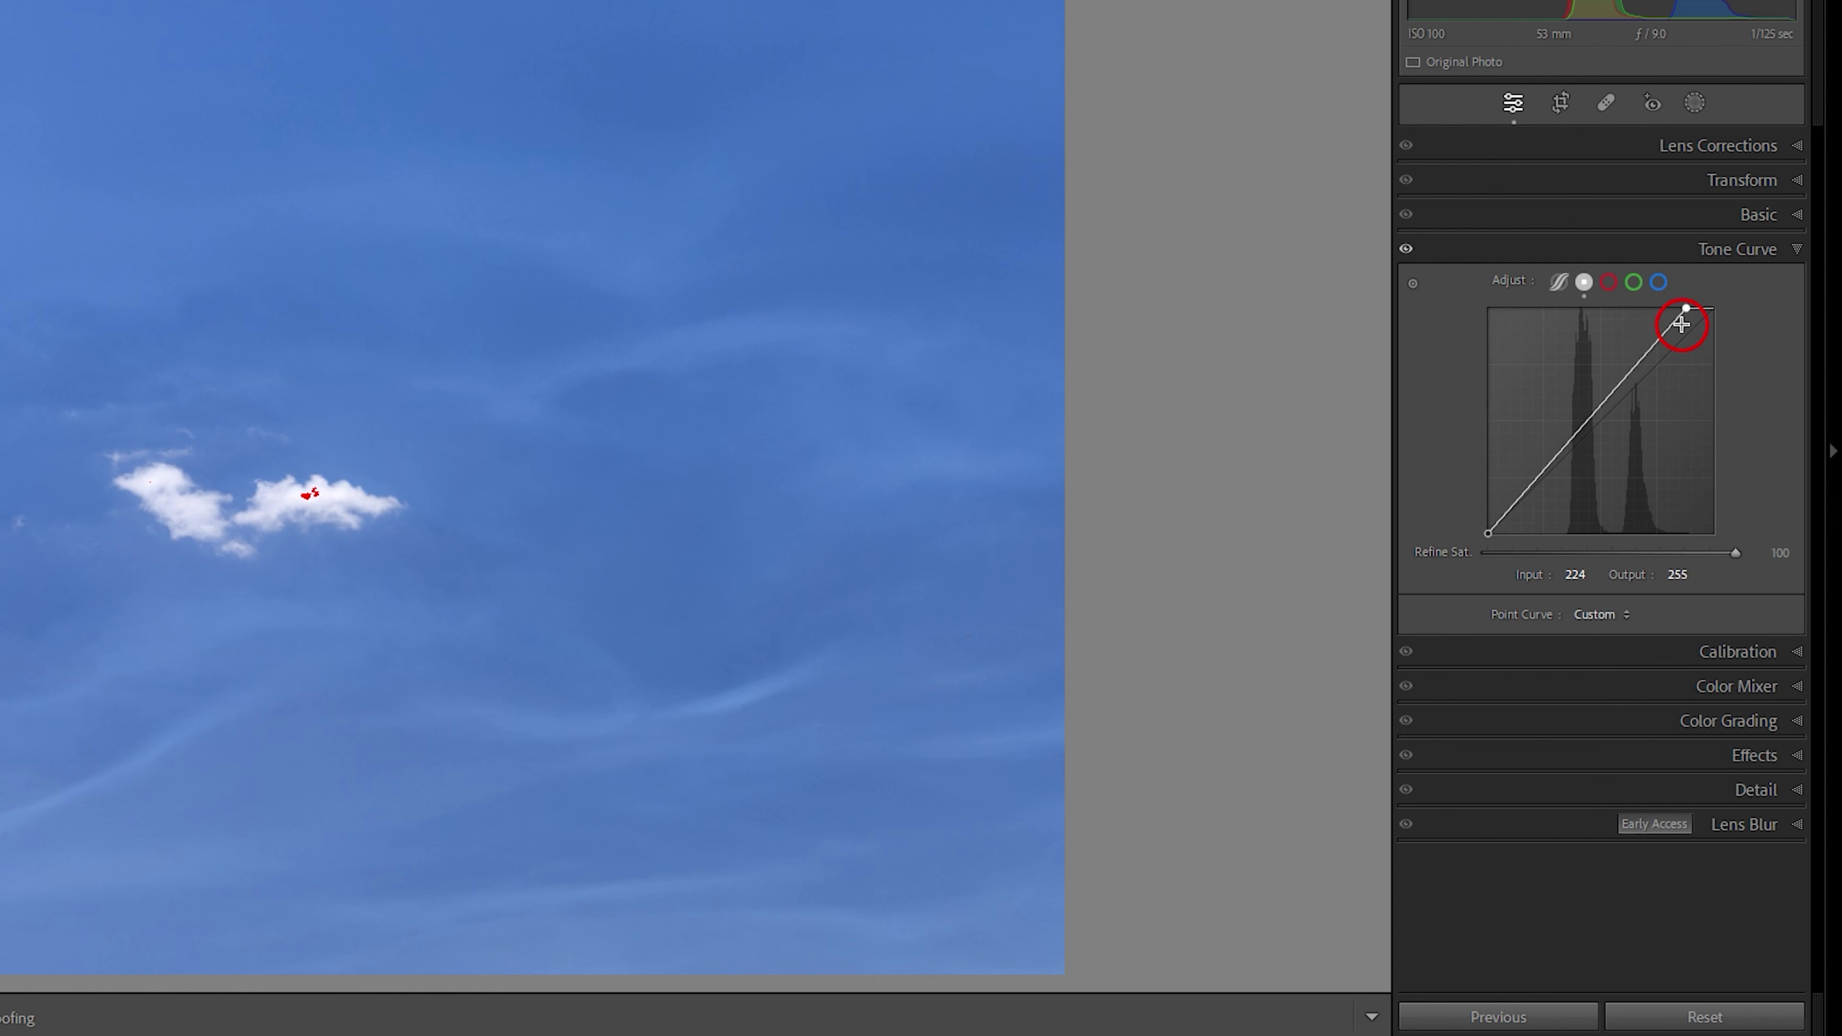
drag(1686, 306, 1690, 306)
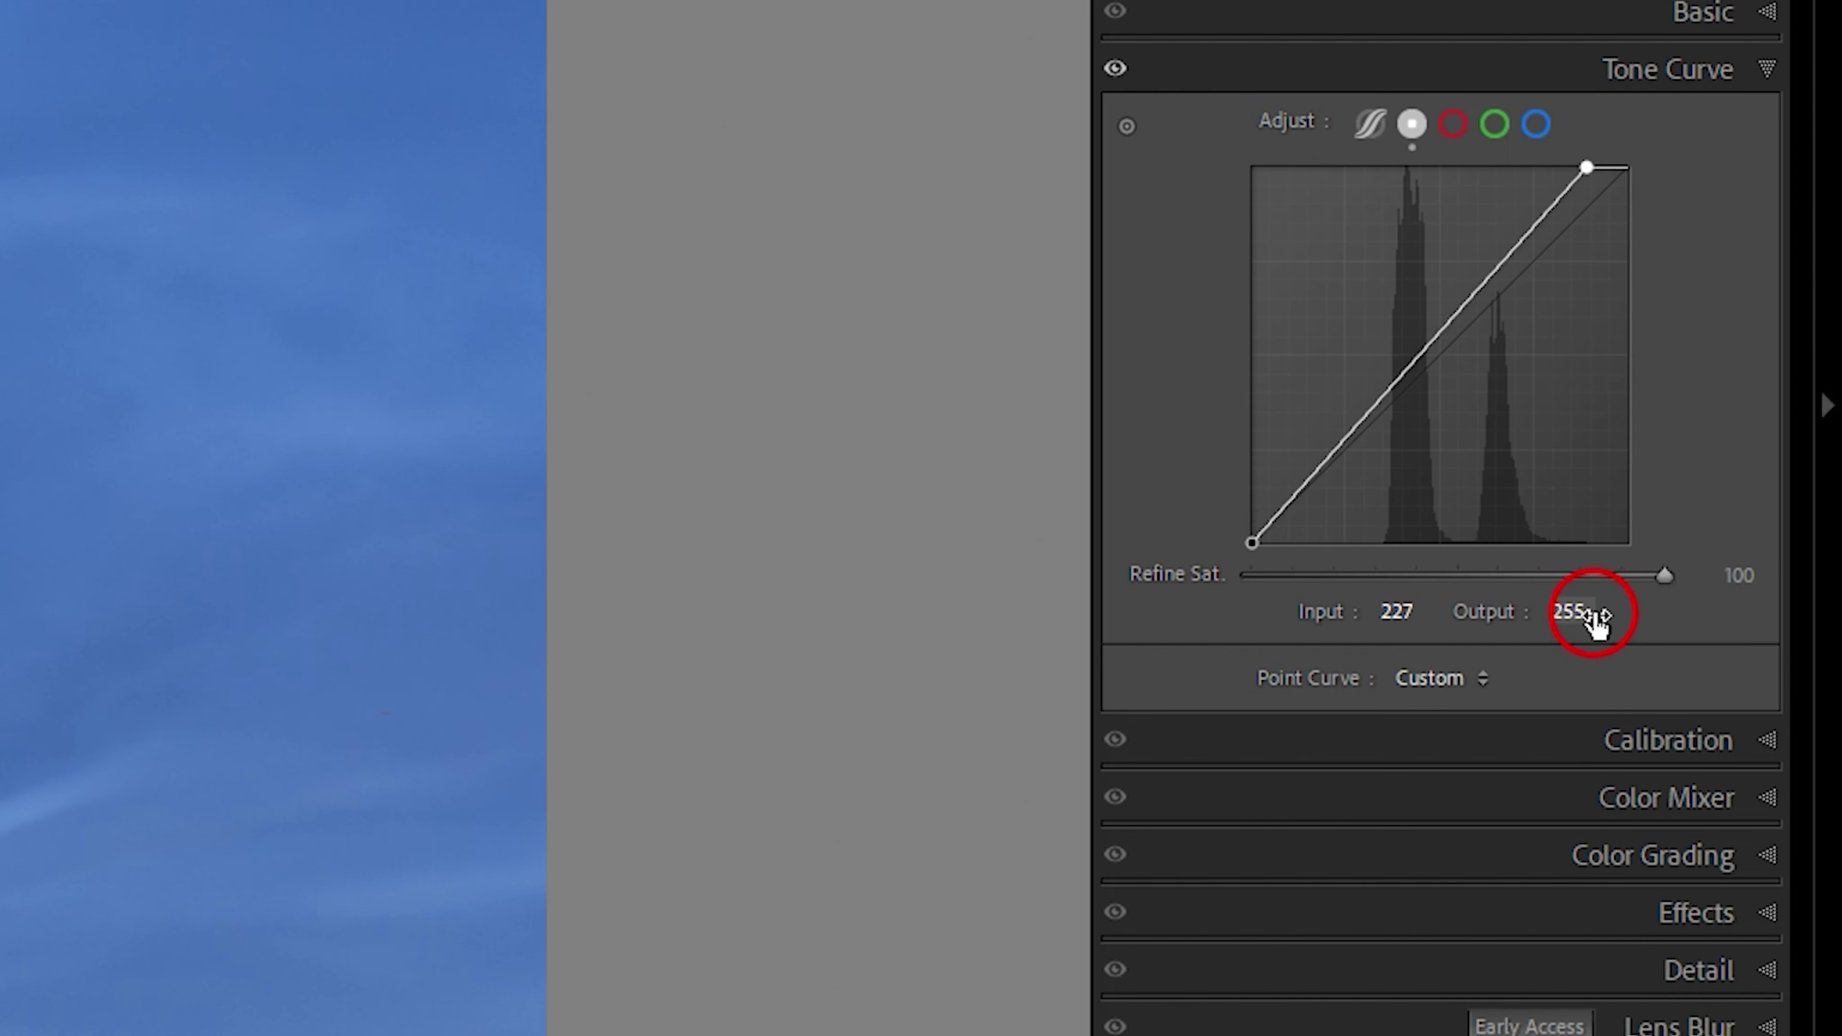
- Drag the tone curve's black point inward to input 29, output 0, deepening the sky's blue
click(1251, 543)
drag(1253, 546, 1322, 598)
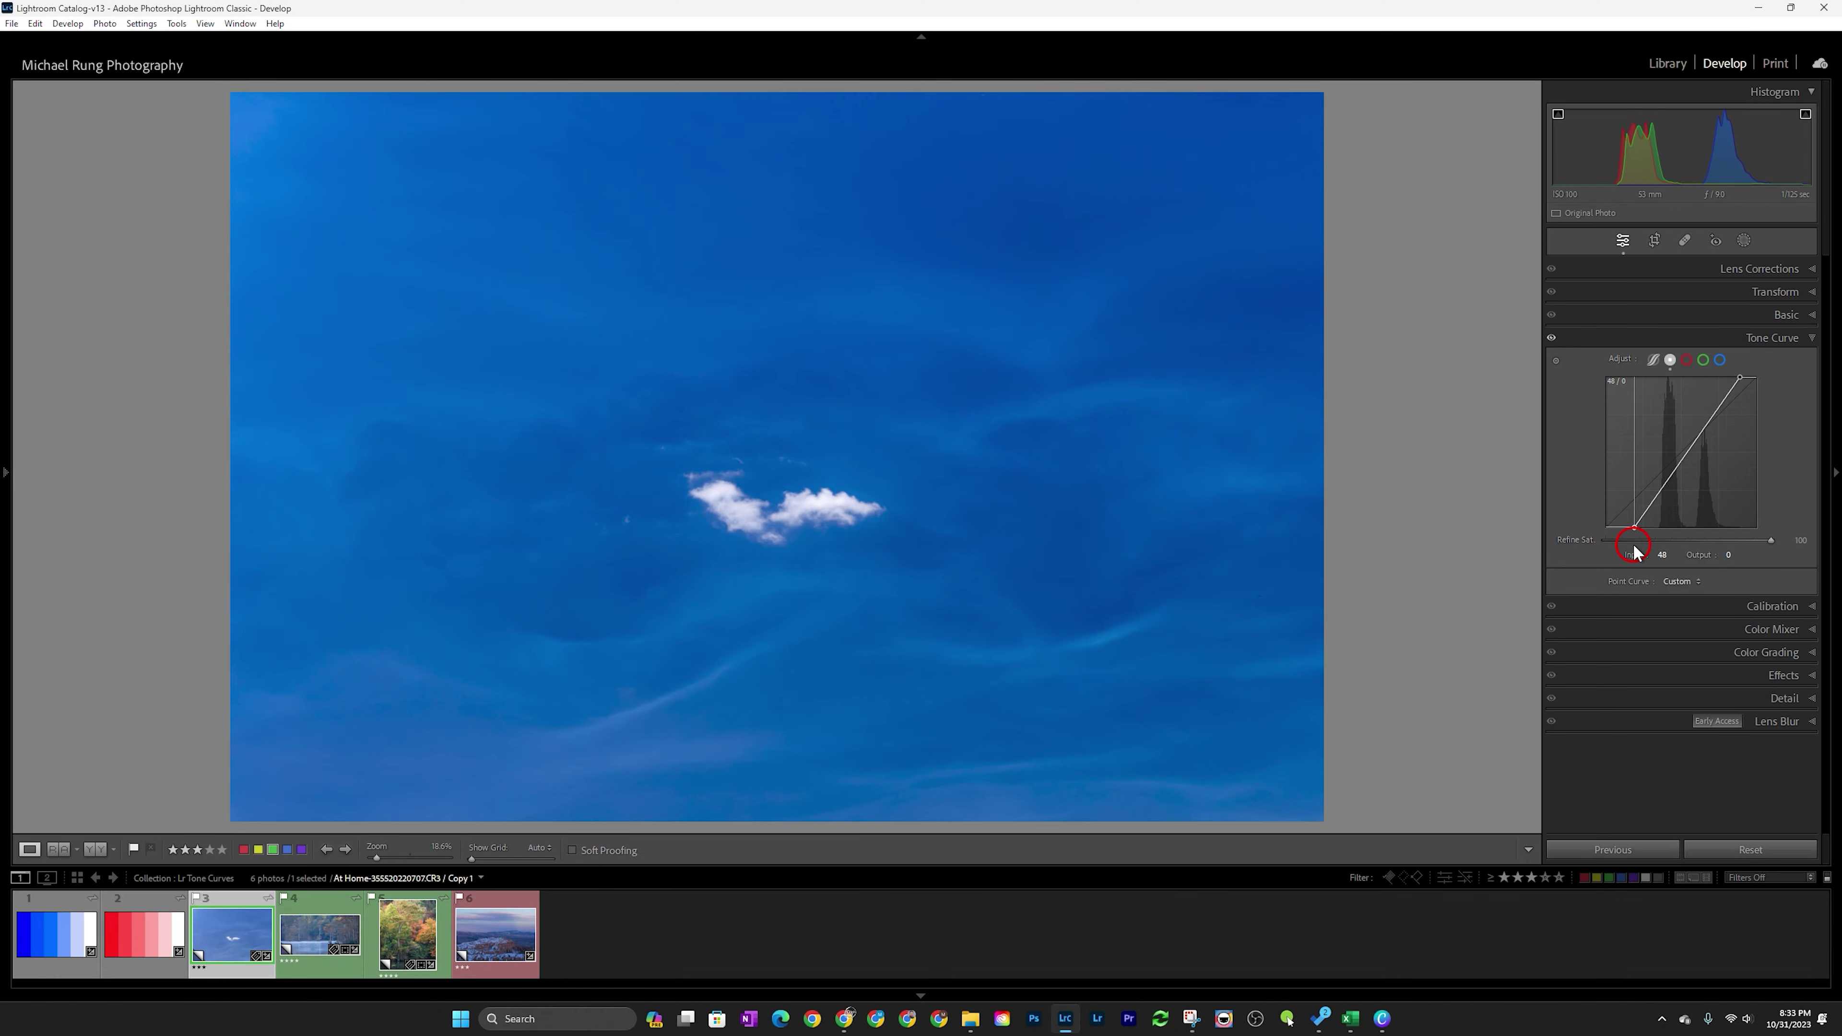
drag(1635, 551, 1622, 592)
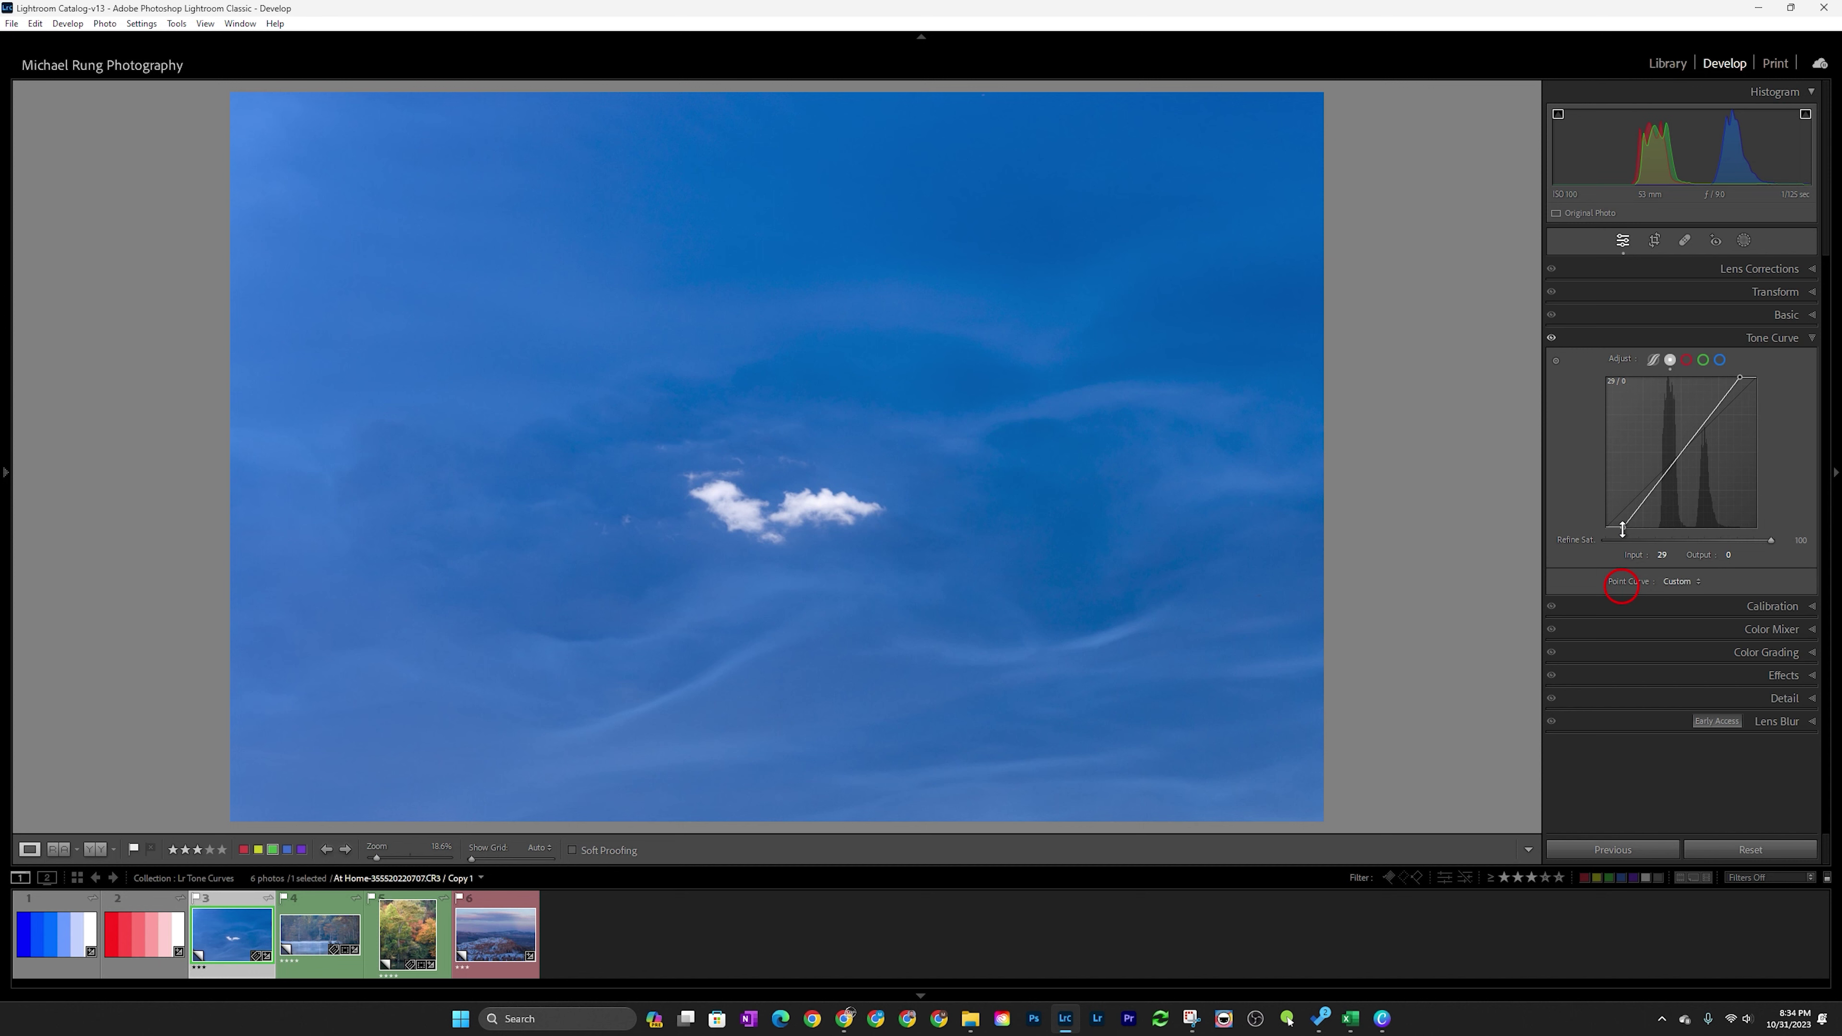
- Toggle the tone curve off and on repeatedly to compare, then activate the targeted adjustment tool
click(1551, 338)
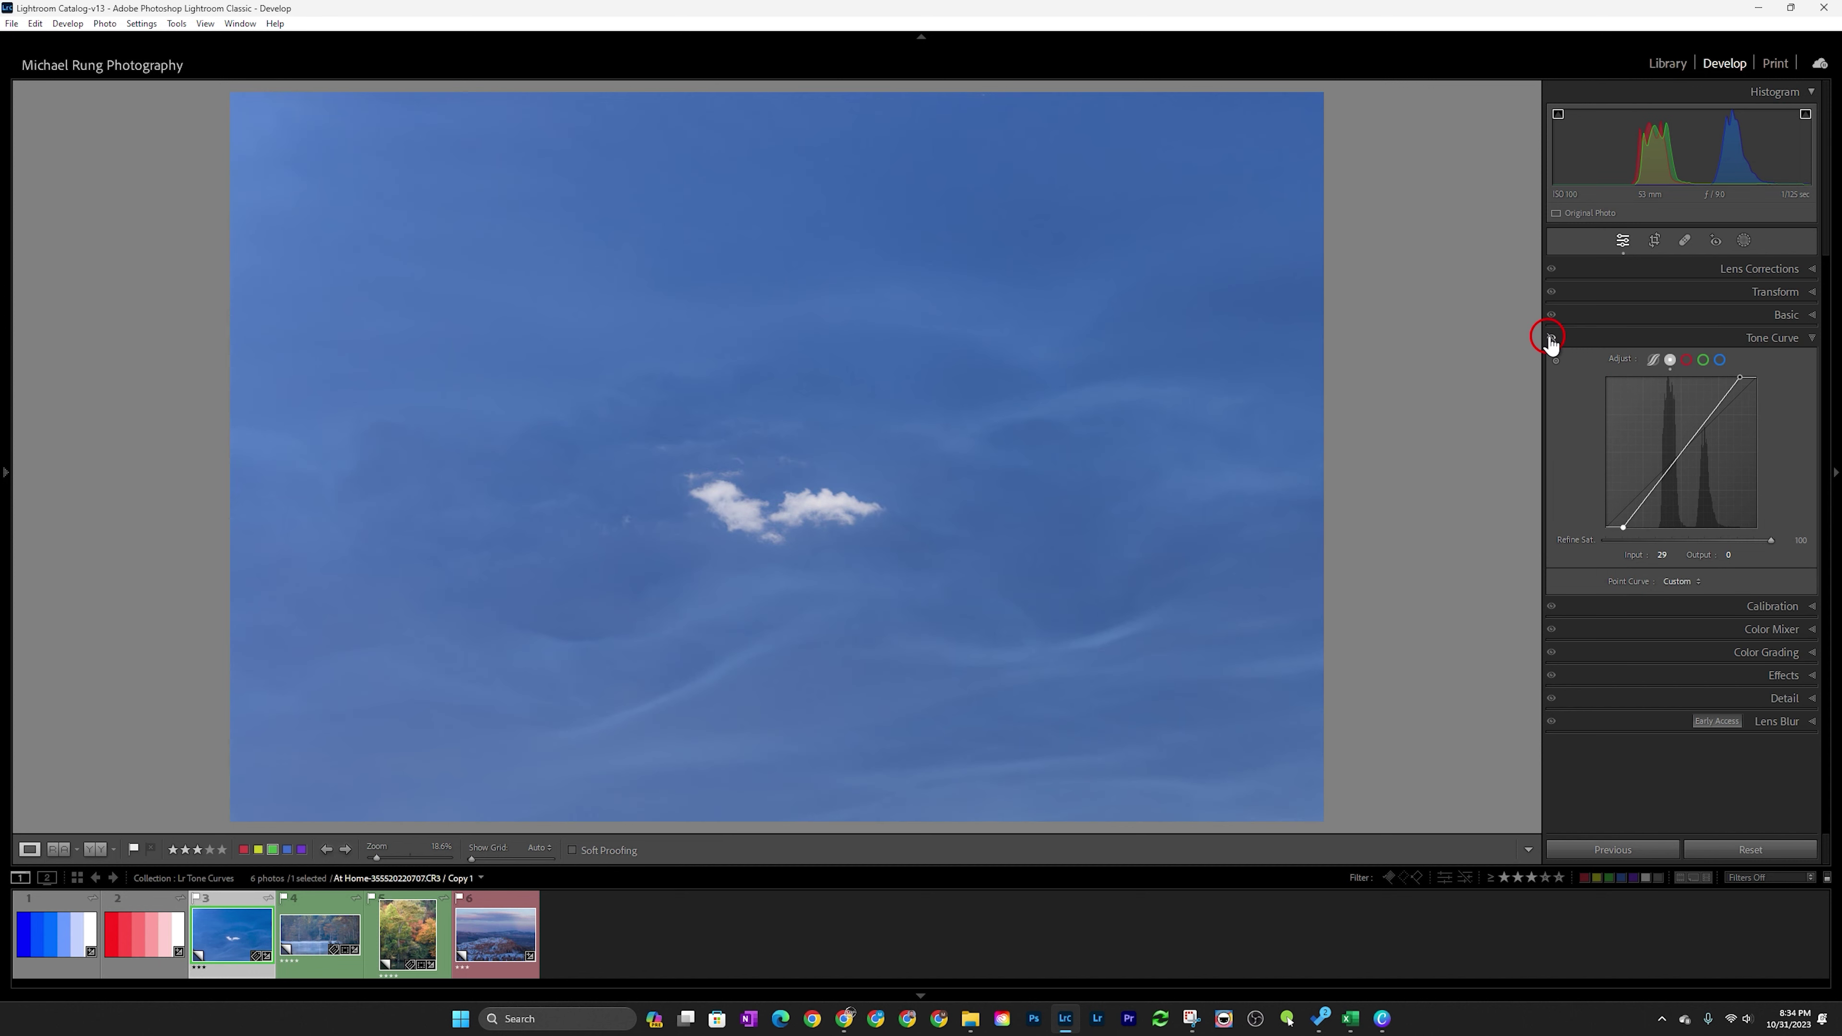
click(1551, 339)
click(1551, 338)
click(1551, 338)
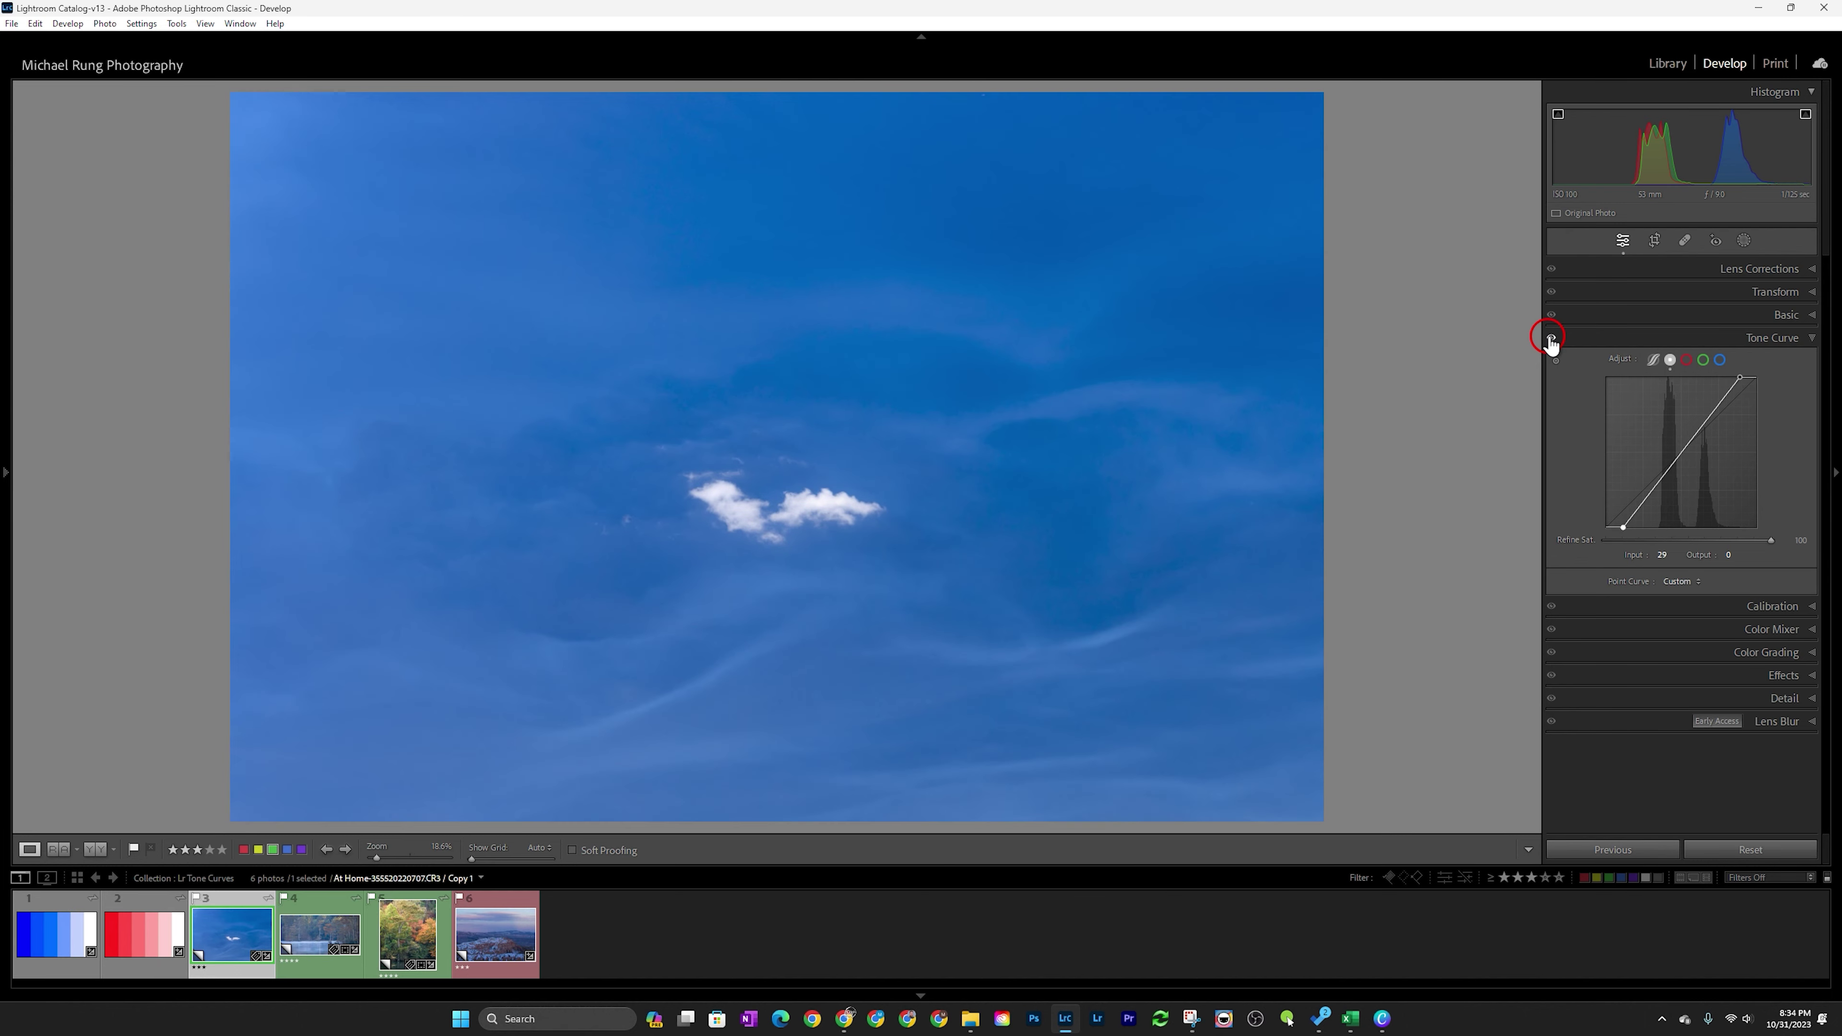
click(1551, 338)
click(1551, 338)
click(1551, 338)
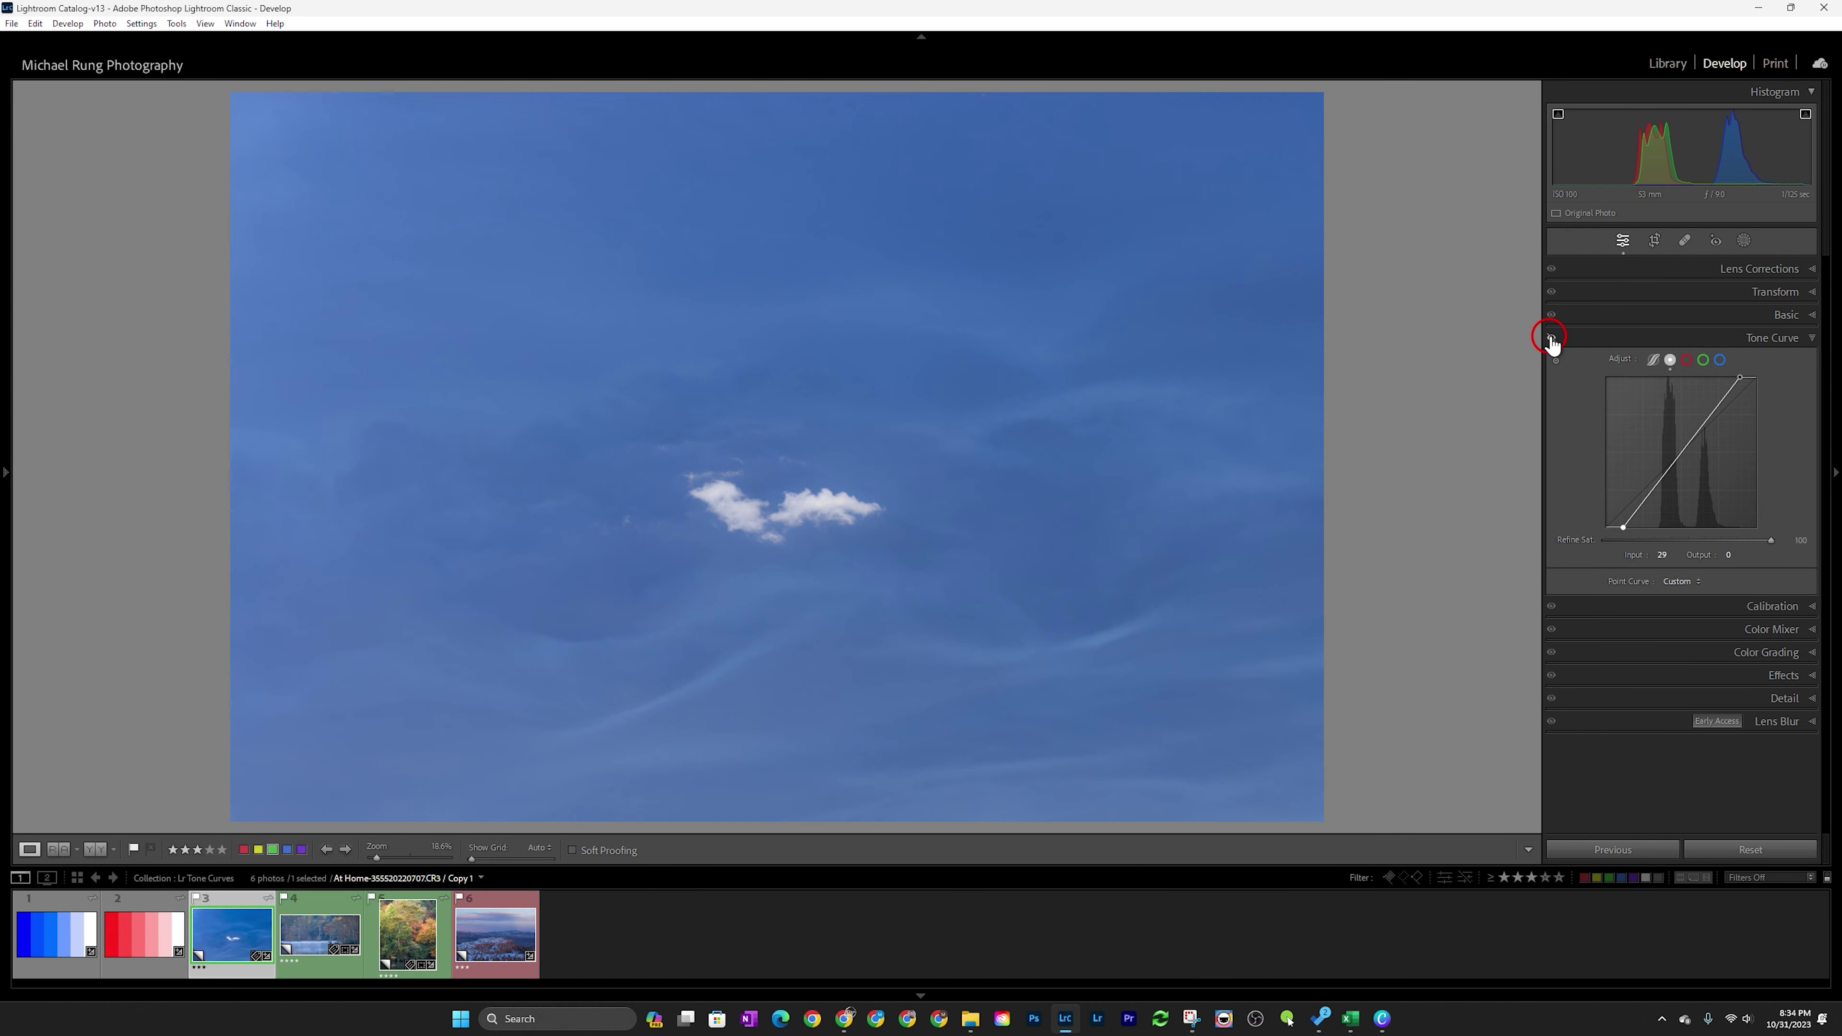
click(1551, 338)
click(1551, 338)
click(1551, 338)
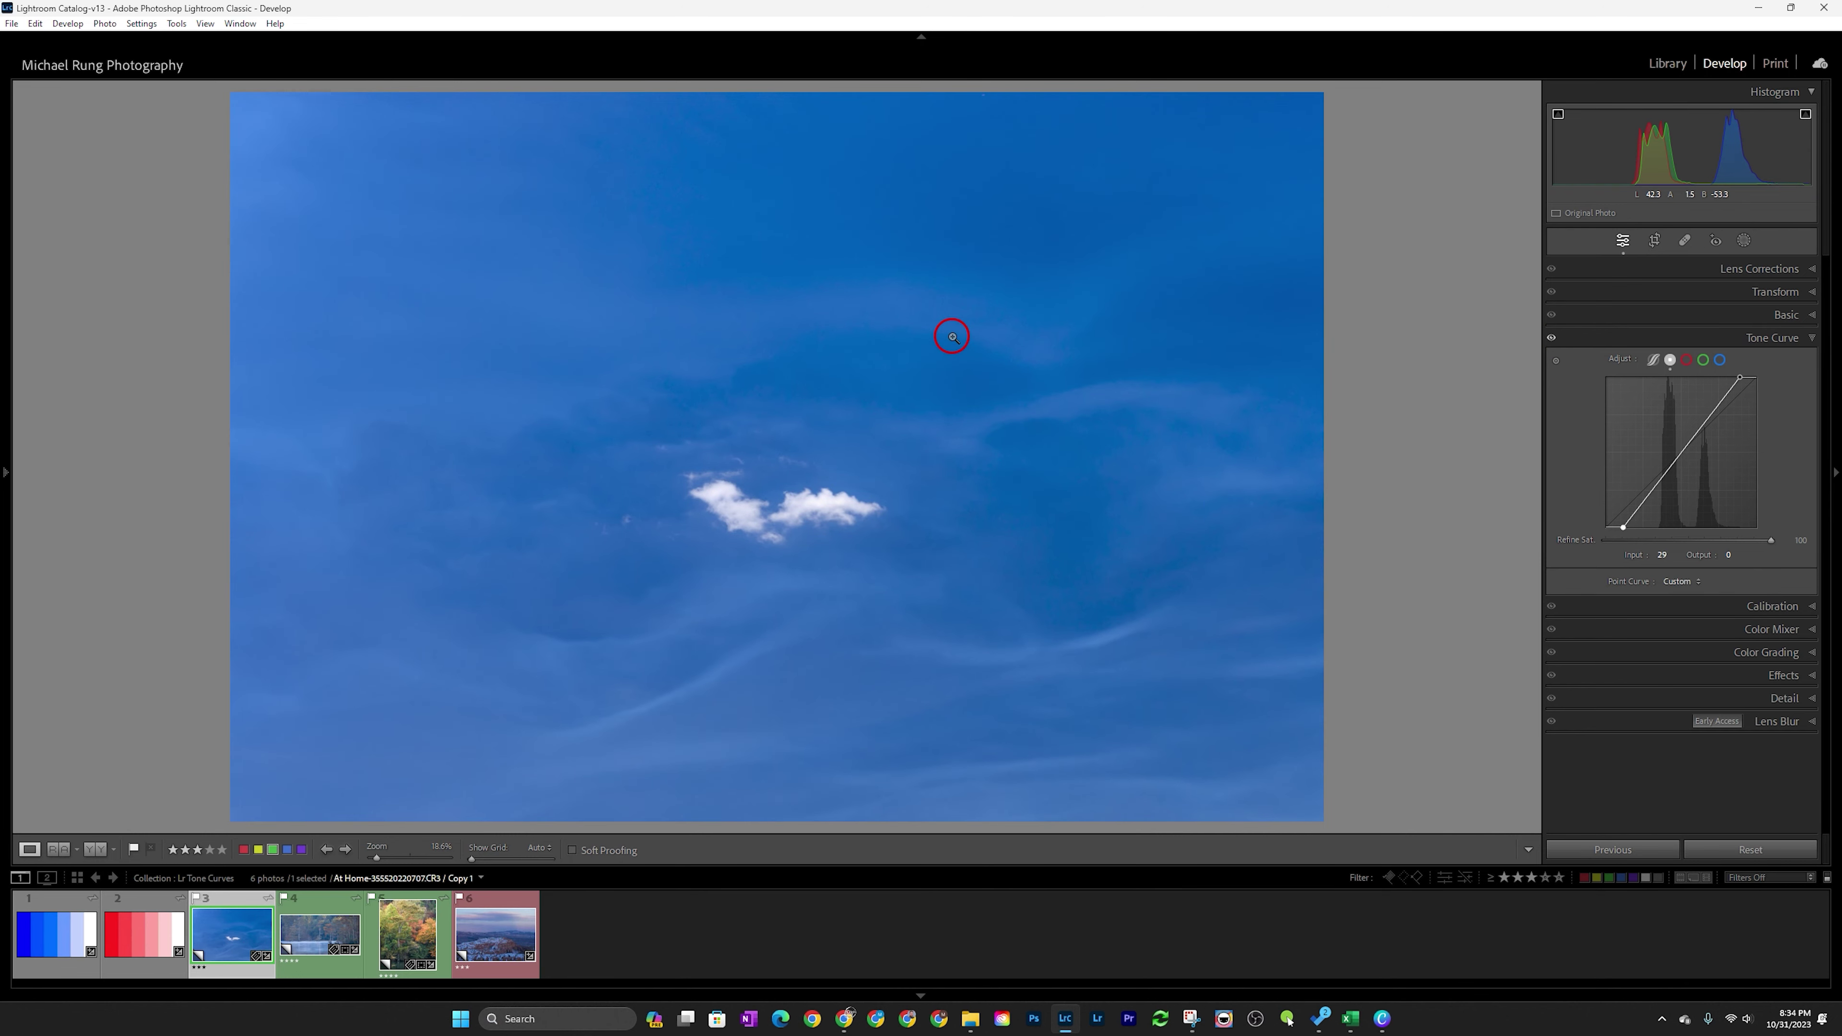
click(1551, 338)
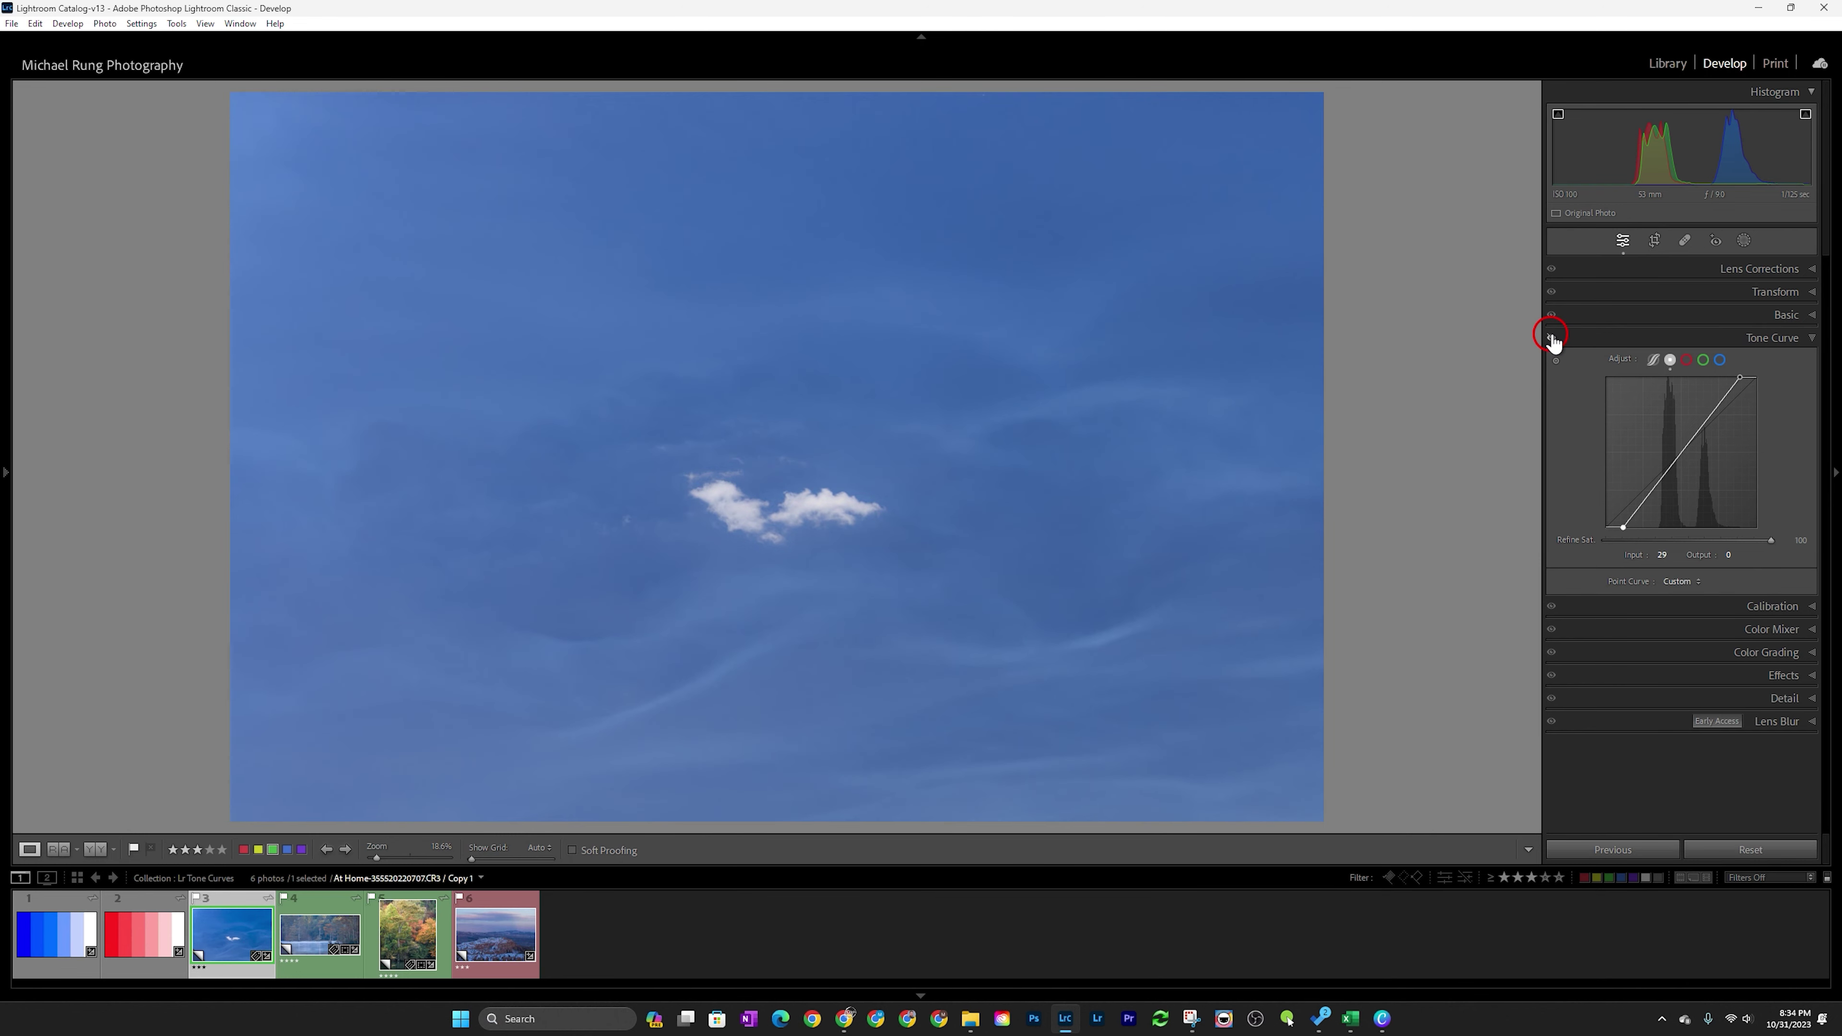
click(1551, 338)
click(1551, 338)
click(1551, 339)
click(1551, 338)
click(1551, 339)
click(1551, 338)
click(1551, 338)
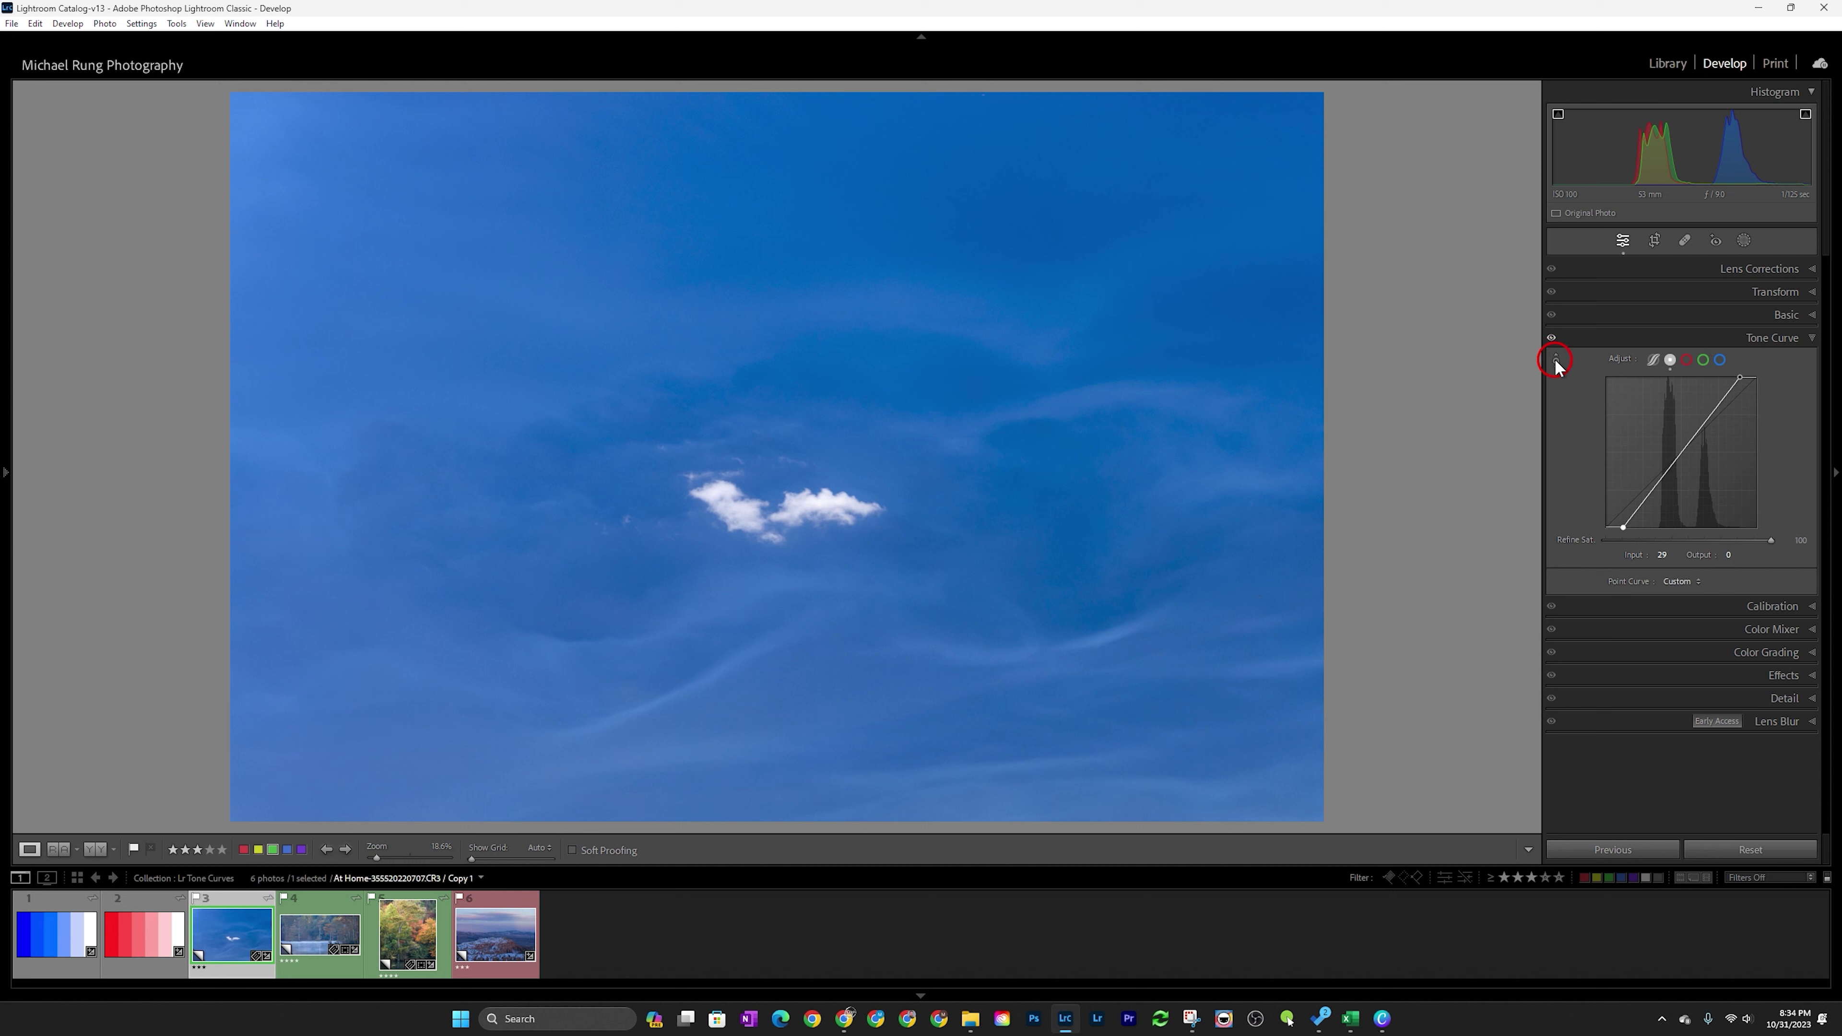
click(1556, 362)
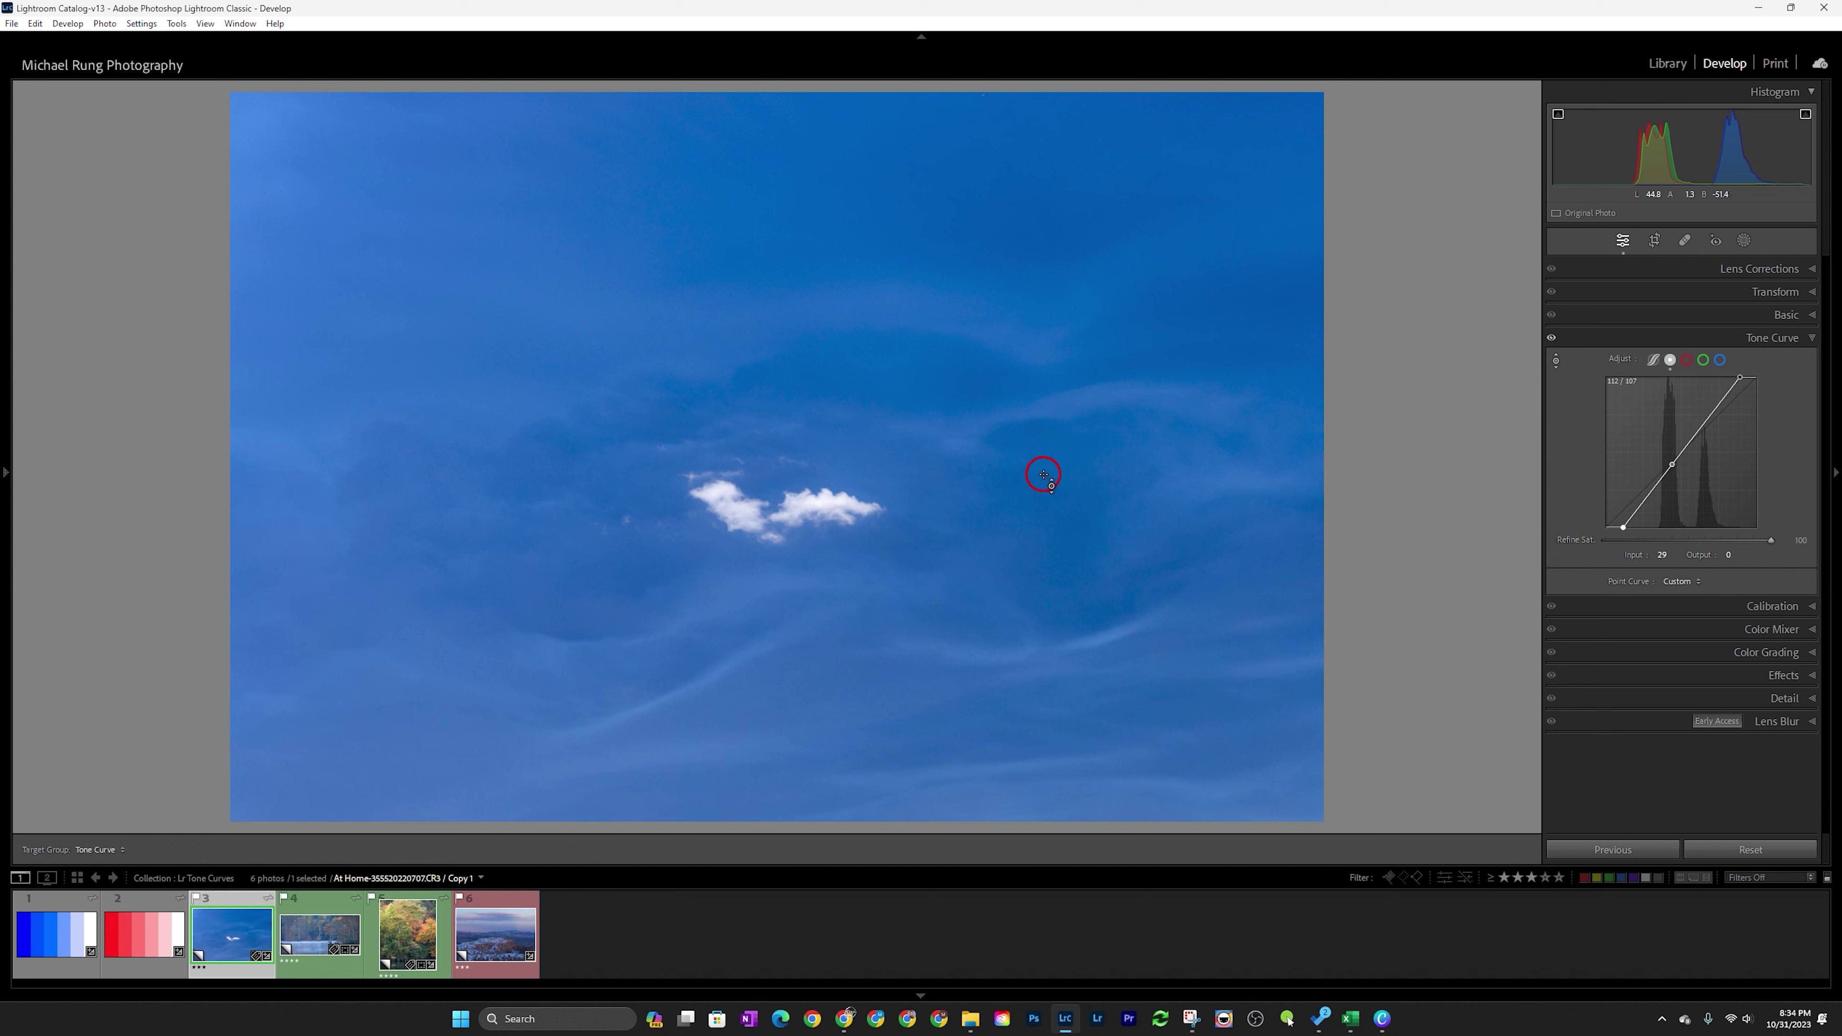
- Drag up on a light sky tone and down on a deeper one, pulling the lower point to 97/88
click(1103, 637)
drag(1103, 637, 1104, 620)
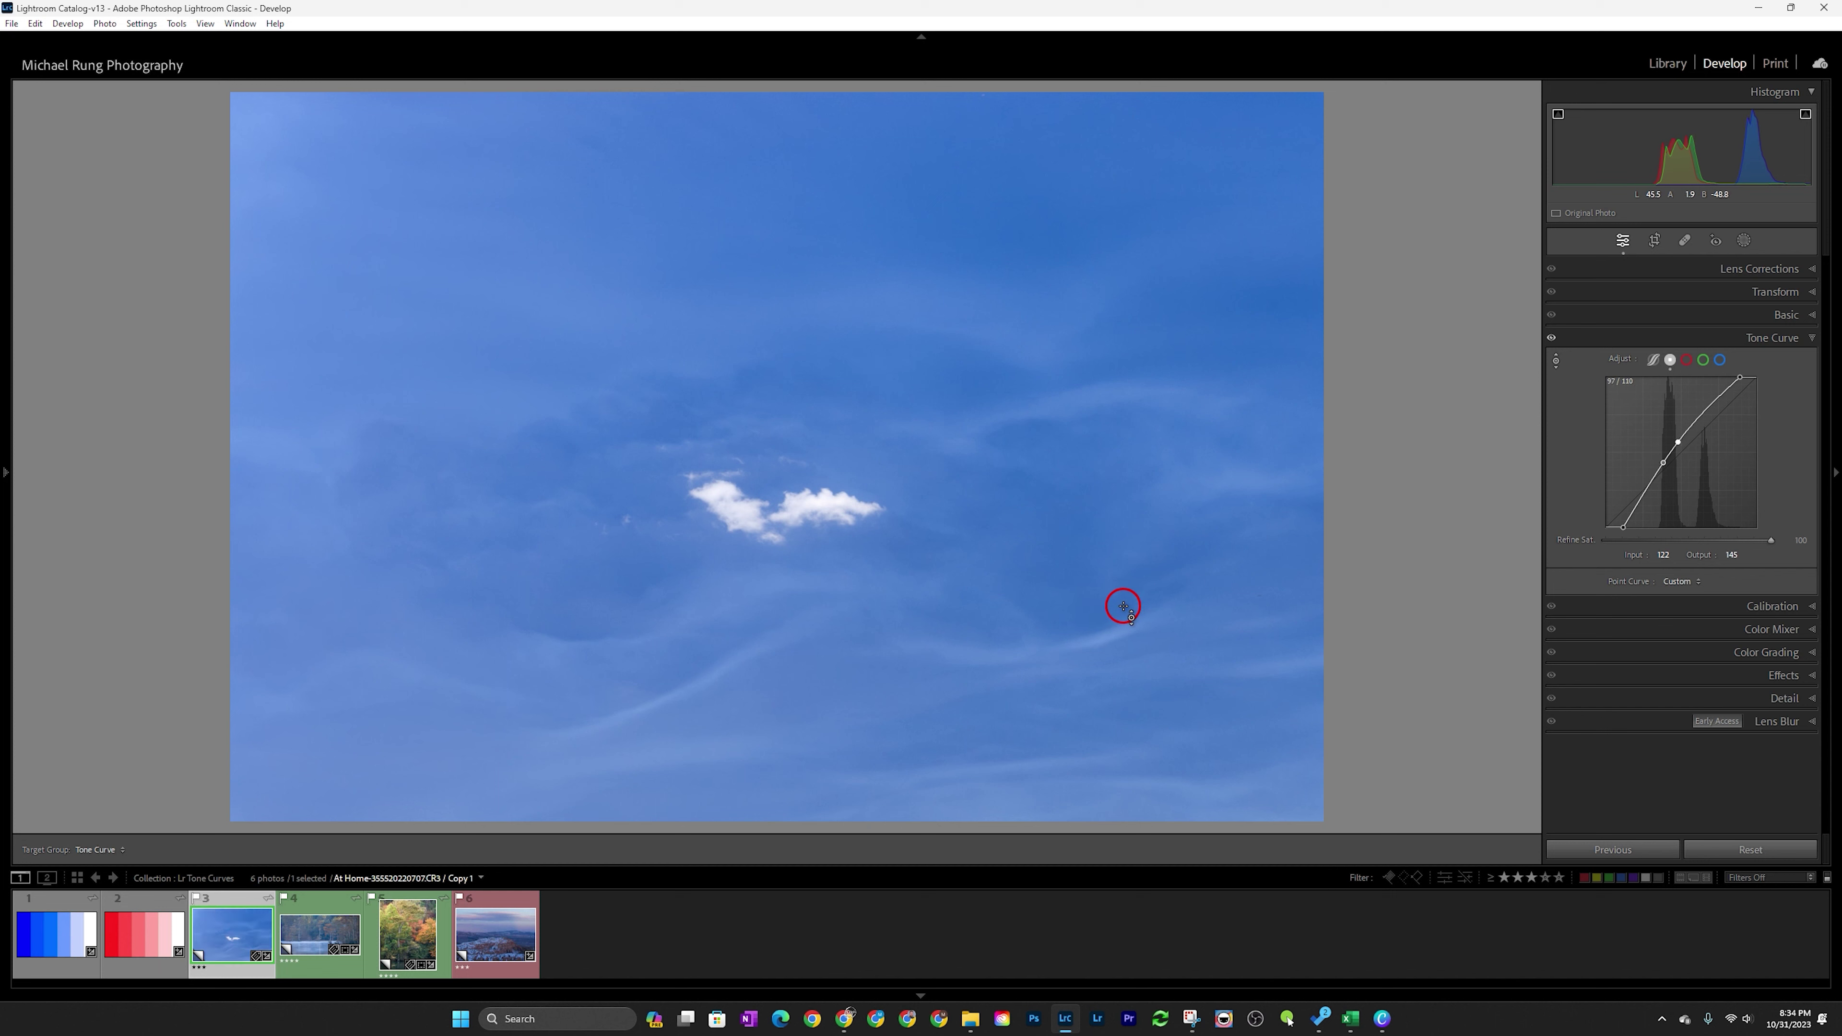
drag(1123, 606, 1123, 621)
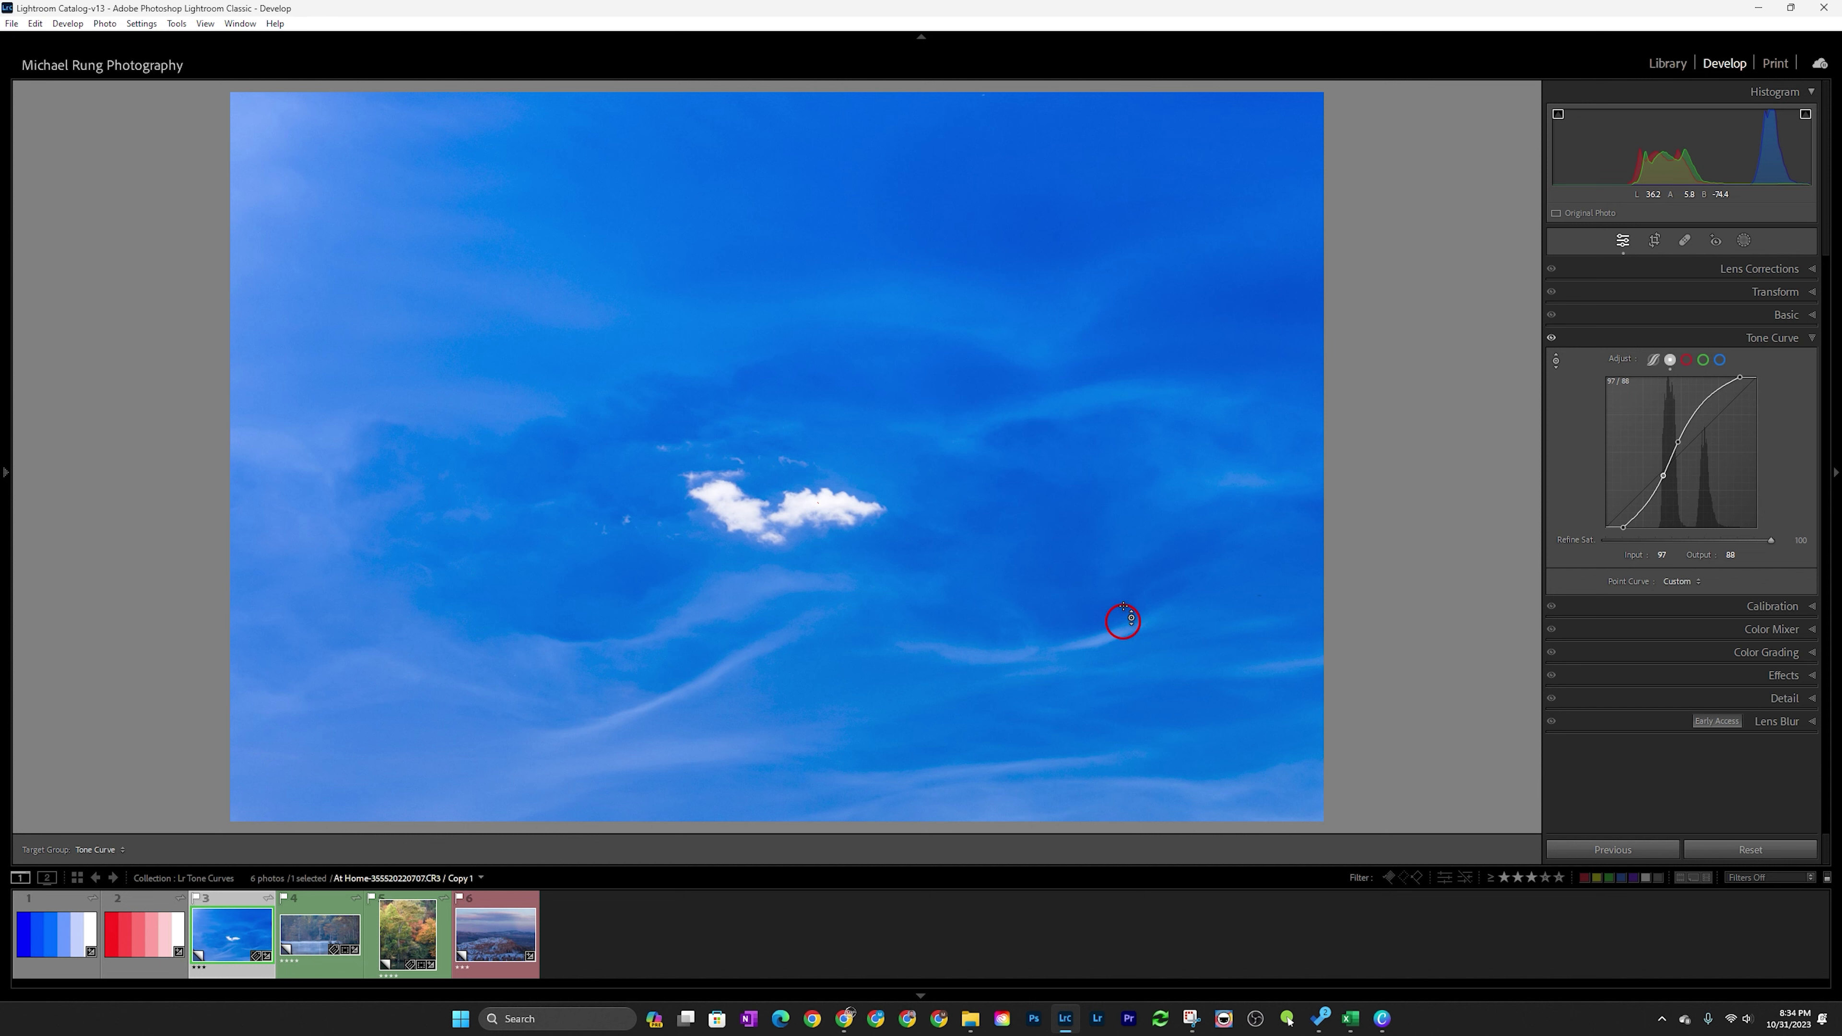
- Toggle the tone curve off and on to compare the S-curve against the original
click(1551, 337)
click(1551, 337)
click(1551, 337)
click(1552, 337)
click(1551, 337)
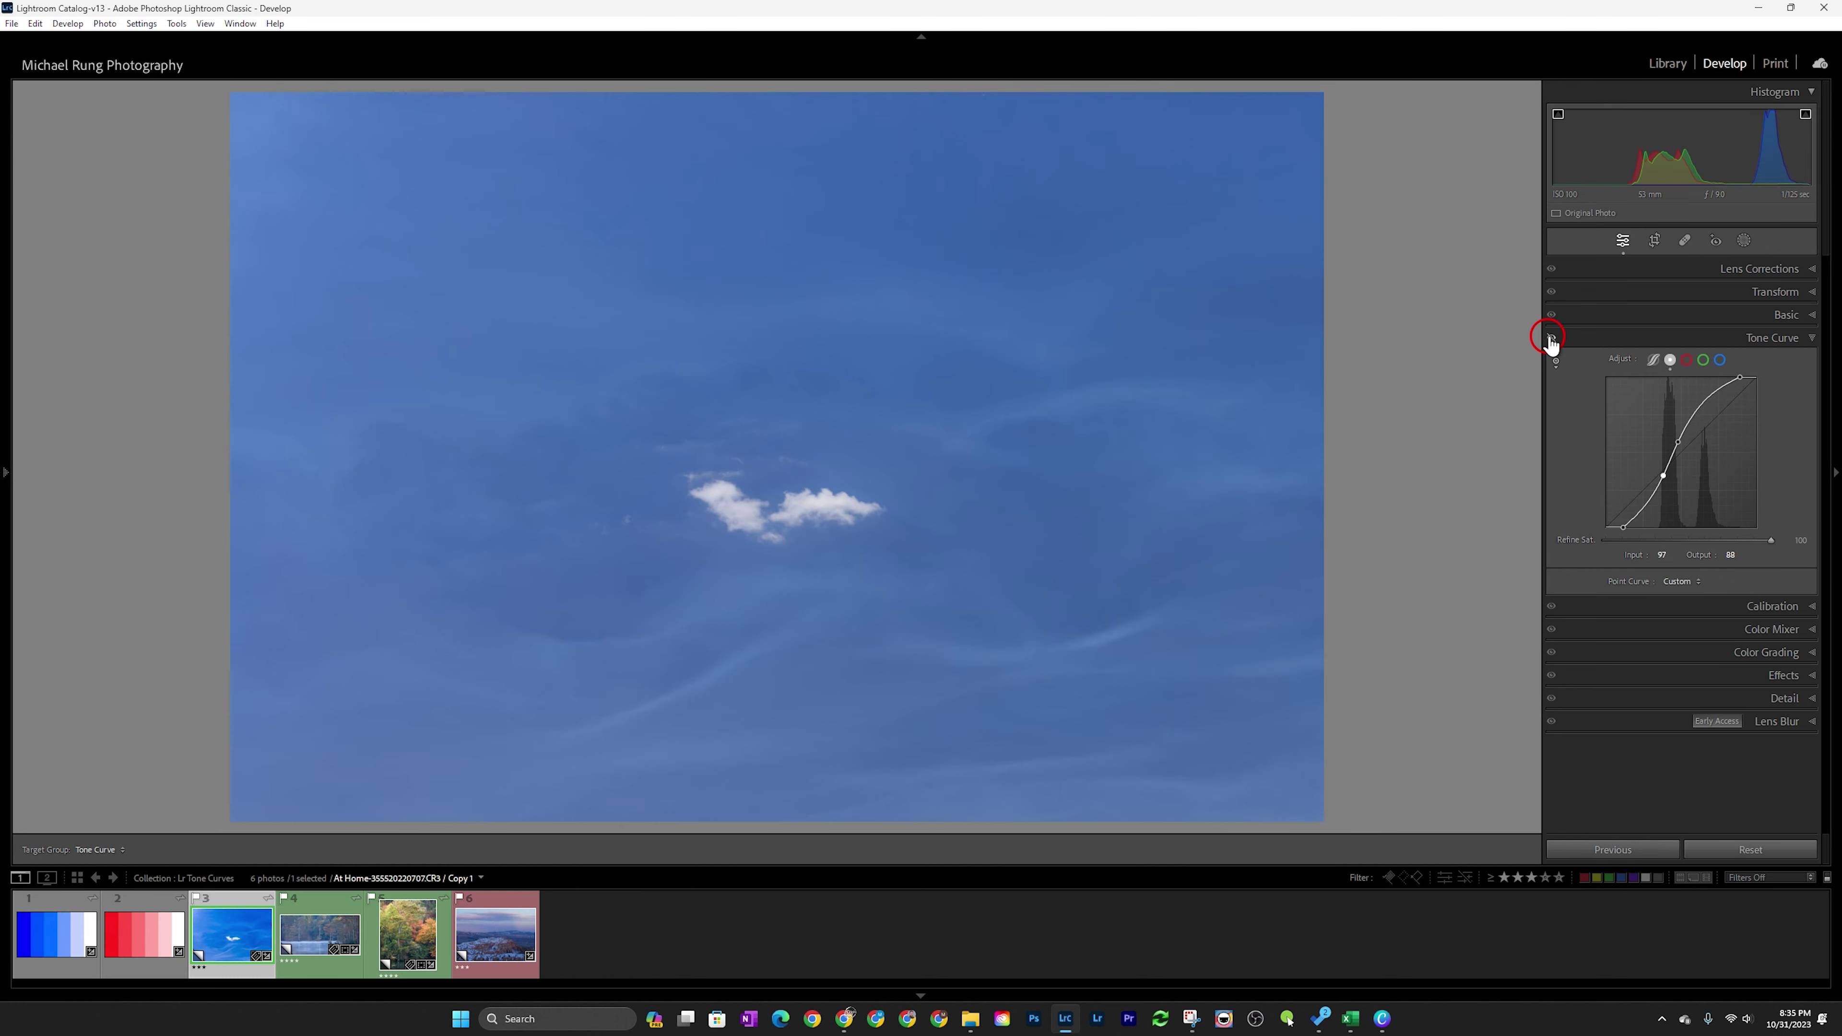
click(1551, 337)
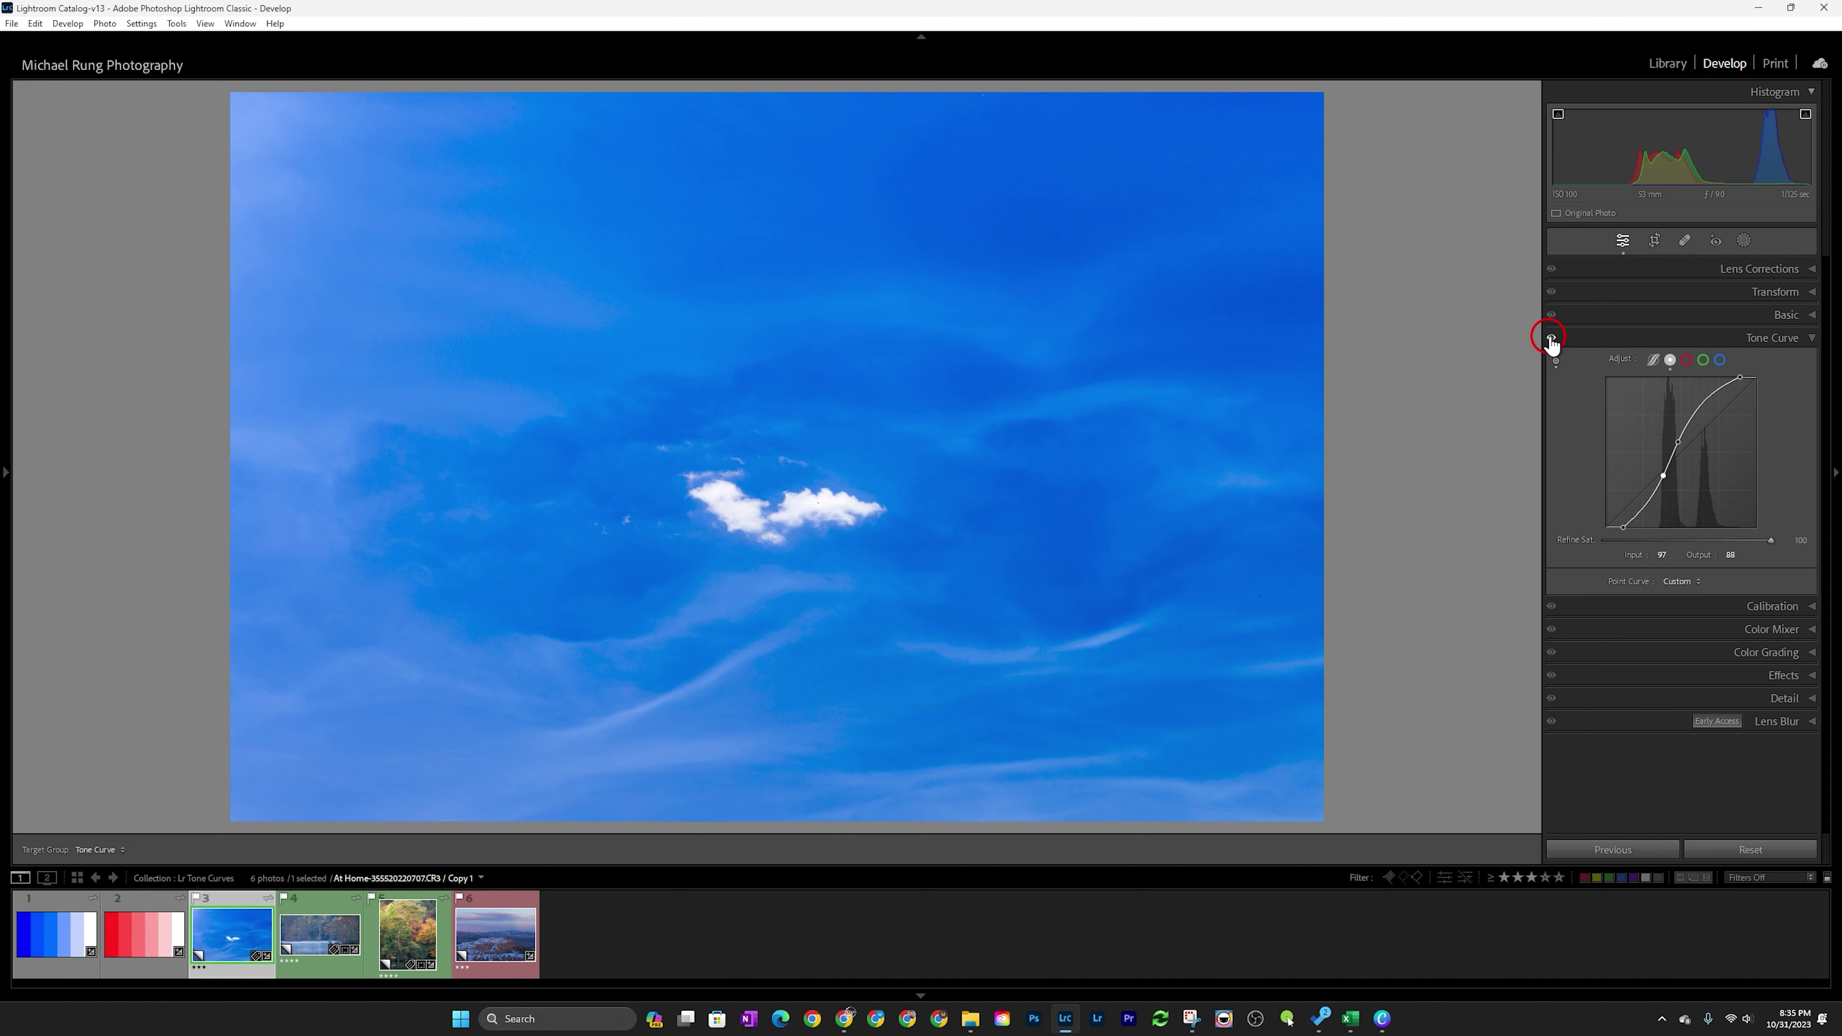
click(1551, 337)
click(1551, 337)
click(1551, 338)
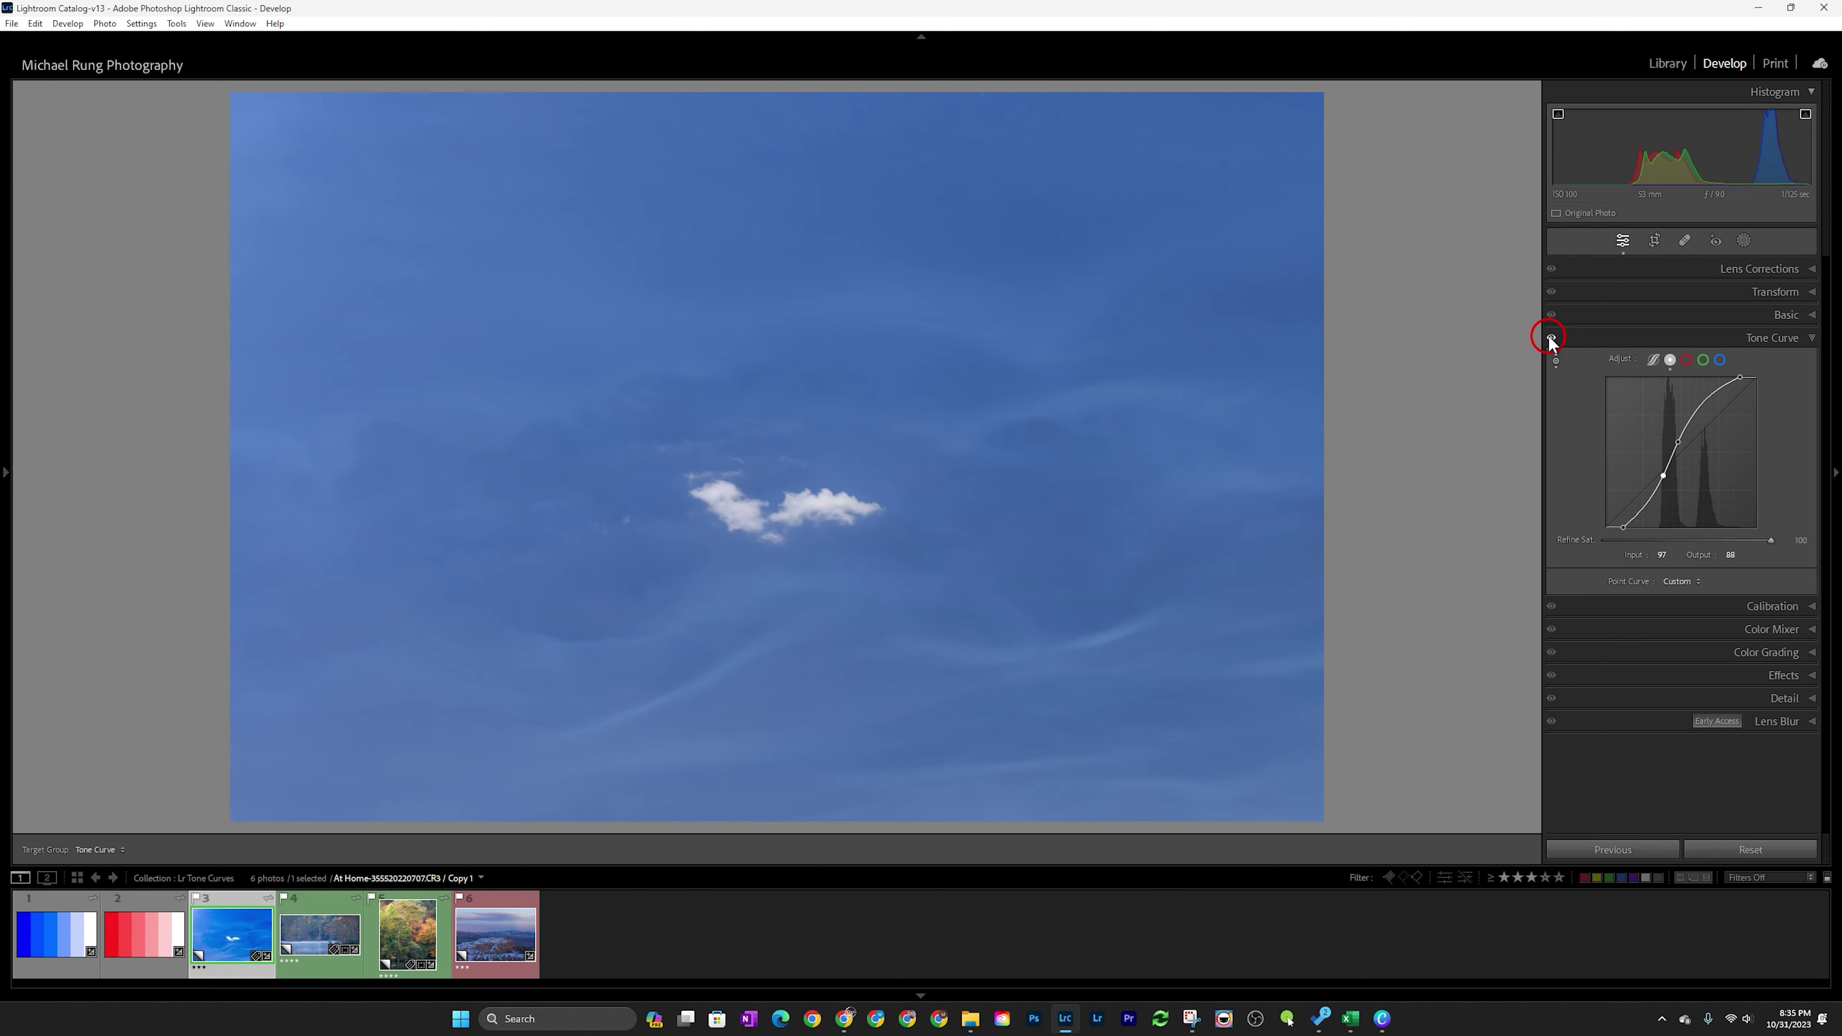
click(1551, 337)
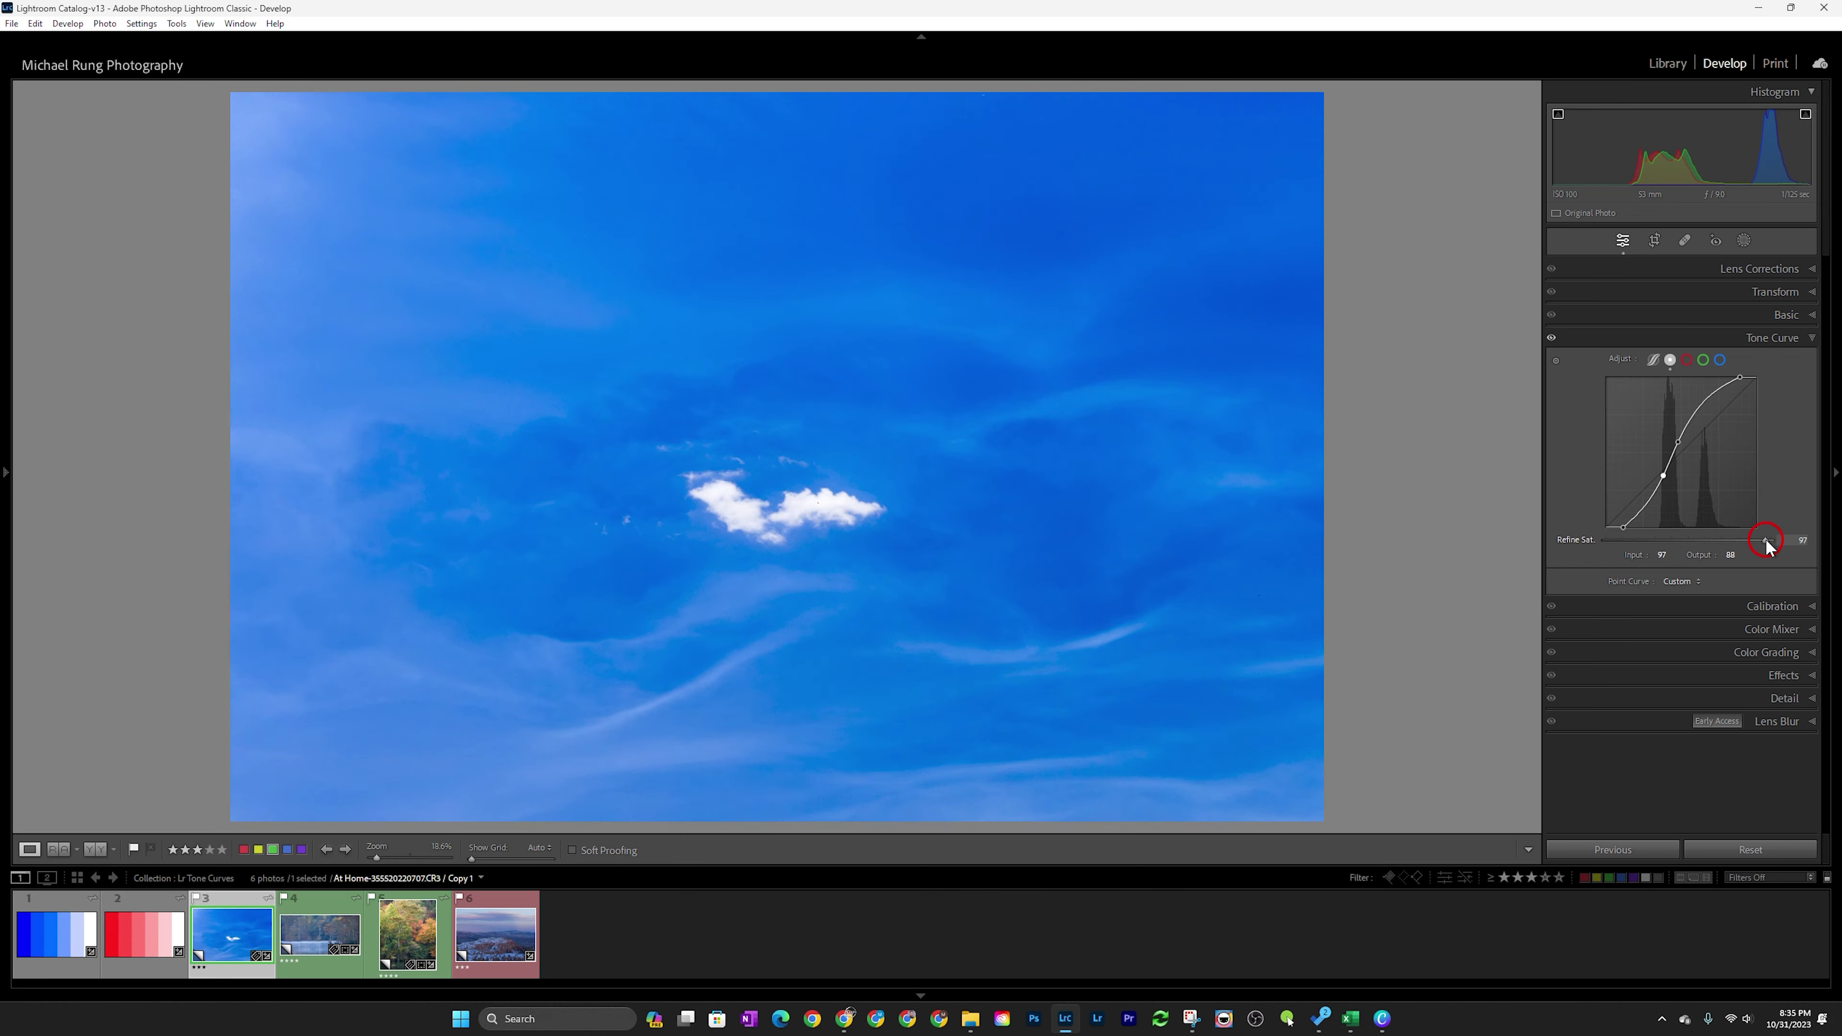
- Set Refine Saturation to 34 and move the white point to input 232, output 255
drag(1664, 577, 1554, 599)
drag(1727, 544, 1658, 563)
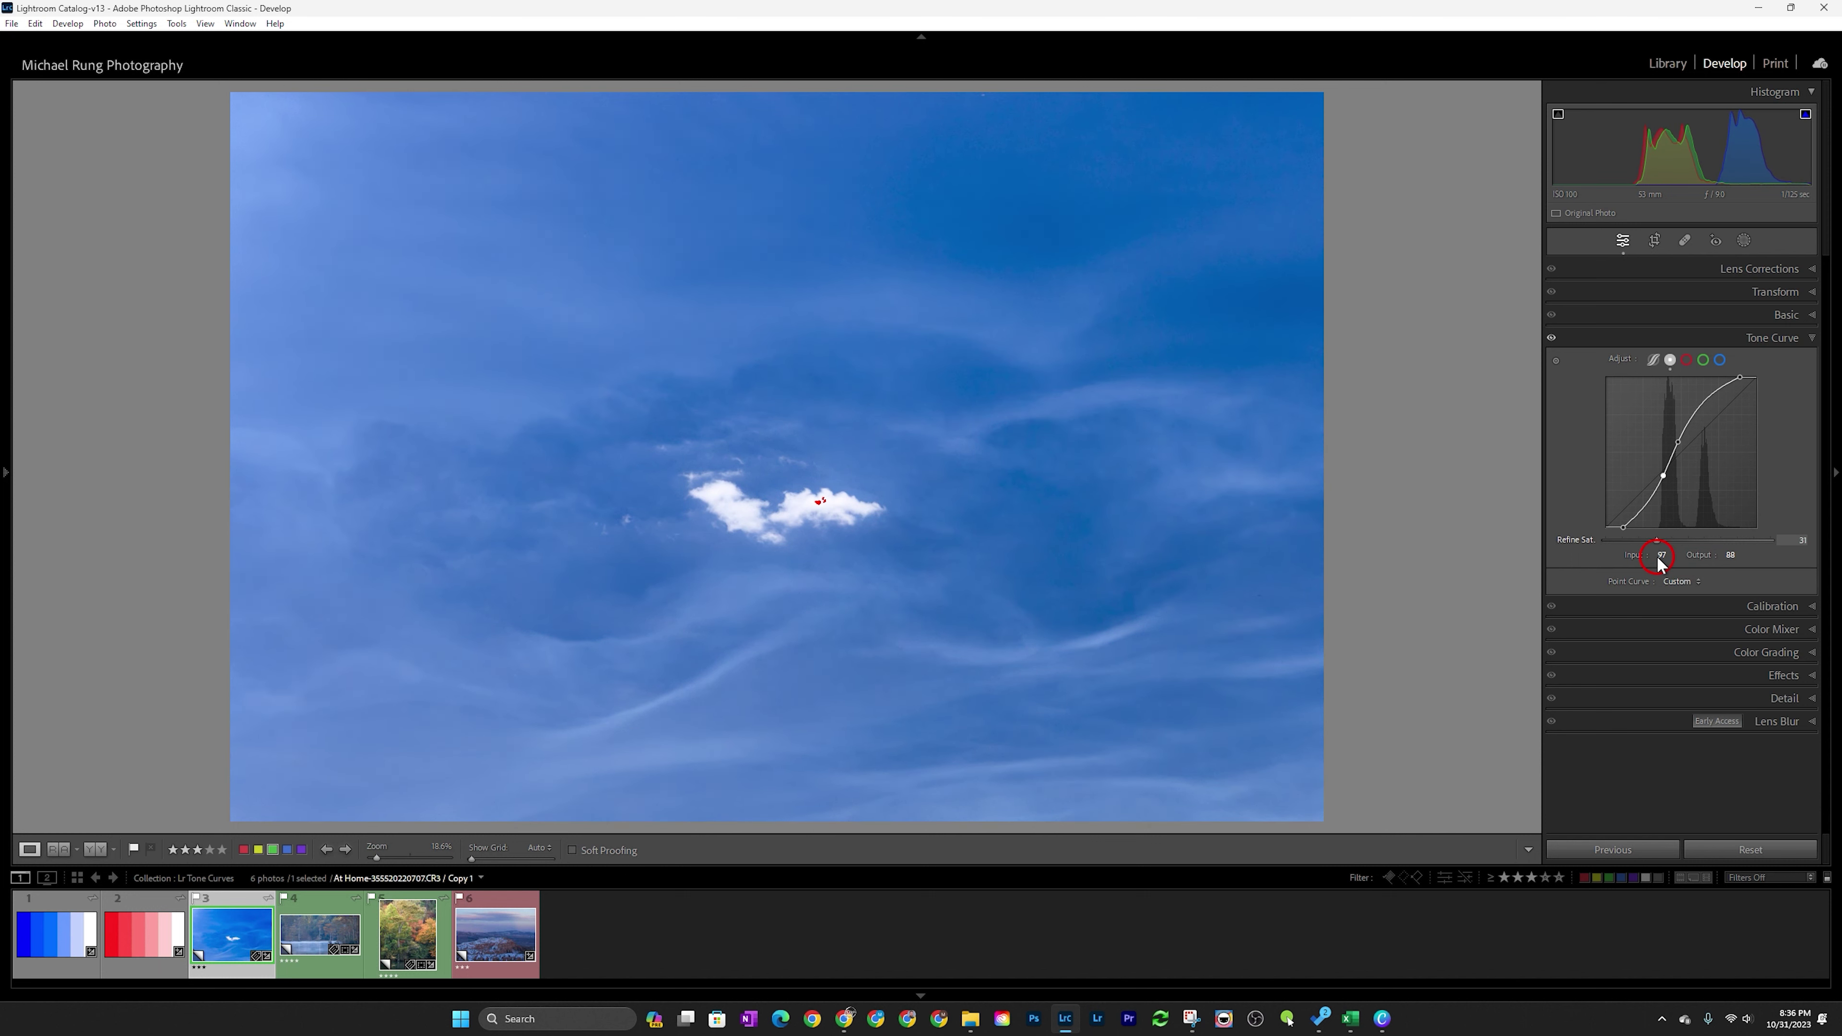
drag(1658, 559, 1663, 561)
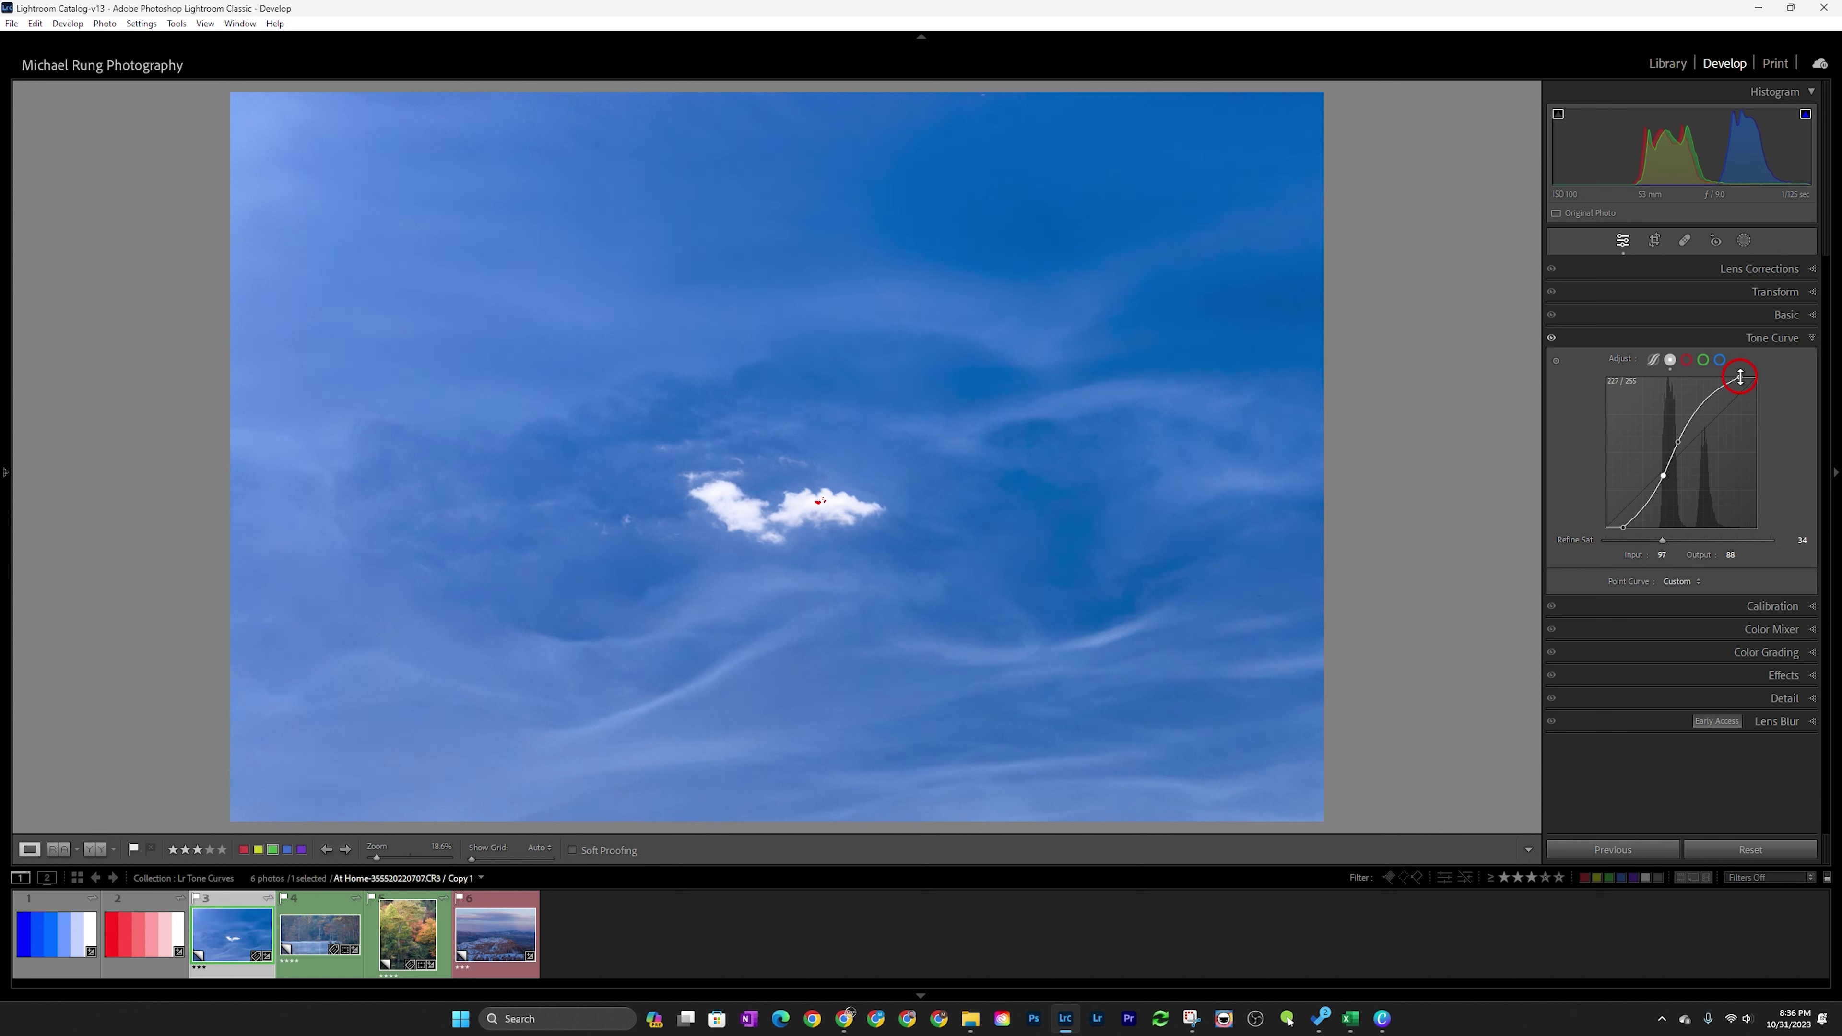
drag(1740, 376, 1745, 384)
- Briefly preview the photo without the tone curve several times, restoring it each time
click(1551, 340)
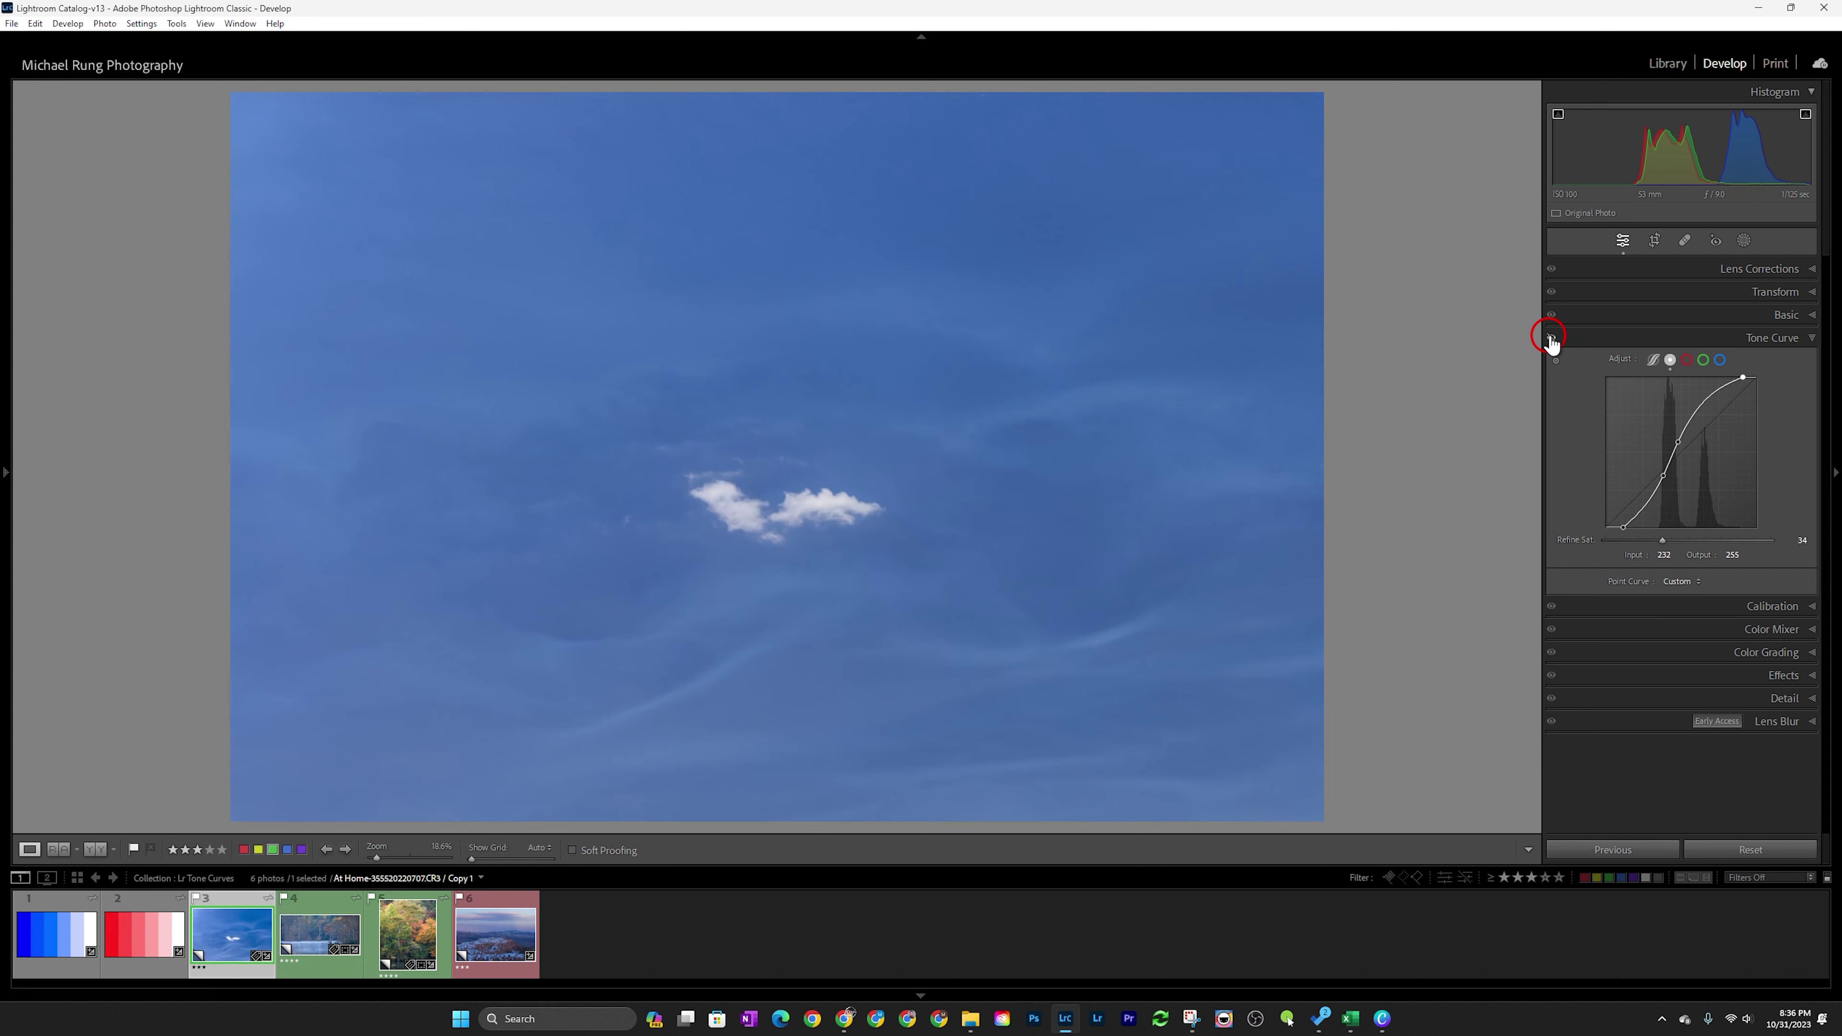
click(1551, 339)
click(1551, 340)
click(1551, 340)
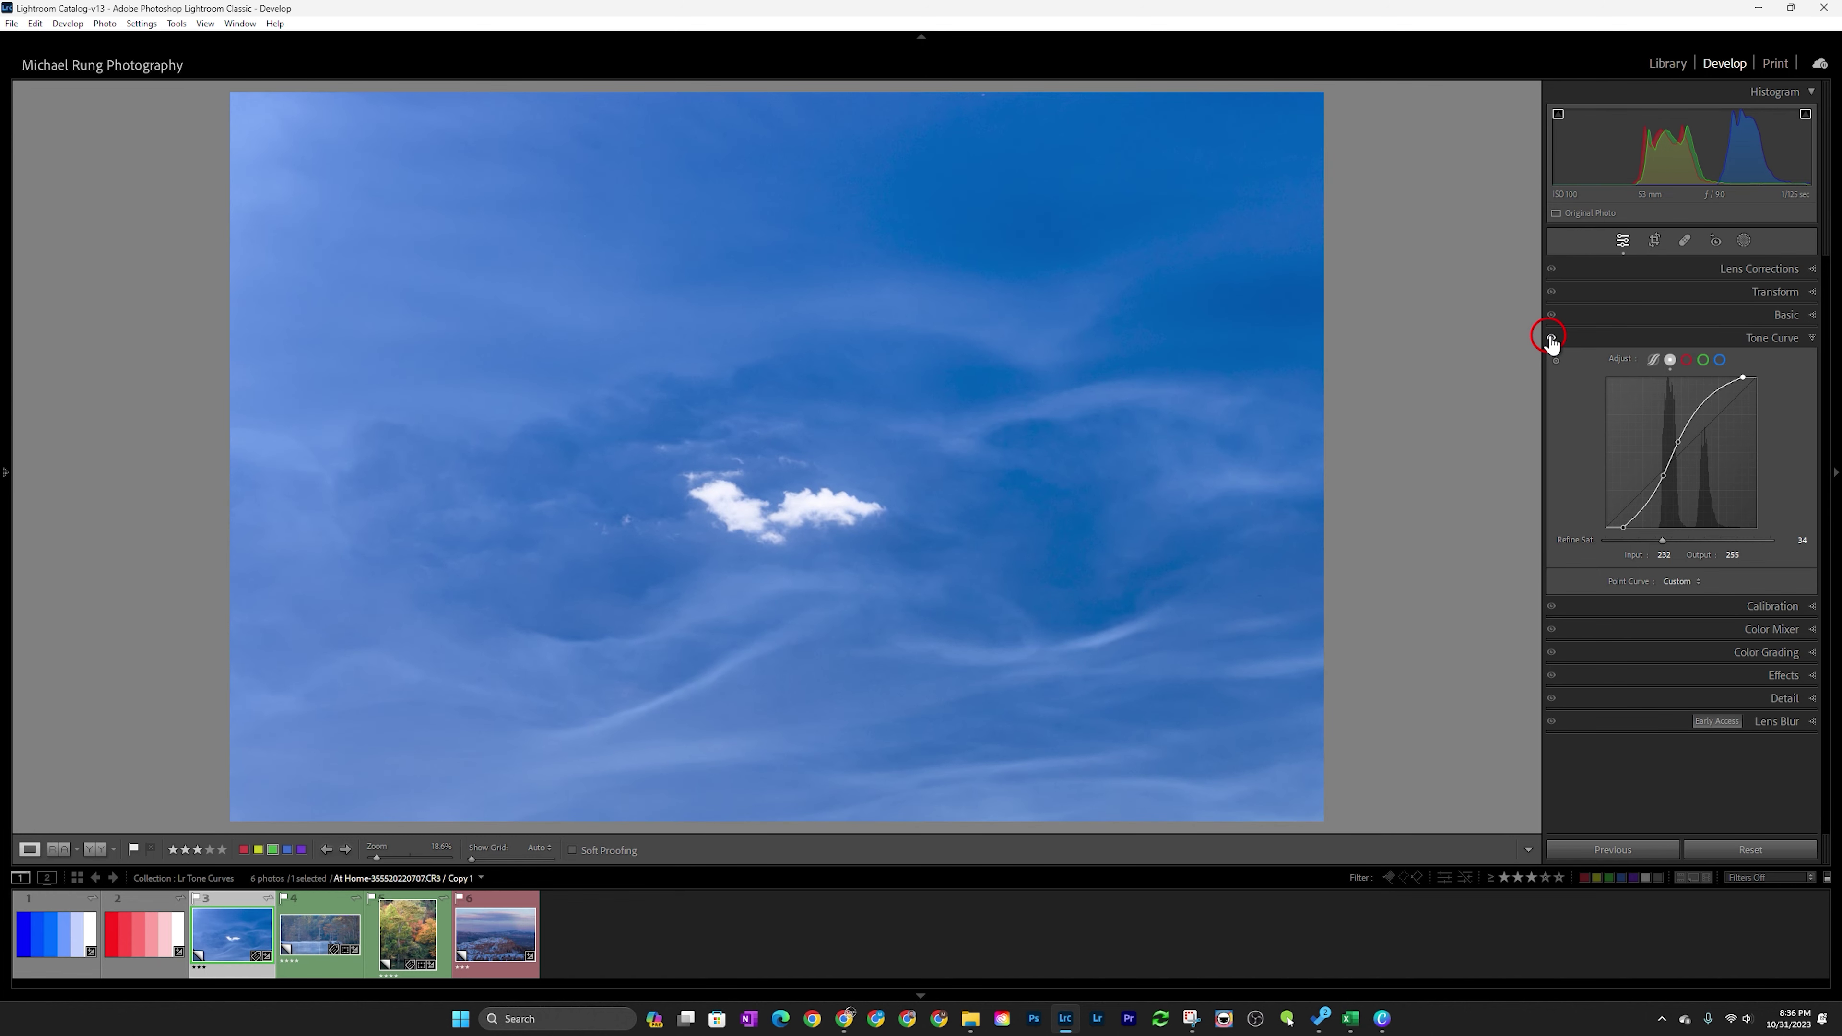
click(1551, 340)
click(1551, 339)
- Try Refine Saturation at 100 and then 66, and reset the curve to Linear
drag(1661, 539, 1834, 565)
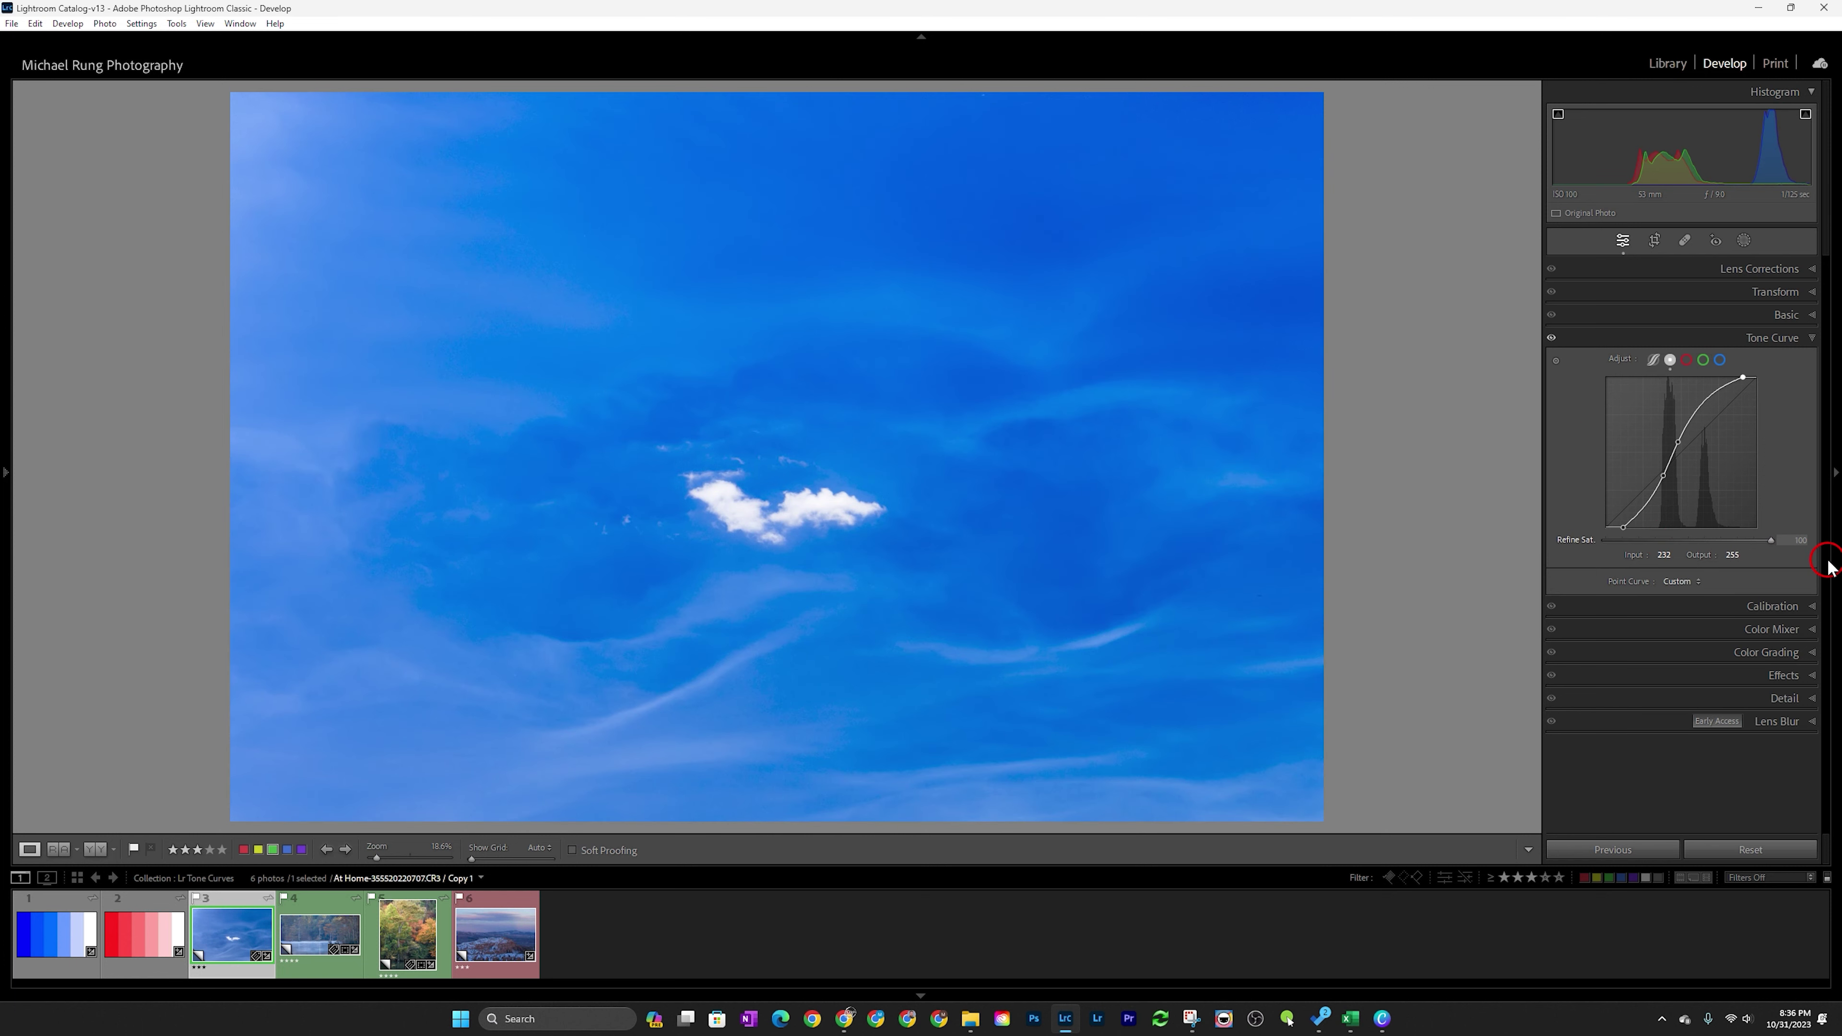
drag(1744, 540, 1673, 545)
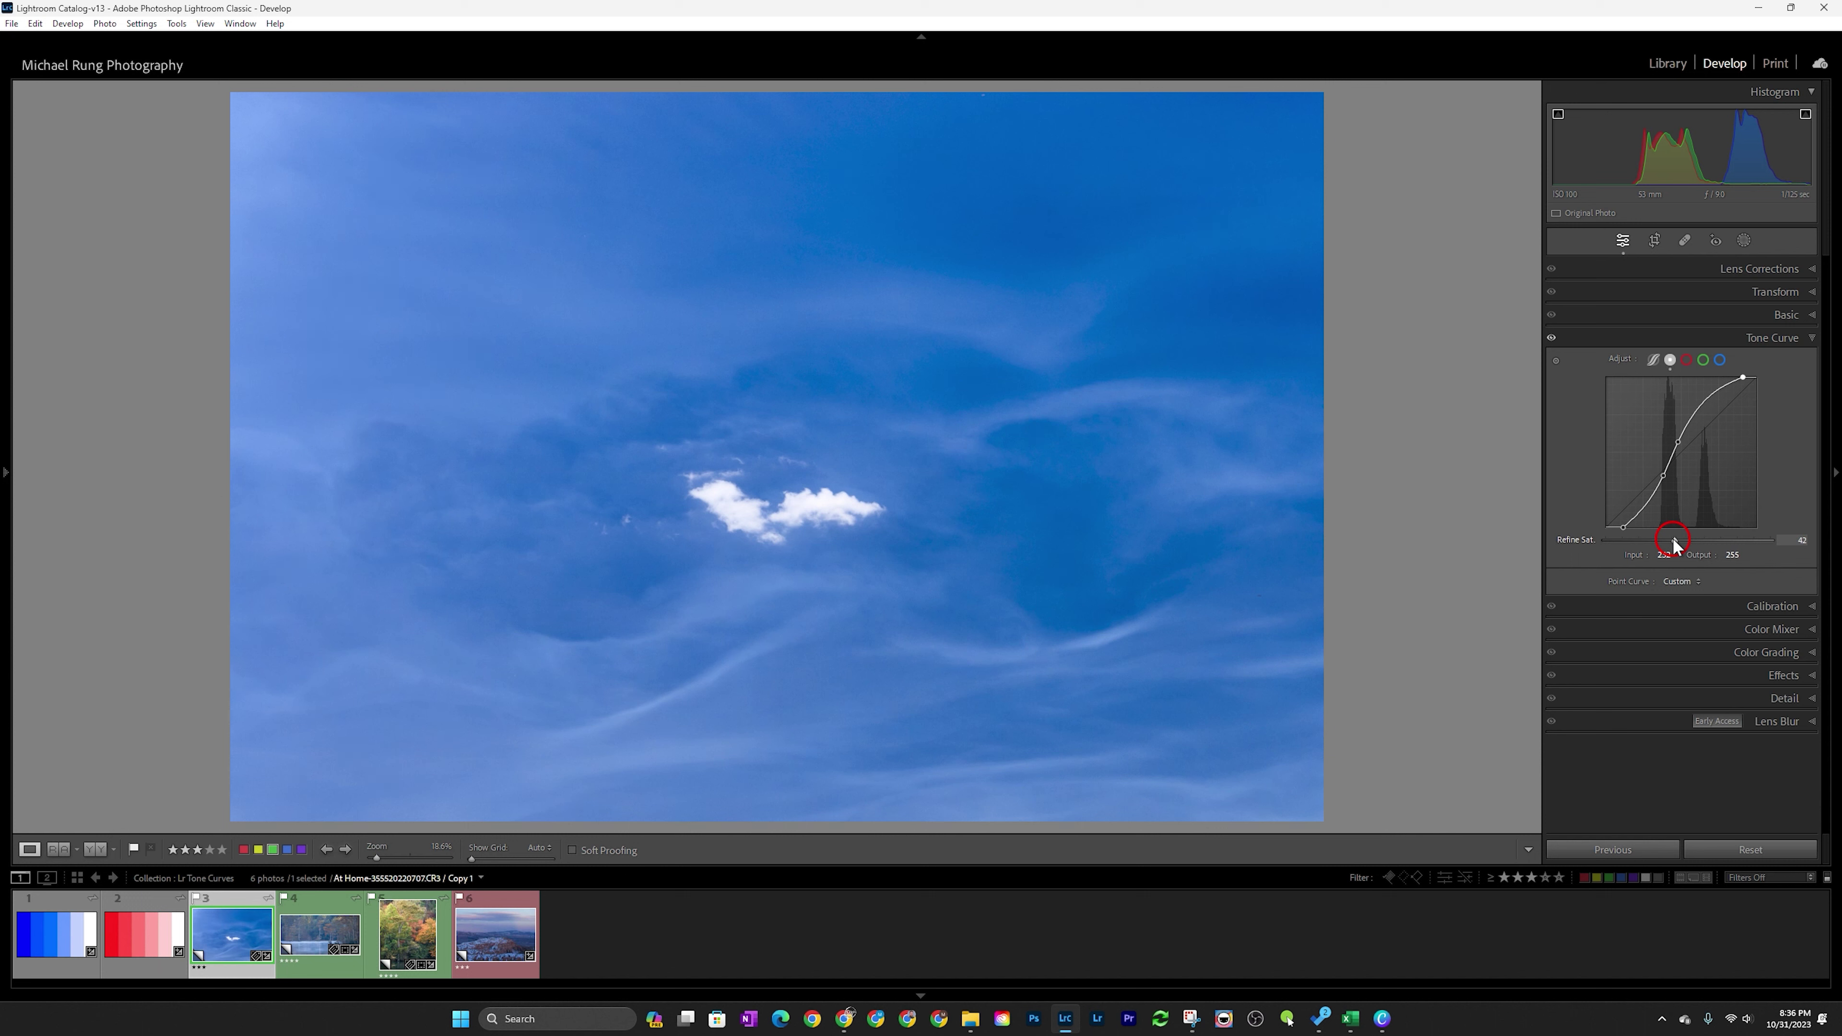
double_click(1621, 360)
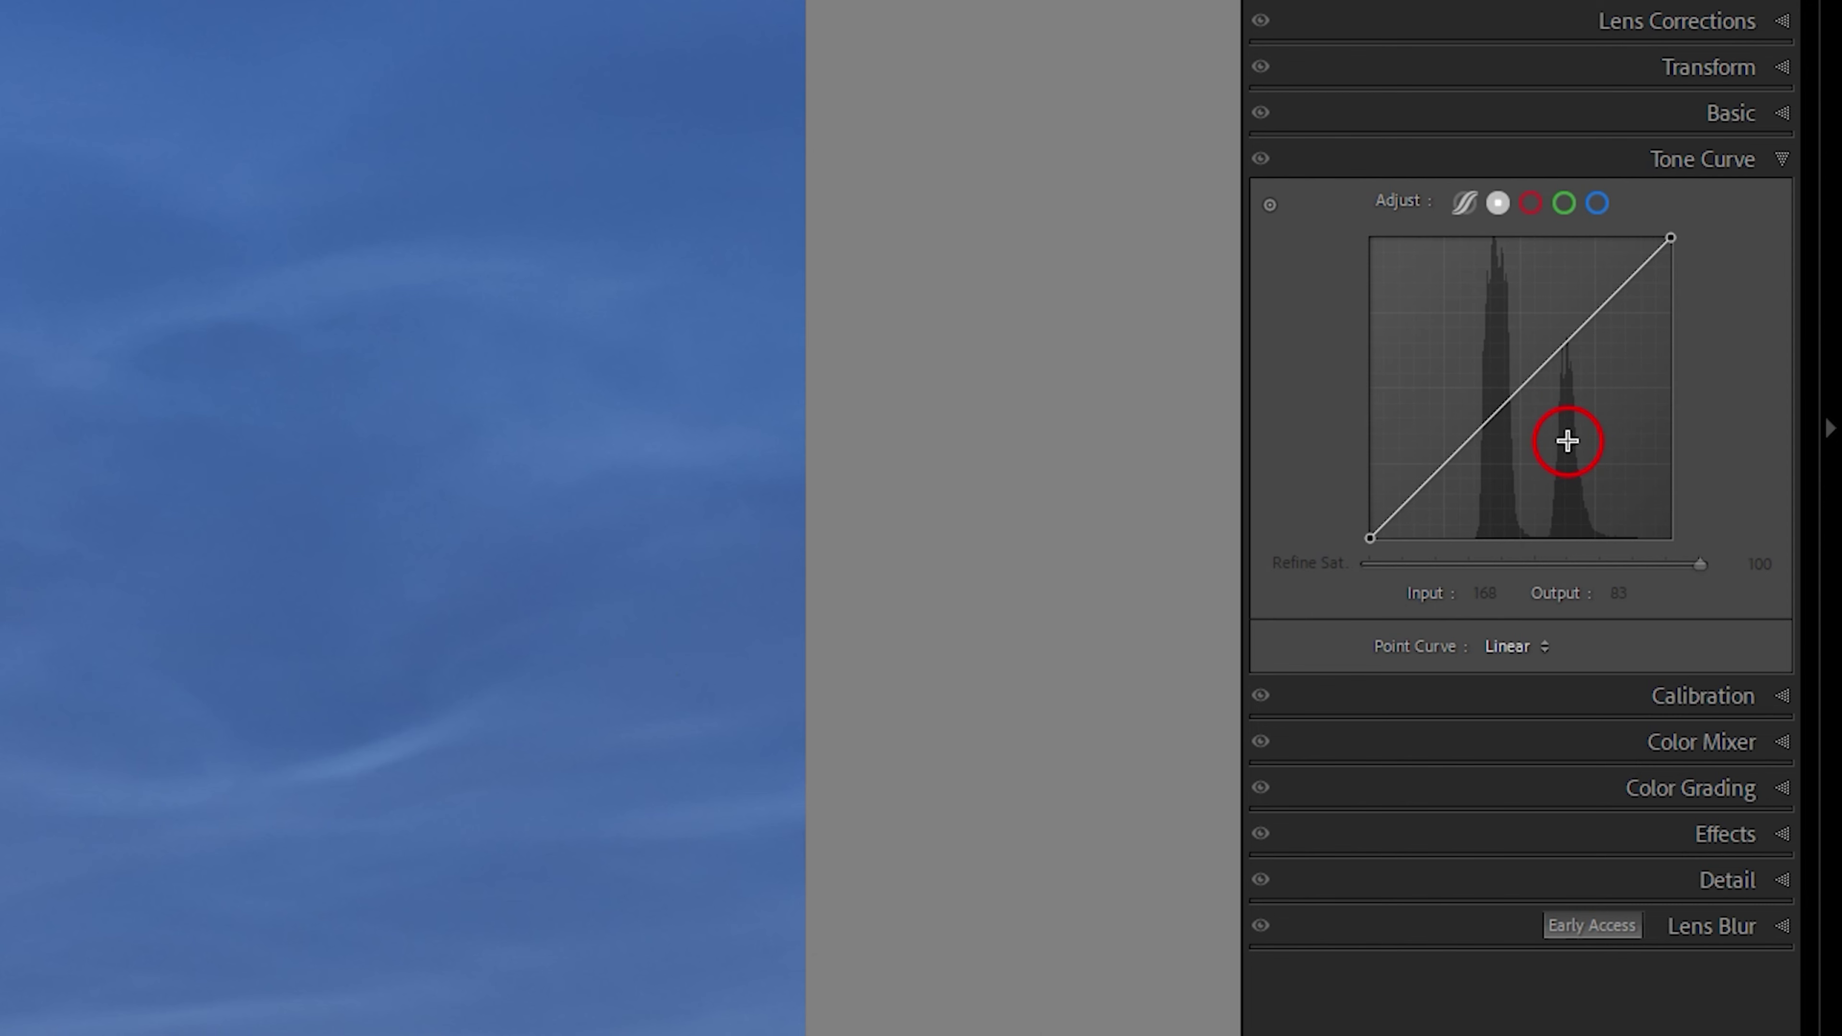
- Add a raised upper point and a lowered lower point, settling the upper point at 166/172
click(1565, 342)
drag(1565, 343, 1575, 318)
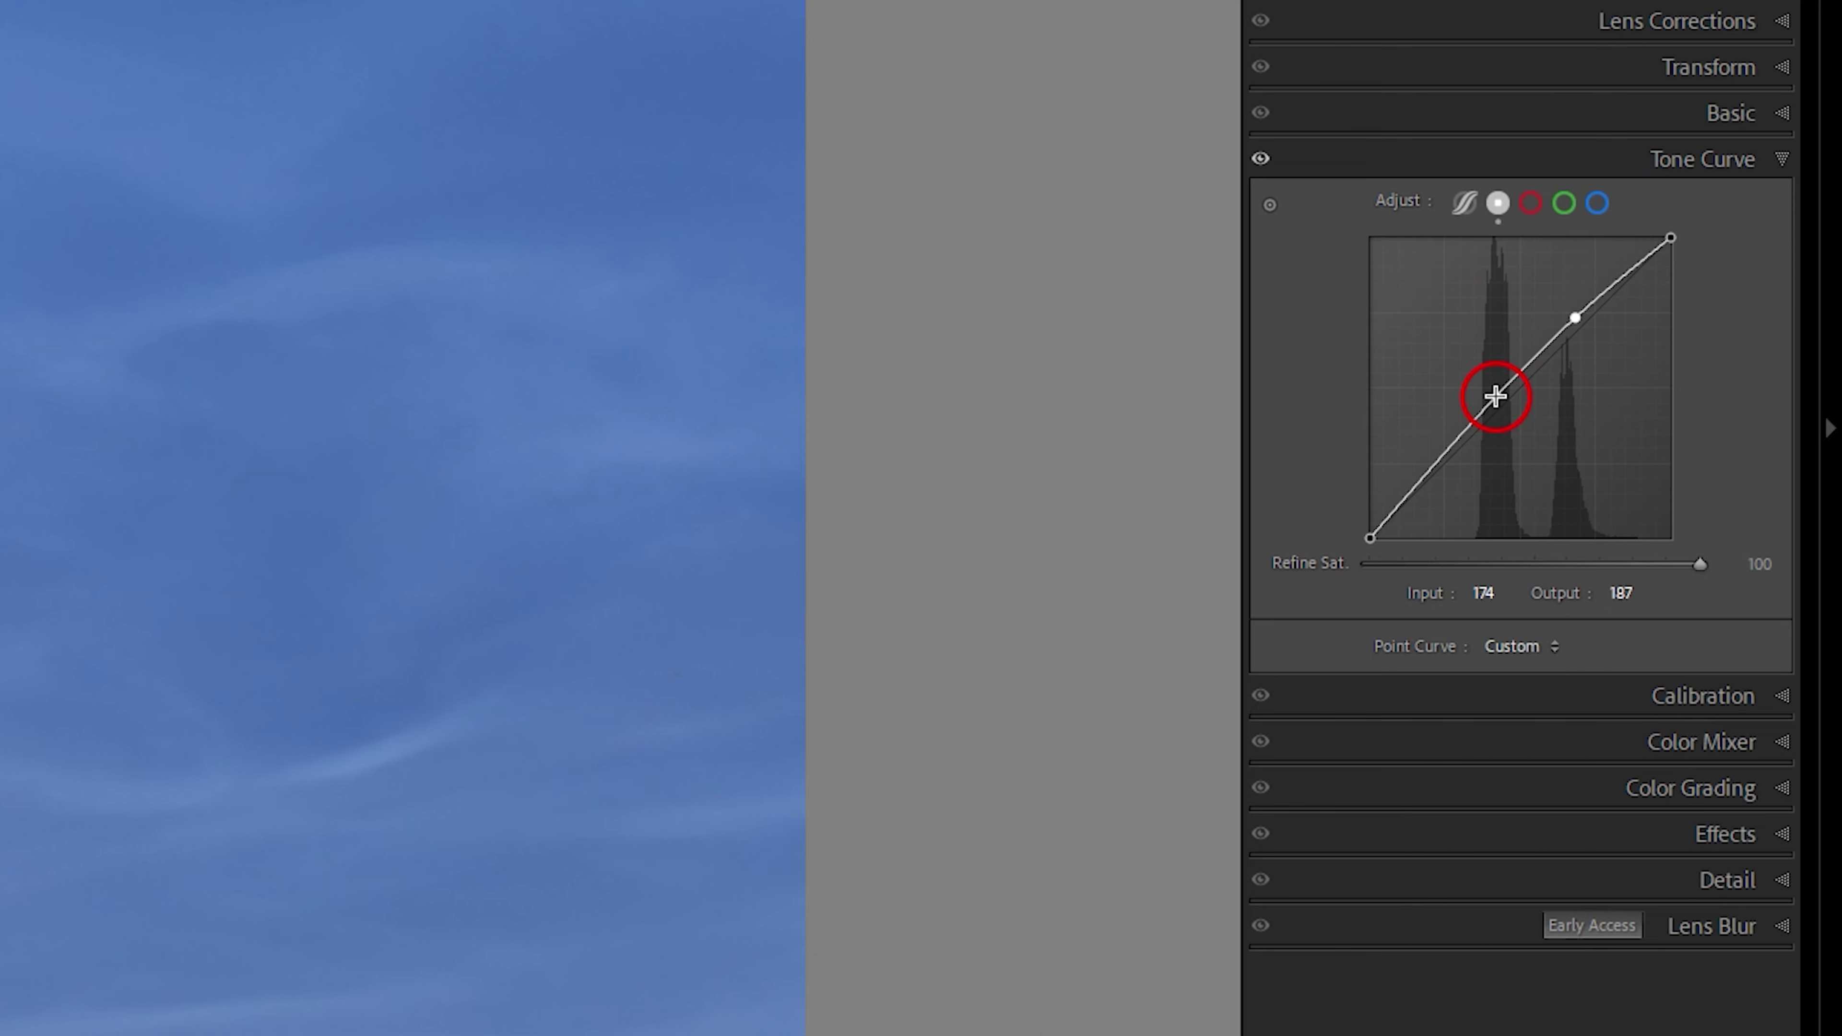
drag(1495, 396, 1496, 440)
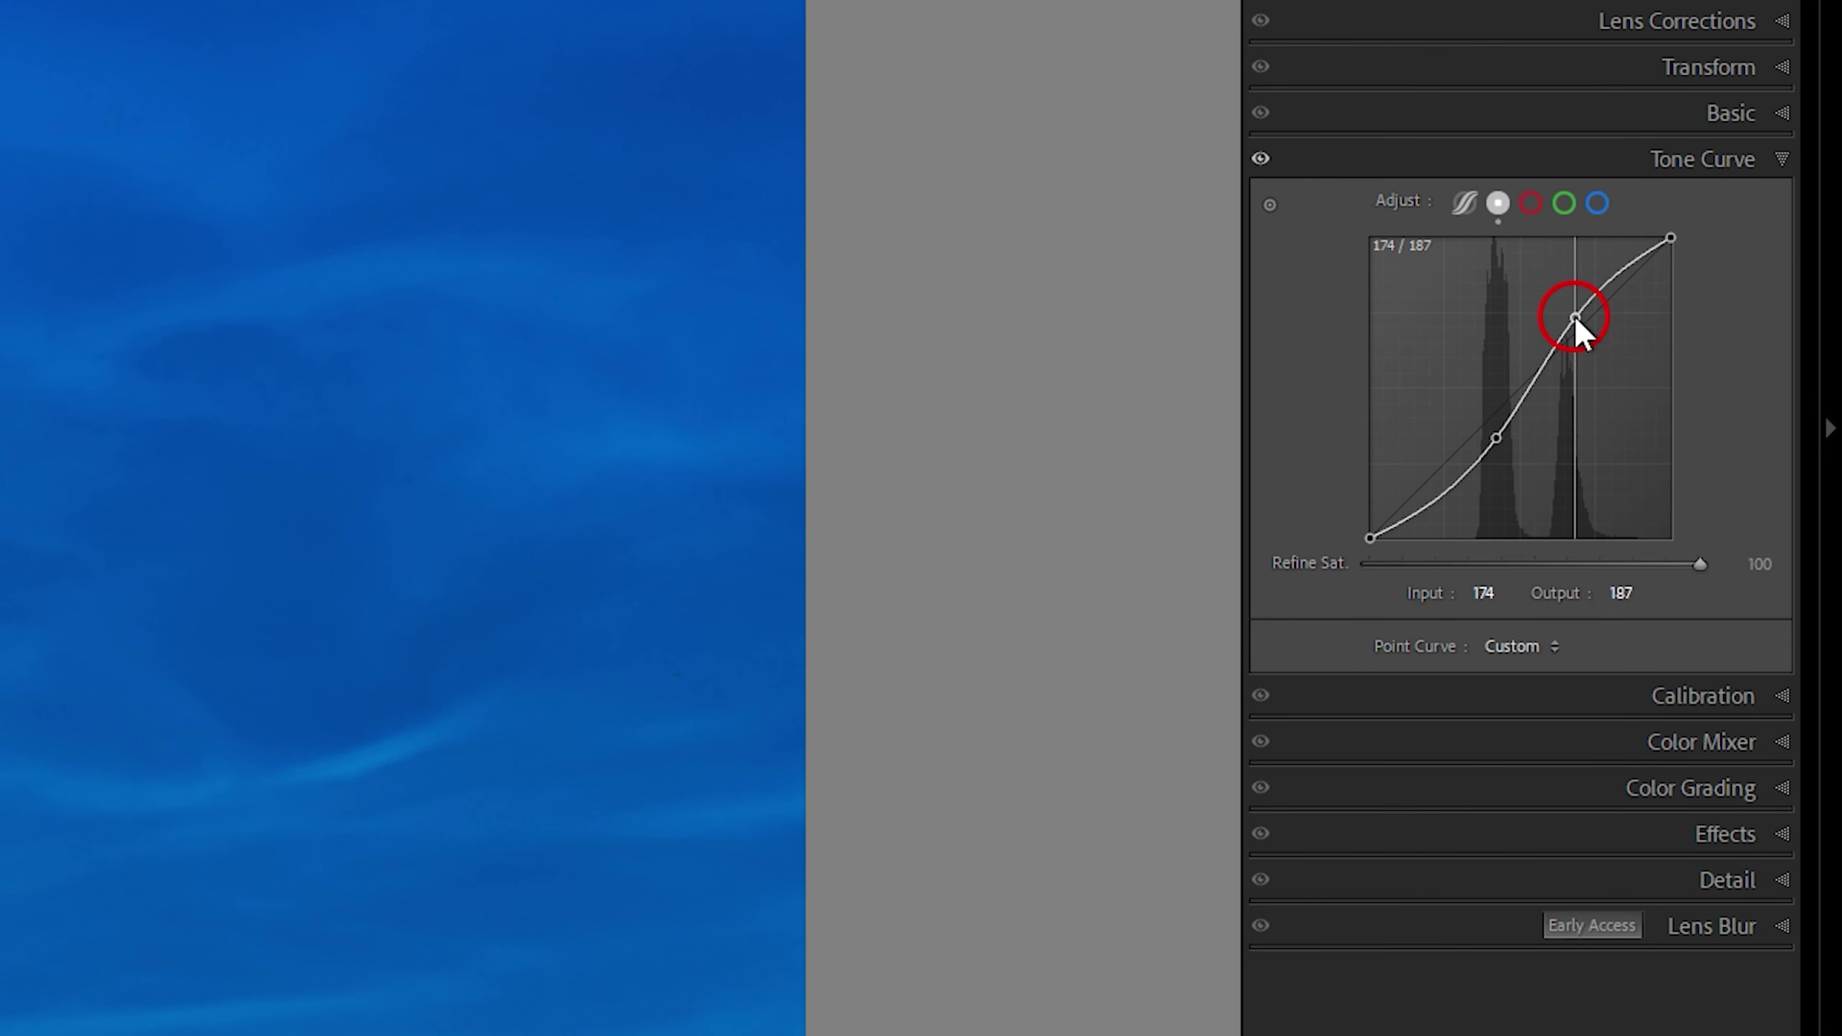
mouse_move(1575, 315)
mouse_down()
mouse_move(1574, 286)
mouse_move(1562, 335)
mouse_move(1595, 332)
mouse_move(1550, 333)
mouse_move(1618, 335)
mouse_move(1566, 335)
mouse_up()
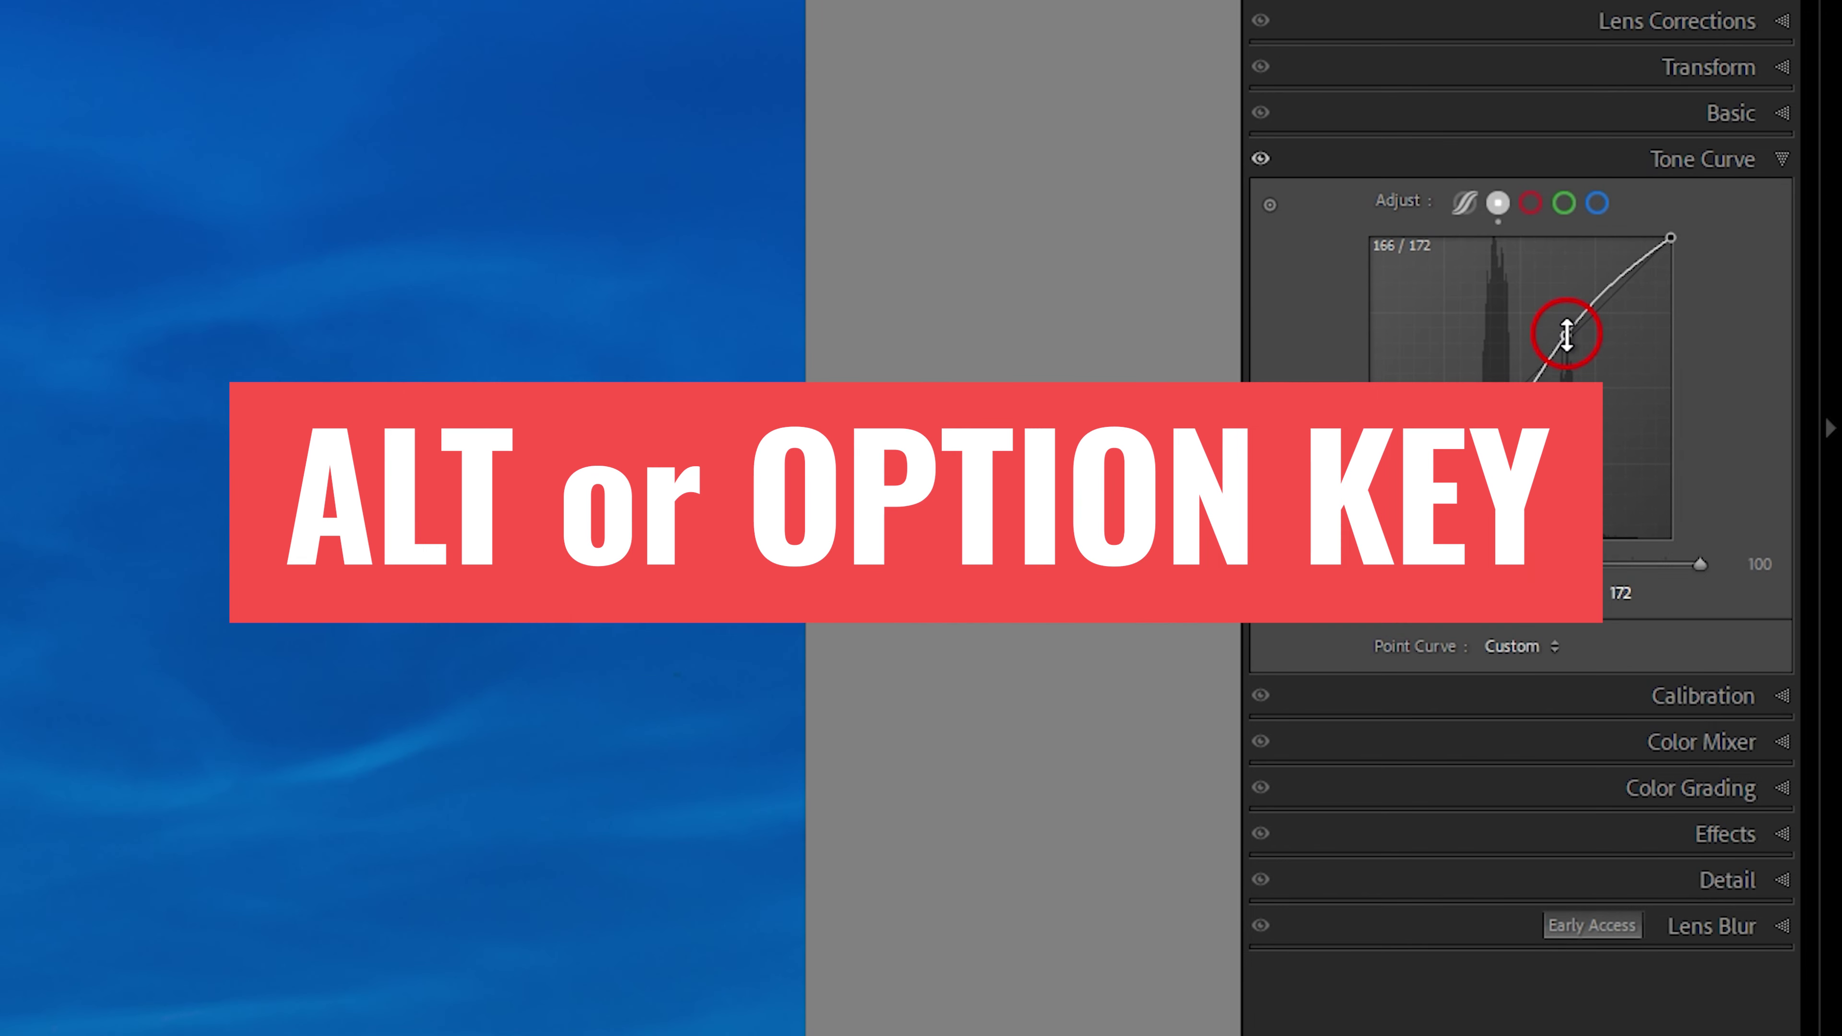
- Fine-tune the upper curve point with Alt and Shift+Alt precision to input 166, output 179
key(alt)
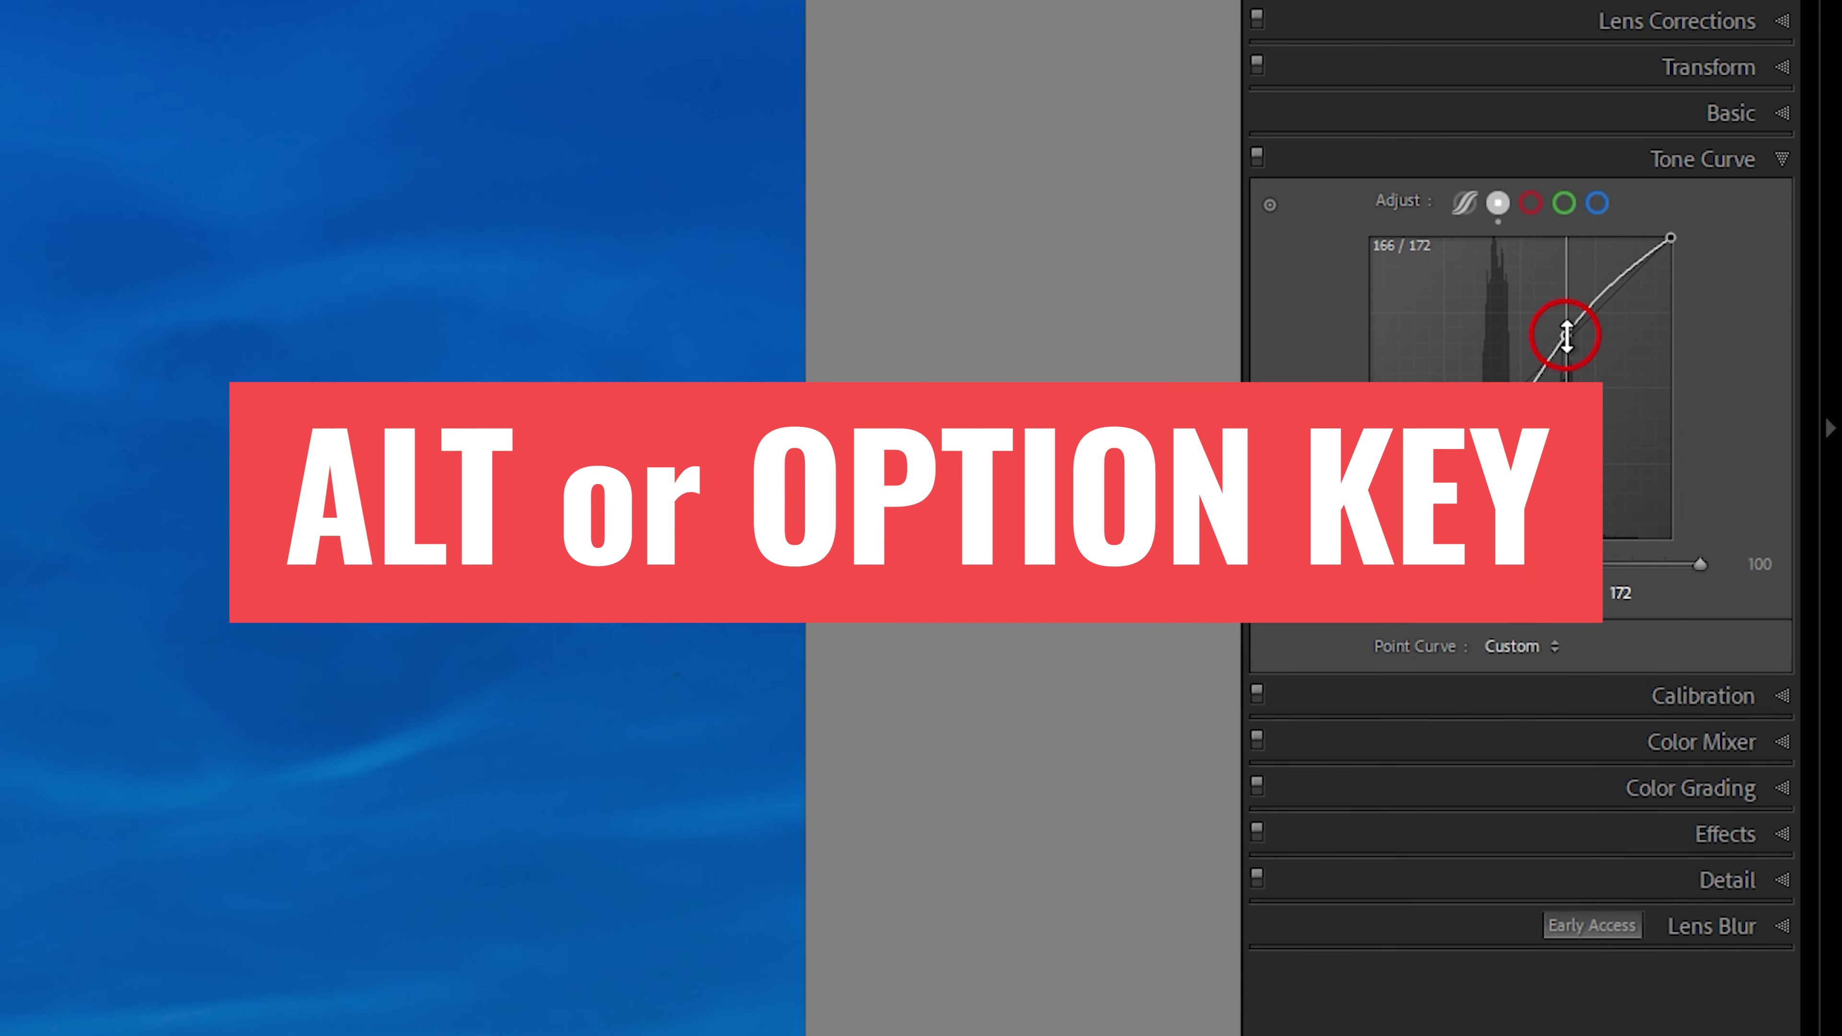
mouse_move(1566, 335)
mouse_down()
mouse_move(1586, 321)
mouse_move(1559, 337)
mouse_move(1575, 313)
mouse_move(1587, 362)
mouse_move(1554, 306)
mouse_move(1586, 337)
mouse_move(1575, 355)
mouse_move(1551, 323)
mouse_move(1551, 339)
mouse_move(1566, 305)
mouse_move(1566, 358)
mouse_move(1571, 322)
mouse_up()
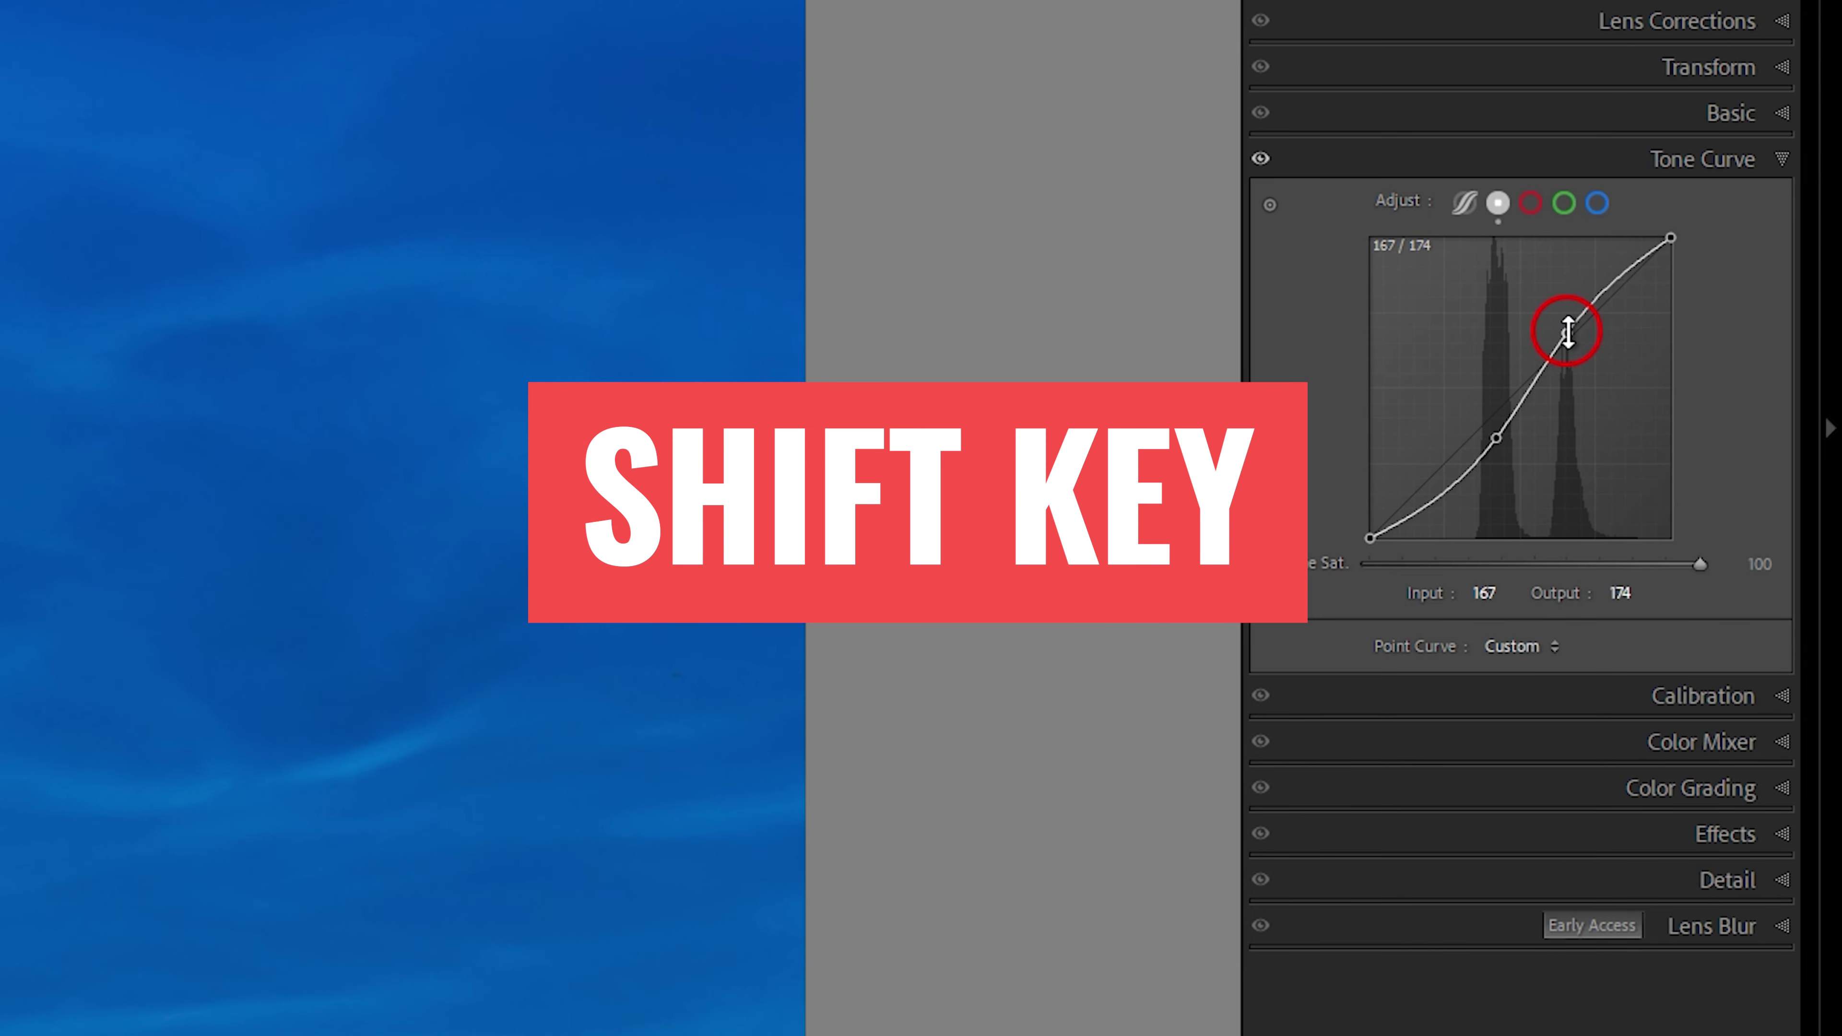
mouse_move(1564, 332)
mouse_down()
mouse_move(1601, 346)
mouse_move(1566, 337)
mouse_up()
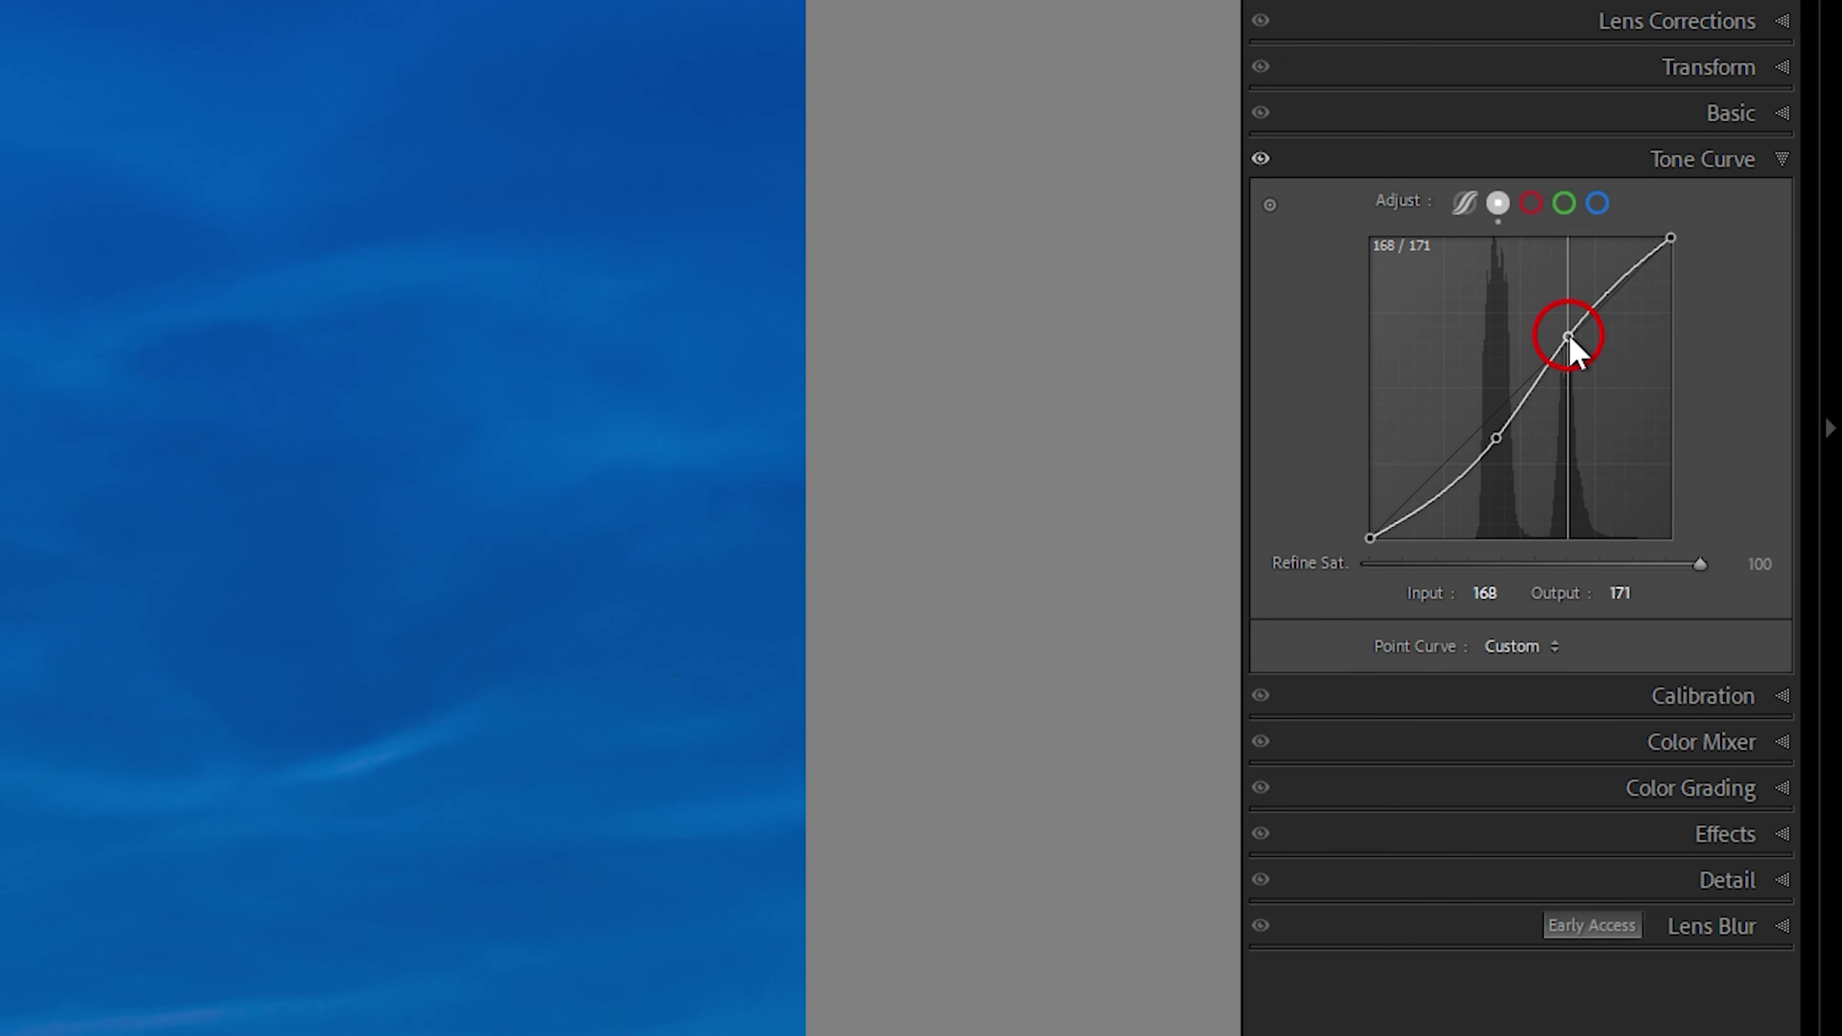
mouse_move(1572, 341)
mouse_down()
mouse_move(1572, 323)
mouse_move(1565, 337)
mouse_up()
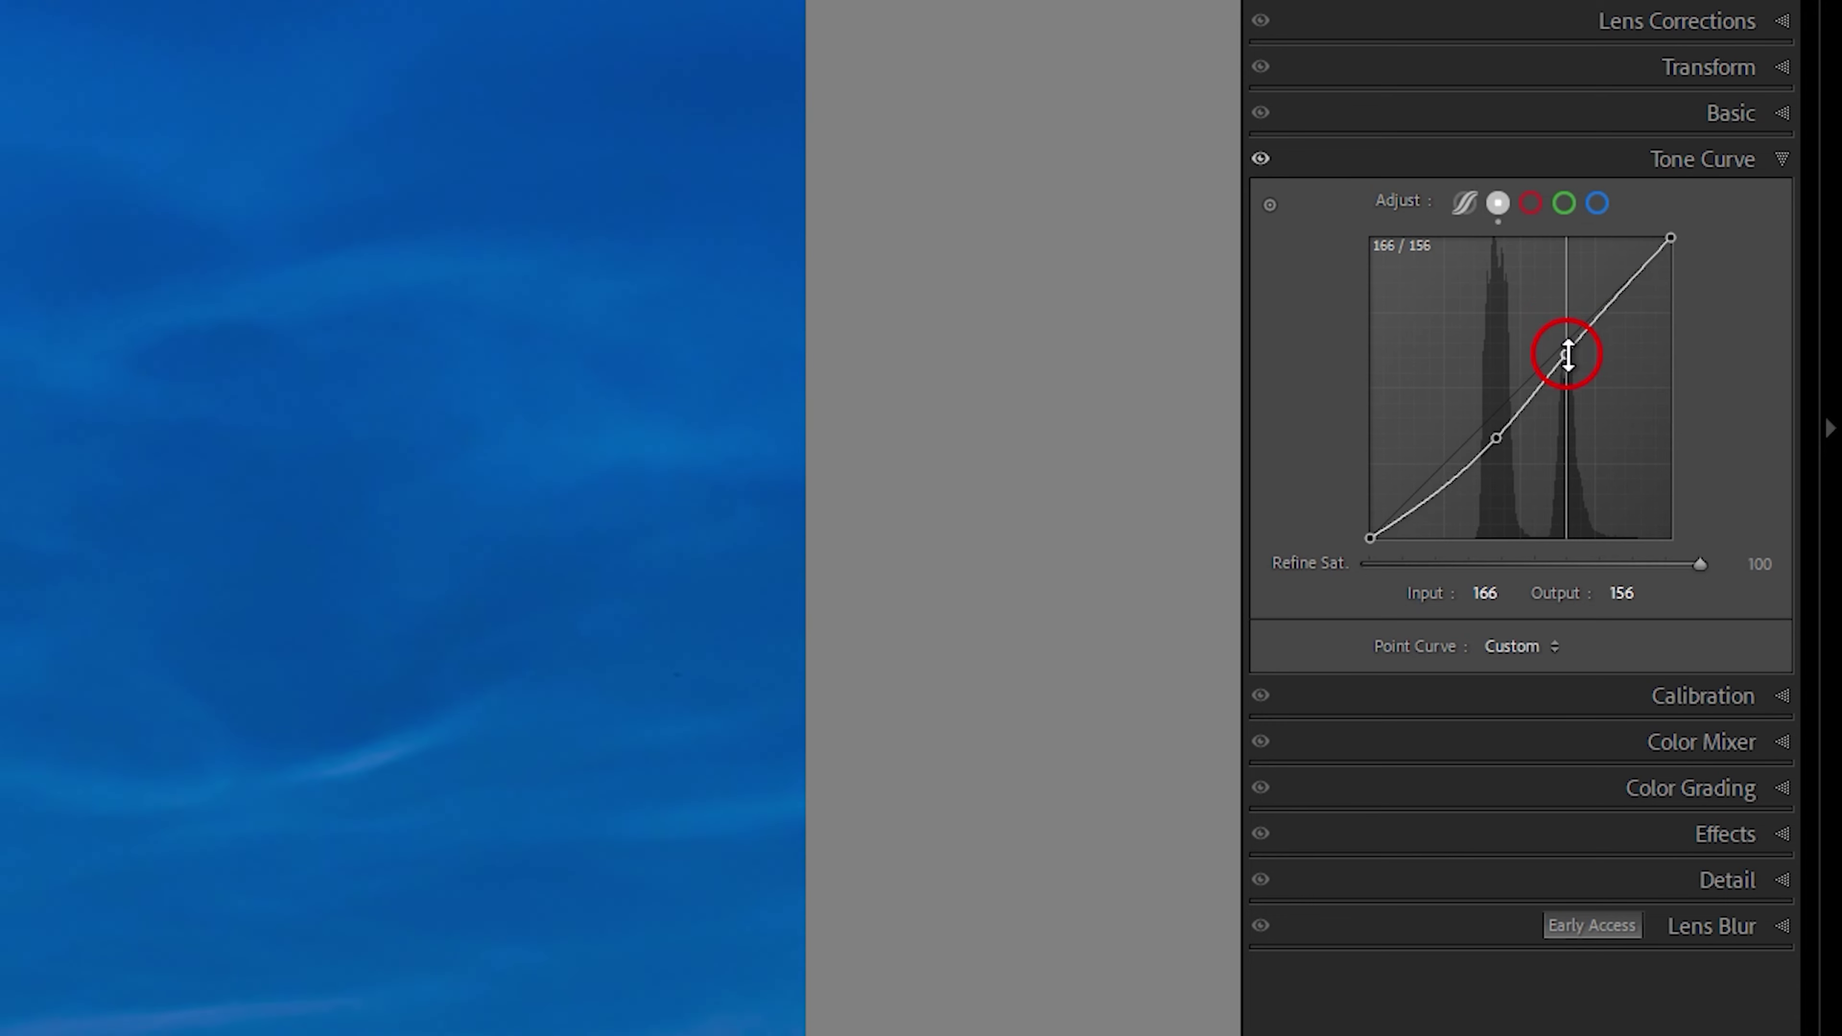
mouse_move(1567, 356)
mouse_down()
mouse_move(1568, 382)
mouse_move(1569, 330)
mouse_up()
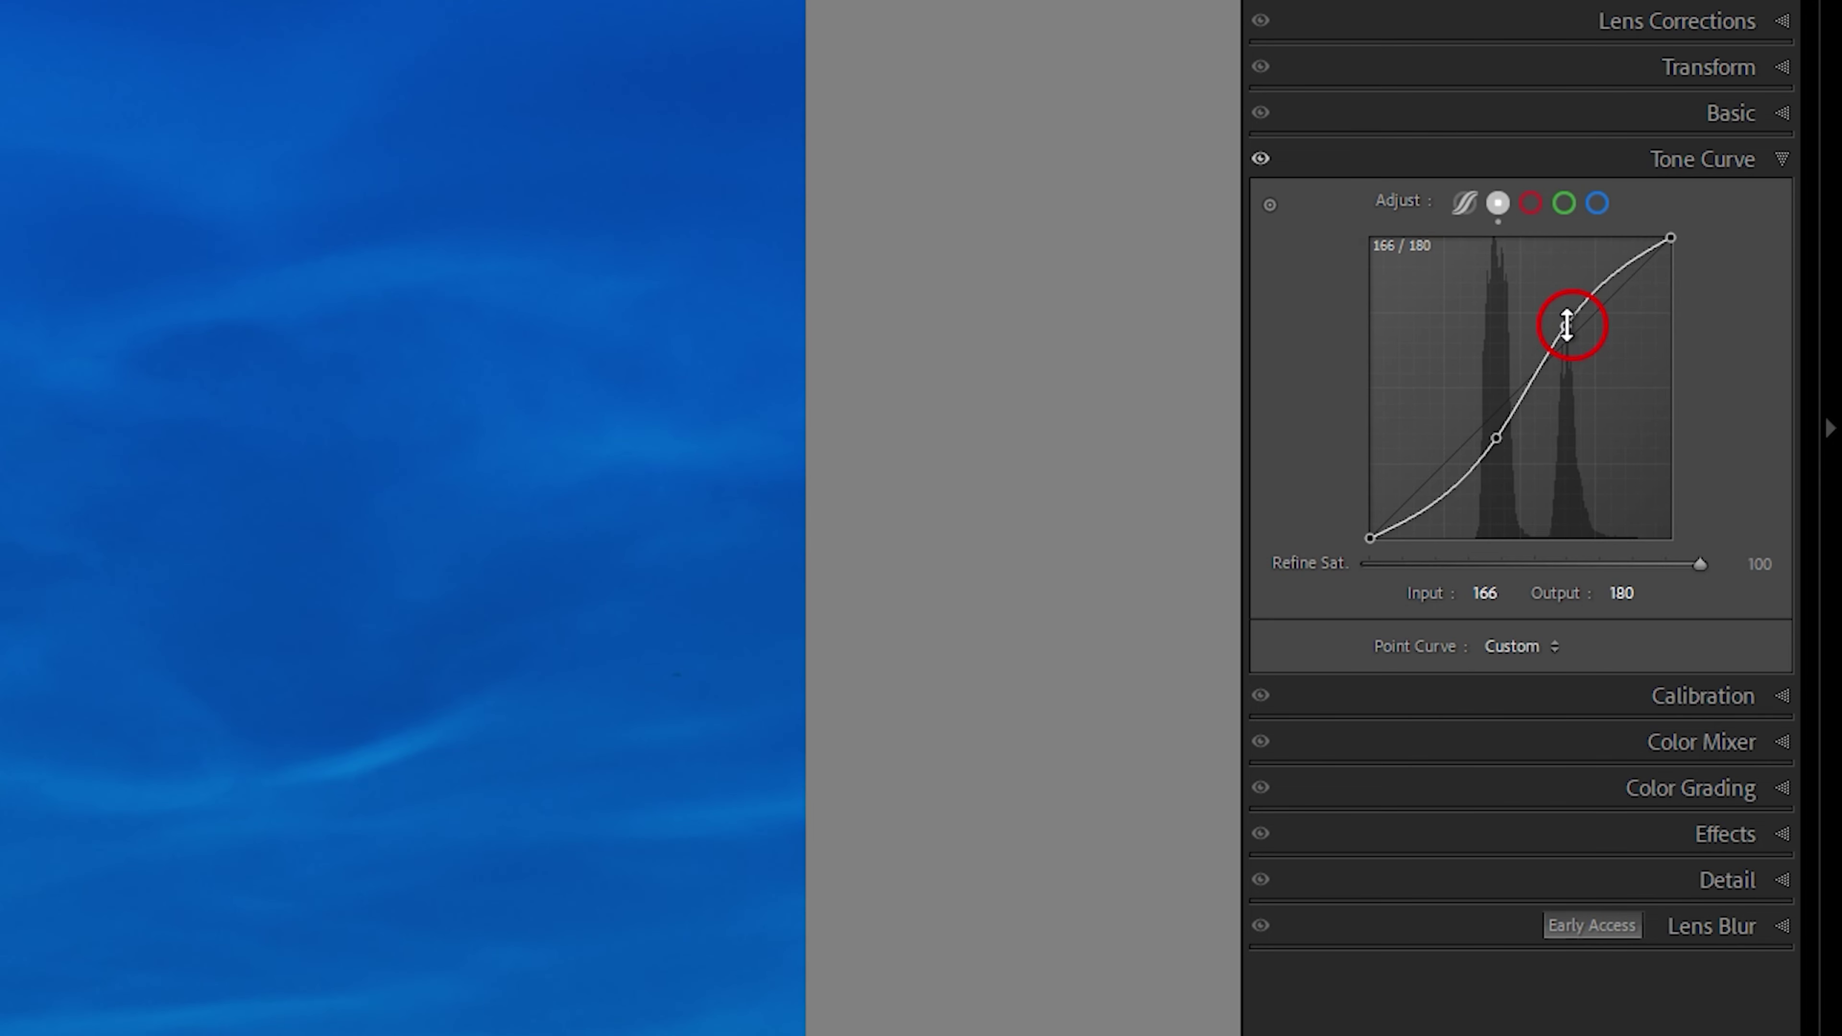
key(shift+alt)
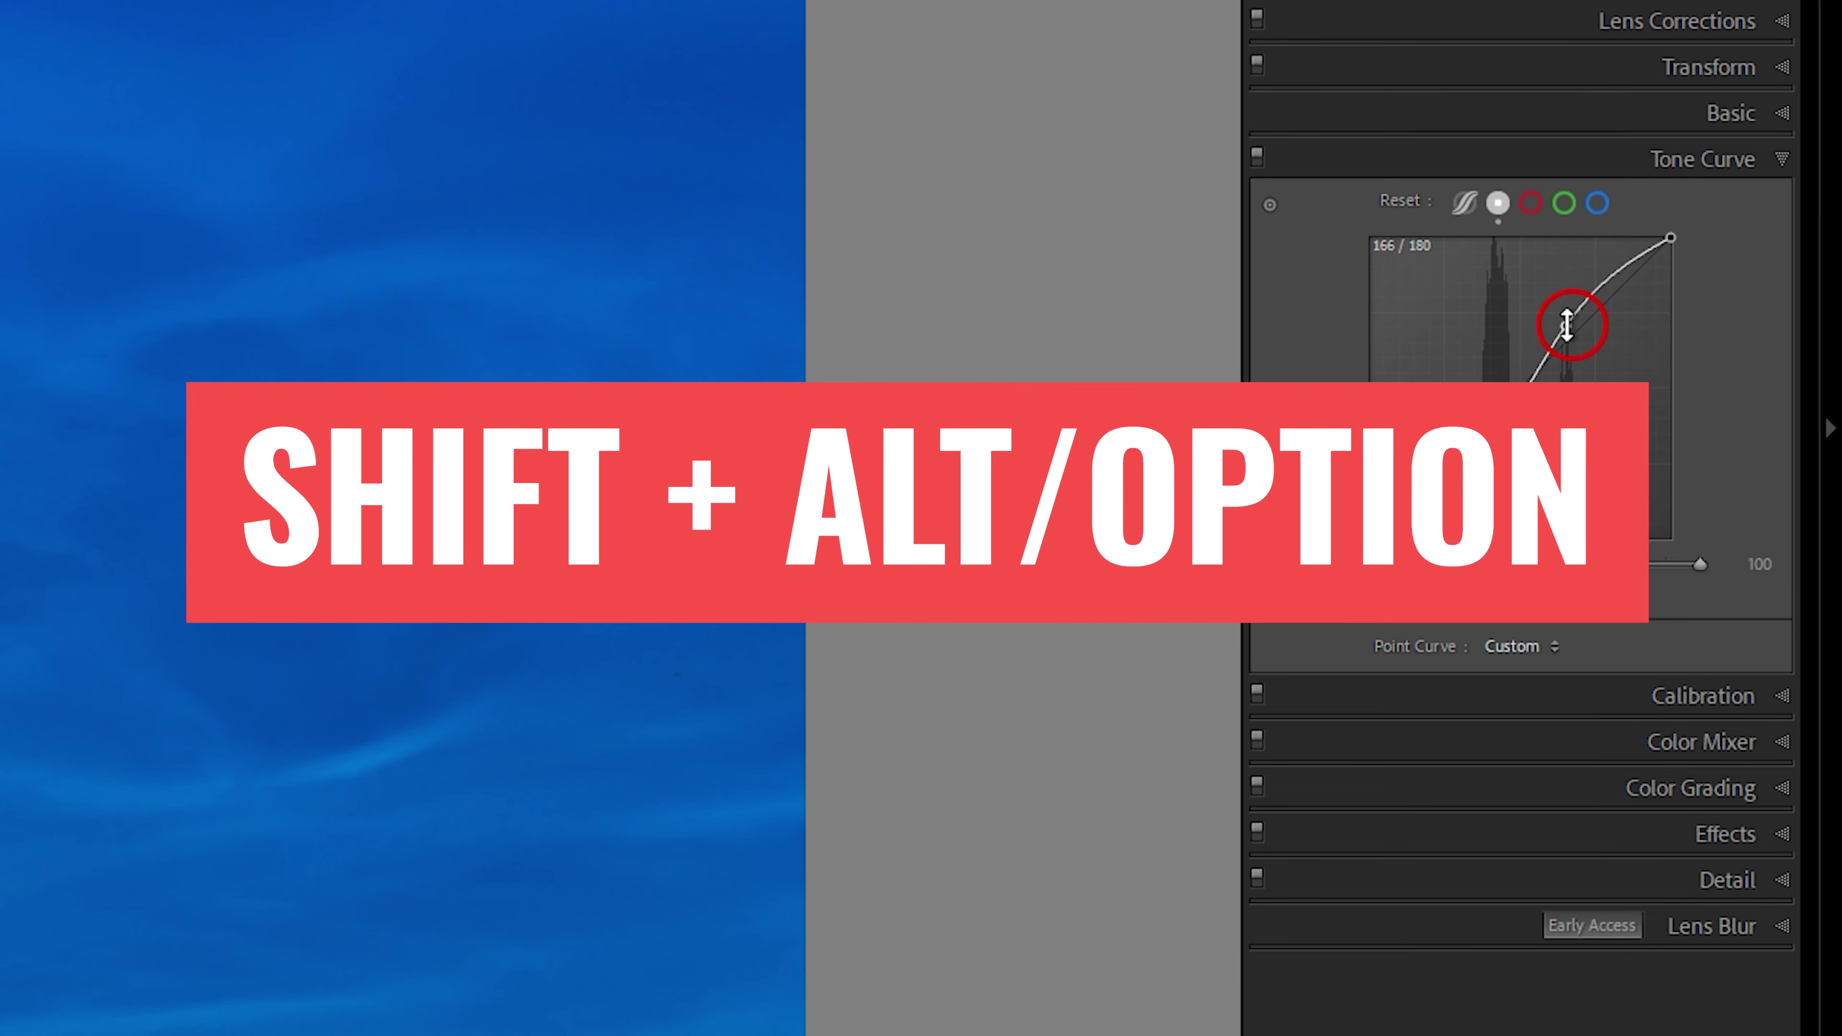
mouse_move(1566, 325)
mouse_down()
mouse_move(1574, 288)
mouse_move(1566, 327)
mouse_up()
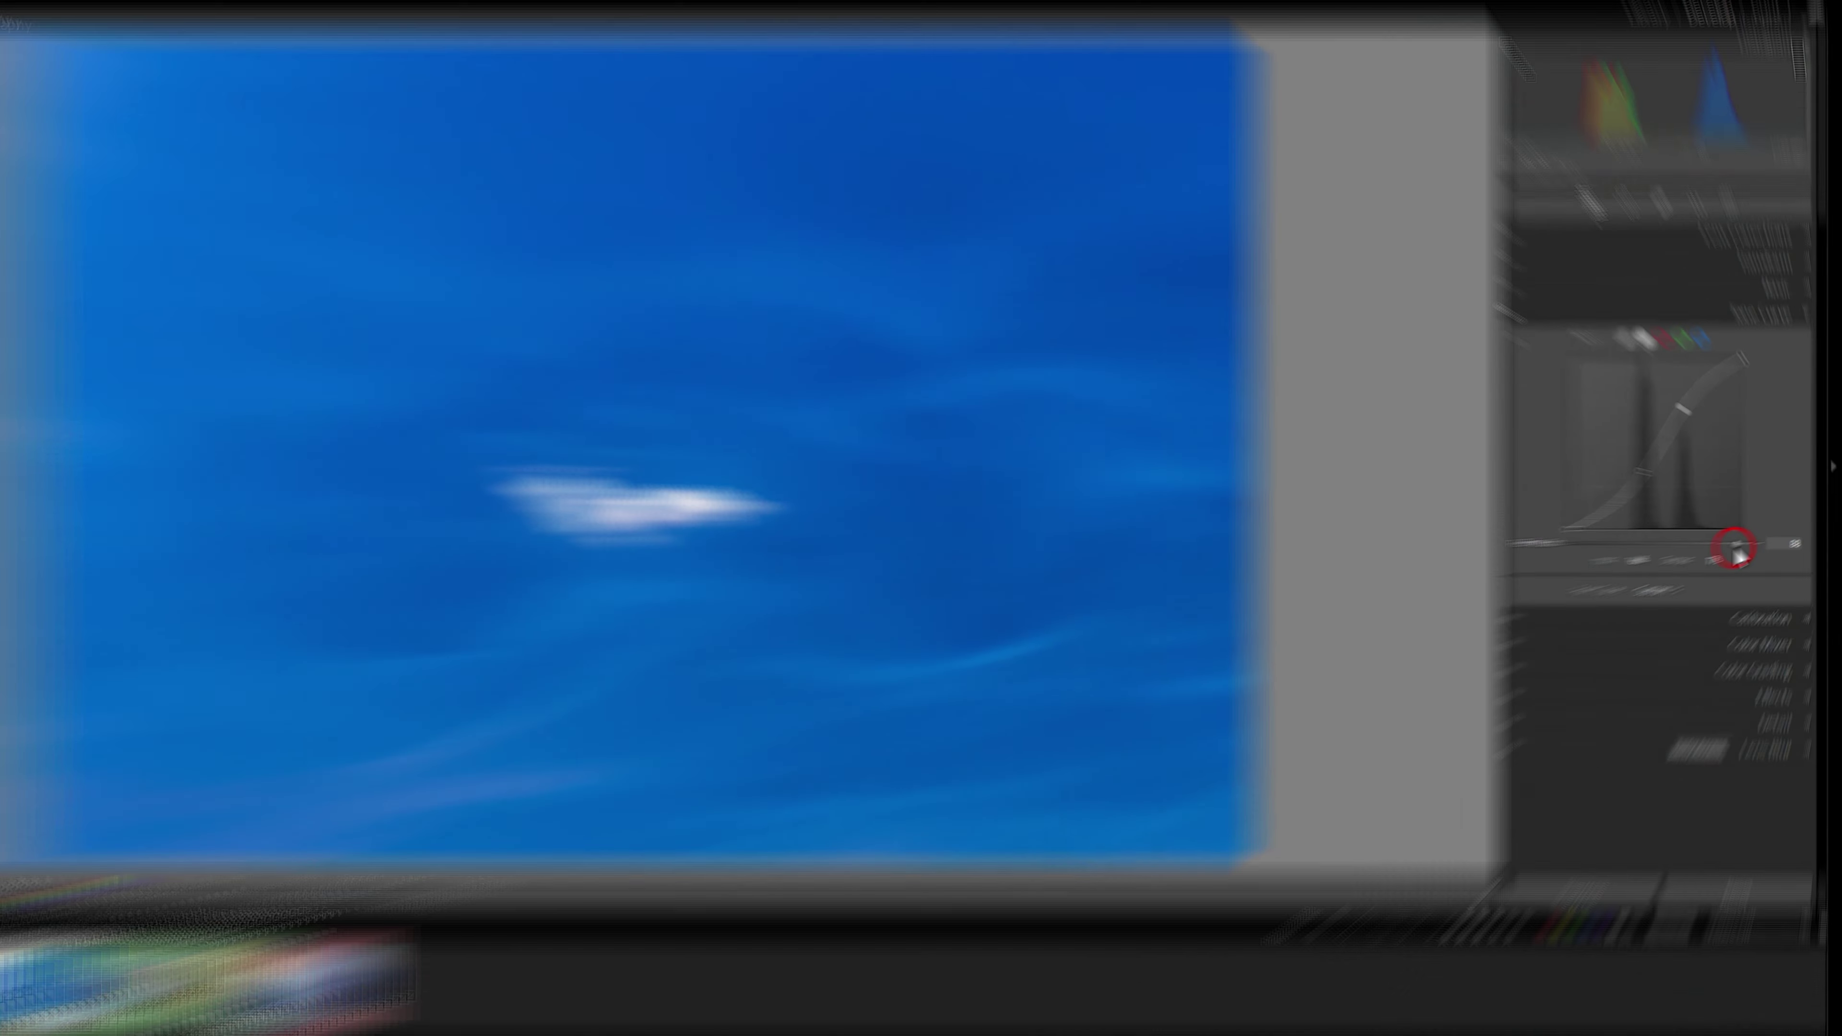
- Pull Refine Saturation down to tame the blue, then toggle the tone curve to compare
drag(1701, 562, 1788, 559)
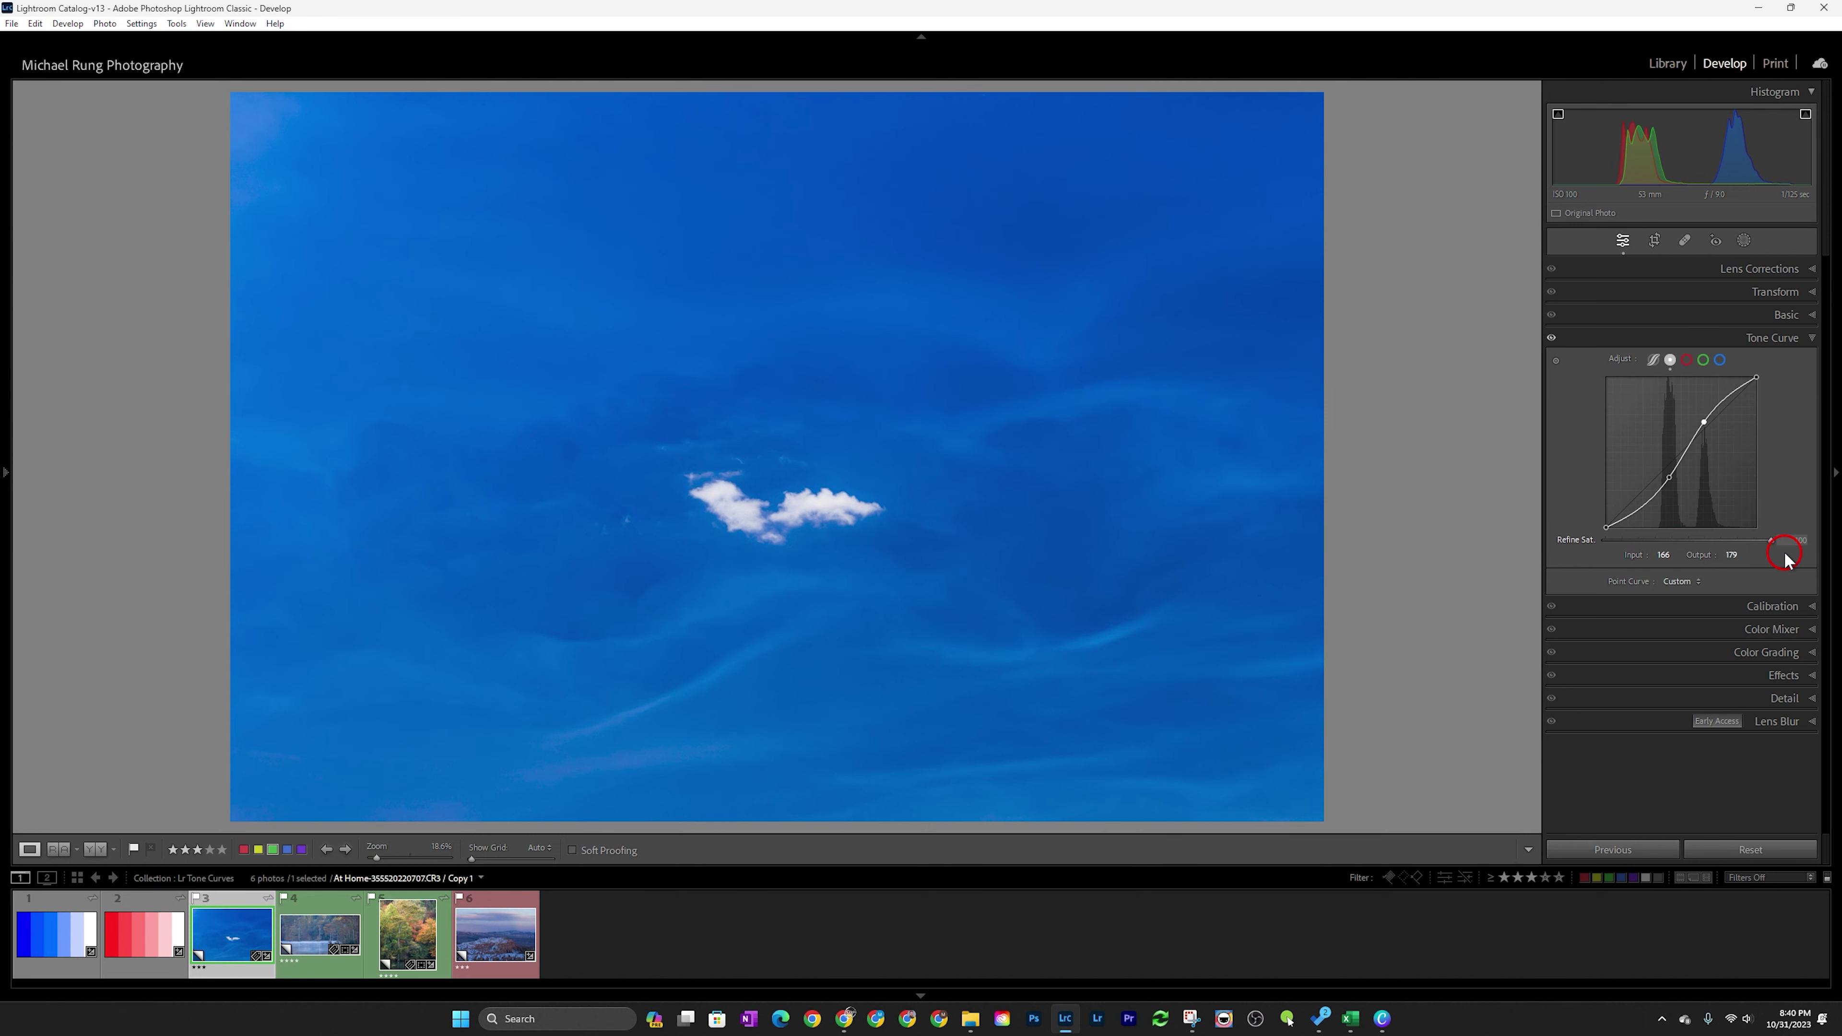
drag(1785, 559, 1656, 554)
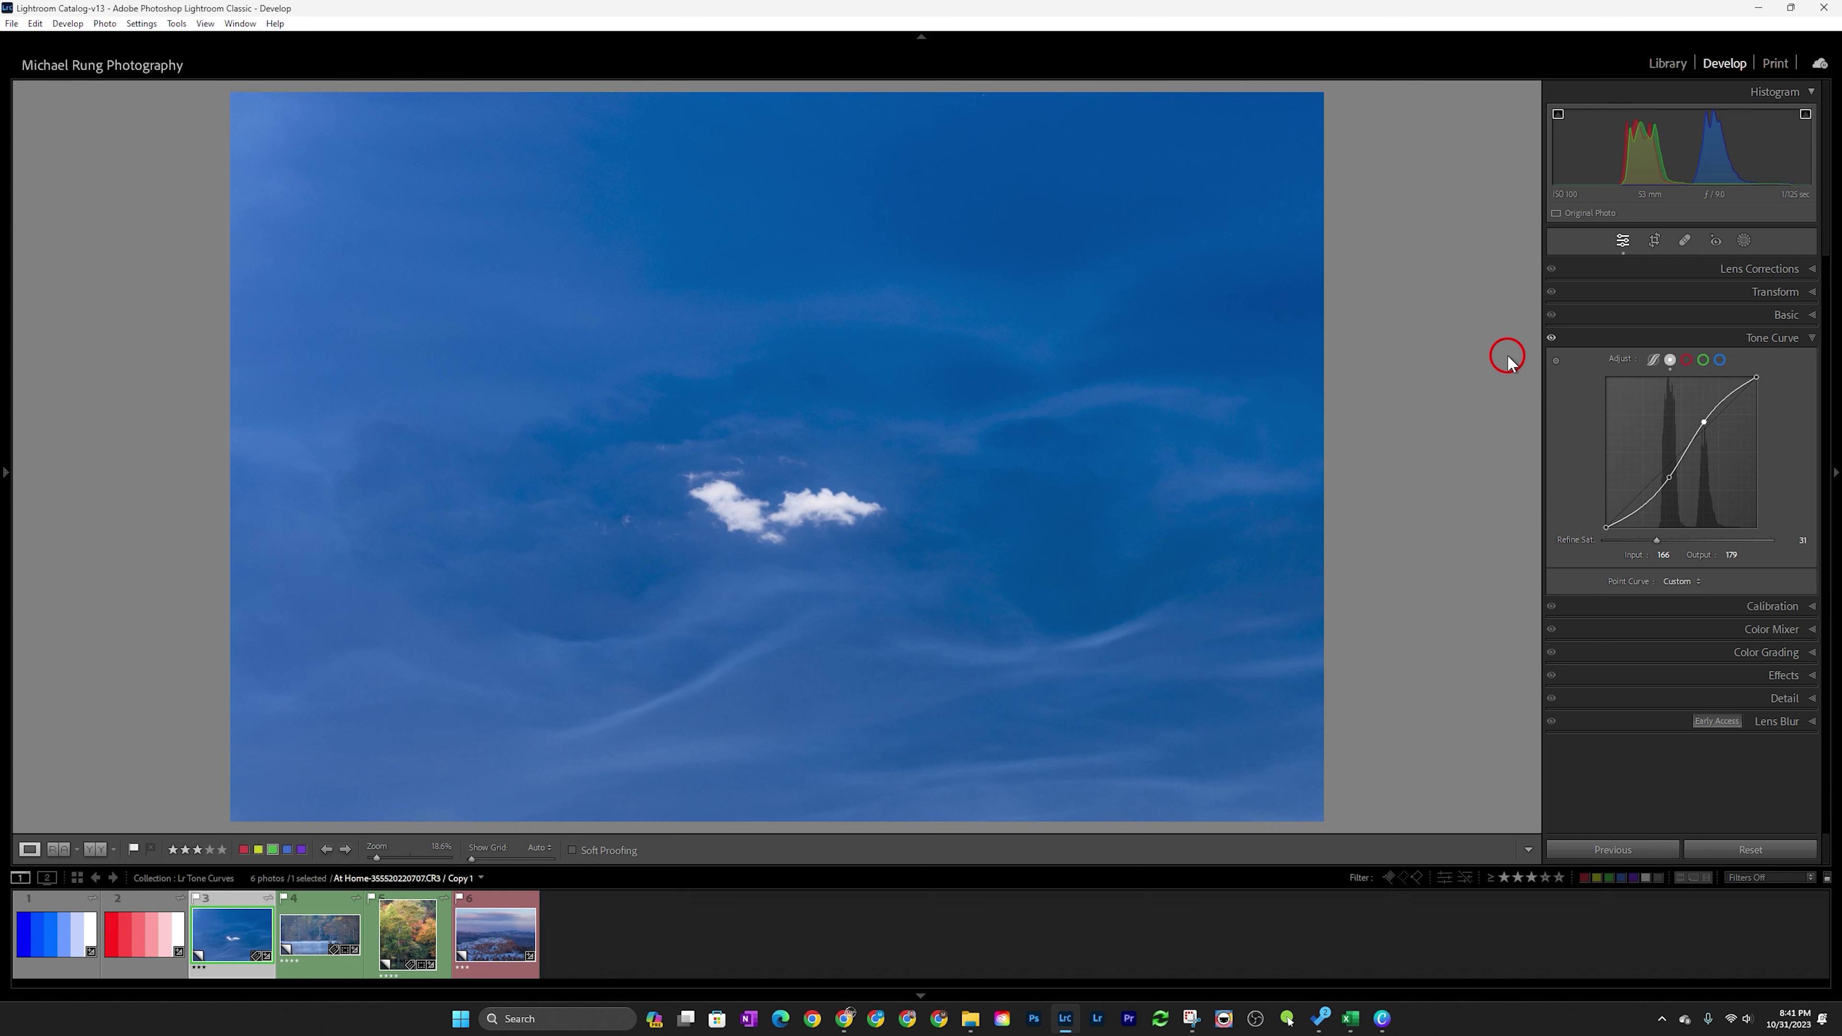
click(1551, 338)
click(1551, 338)
click(1551, 338)
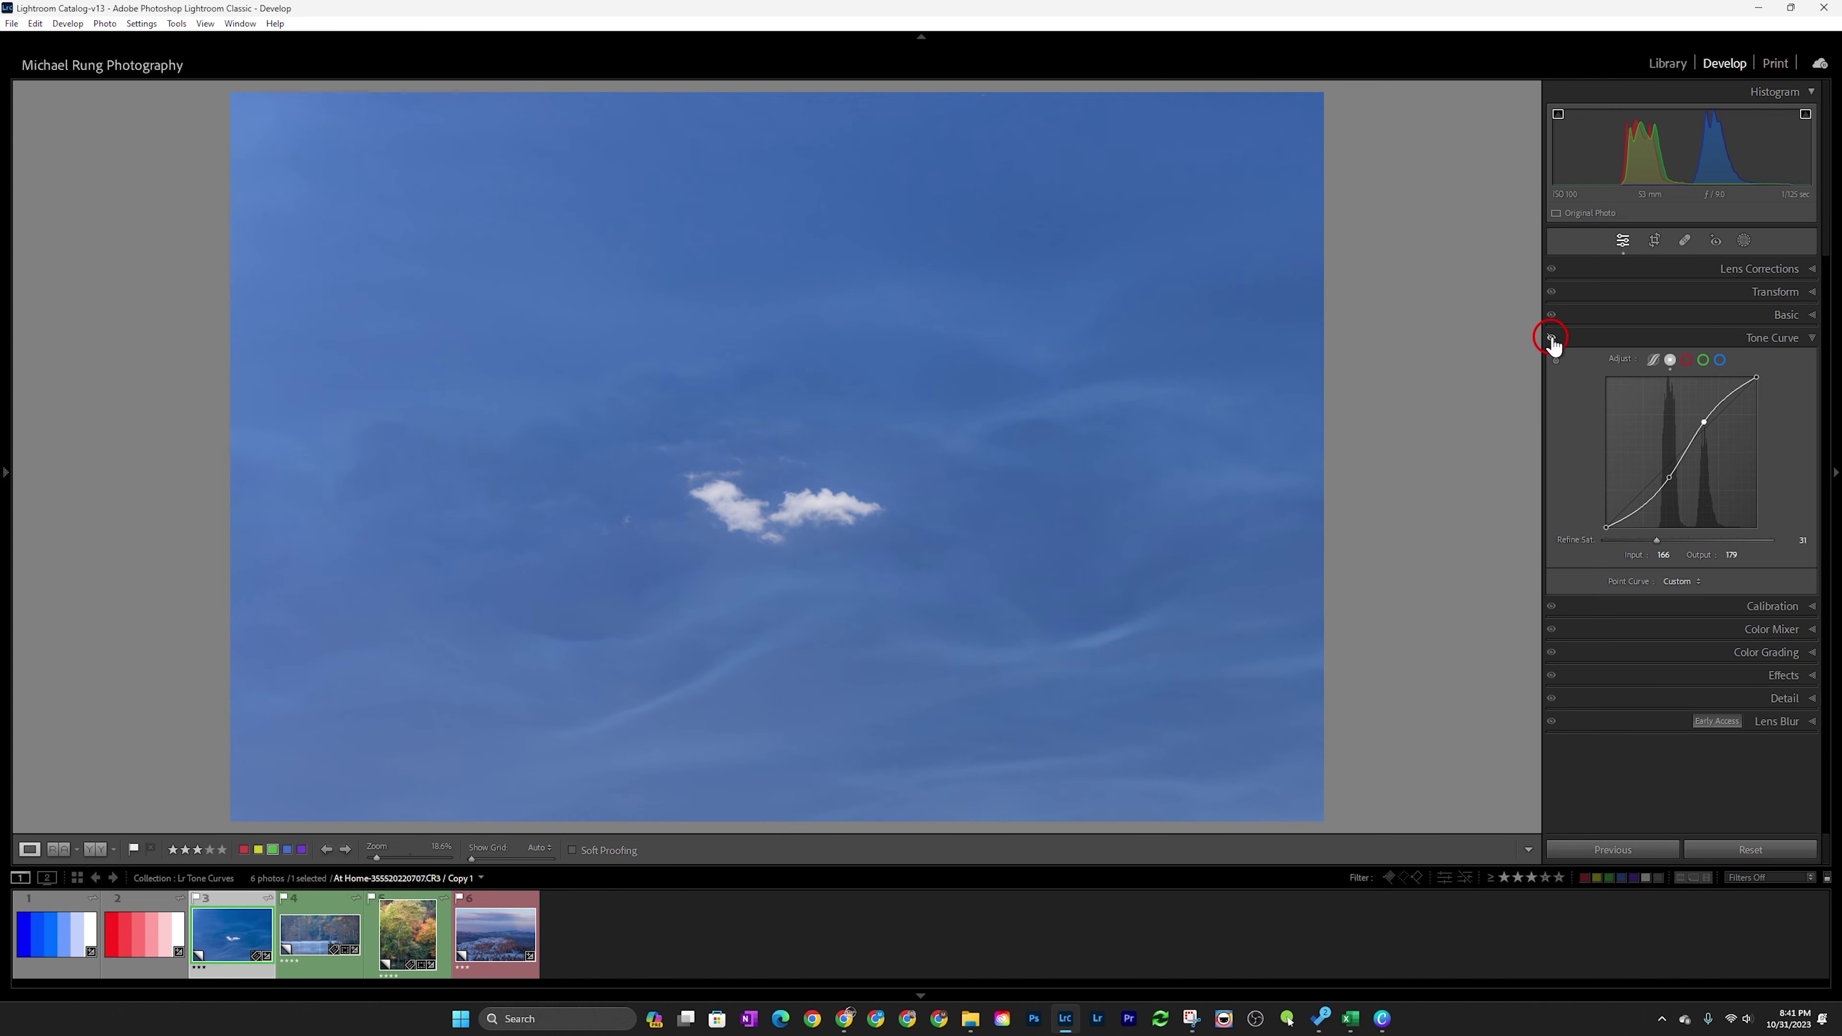
click(1551, 338)
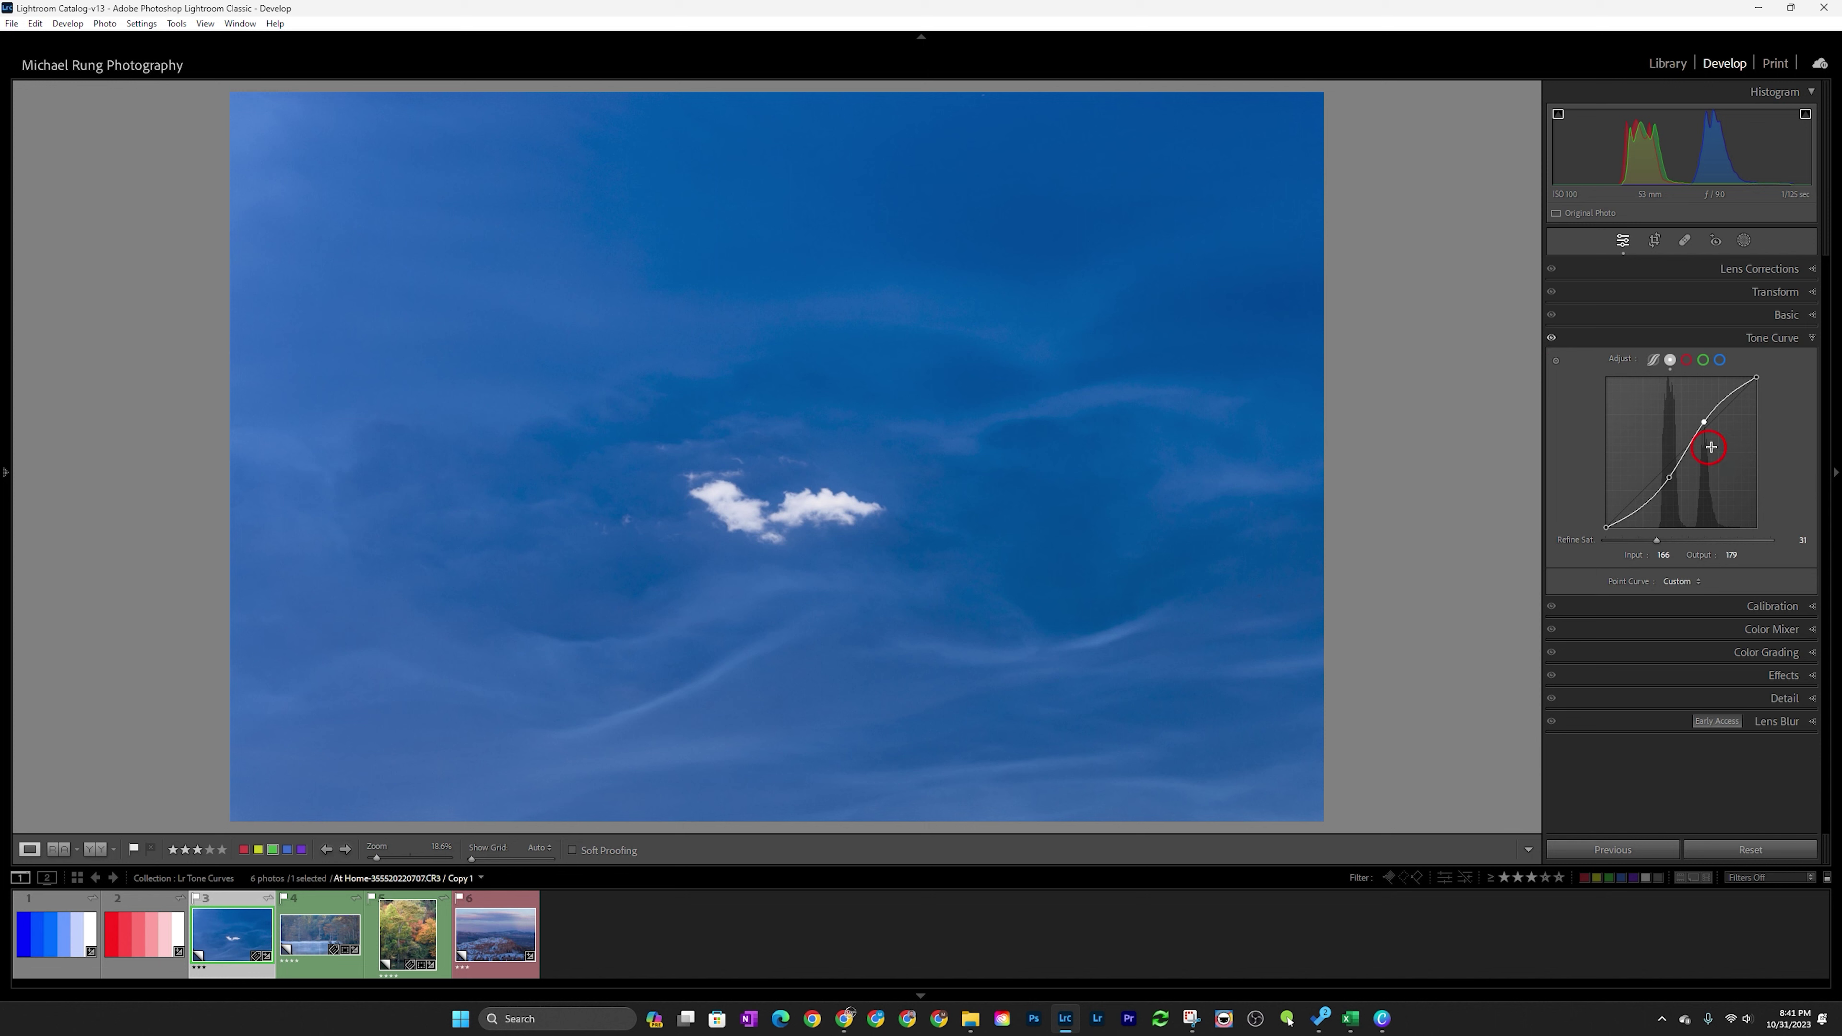
click(1555, 360)
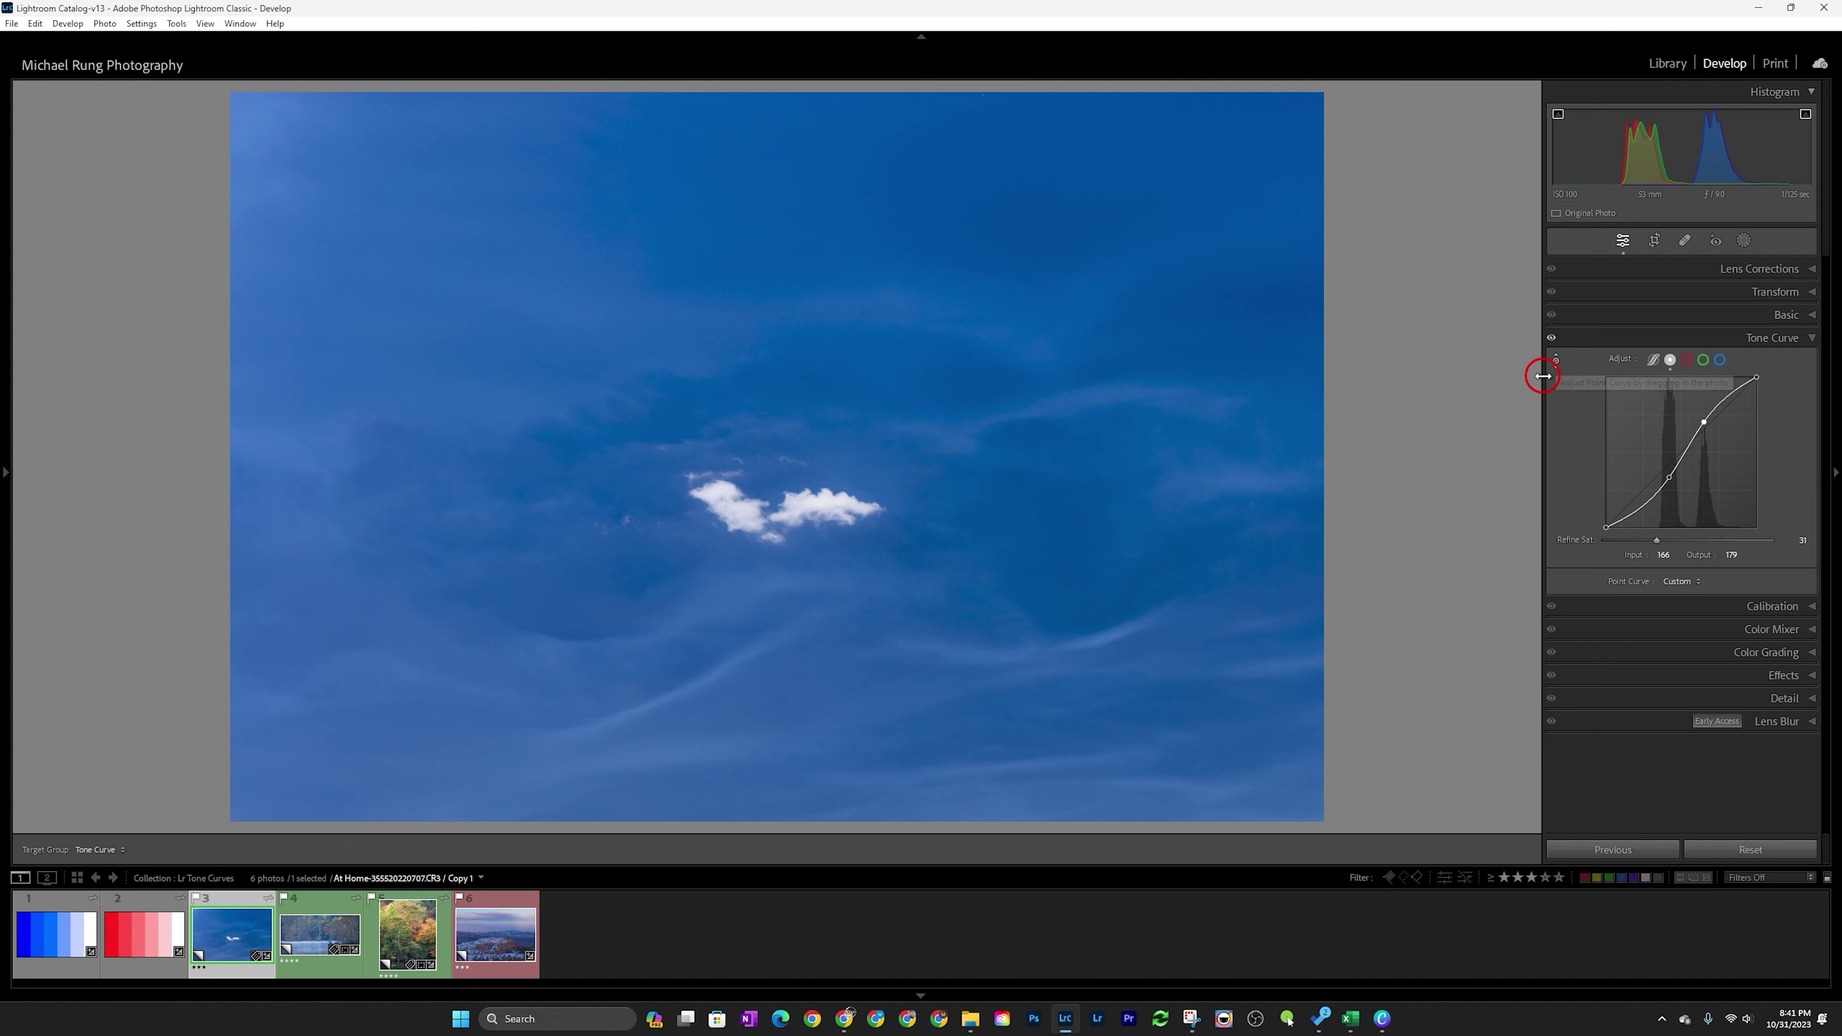
drag(1095, 640, 1097, 630)
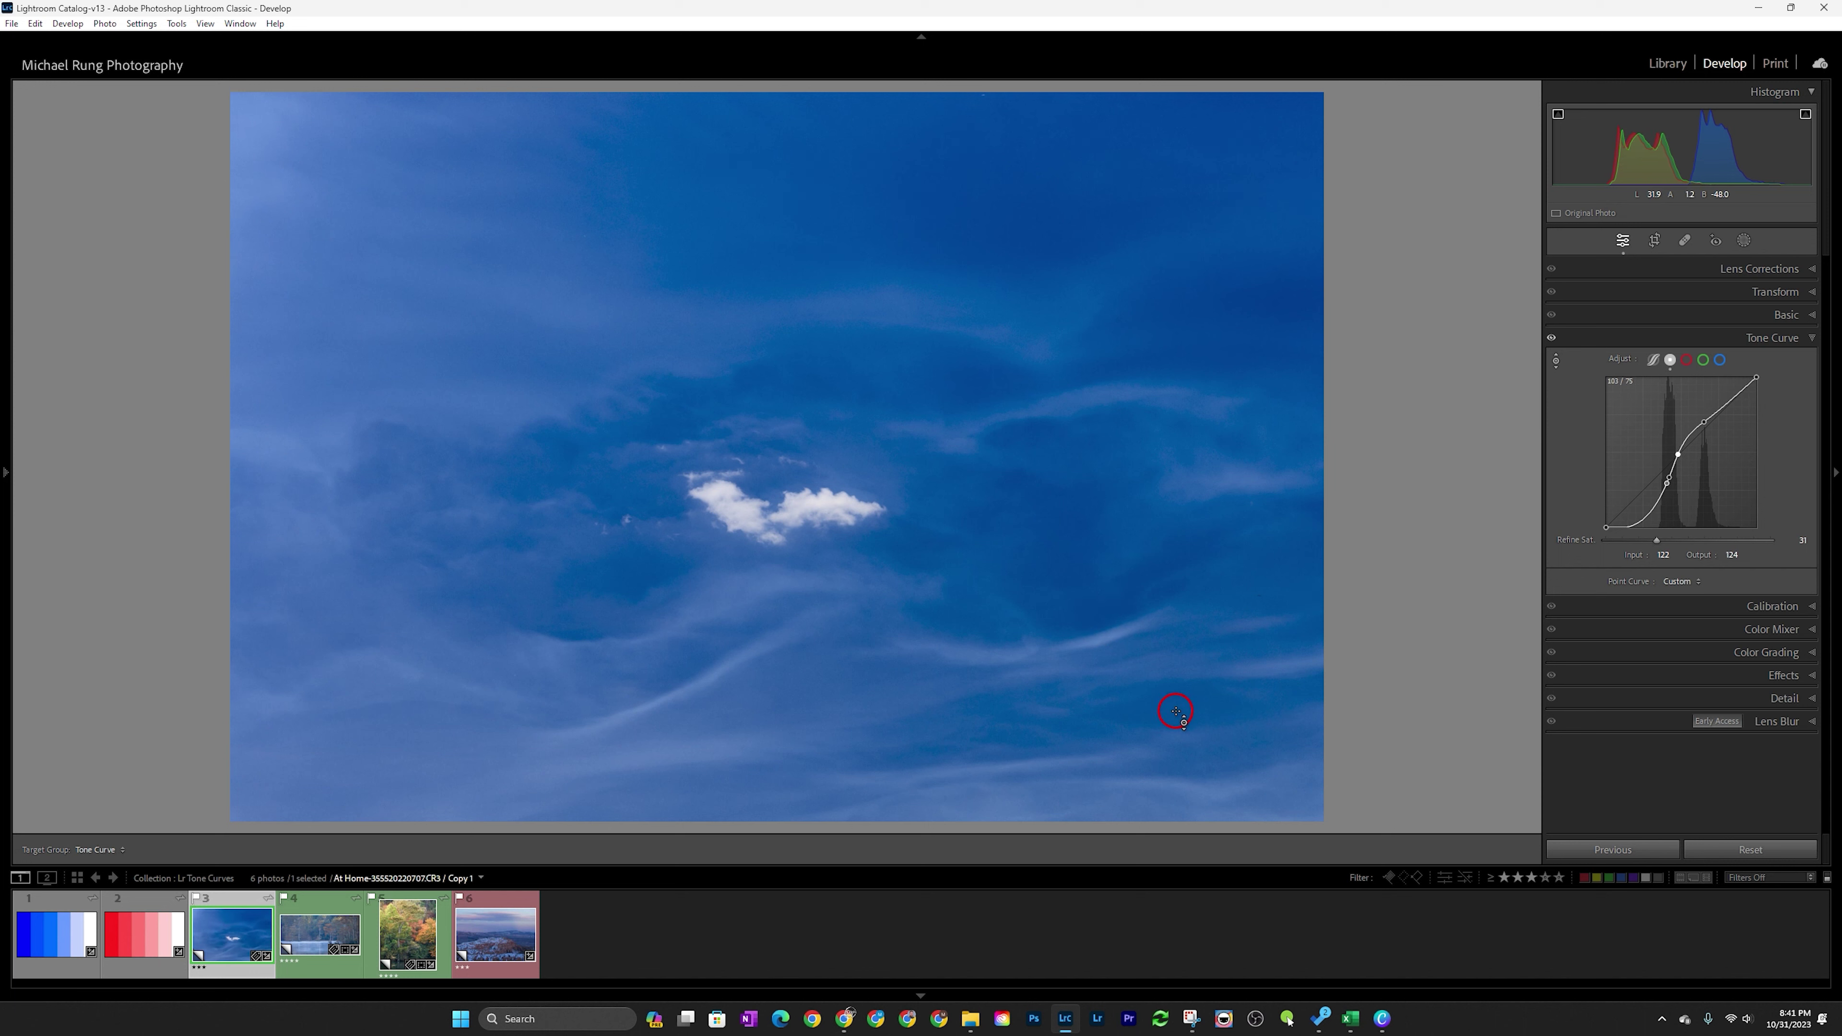
drag(1175, 711, 1174, 720)
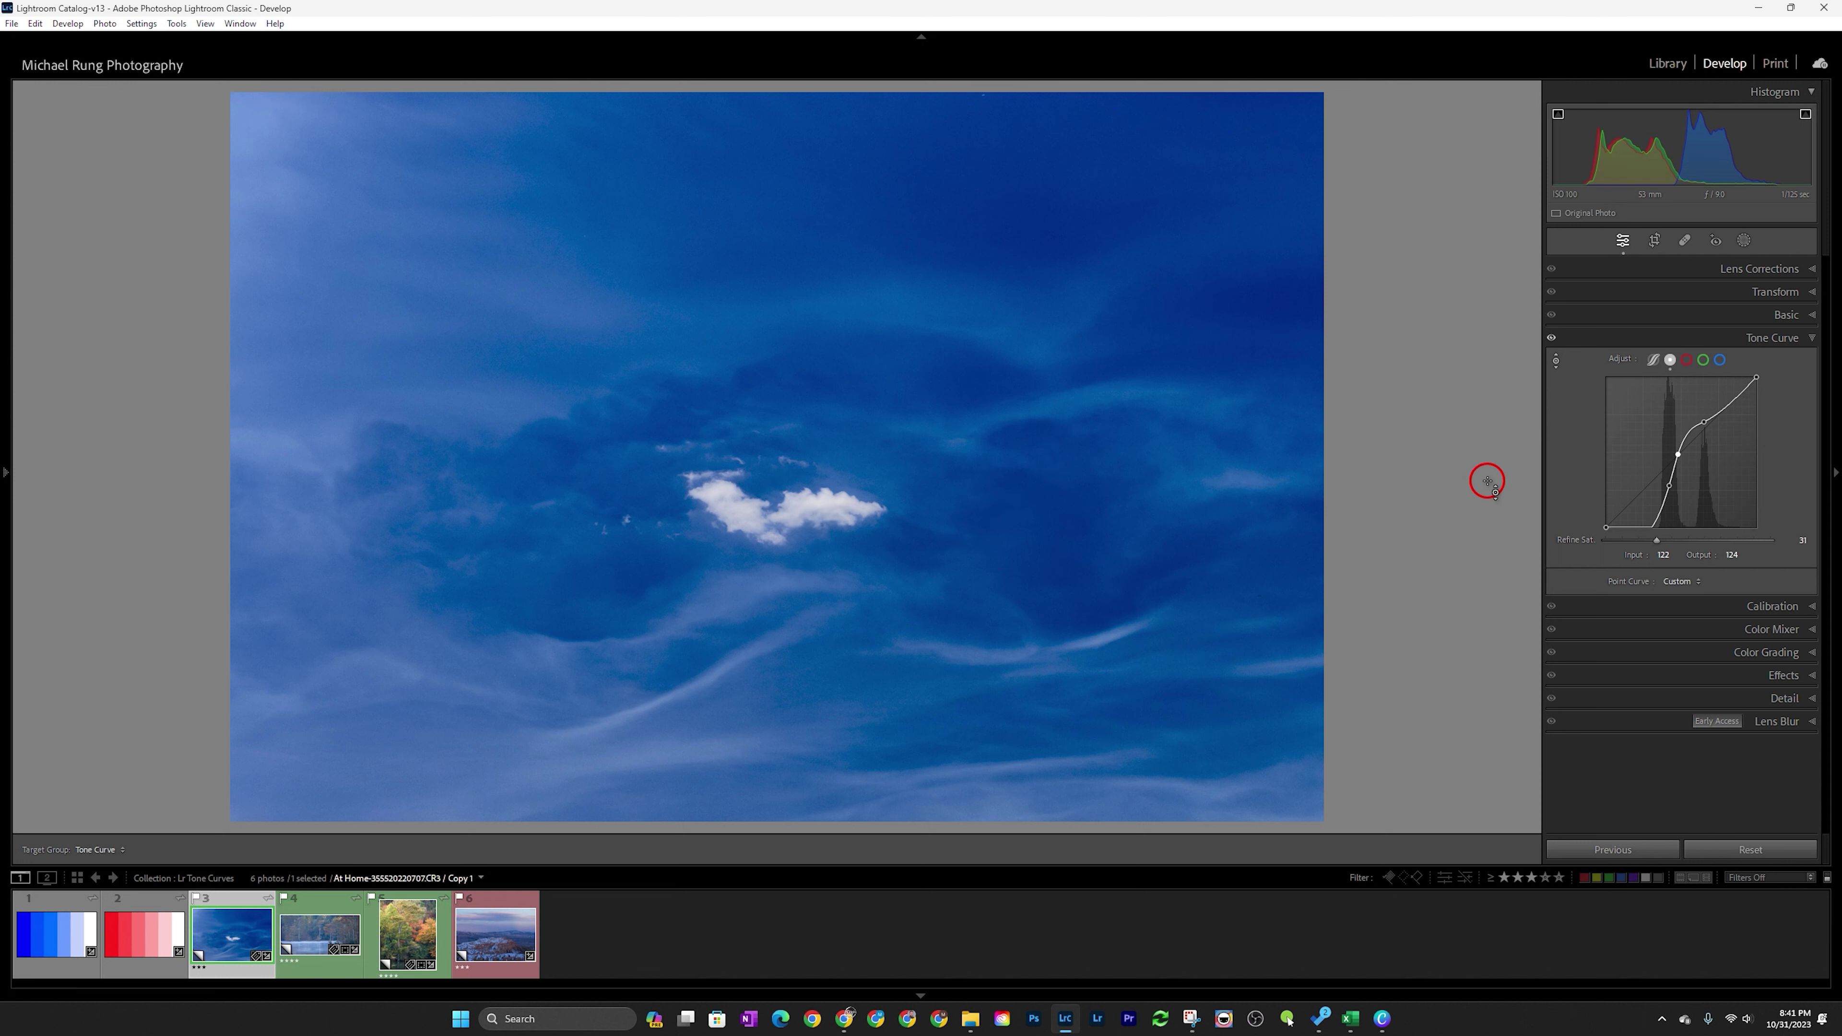
key(ctrl+z)
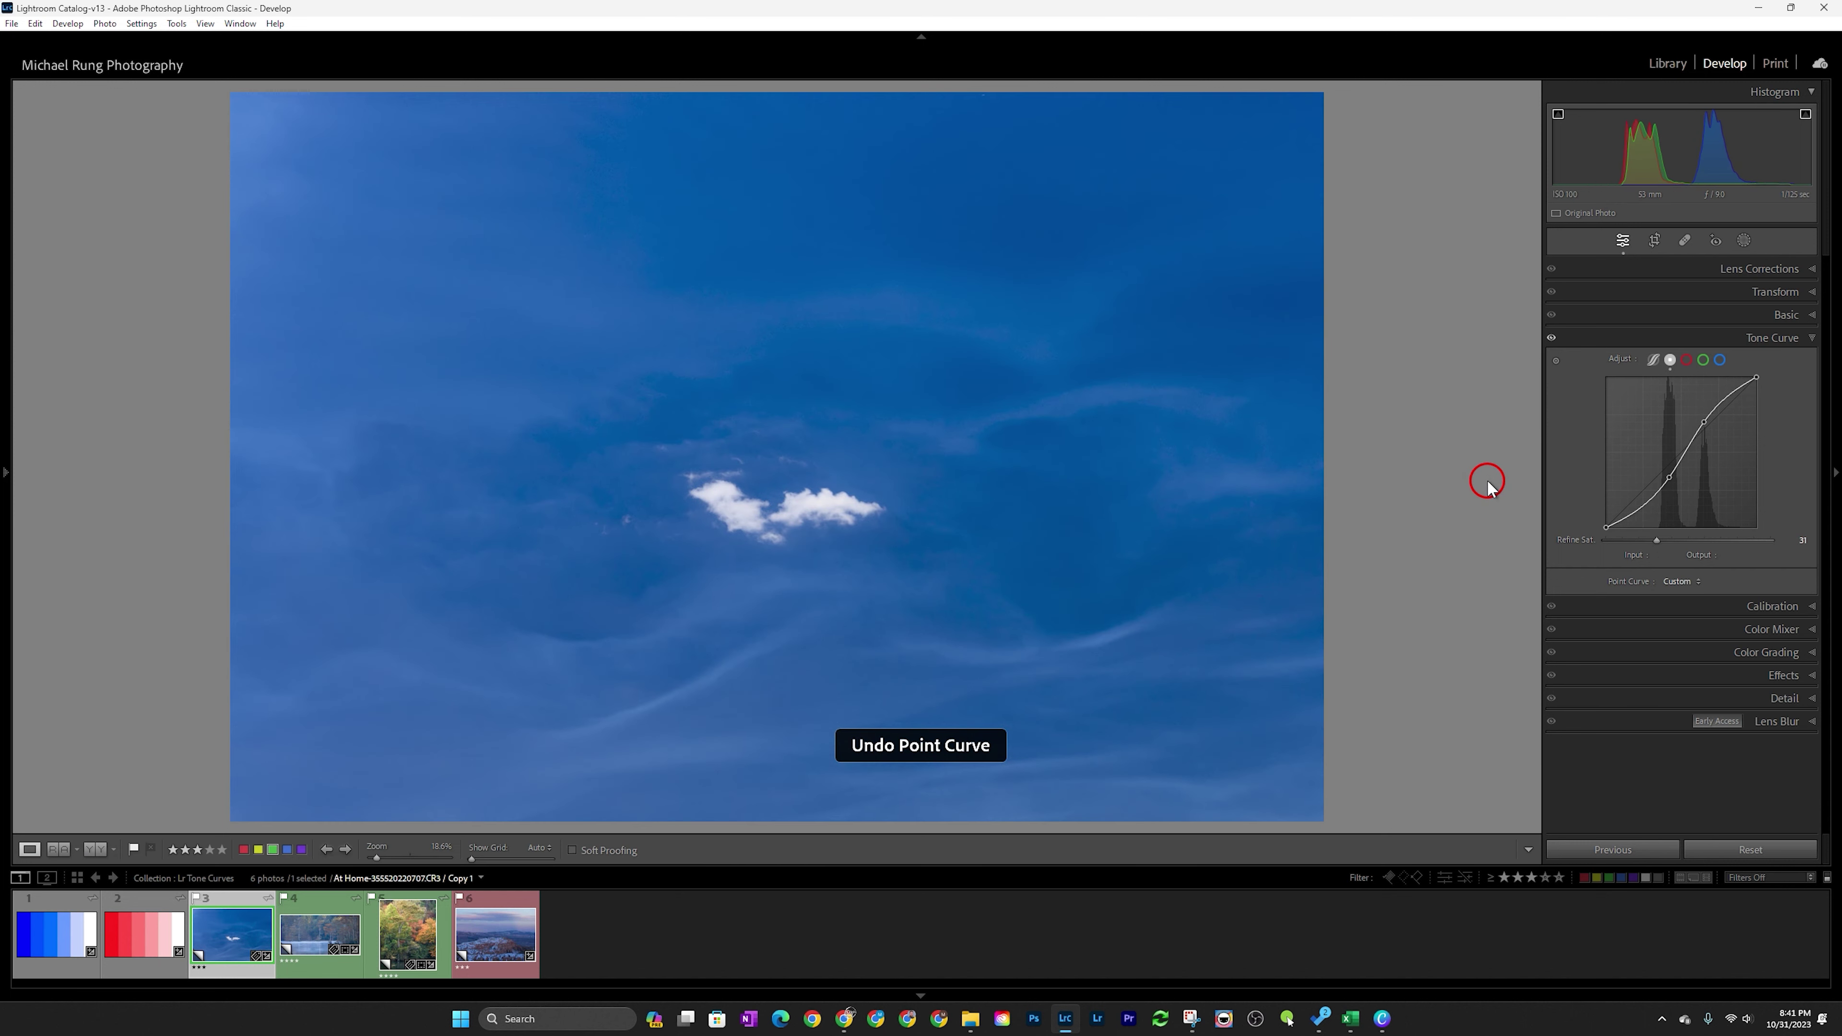
- Create a brush mask and paint it across the upper sky
click(1744, 241)
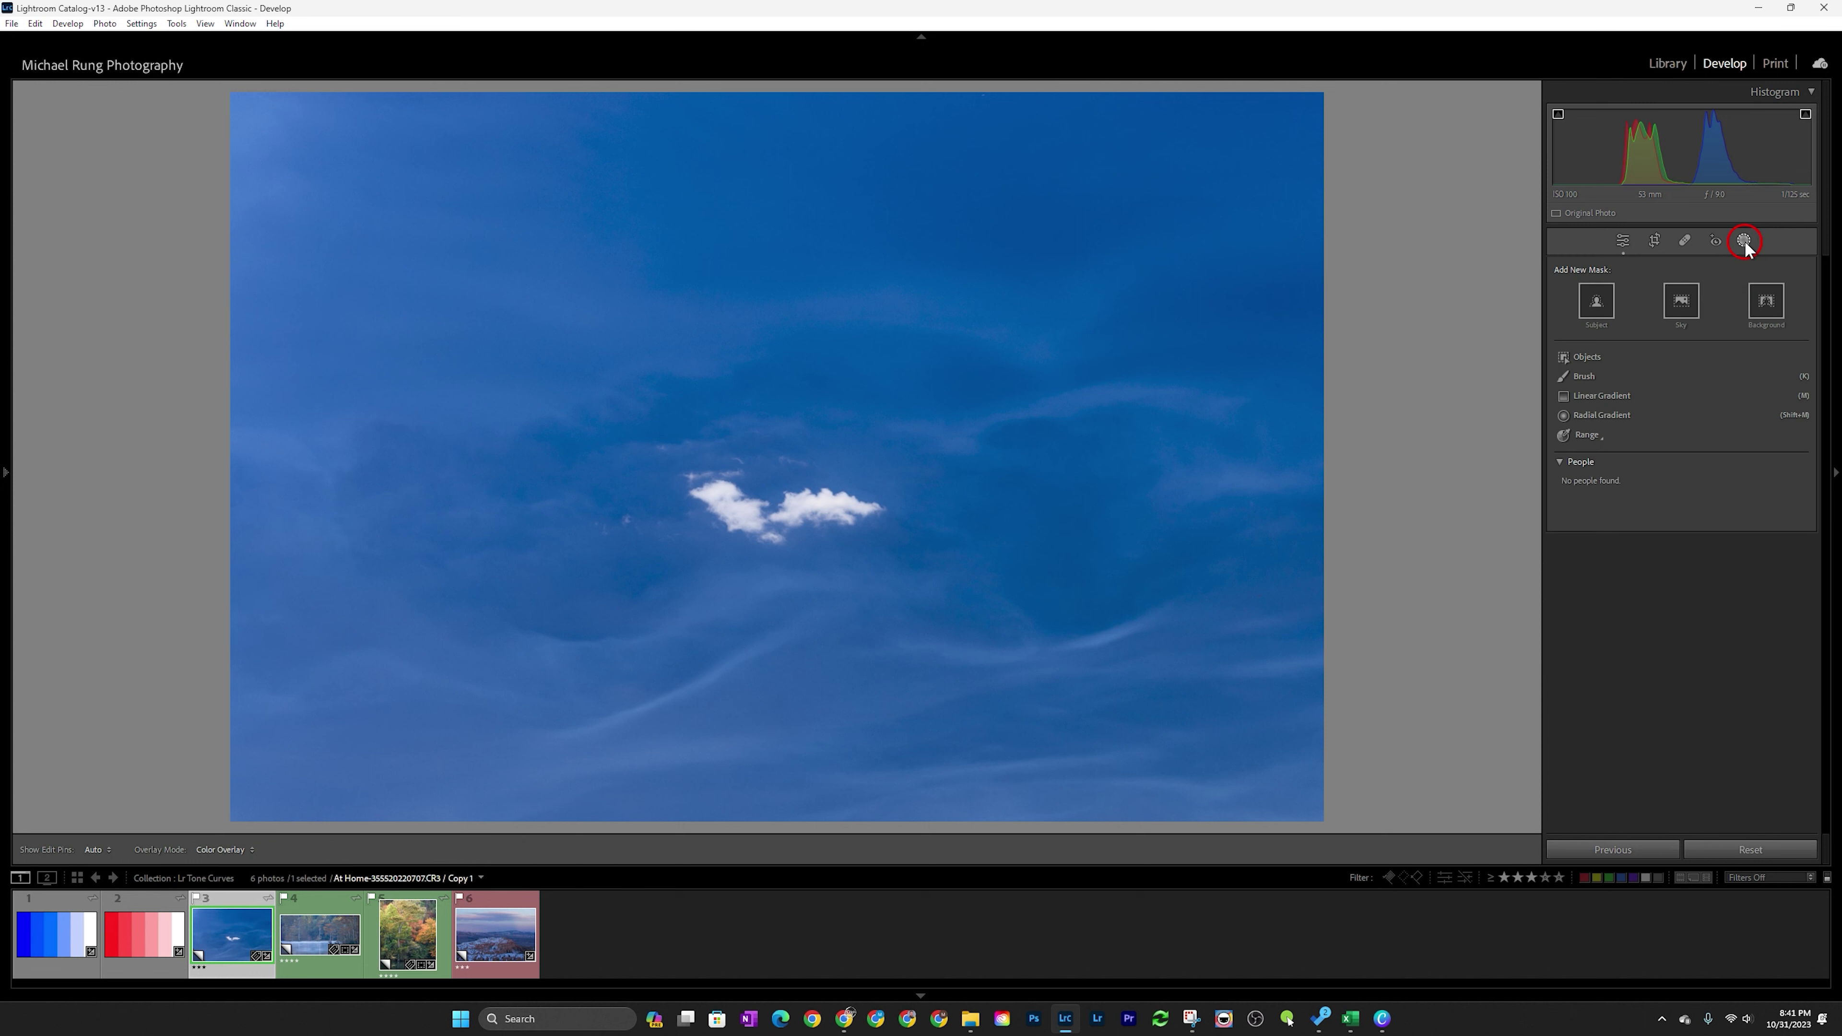
click(1587, 381)
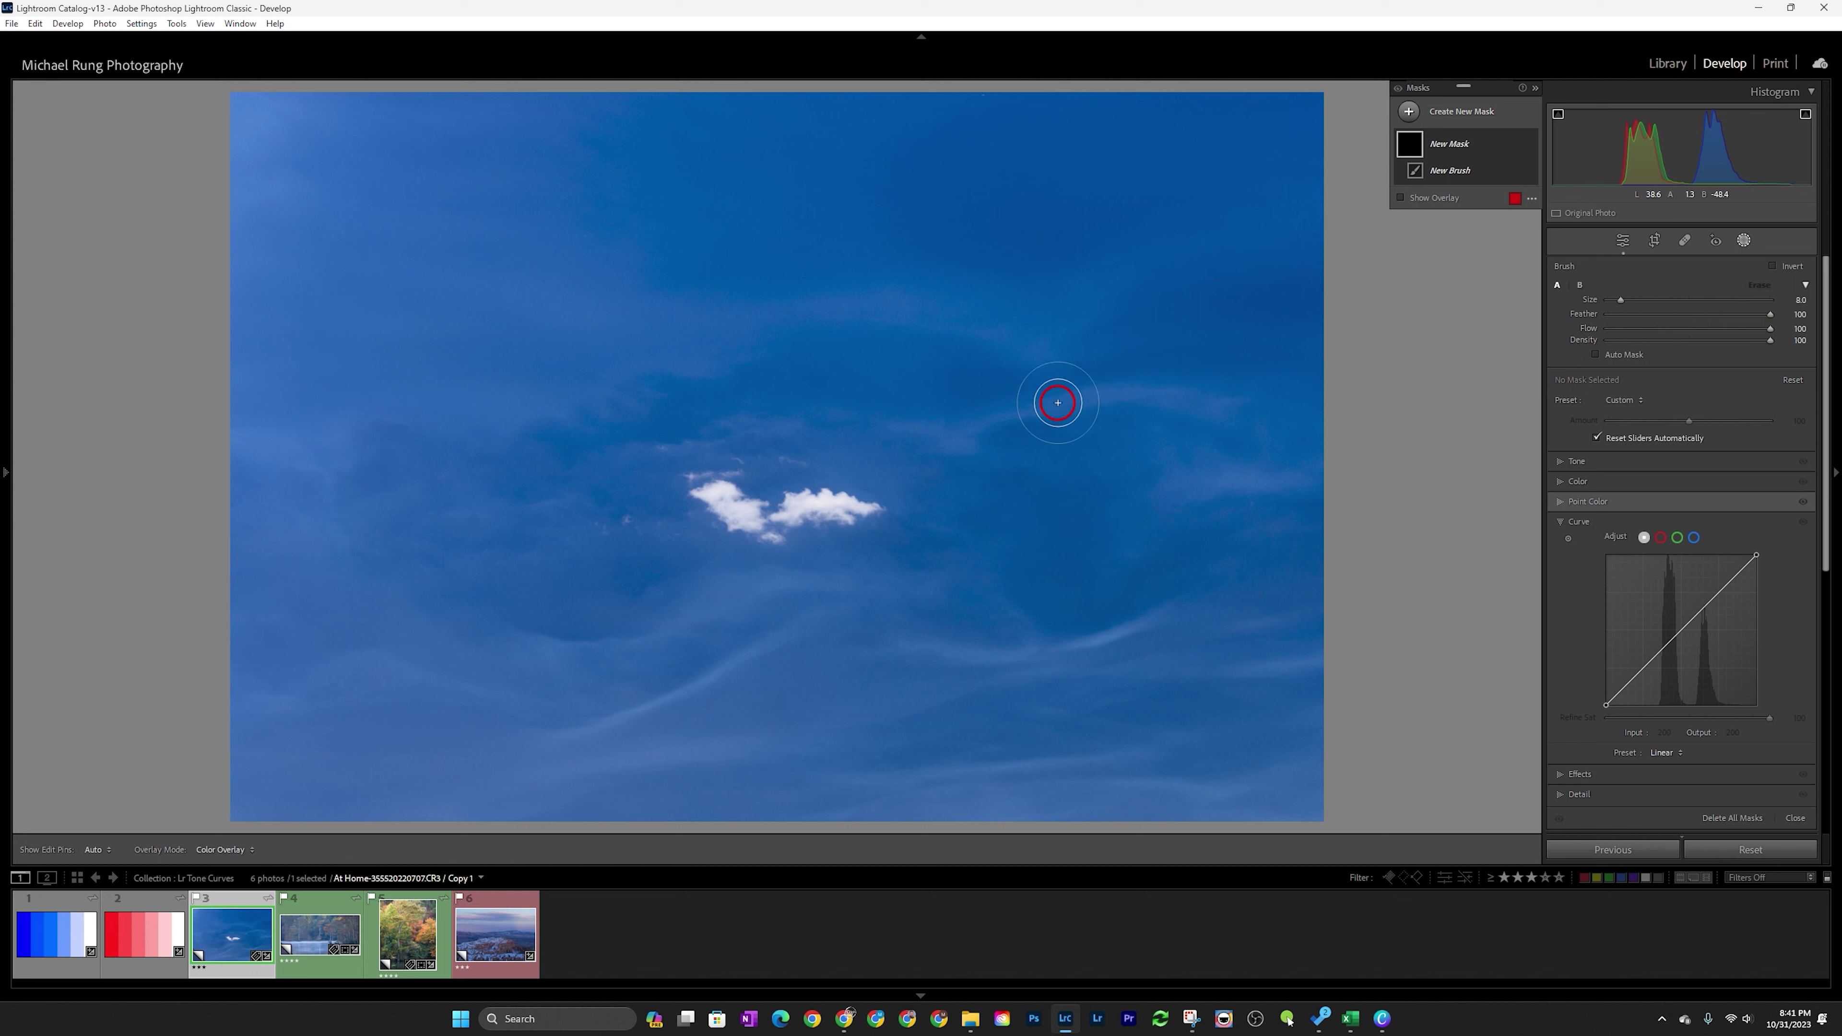
scroll(1057, 403, up, 8)
mouse_move(1145, 365)
mouse_down()
mouse_move(406, 325)
mouse_move(596, 332)
mouse_move(374, 172)
mouse_move(1057, 123)
mouse_move(1251, 138)
mouse_move(1320, 185)
mouse_move(1241, 370)
mouse_move(990, 423)
mouse_move(1086, 433)
mouse_move(1073, 634)
mouse_move(974, 605)
mouse_move(1167, 768)
mouse_move(255, 764)
mouse_move(247, 514)
mouse_move(521, 598)
mouse_move(859, 645)
mouse_move(896, 622)
mouse_move(818, 377)
mouse_move(765, 395)
mouse_up()
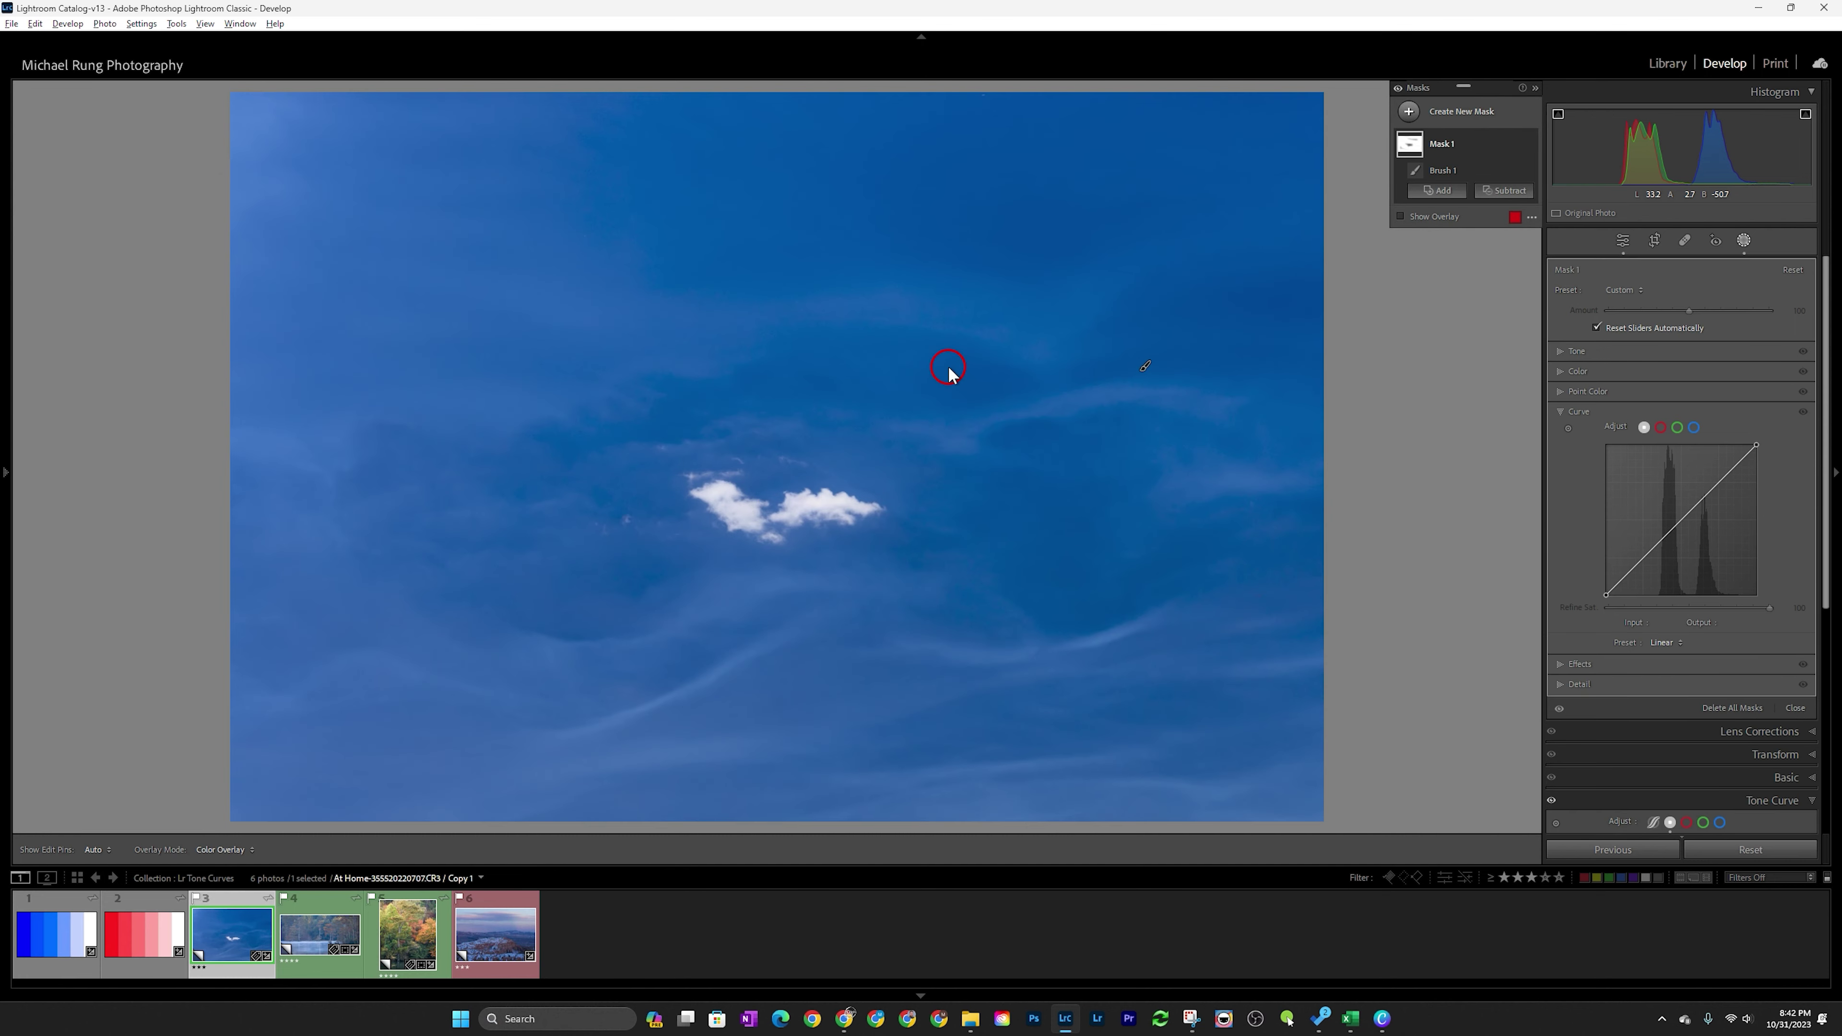
click(1512, 423)
- Shape the mask's curve to brighten the sky and set its Refine Saturation to 21
click(1568, 428)
click(1106, 637)
drag(1106, 637, 1104, 630)
drag(720, 651, 567, 638)
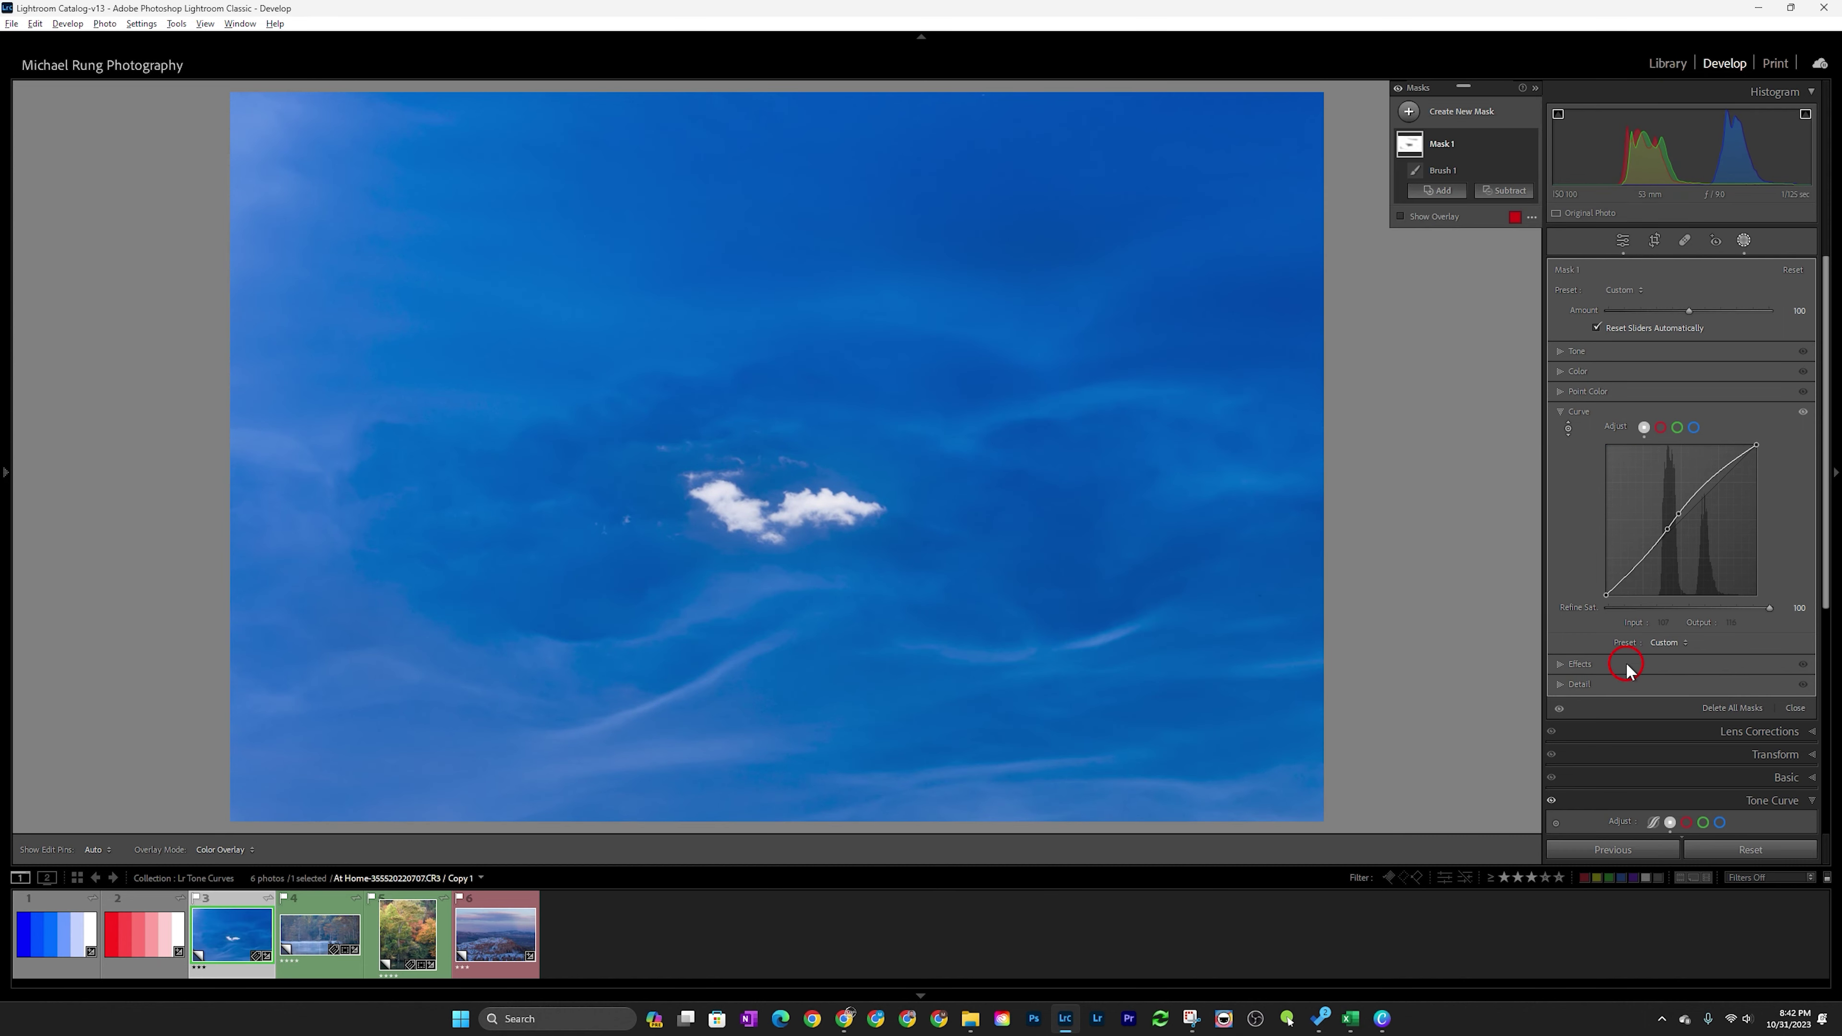
drag(1770, 608, 1624, 610)
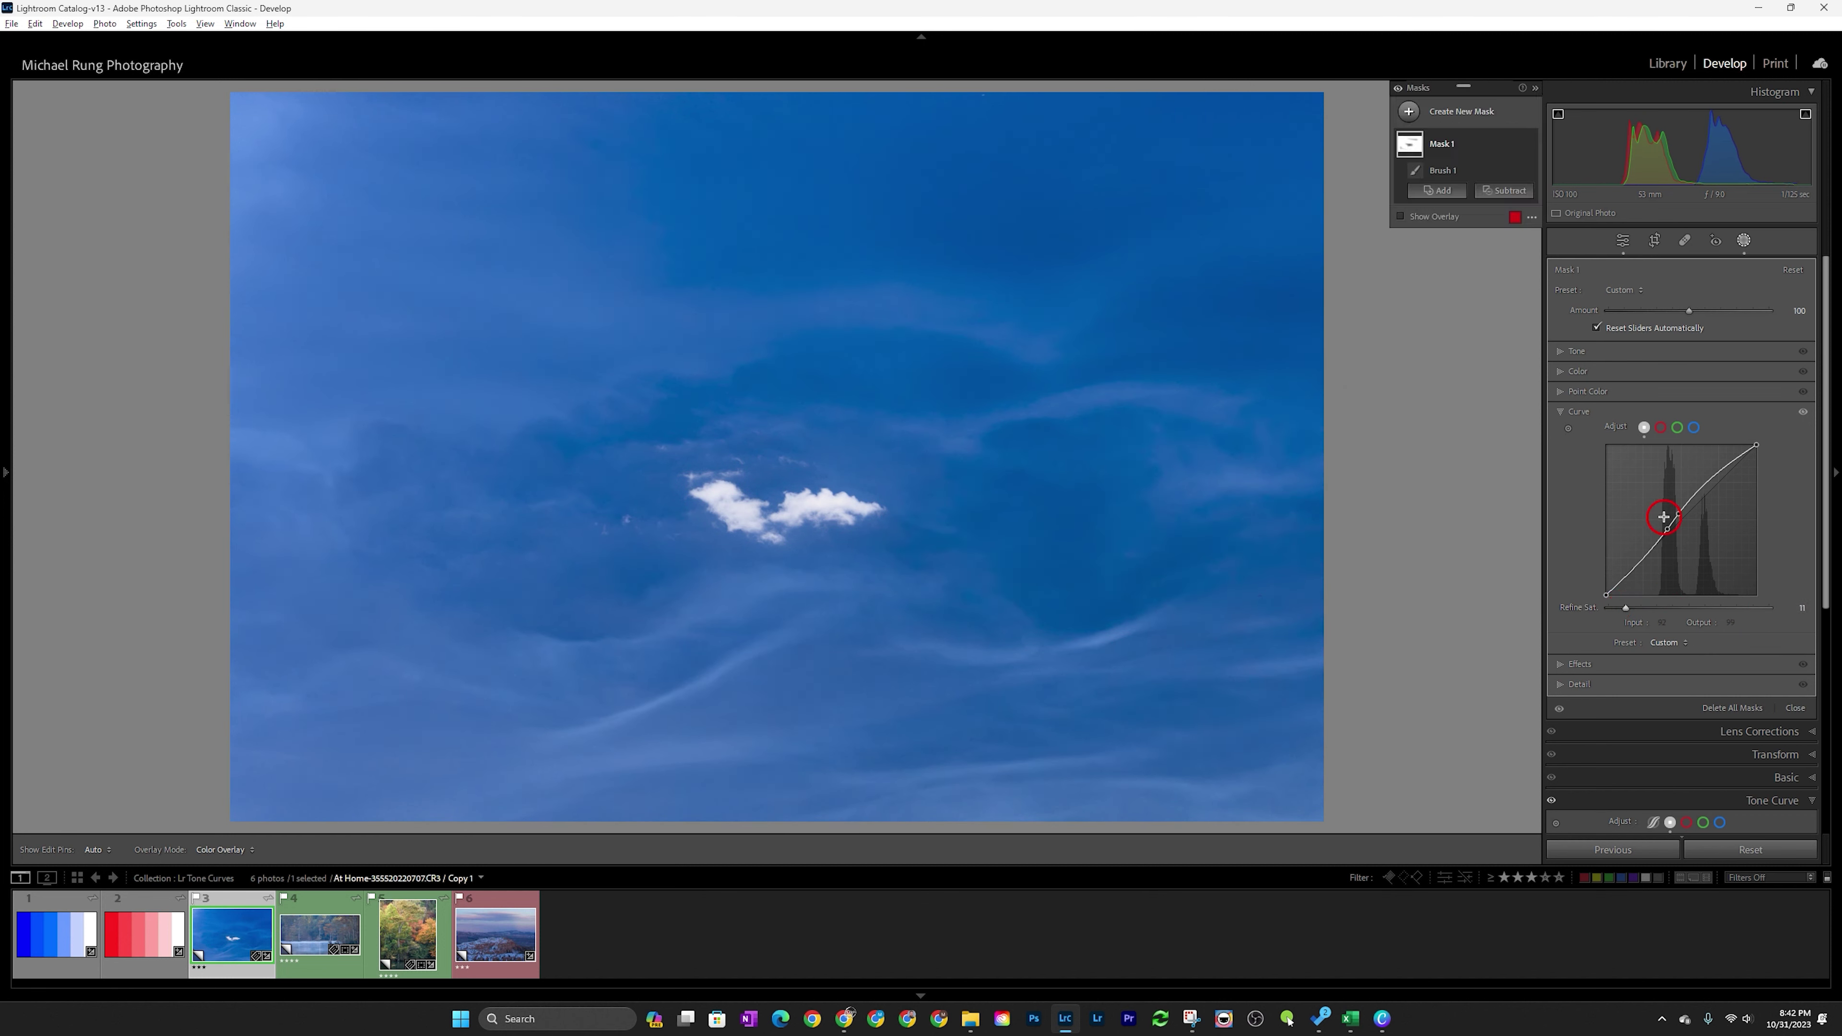
- Compare the mask's curve on and off, then close masking and select the misty forest lake photo
click(1802, 411)
click(1802, 411)
click(1802, 412)
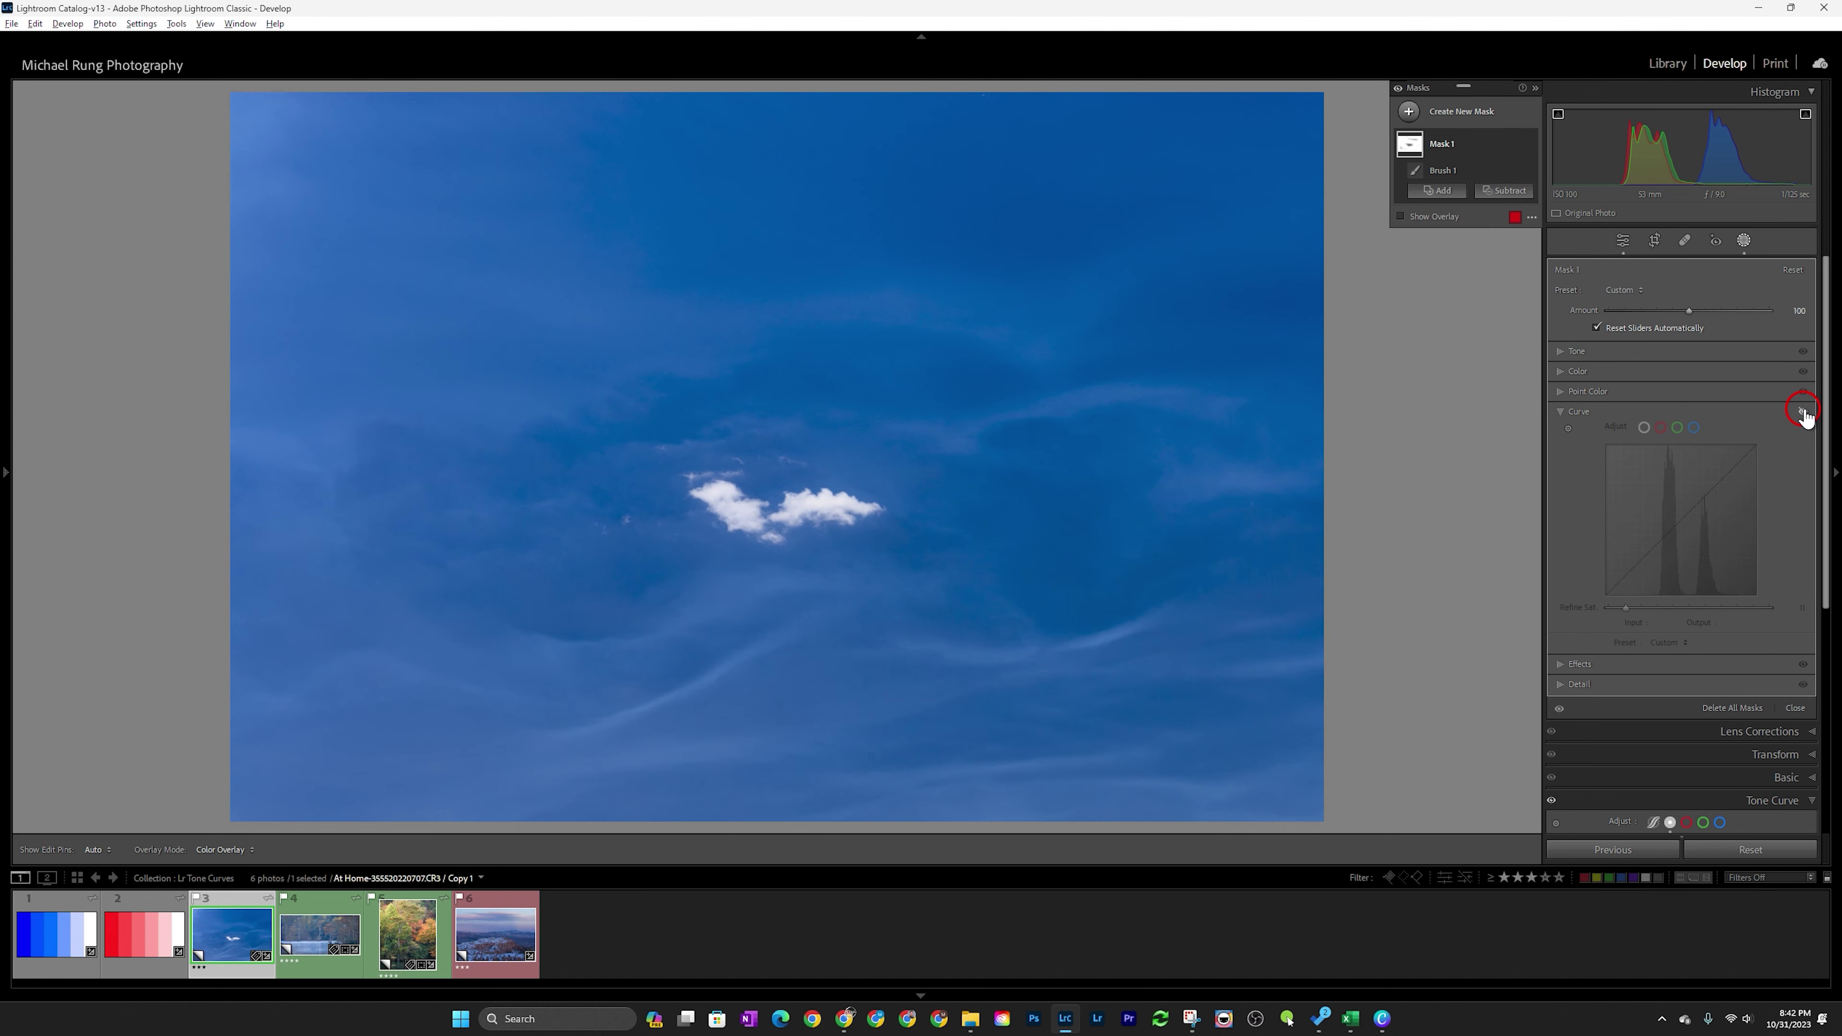
click(1802, 412)
click(1802, 411)
click(1802, 412)
click(1802, 412)
click(1802, 412)
click(1803, 412)
click(1802, 411)
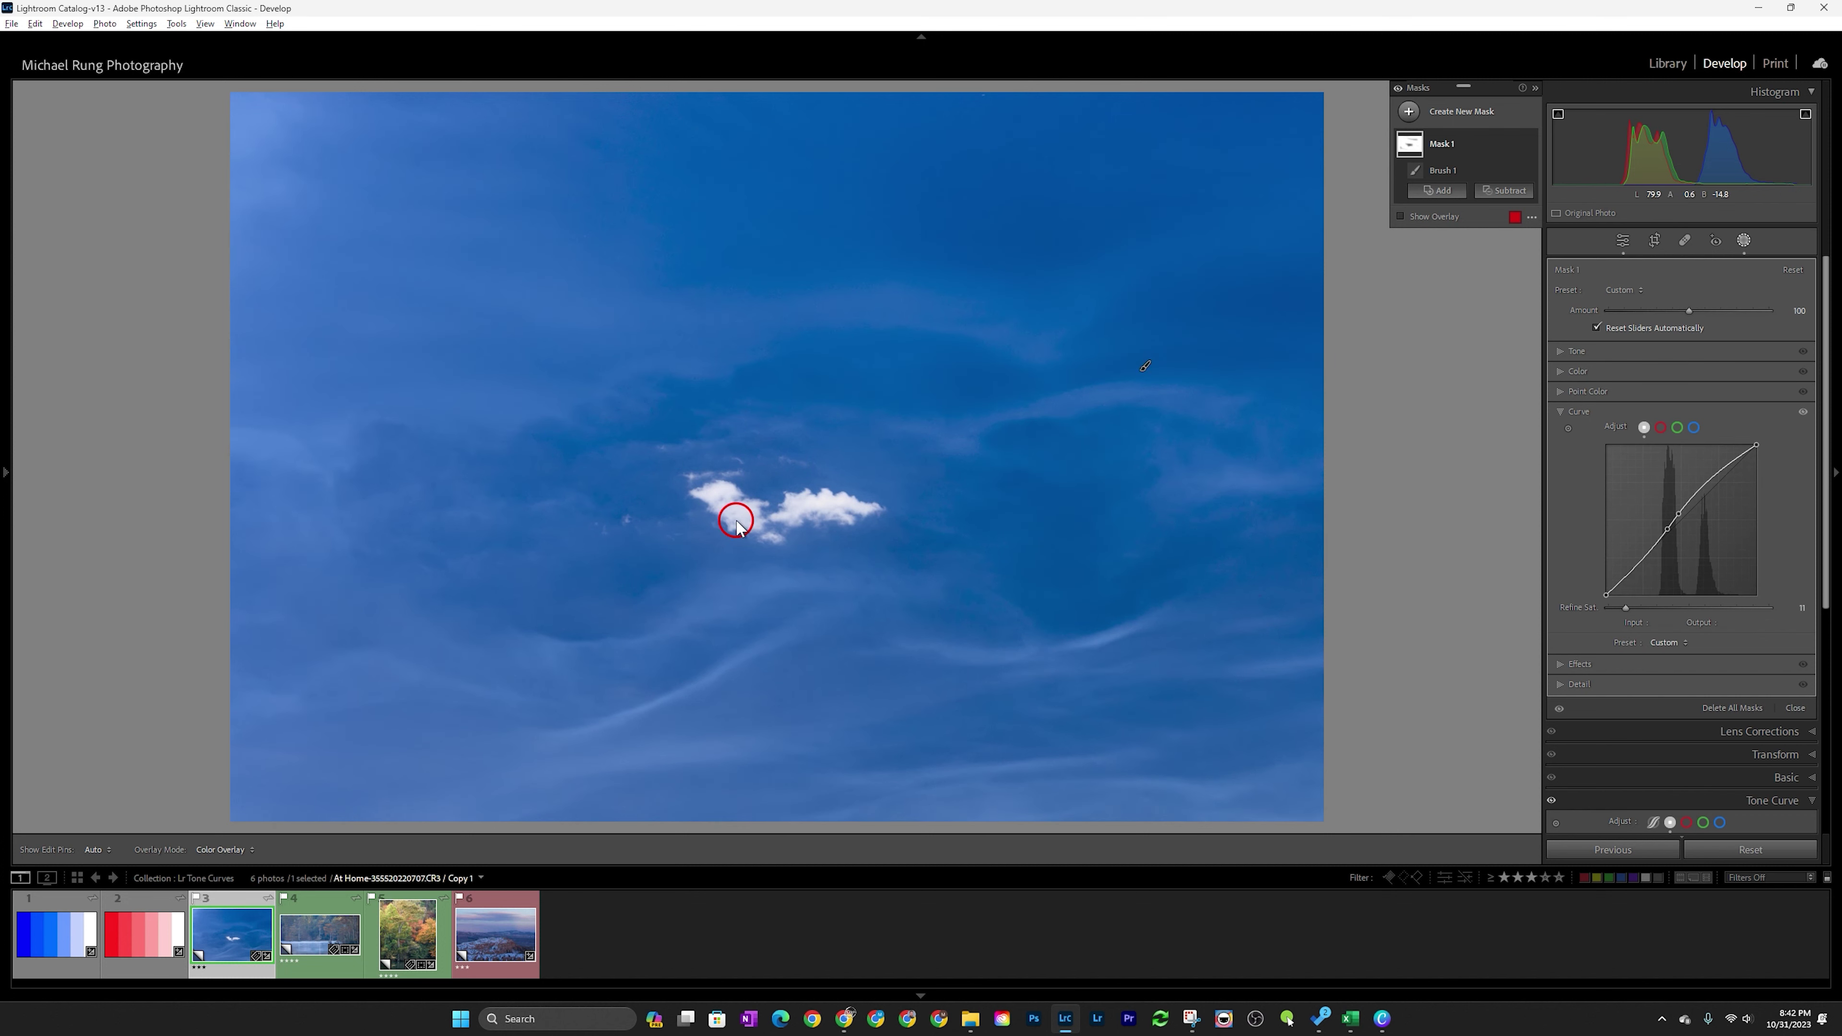
click(1622, 240)
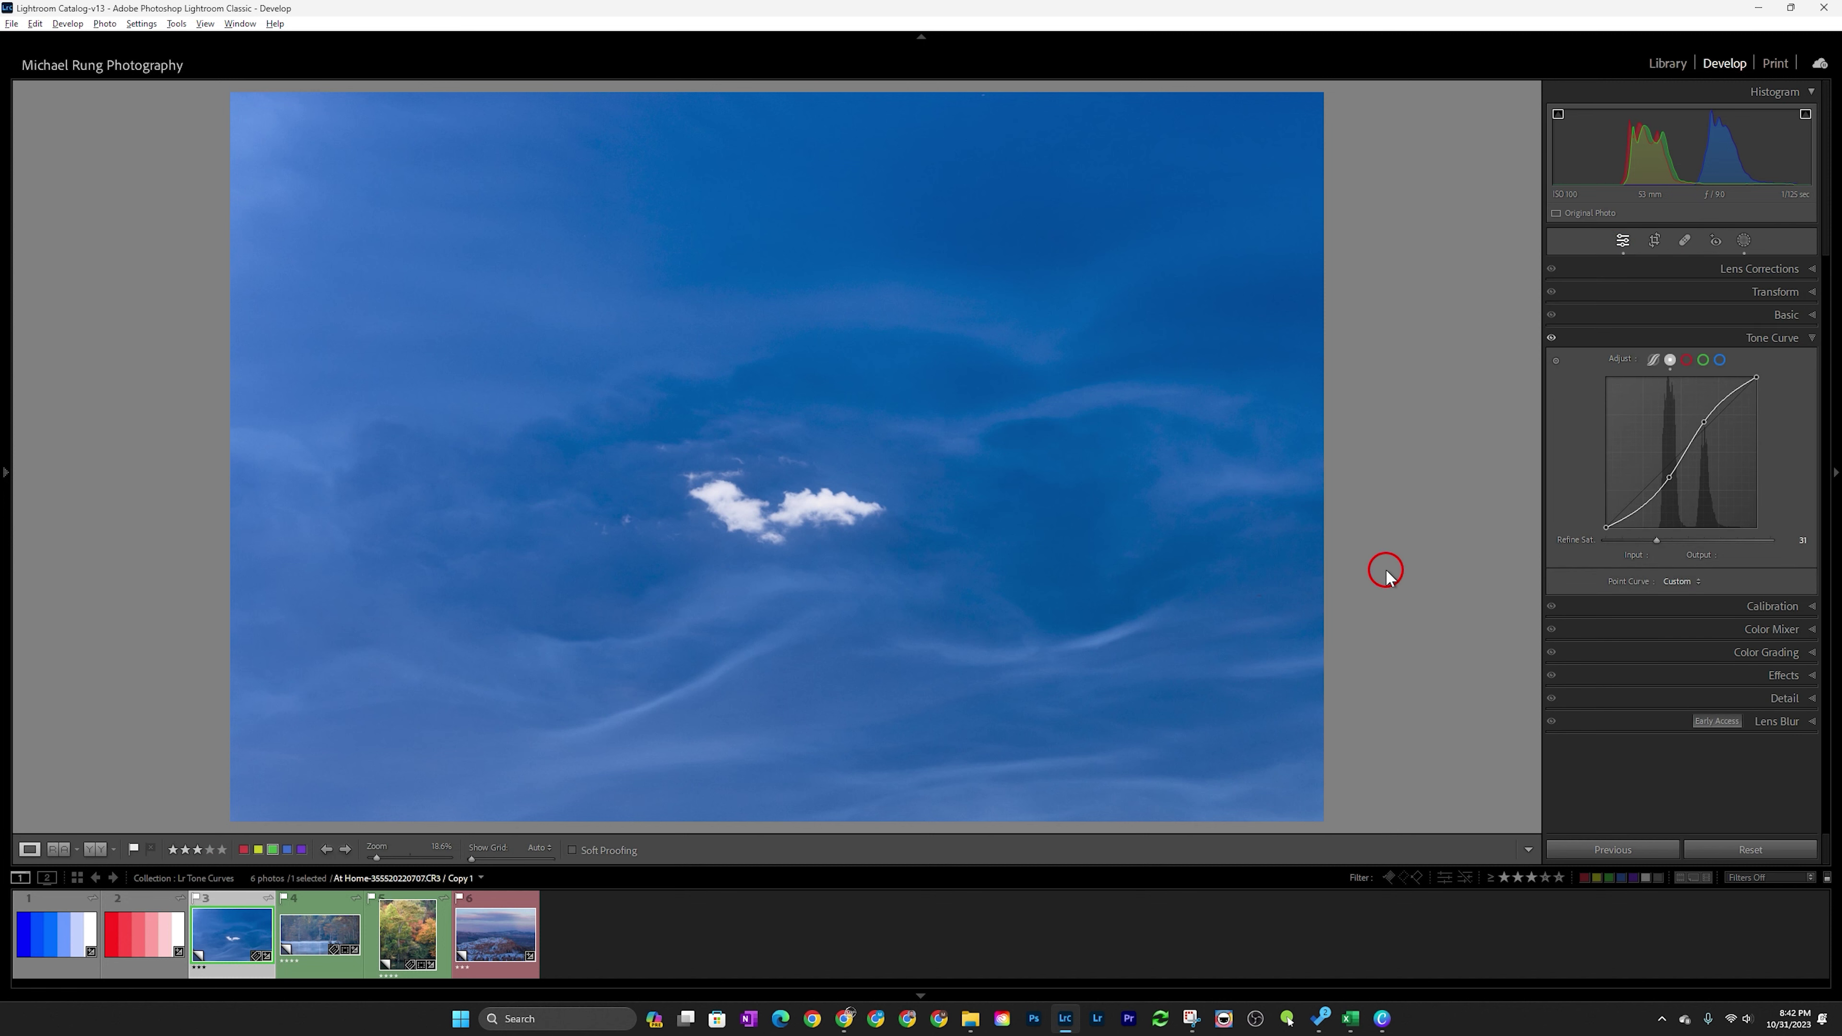
click(310, 933)
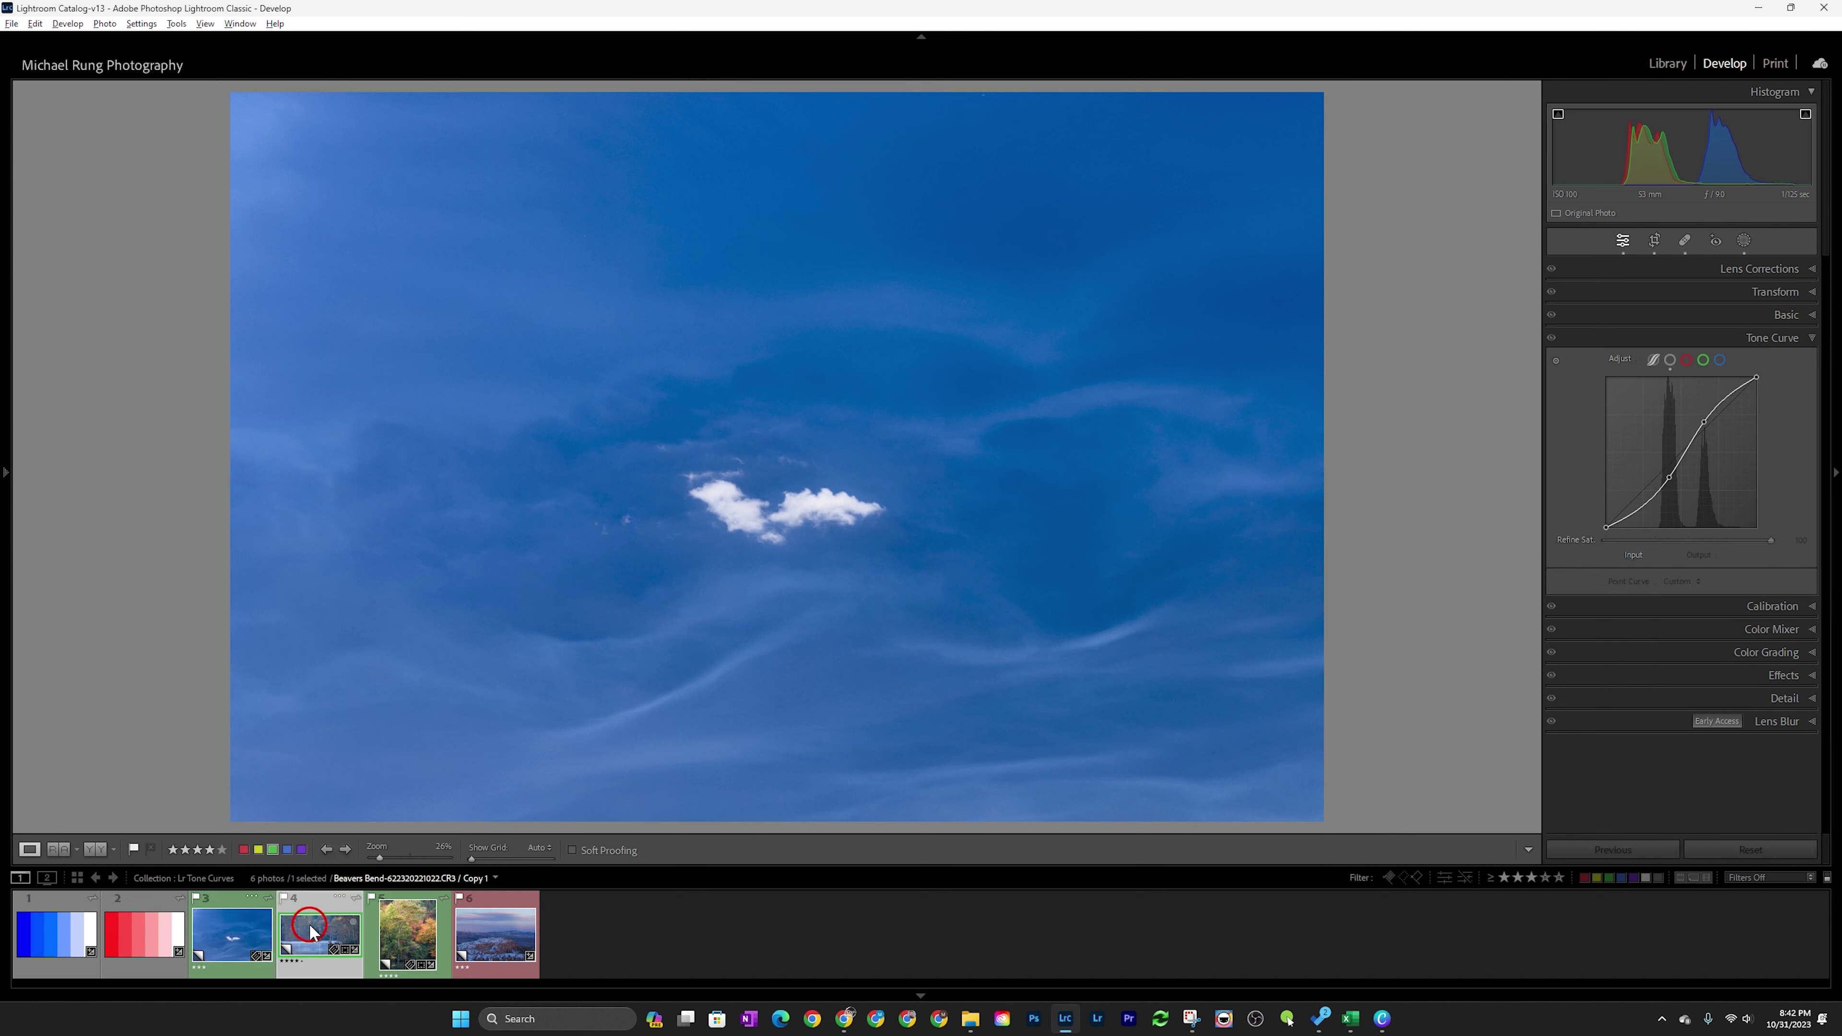
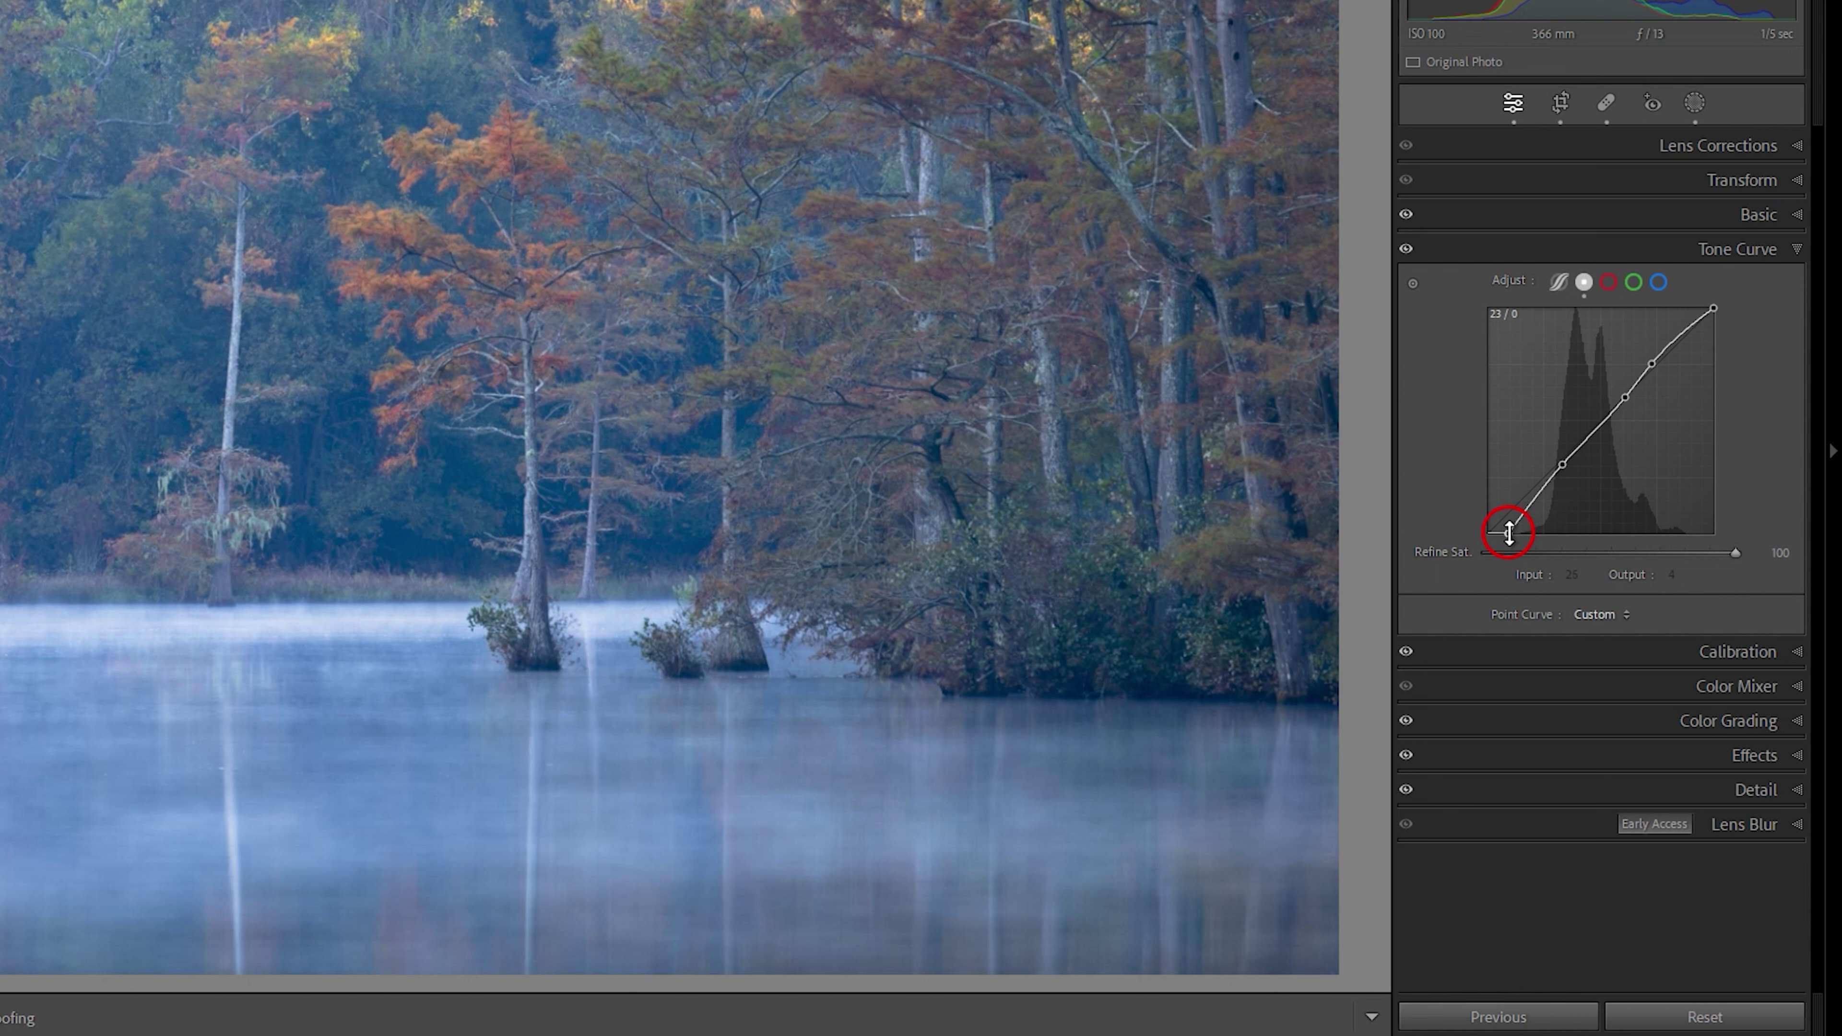
- Move the curve's black point to input 23 and add a point at 84/78 from the photo
click(1508, 533)
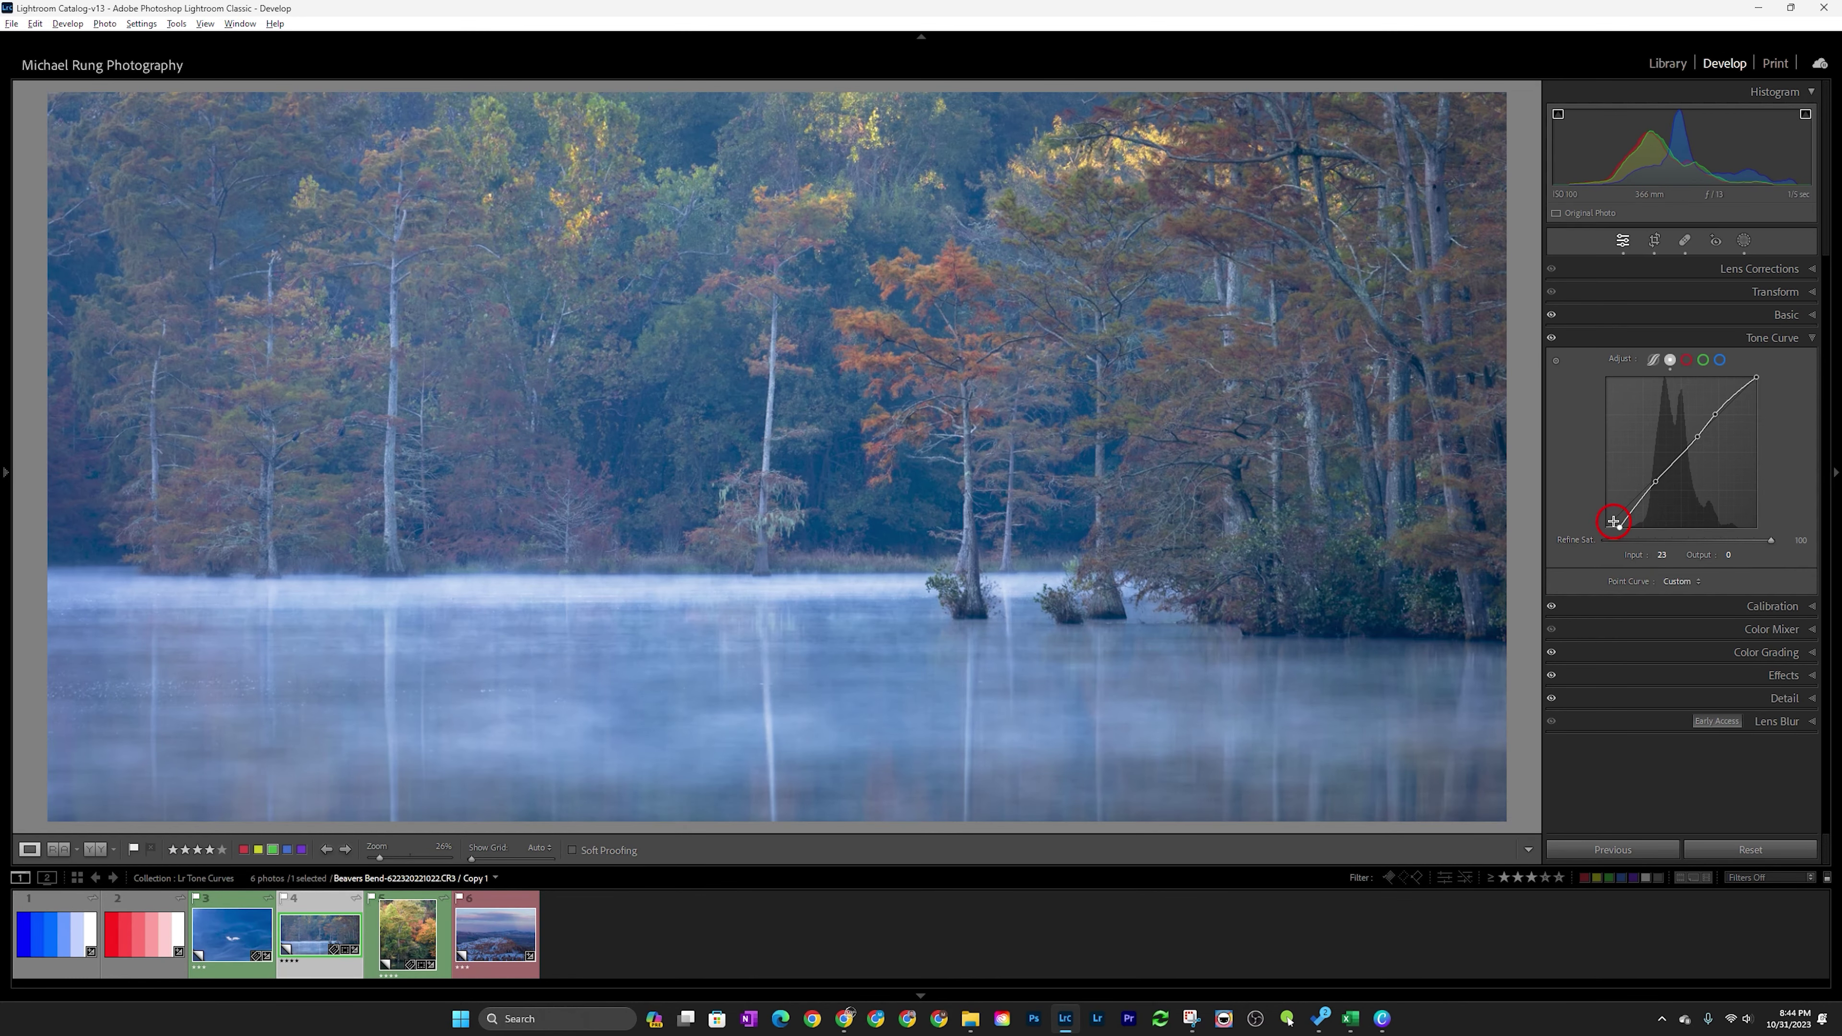
mouse_move(1613, 522)
mouse_down()
mouse_move(1595, 533)
mouse_move(1626, 545)
mouse_move(1601, 545)
mouse_move(1620, 551)
mouse_move(1617, 527)
mouse_up()
click(1555, 360)
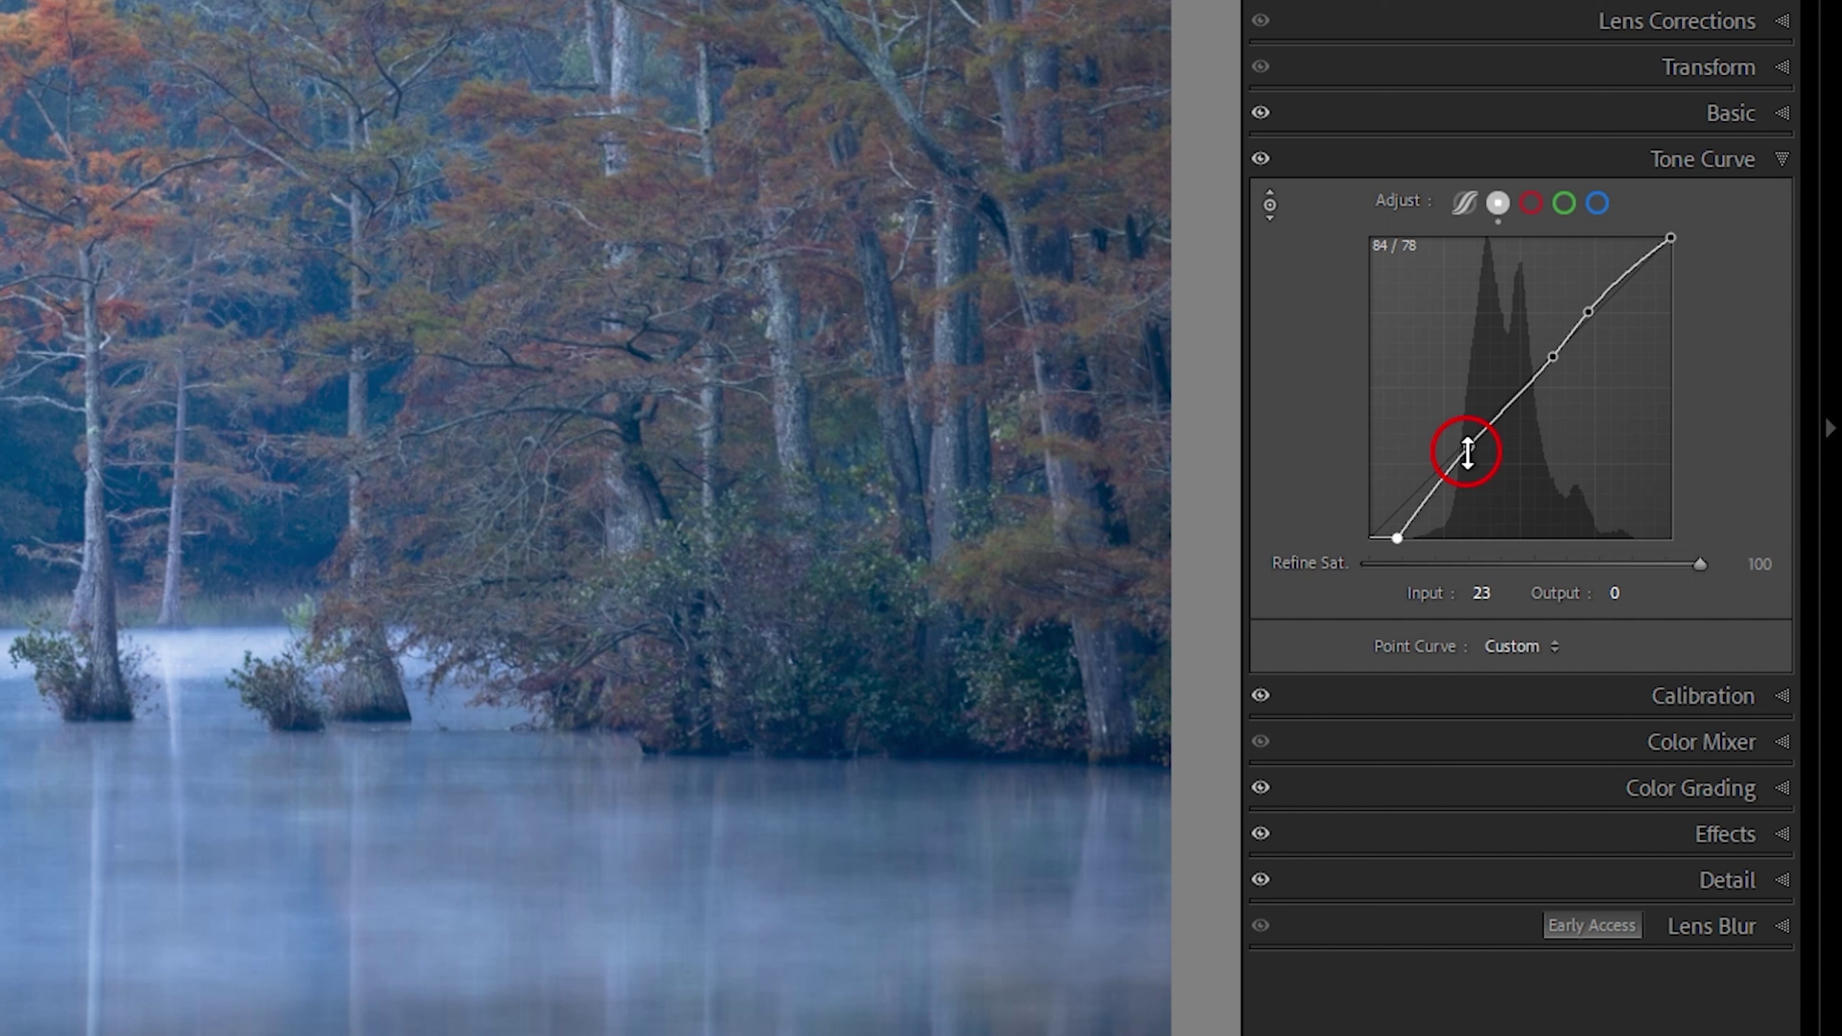
click(1470, 448)
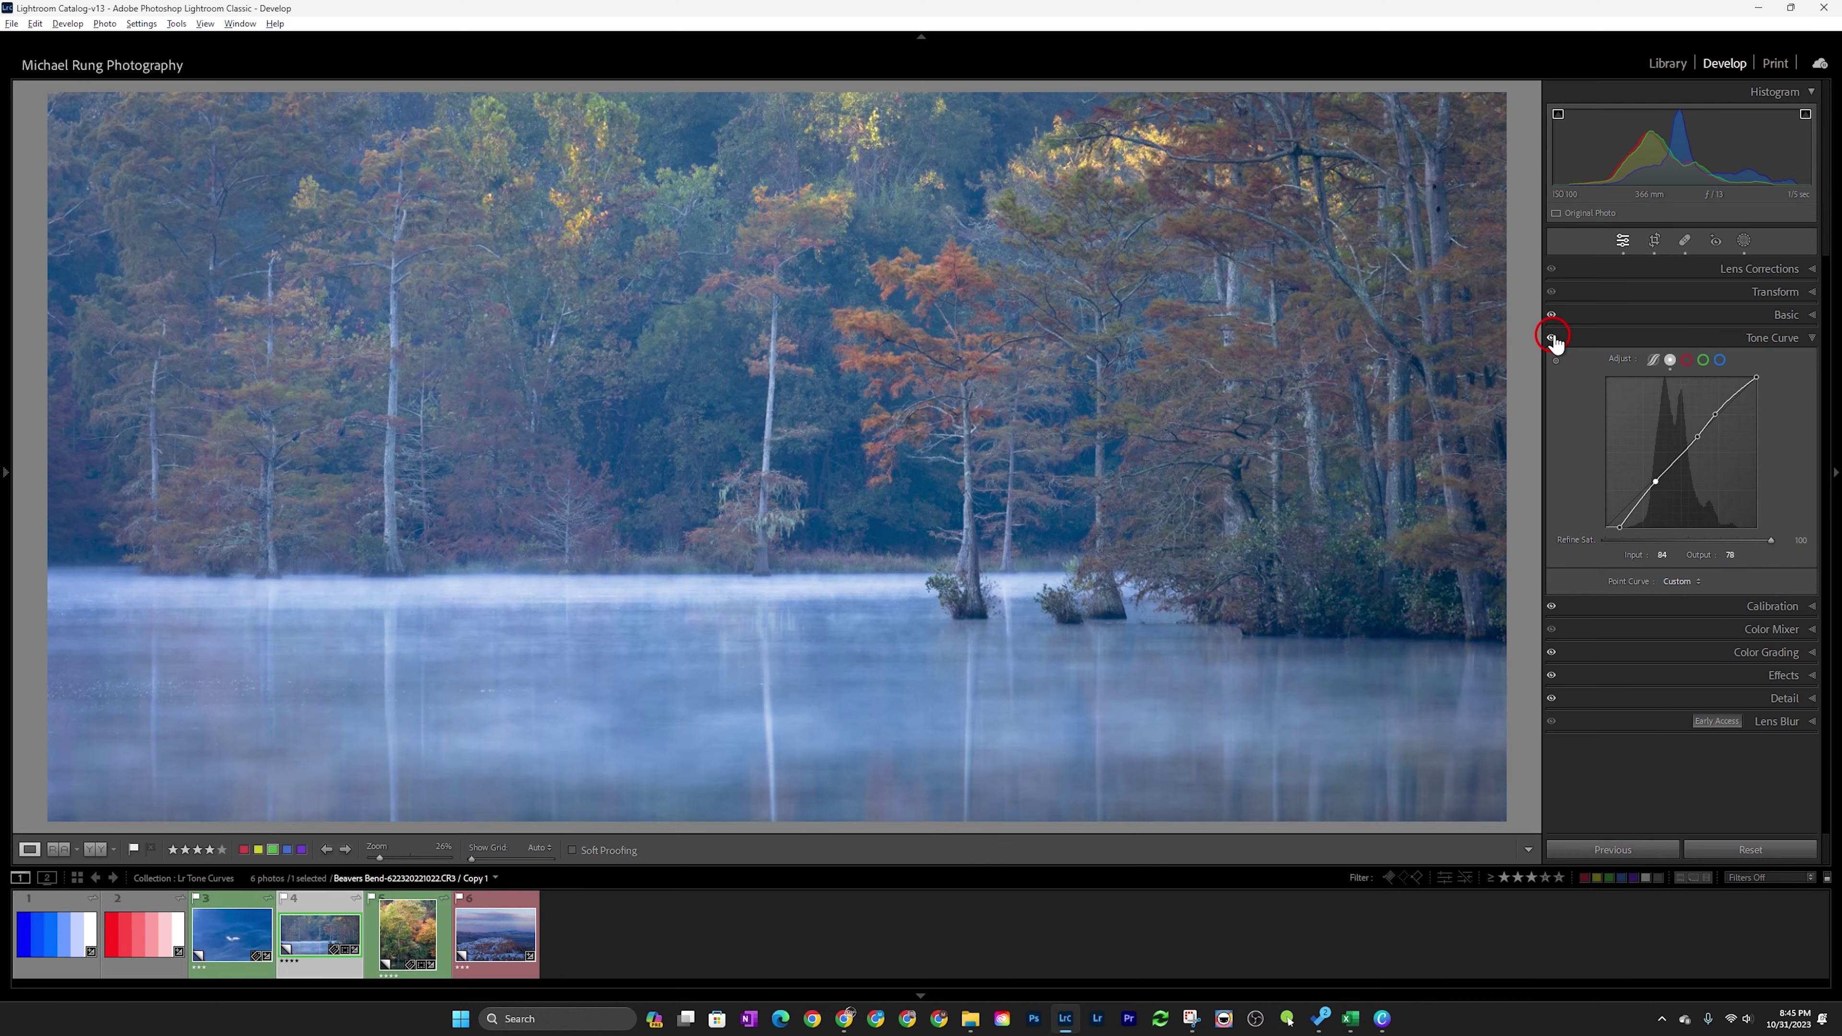
click(1266, 165)
click(1552, 338)
click(1552, 337)
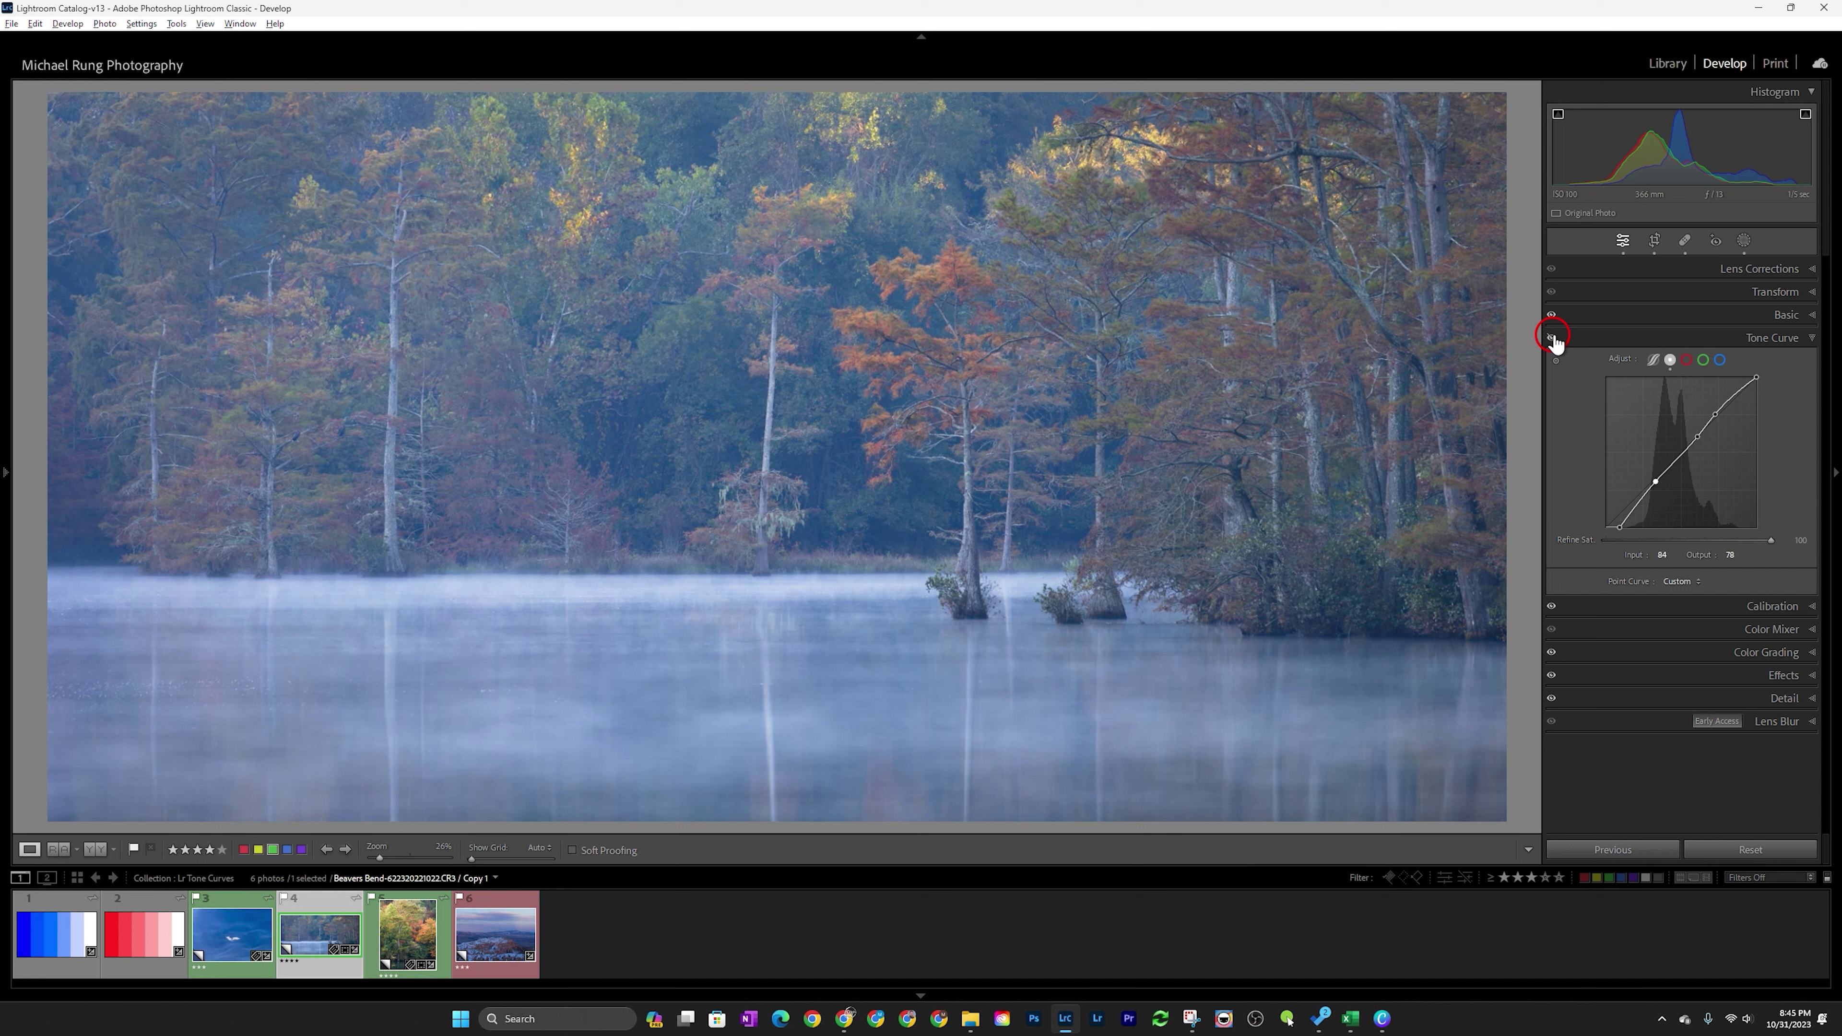
click(1551, 338)
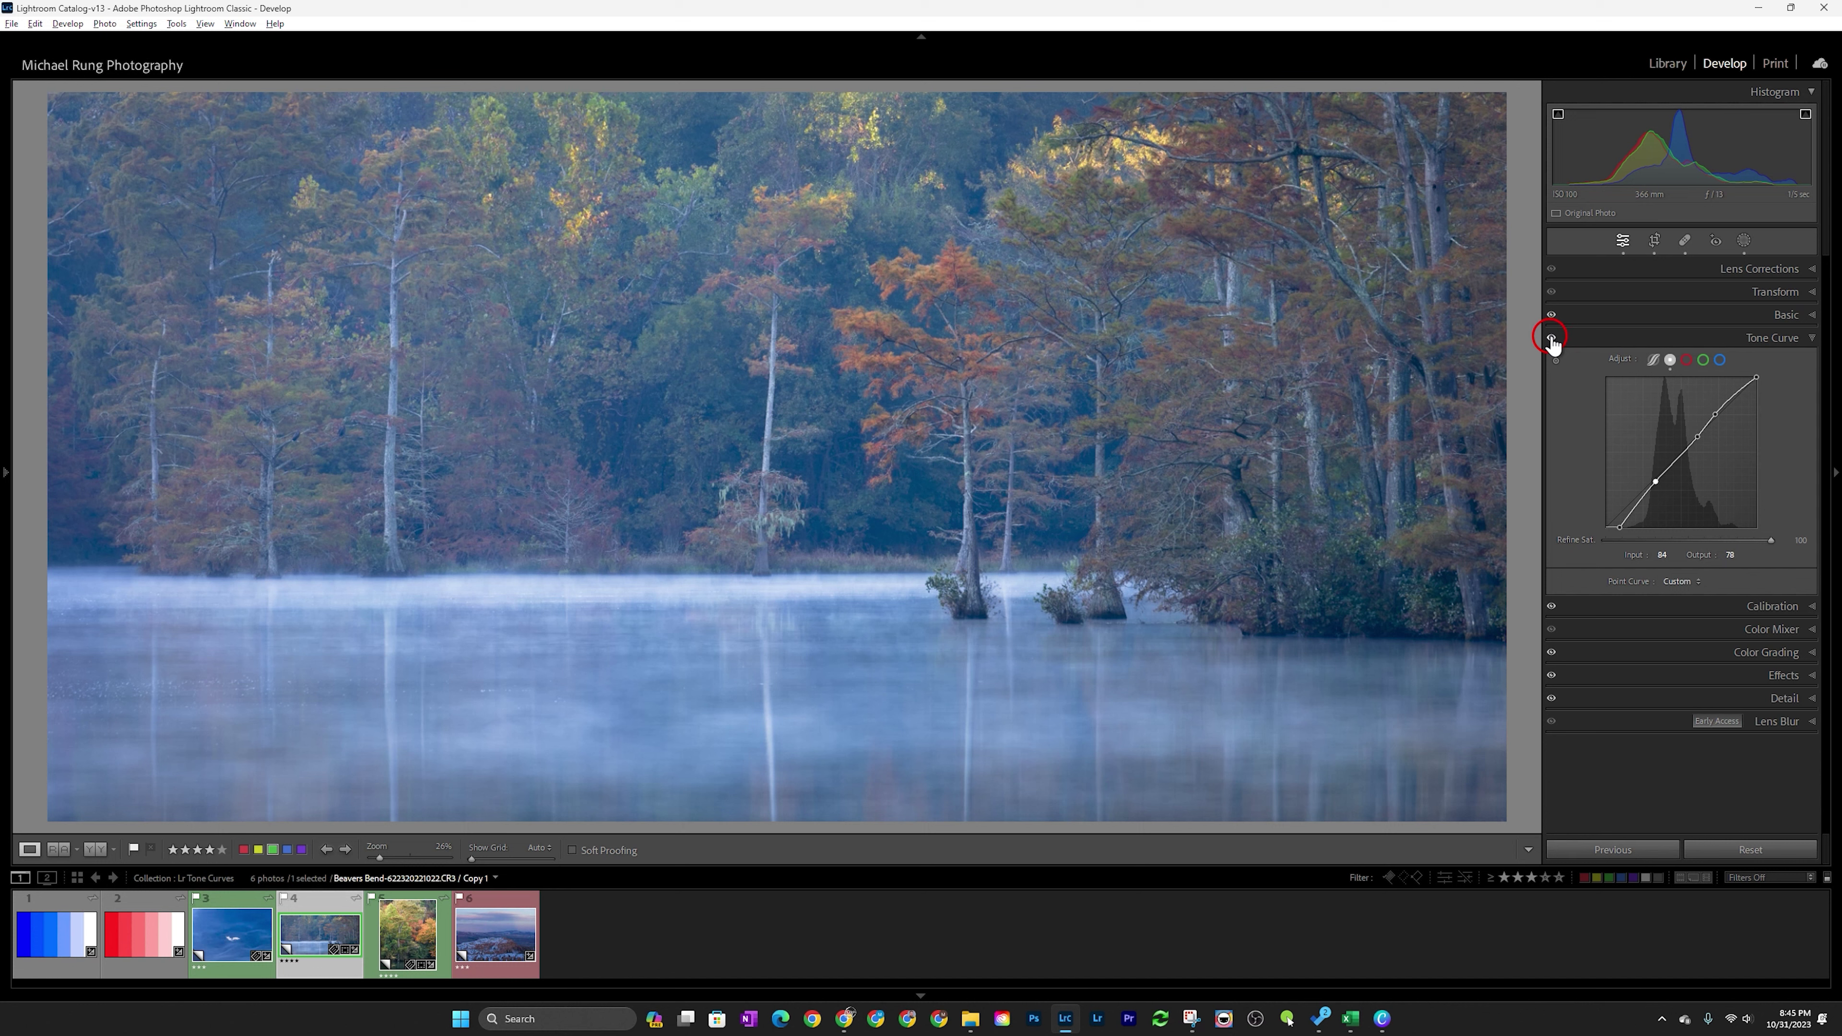
- Open the autumn forest photo and read its top curve point at 202/255
click(408, 941)
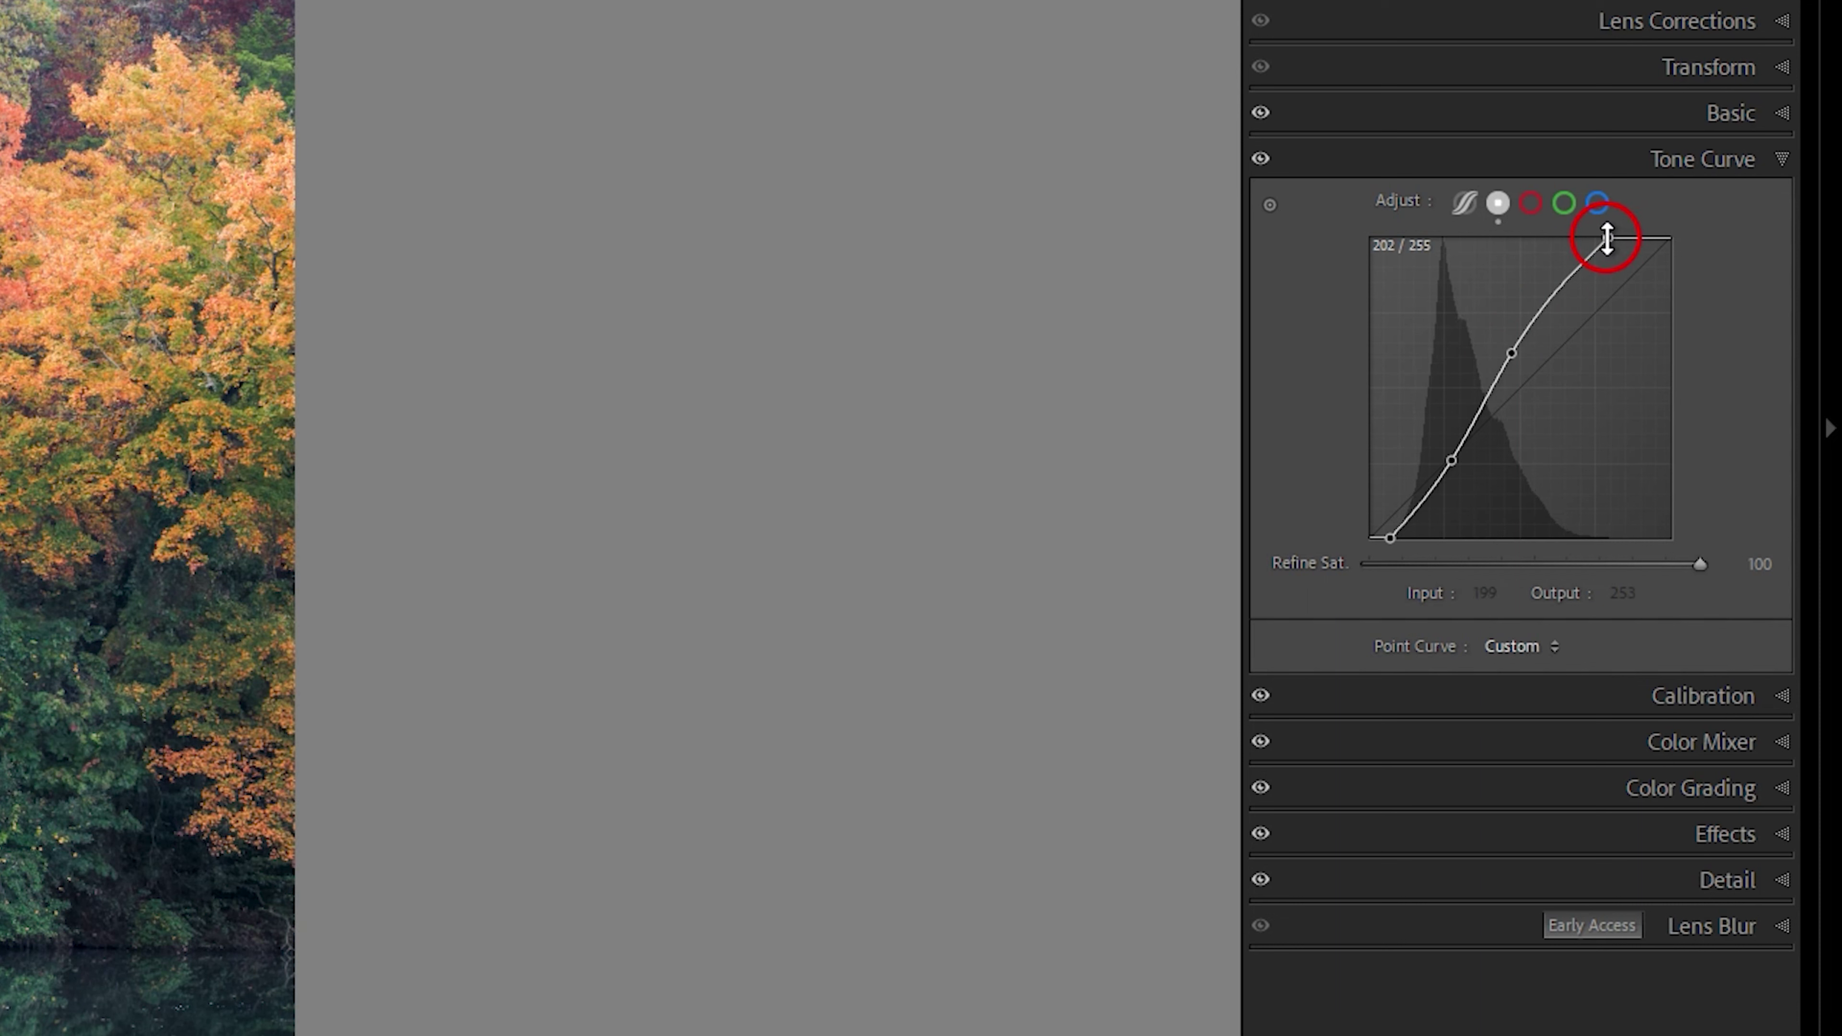
click(1607, 240)
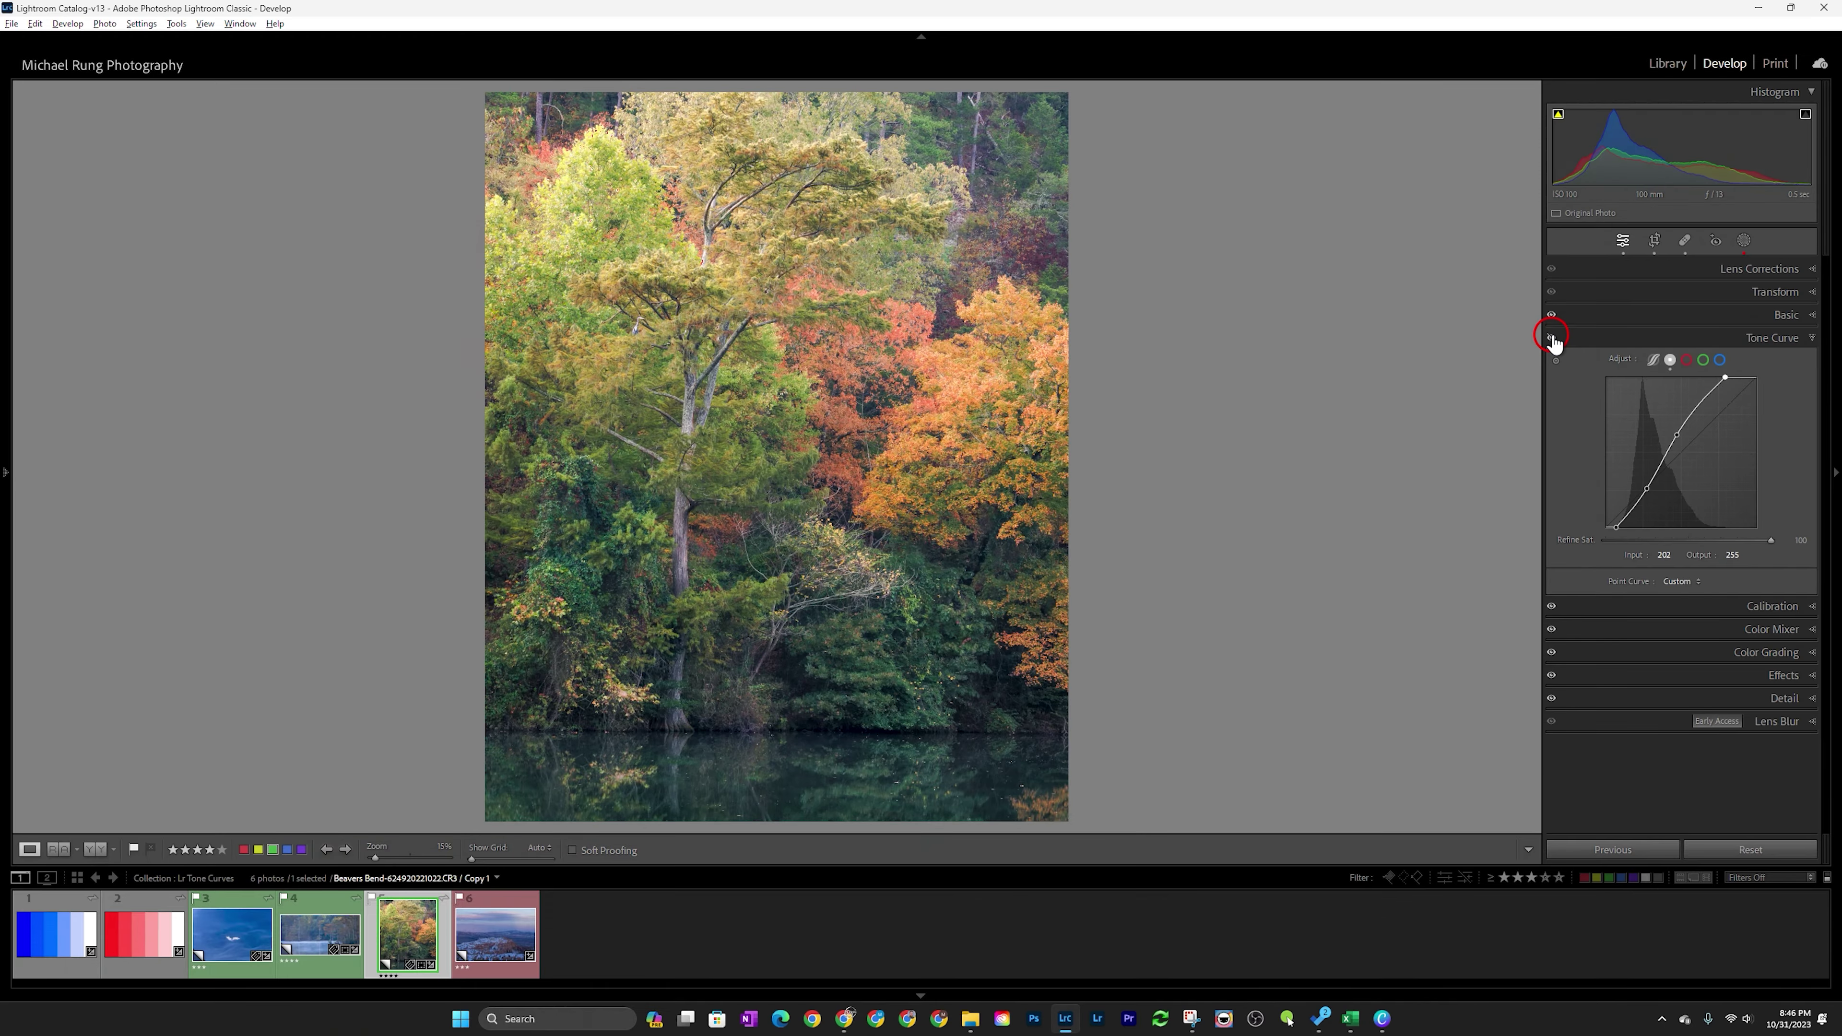
click(1262, 160)
- Flip the autumn photo's tone curve off and on repeatedly, leave it on, then open the Bryce Canyon image
click(1262, 159)
click(1551, 339)
click(1551, 339)
click(1551, 339)
click(1551, 339)
click(1551, 338)
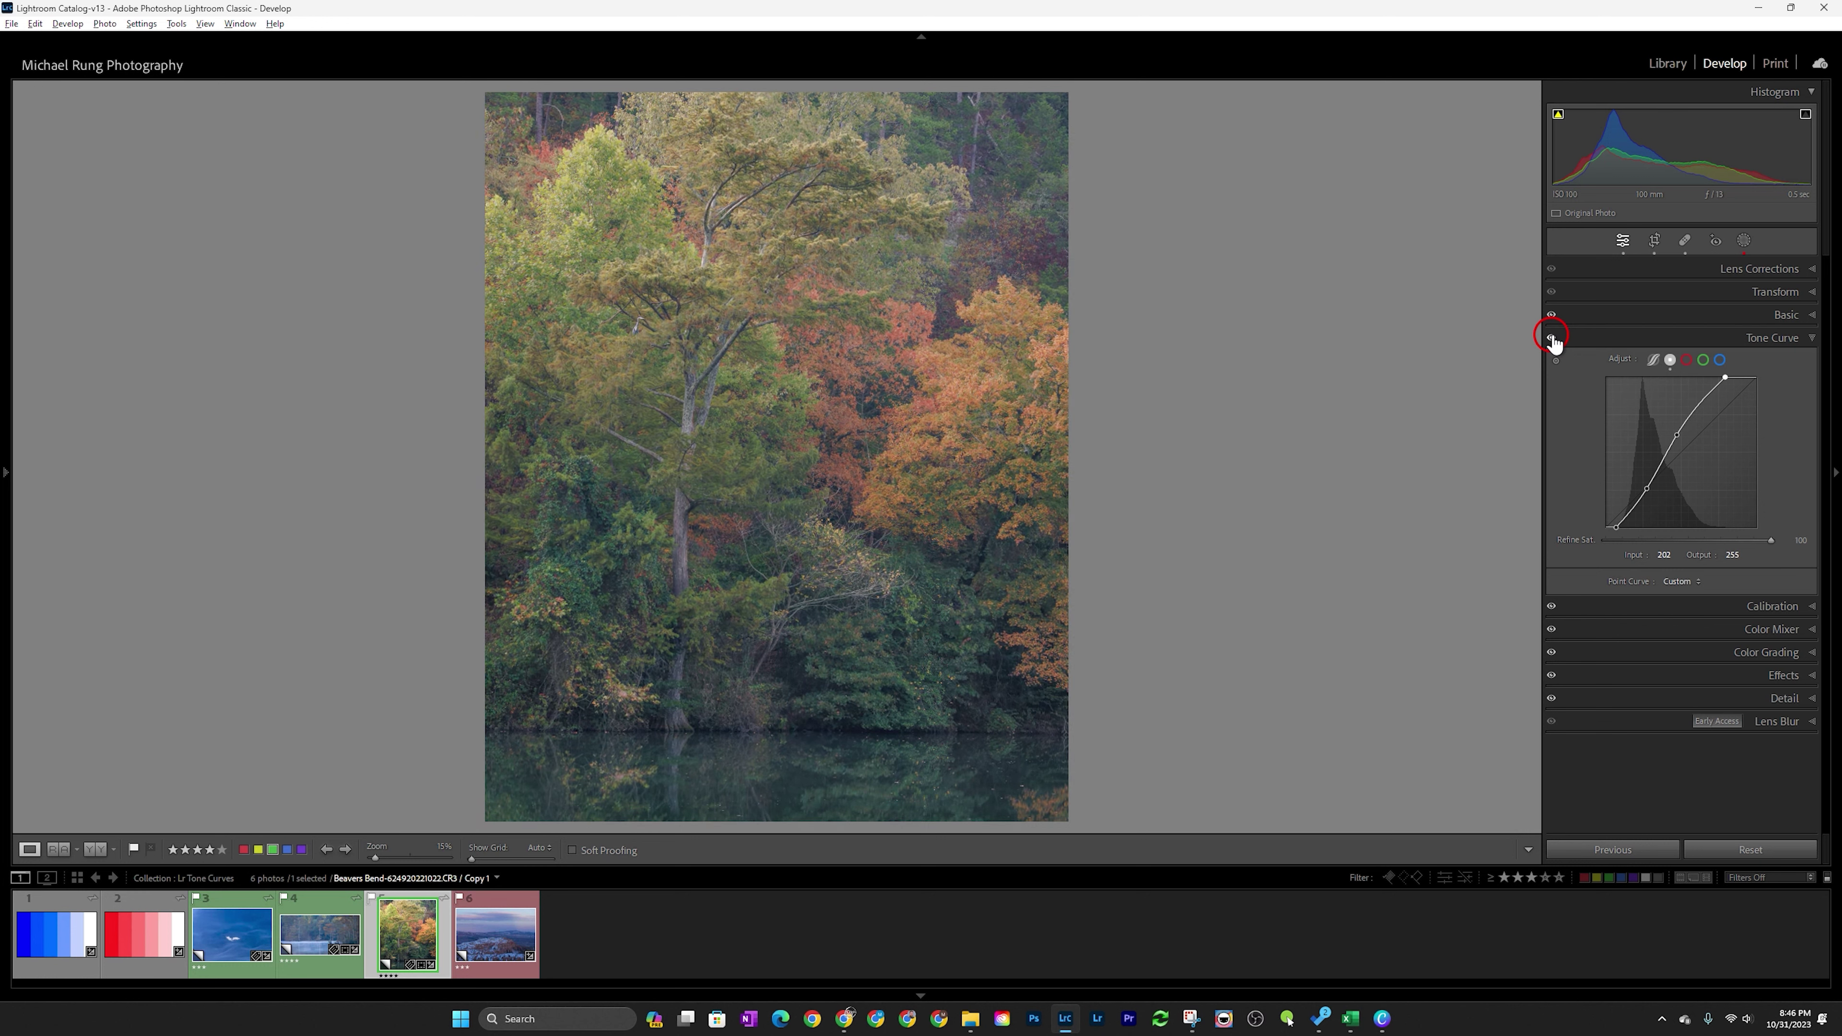
click(1551, 339)
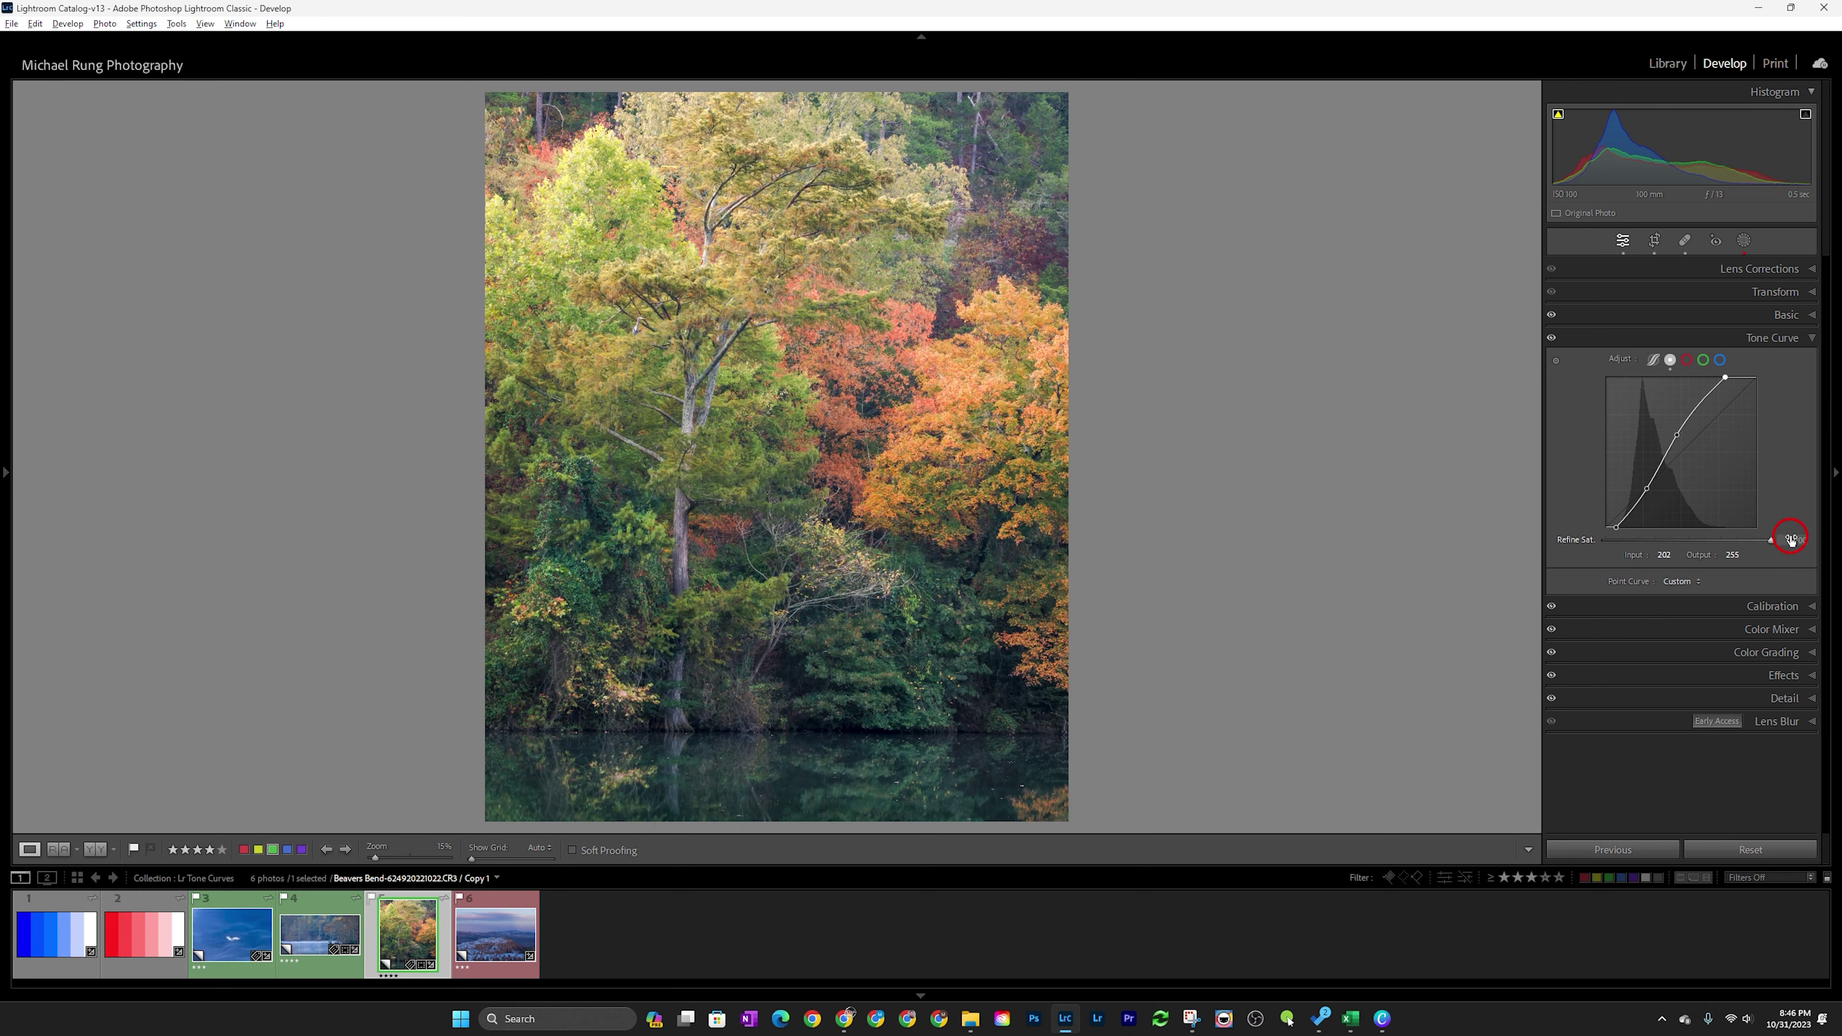
click(1551, 338)
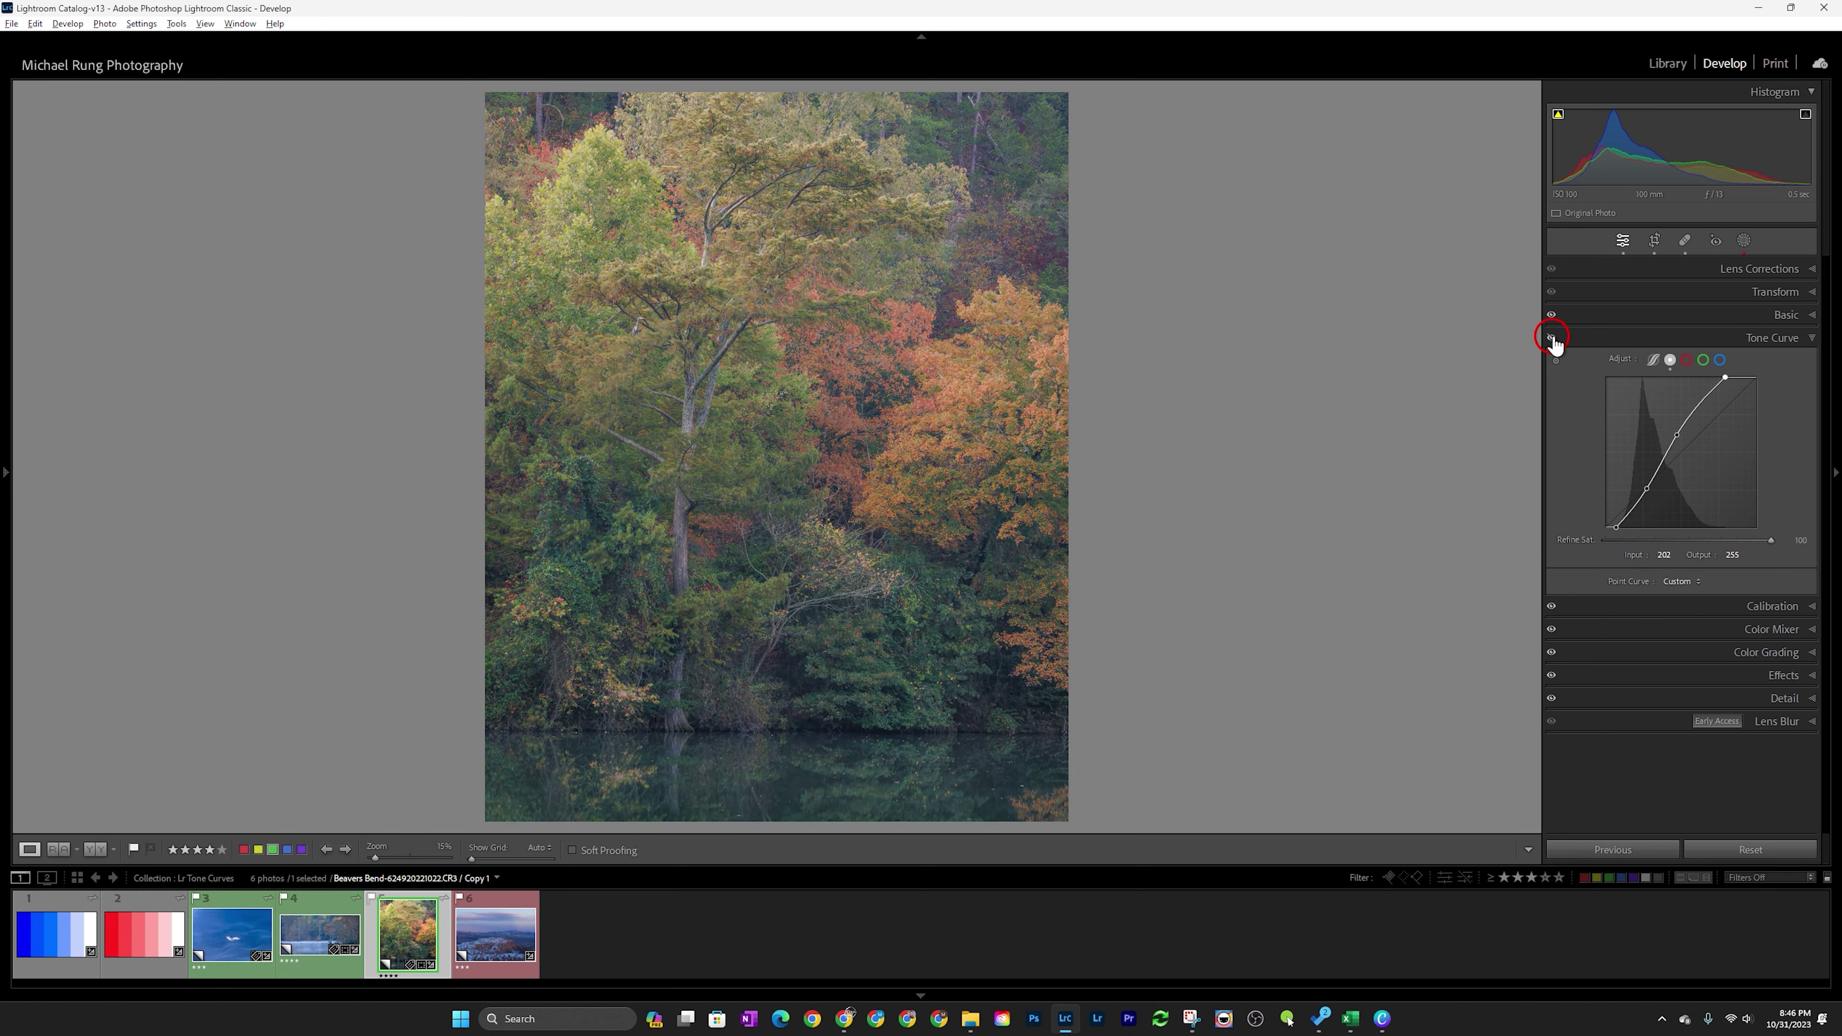
click(1551, 338)
click(1551, 338)
click(1551, 338)
click(1551, 339)
click(1551, 339)
click(1551, 339)
click(1551, 339)
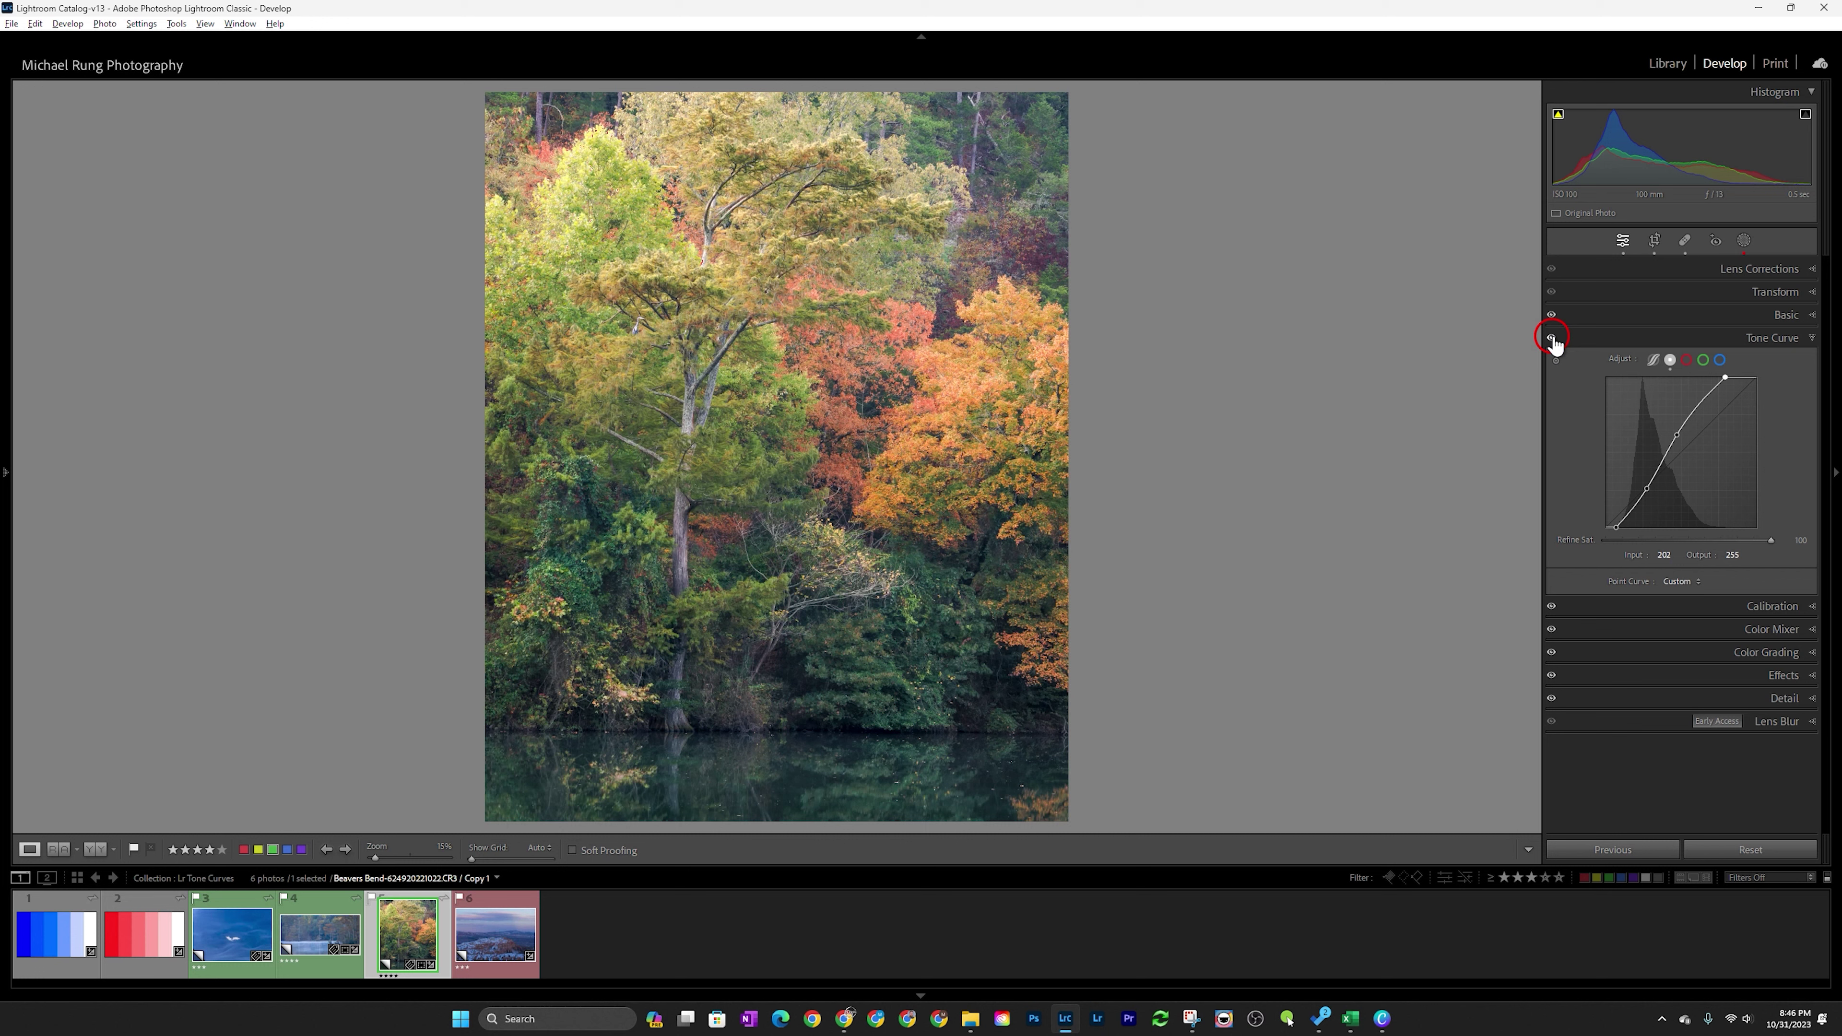
click(1551, 338)
click(1551, 339)
click(1551, 339)
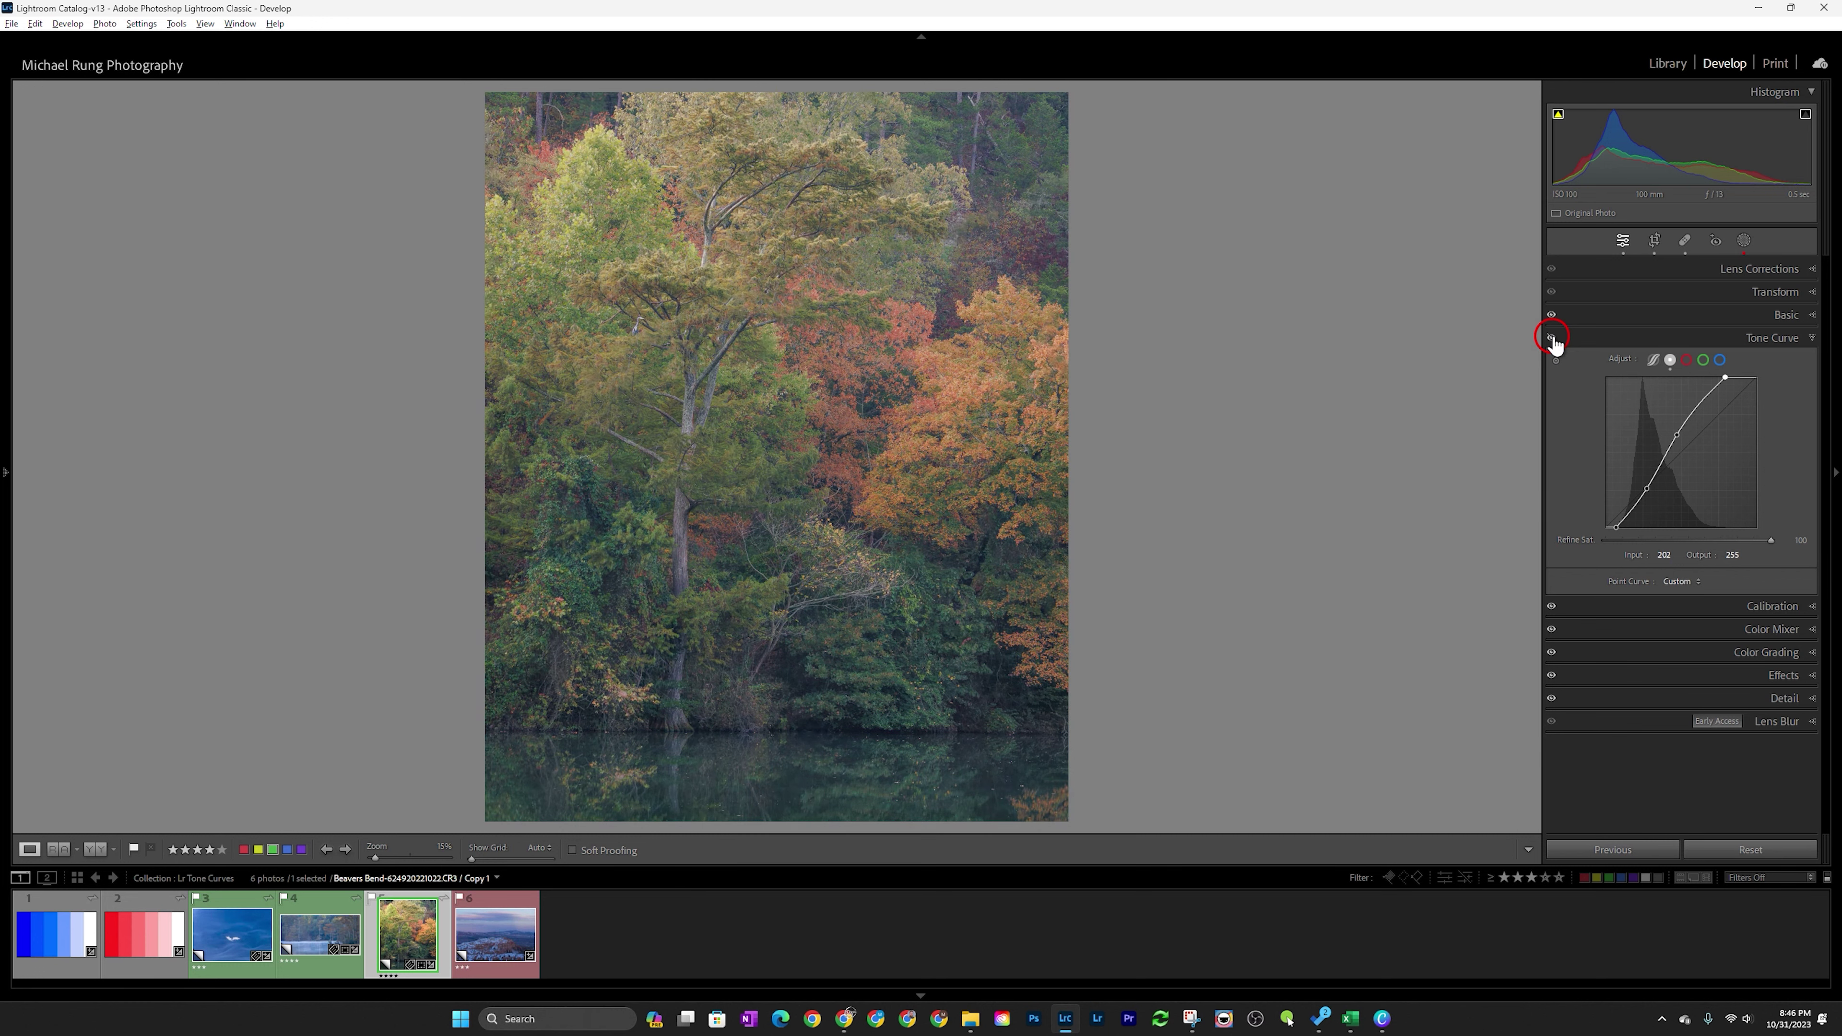
click(1551, 339)
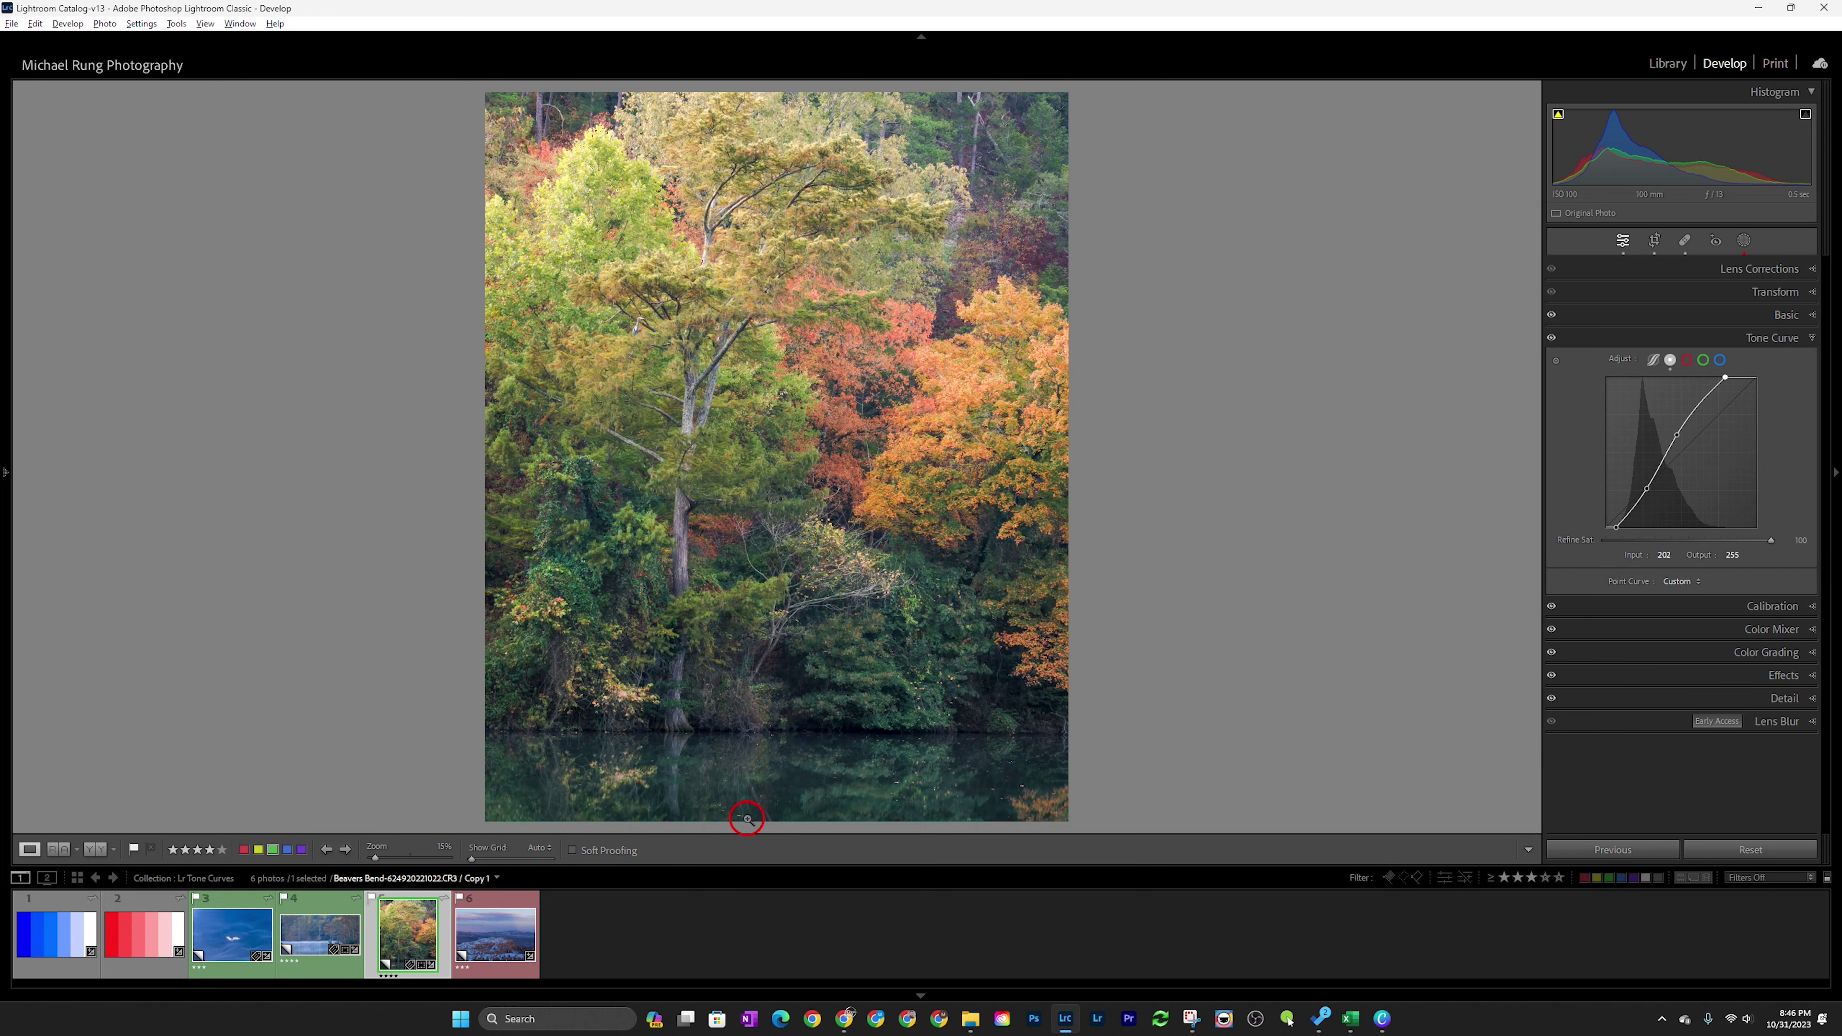
click(485, 933)
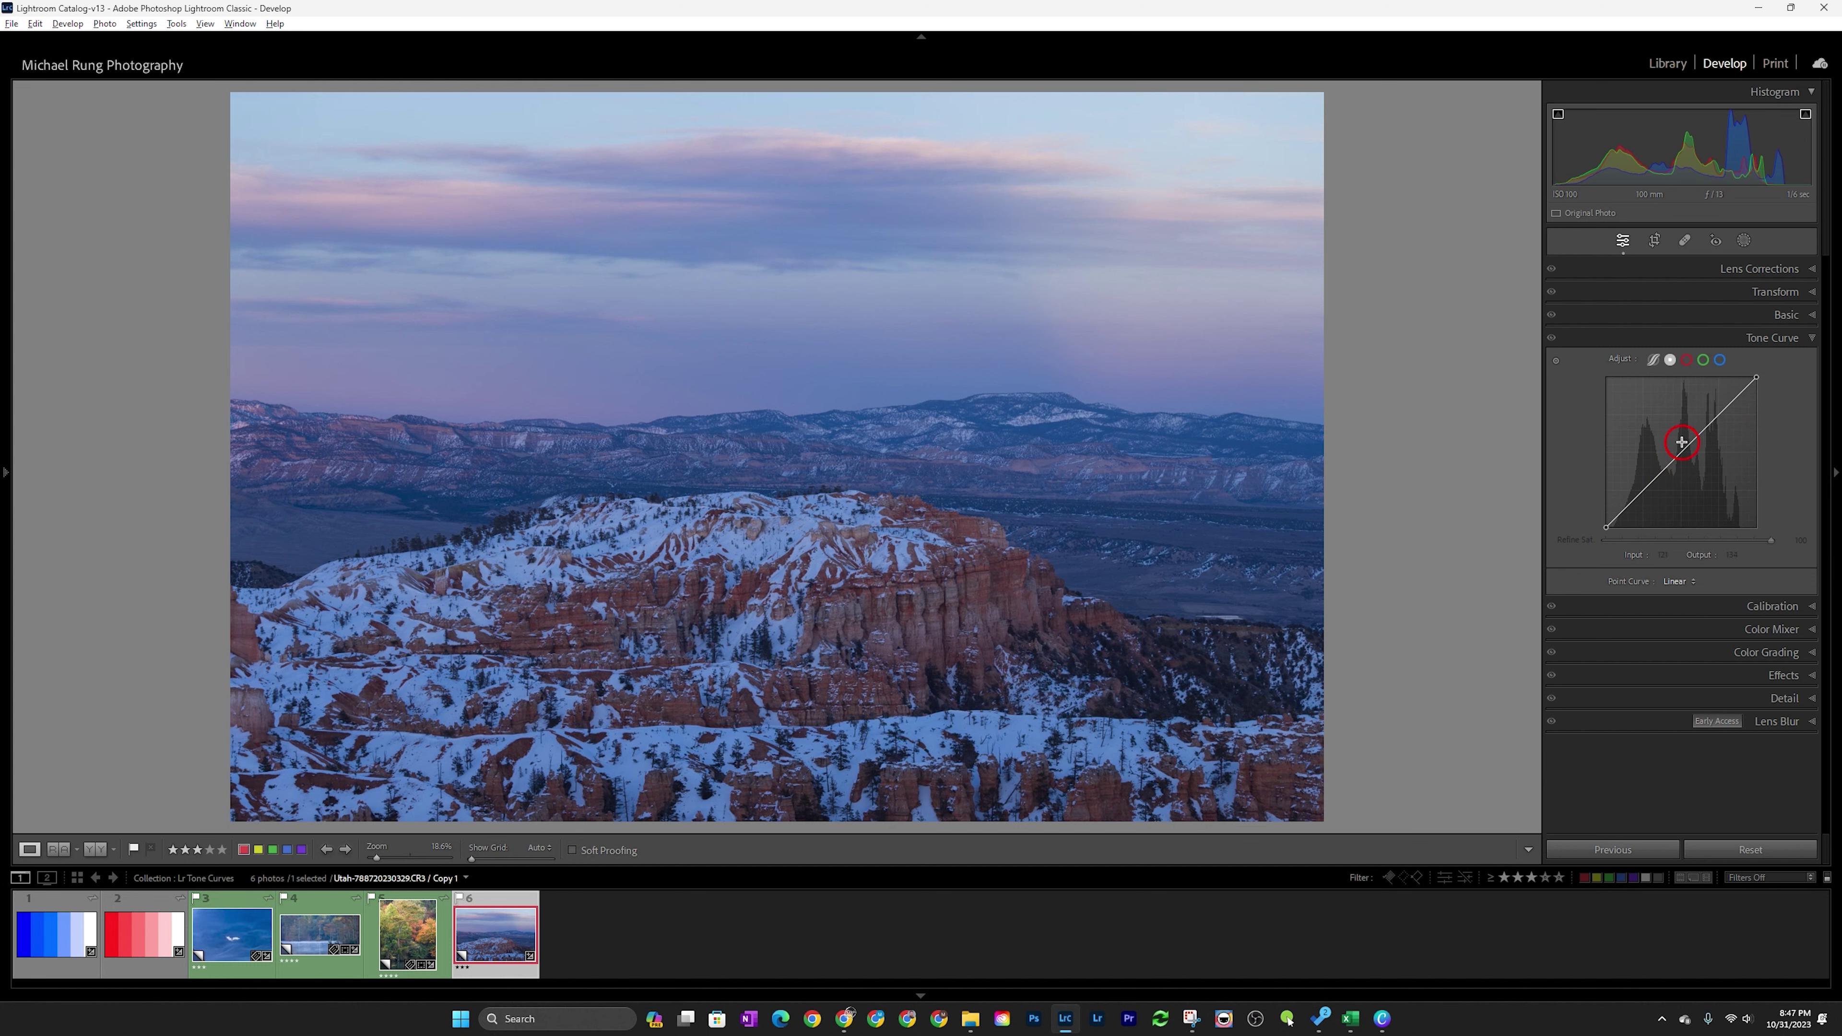
- Remove the midtone curve point to make the curve linear, and show shadow clipping
drag(1680, 439, 1667, 420)
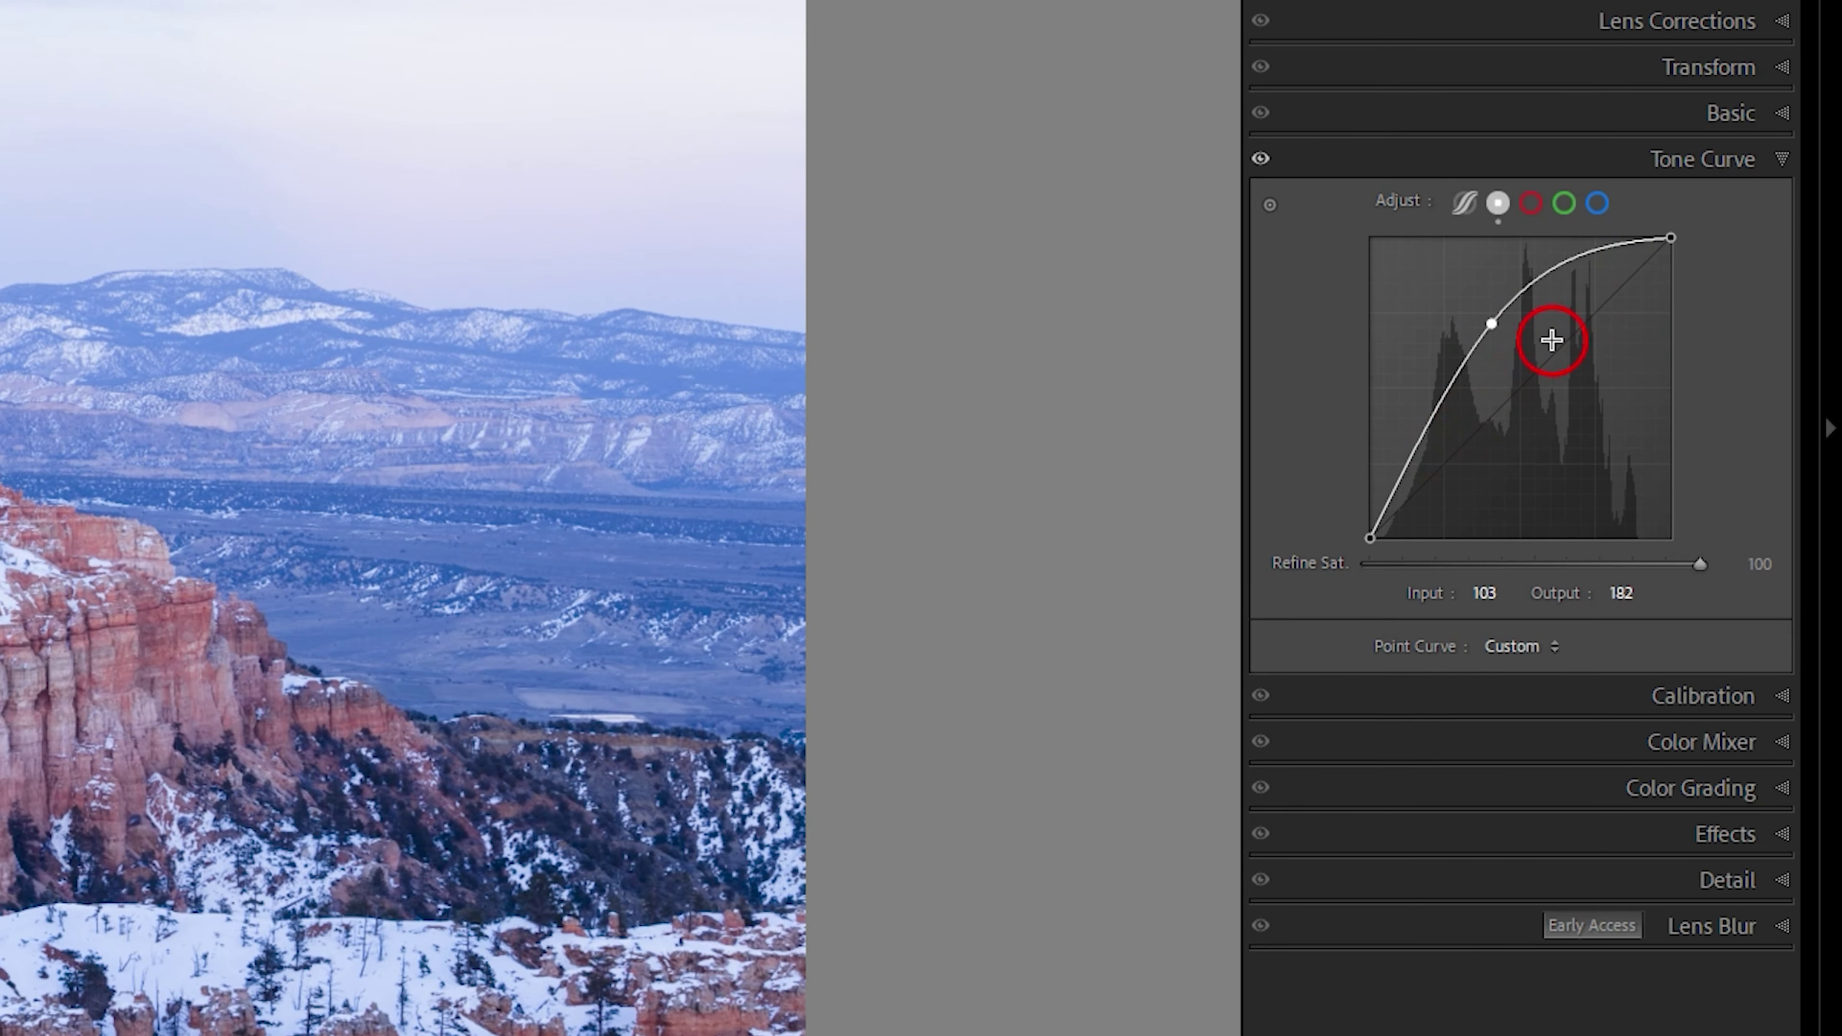
double_click(1490, 324)
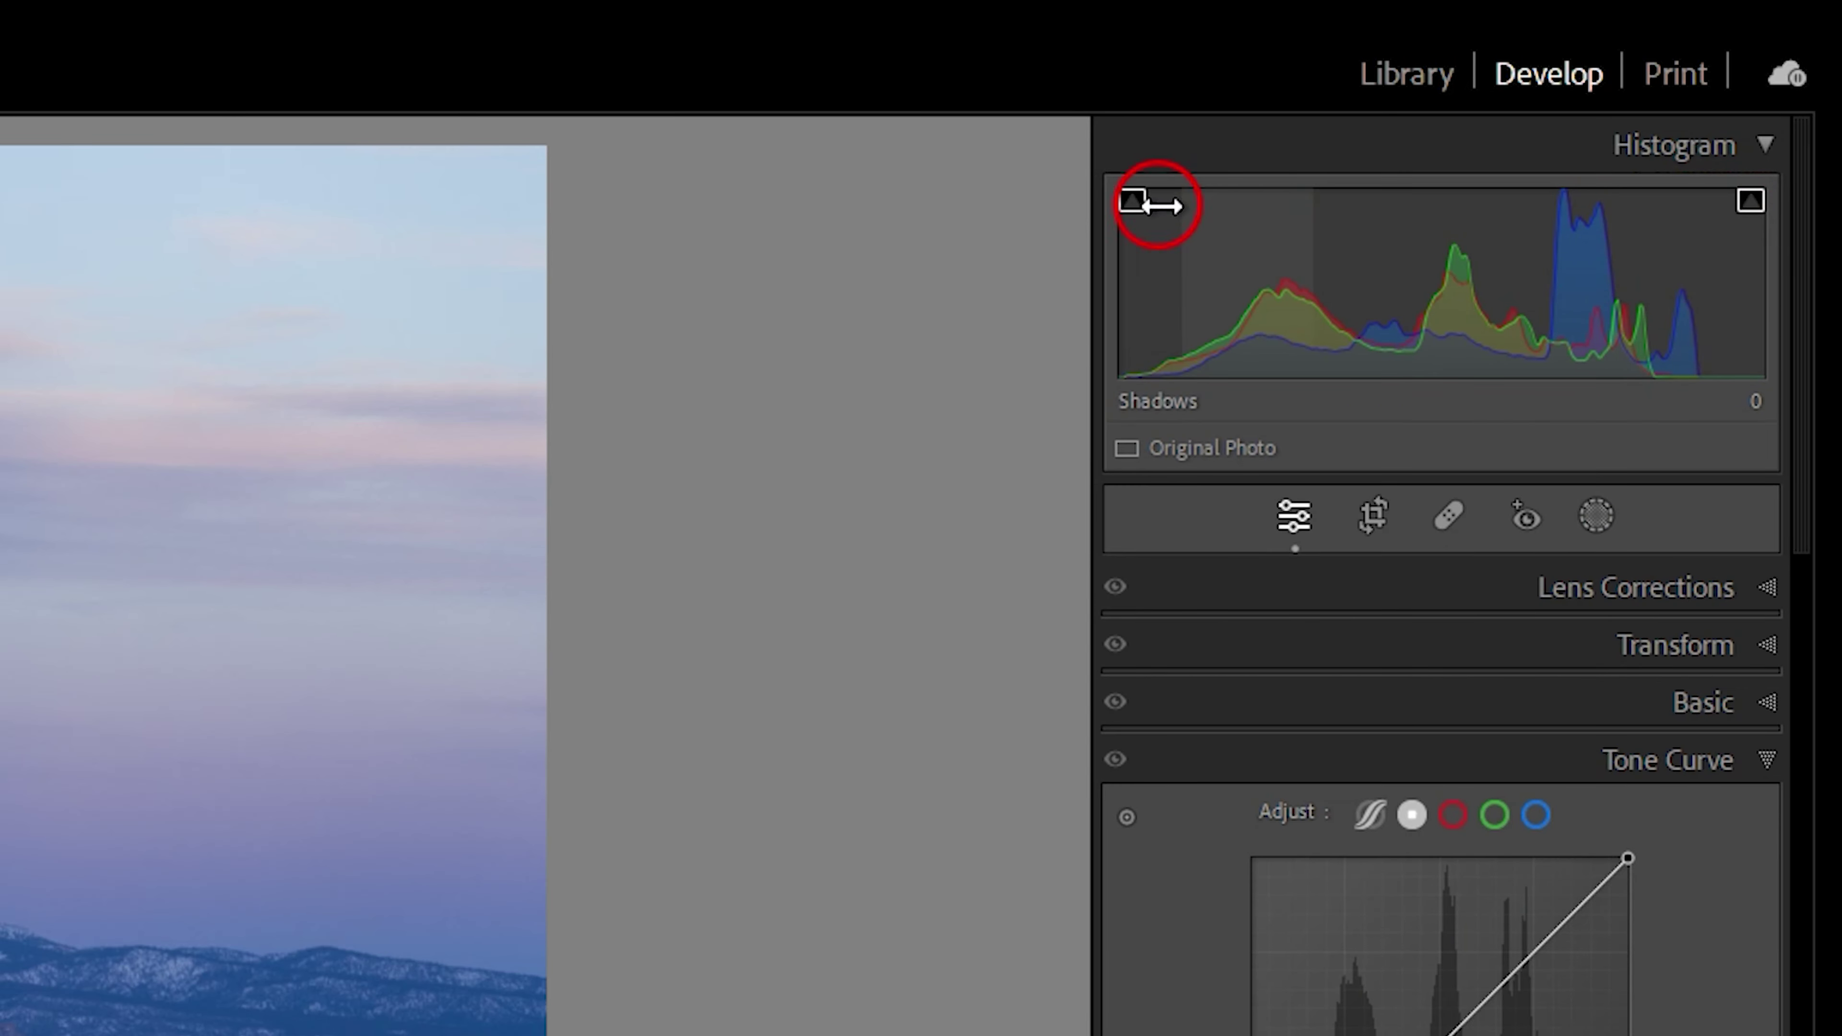
click(1135, 215)
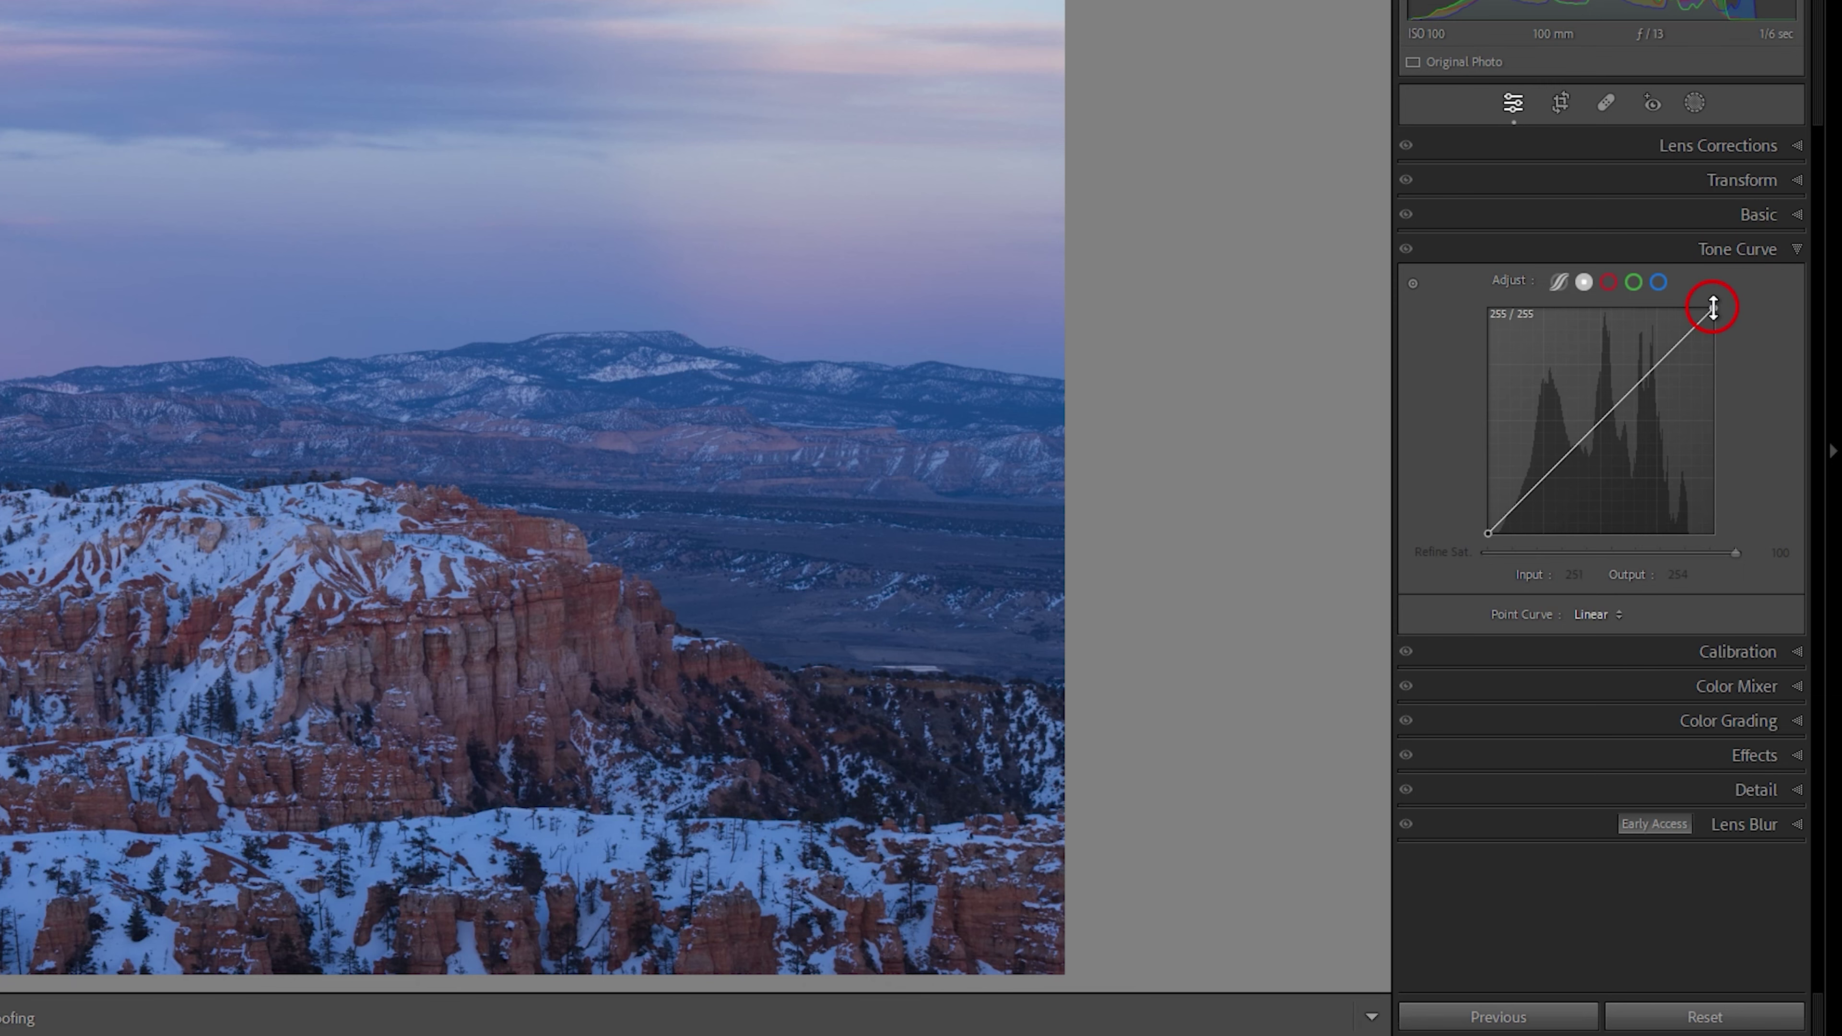
- Pull the white point in to 225/255 and the black point to 11/0
drag(1712, 307, 1693, 309)
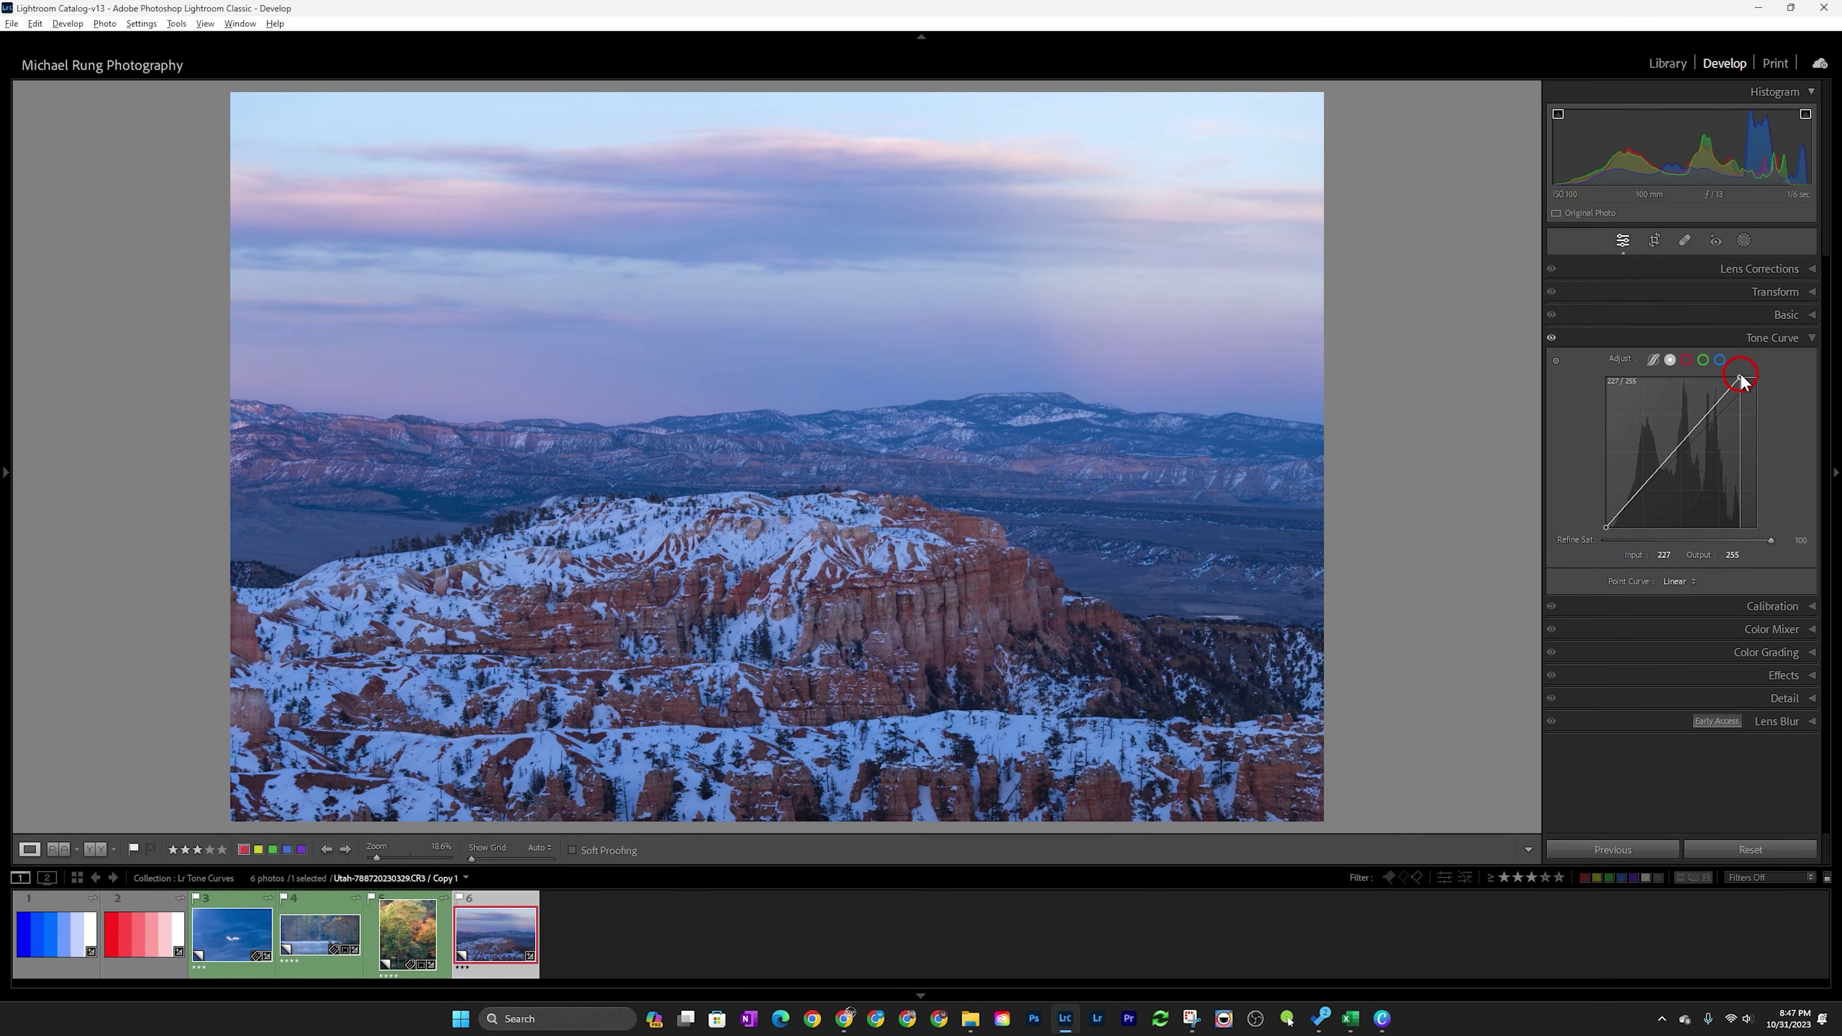
drag(1741, 381, 1741, 379)
drag(1605, 526, 1611, 546)
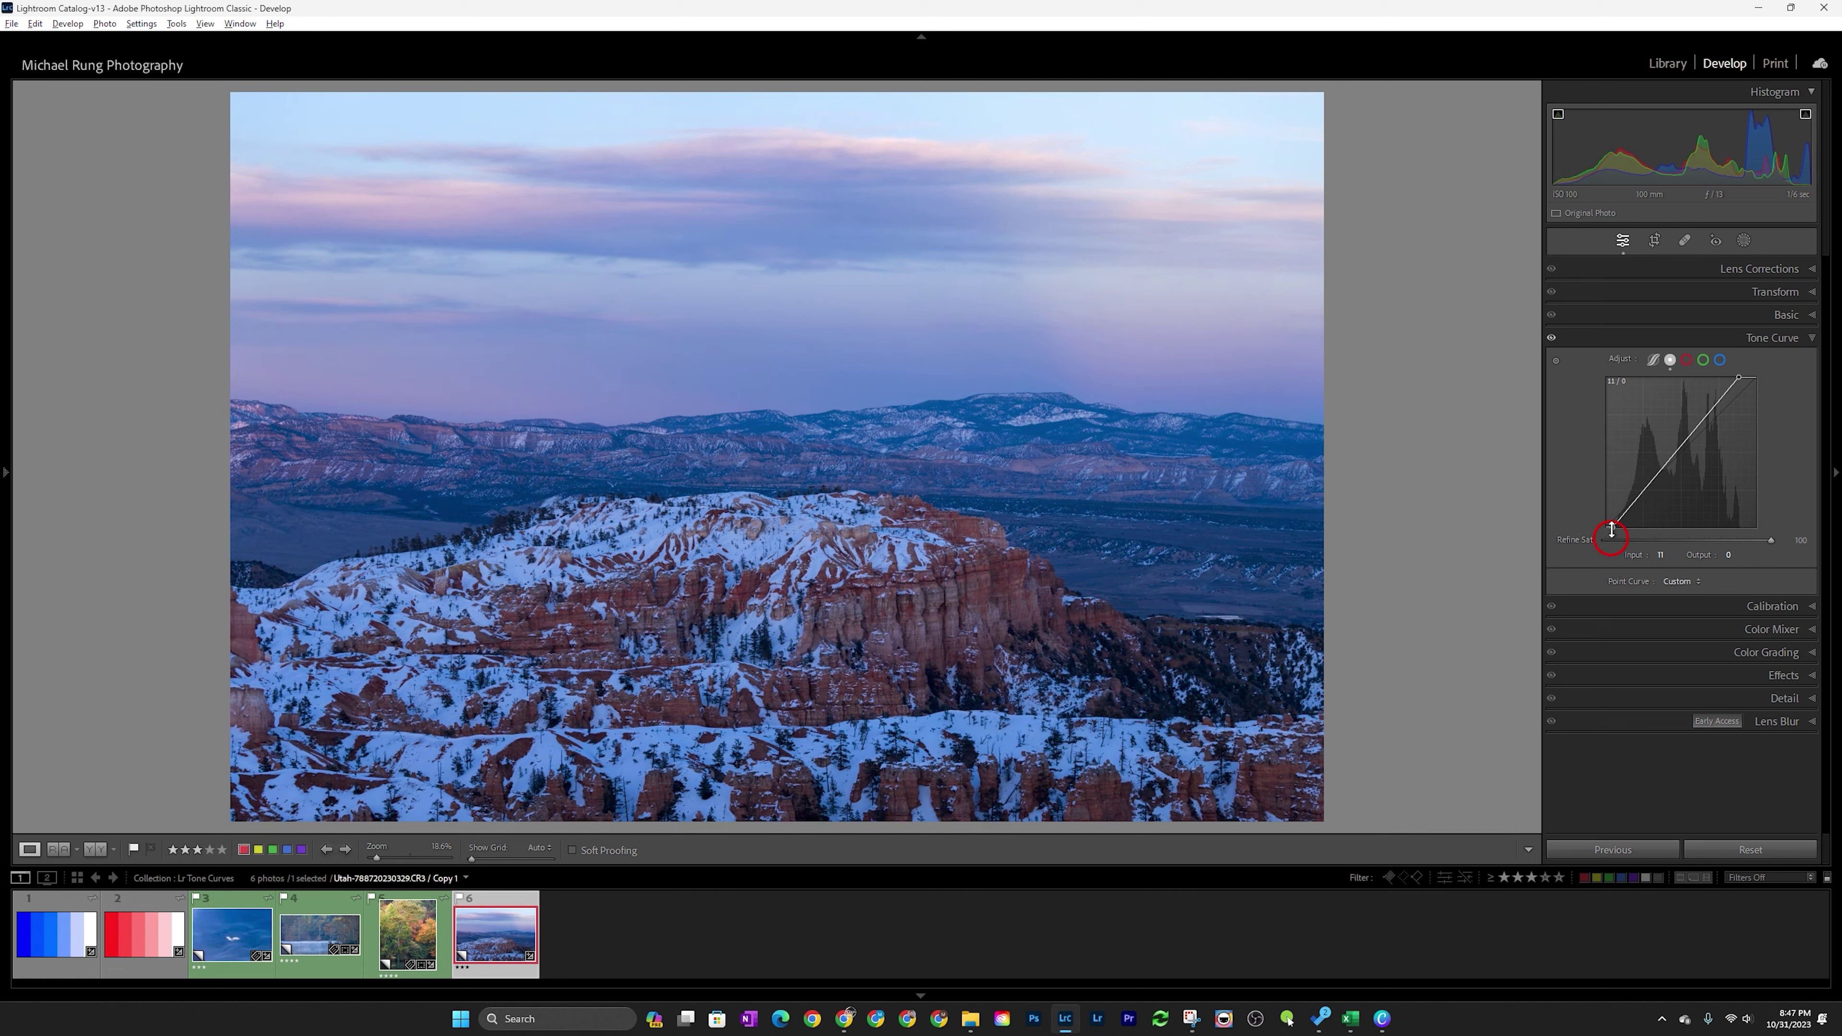
- Toggle the contrast curve on and off to compare the canyon photo
click(1551, 337)
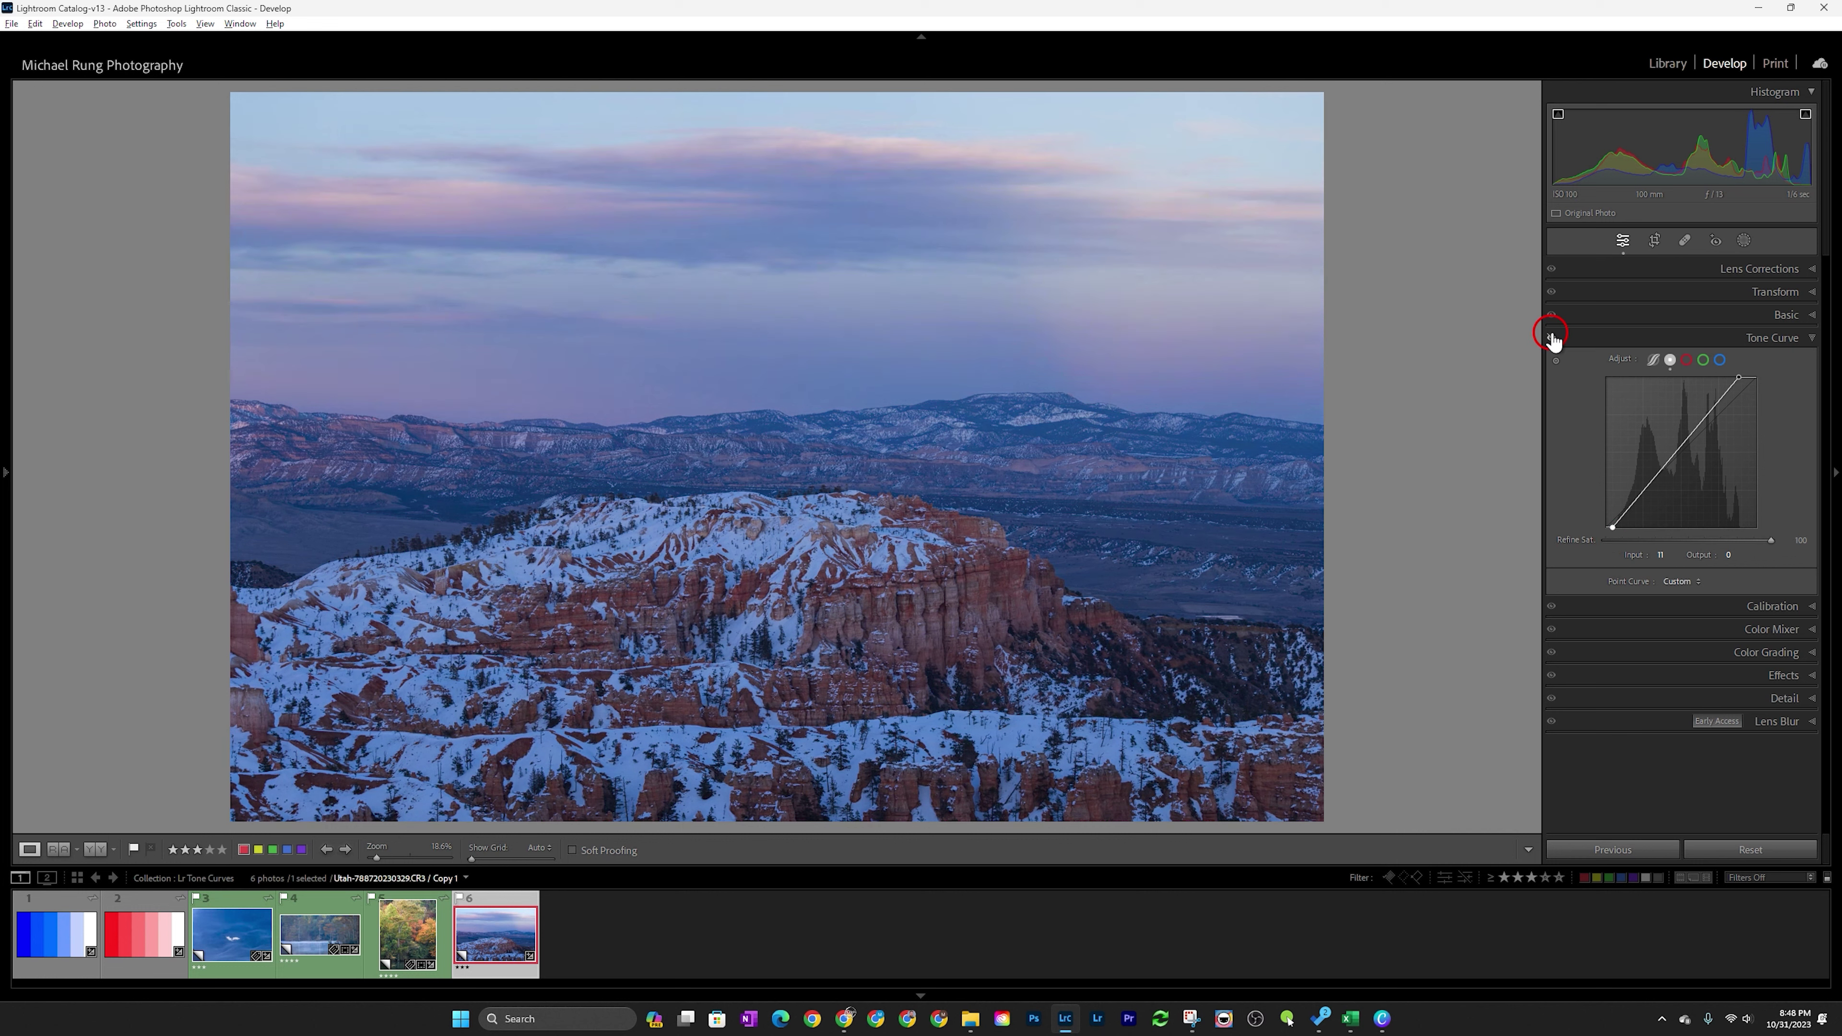
click(1551, 337)
click(1551, 338)
click(1551, 337)
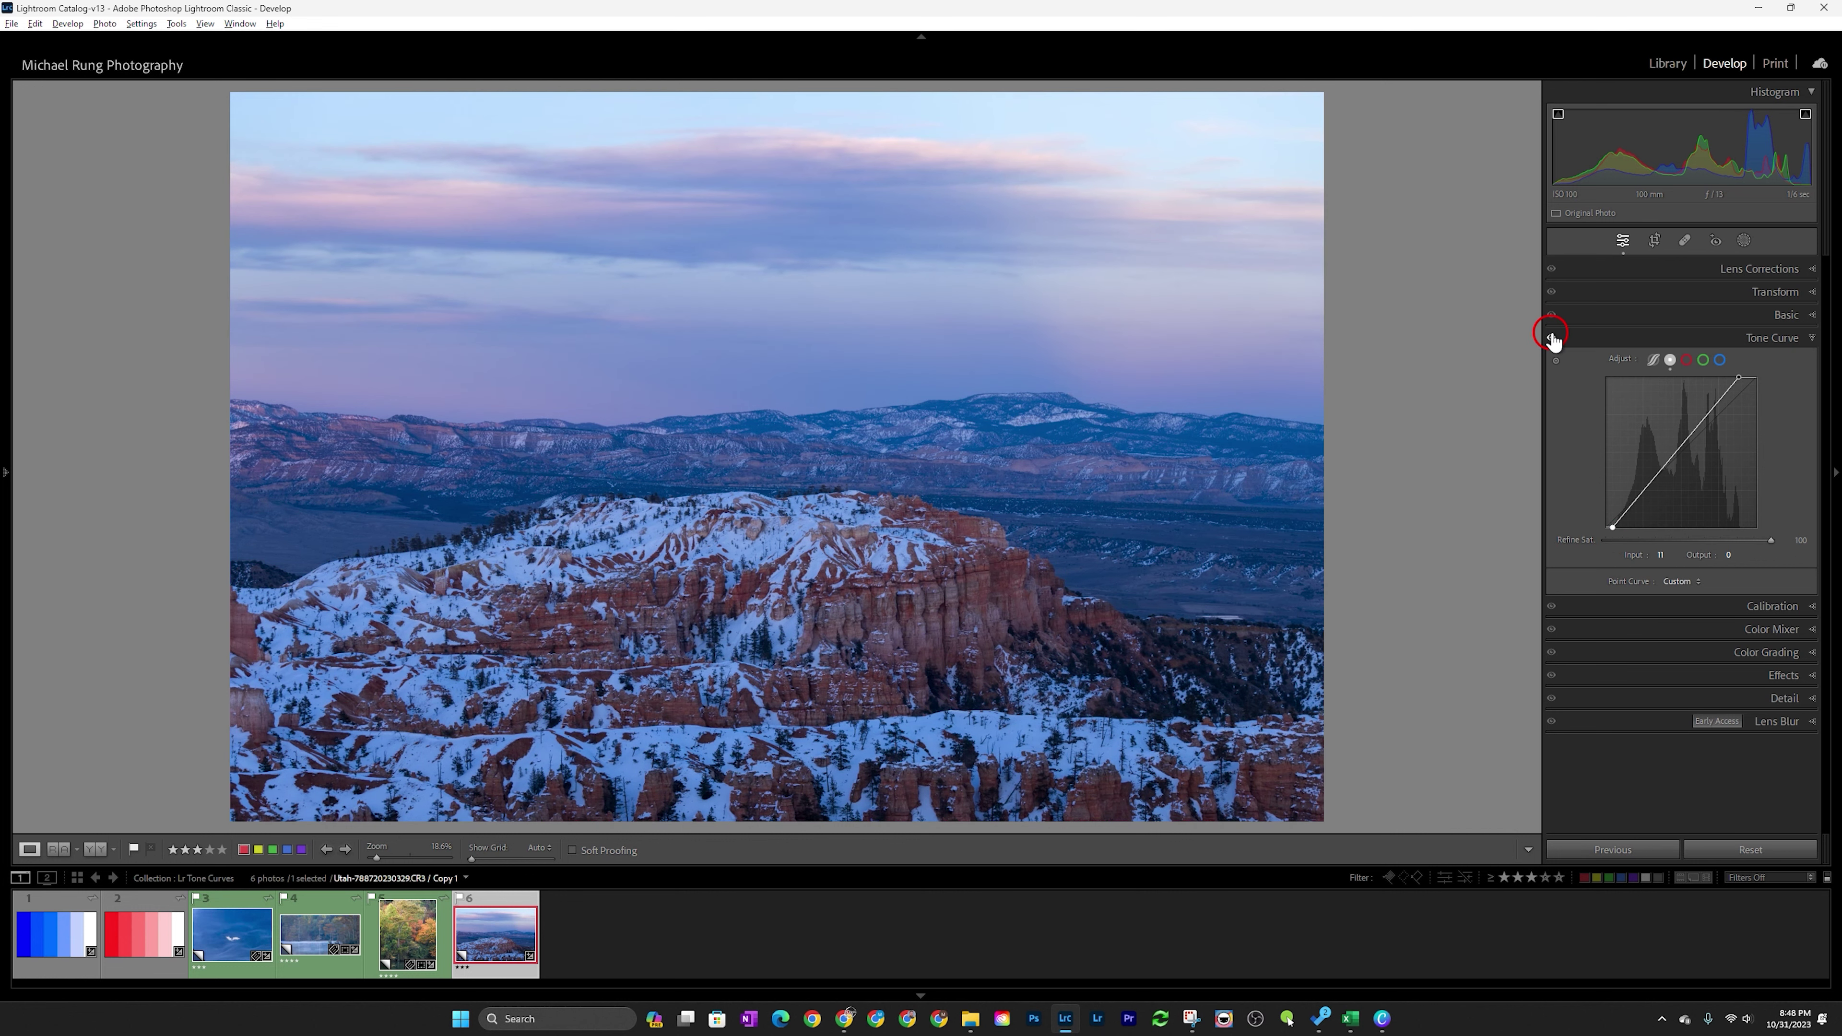
click(1551, 337)
click(1551, 337)
click(1551, 337)
click(1552, 337)
click(1551, 337)
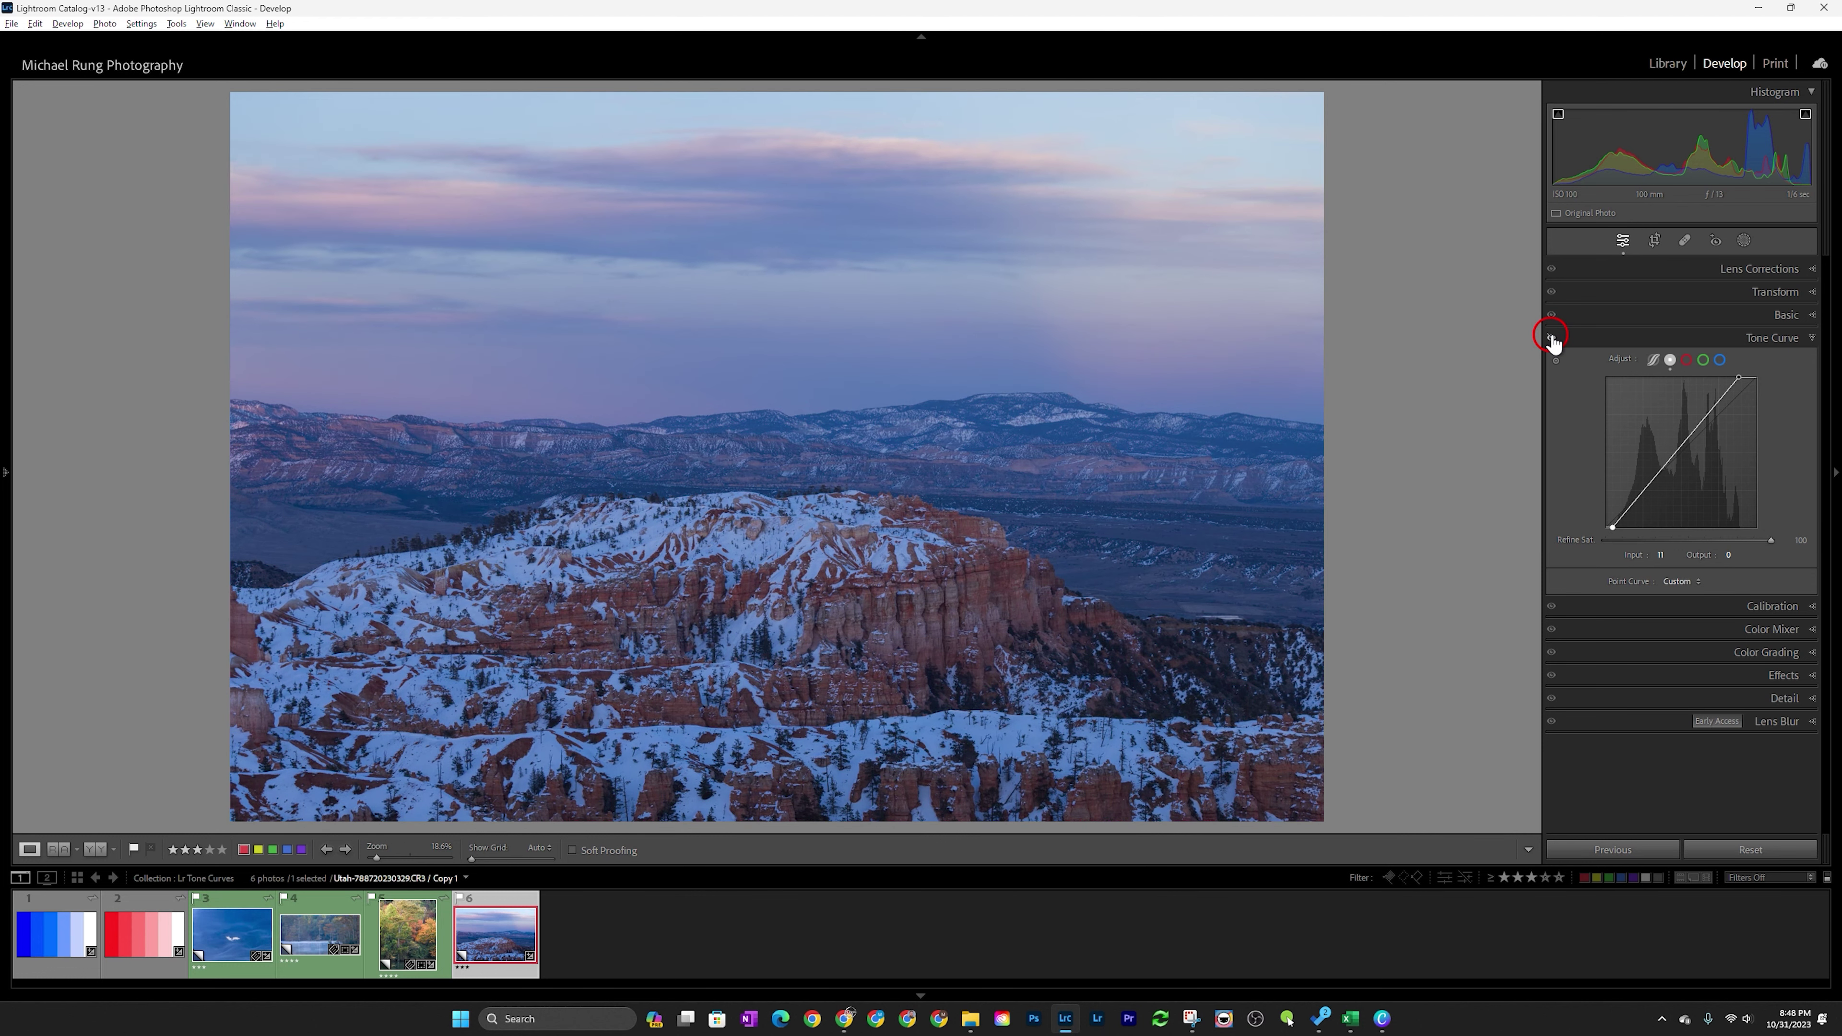
click(1551, 337)
click(1551, 337)
click(1552, 337)
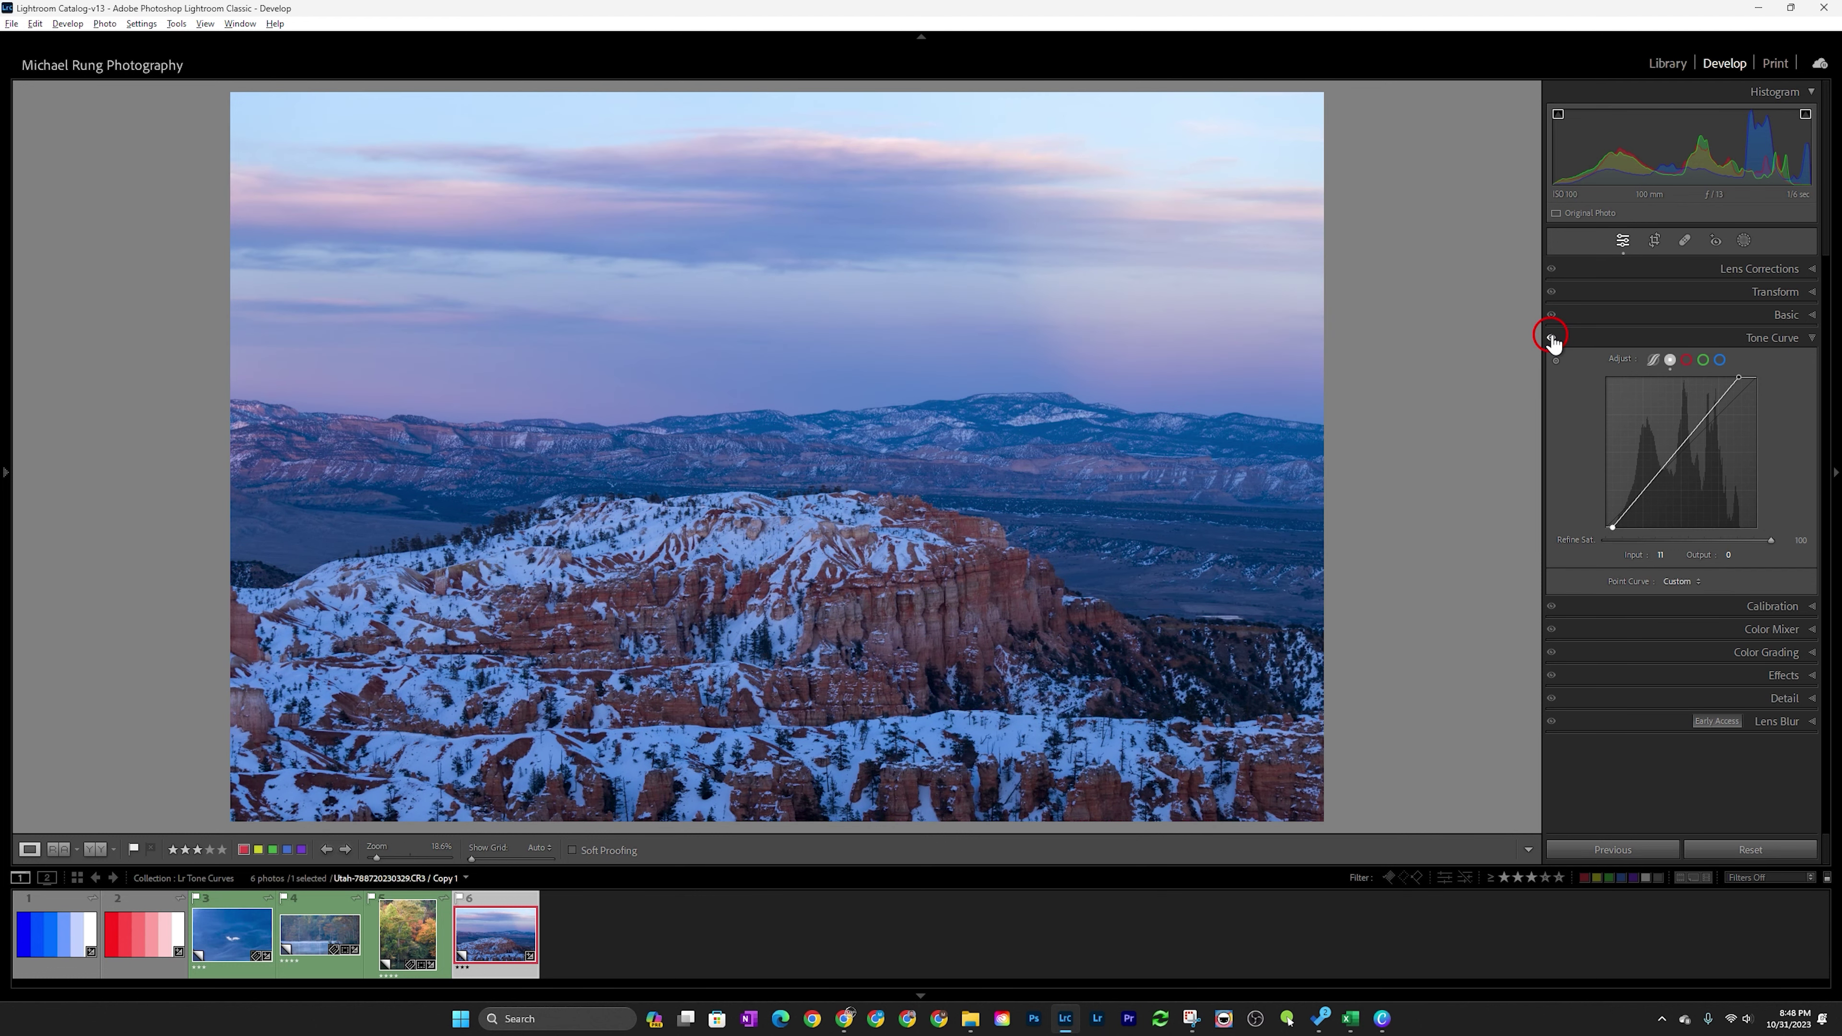
click(1551, 337)
click(1551, 337)
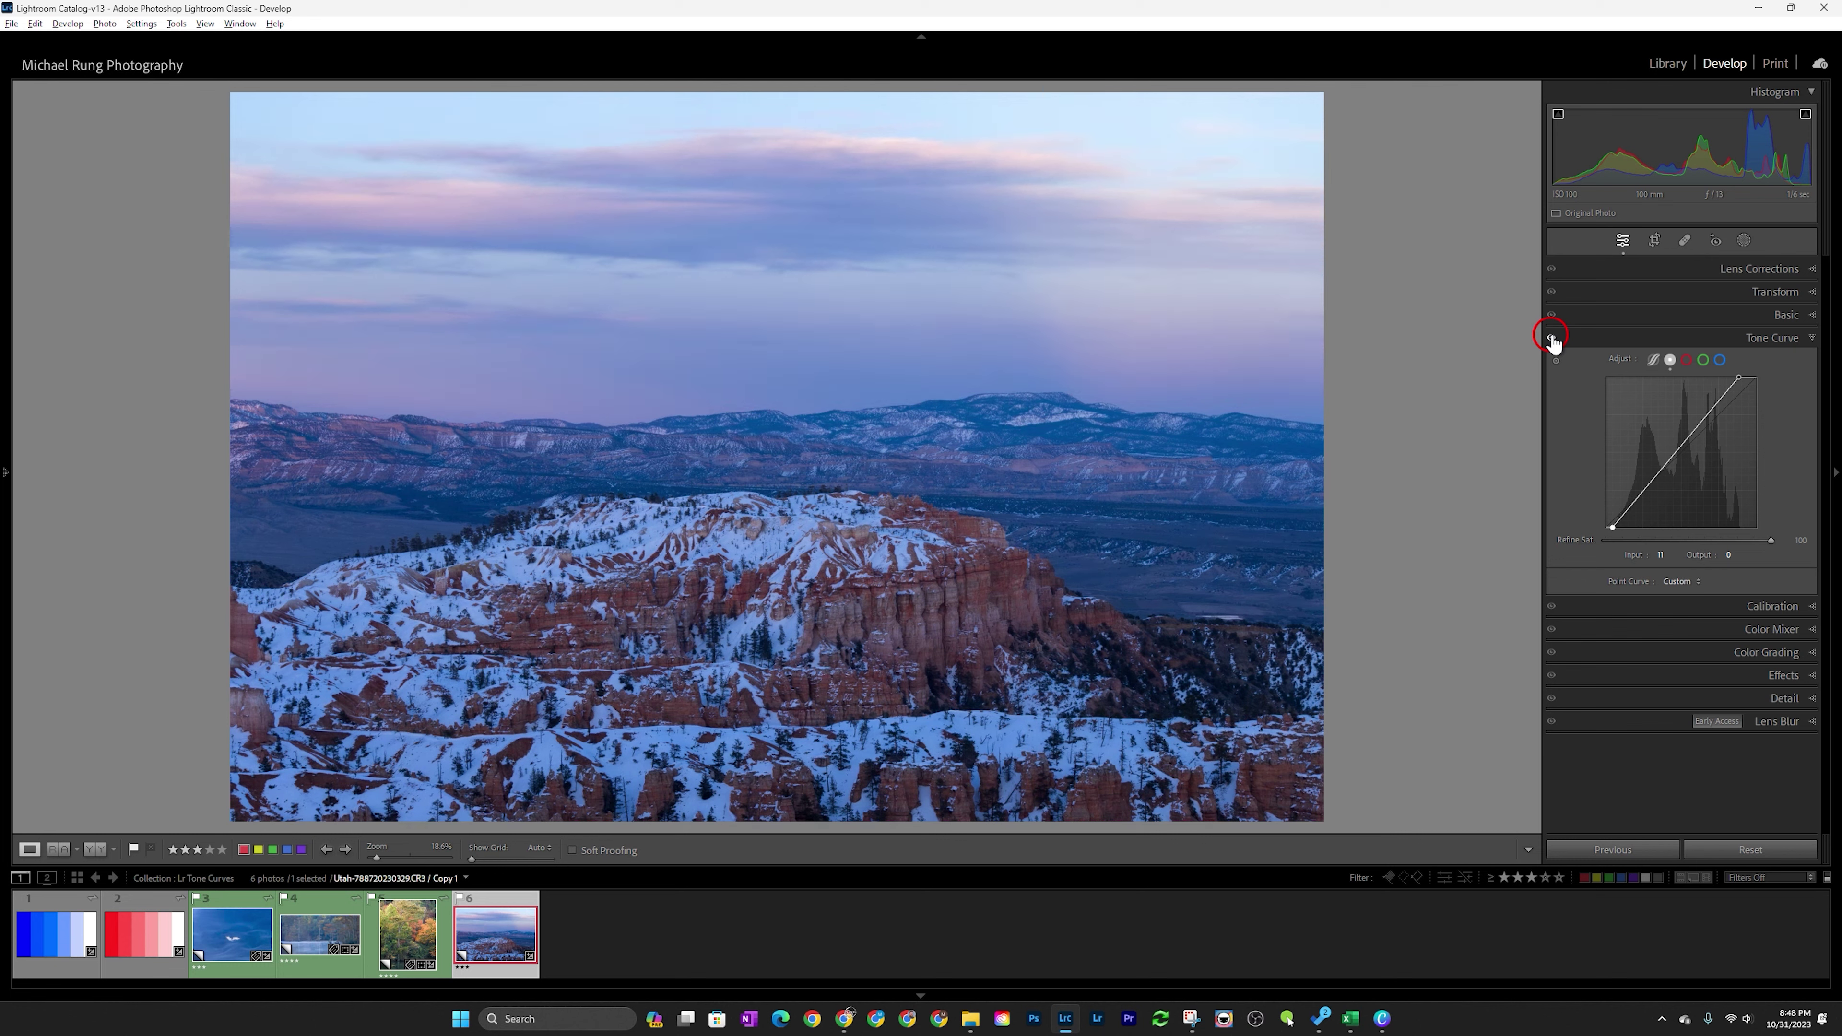
- Zoom to 100% on the snowy slope and lower Refine Saturation from 100 to 74
click(1000, 742)
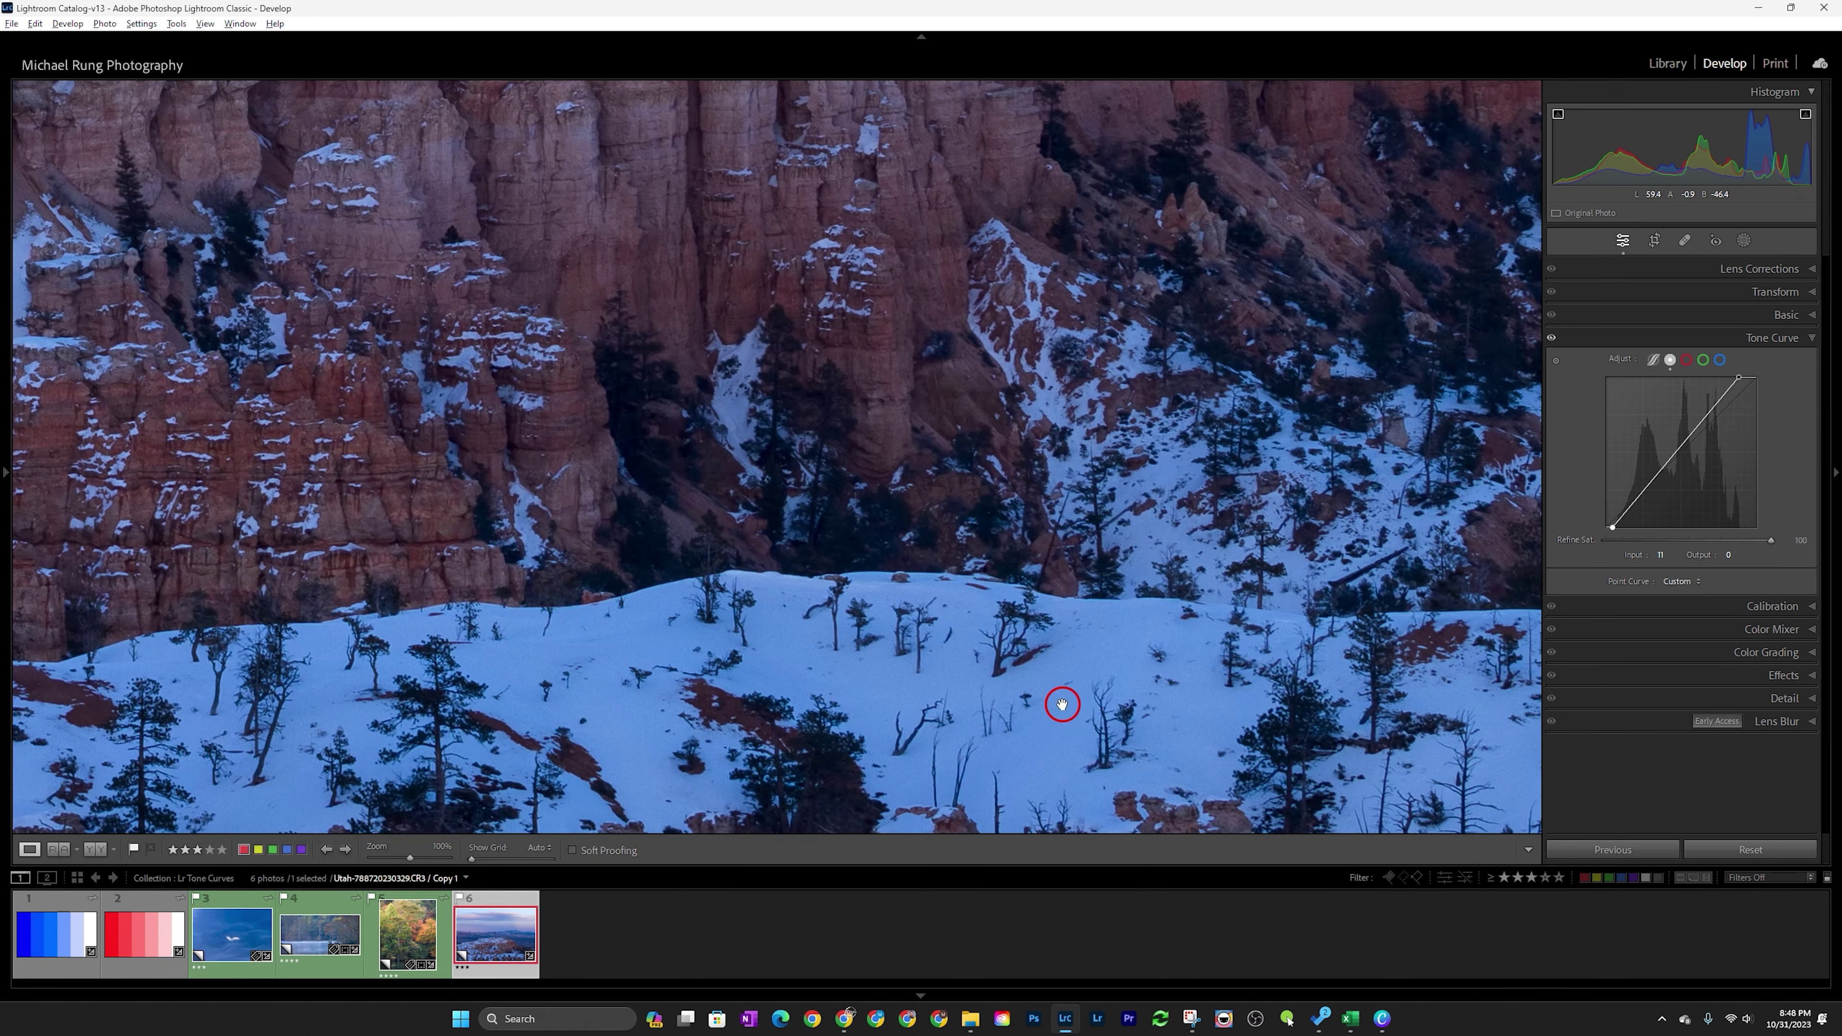
click(1551, 338)
click(1551, 337)
click(1551, 337)
click(1551, 337)
drag(1771, 541, 1631, 545)
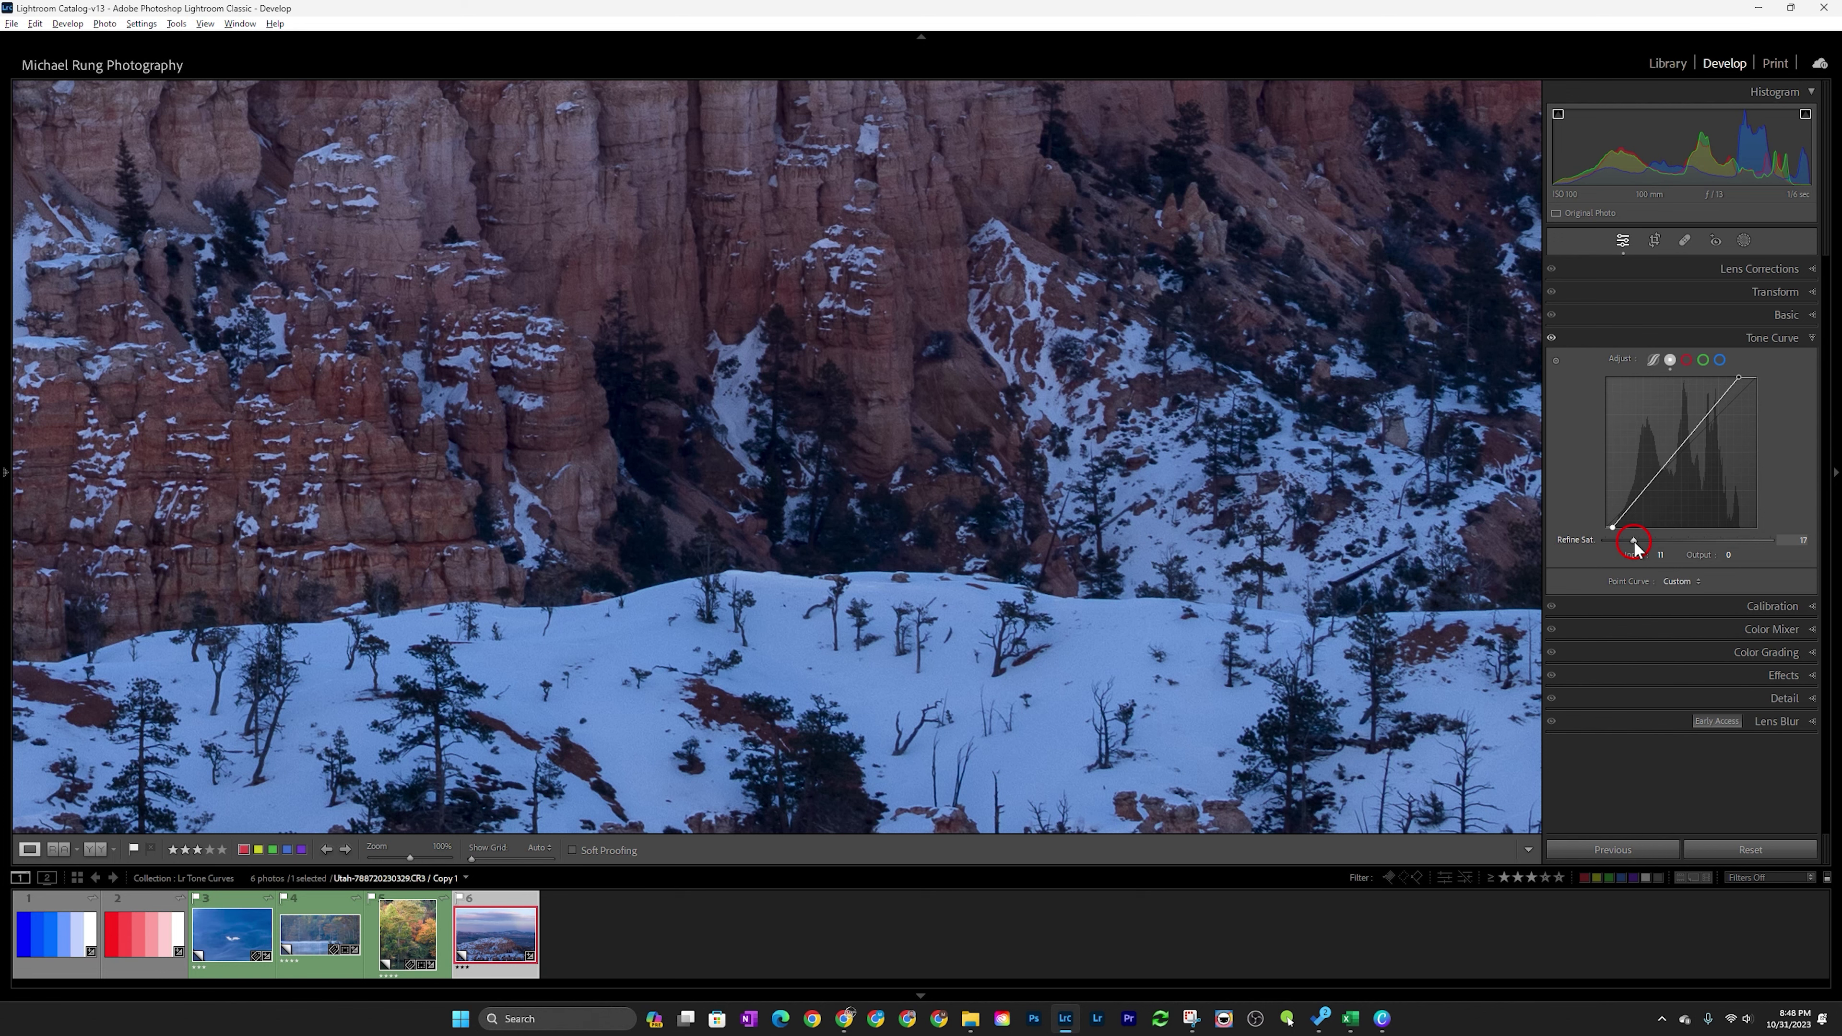
- Return to the fitted view and compare the whole photo with and without the curve
click(1278, 378)
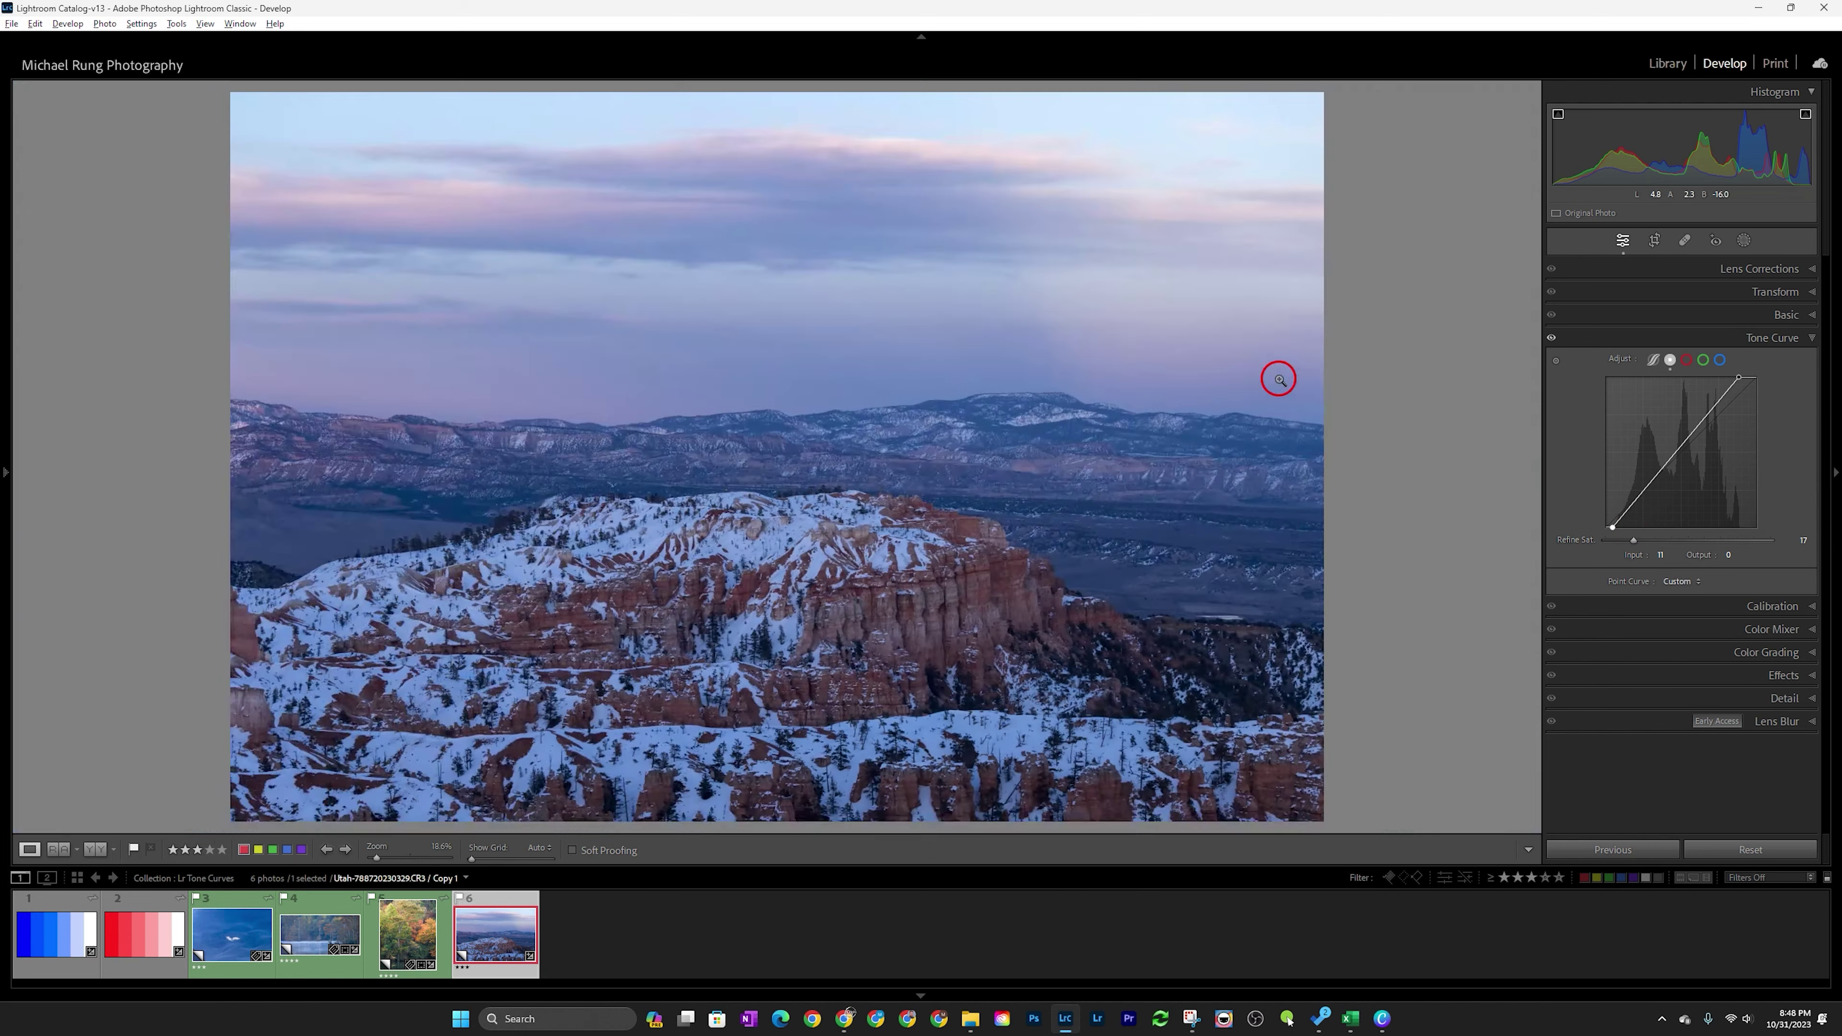
click(1551, 339)
click(1551, 339)
click(1551, 339)
click(1551, 339)
- Add an automatic Sky mask, Mask 1, to the canyon photo
click(1743, 240)
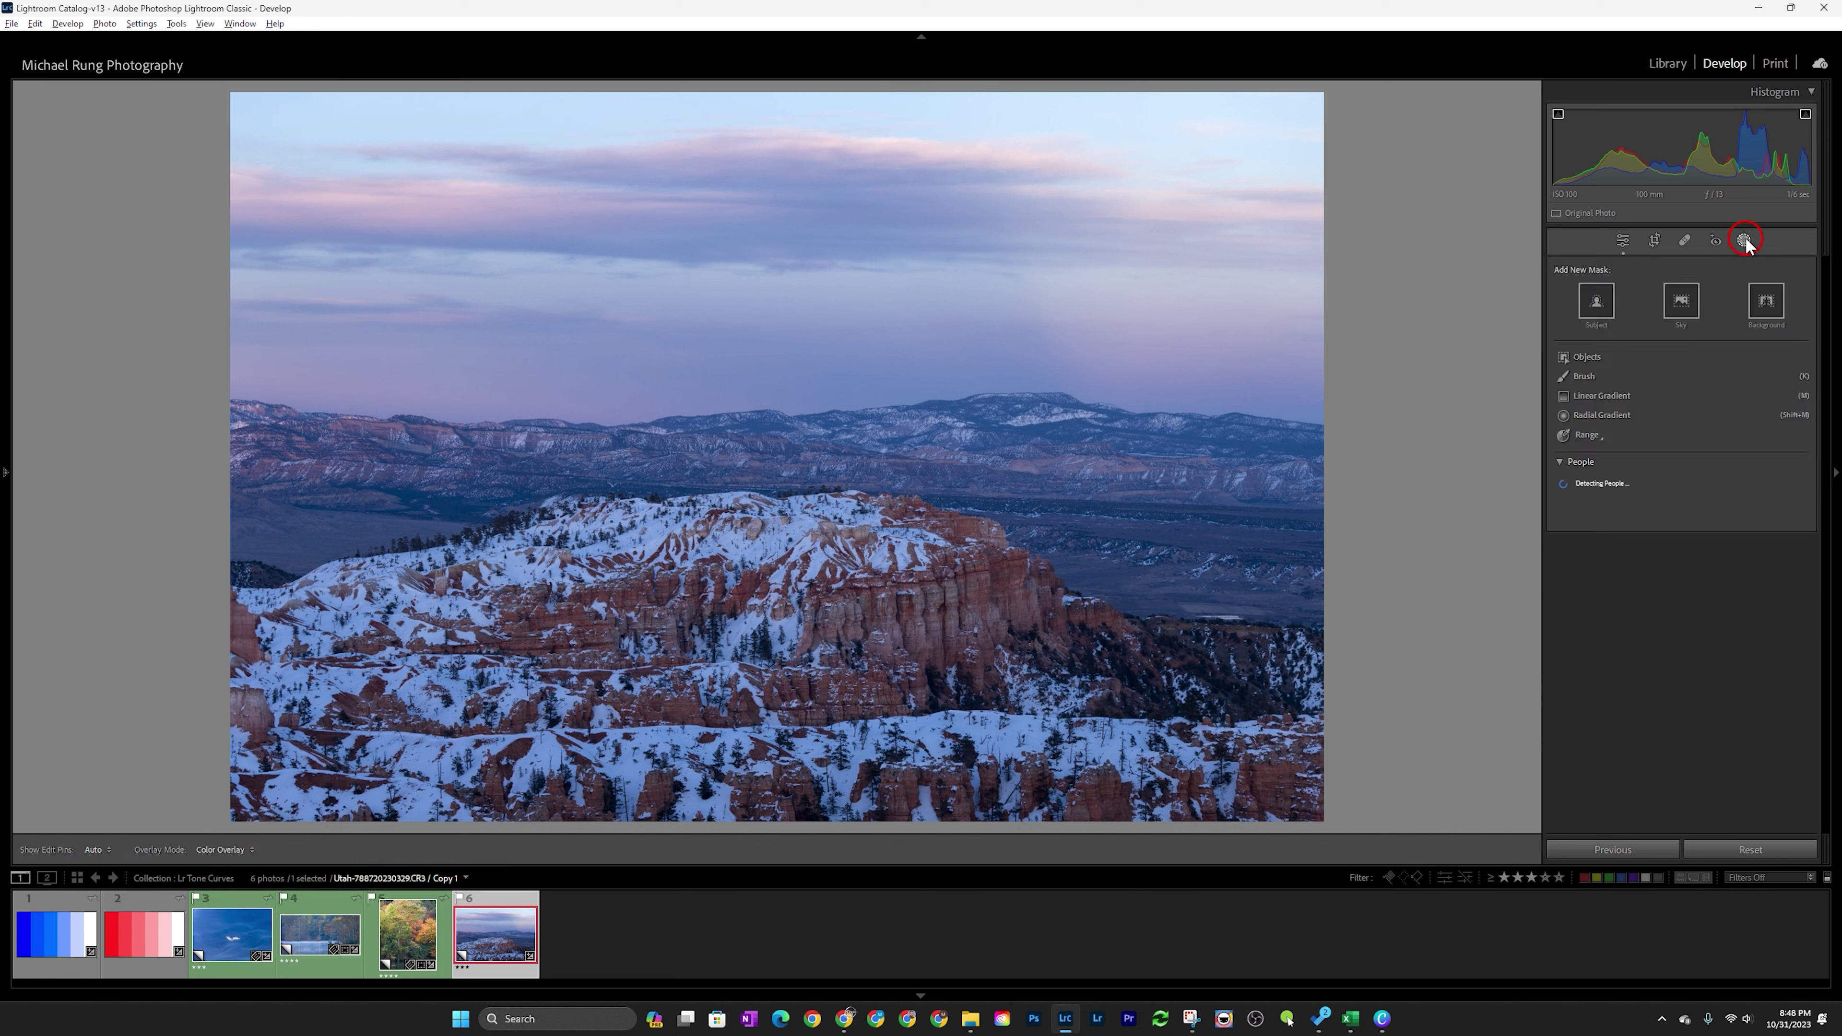
click(1681, 300)
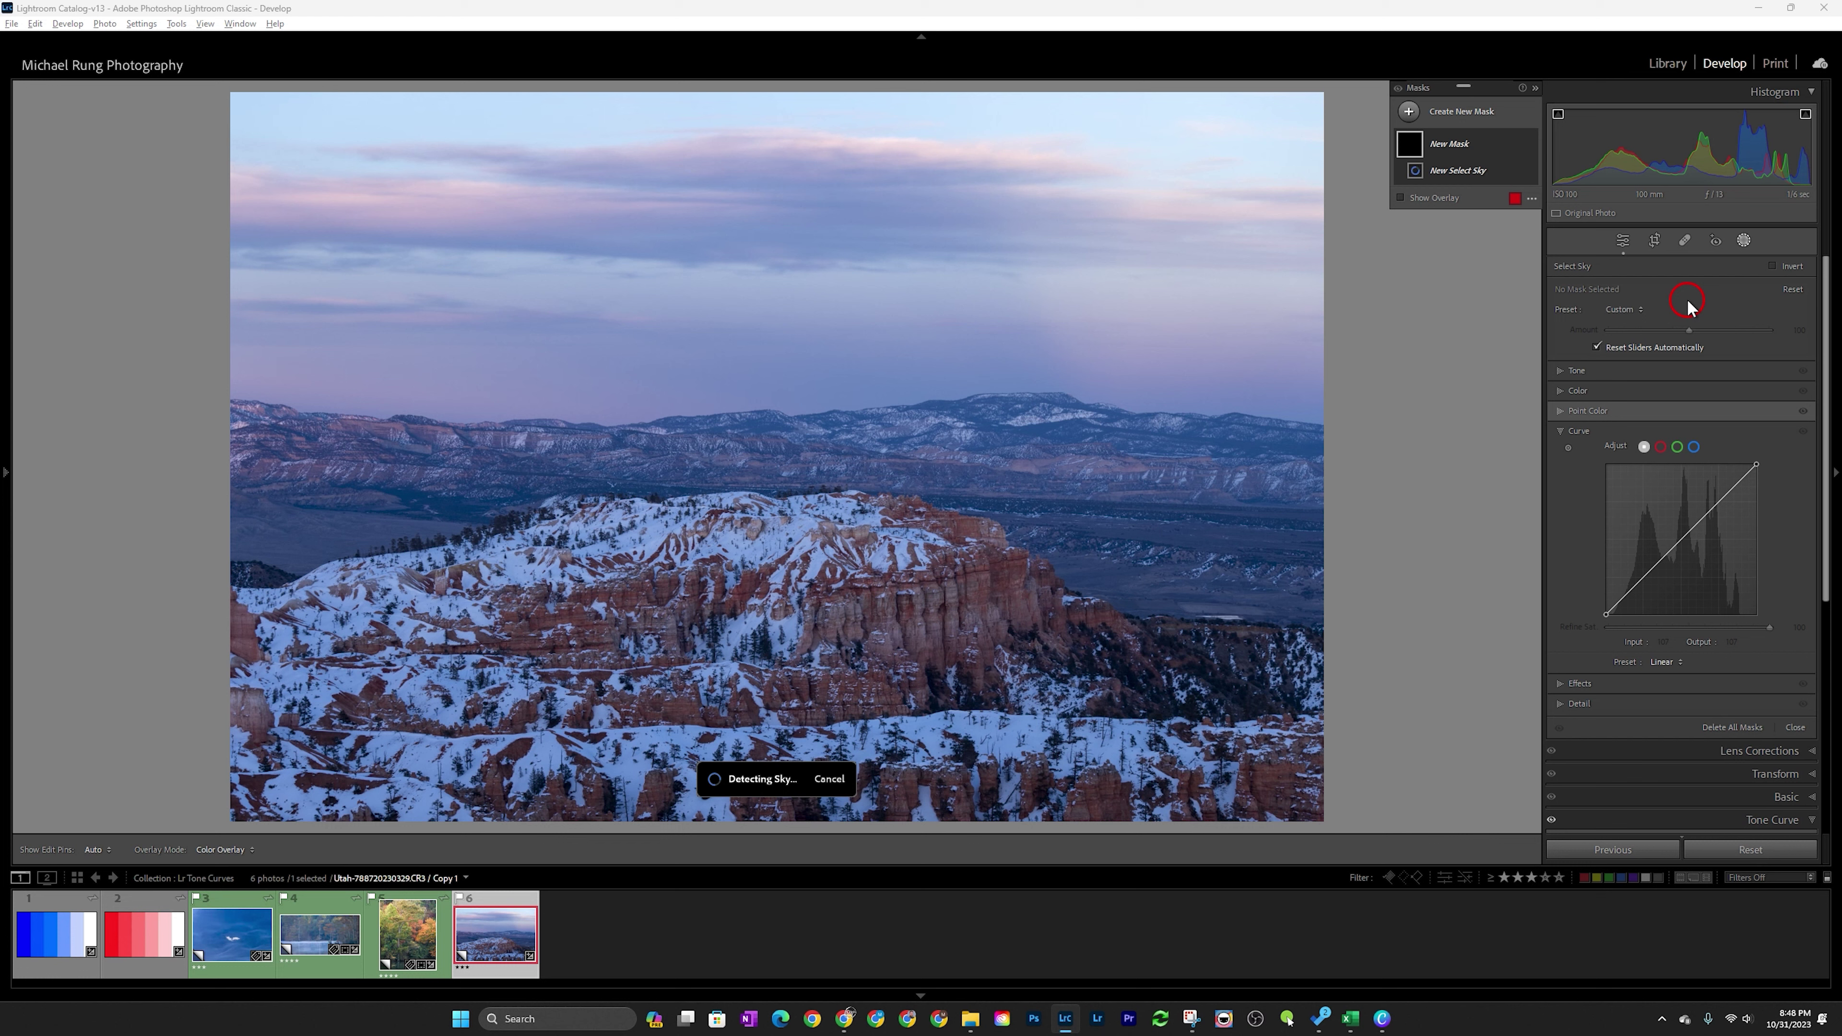
mouse_move(1410, 143)
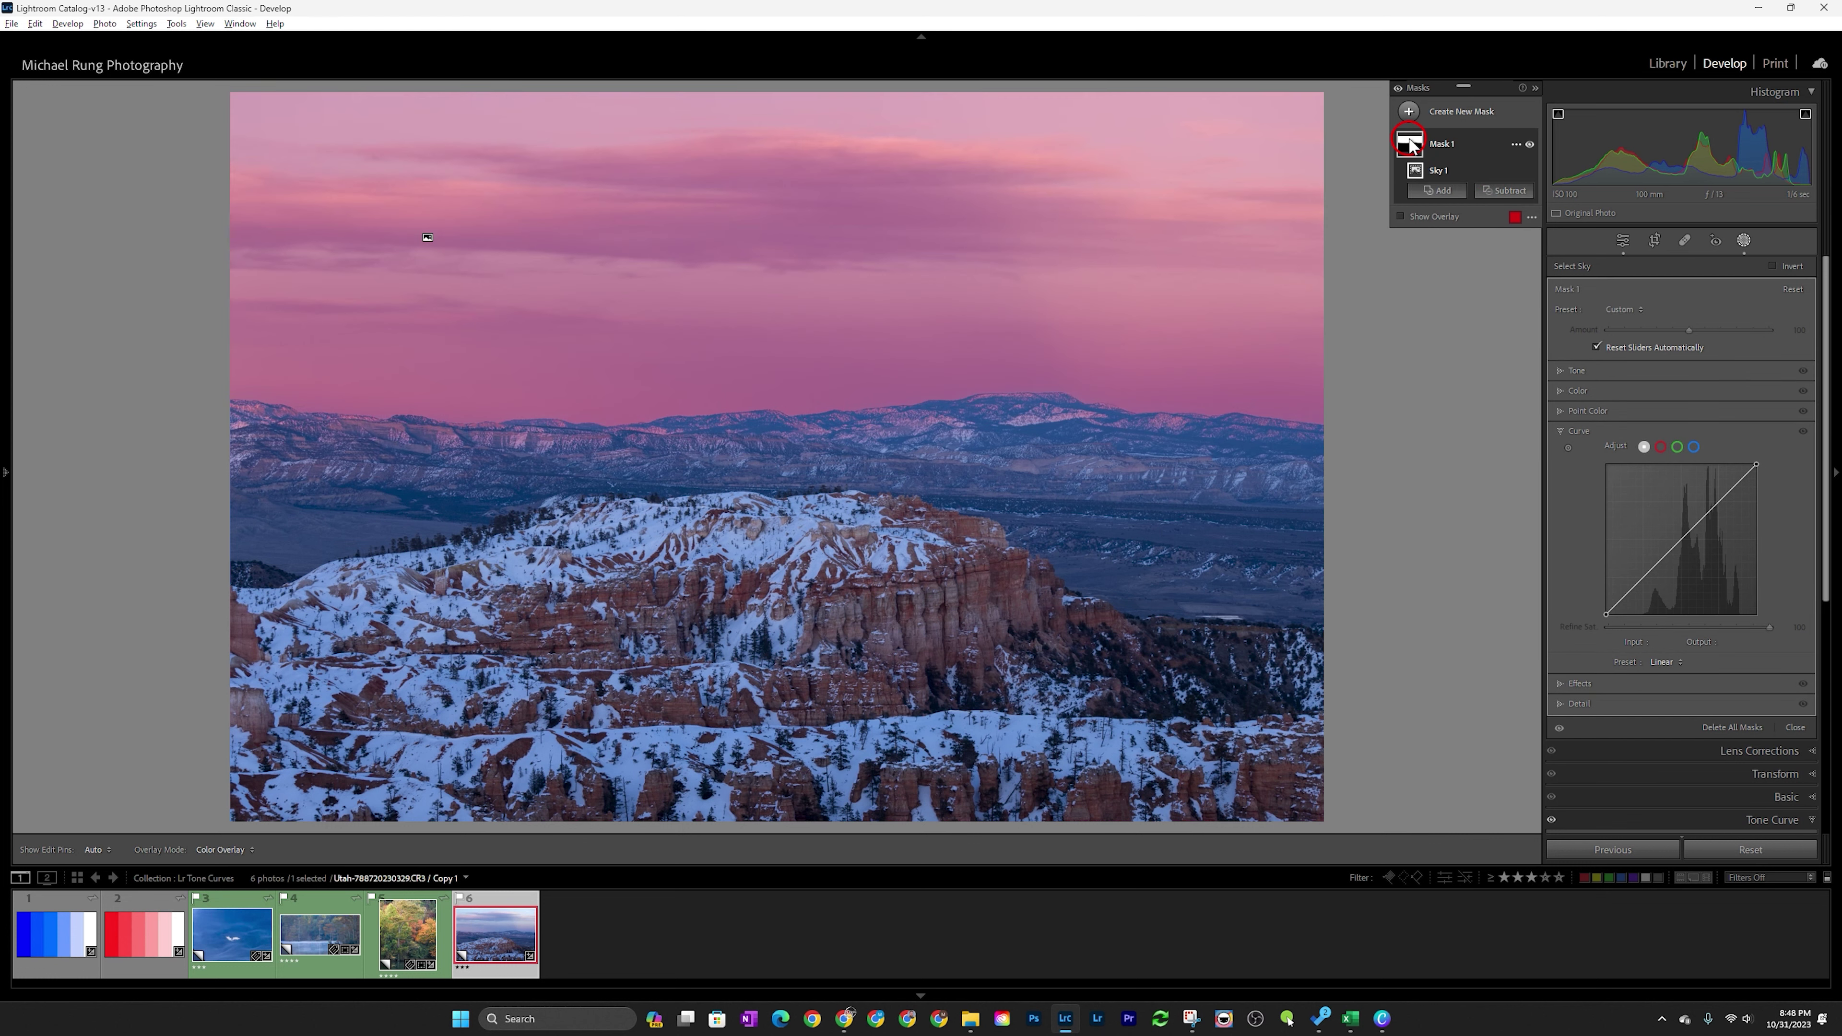
- Pull the sky curve's white point left and its black point right for more contrast
click(1755, 464)
drag(1755, 465, 1755, 465)
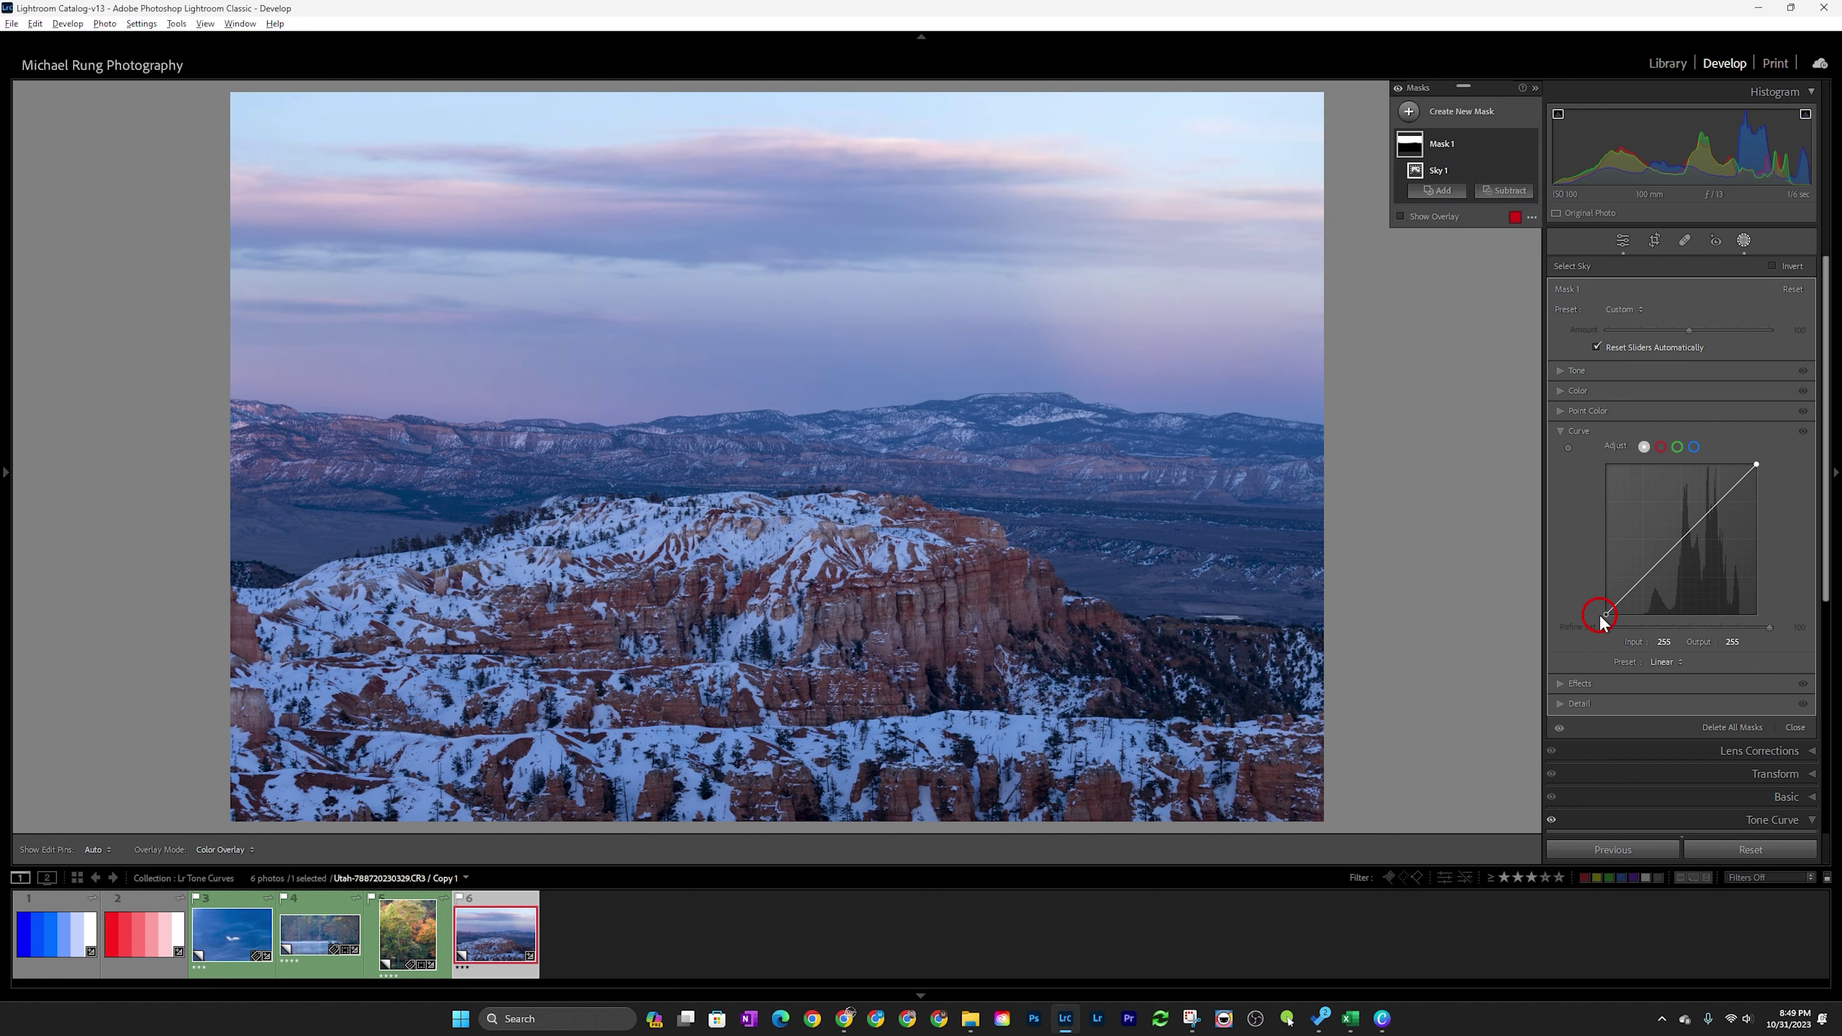
drag(1606, 612, 1631, 666)
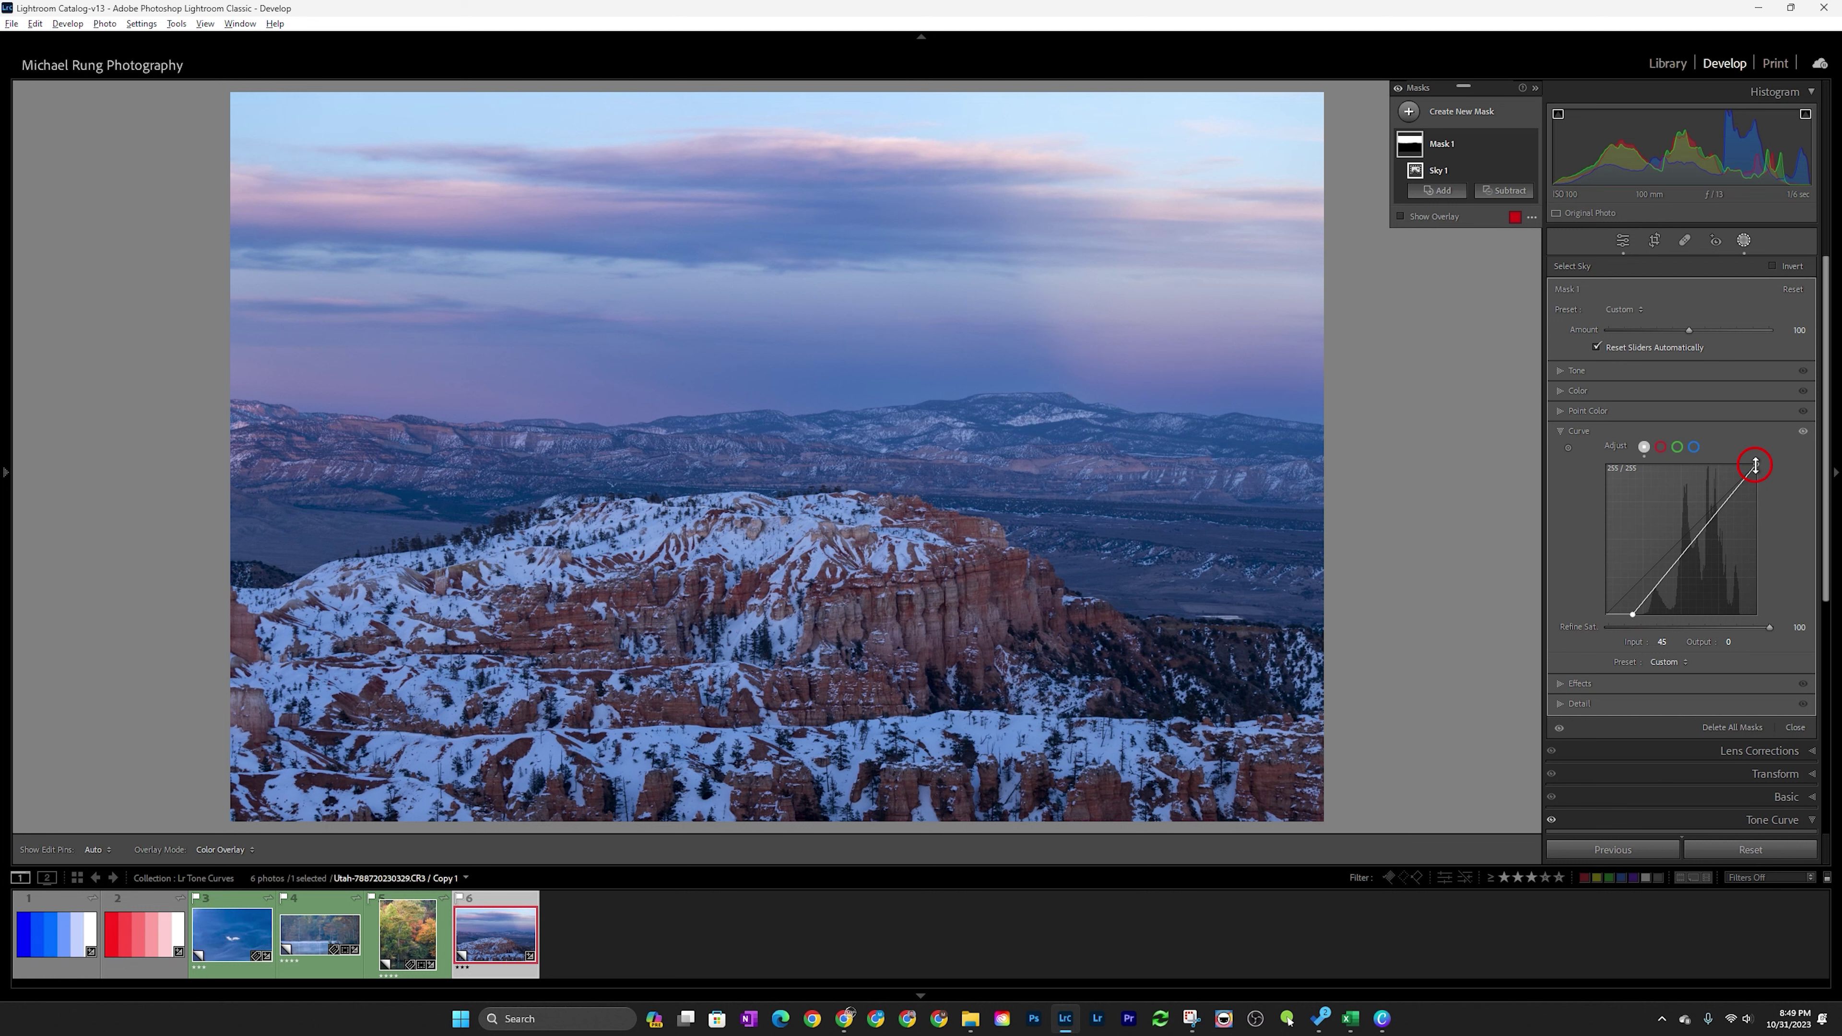
drag(1755, 464, 1756, 465)
- Darken the sky's midtones with a targeted-adjustment point at 128/103
click(1566, 446)
drag(1135, 207, 1132, 195)
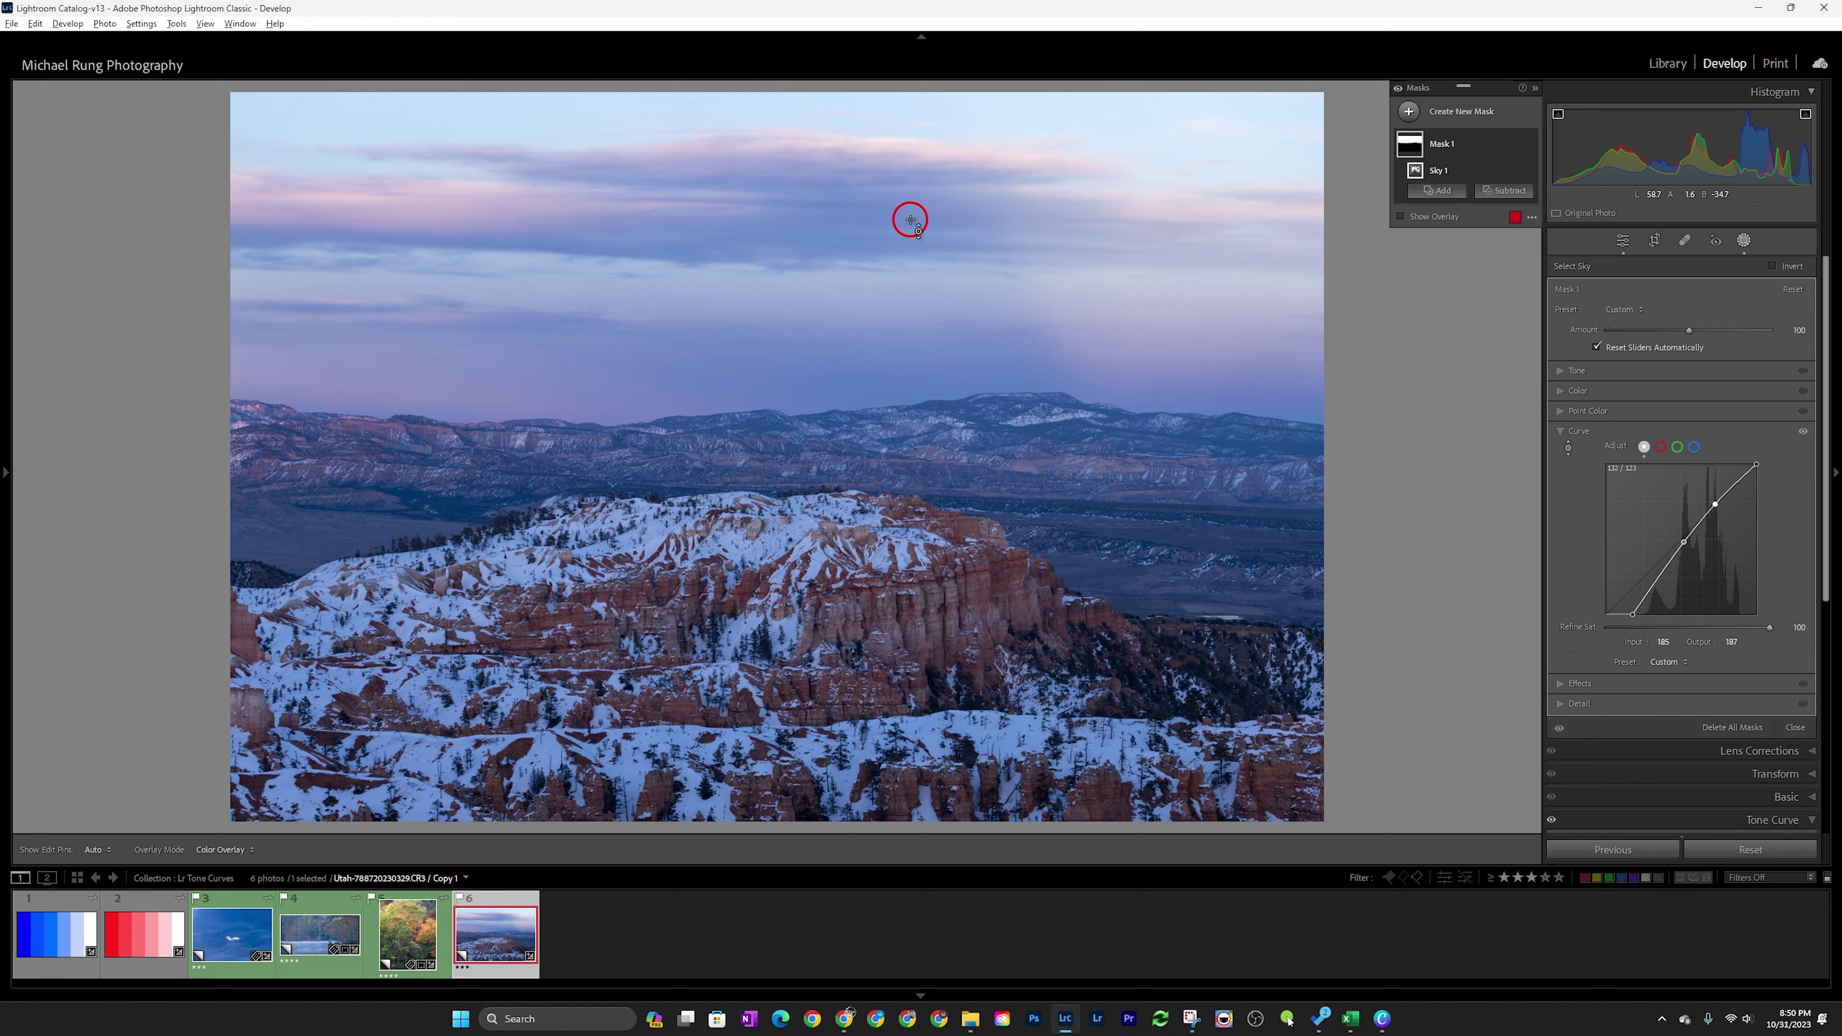
drag(1021, 368, 1023, 375)
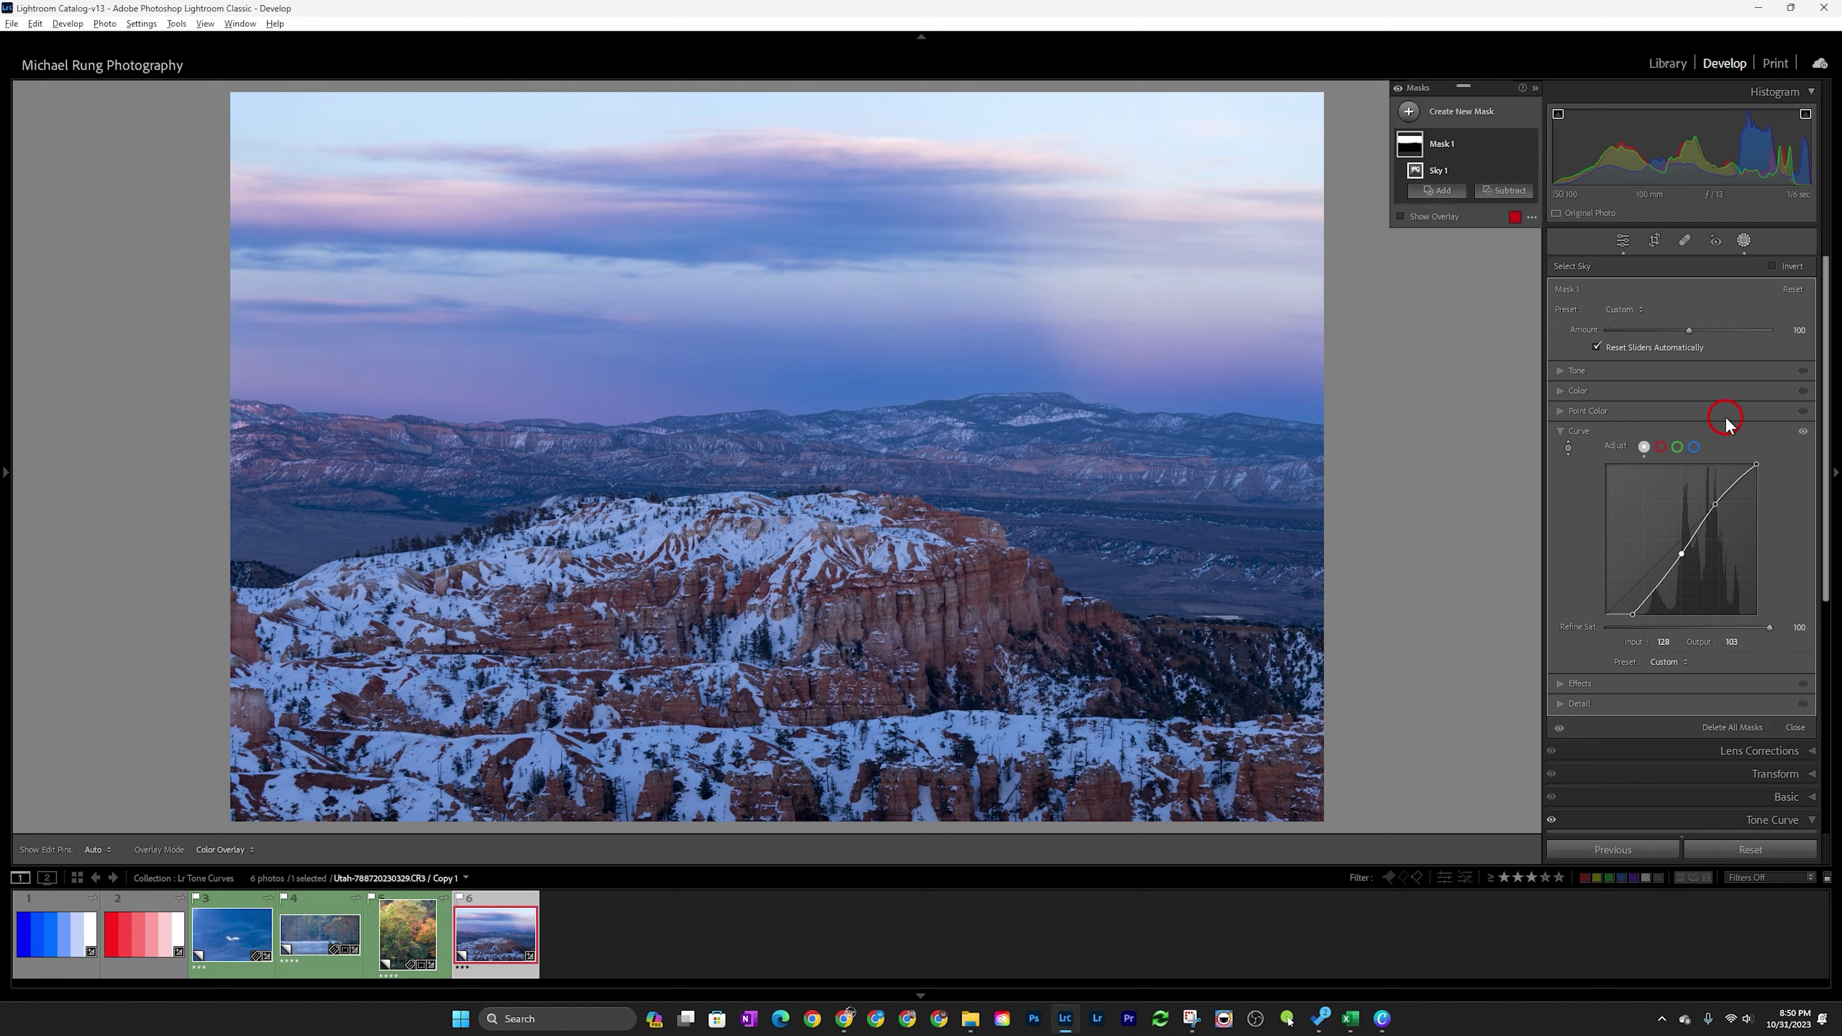
- Toggle the sky curve on and off to compare, then lower its Refine Saturation to 21
click(1802, 432)
click(1803, 433)
click(1802, 433)
click(1802, 433)
click(1802, 433)
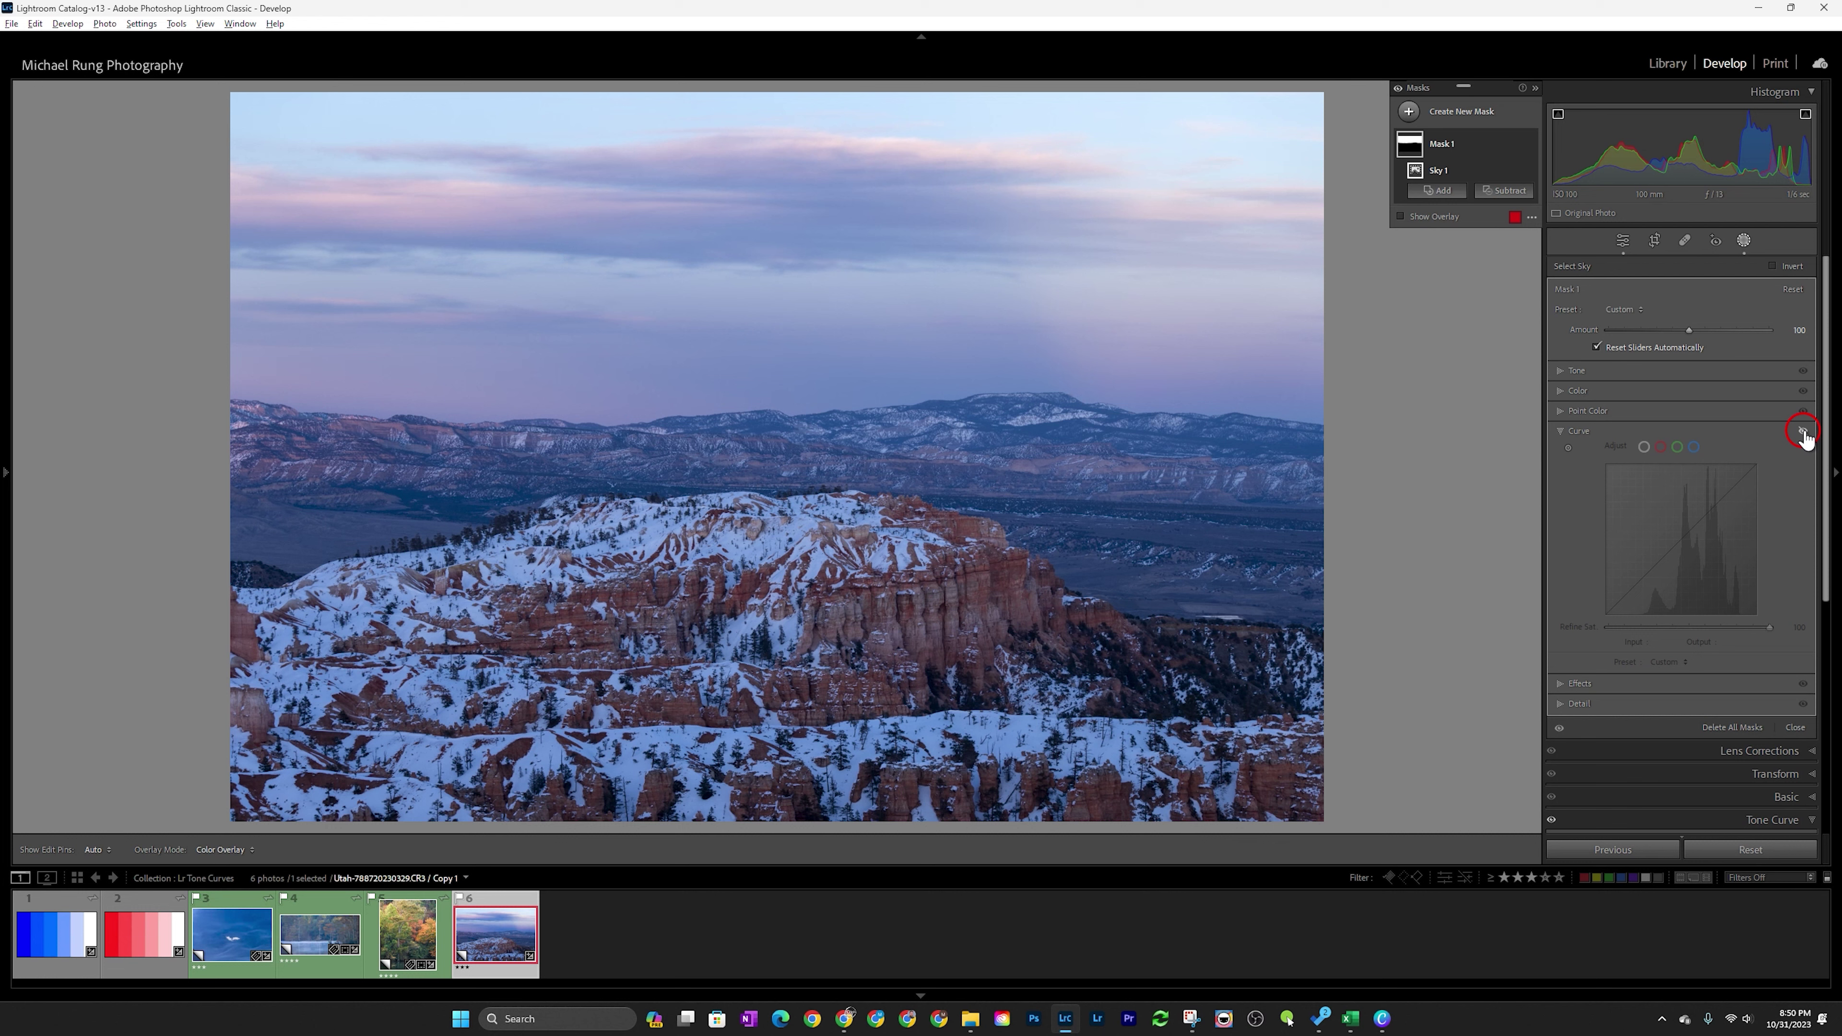
click(1802, 433)
click(1803, 433)
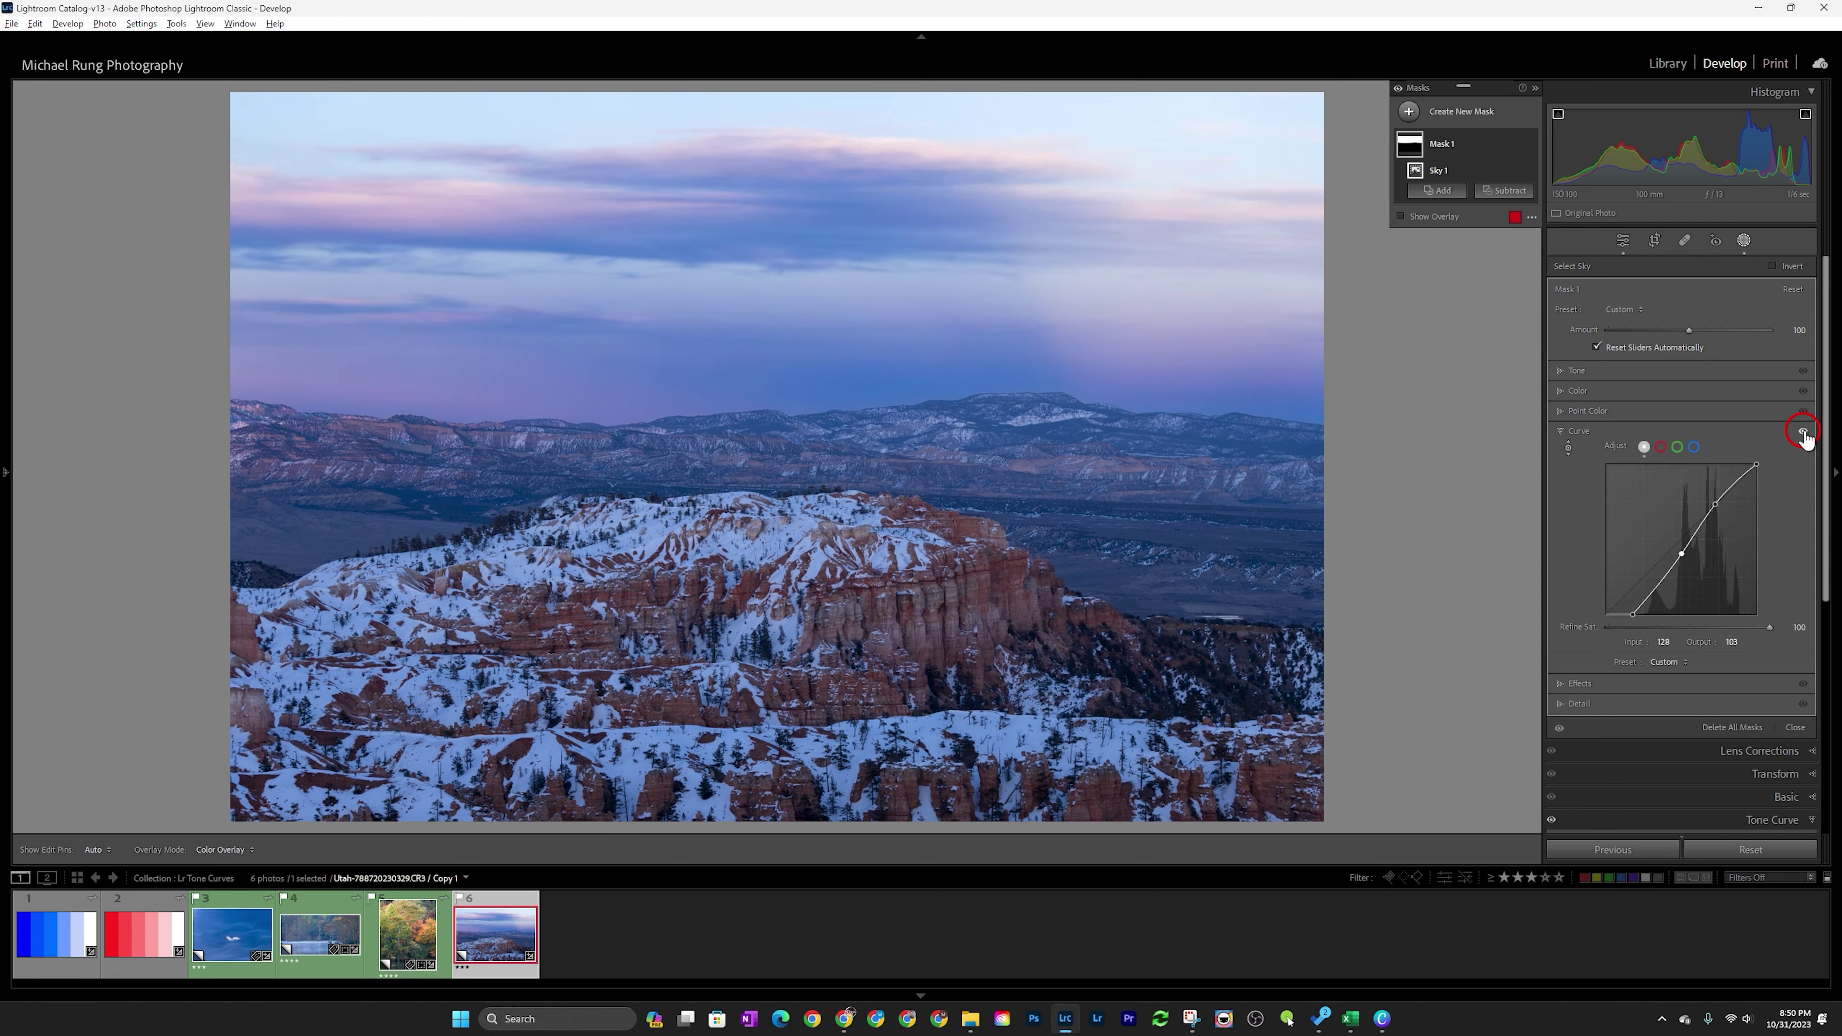
click(1802, 433)
click(1802, 433)
drag(1770, 627, 1642, 628)
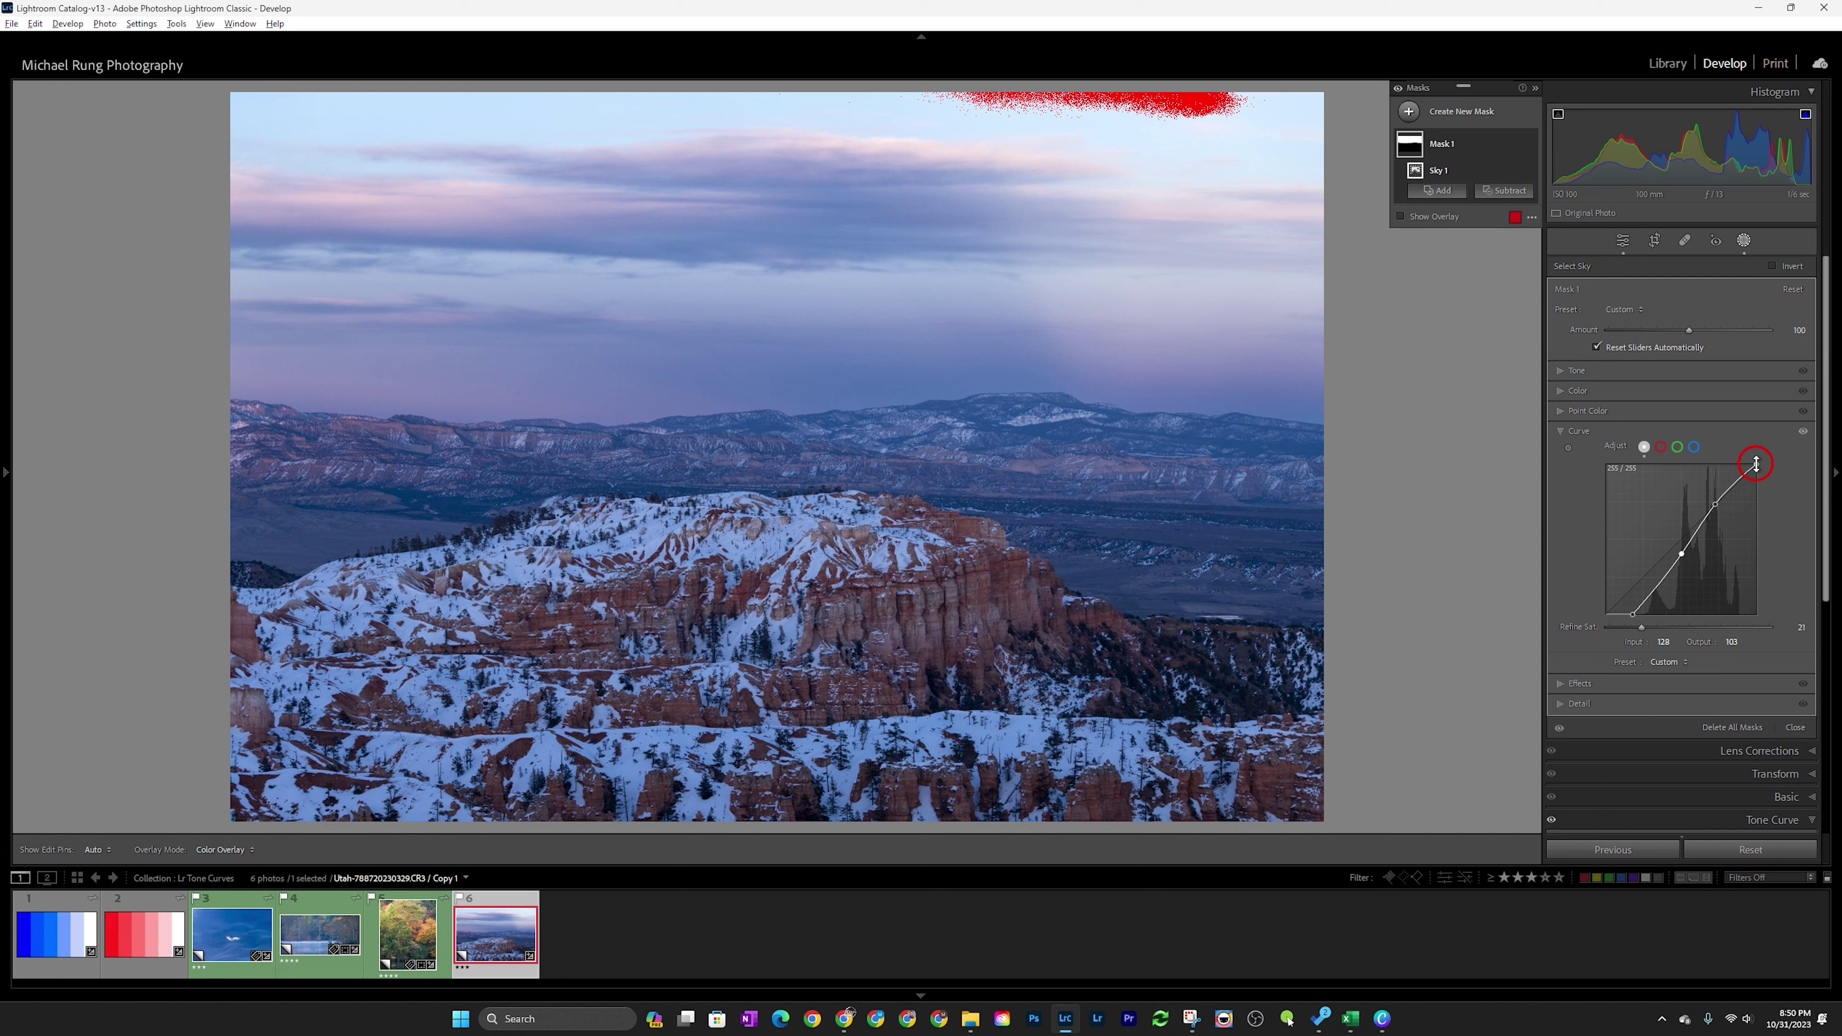
- Pull a bright sky tone slightly down and add an extra upper point to the sky curve
click(1567, 447)
drag(1191, 102, 1191, 102)
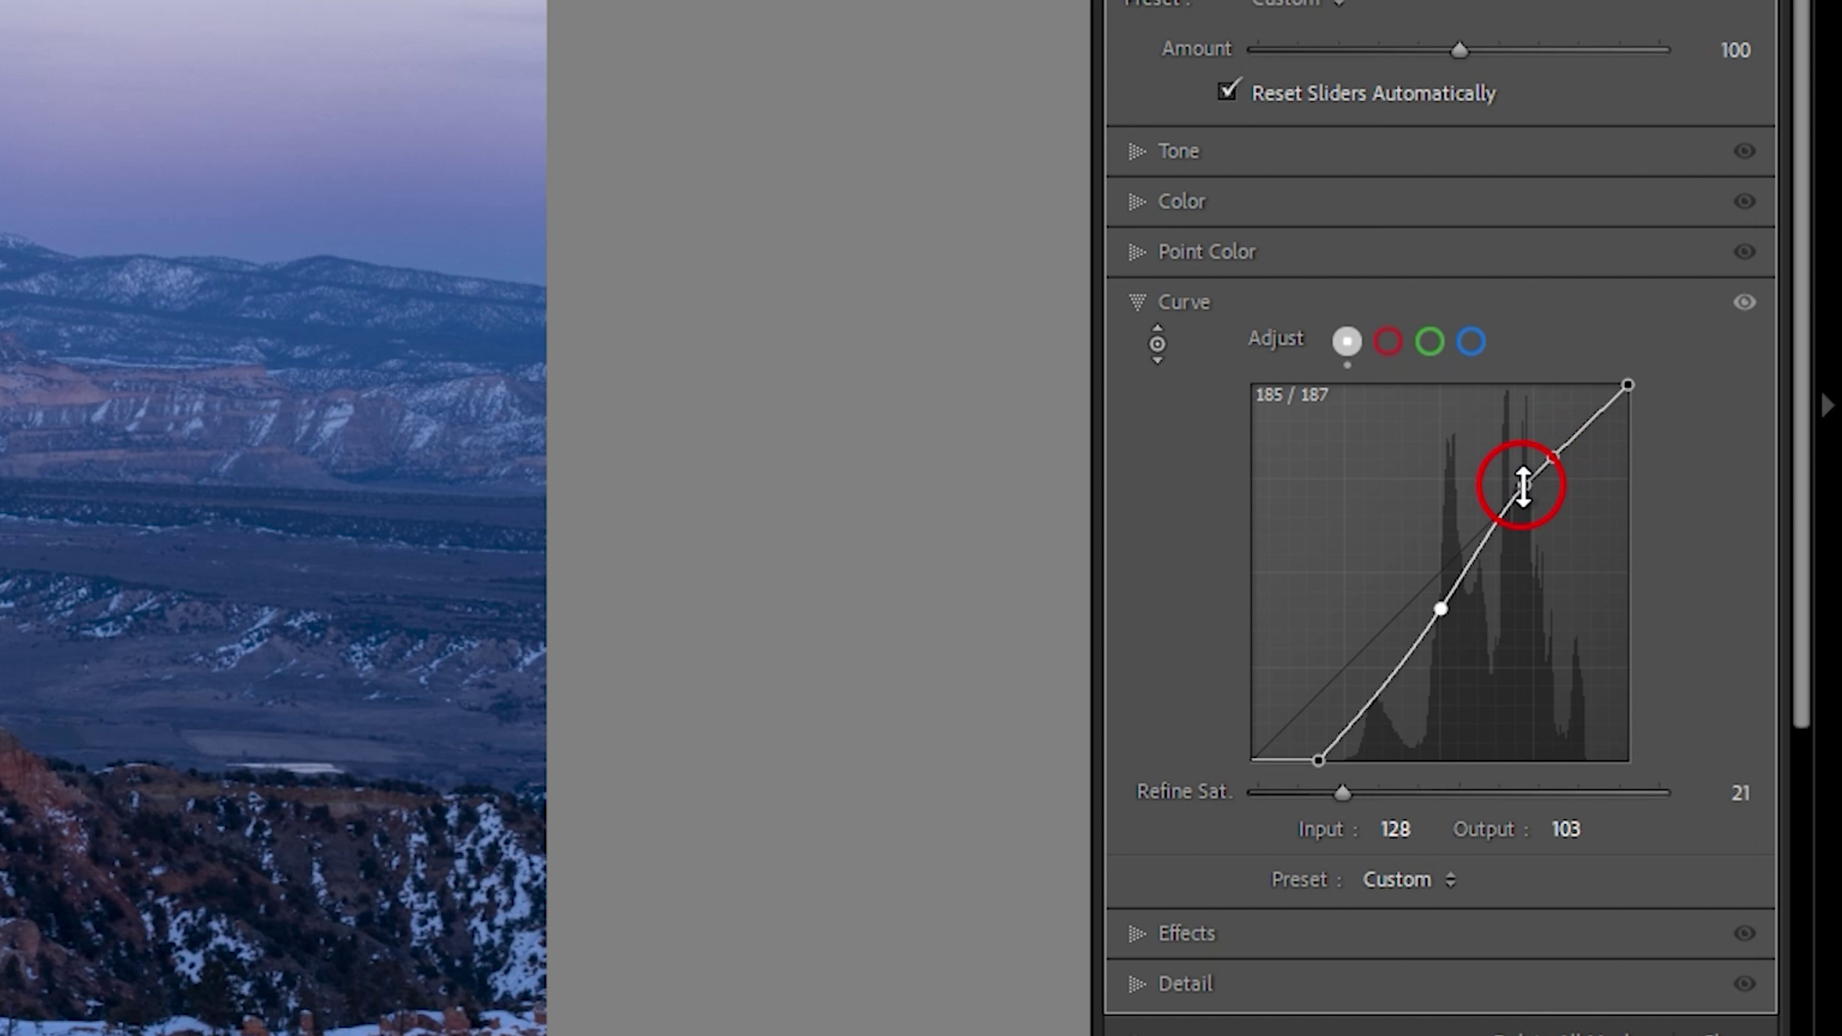
click(1552, 457)
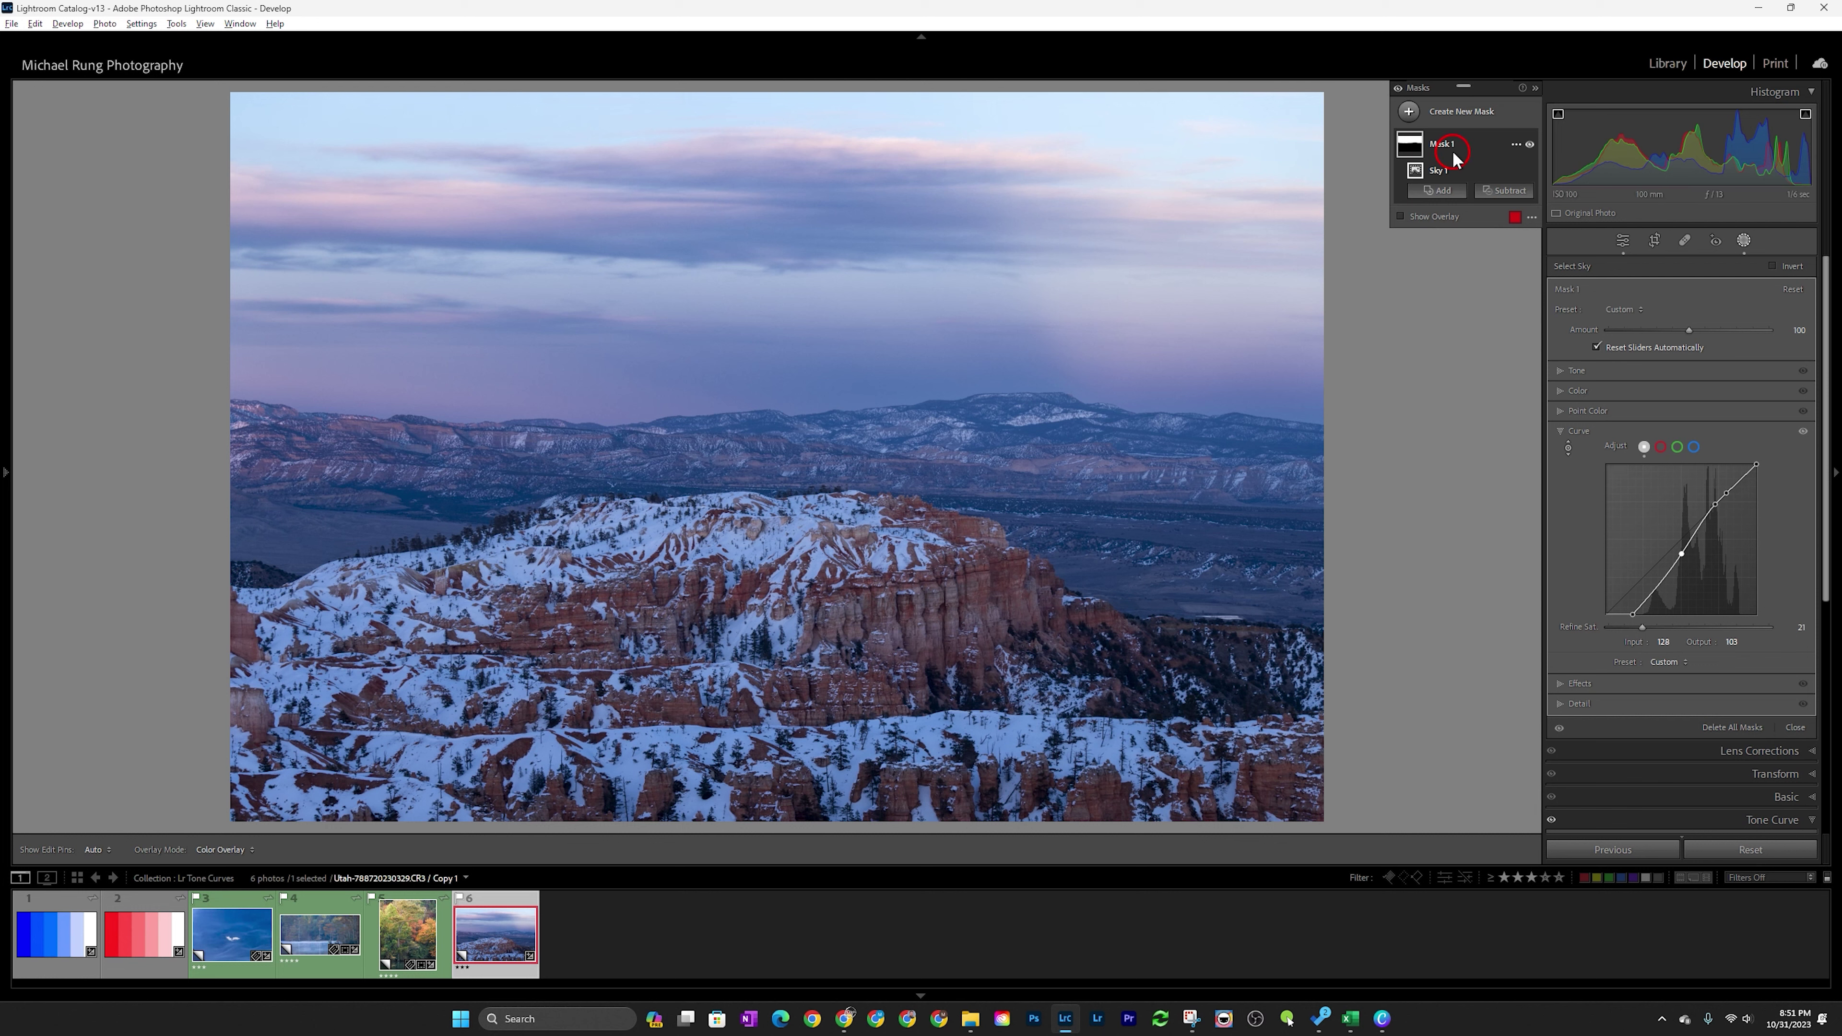
- Duplicate Mask 1 as Mask 1 Inverted, covering the canyon landscape below the sky
click(1515, 145)
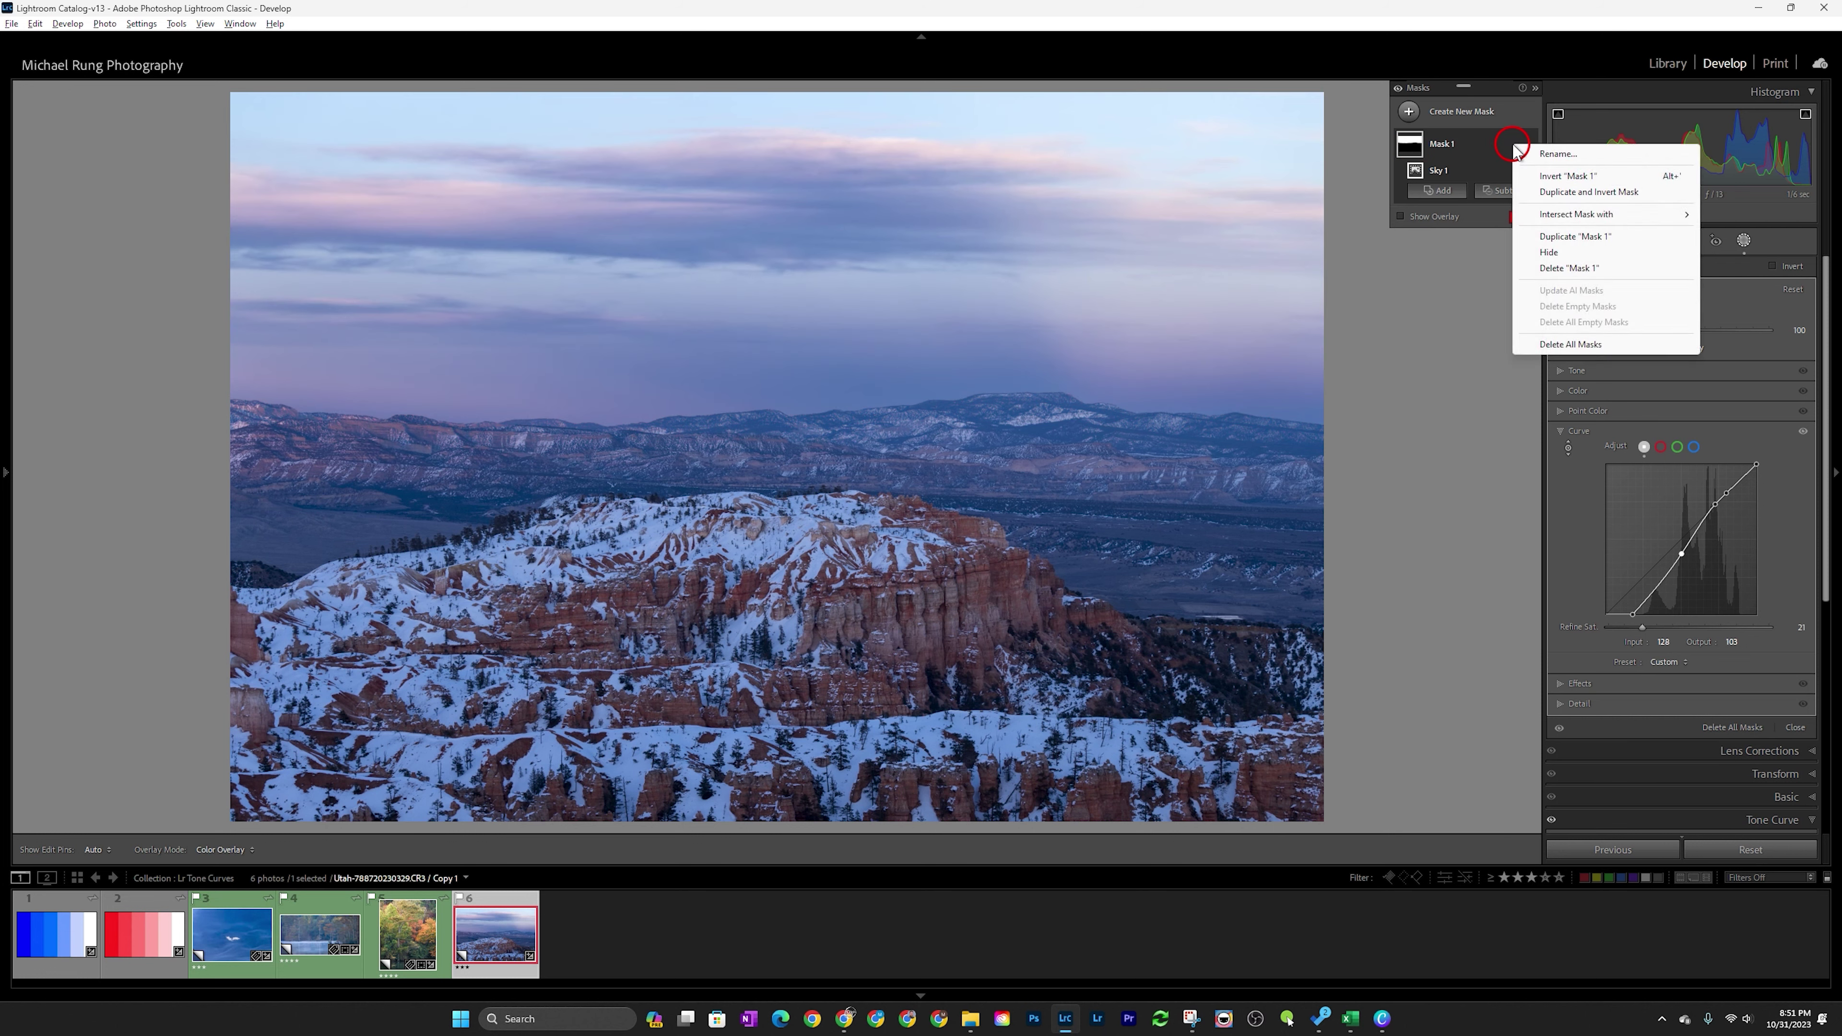
click(1563, 193)
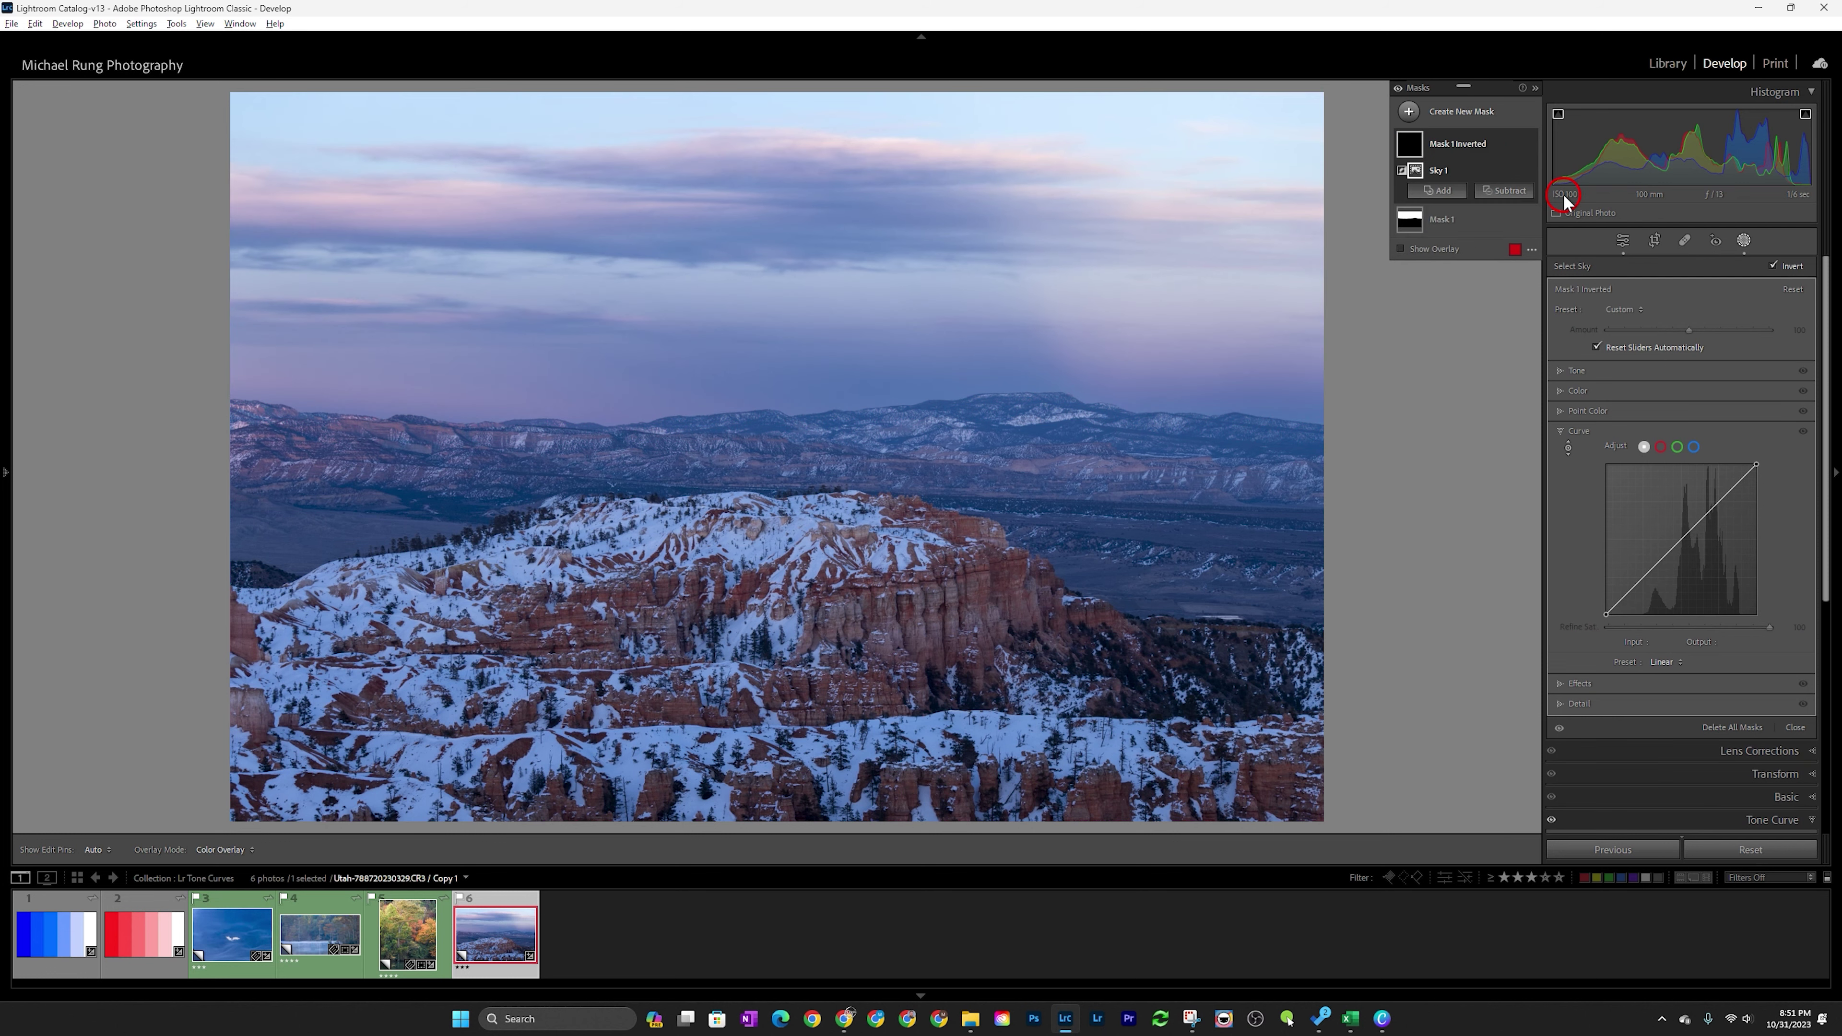
mouse_move(1410, 146)
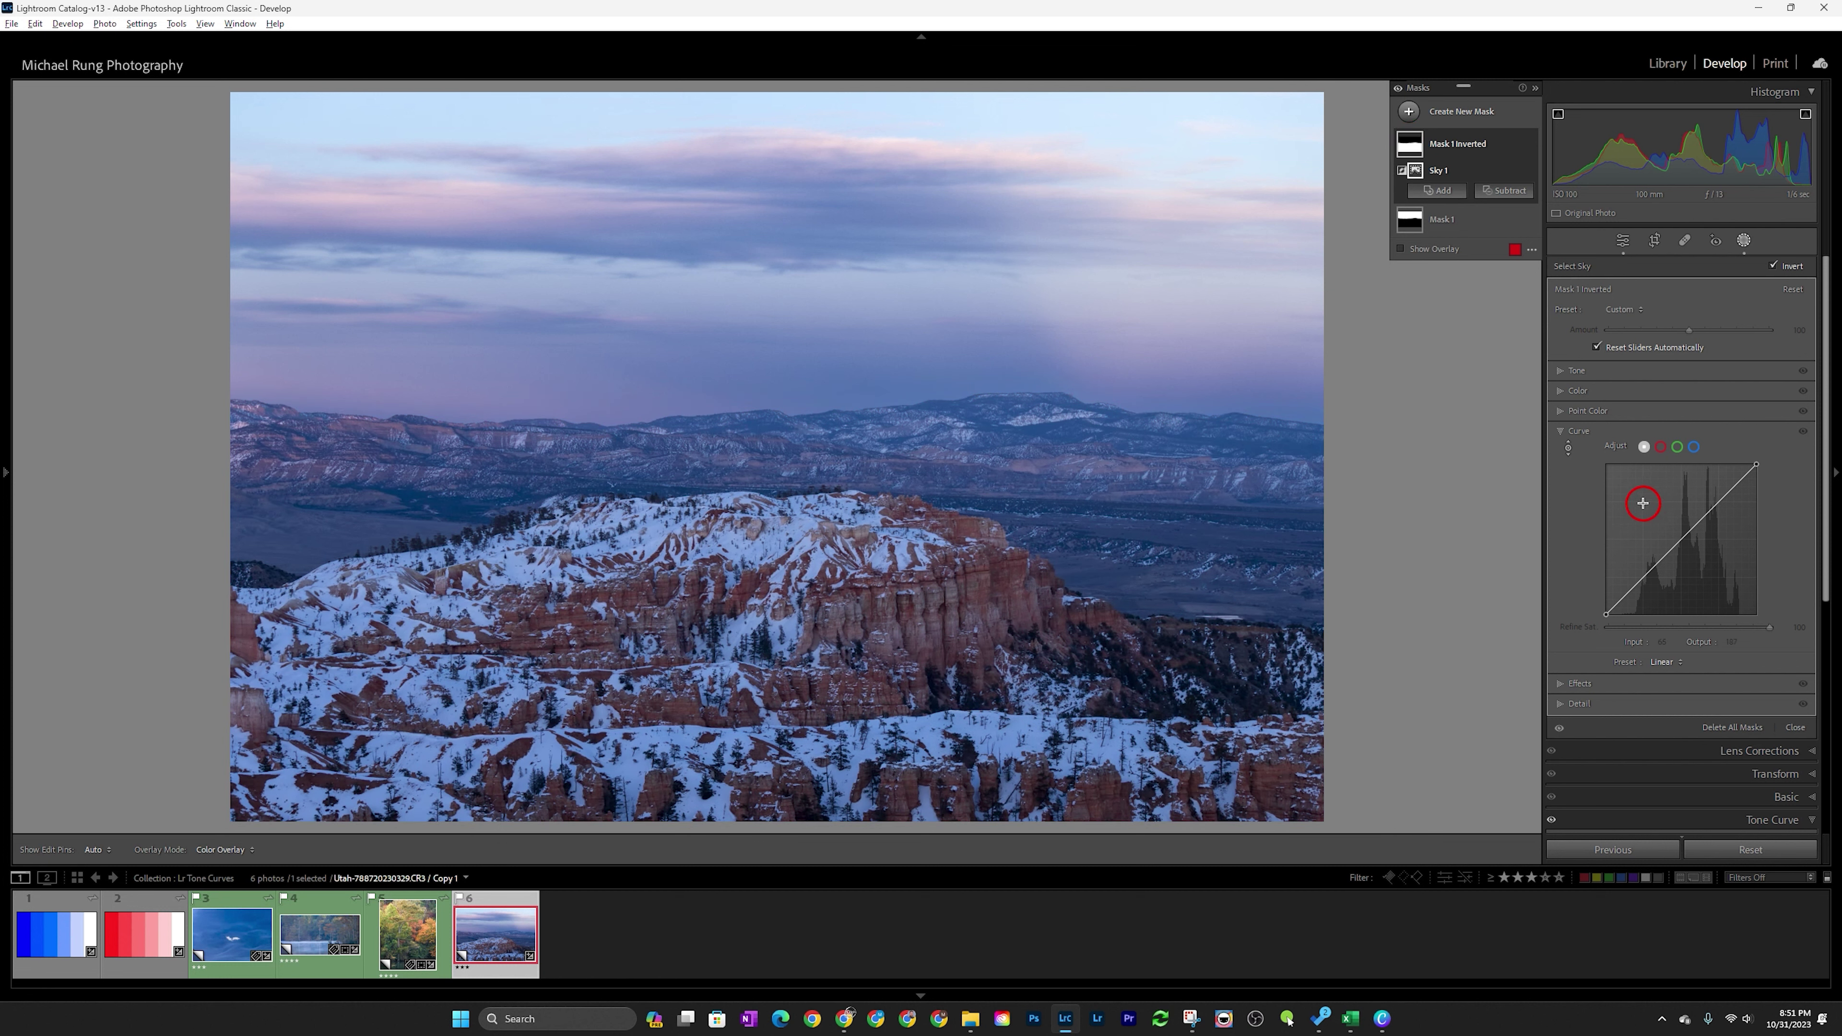
- Pull Mask 1 Inverted's curve white point left to brighten the landscape, keeping the black point output at 0
click(1754, 465)
mouse_move(1754, 466)
mouse_down()
mouse_move(1728, 465)
mouse_move(1746, 465)
mouse_up()
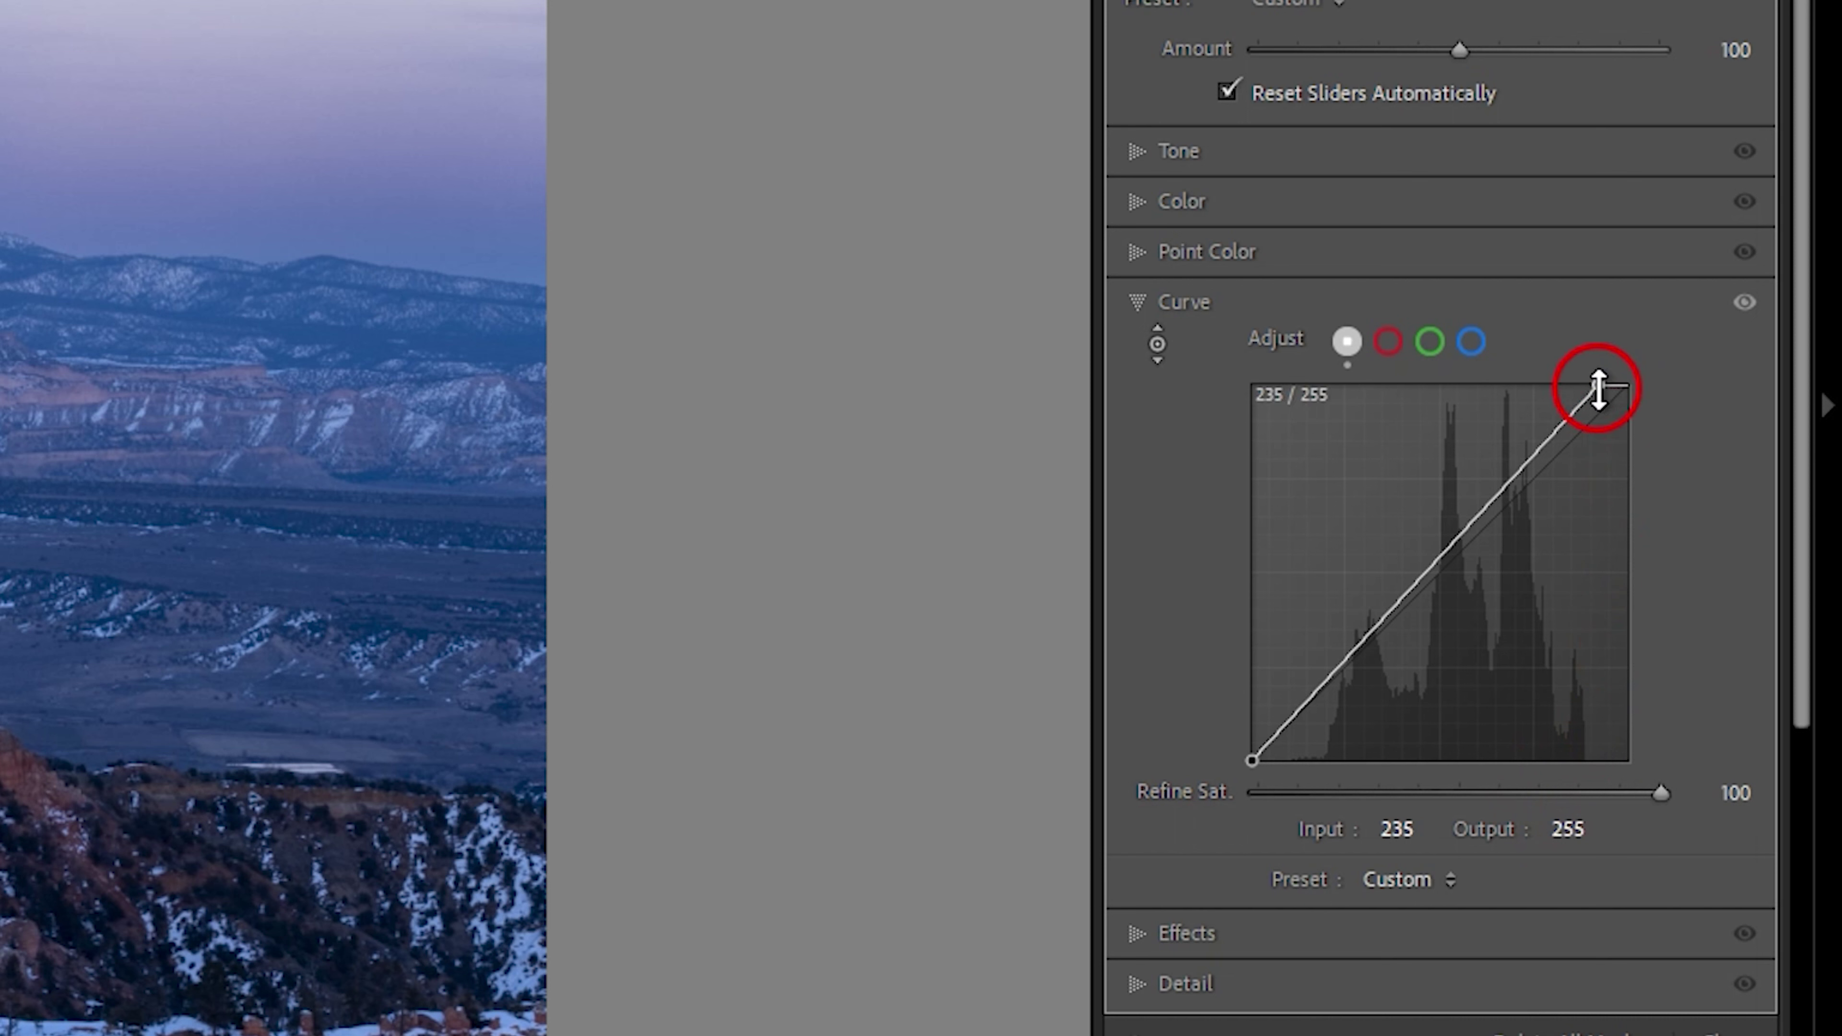
mouse_move(1598, 388)
mouse_down()
mouse_move(1575, 391)
mouse_move(1591, 386)
mouse_up()
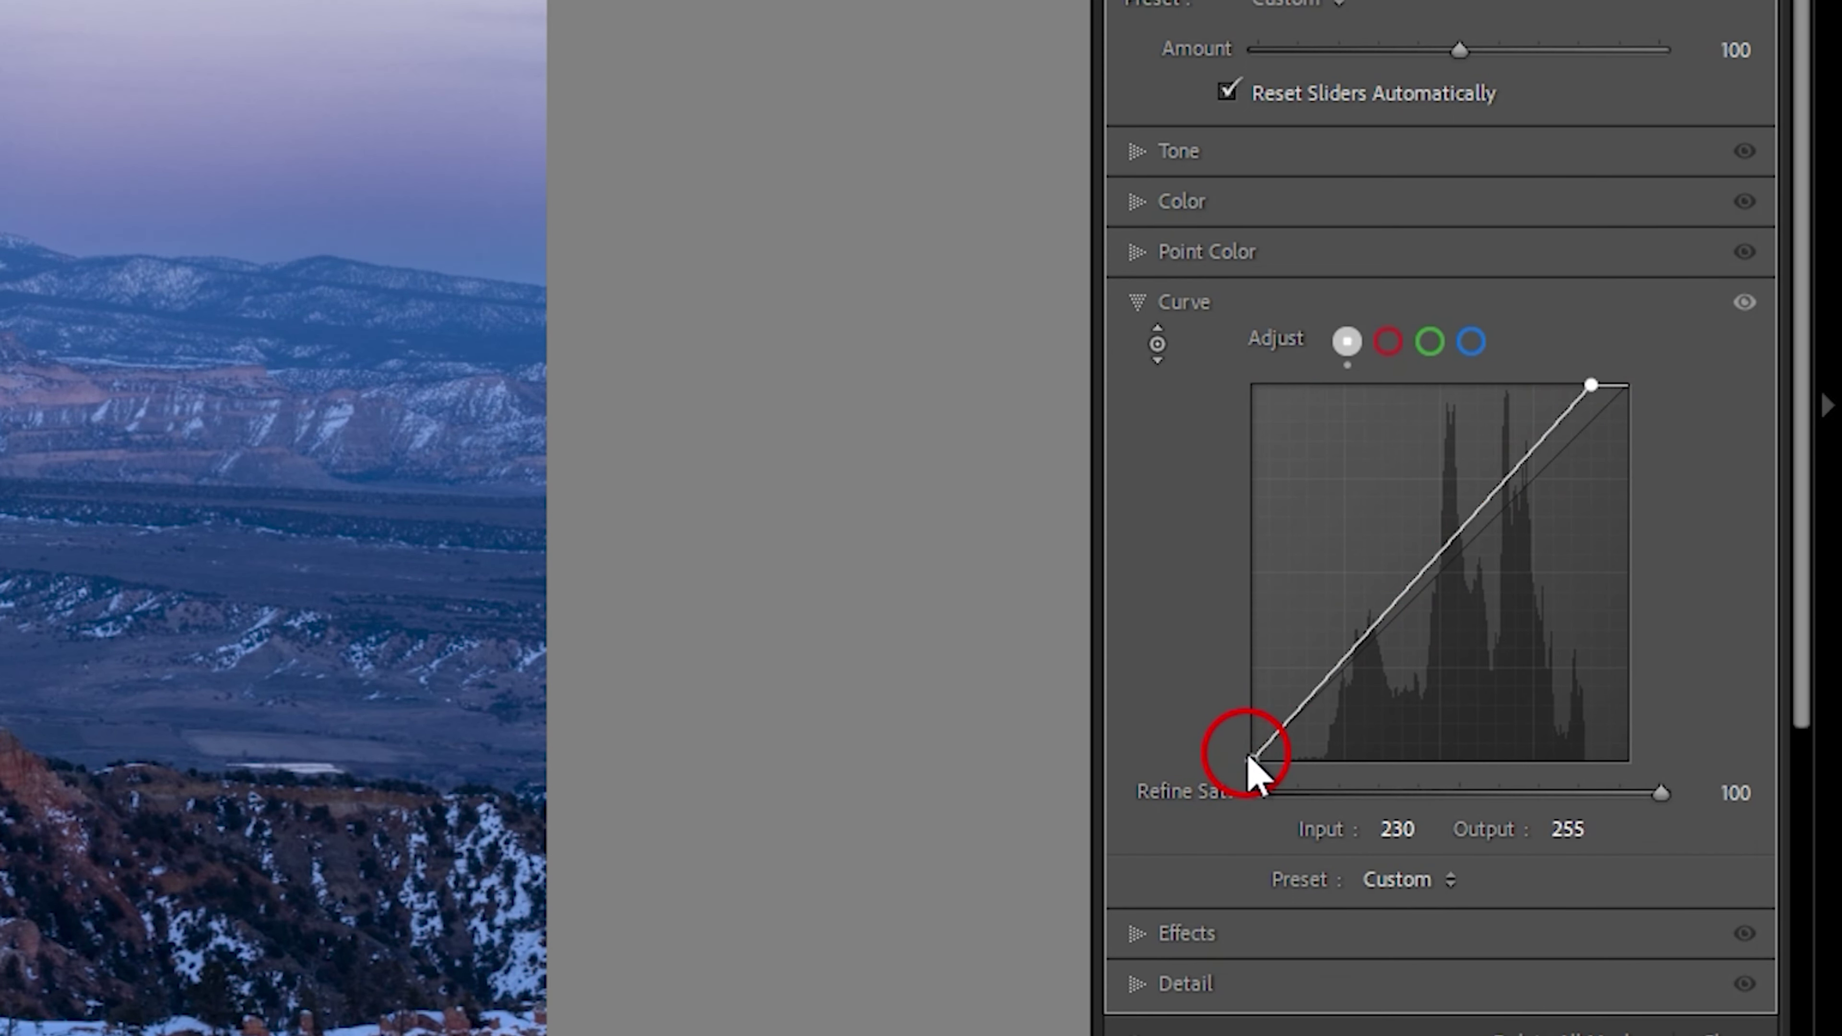
drag(1250, 760, 1259, 762)
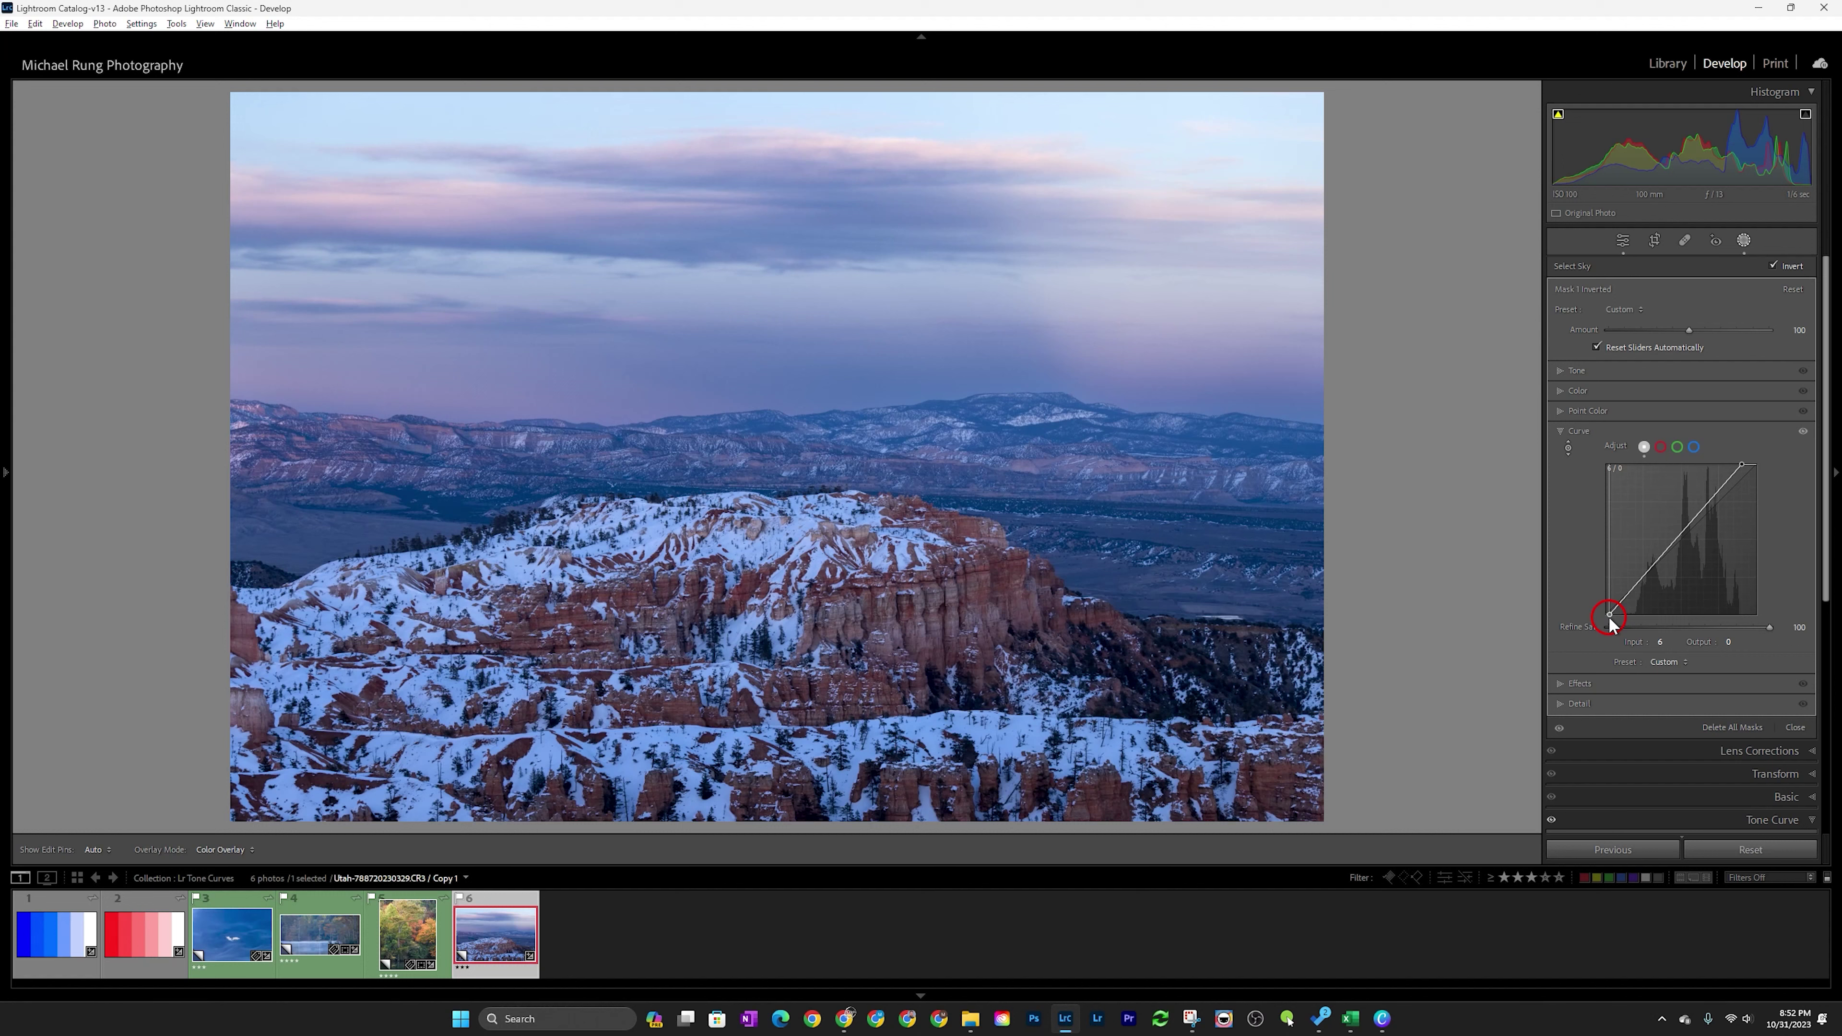
mouse_move(1609, 619)
mouse_down()
mouse_move(1622, 629)
mouse_move(1603, 633)
mouse_up()
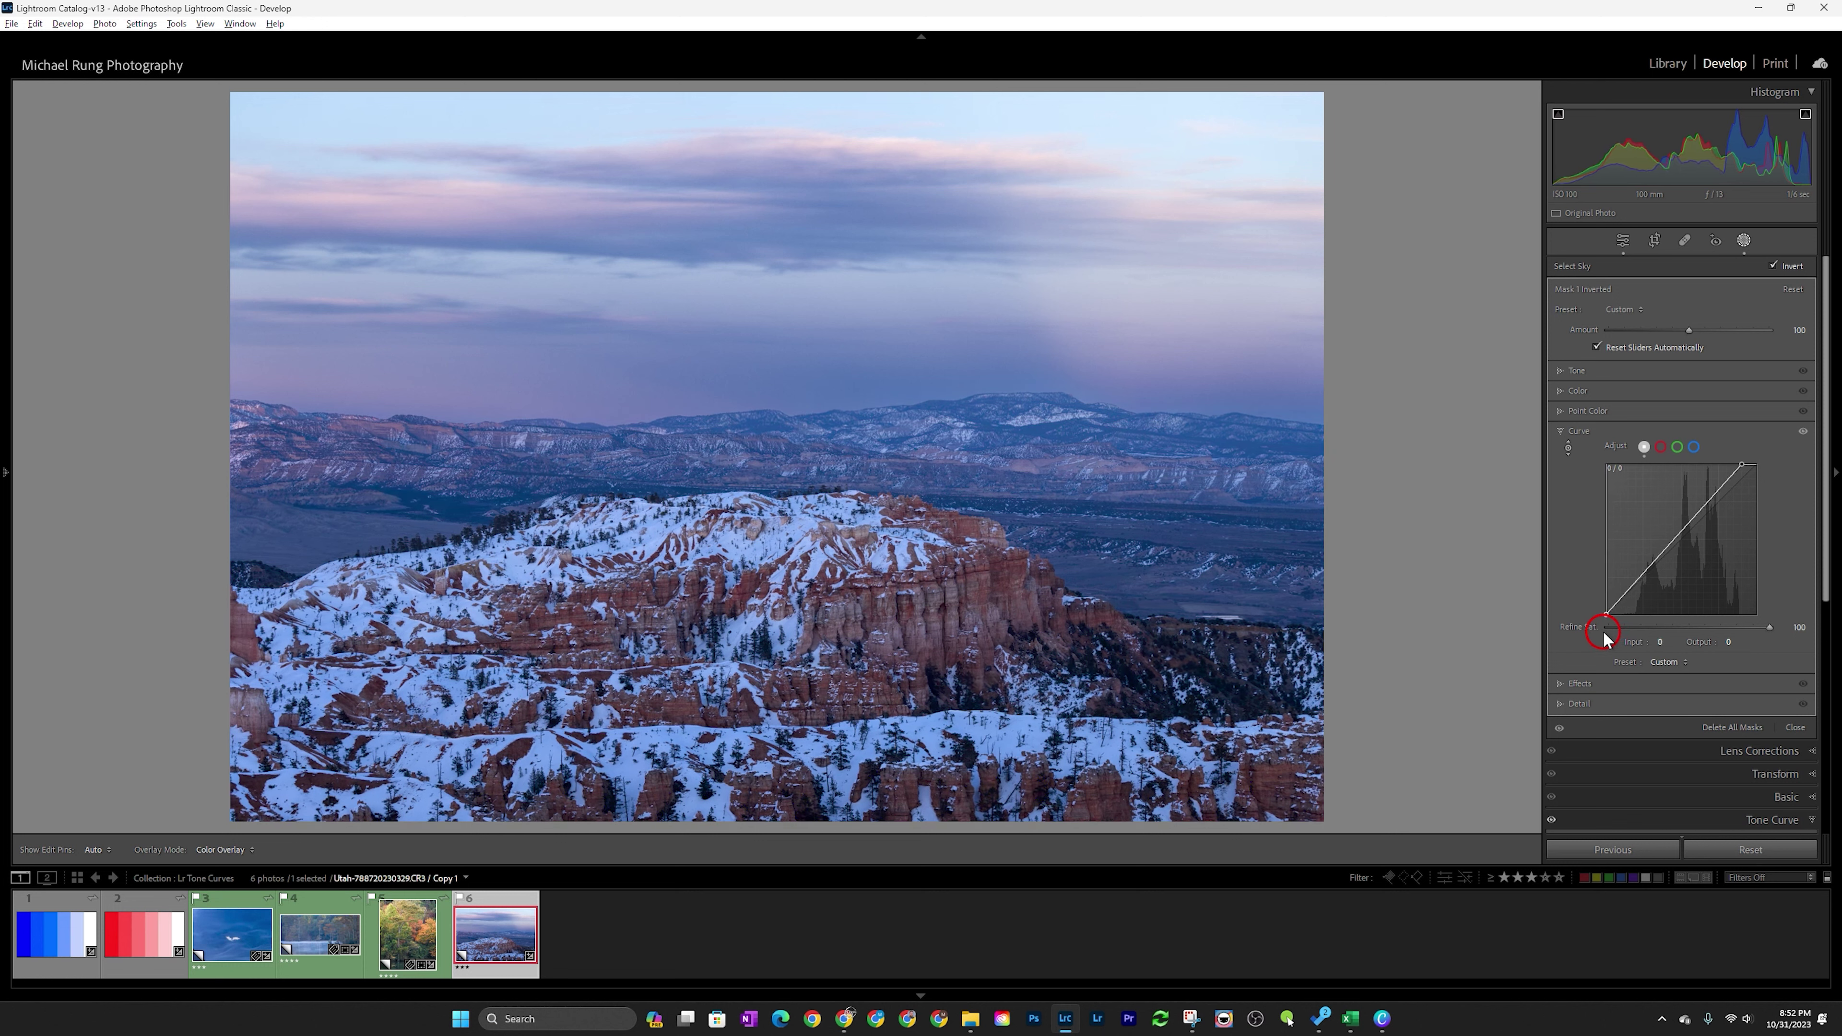
drag(1603, 633, 1599, 595)
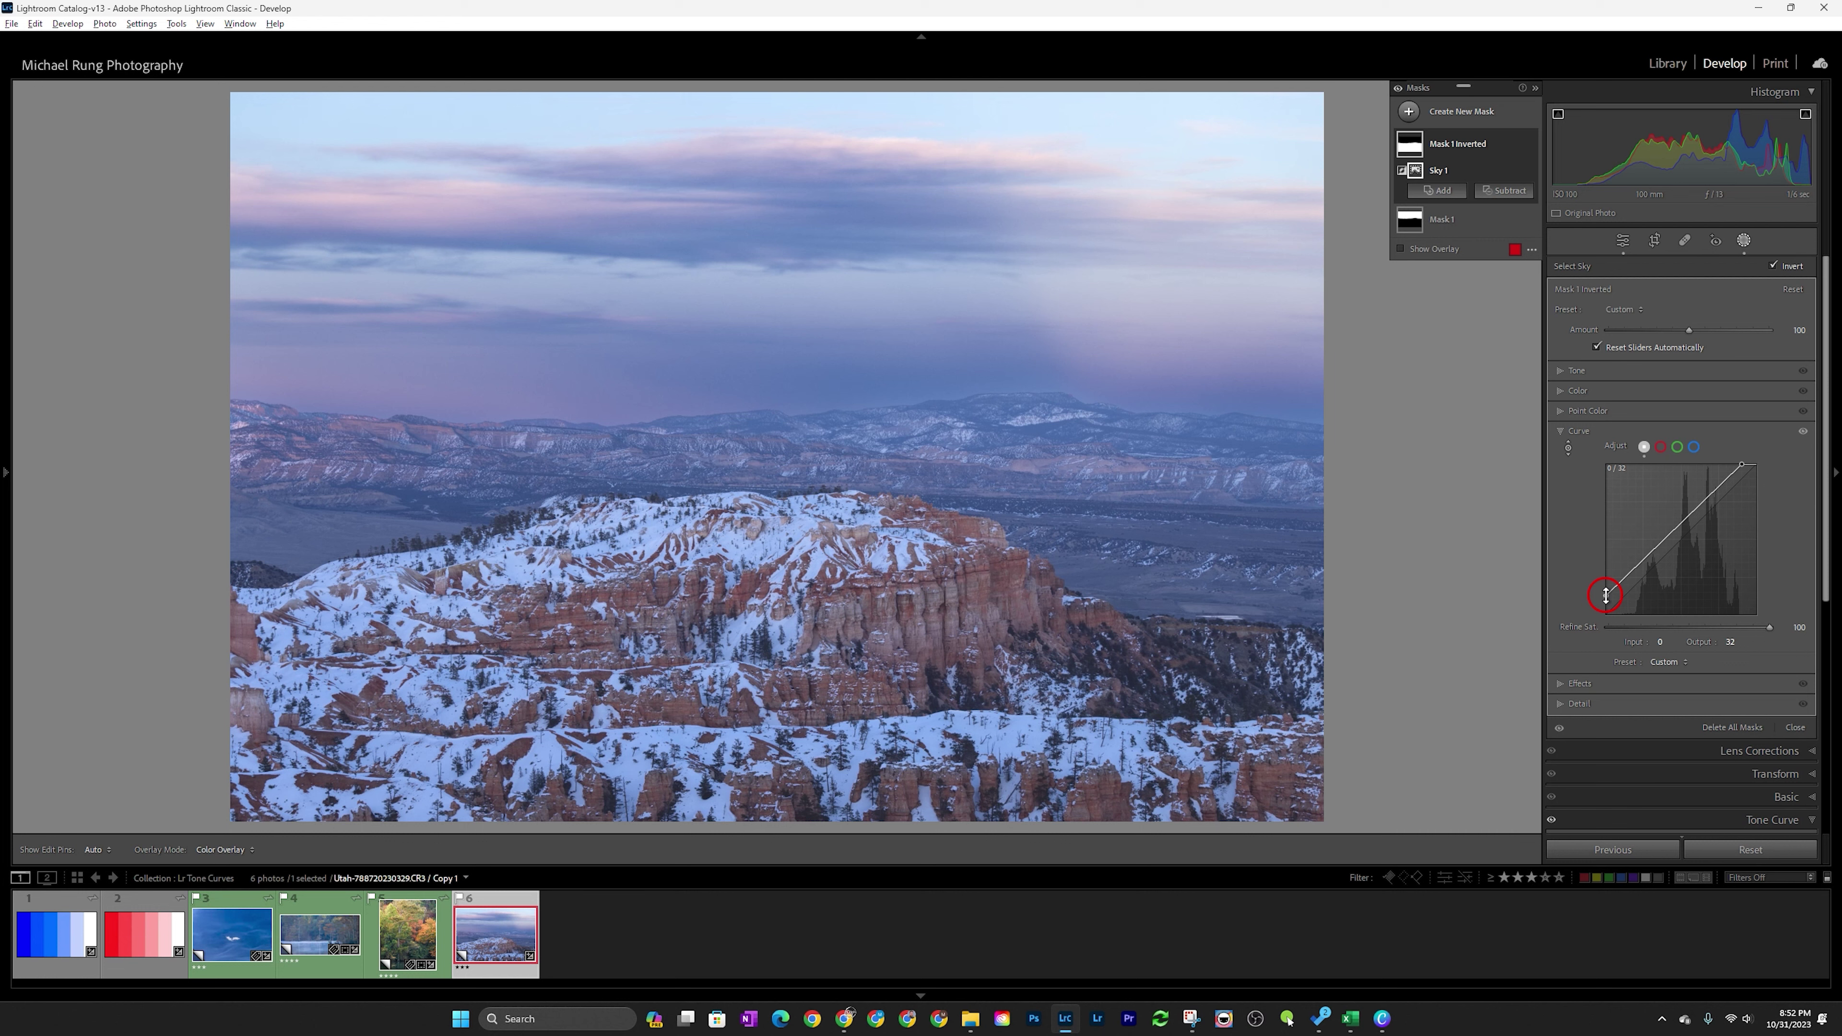
drag(1605, 595, 1599, 617)
click(1568, 447)
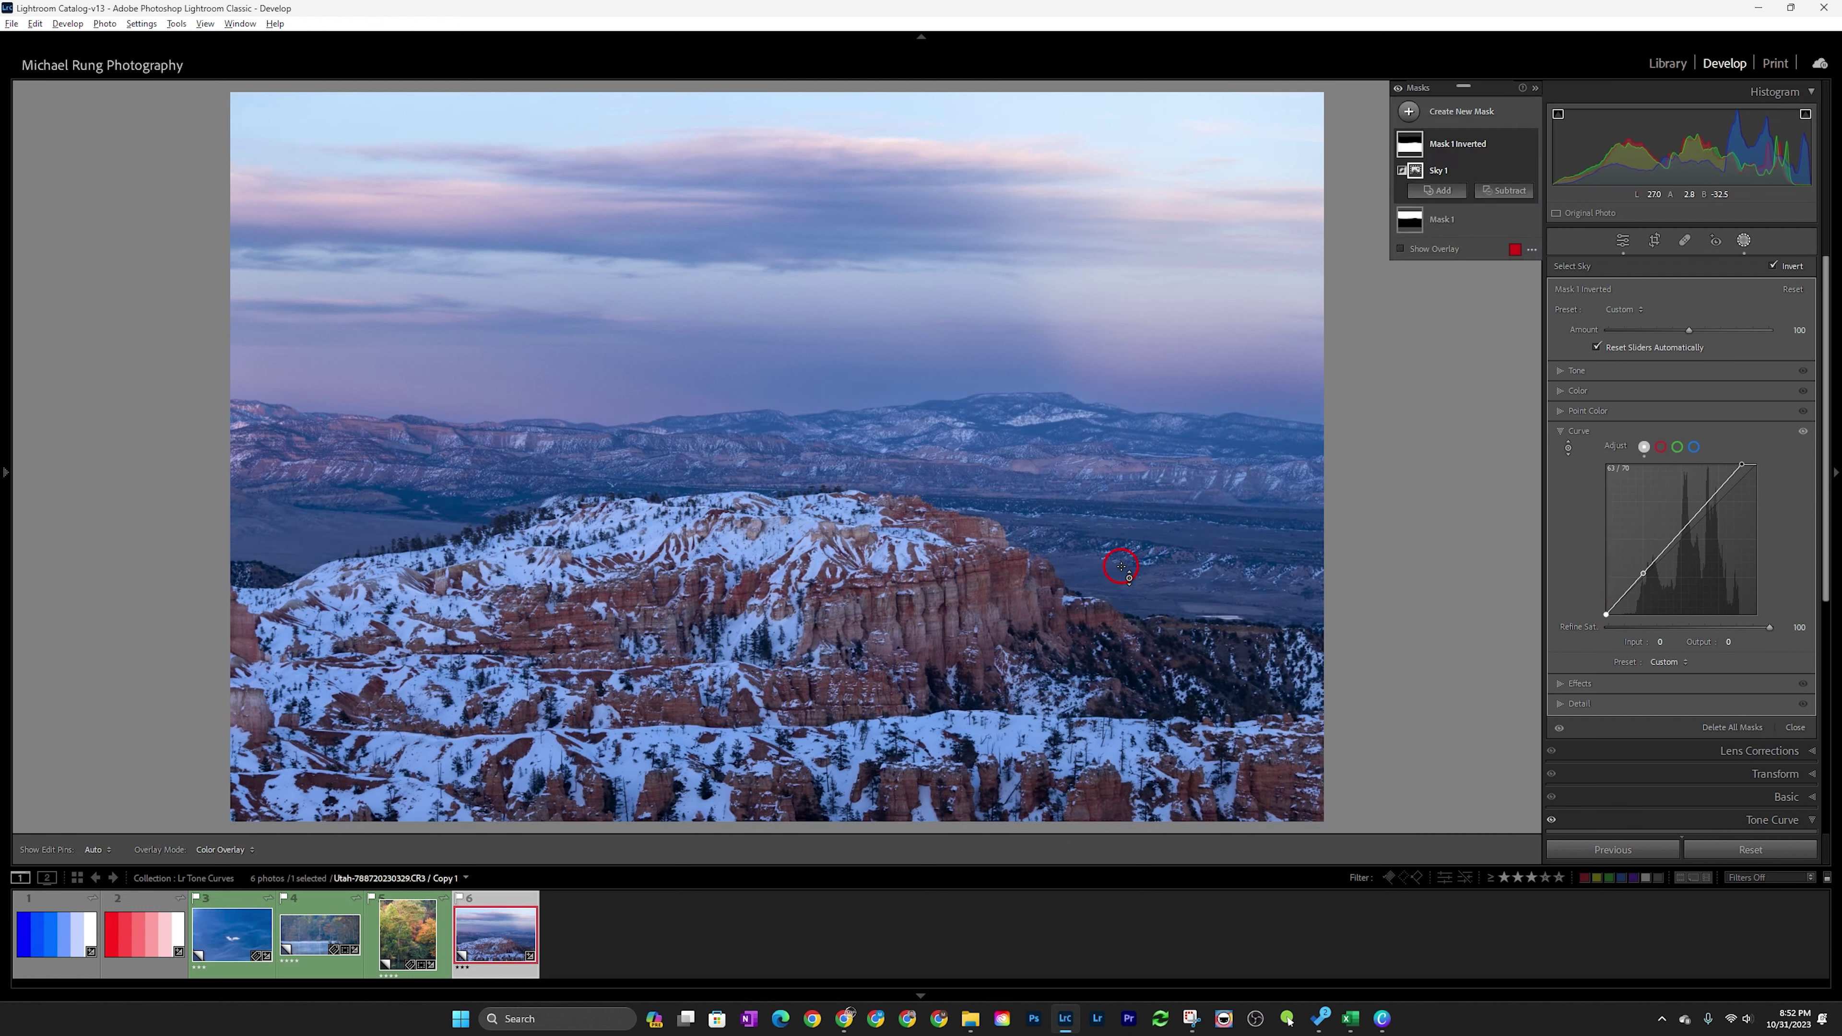
- On the zoomed red cliff, raise a midtone and lower a shadow point for an S-curve, then fit the view
click(952, 586)
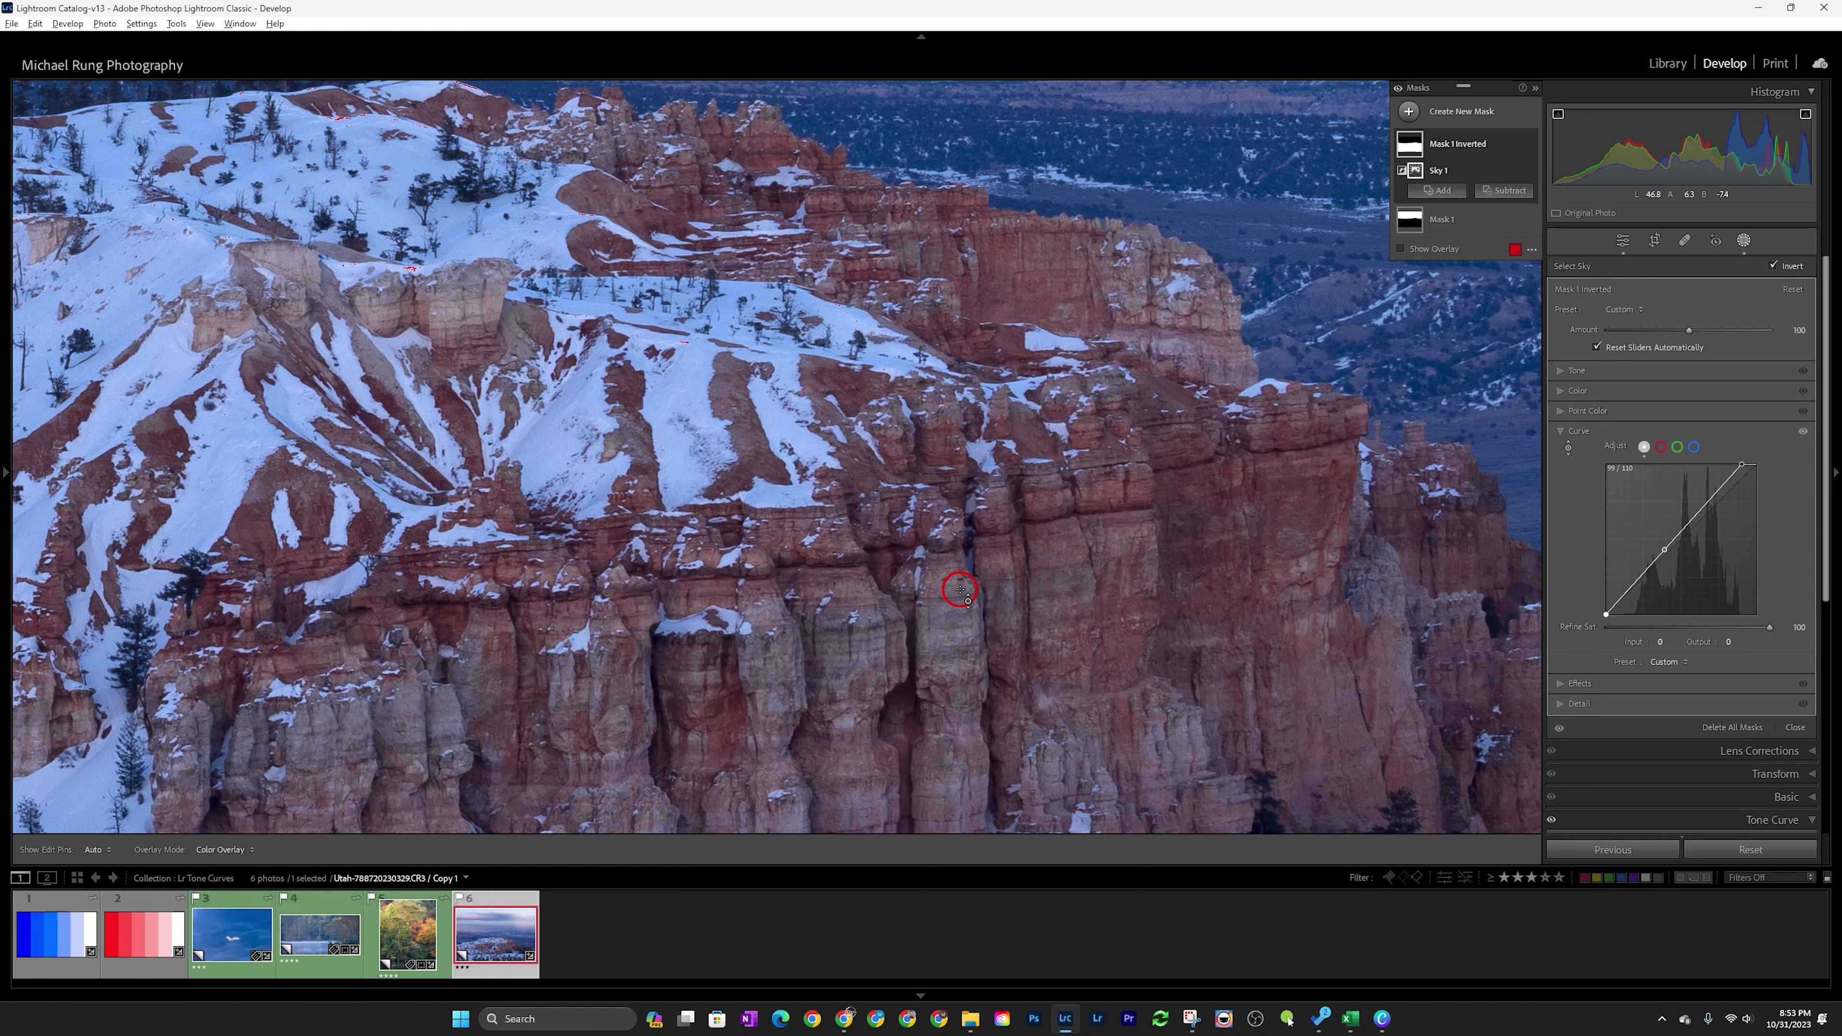
drag(959, 589, 962, 577)
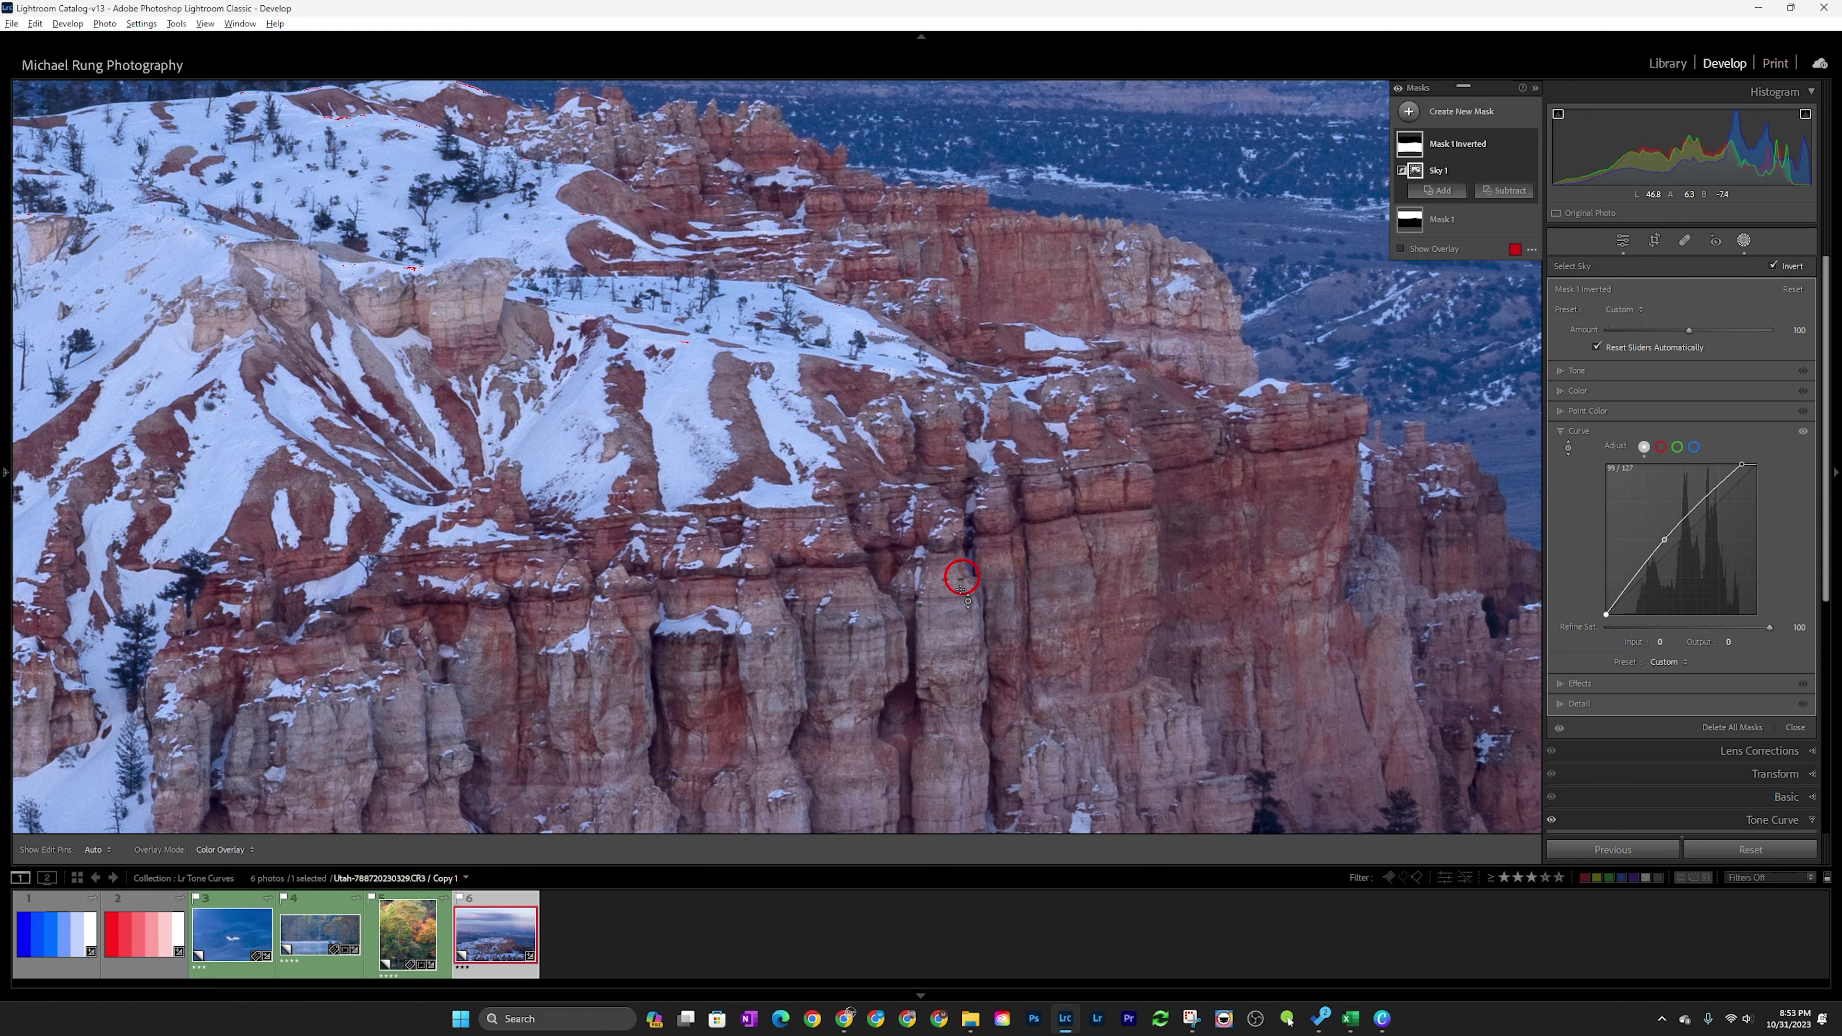
drag(1004, 675, 1005, 679)
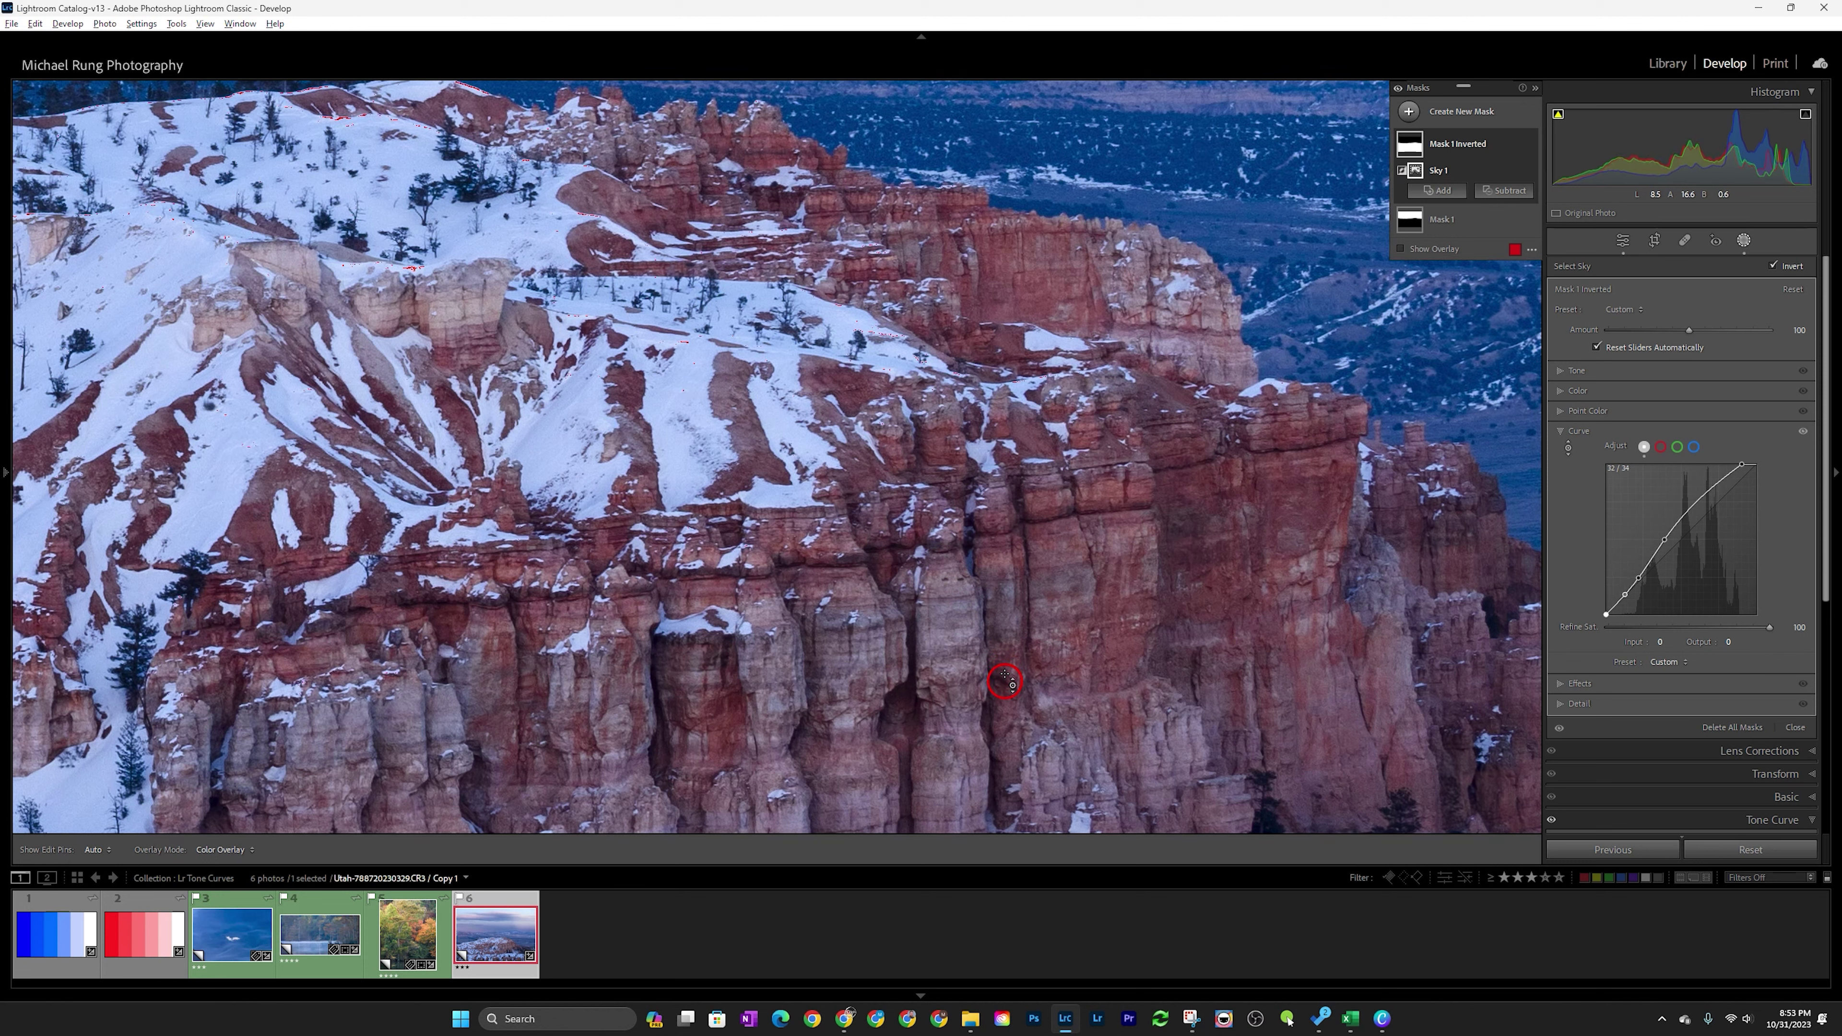
key(z)
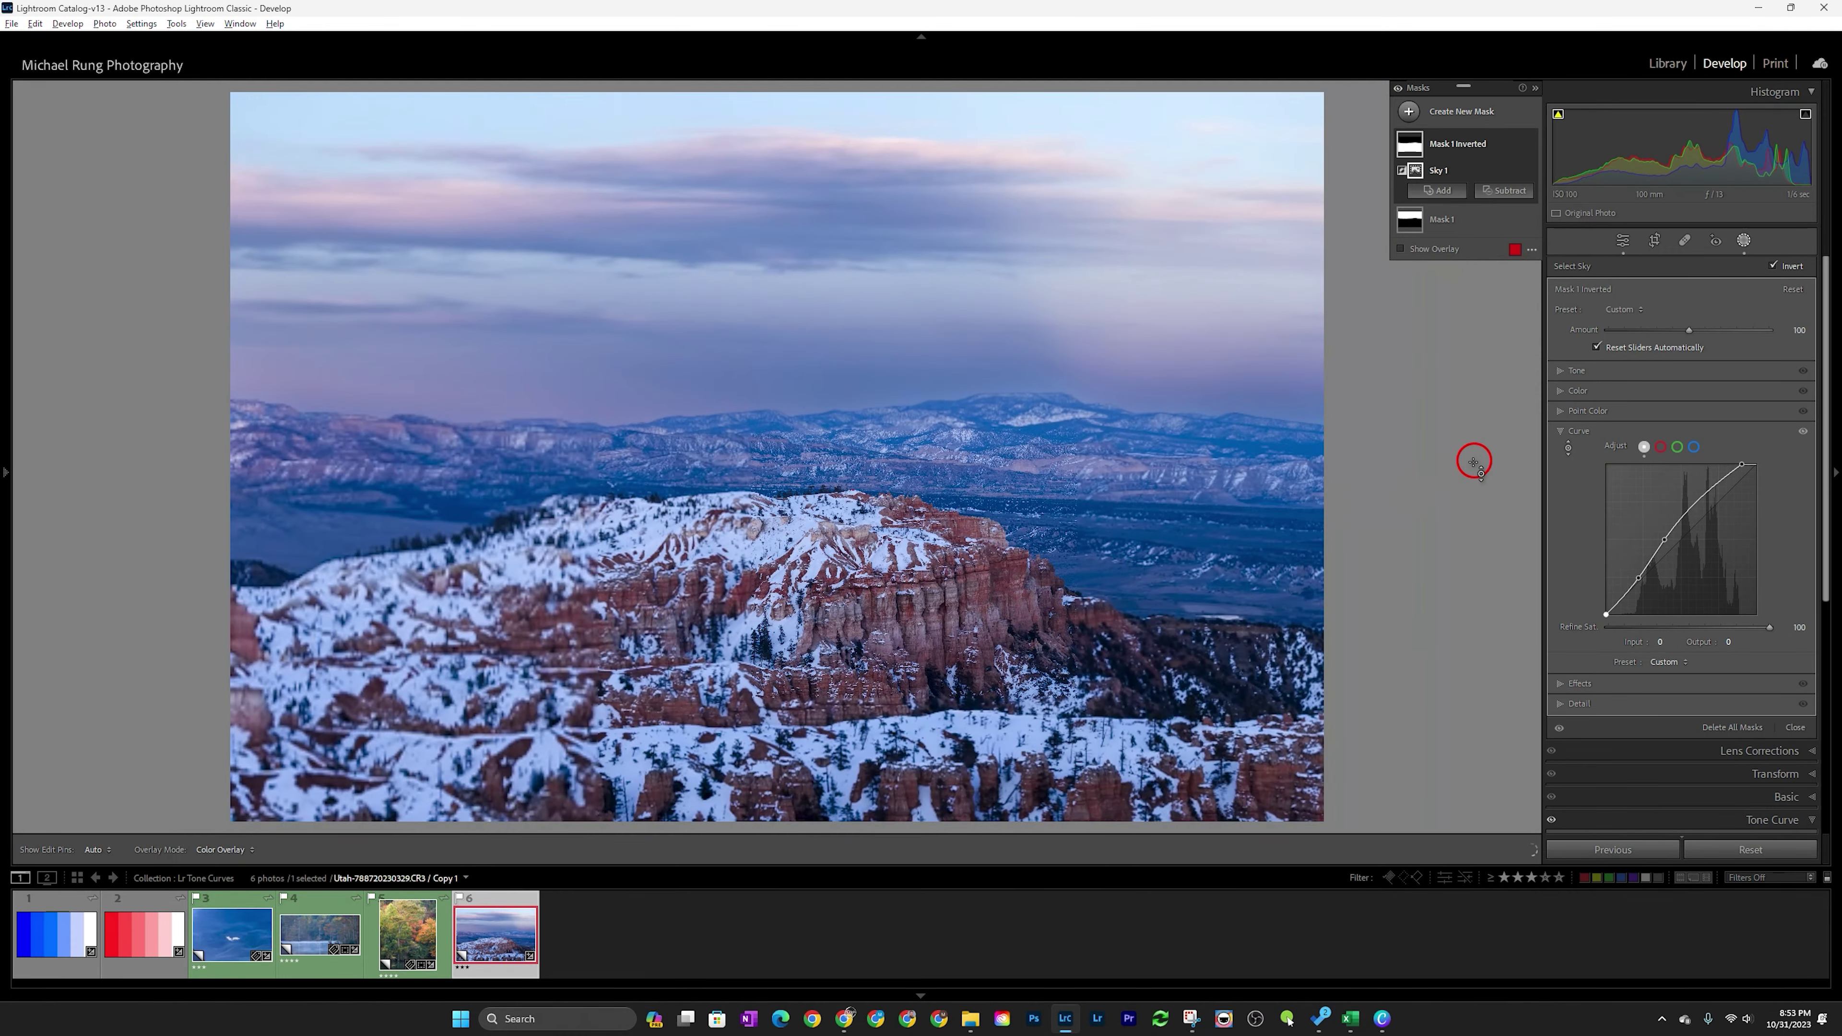
drag(1802, 433, 1802, 432)
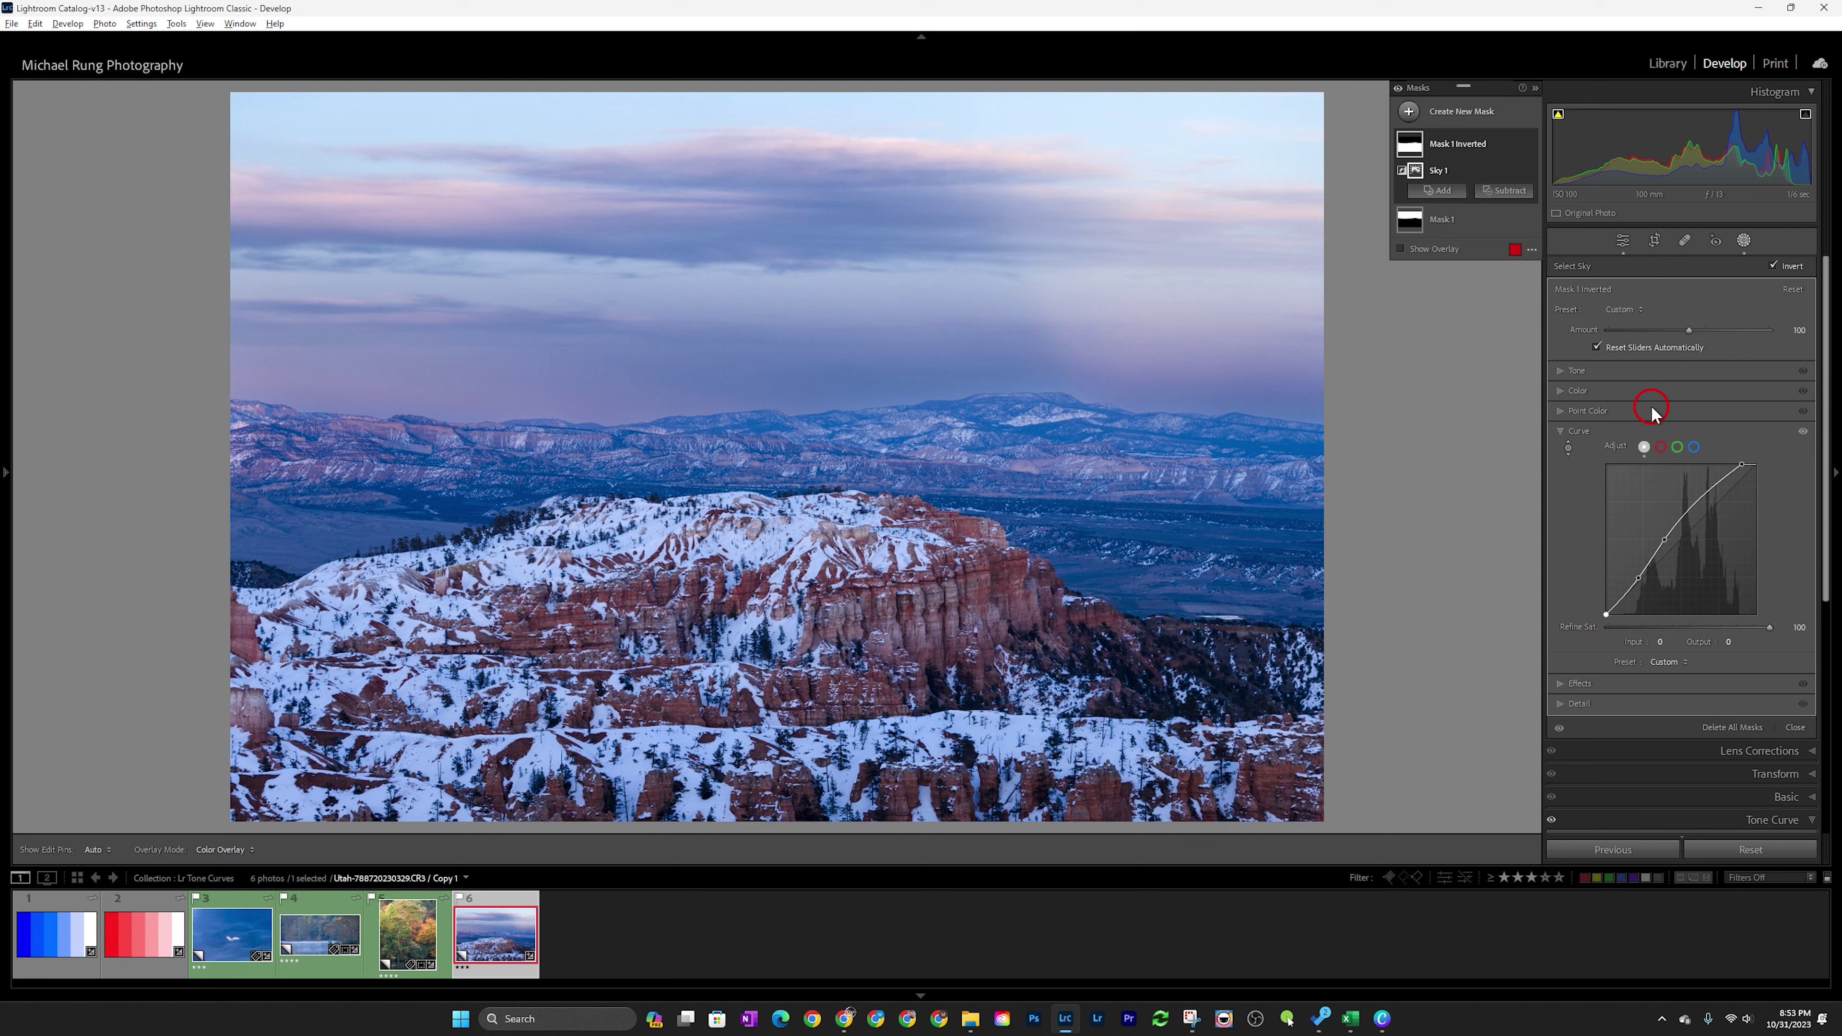
drag(1808, 434, 1807, 438)
click(1805, 436)
click(1805, 435)
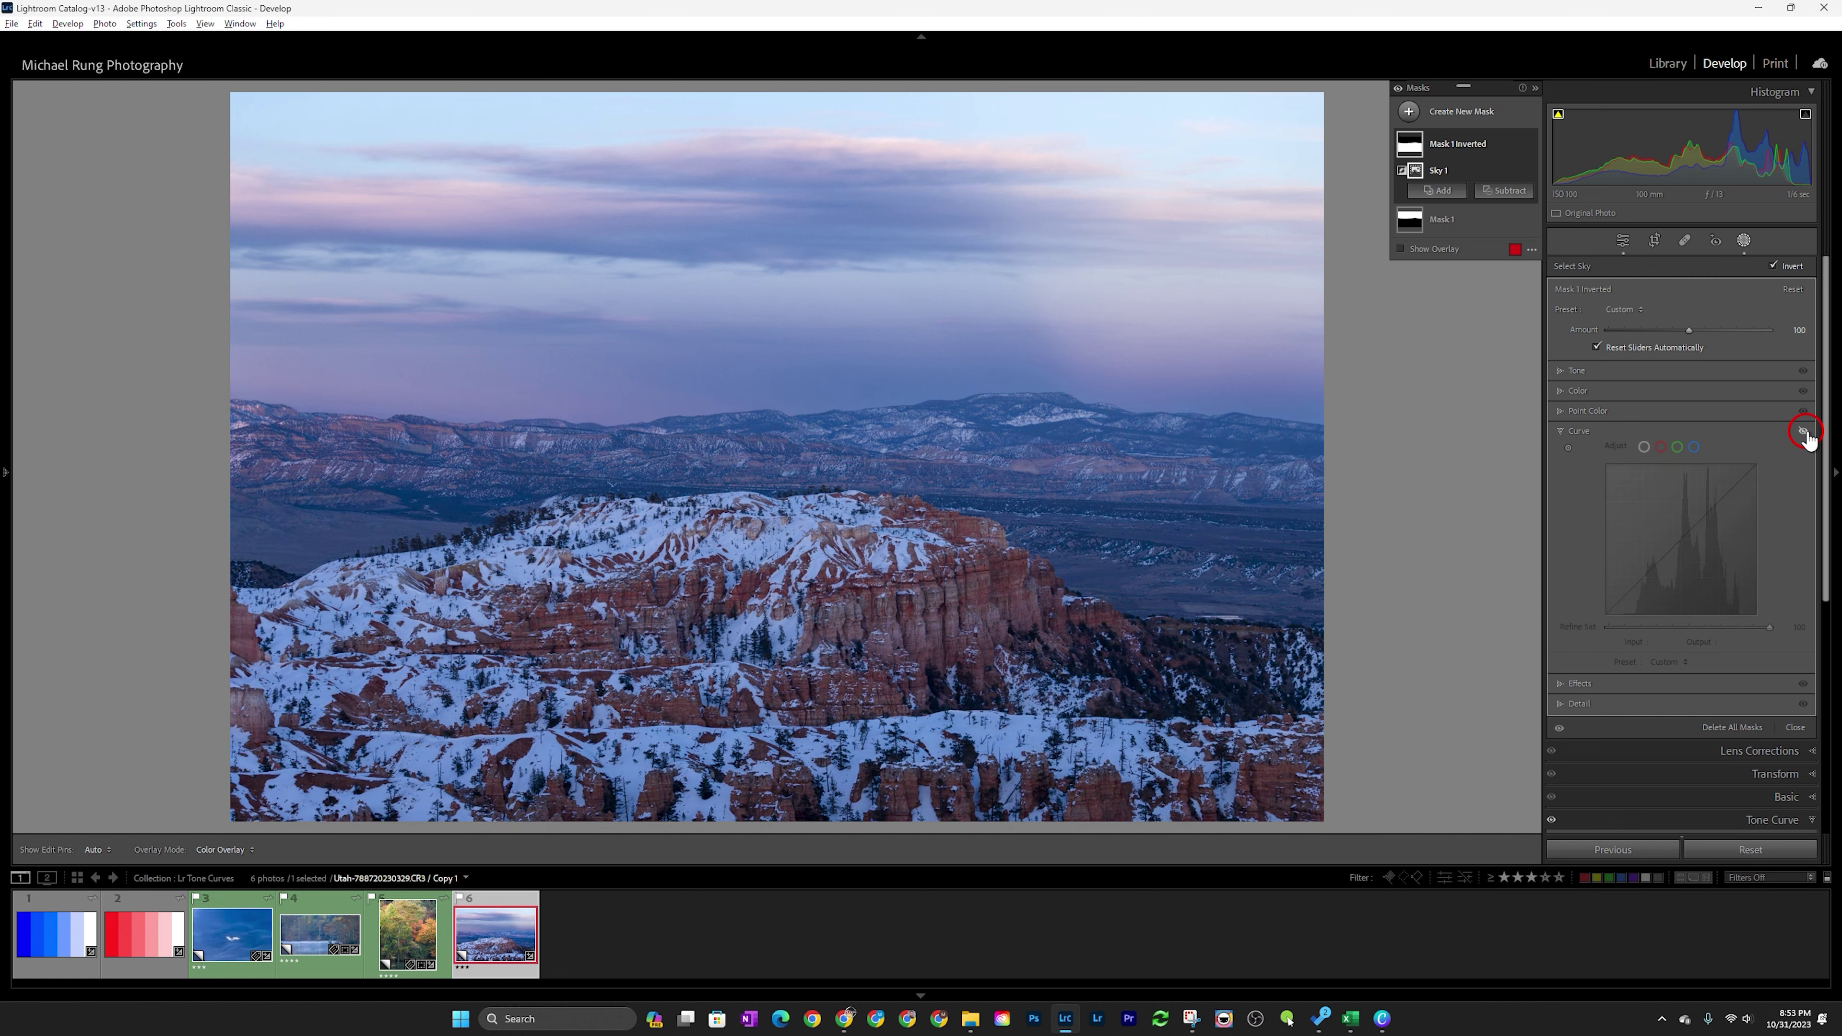
click(1806, 435)
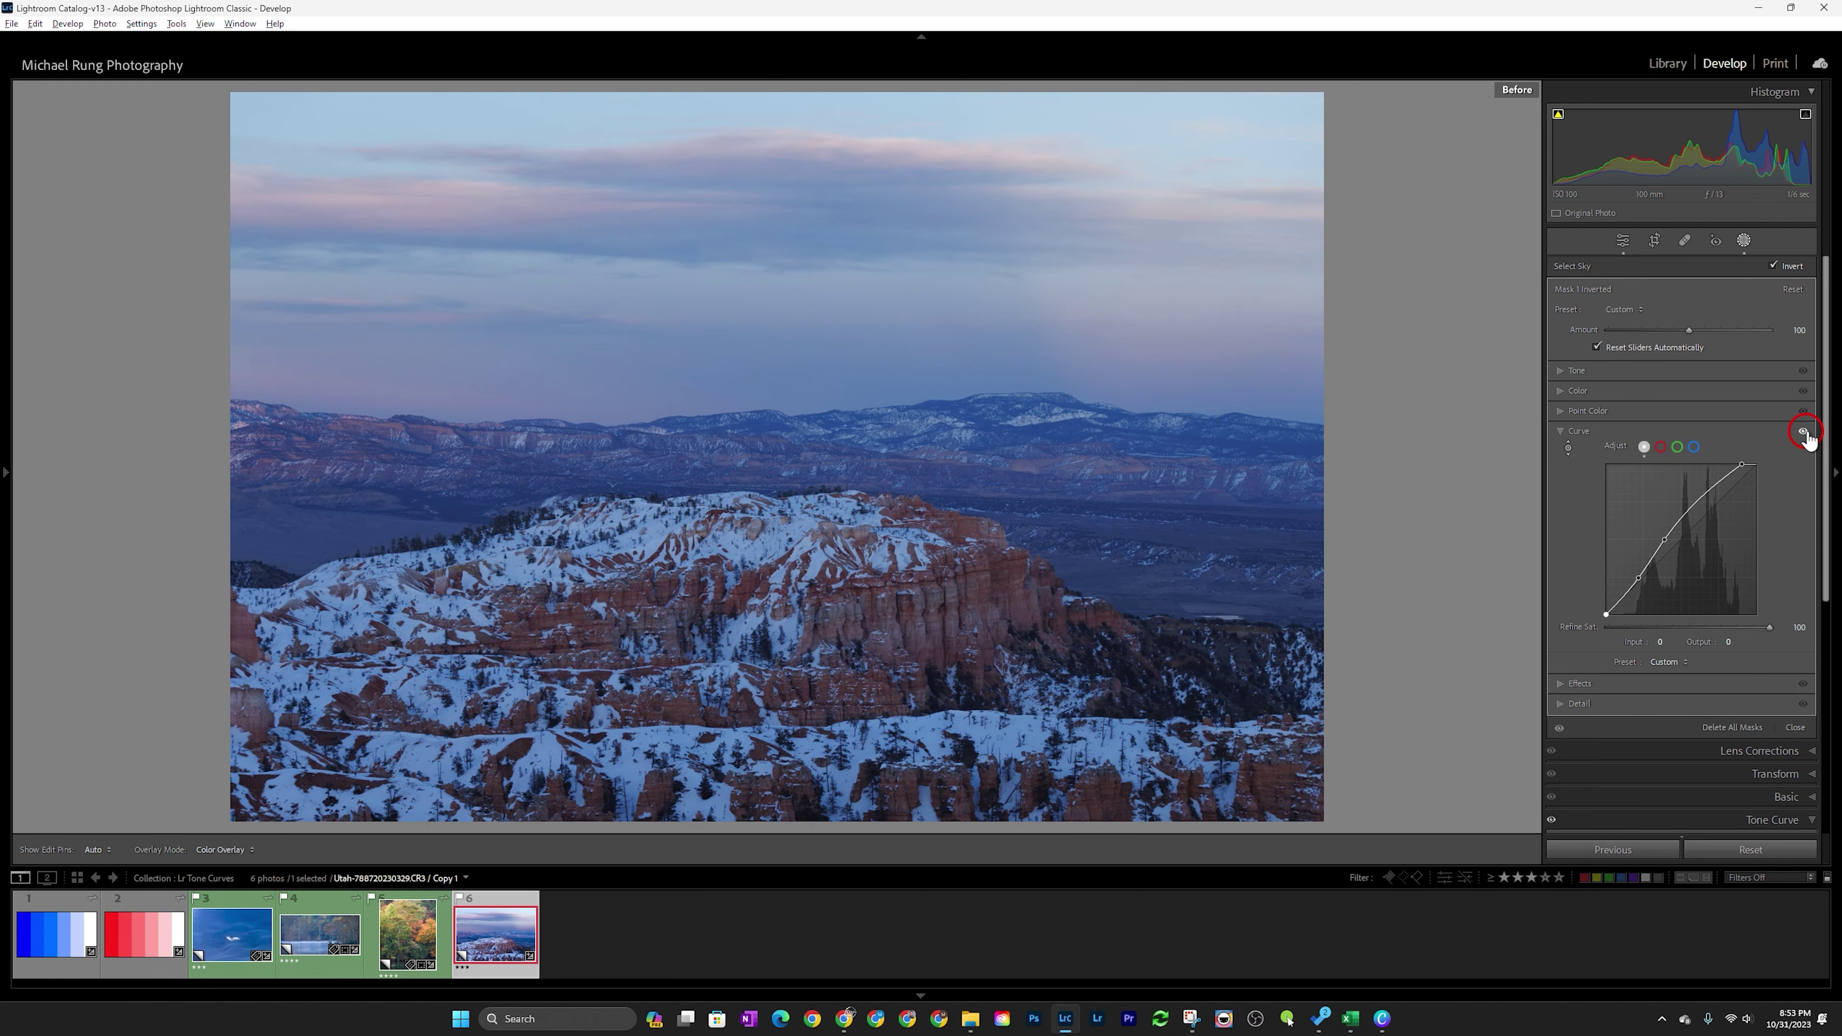
click(1803, 433)
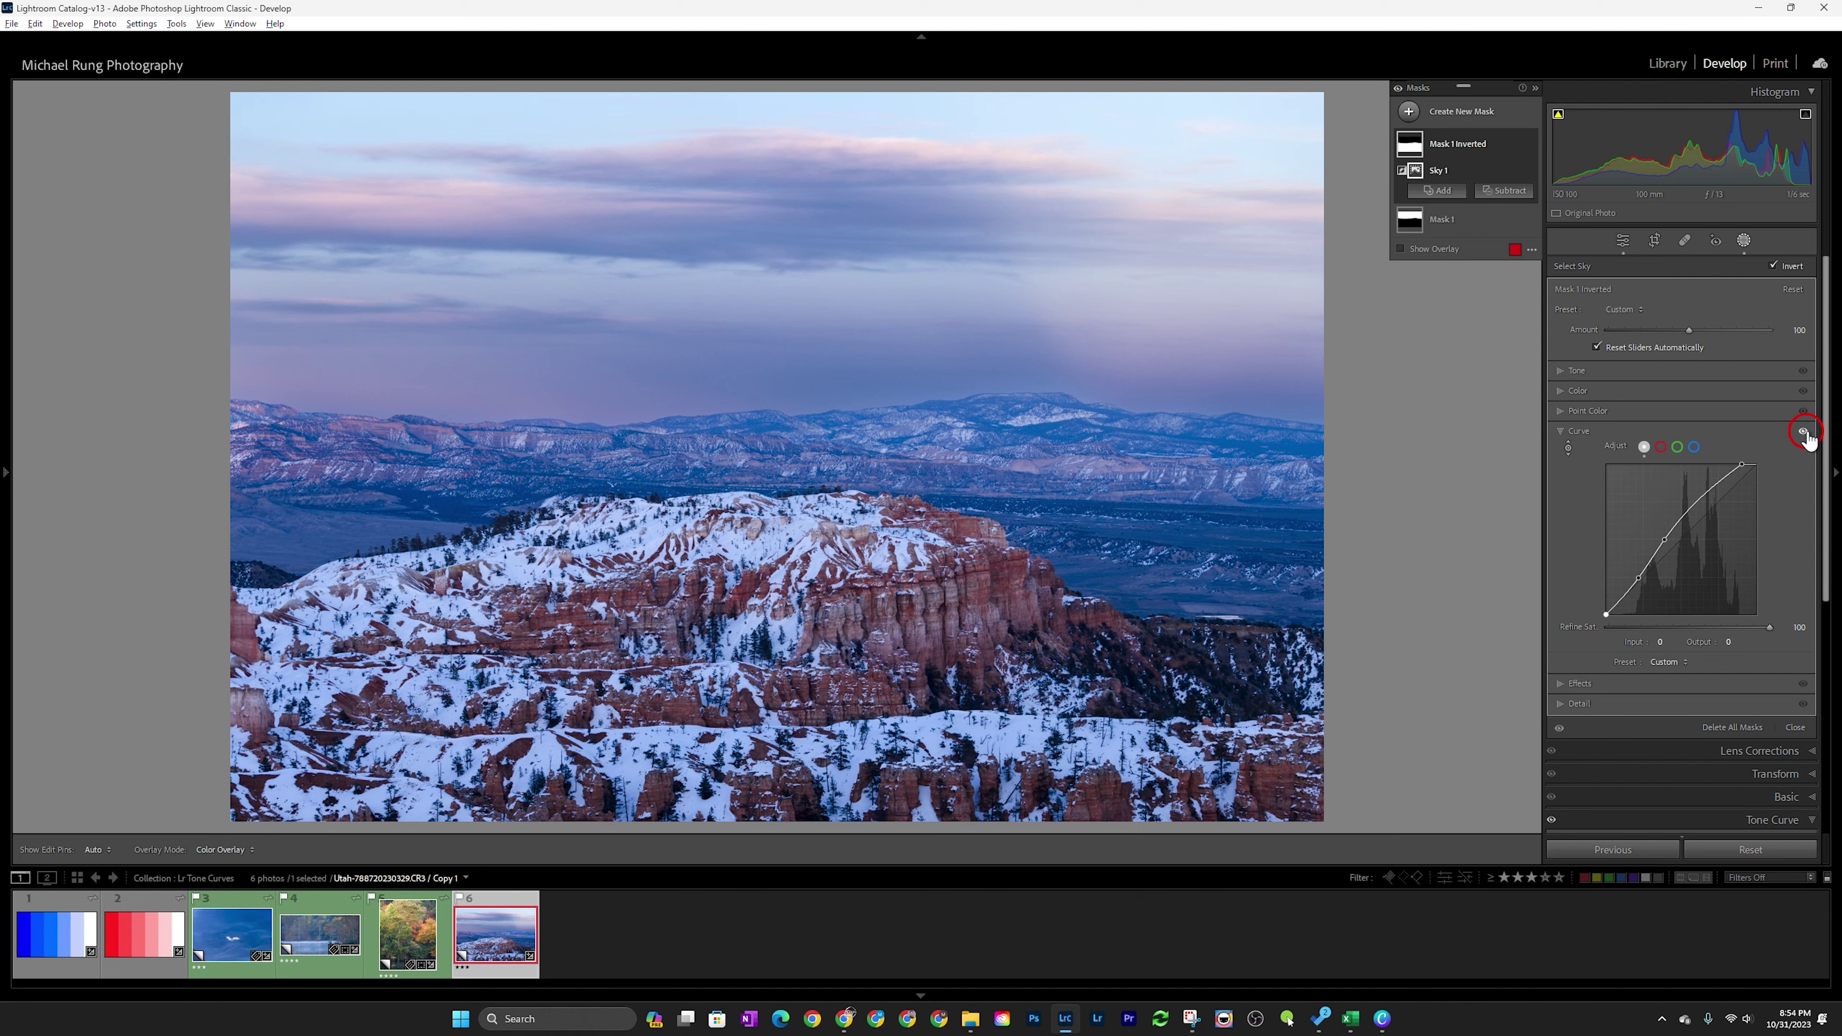
click(1803, 432)
click(1803, 433)
click(1803, 433)
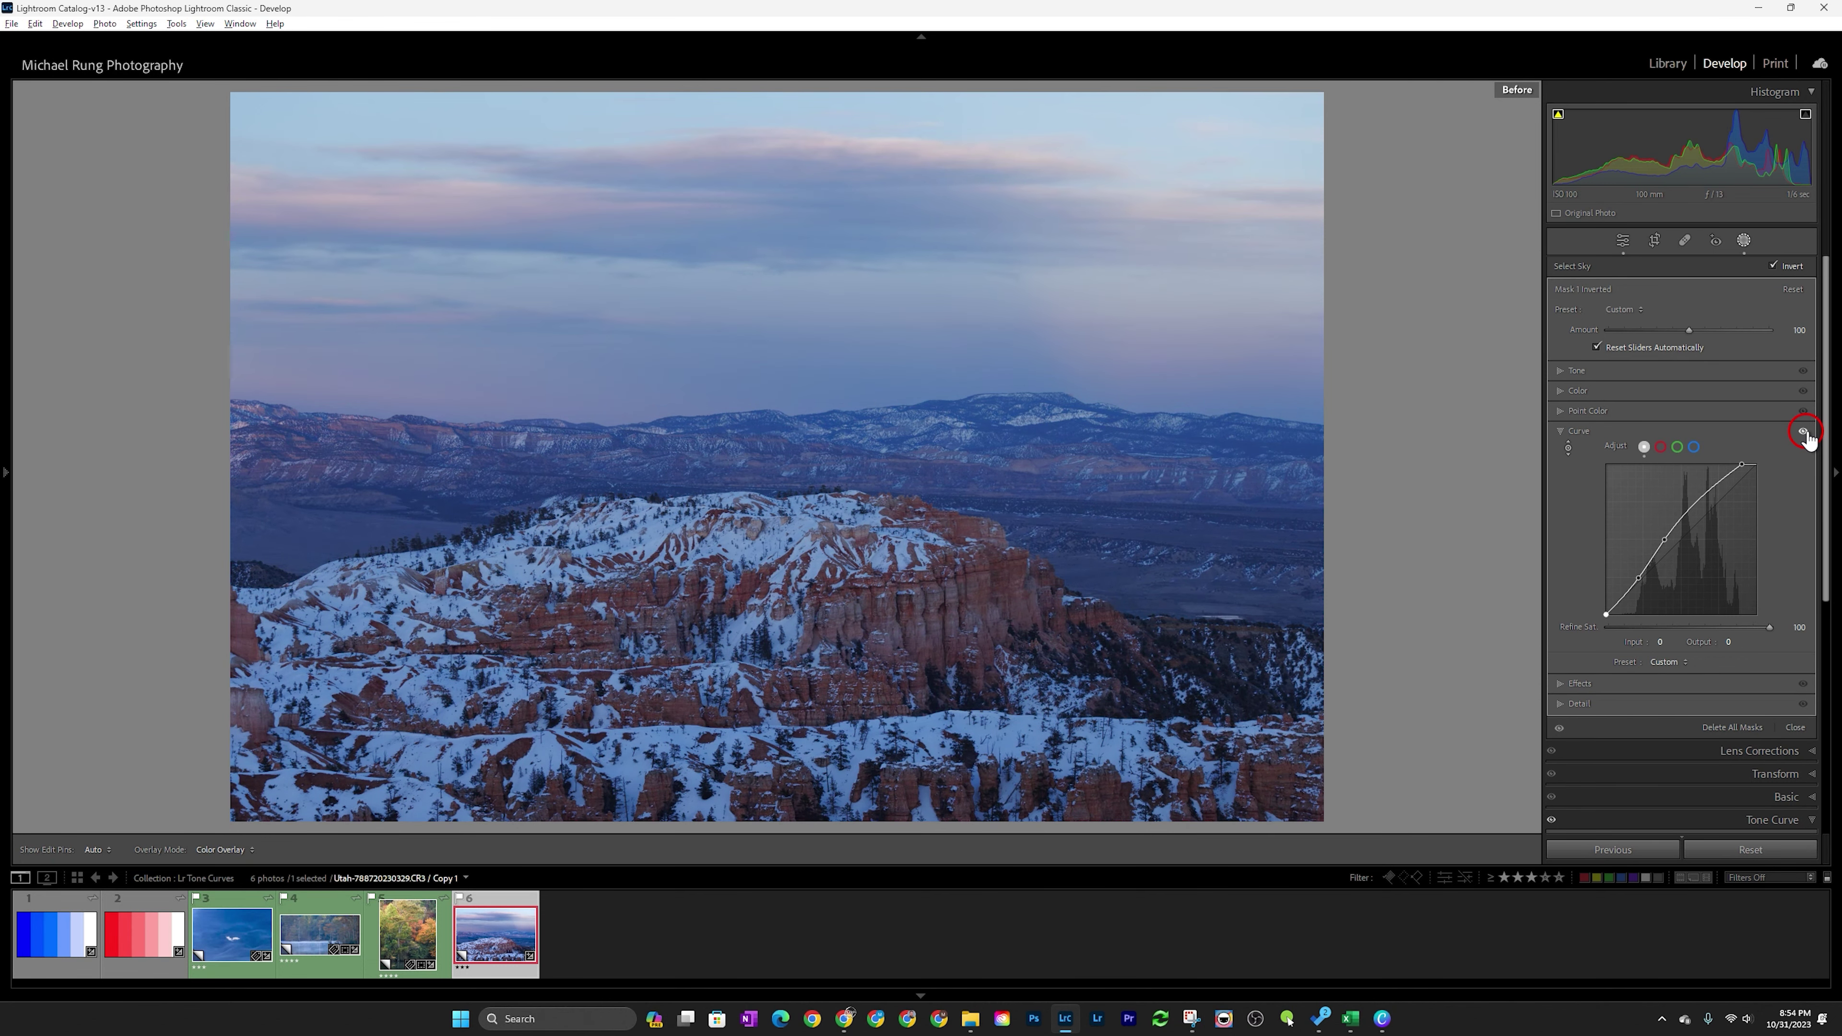
click(1804, 433)
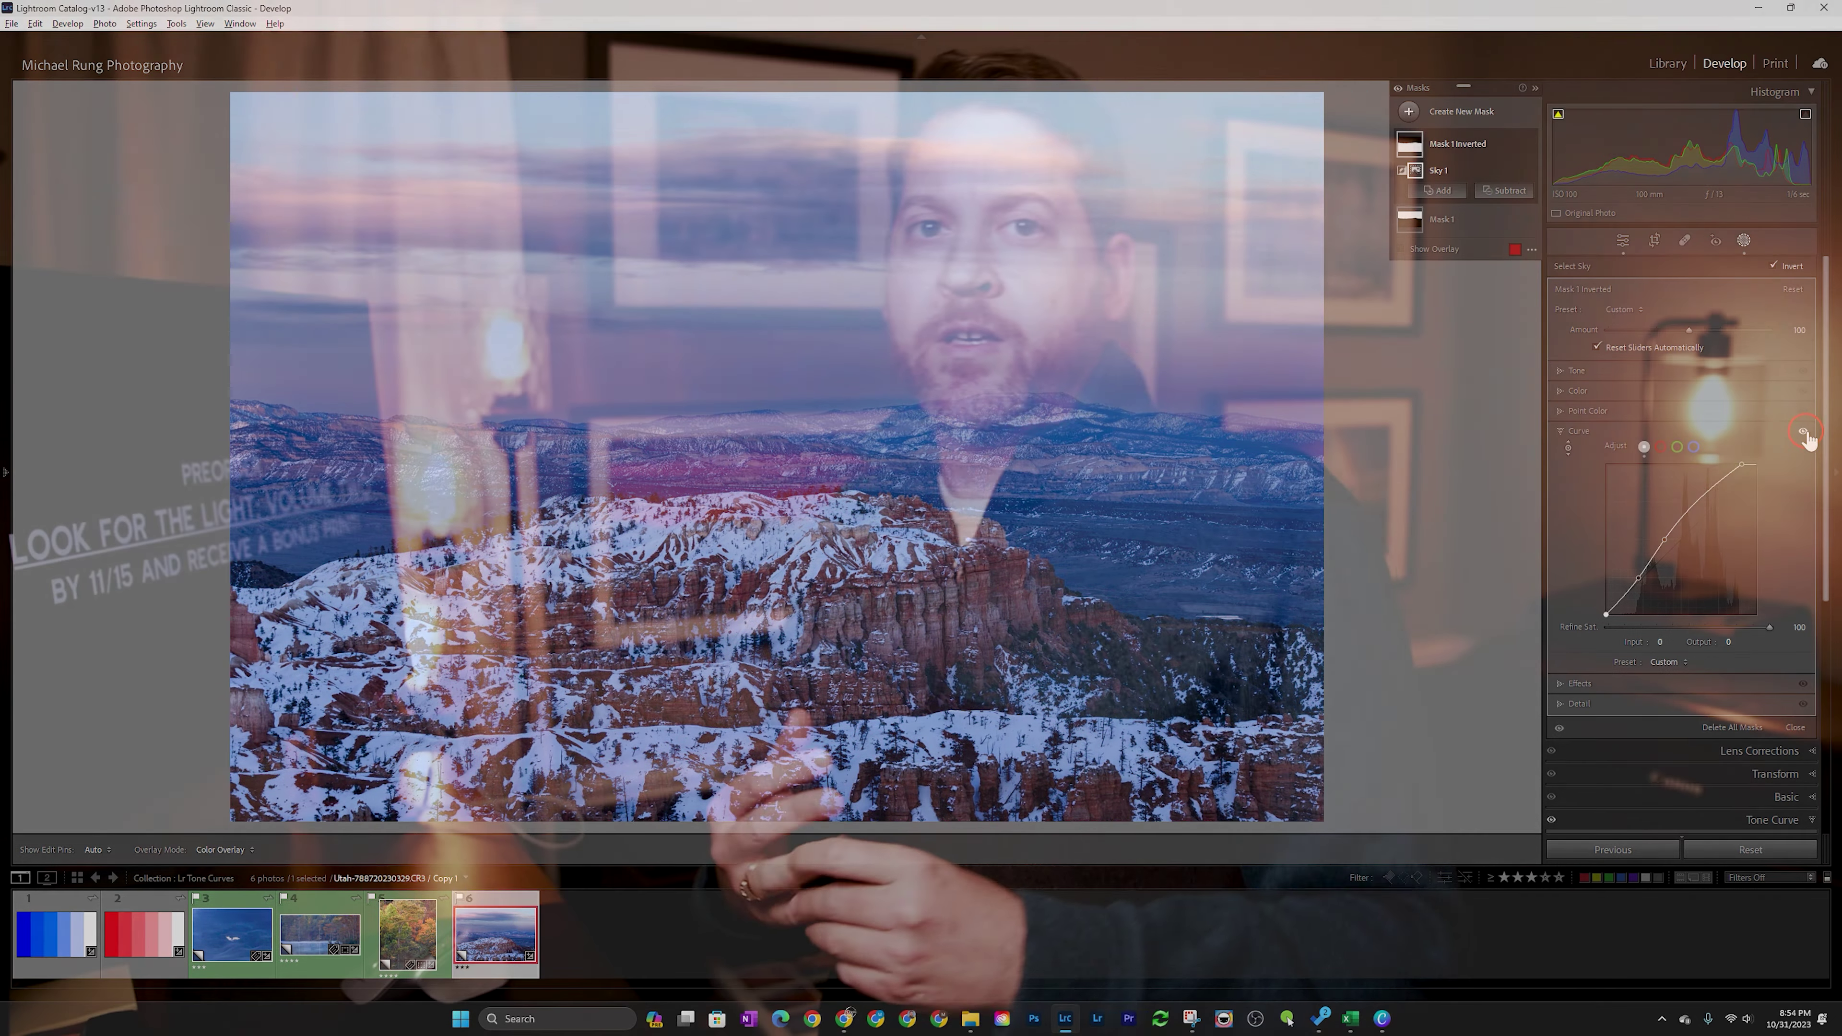